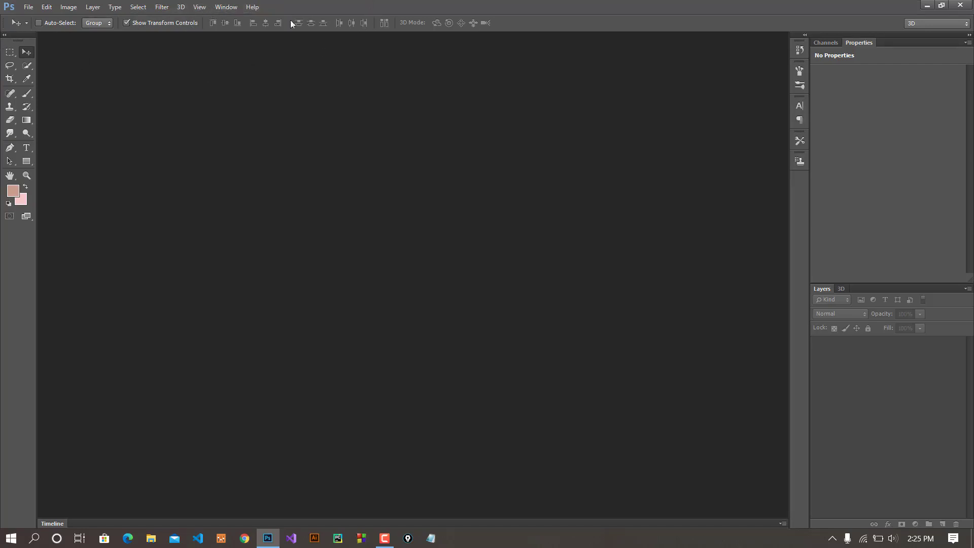
Try the Type and Move tools, pick the Rectangle tool, and open the Window menu
click(27, 147)
click(26, 147)
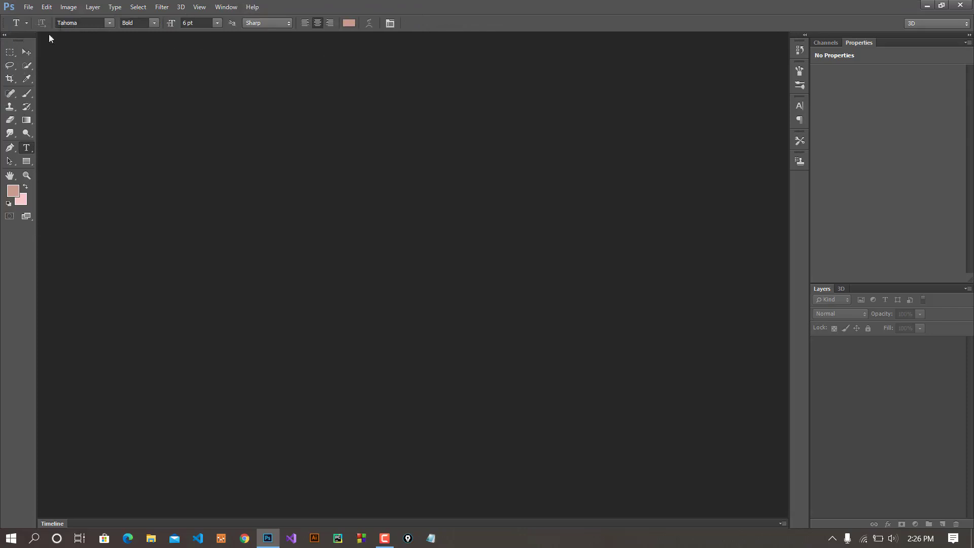
click(32, 52)
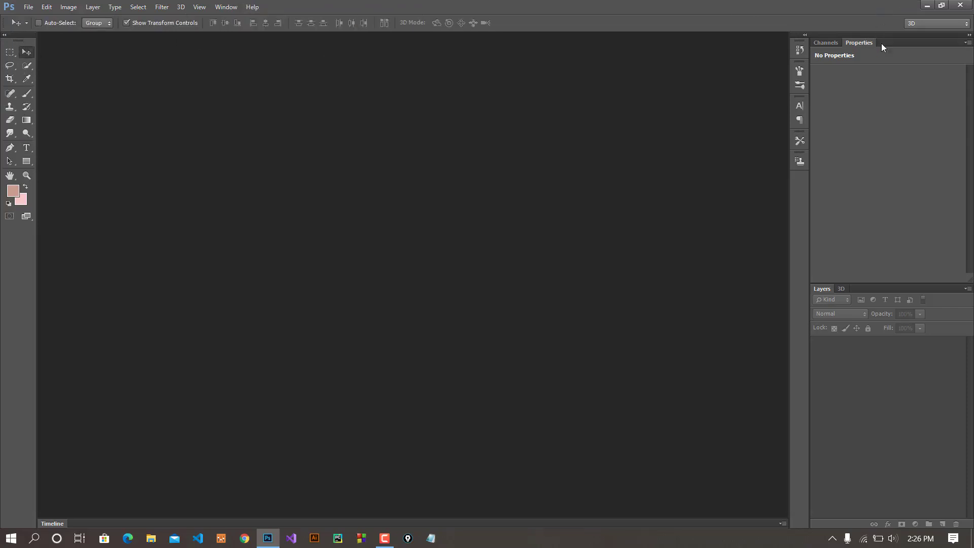
click(27, 160)
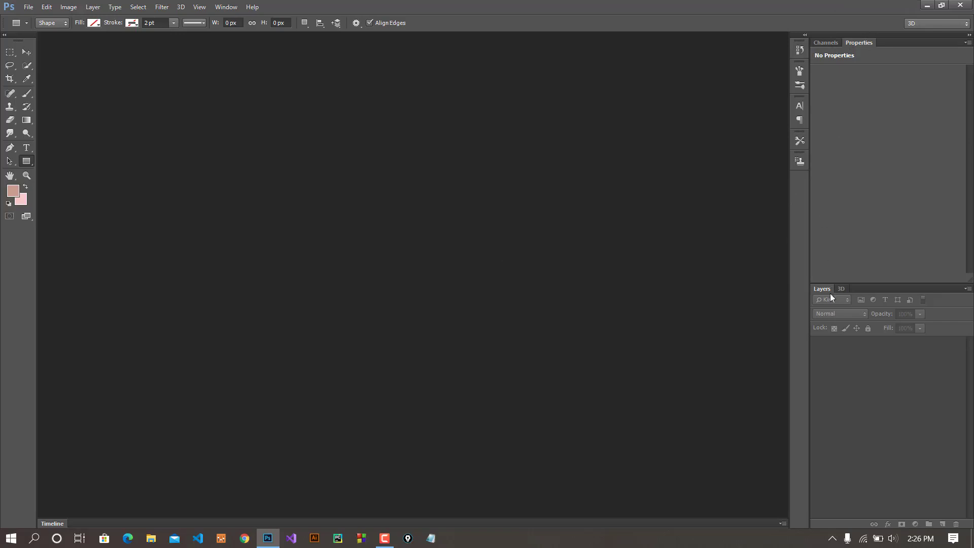
click(226, 8)
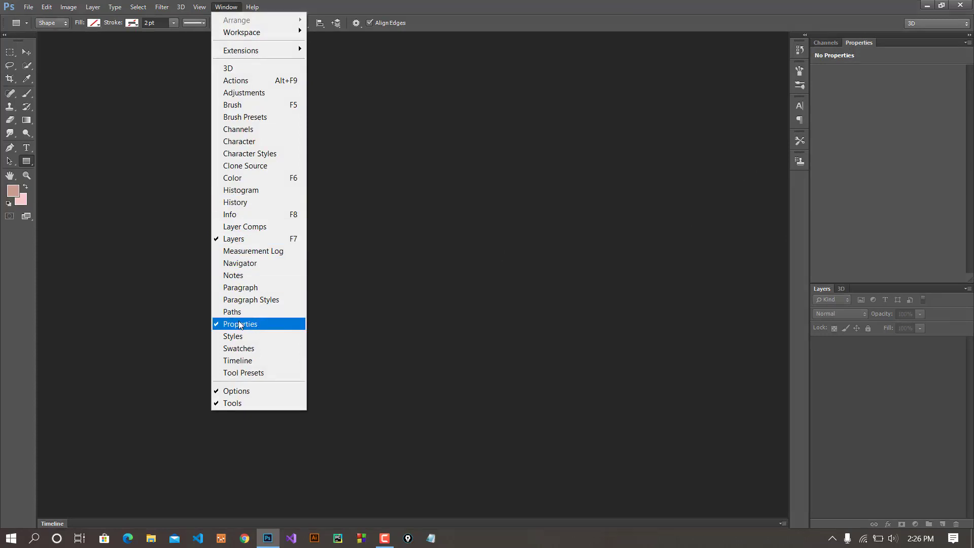
Toggle the Tools panel off and back on, and undock the Properties and Channels panels
click(241, 403)
click(226, 7)
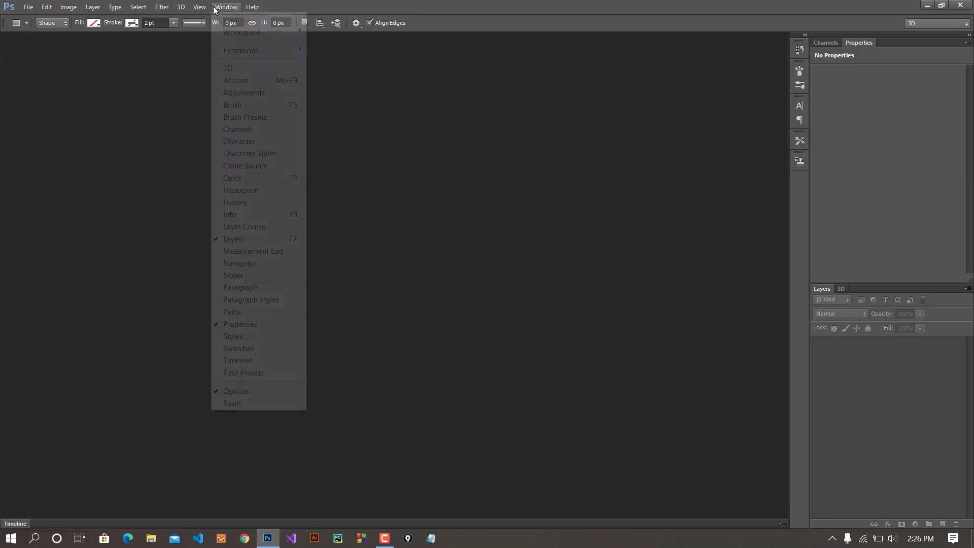
click(272, 405)
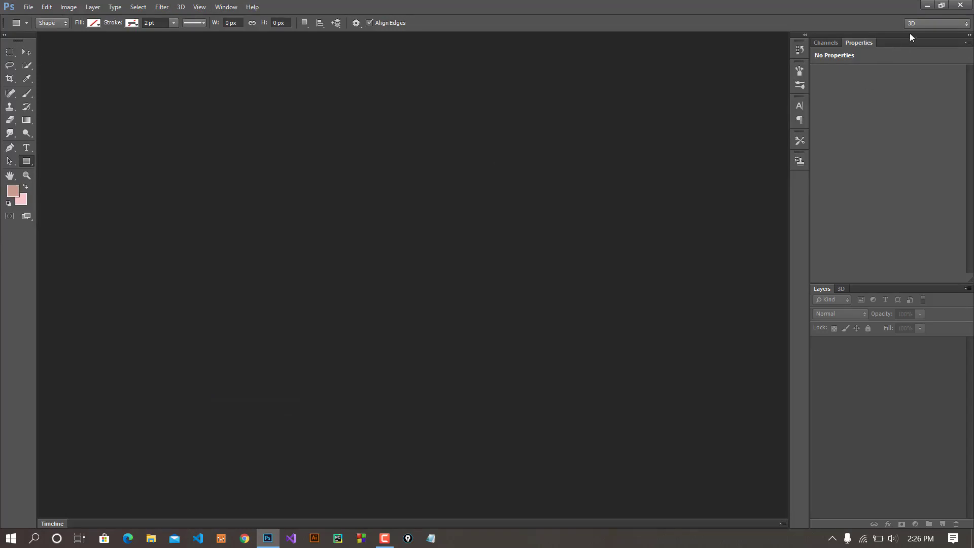
drag(900, 43, 839, 97)
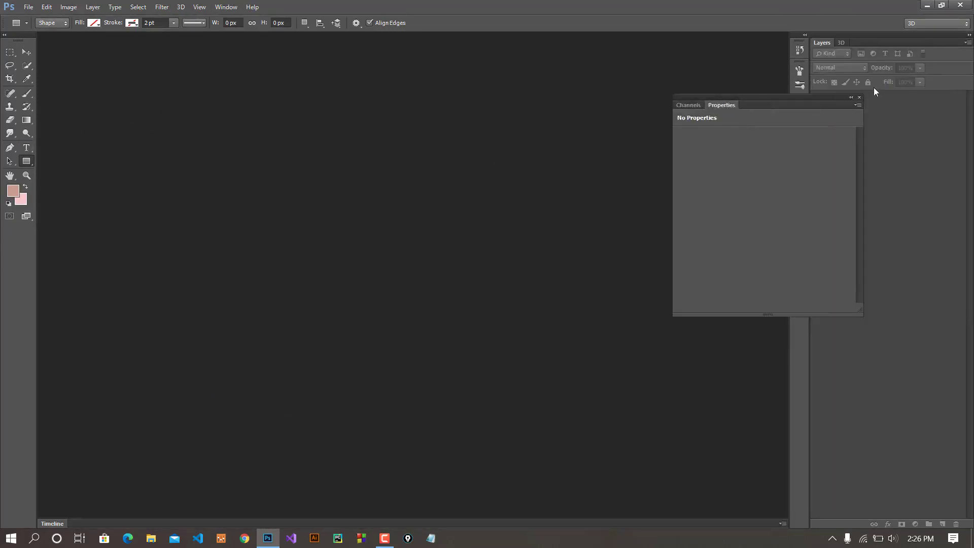
Switch the workspace to Essentials, widen the panel dock, and expand the toolbox to two columns
click(920, 24)
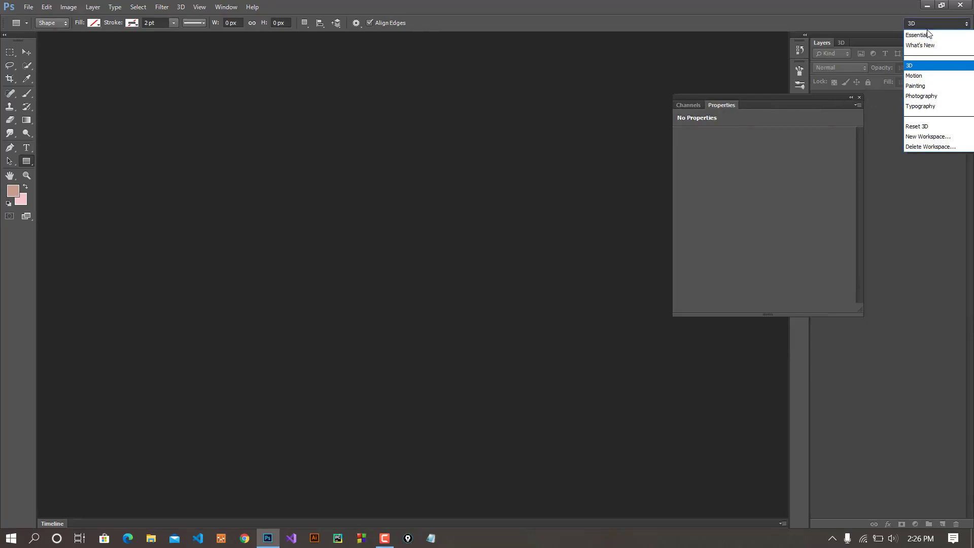
click(918, 36)
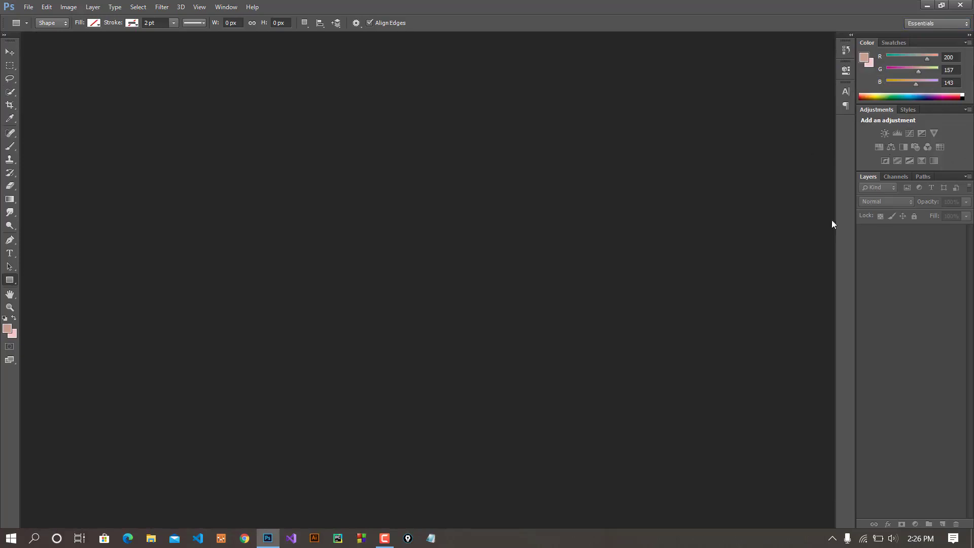
mouse_move(855, 206)
mouse_down()
mouse_move(761, 210)
mouse_move(797, 226)
mouse_up()
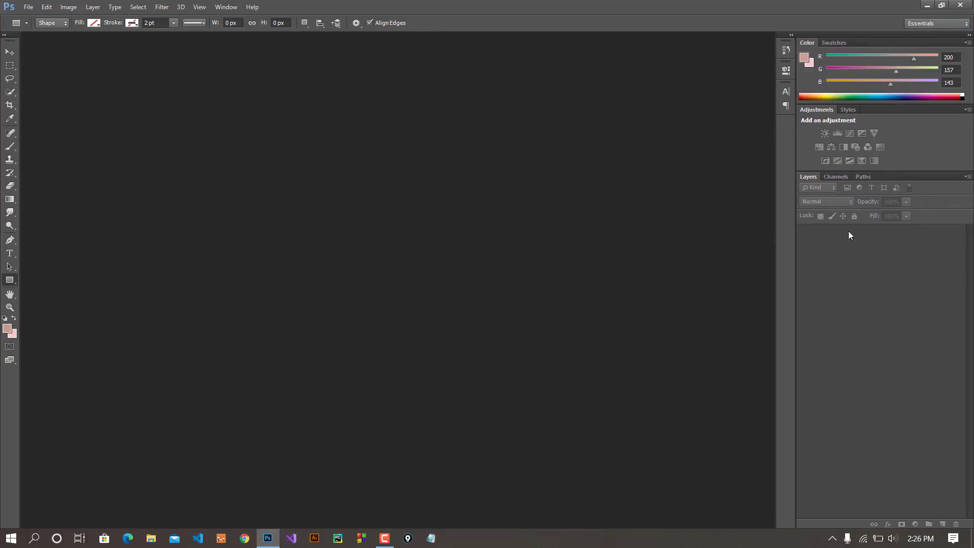
click(4, 35)
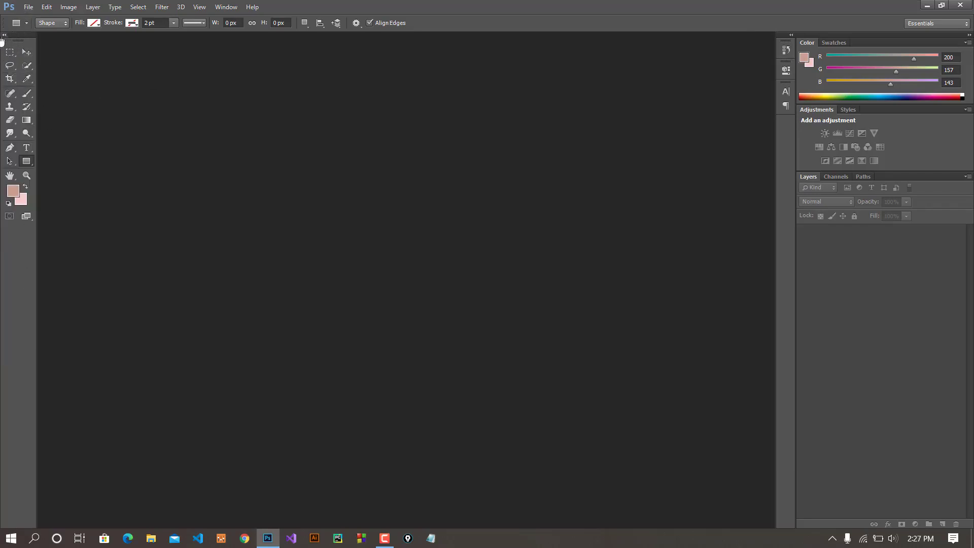
Open DSC_4828.JPG from the 100D3300 folder through File > Open
click(29, 7)
click(30, 29)
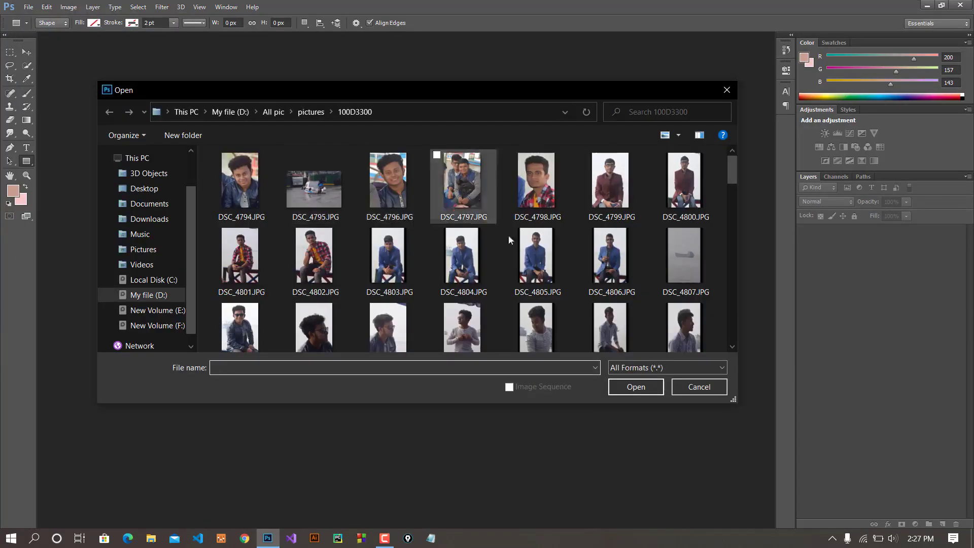
scroll(527, 254, down, 5)
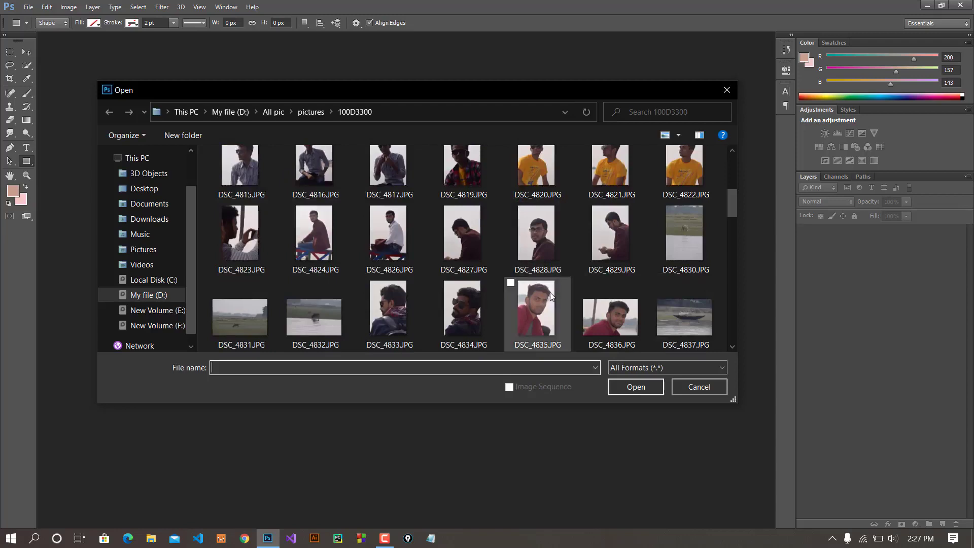
scroll(584, 268, up, 2)
scroll(622, 272, up, 2)
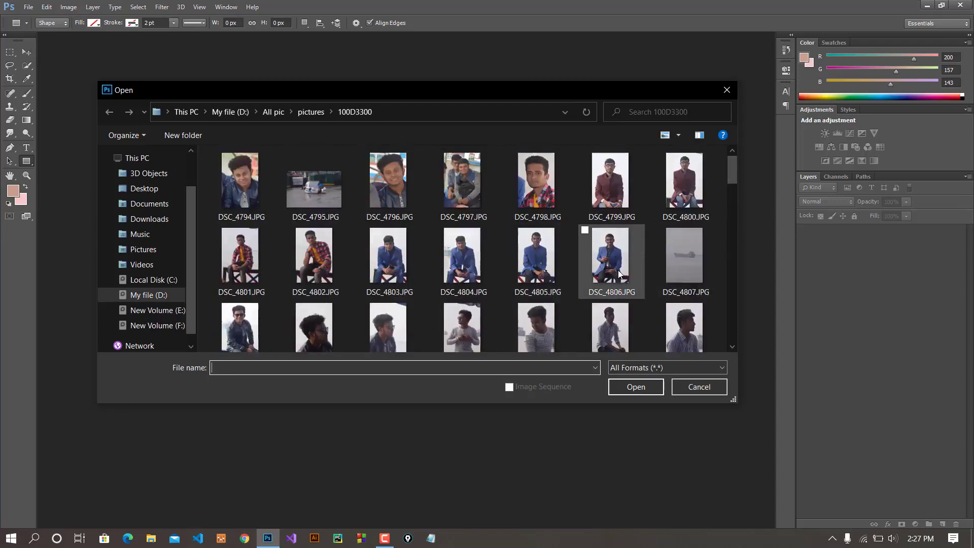
scroll(601, 262, up, 1)
scroll(594, 264, down, 3)
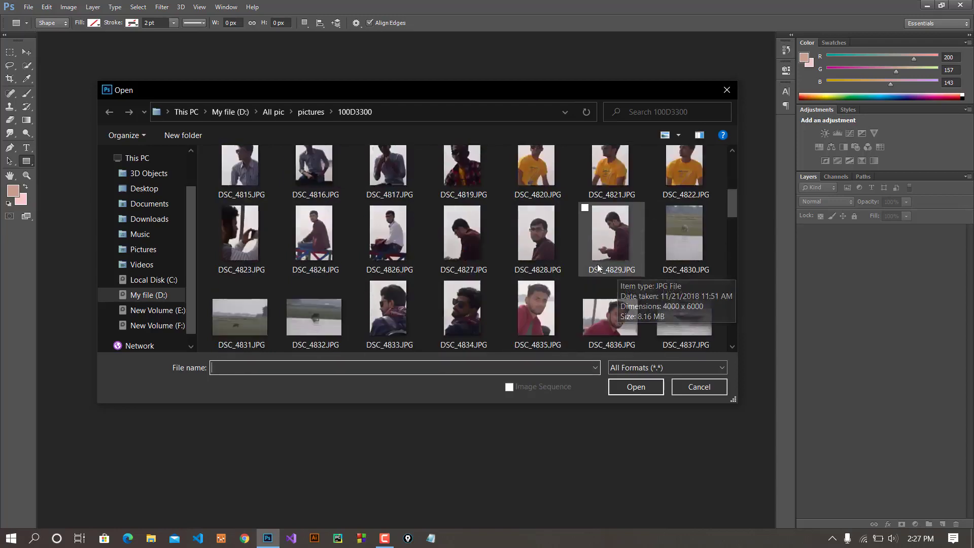
scroll(589, 269, down, 3)
scroll(609, 271, up, 1)
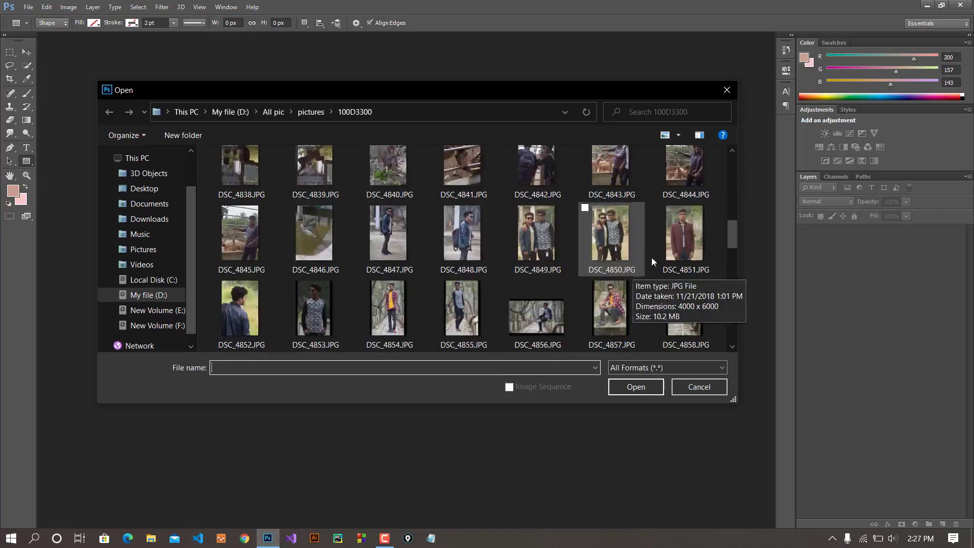
scroll(604, 266, up, 3)
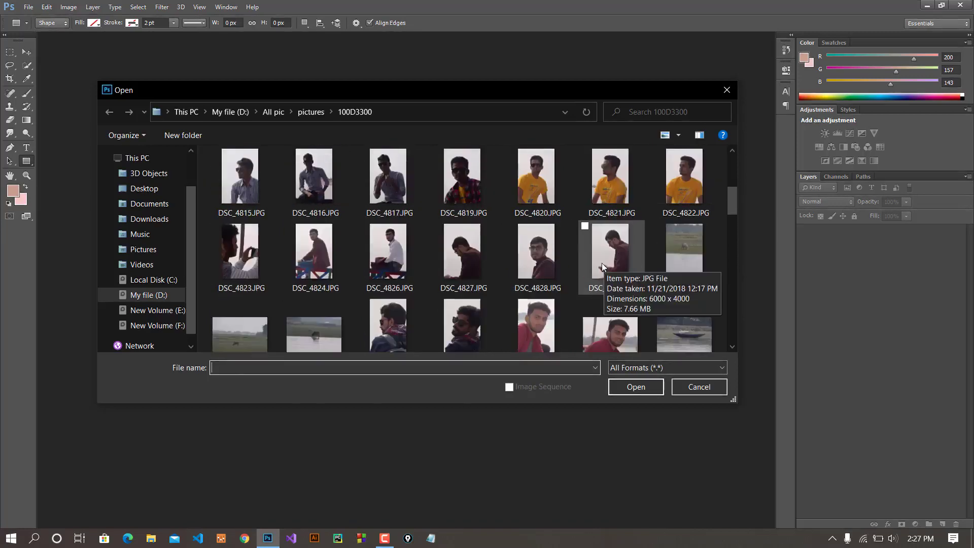
click(558, 249)
click(636, 386)
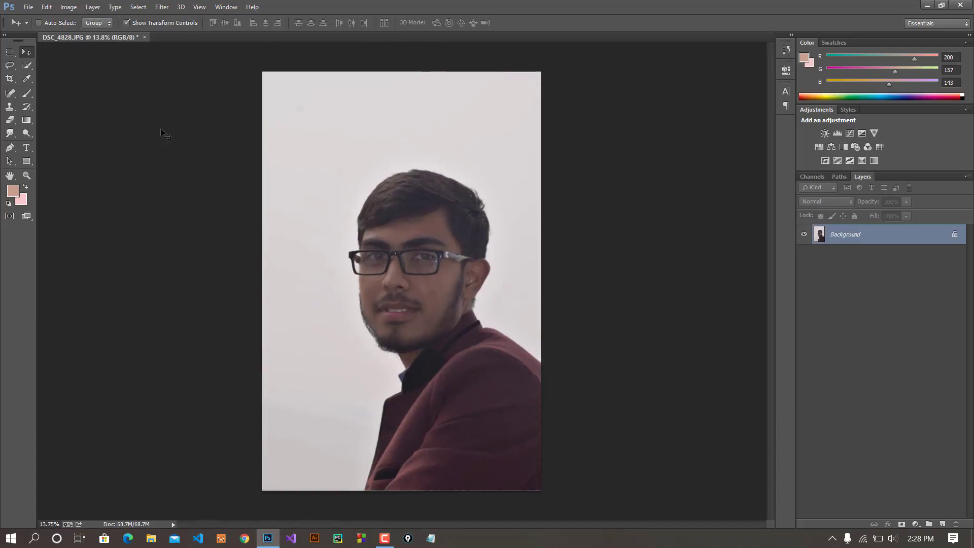
Show the Properties panel and dock it as a tab beside Adjustments and Styles
click(226, 7)
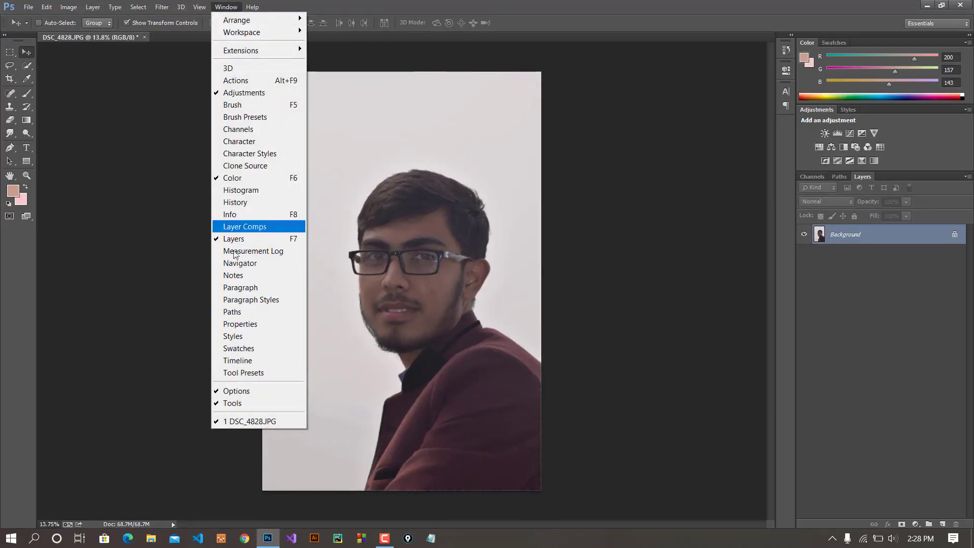
click(239, 324)
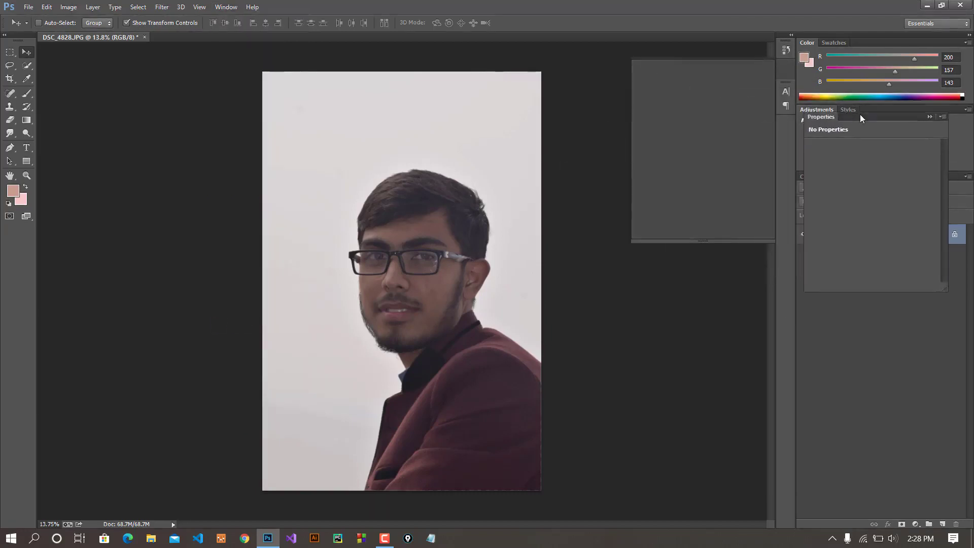
drag(823, 129, 861, 114)
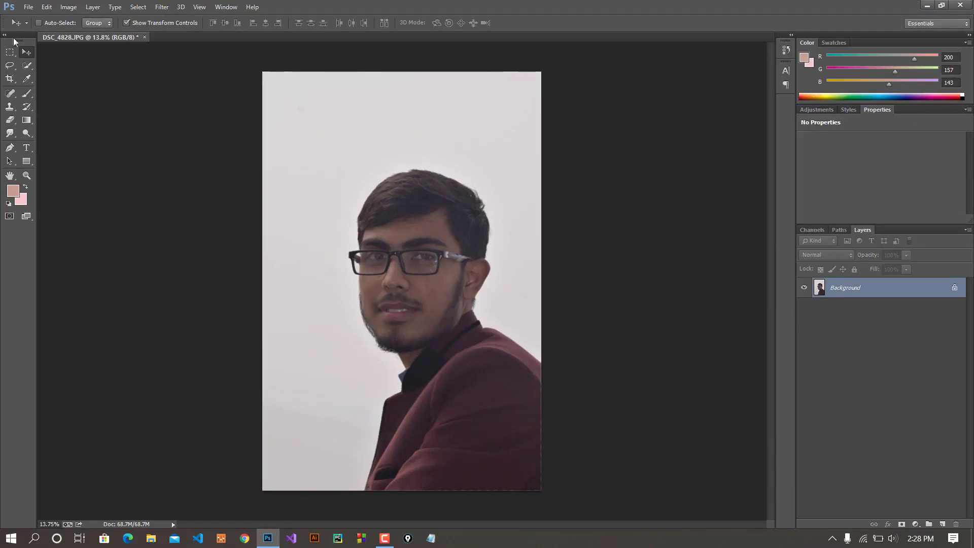
Browse the marquee tool's selection-shape options, then return to the Move tool
click(10, 53)
right_click(10, 52)
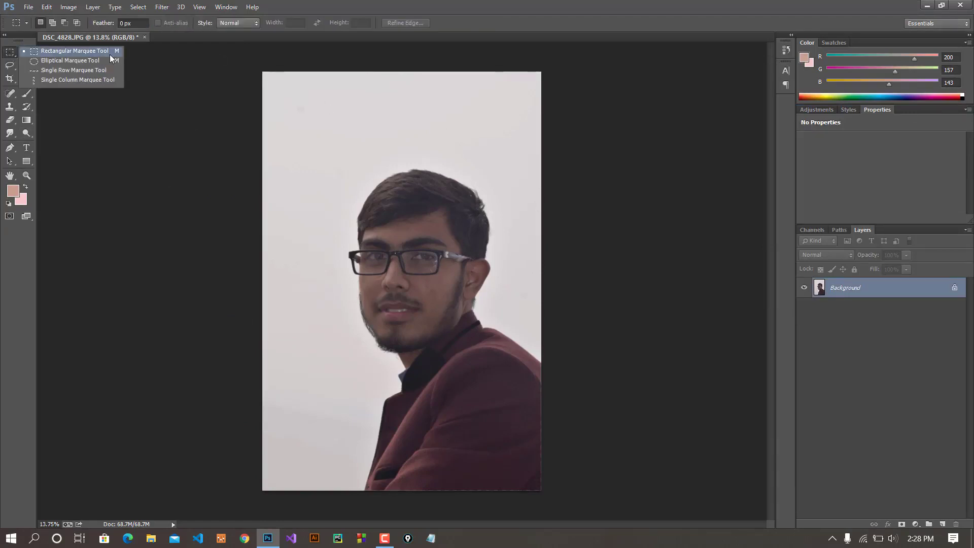
click(3, 55)
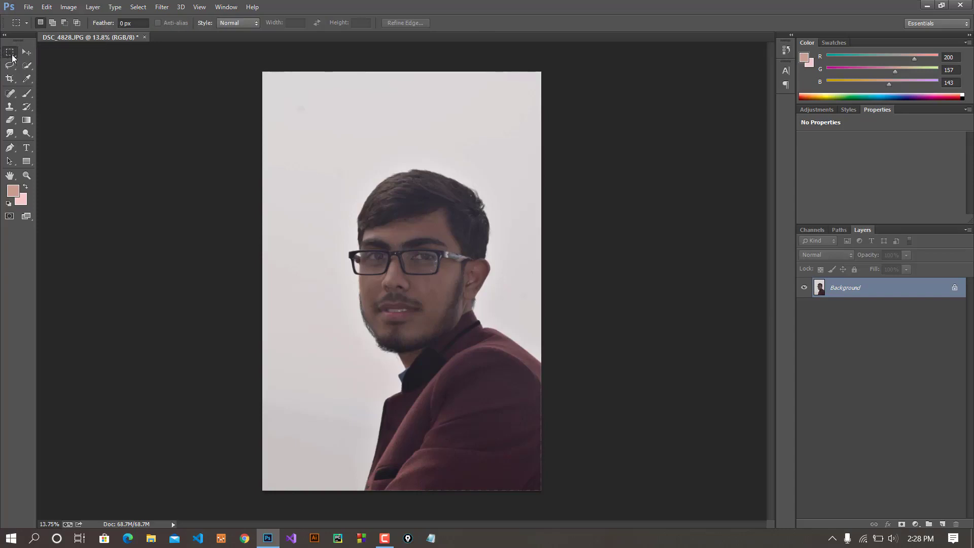
right_click(11, 55)
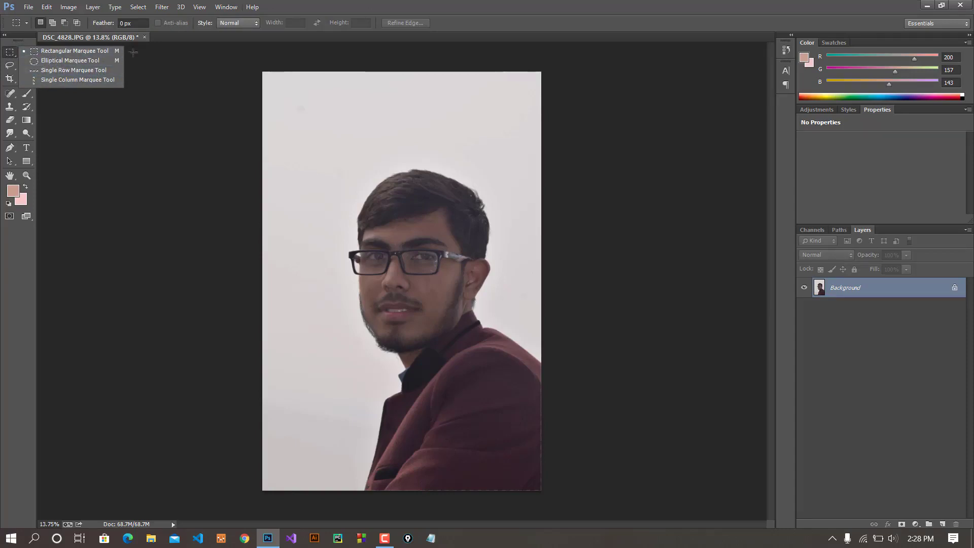
click(13, 44)
click(32, 53)
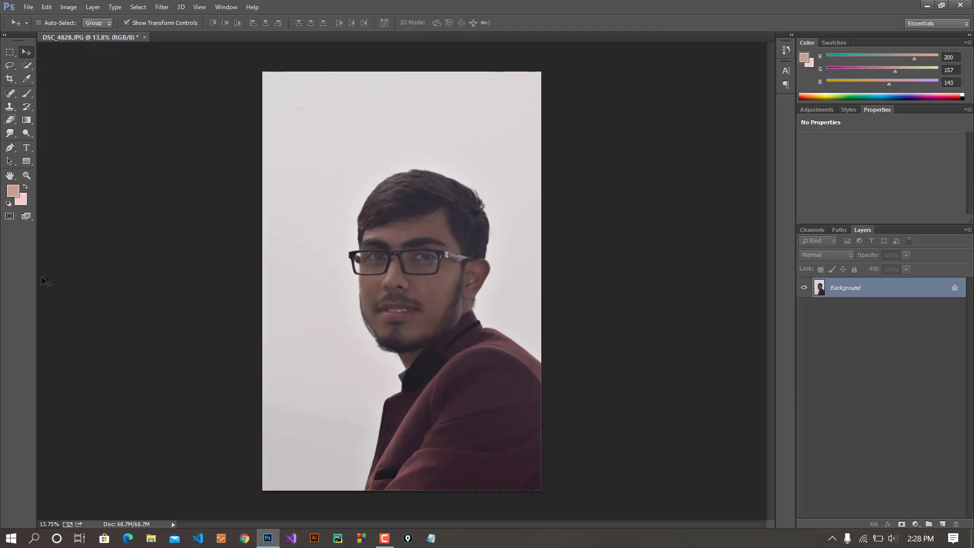
Fit the photo in the window and try moving the locked Background layer, dismissing the error
click(4, 35)
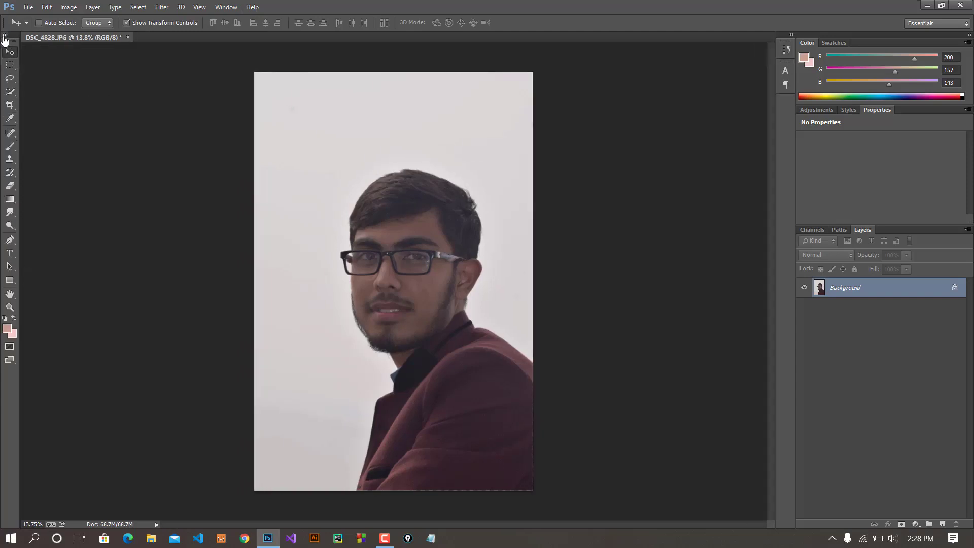
click(5, 36)
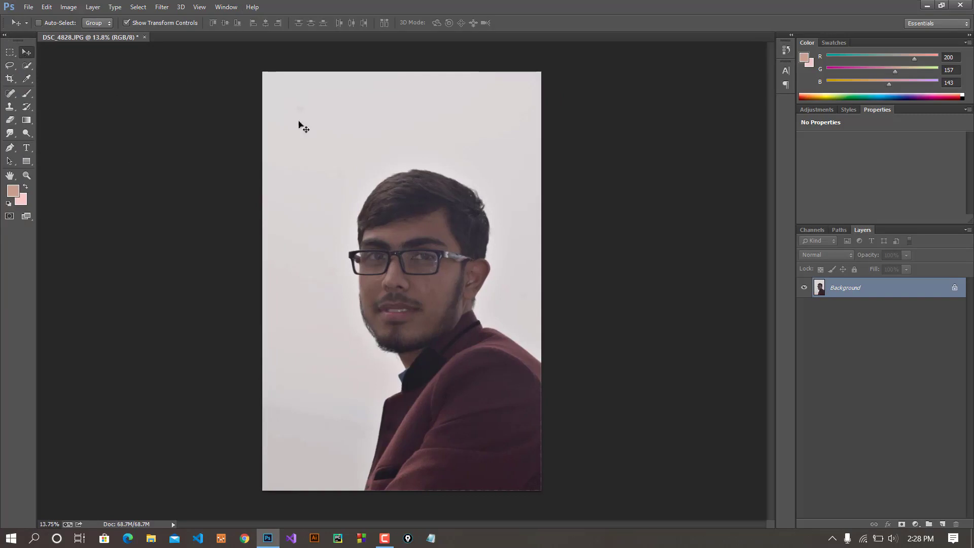
key(ctrl+0)
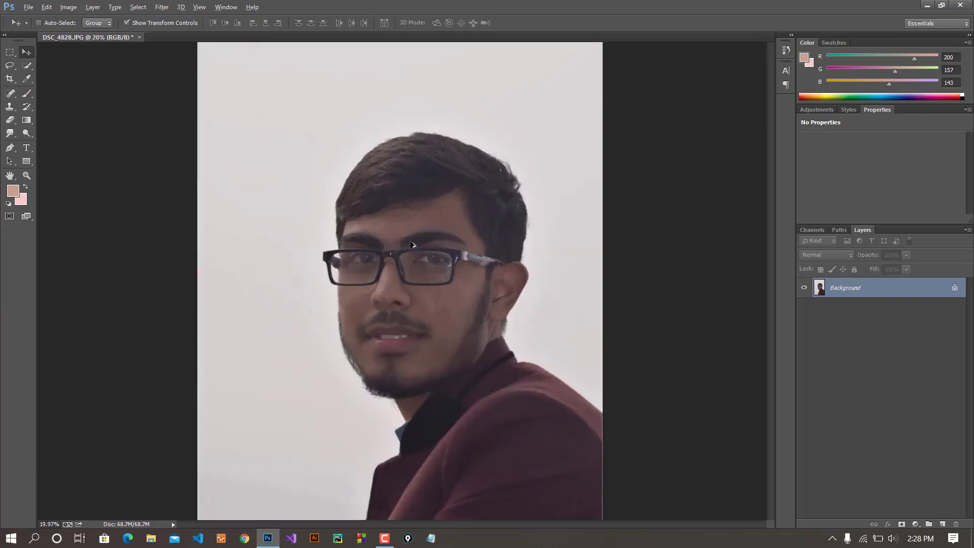
drag(419, 279, 450, 225)
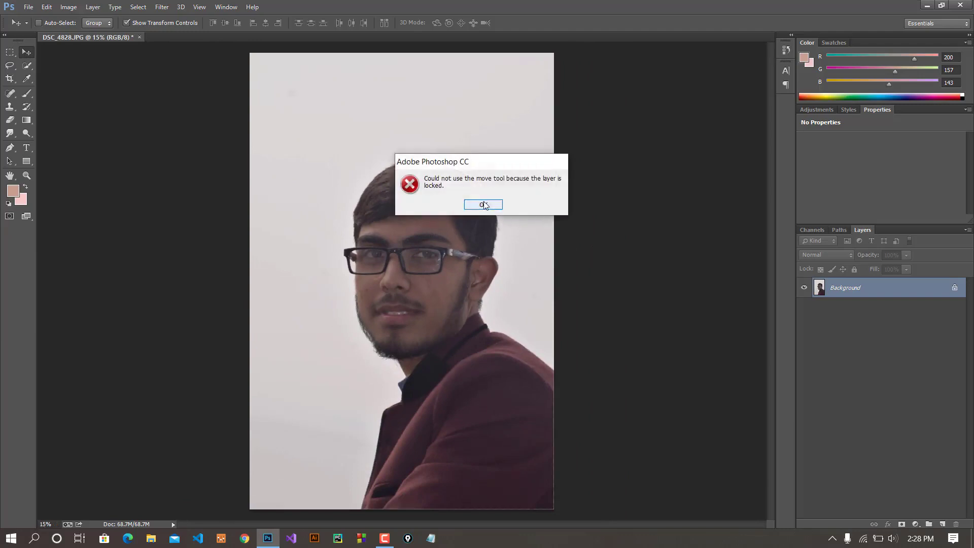
click(483, 205)
Draw a rectangle at the photo's top-left and fill it with cyan
click(27, 161)
drag(258, 76, 413, 166)
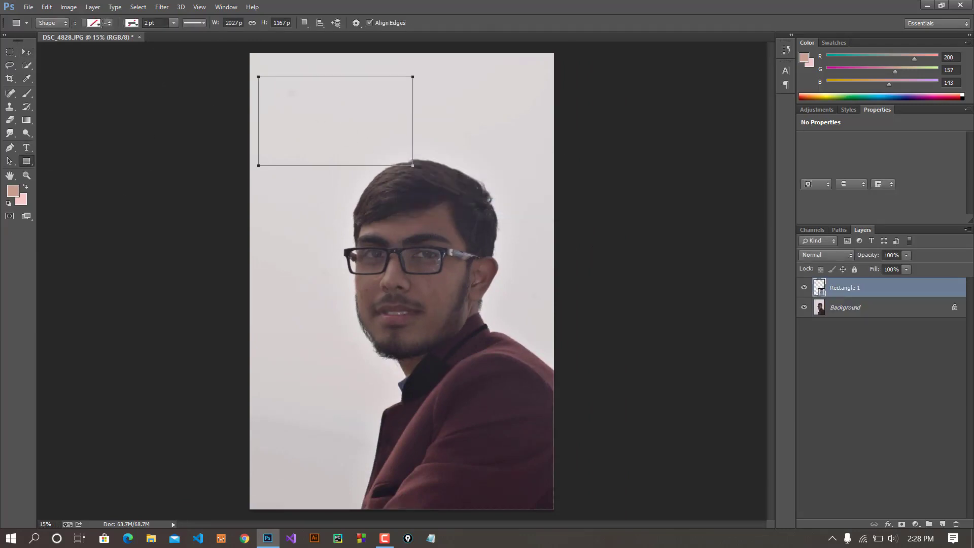
click(98, 24)
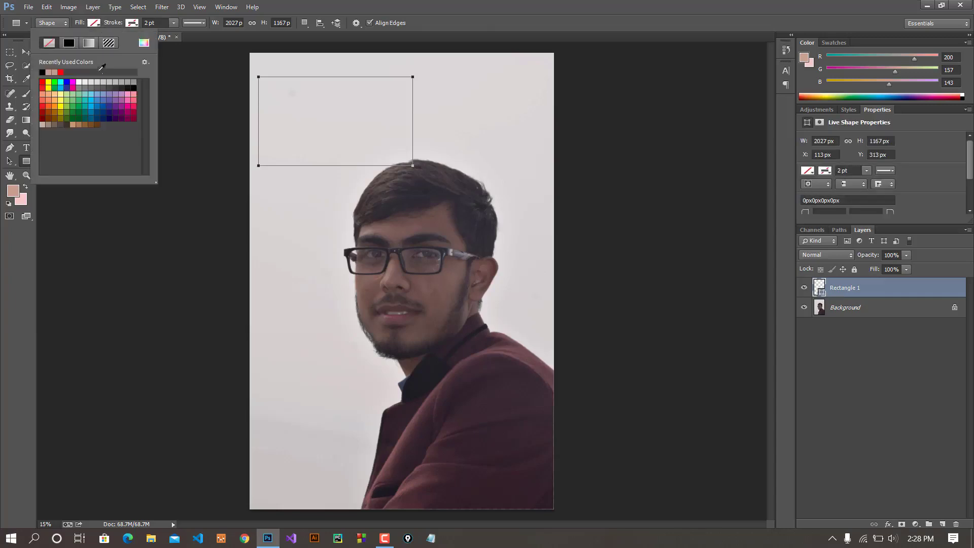
click(90, 100)
Move the cyan rectangle, undo the move, and delete the Rectangle 1 layer
click(28, 53)
drag(357, 126, 490, 172)
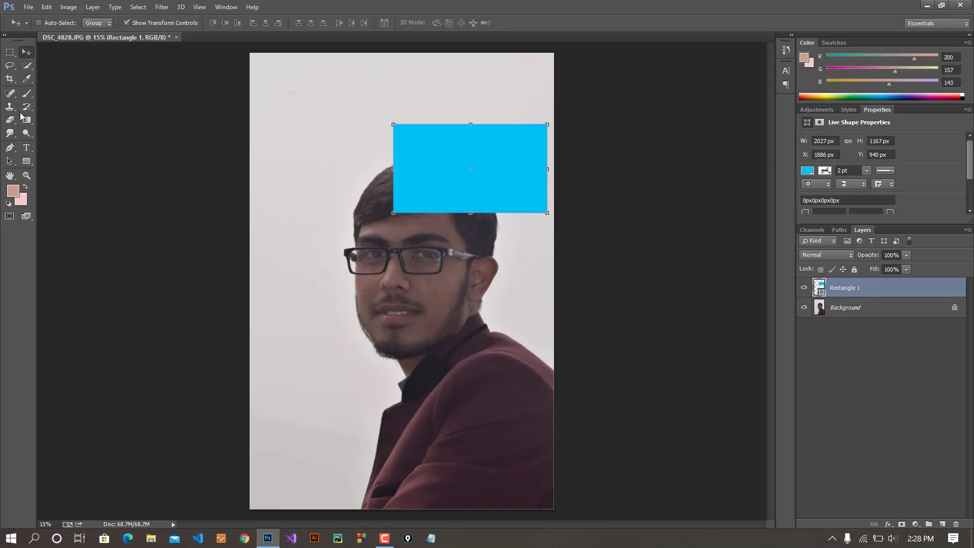
key(ctrl+z)
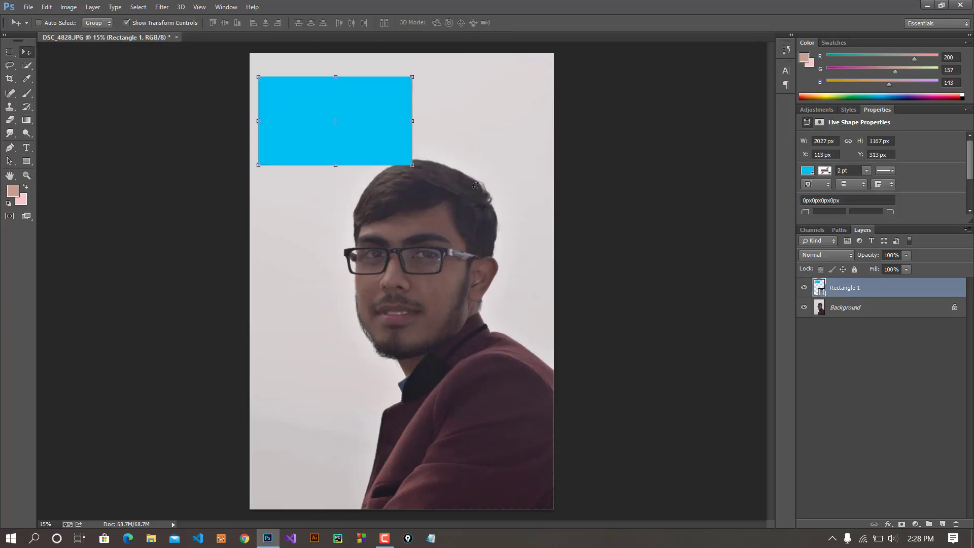
key(Delete)
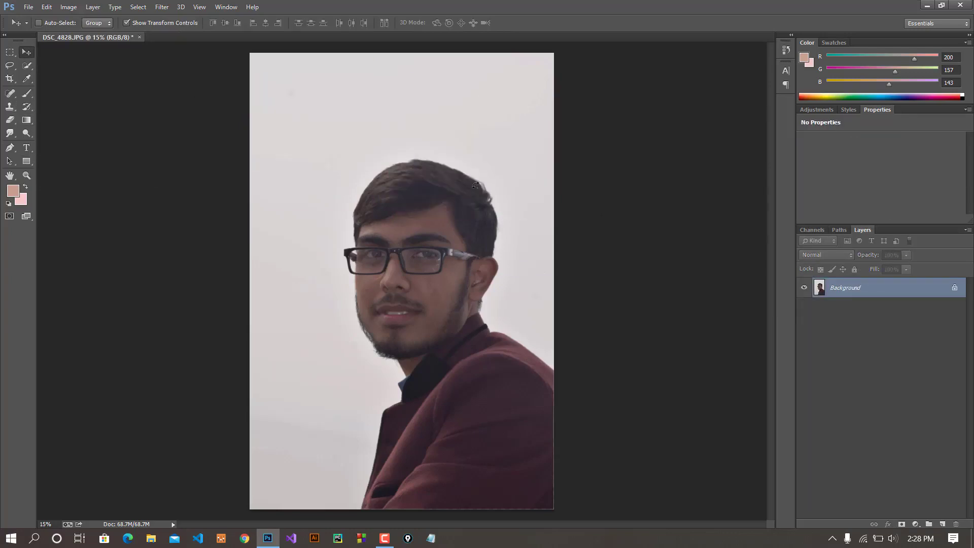
Try a rectangular marquee selection over the background, then clear it
scroll(351, 222, up, 2)
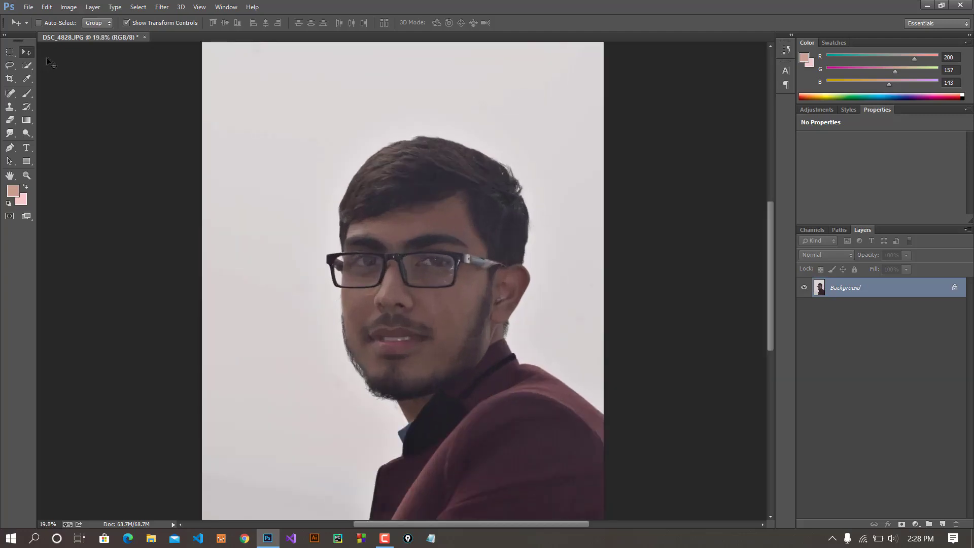
scroll(368, 141, down, 1)
scroll(375, 150, up, 1)
scroll(379, 159, up, 1)
scroll(383, 162, down, 1)
scroll(160, 113, down, 1)
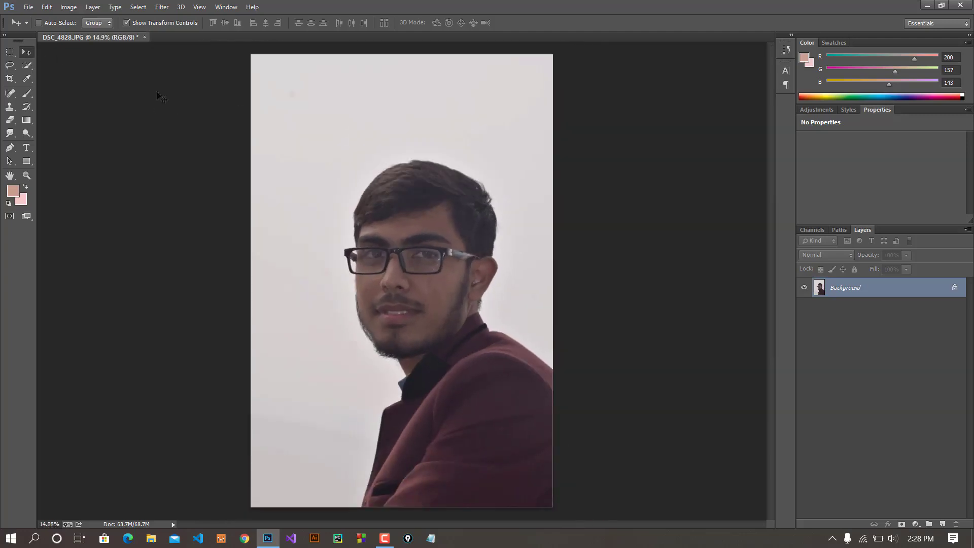
click(10, 51)
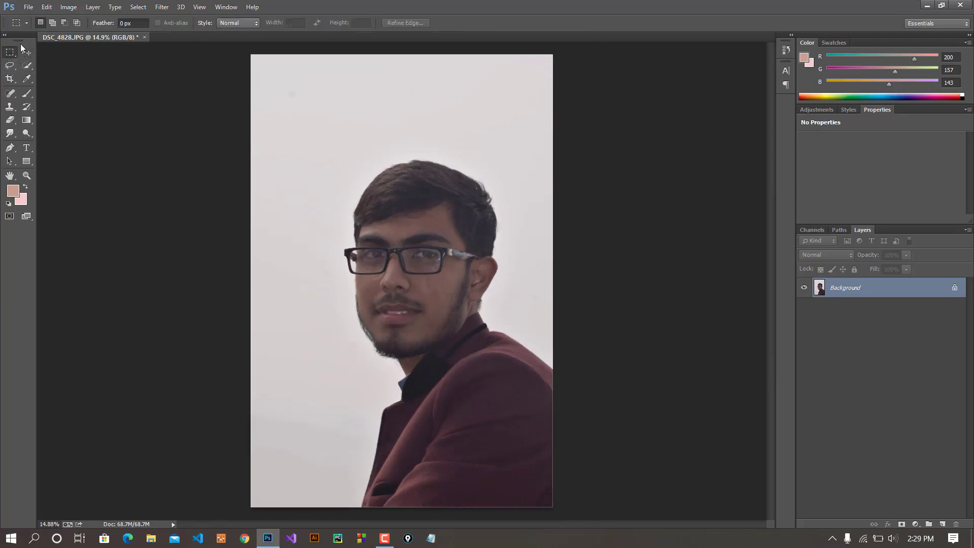
right_click(10, 52)
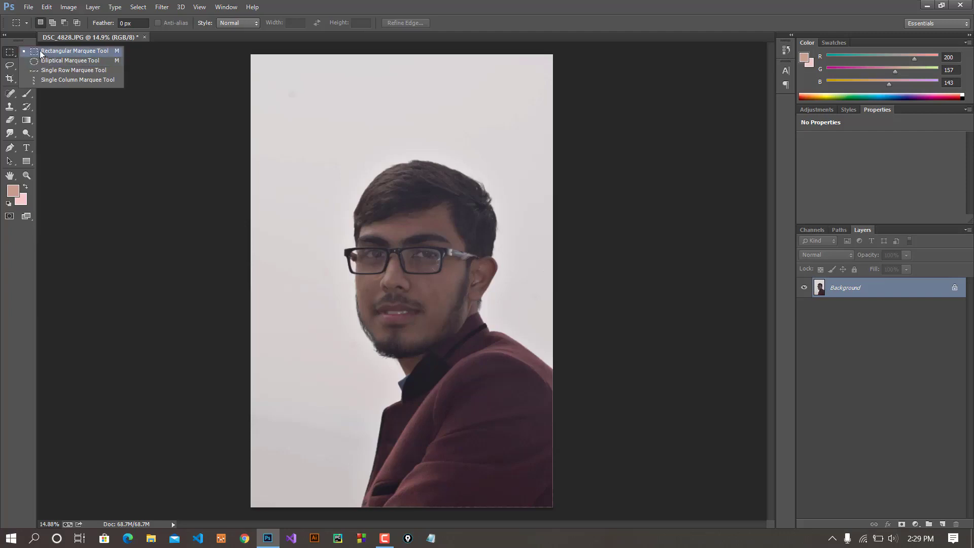
click(333, 4)
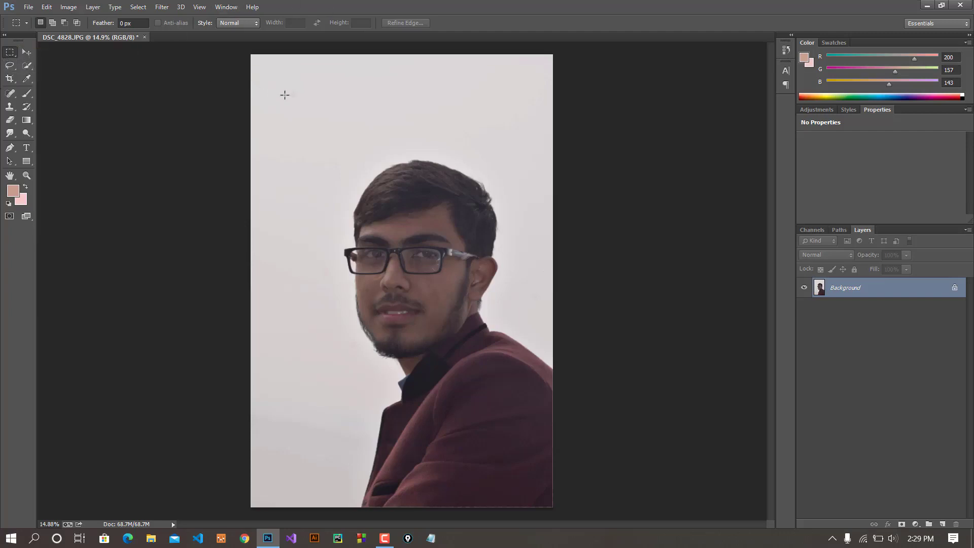
mouse_move(282, 81)
mouse_down()
mouse_move(355, 152)
mouse_move(425, 135)
mouse_up()
click(407, 139)
Switch to the Elliptical Marquee and select a perfect circle above-left of the head
click(9, 53)
click(42, 61)
mouse_move(289, 75)
mouse_down()
mouse_move(390, 188)
mouse_move(355, 118)
mouse_up()
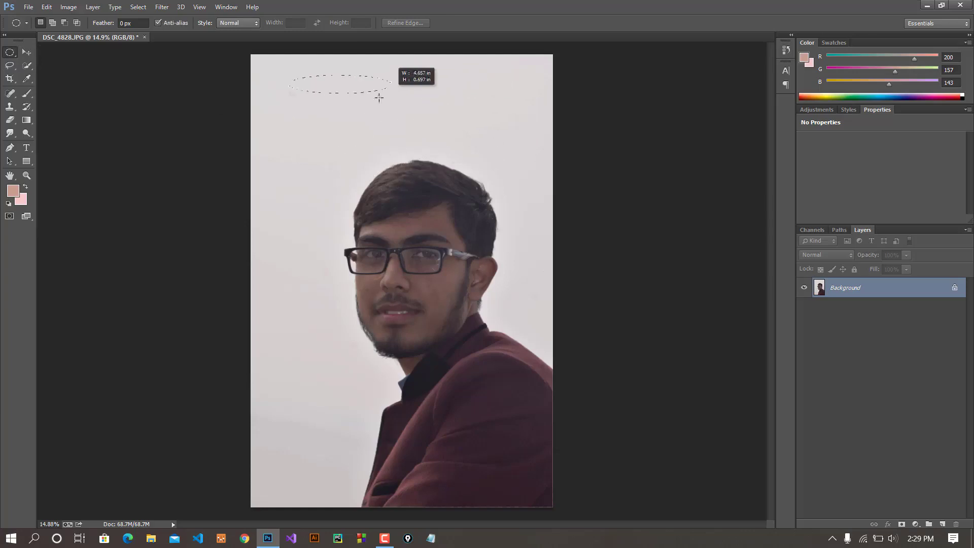
click(354, 118)
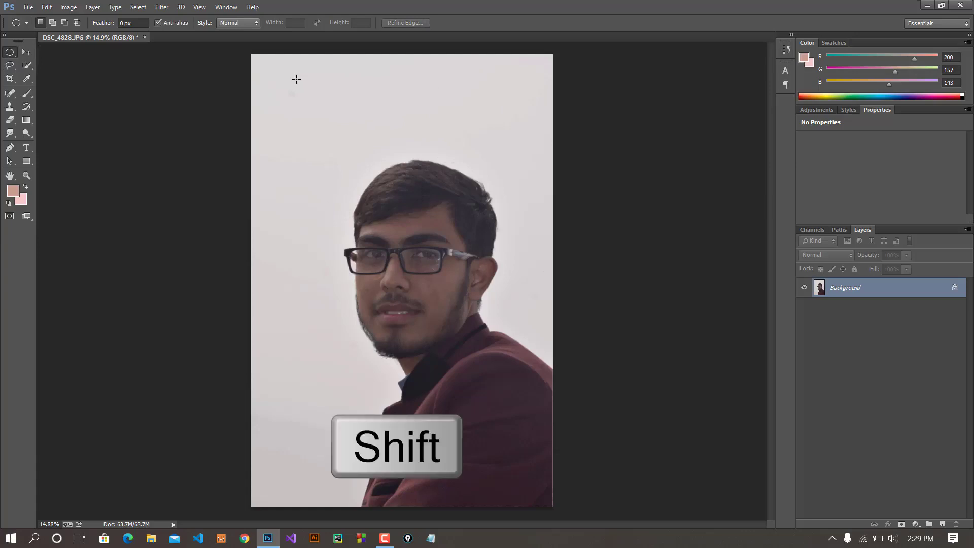
drag(297, 79, 359, 146)
Choose the Paint Bucket from the Gradient flyout and fill the circle with the foreground colour
click(31, 120)
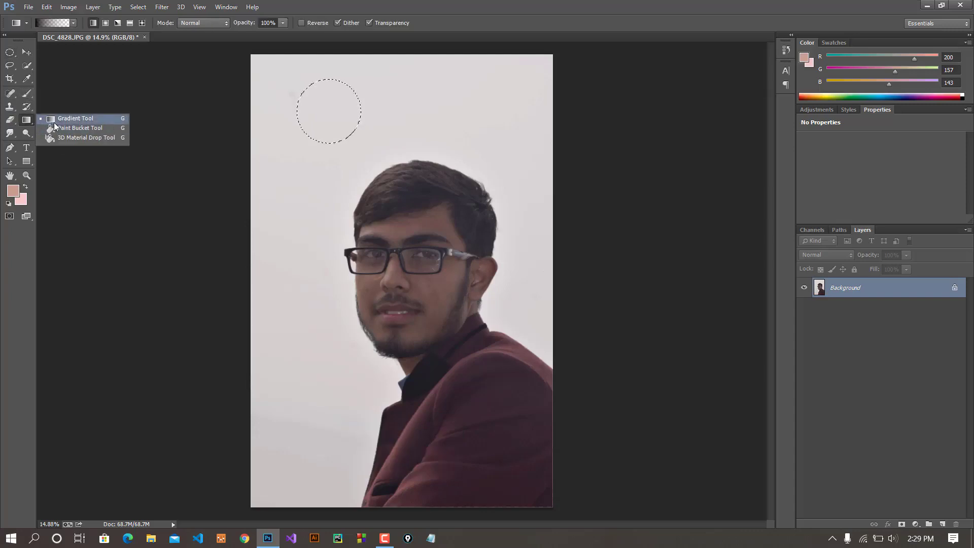
drag(34, 125, 56, 119)
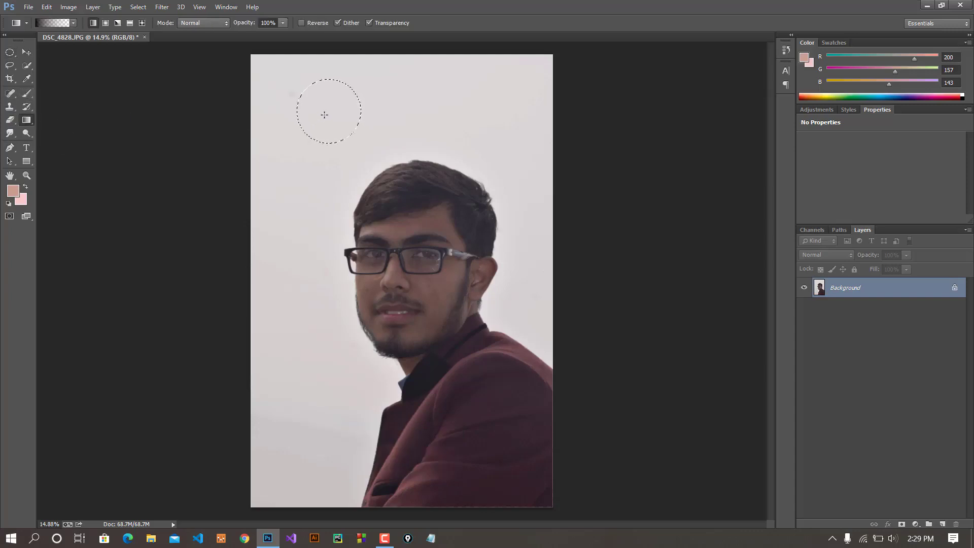
drag(28, 123, 51, 128)
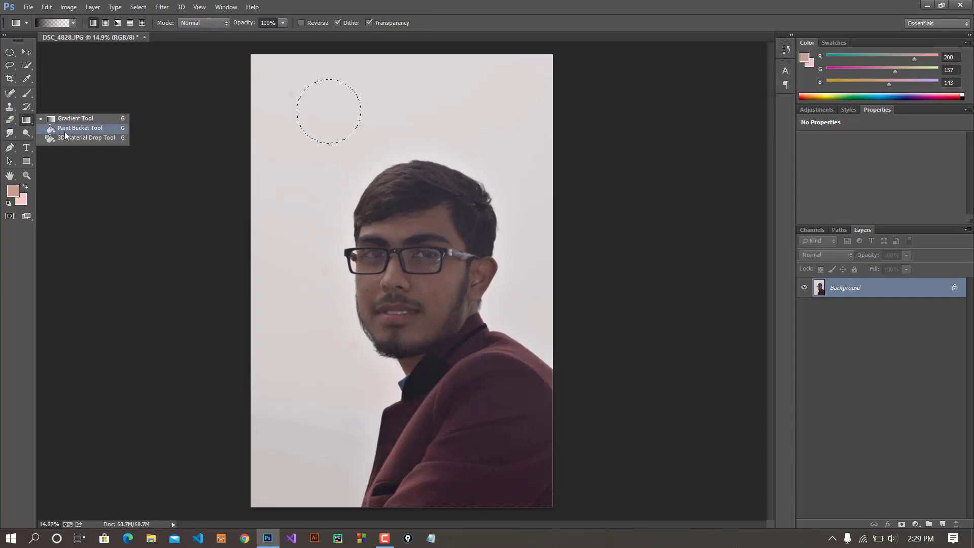
click(322, 101)
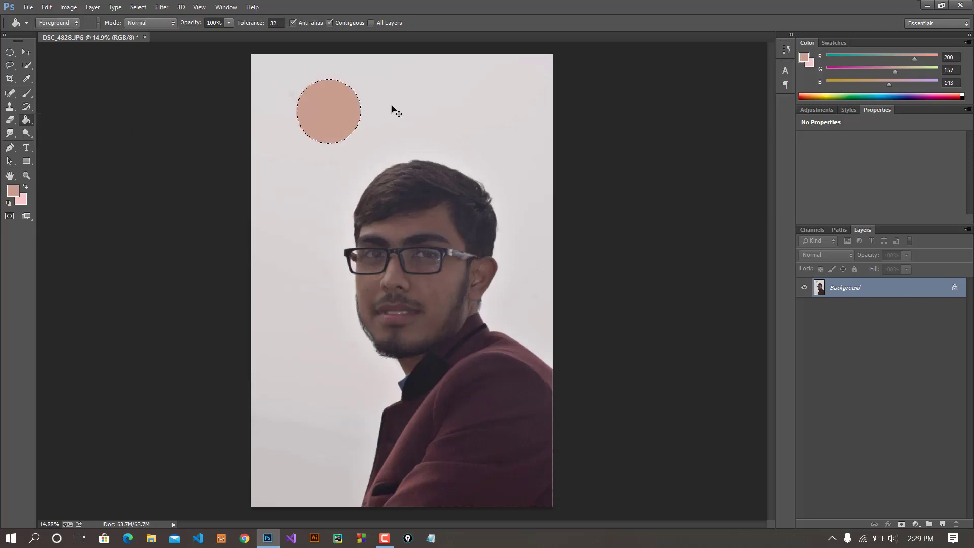
Deselect the filled peach circle with Ctrl+D
key(ctrl+d)
scroll(394, 146, down, 2)
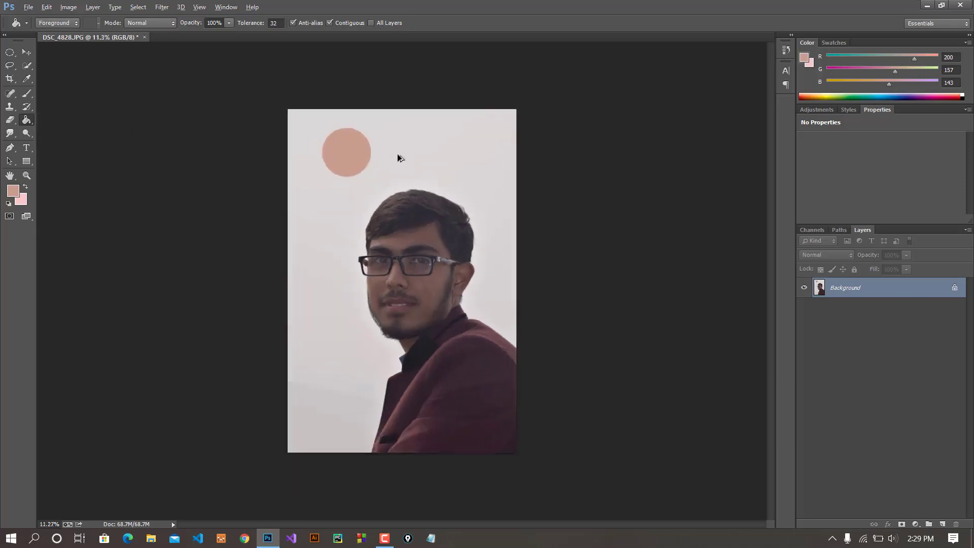
scroll(398, 154, up, 3)
scroll(402, 161, up, 1)
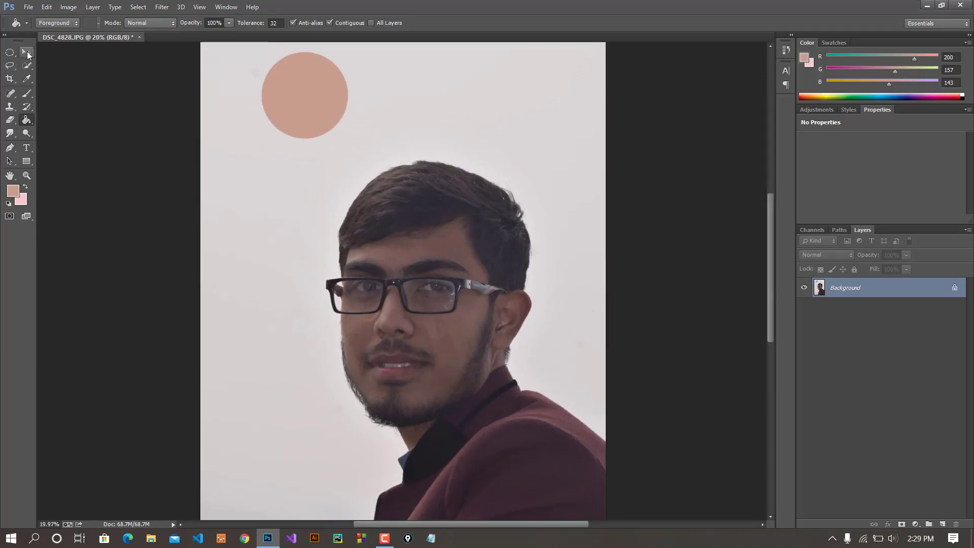
Switch back to the Rectangular Marquee tool from the selection-shape flyout
click(9, 52)
right_click(6, 54)
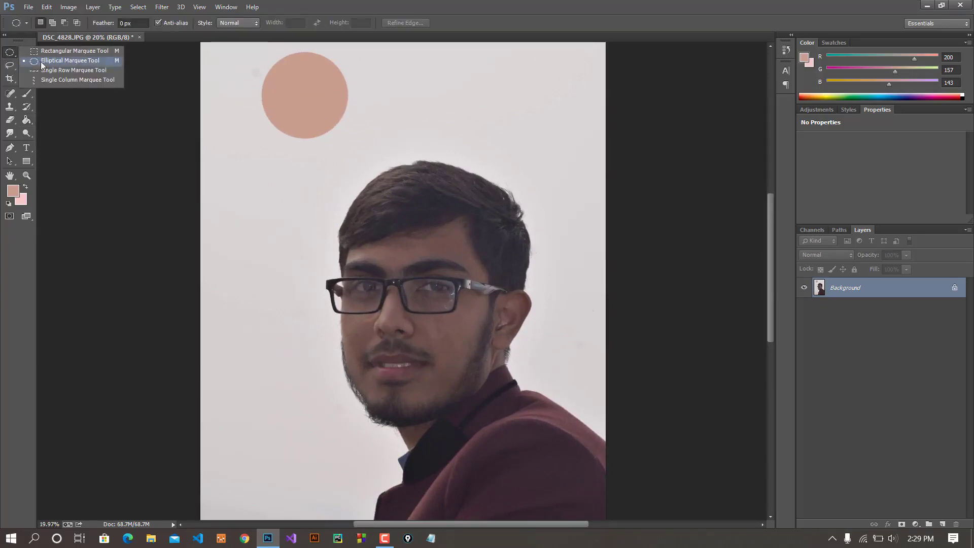
click(42, 63)
right_click(12, 53)
click(33, 51)
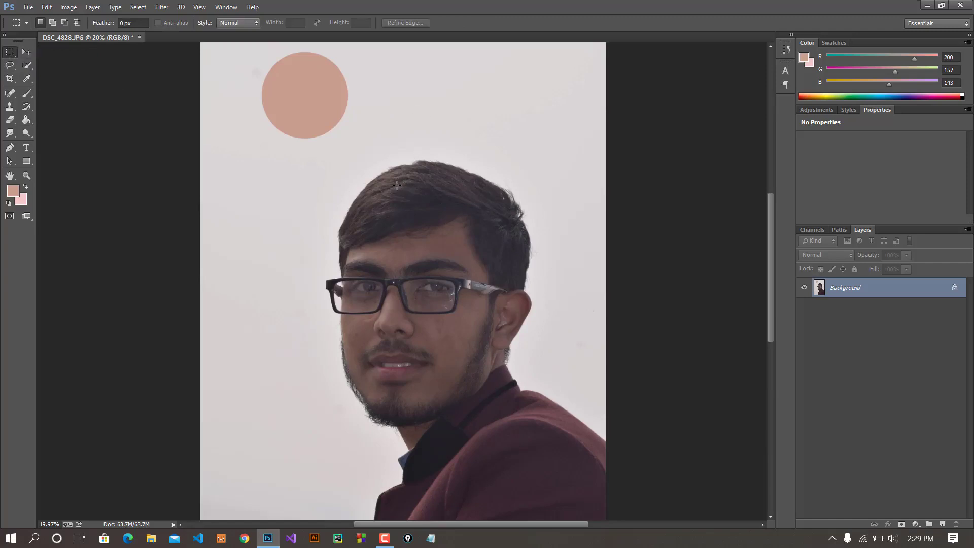
scroll(395, 178, down, 1)
scroll(388, 153, down, 1)
scroll(378, 114, up, 1)
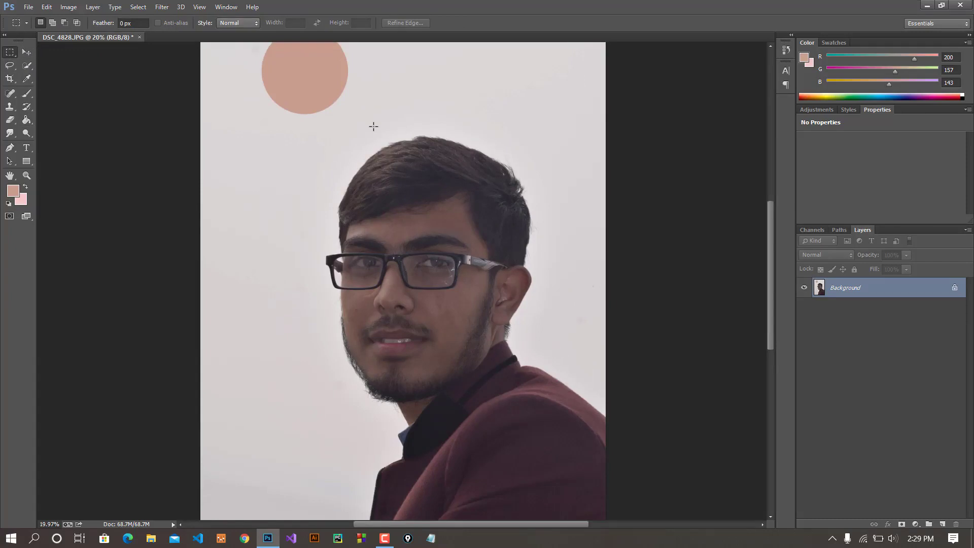
Select a rectangle over the top of the head and copy it to Layer 1 via Layer Via Copy
drag(347, 132, 536, 211)
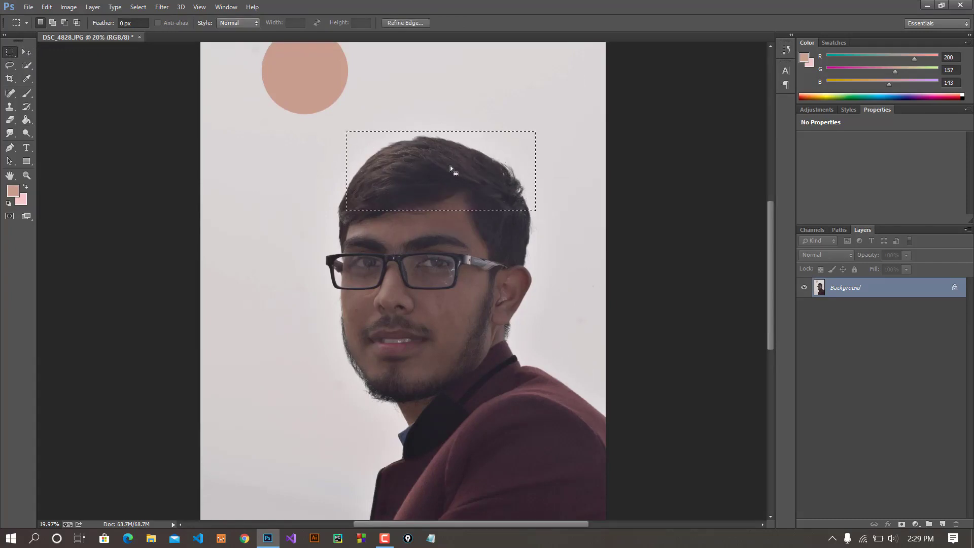
right_click(437, 161)
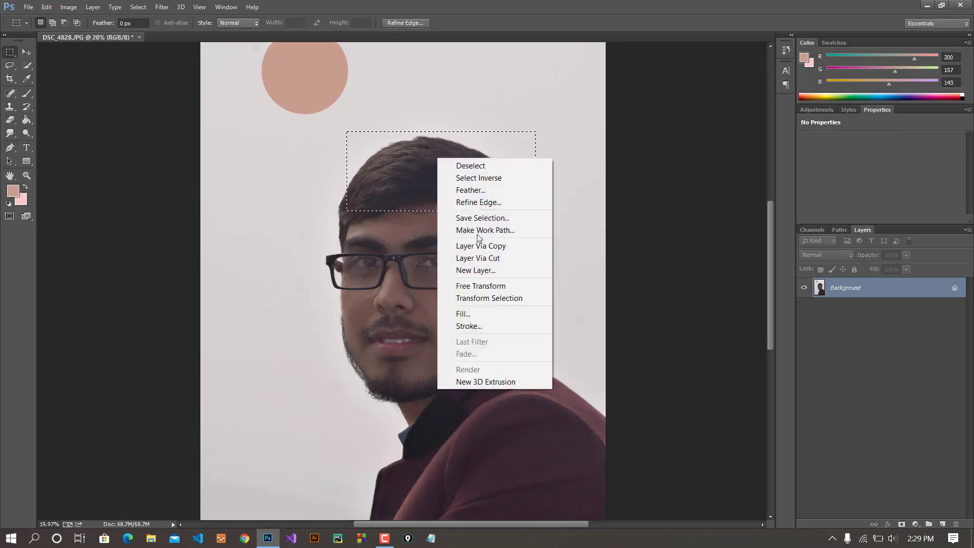
click(503, 246)
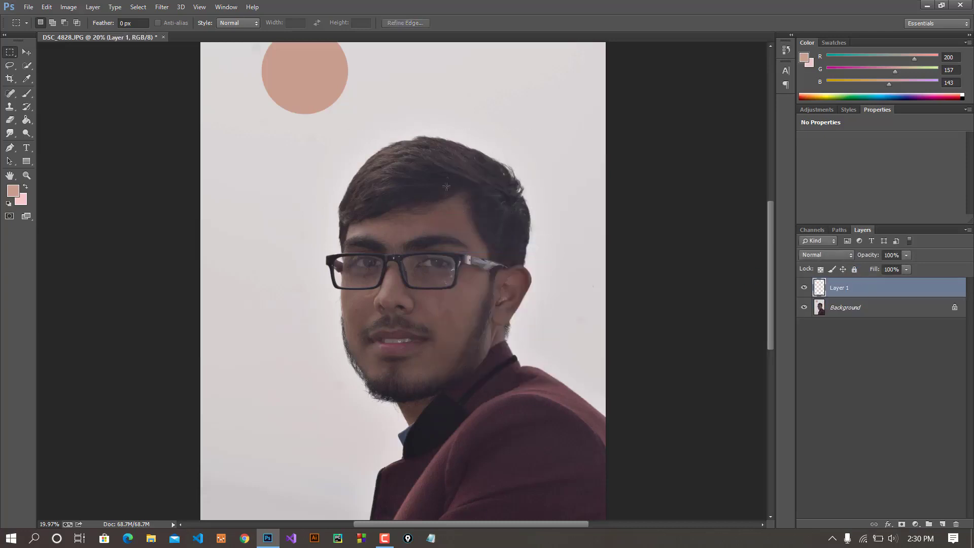
Hide the Background, nudge the hair copy up and left, then show the Background again
click(805, 308)
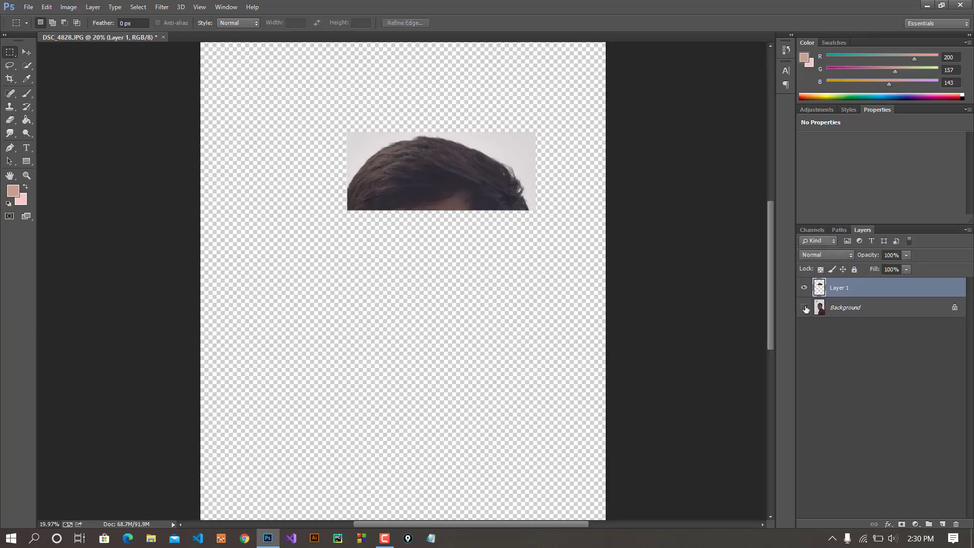
click(26, 52)
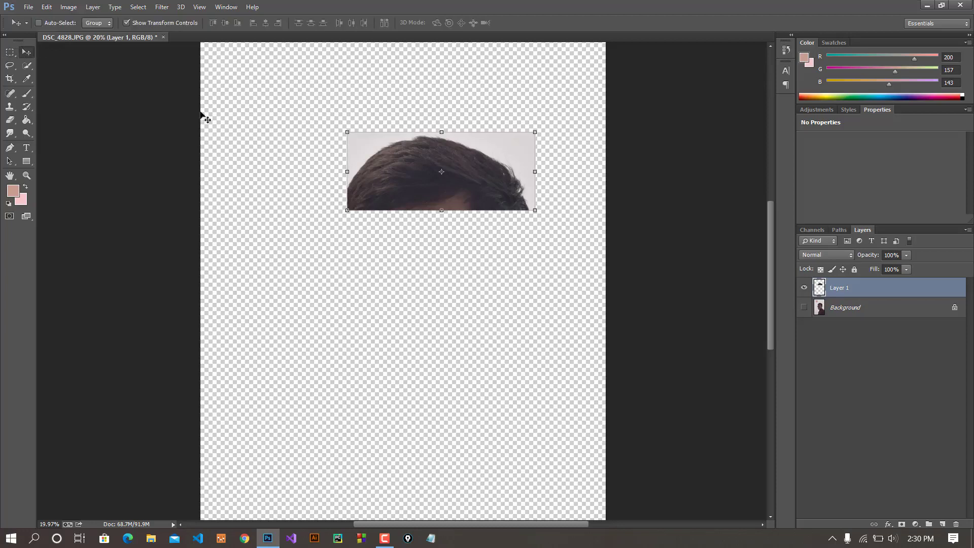
drag(465, 177, 440, 171)
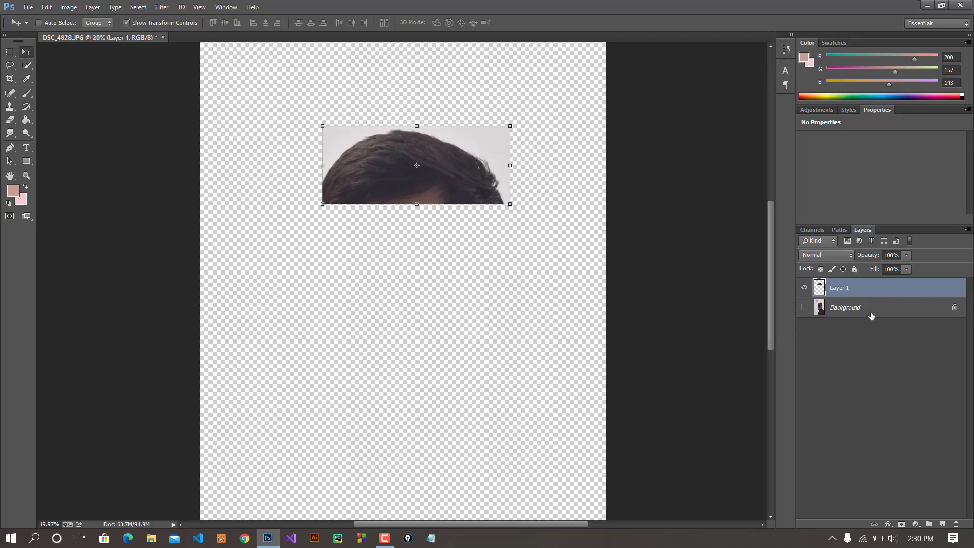
click(805, 308)
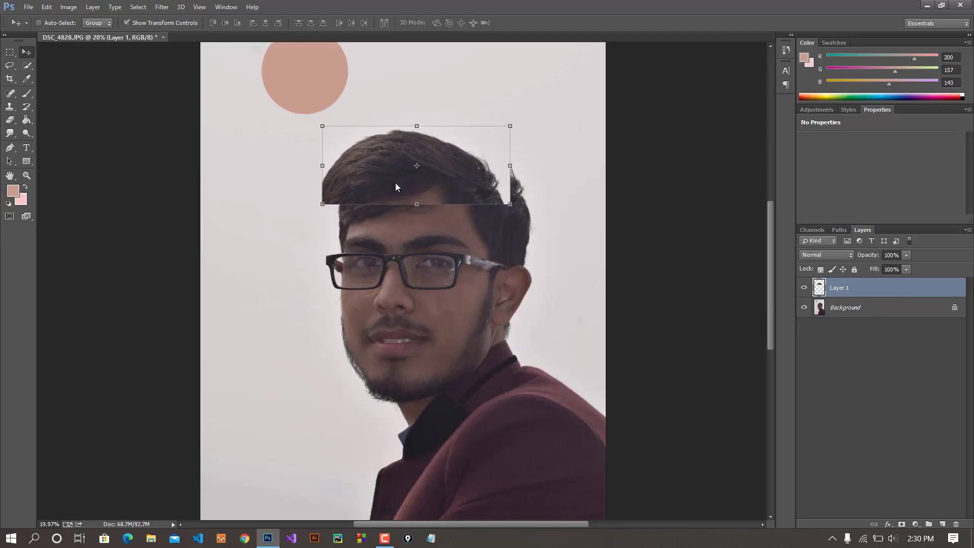
Open and cancel Save As, then drag the hair copy down over the face and back up
key(ctrl+shift+s)
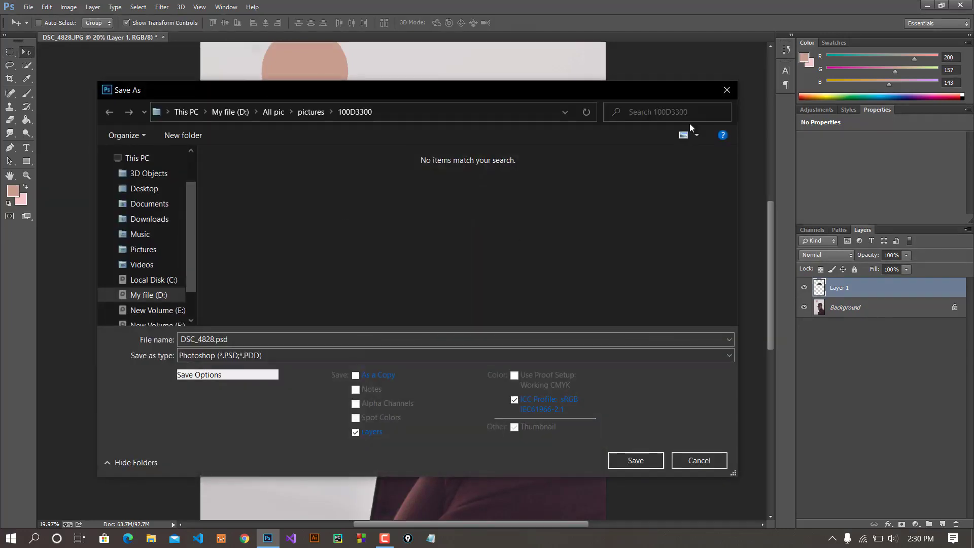
click(728, 90)
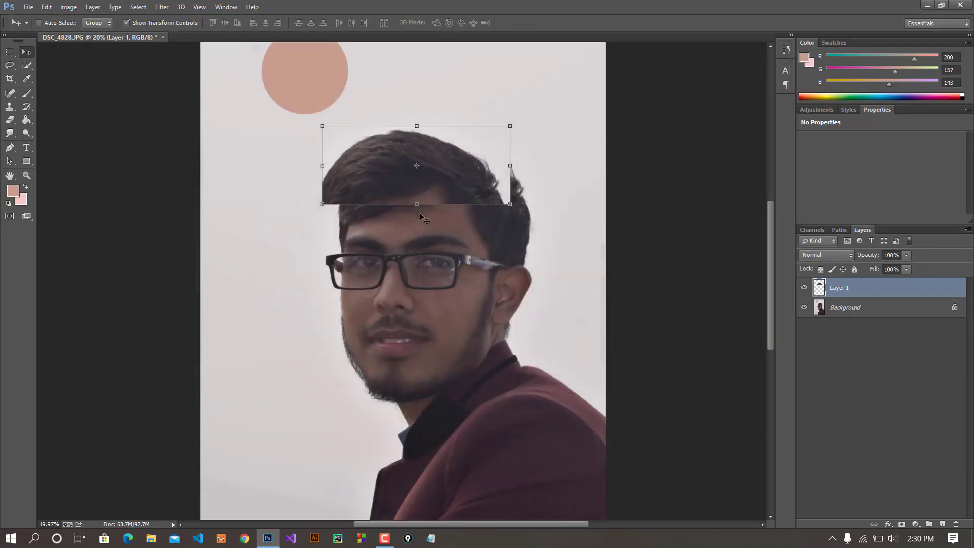
drag(460, 172, 500, 287)
drag(458, 177, 518, 146)
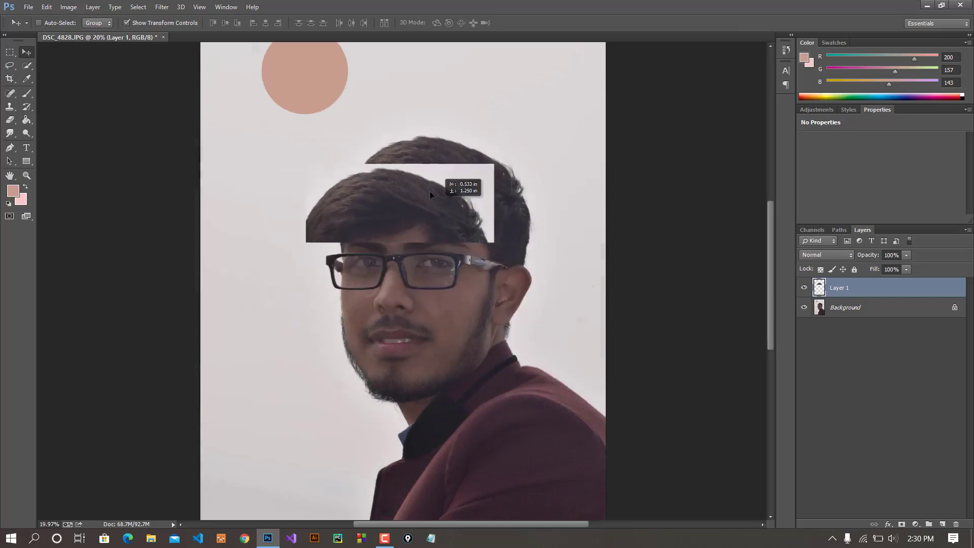
Step back through history with Ctrl+Z and Ctrl+Alt+Z, removing Layer 1 and the peach fill
key(ctrl+z)
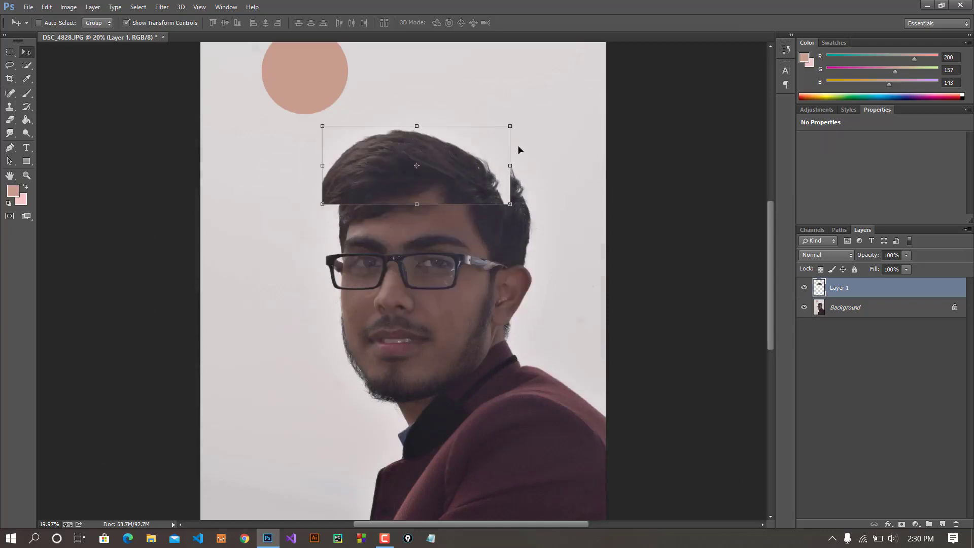
key(ctrl+z)
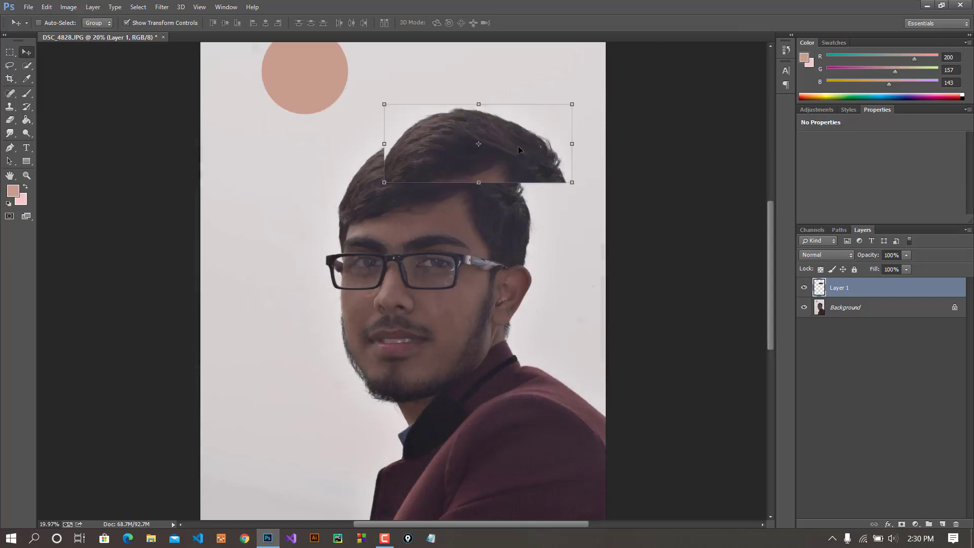
key(ctrl+alt+z)
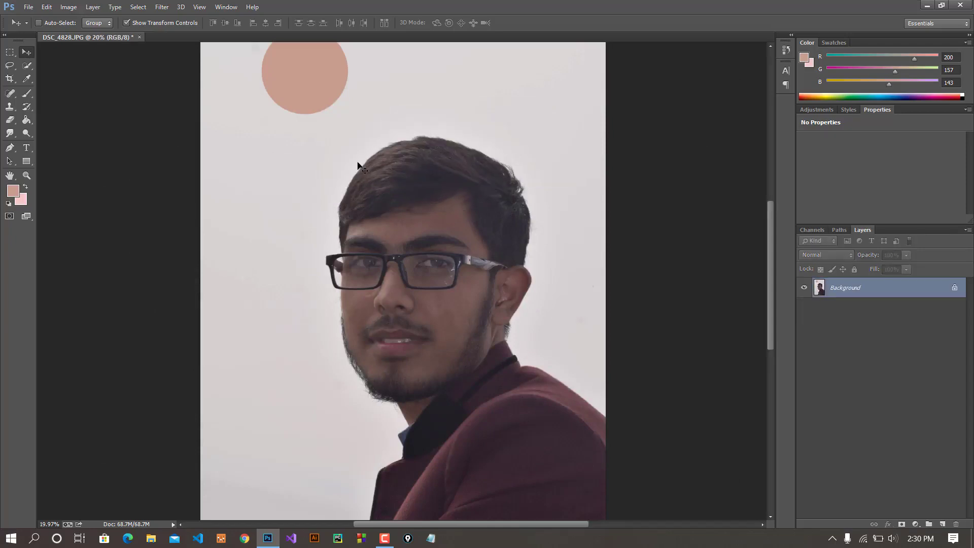
key(ctrl+shift+z)
key(ctrl+z)
key(ctrl+alt+z)
key(ctrl+alt+z)
key(ctrl+alt+z)
key(ctrl+alt+z)
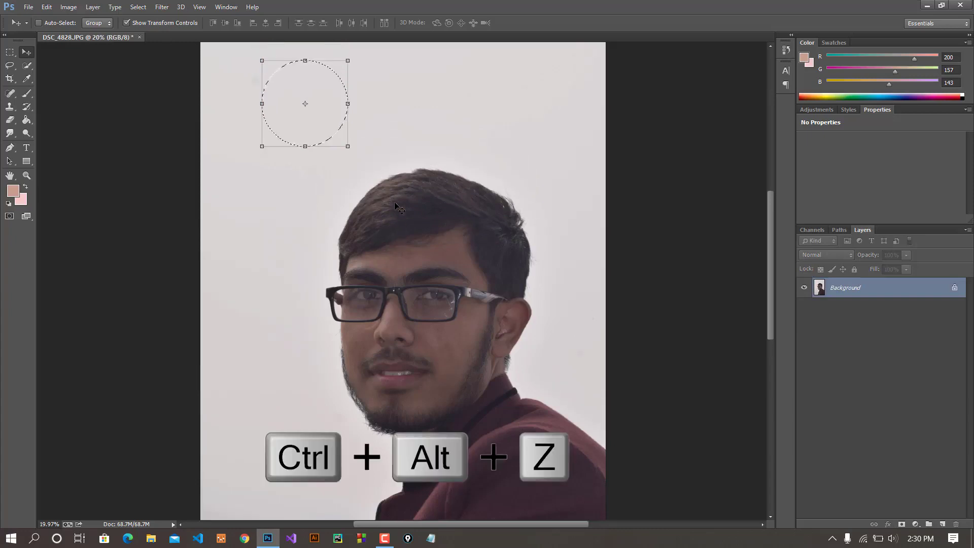
key(ctrl+alt+z)
key(ctrl+d)
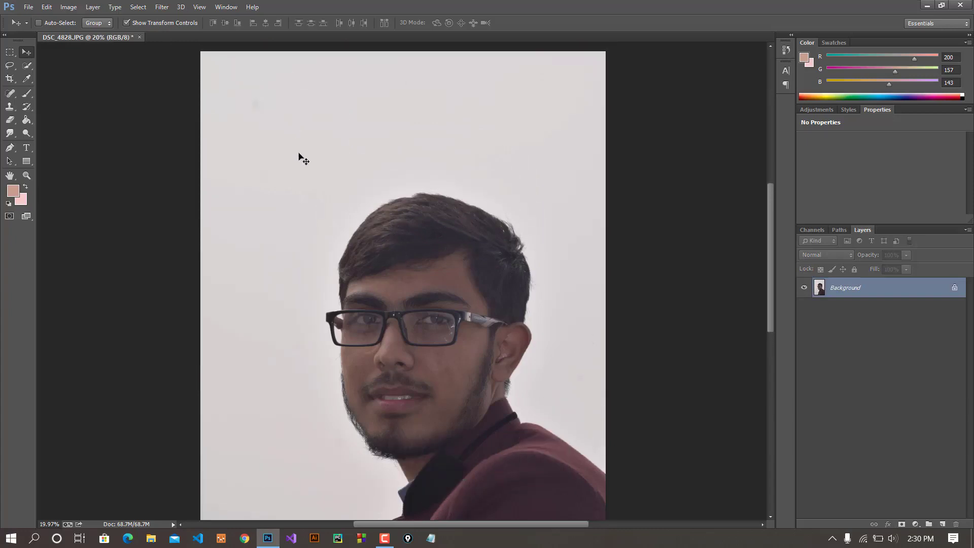
drag(10, 52, 56, 64)
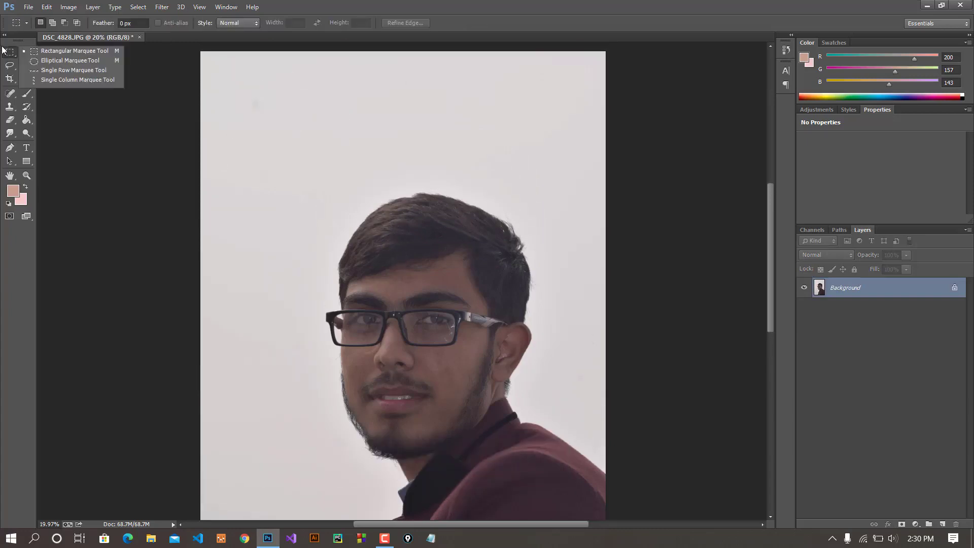
click(54, 70)
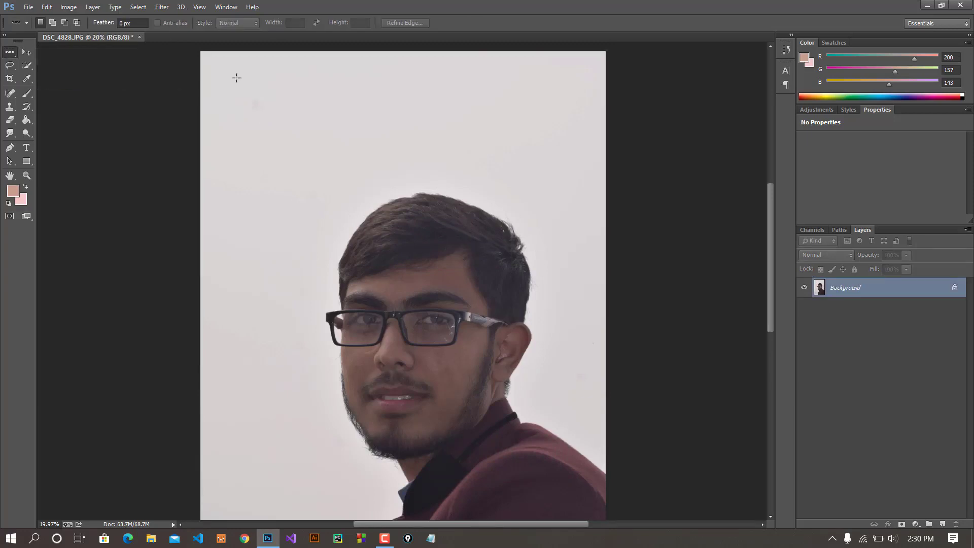
mouse_move(236, 79)
mouse_down()
mouse_move(408, 148)
mouse_move(392, 185)
mouse_up()
key(ctrl+d)
click(27, 65)
click(74, 64)
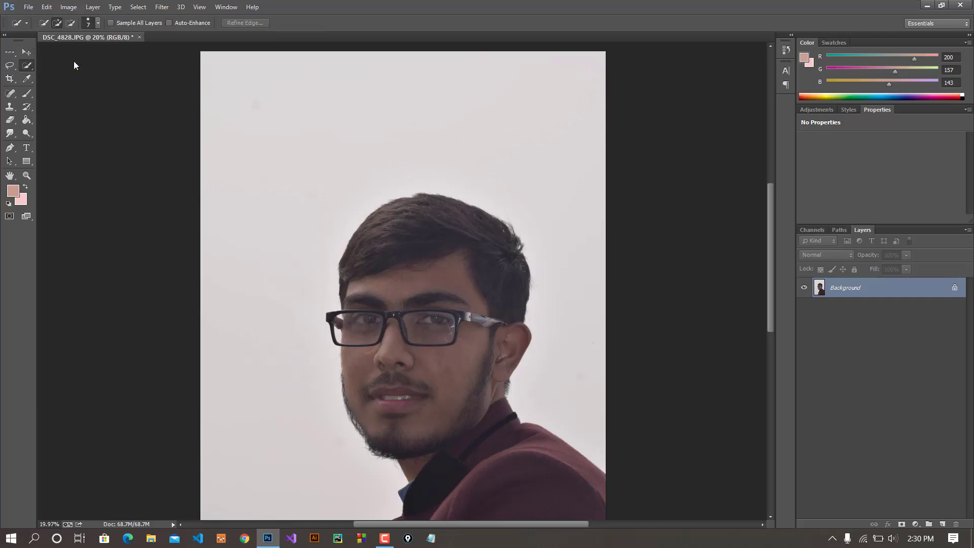
right_click(27, 65)
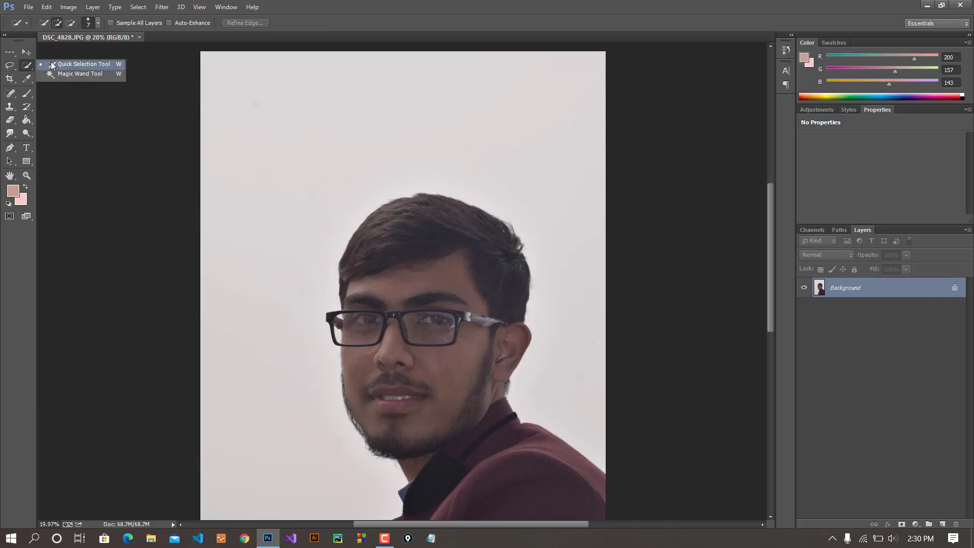
click(52, 65)
scroll(518, 203, down, 3)
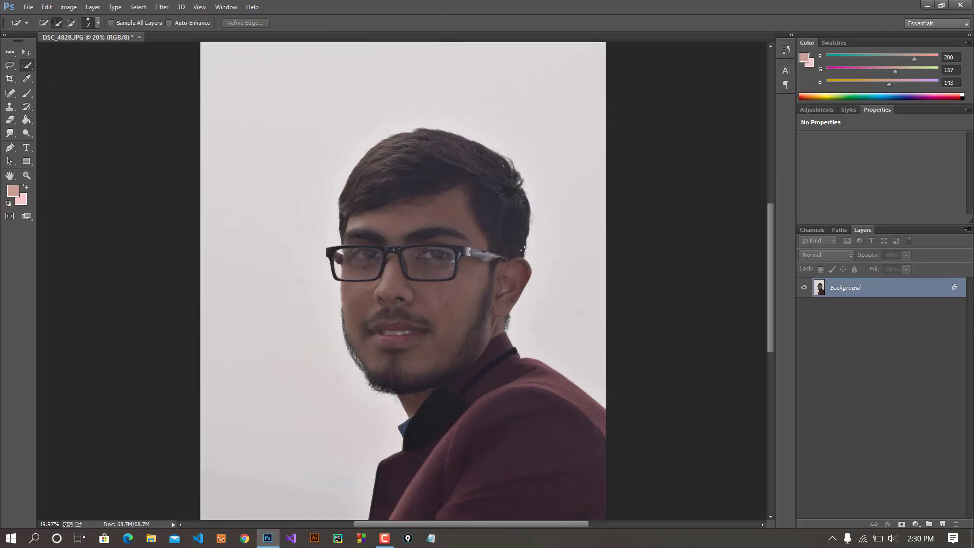
scroll(523, 249, down, 1)
key(v)
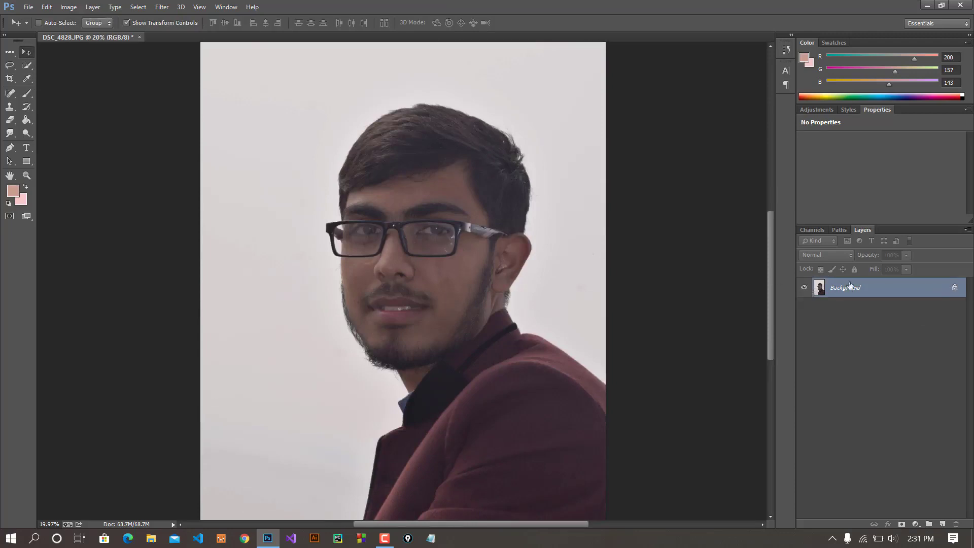
Drag the Background layer onto the New Layer icon to create Background copy
scroll(899, 368, down, 1)
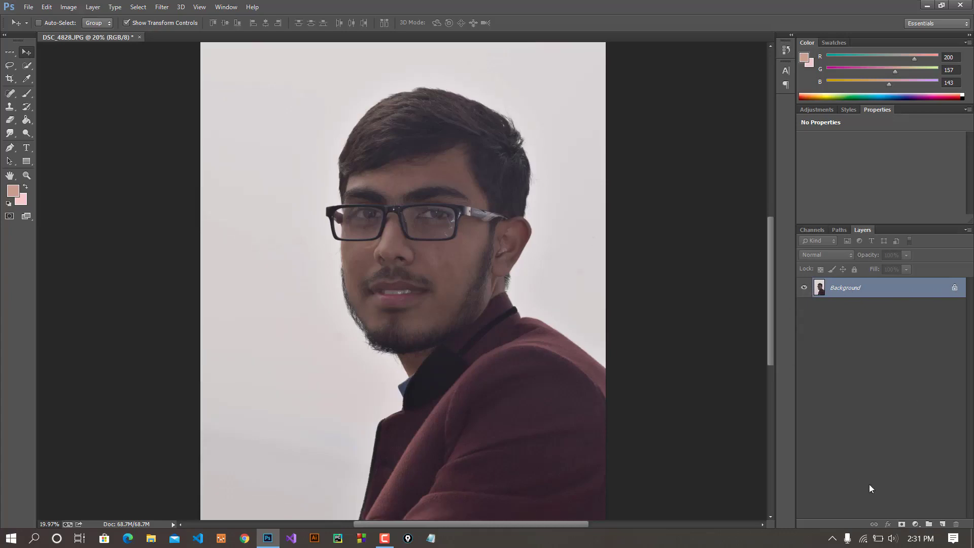
drag(959, 526, 944, 524)
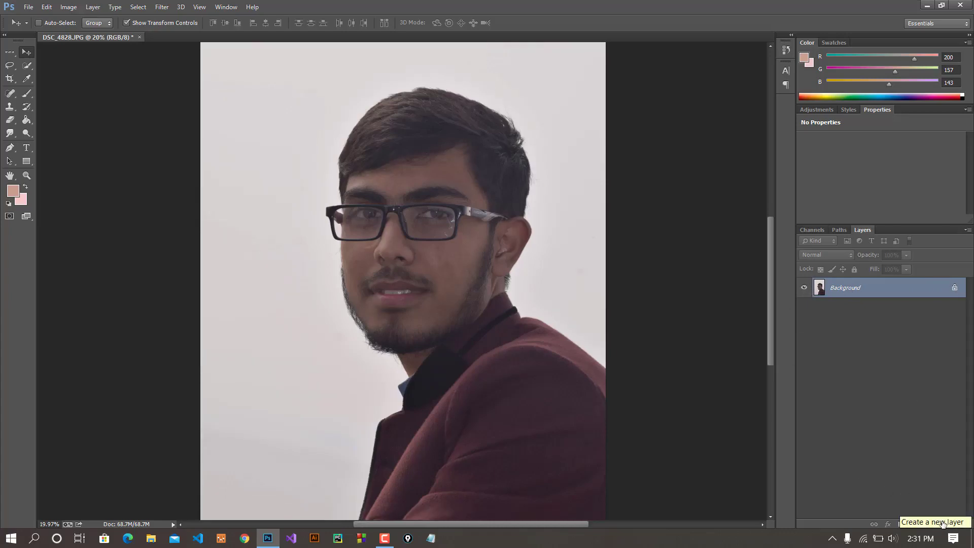
drag(944, 525, 929, 528)
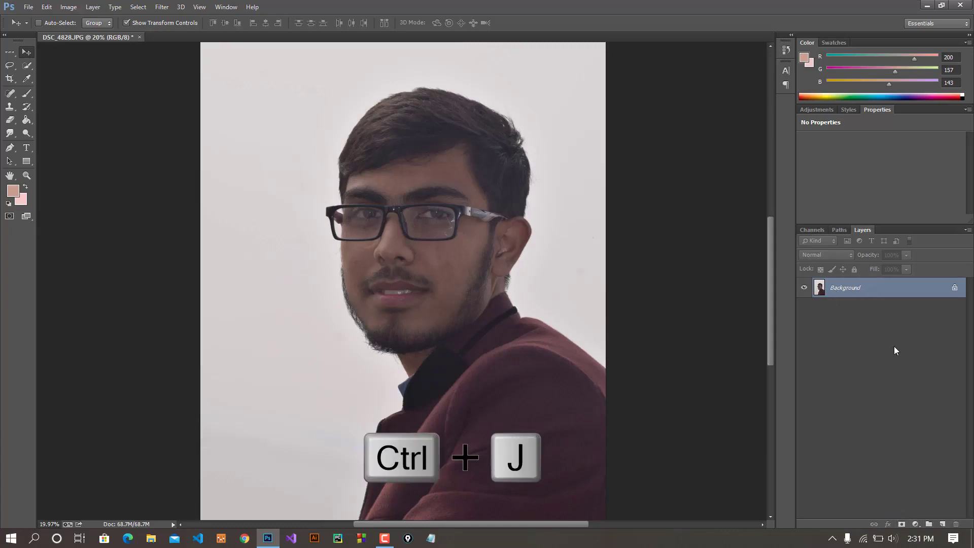
drag(886, 287, 943, 525)
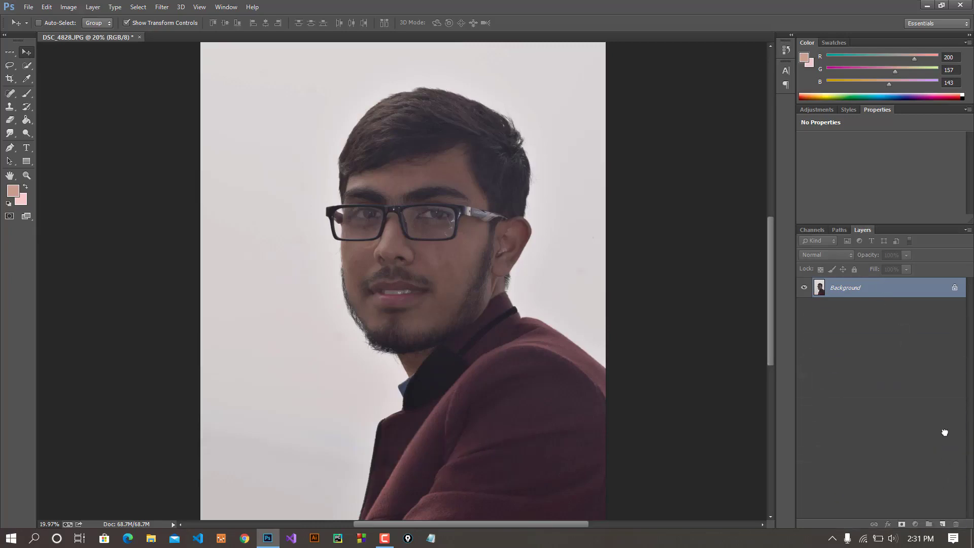
drag(945, 483, 943, 524)
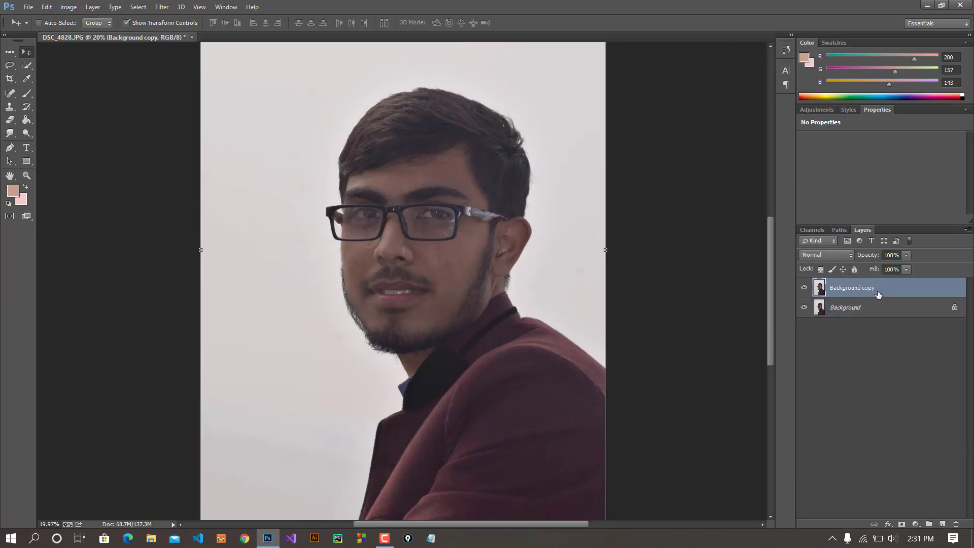
Delete Background copy, duplicate the photo into Layer 1, and toggle its visibility off and on
key(Delete)
key(ctrl+j)
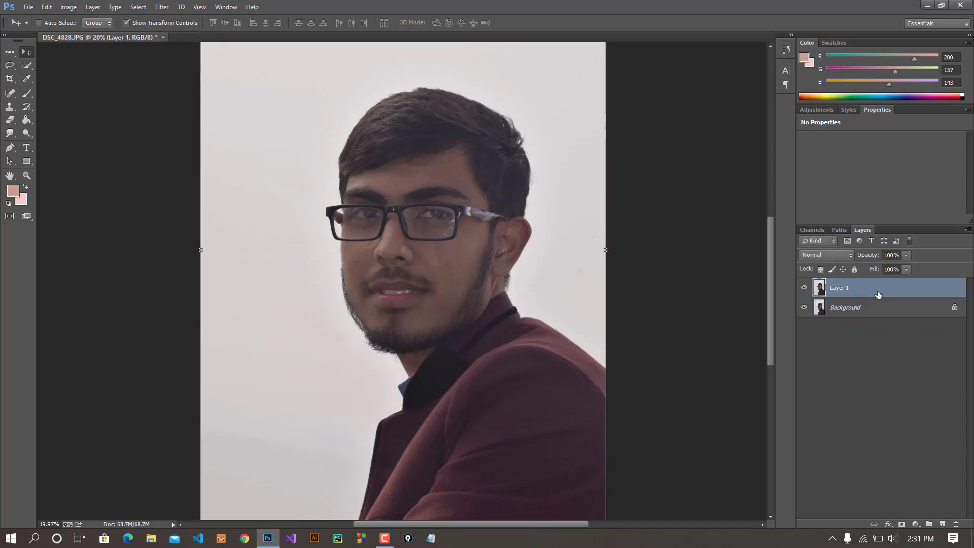
click(804, 287)
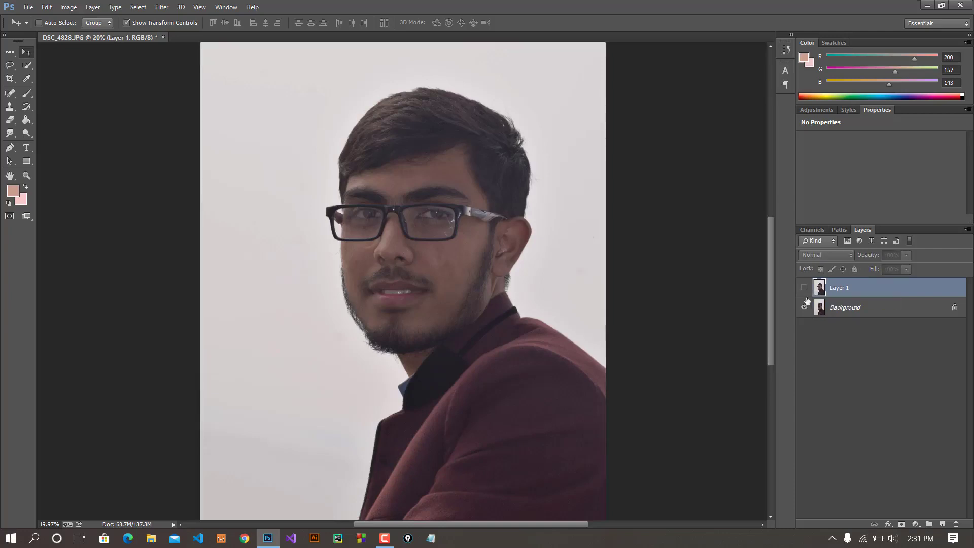
click(805, 288)
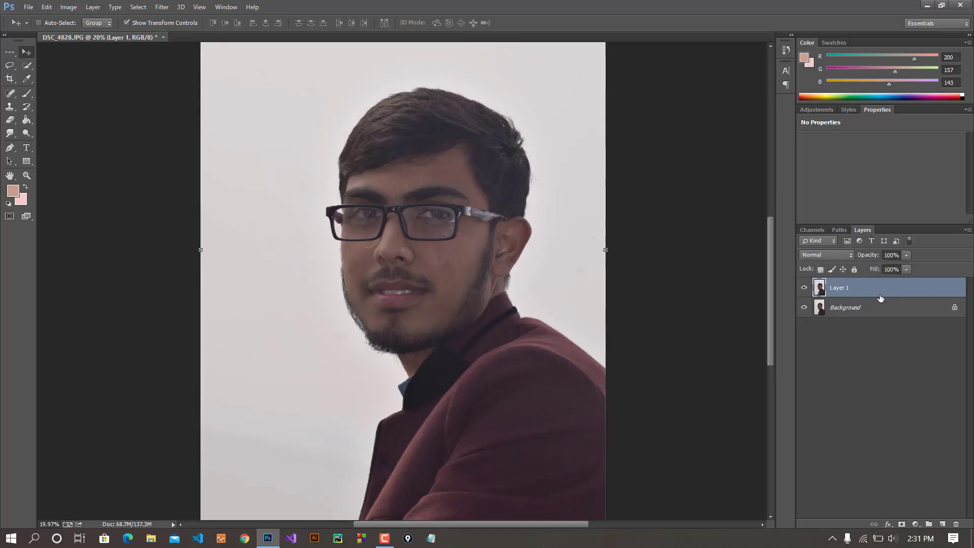
Zoom out and check Layer 1's blend mode list, leaving it at Normal
key(ctrl+minus)
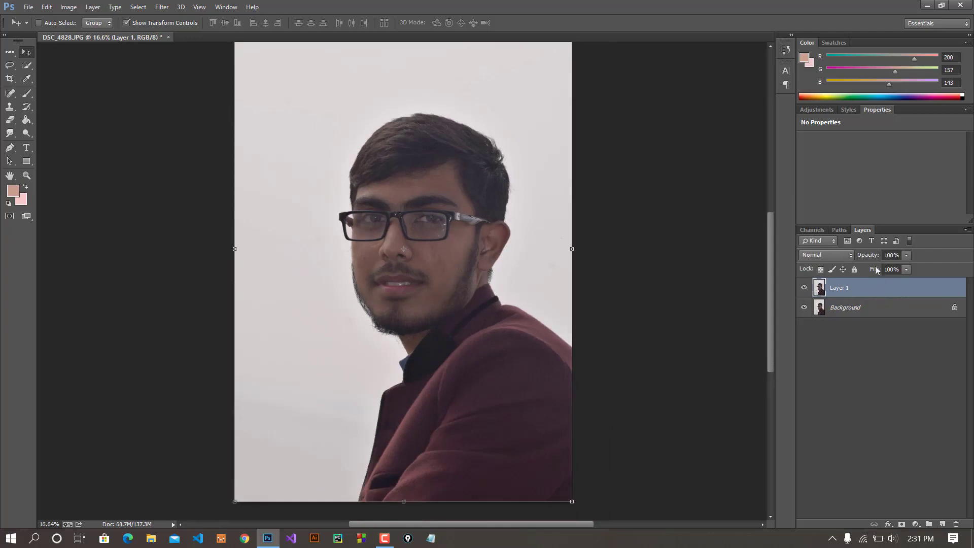
click(824, 257)
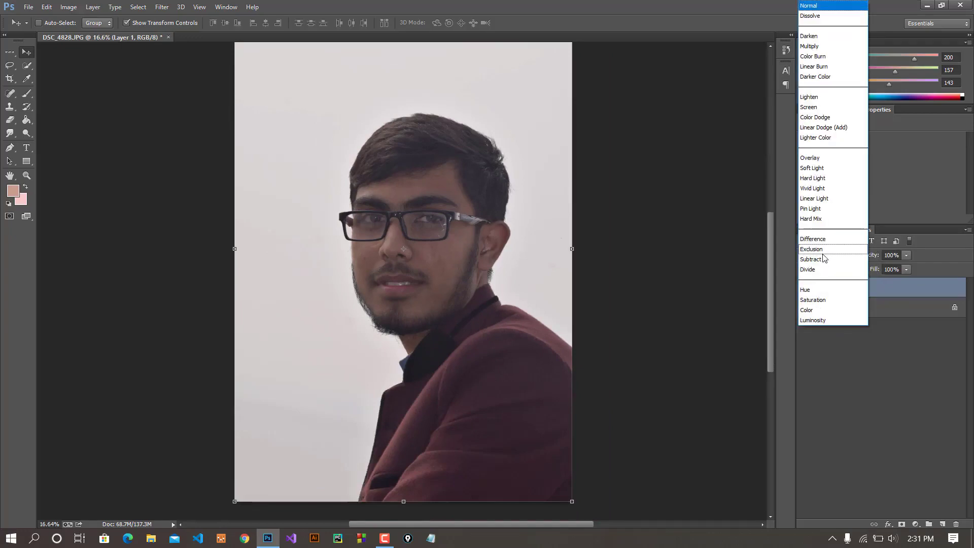
click(930, 231)
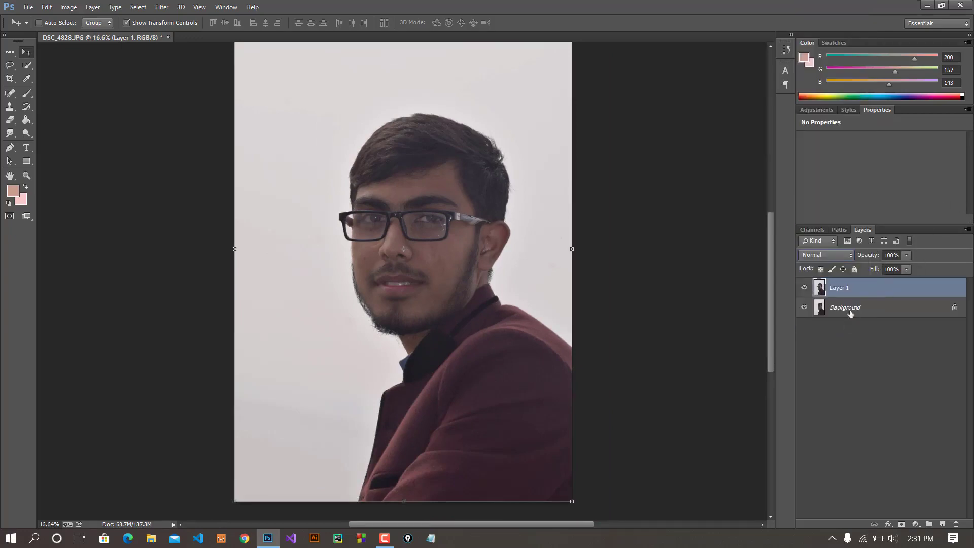
Pick the Quick Selection Tool, zoom in on the face, and raise the brush size to 175
click(30, 65)
scroll(486, 224, down, 1)
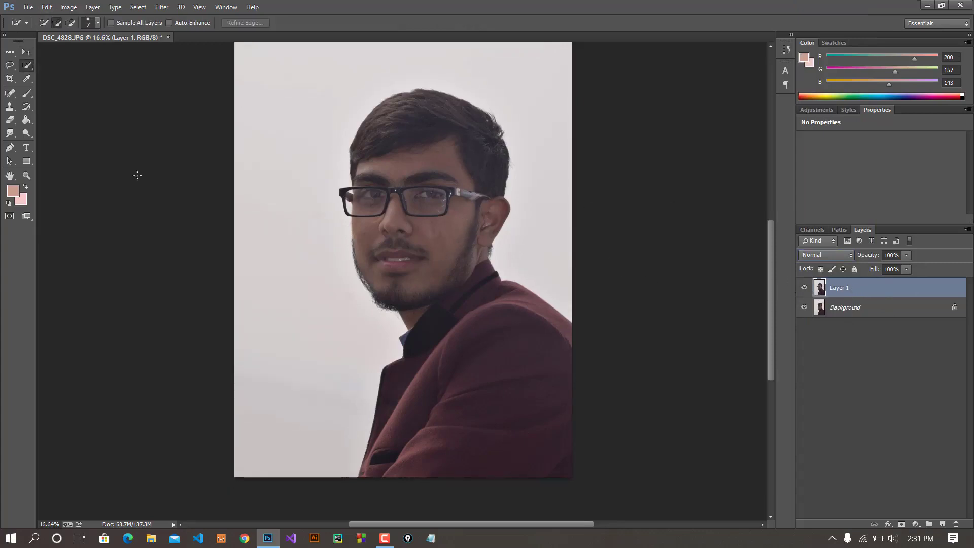
scroll(412, 271, up, 2)
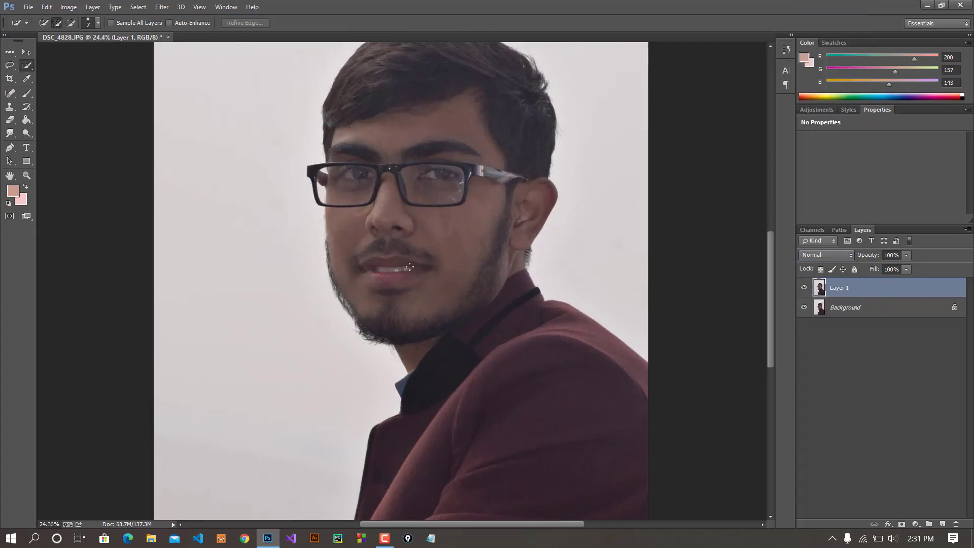
scroll(410, 267, down, 1)
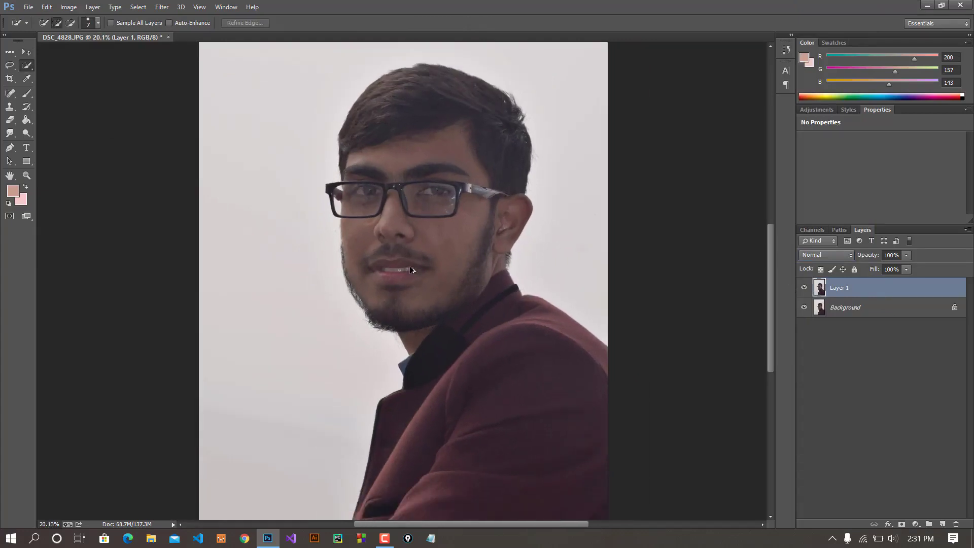
scroll(526, 311, down, 1)
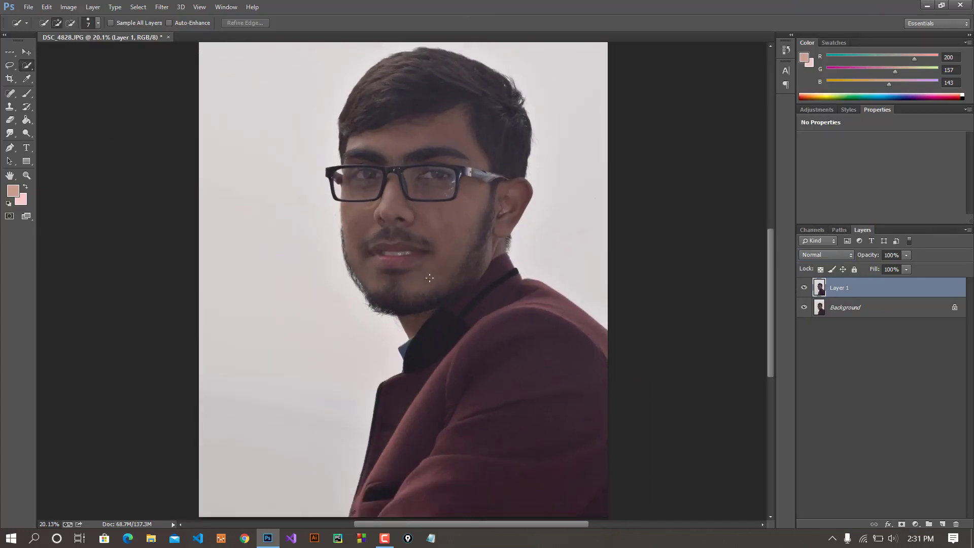
scroll(51, 54, up, 2)
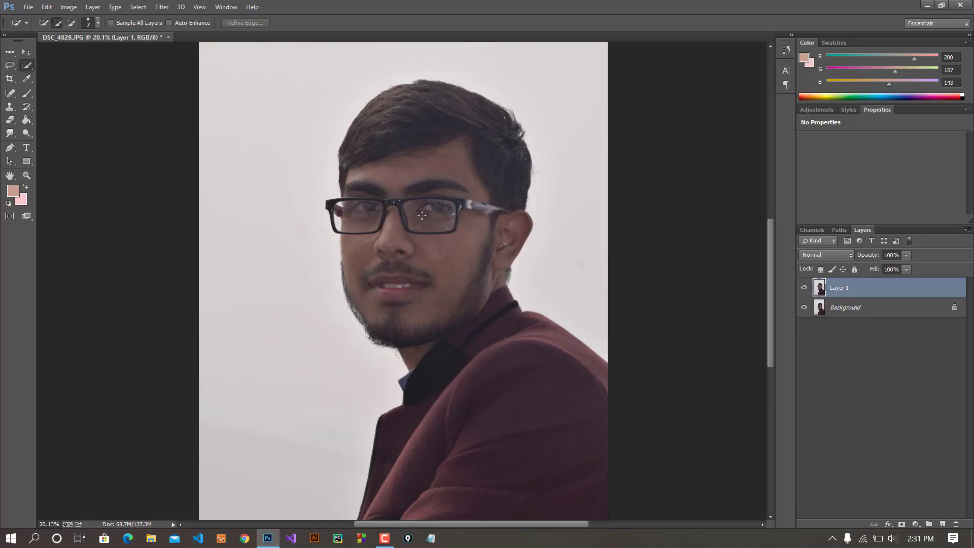
key(bracketright)
key(bracketright)
alt+scroll(435, 185, up, 1)
scroll(431, 186, up, 1)
scroll(431, 185, up, 1)
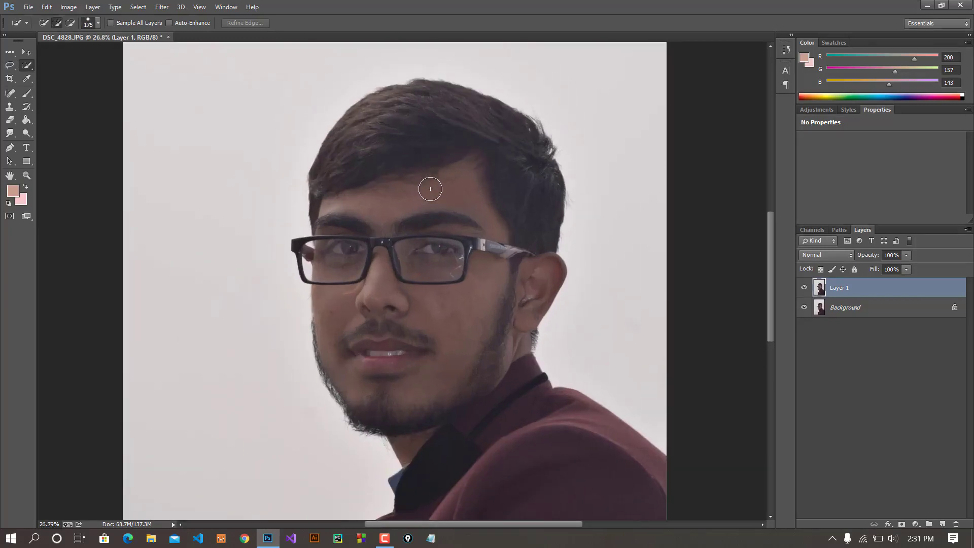
Paint a selection over the head, neck, whole jacket and the coat's lower-left edge
drag(537, 406, 517, 381)
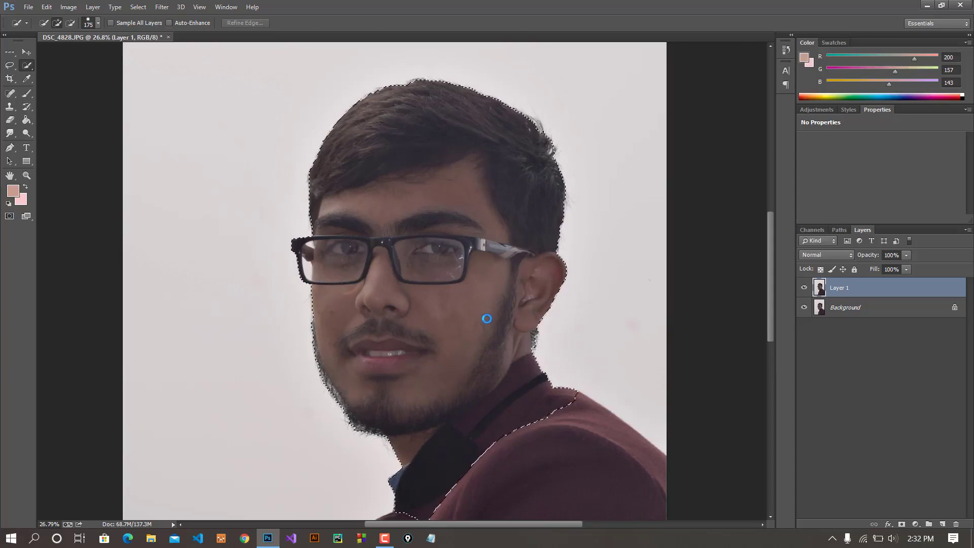
scroll(484, 313, down, 5)
scroll(484, 299, down, 2)
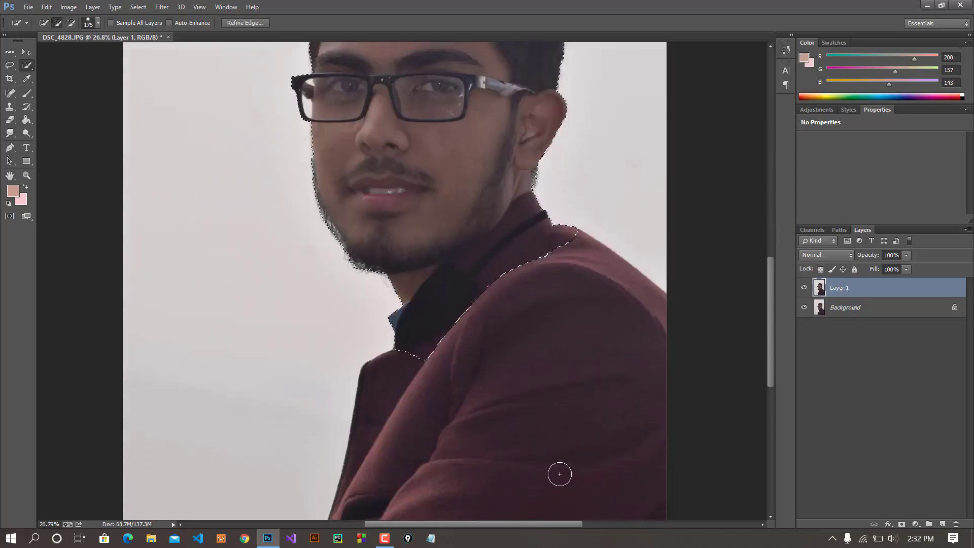
drag(519, 401, 522, 390)
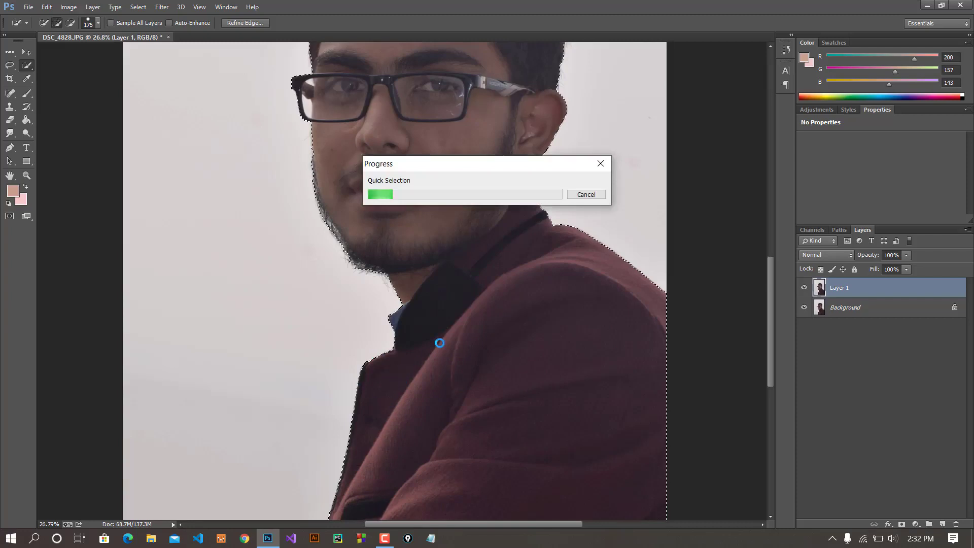
scroll(440, 343, down, 2)
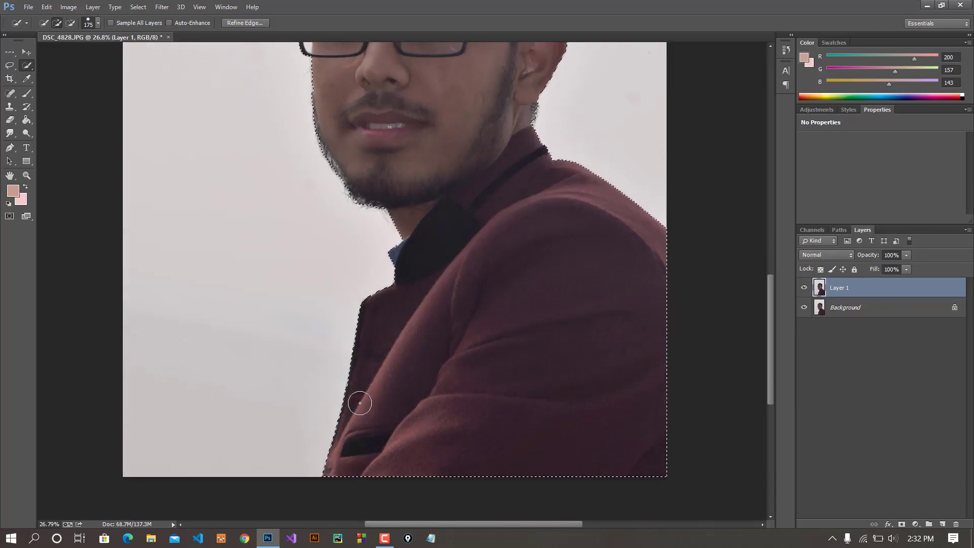
click(334, 404)
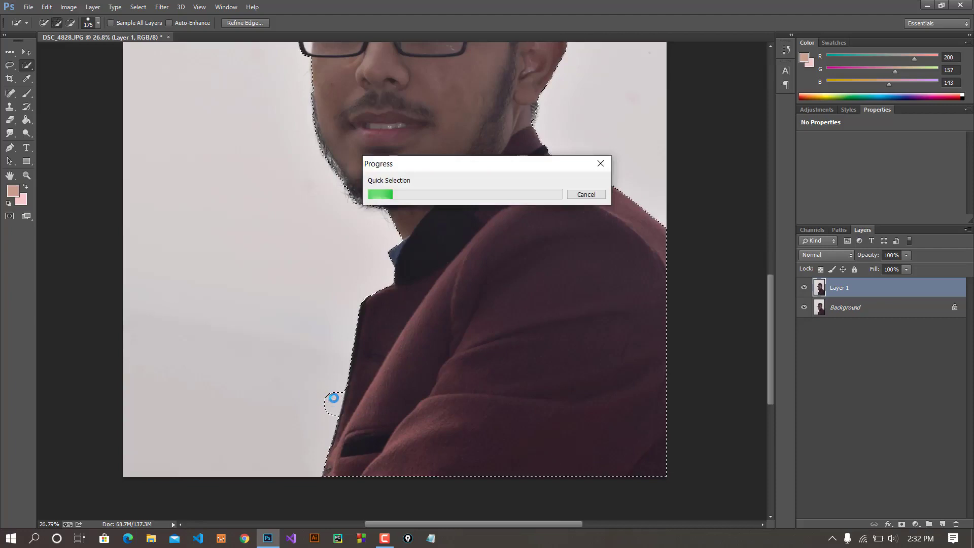
scroll(333, 398, up, 5)
scroll(331, 415, down, 3)
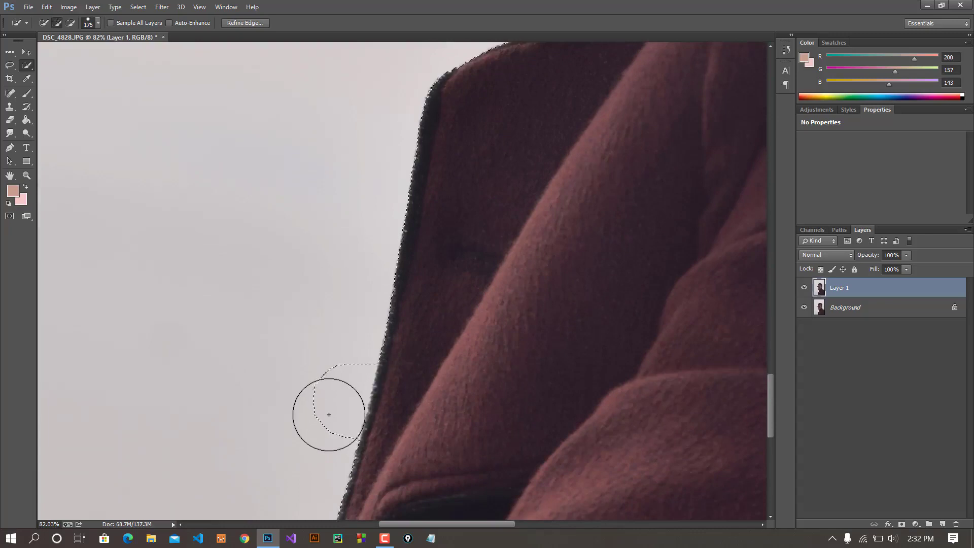
scroll(322, 405, down, 2)
scroll(316, 374, down, 2)
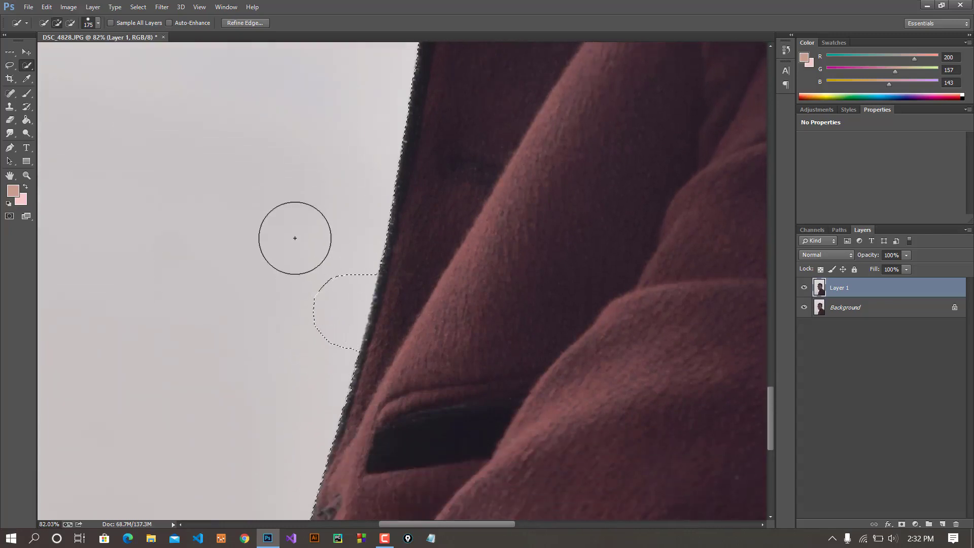
Alt-drag to subtract the stray bulge beside the coat's left edge from the selection
key(alt)
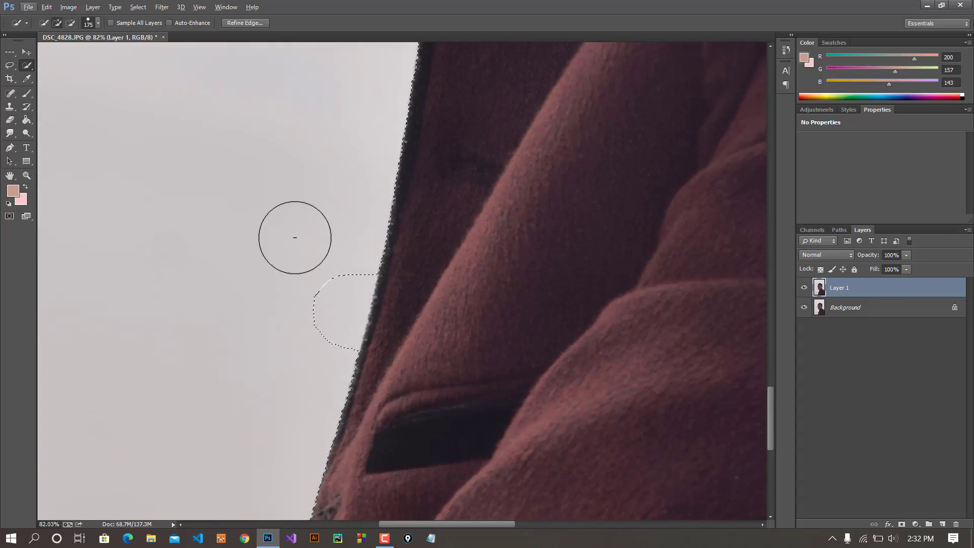
key(alt)
drag(301, 280, 311, 283)
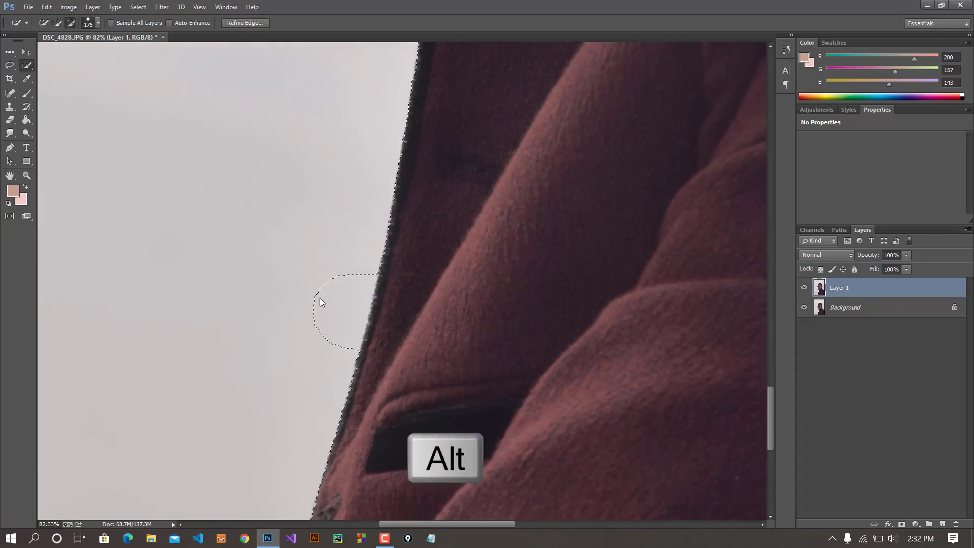
drag(330, 337, 337, 274)
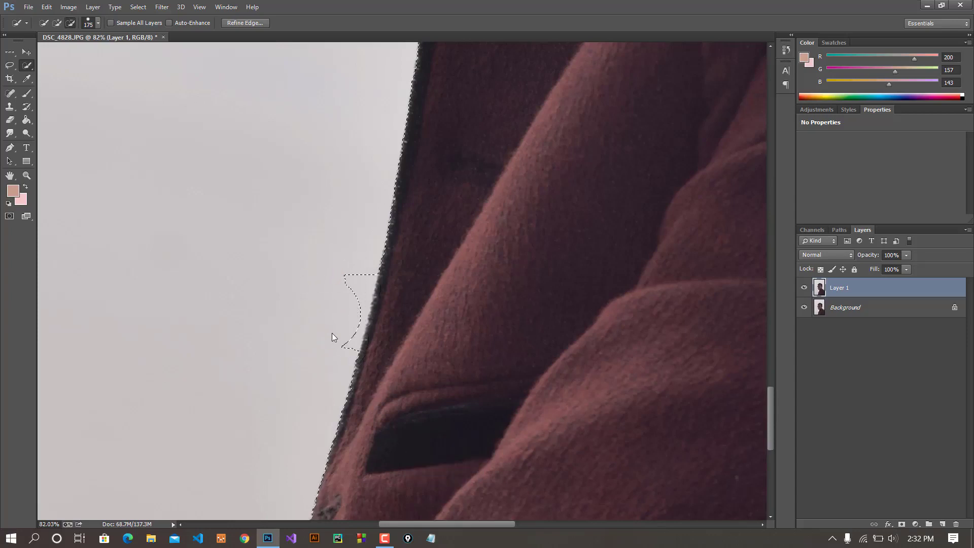
drag(331, 336, 335, 320)
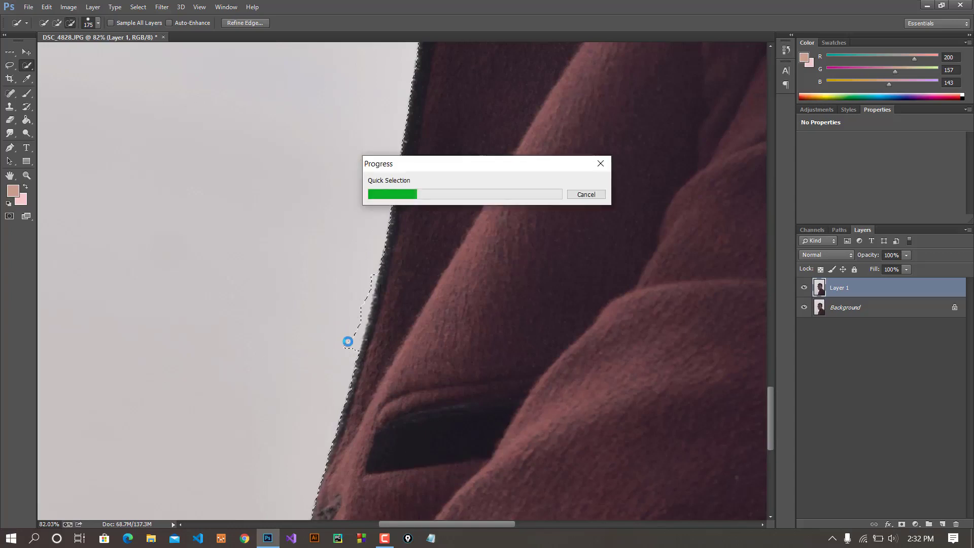
alt+scroll(348, 343, down, 5)
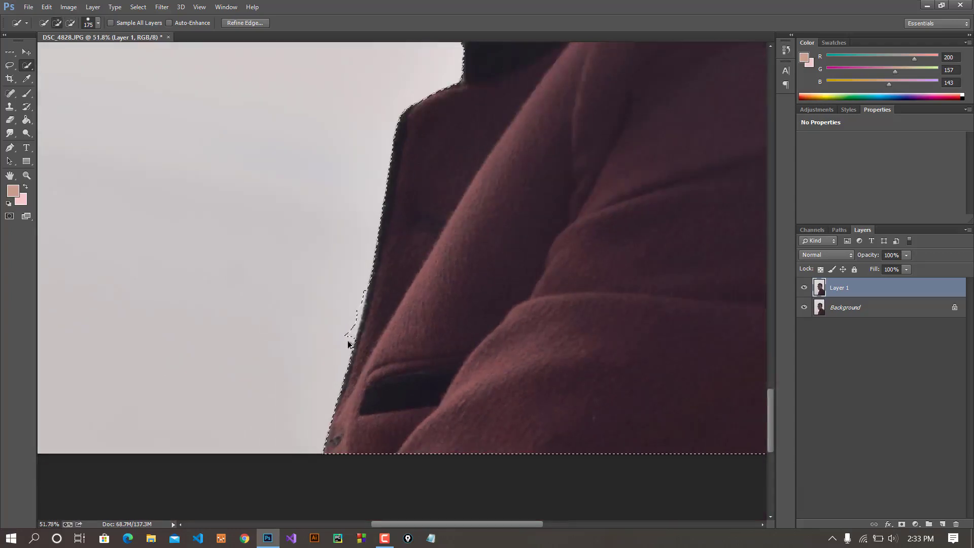
alt+scroll(348, 348, down, 2)
alt+scroll(381, 284, up, 1)
alt+scroll(399, 222, down, 2)
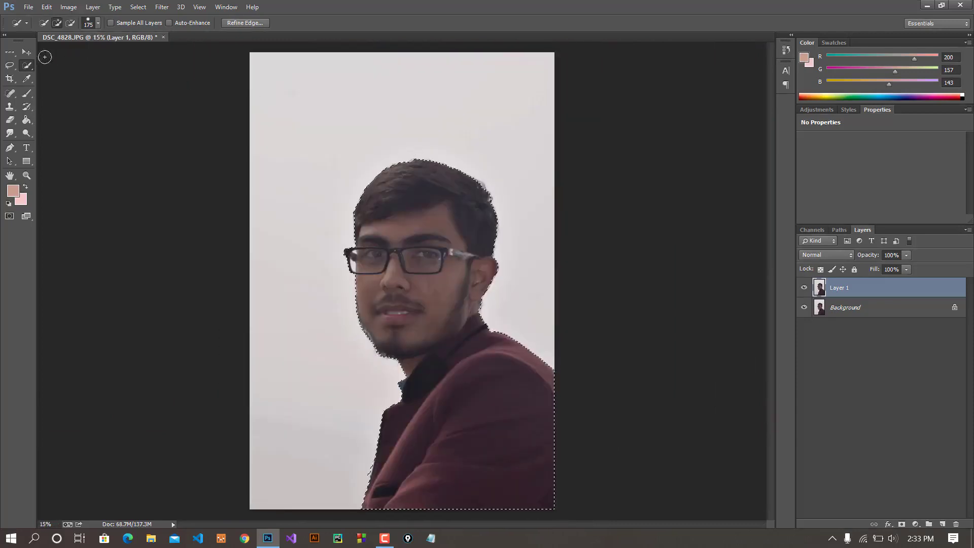
Drag the selected figure with the Move tool, undo the move, and deselect
click(27, 53)
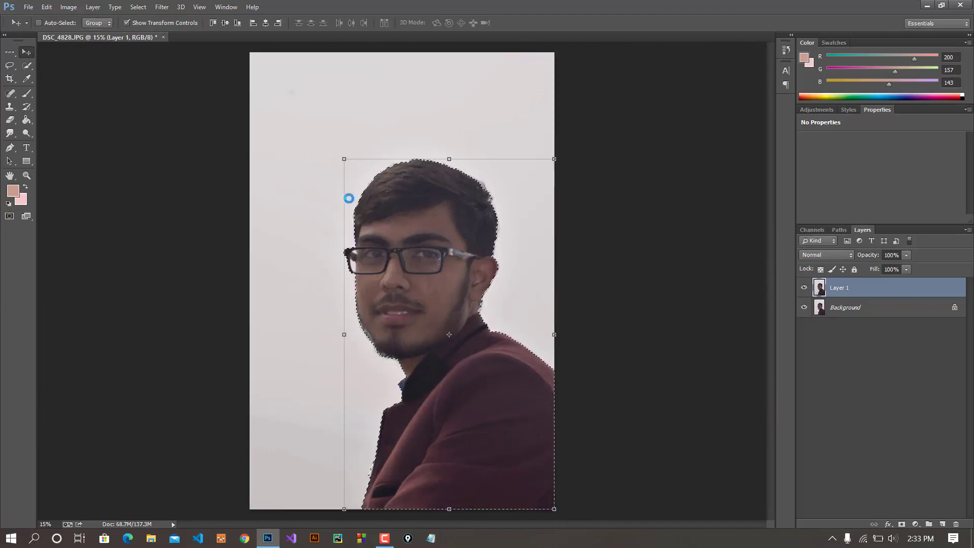
drag(337, 170, 392, 219)
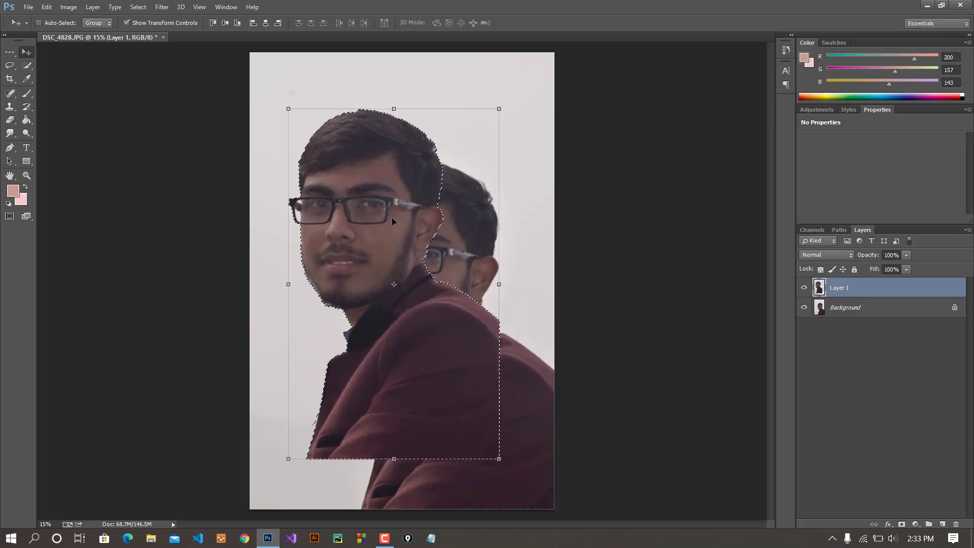
key(ctrl+z)
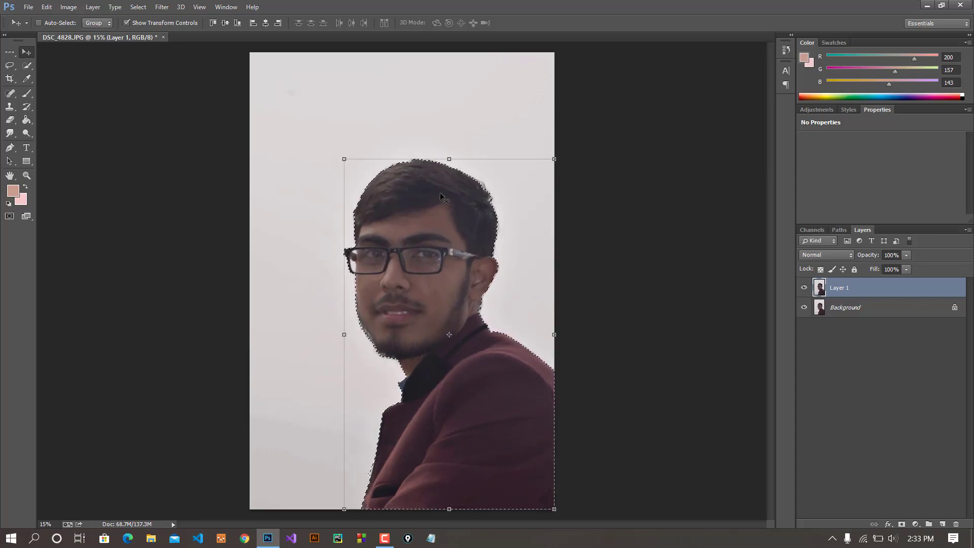
key(ctrl+d)
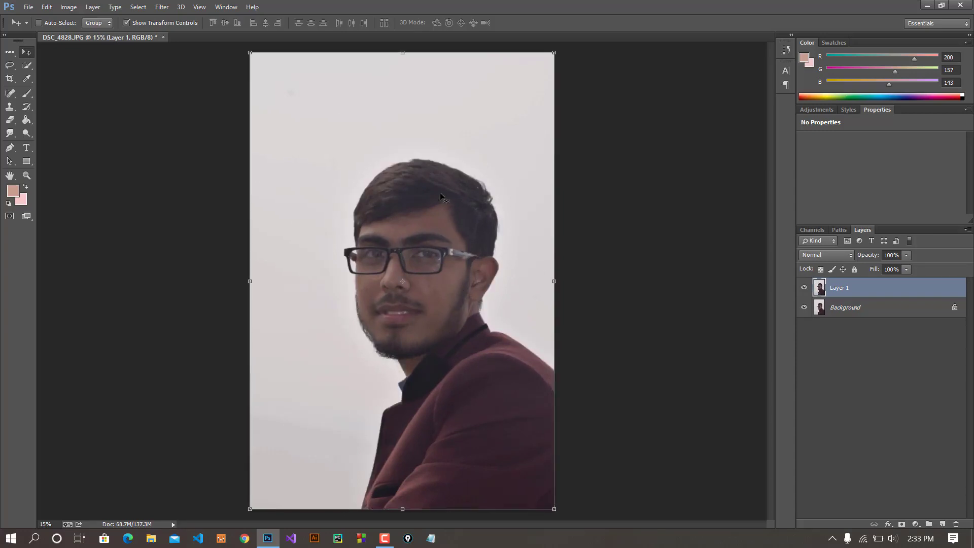
Select the face skin with the Magic Wand Tool, then deselect it
click(27, 66)
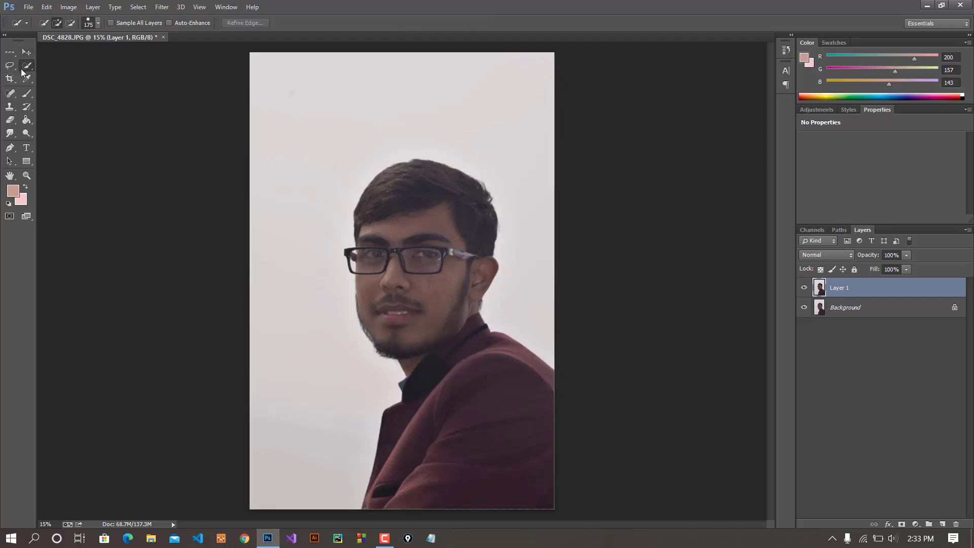
click(68, 75)
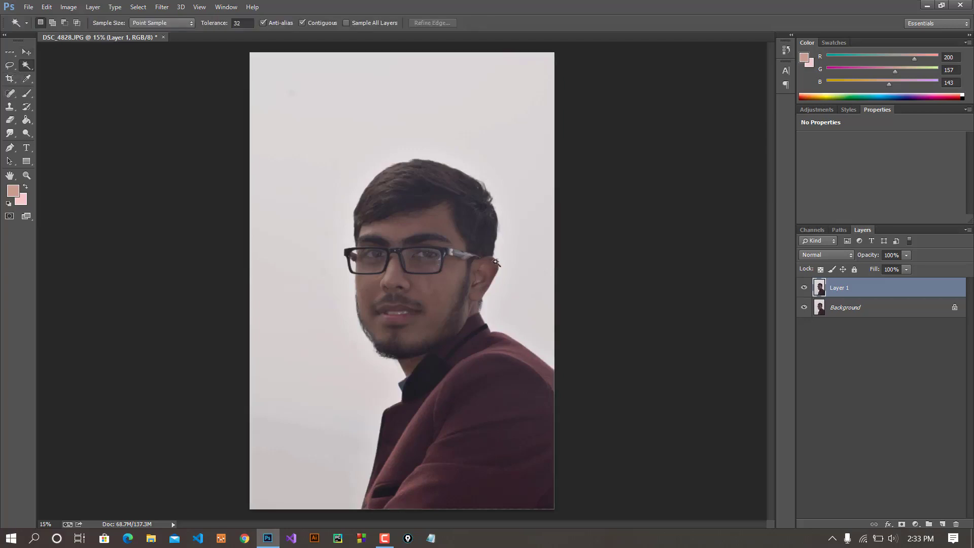
scroll(482, 269, up, 1)
scroll(457, 269, up, 1)
scroll(392, 250, up, 1)
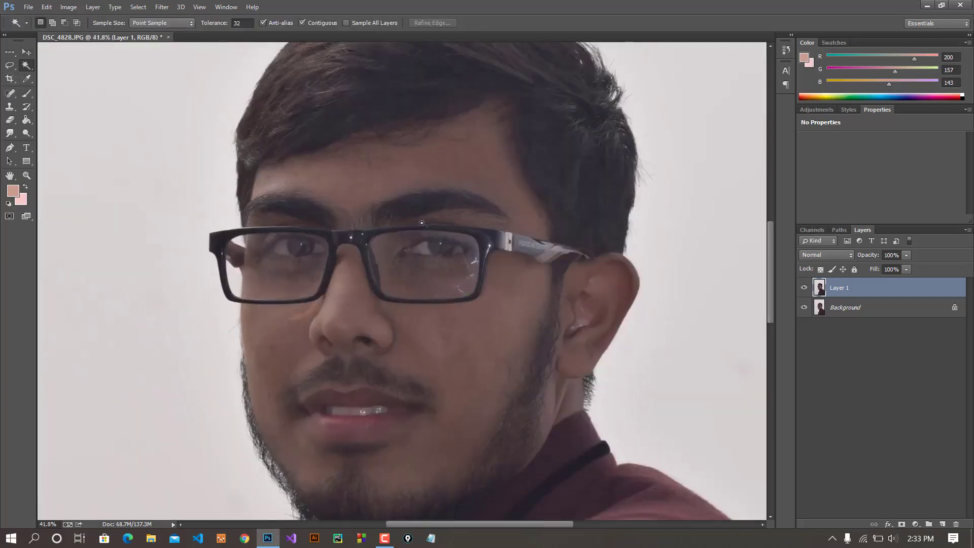
scroll(421, 223, up, 1)
click(477, 184)
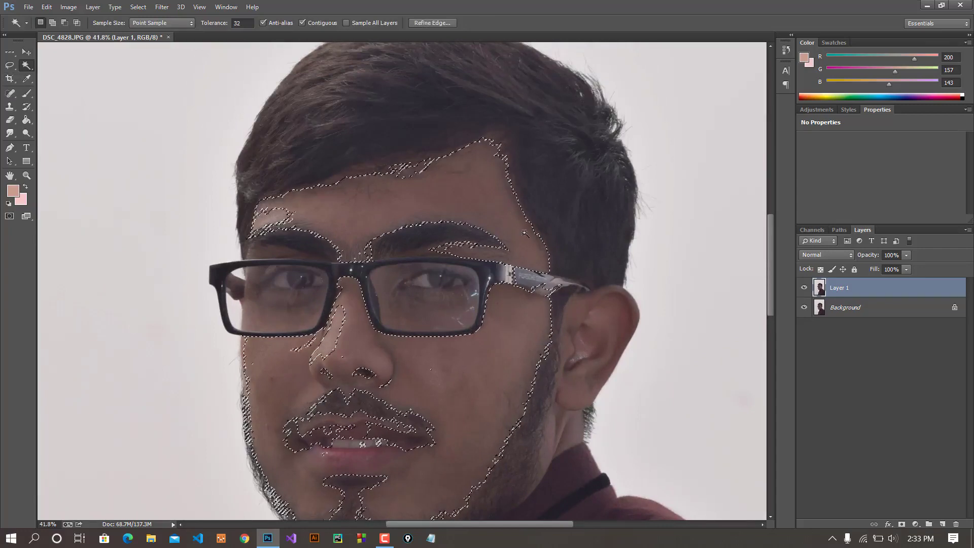
key(ctrl+d)
Zoom out and bring up the shape tools flyout
scroll(403, 243, down, 1)
scroll(259, 236, down, 1)
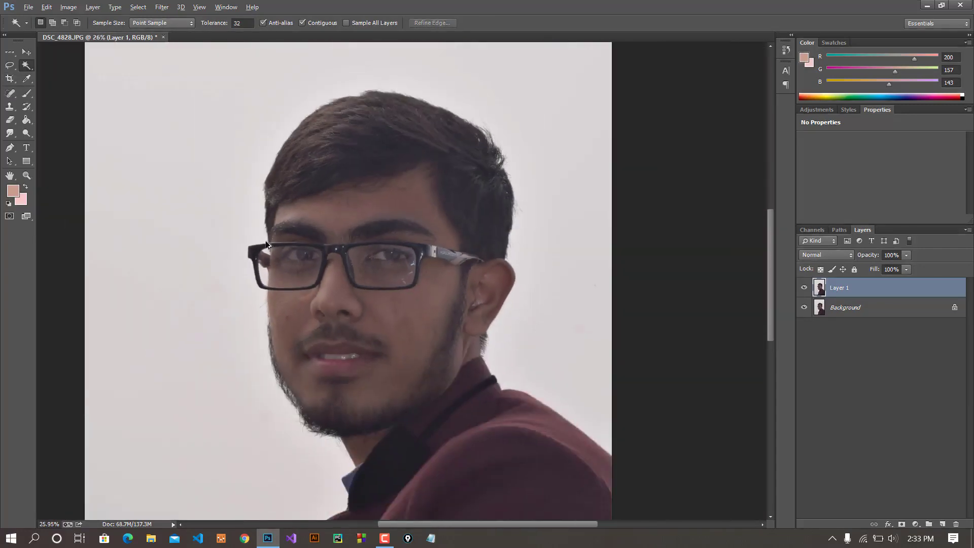
right_click(26, 161)
Draw a rectangle near the photo's upper-left corner and set its fill to blue
click(56, 162)
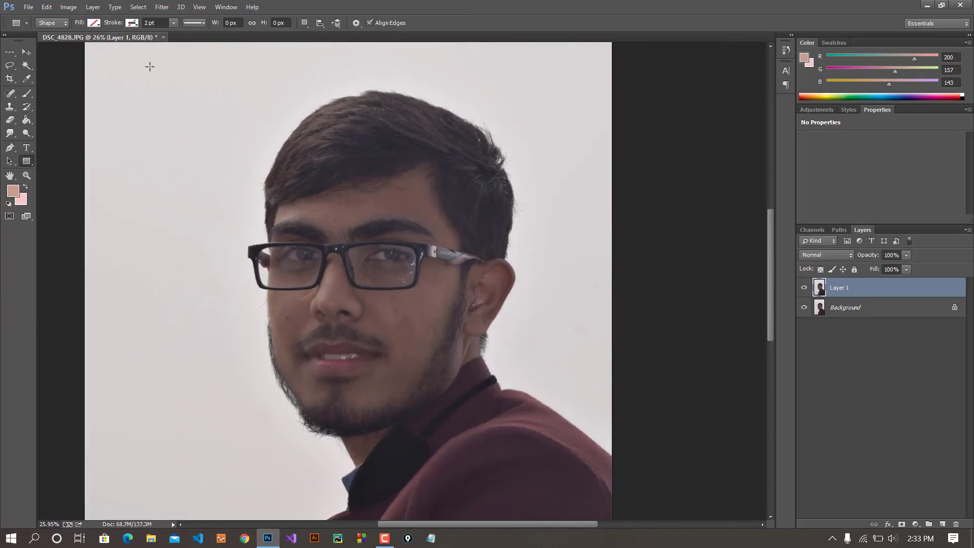
drag(150, 67, 257, 142)
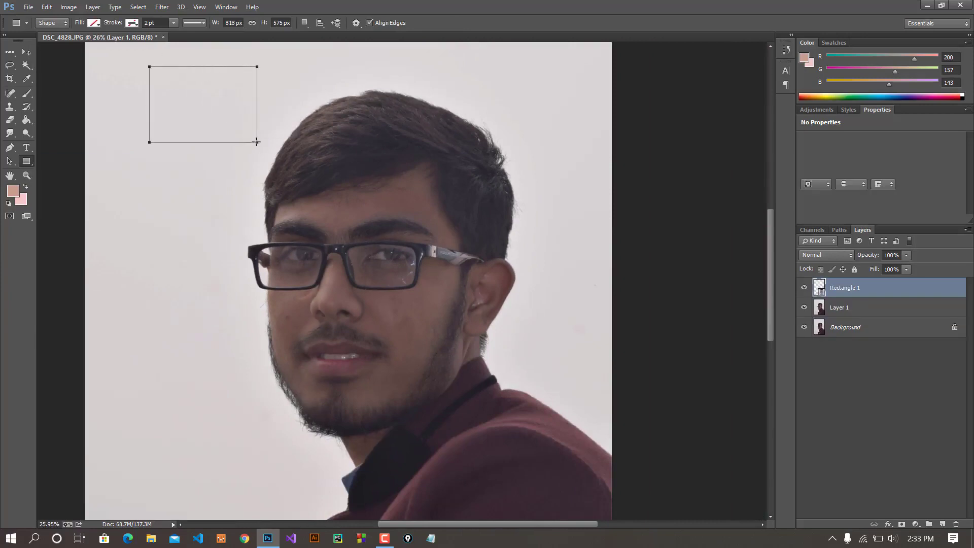
click(94, 24)
click(102, 104)
click(404, 4)
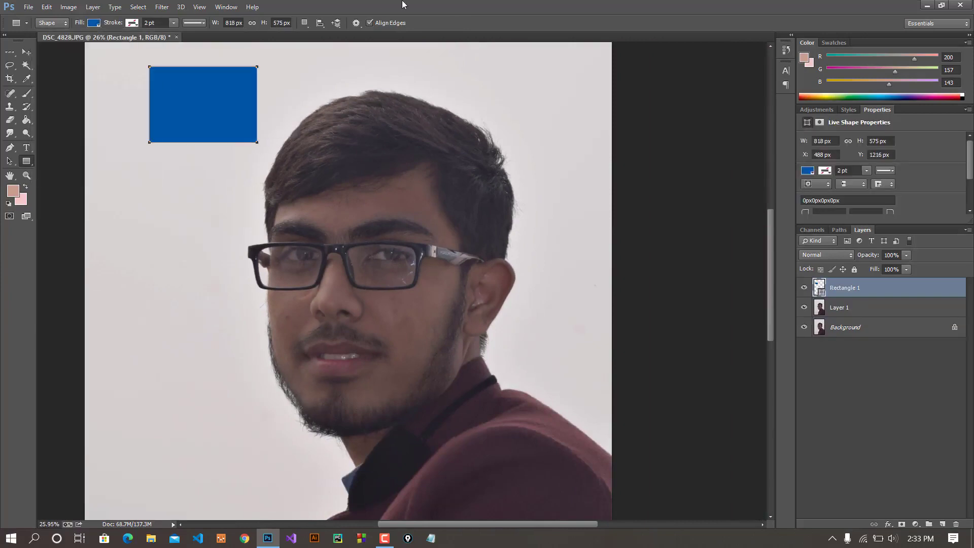
Try selecting the blue rectangle with the Magic Wand and dismiss the shape-layer error
click(27, 52)
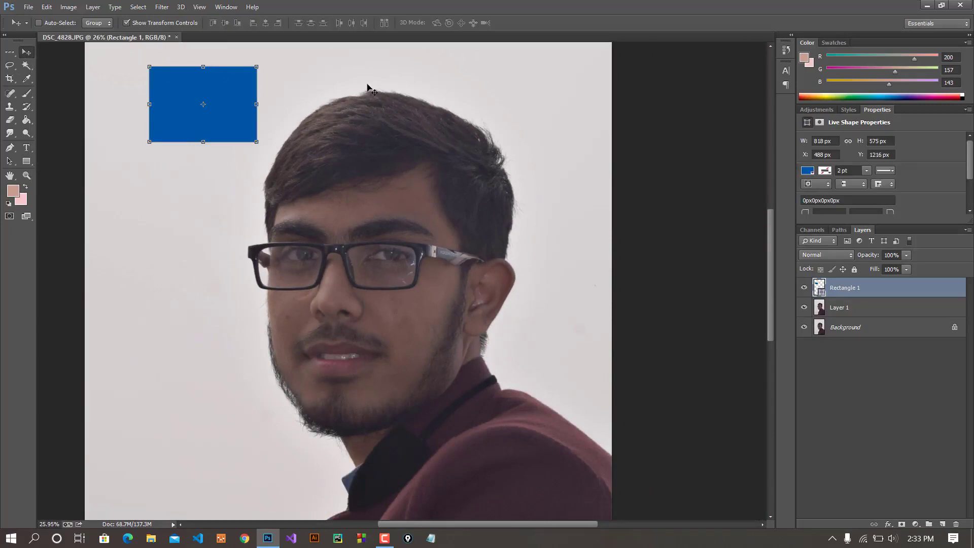
click(29, 82)
click(26, 65)
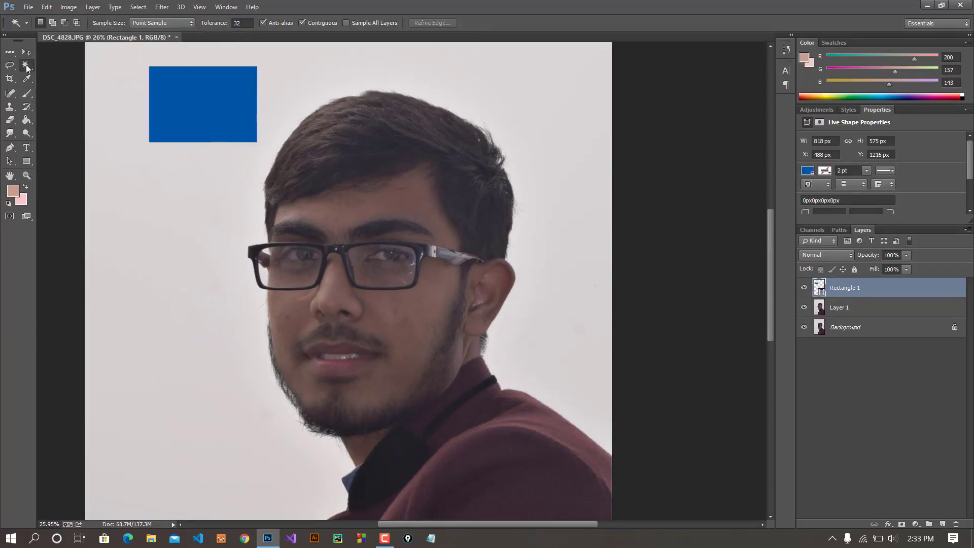
click(61, 80)
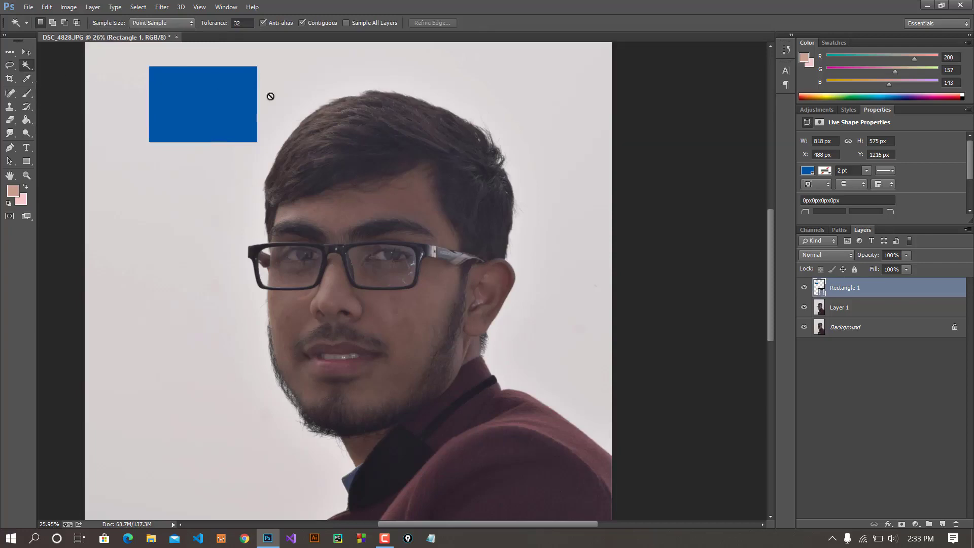
click(219, 105)
click(484, 204)
Rasterize the Rectangle 1 layer and select the blue rectangle by colour
right_click(835, 291)
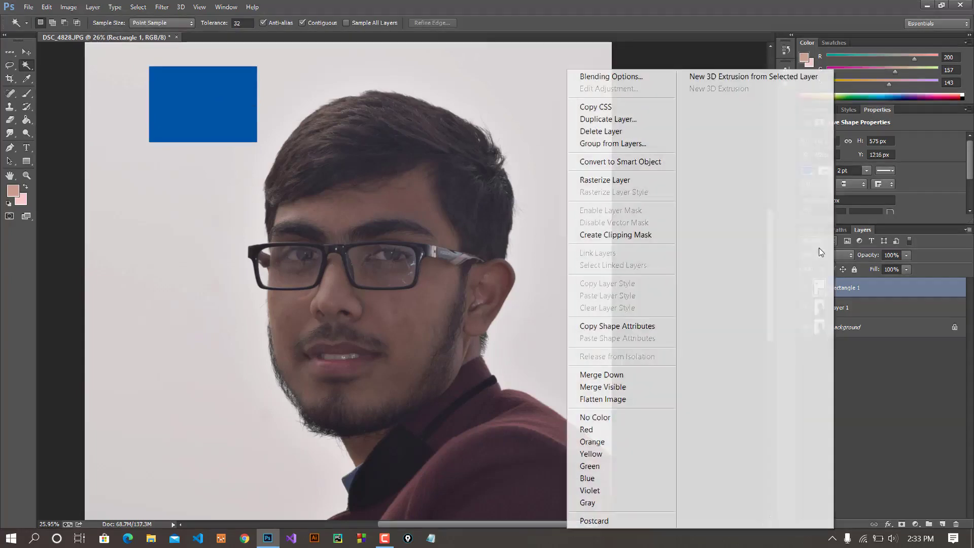
click(617, 181)
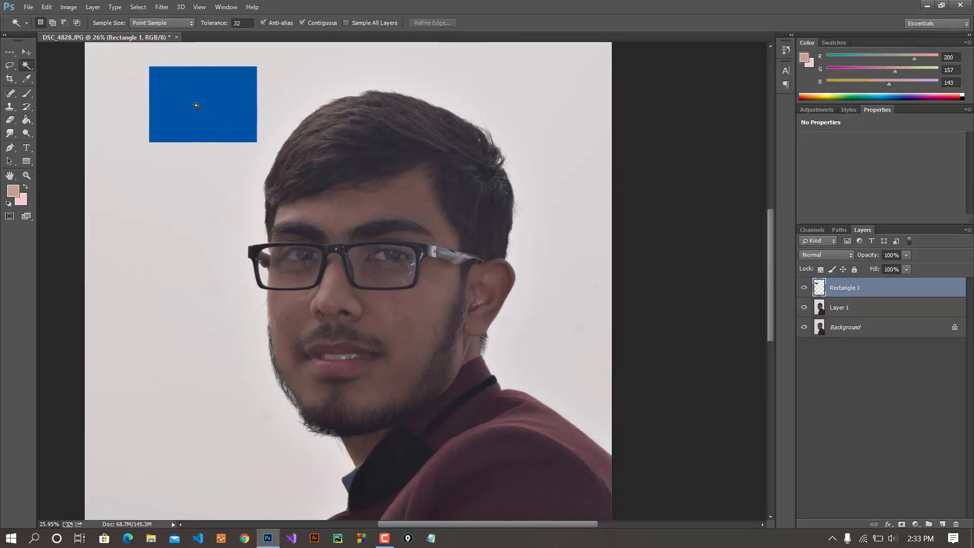
click(194, 103)
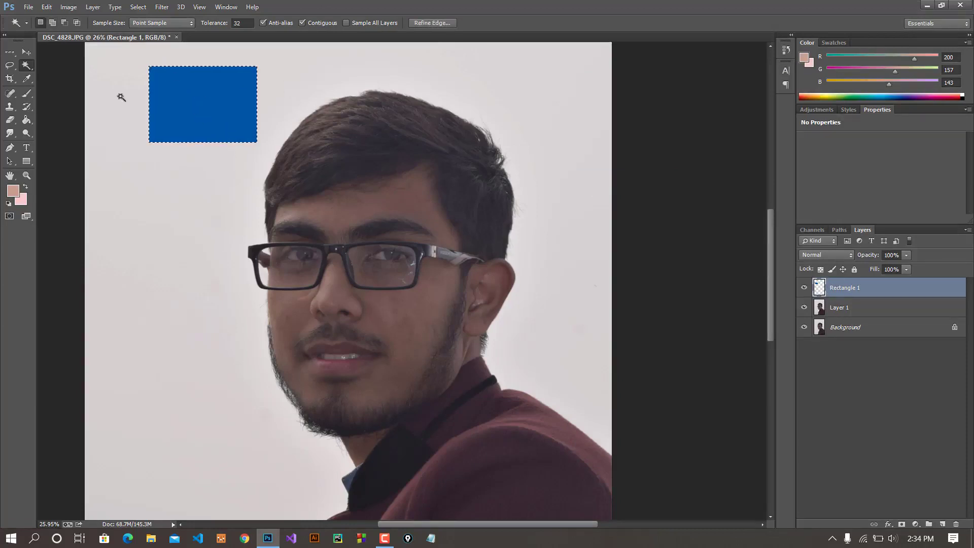
Drag the blue rectangle with the Move tool, undo the last shift, and zoom out
click(26, 52)
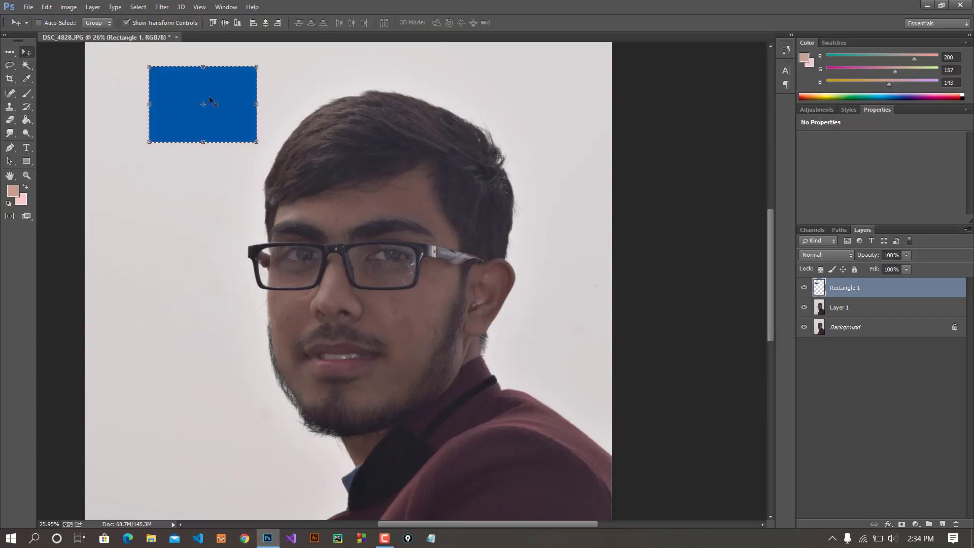
drag(213, 99, 254, 95)
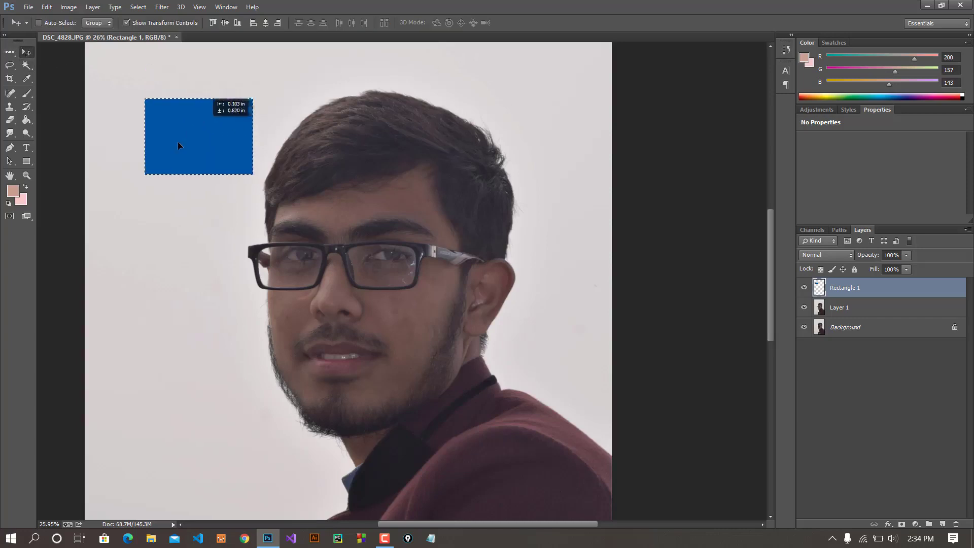
drag(216, 130, 213, 143)
key(ctrl+z)
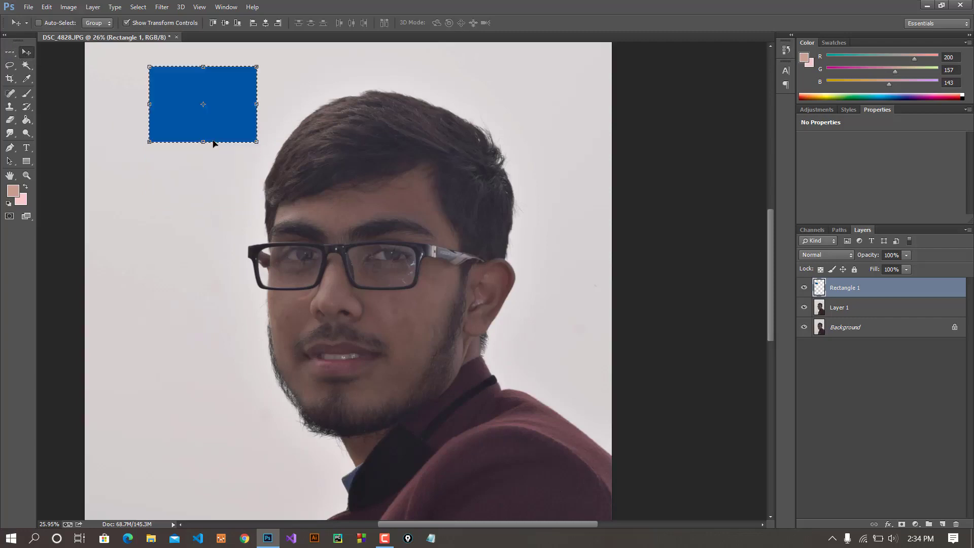
scroll(239, 135, down, 2)
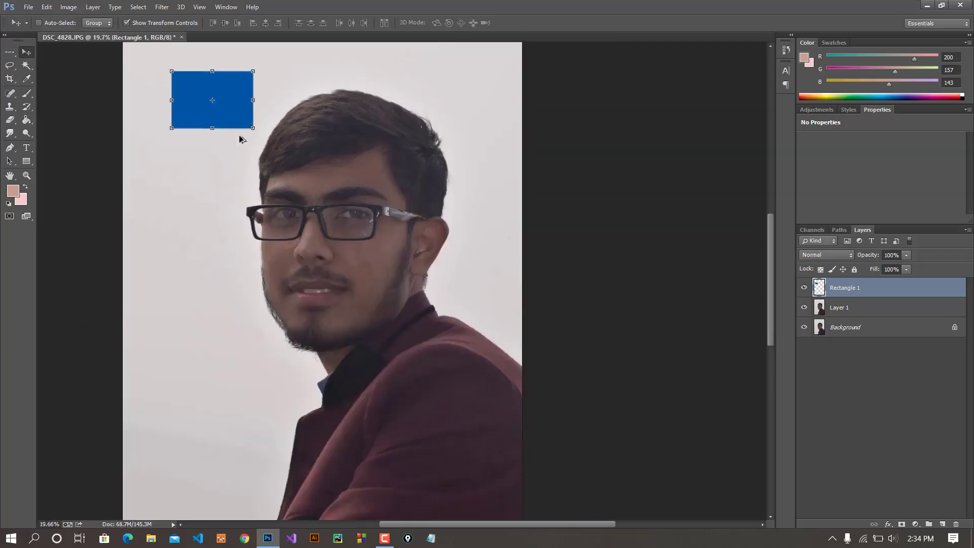
click(28, 66)
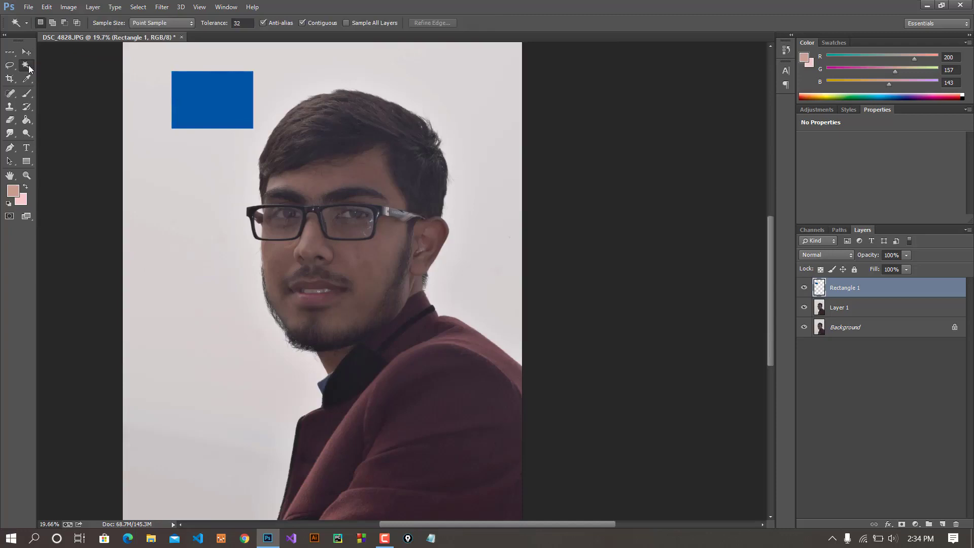
click(11, 71)
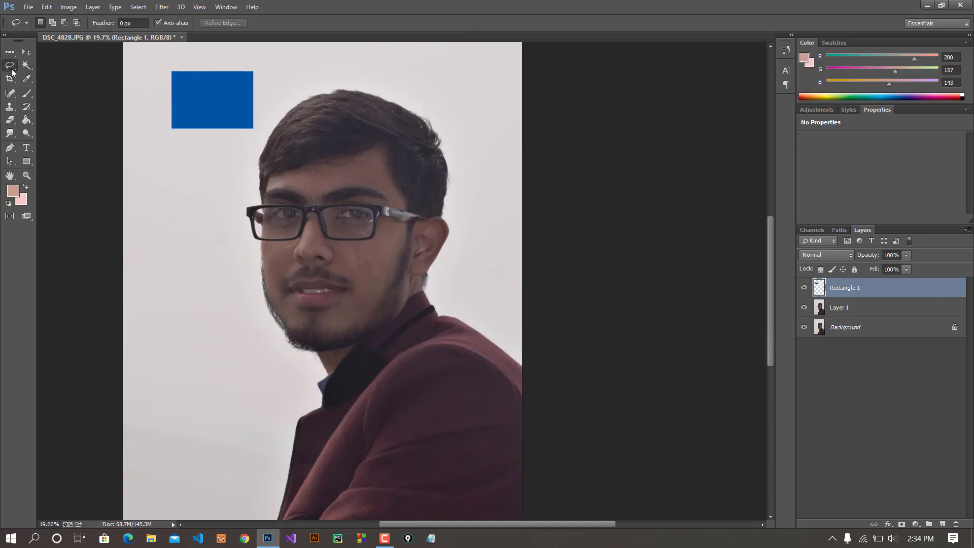
click(41, 64)
scroll(212, 97, up, 1)
scroll(260, 139, up, 1)
scroll(376, 188, up, 2)
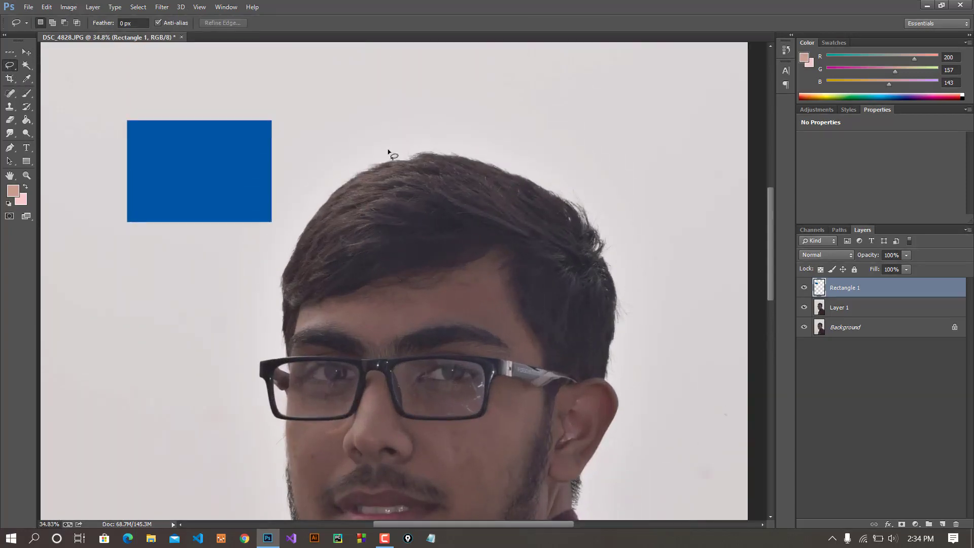
drag(389, 150, 335, 187)
drag(347, 262, 515, 316)
drag(603, 303, 337, 151)
drag(424, 196, 427, 178)
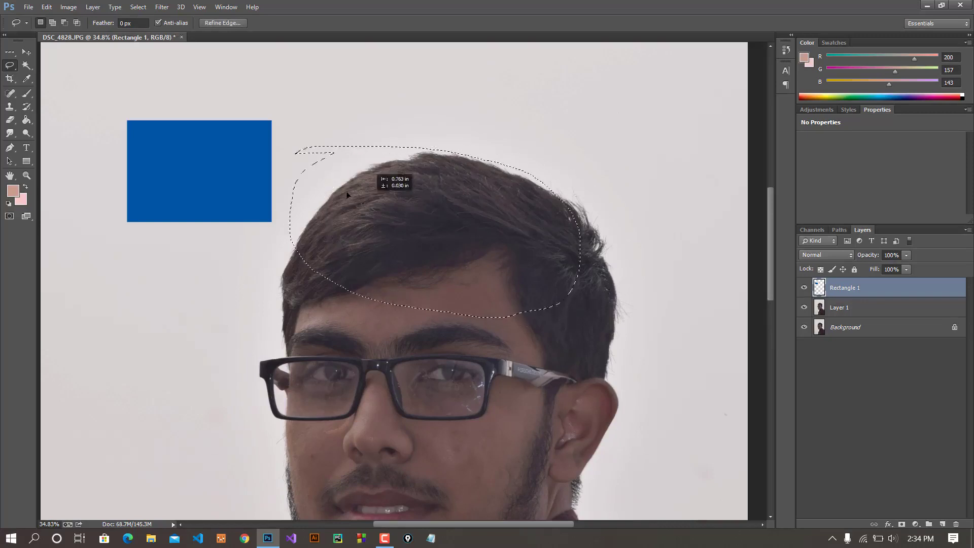
right_click(459, 175)
click(525, 274)
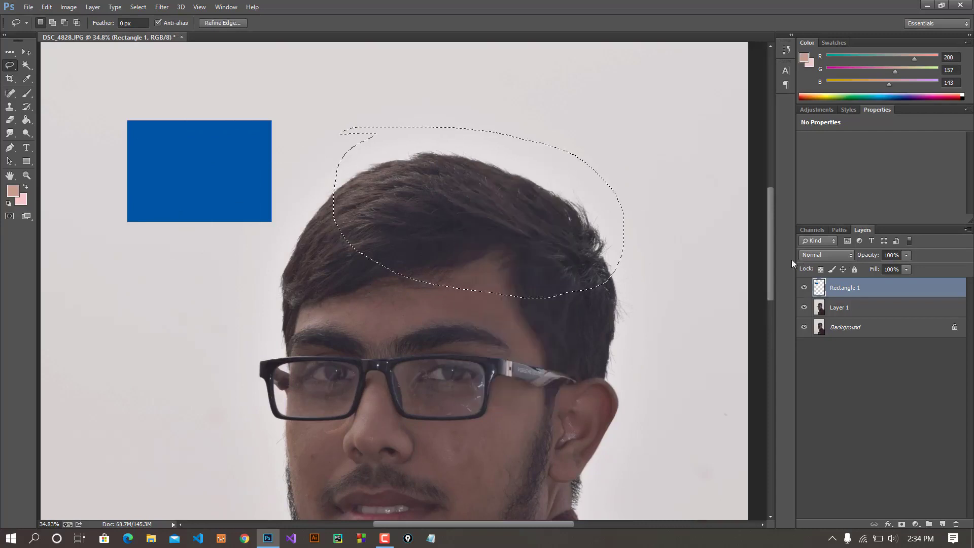
key(Return)
click(431, 171)
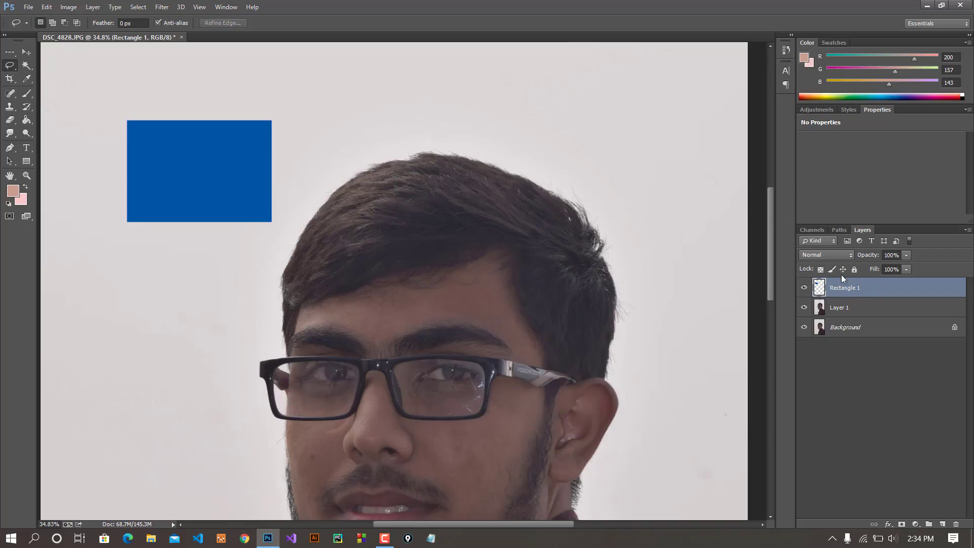
Delete the blue rectangle layer and copy a lassoed patch of hair to Layer 2 via Layer Via Copy
key(Delete)
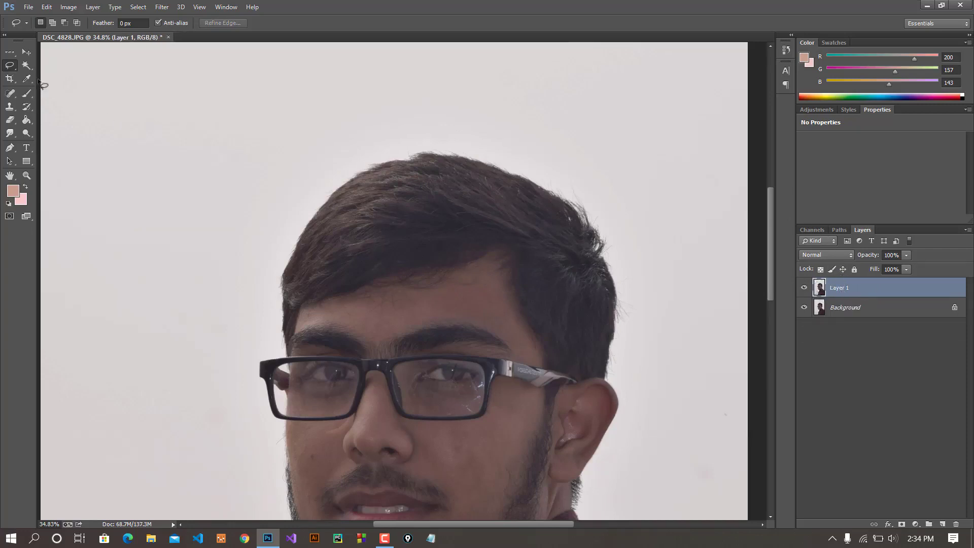
drag(516, 151, 453, 164)
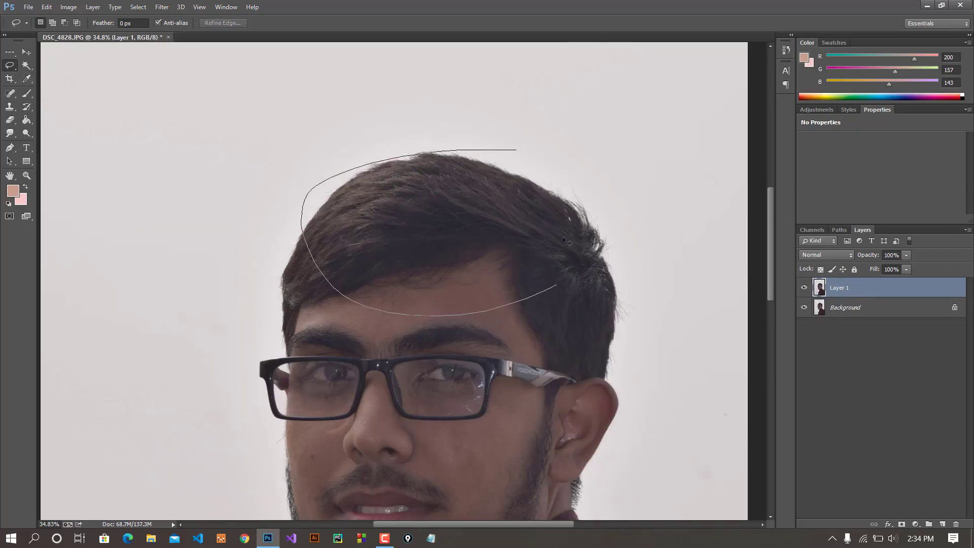
right_click(461, 213)
click(563, 313)
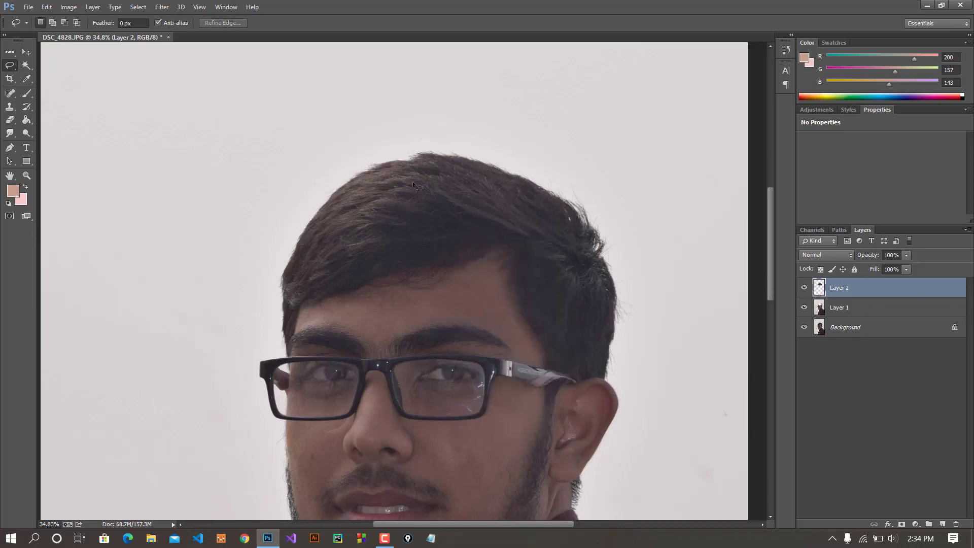
Test-move the hair copy to the upper left, then undo the move
click(26, 52)
mouse_move(500, 205)
mouse_down()
mouse_move(211, 154)
mouse_move(225, 153)
mouse_up()
key(ctrl+z)
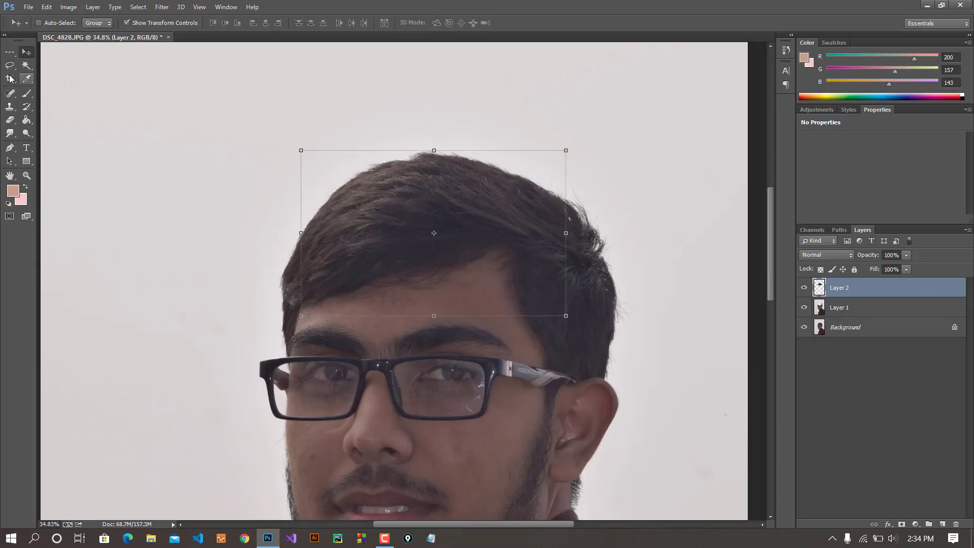
Outline the hair with a five-corner Polygonal Lasso selection, then deselect it
click(11, 70)
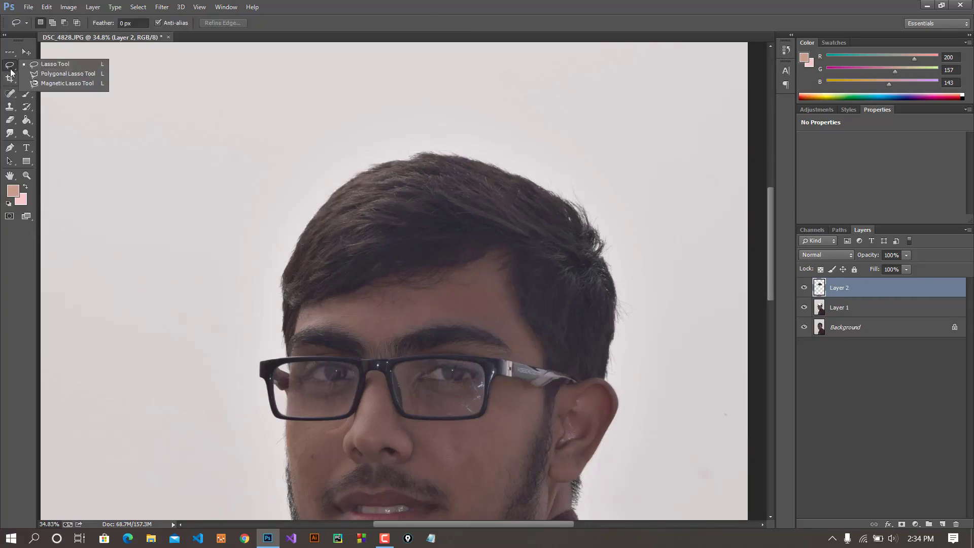
click(50, 75)
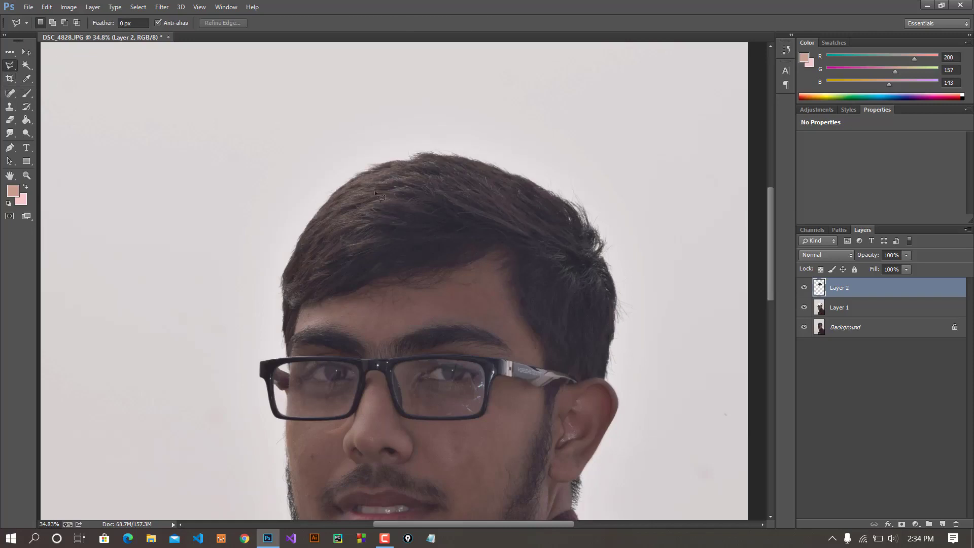
click(351, 179)
click(343, 232)
click(474, 219)
click(519, 128)
click(407, 102)
click(352, 178)
key(ctrl+d)
Trace the hair with the Magnetic Lasso, reset colours to black and white, and deselect
right_click(10, 65)
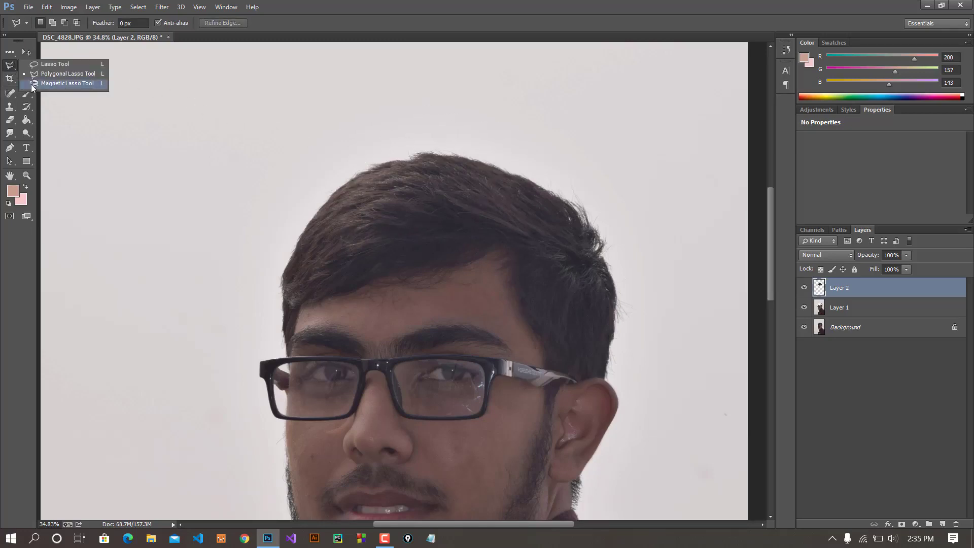
click(74, 84)
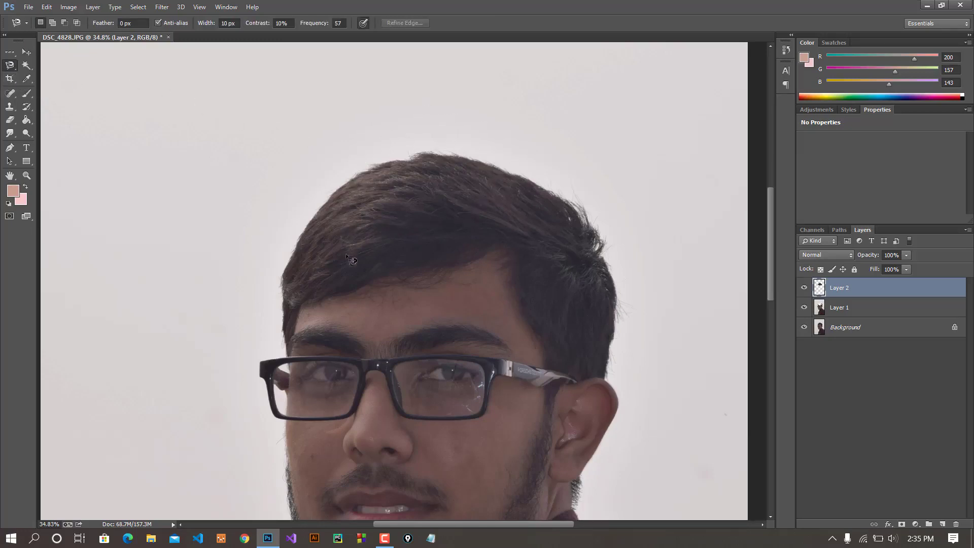
click(293, 246)
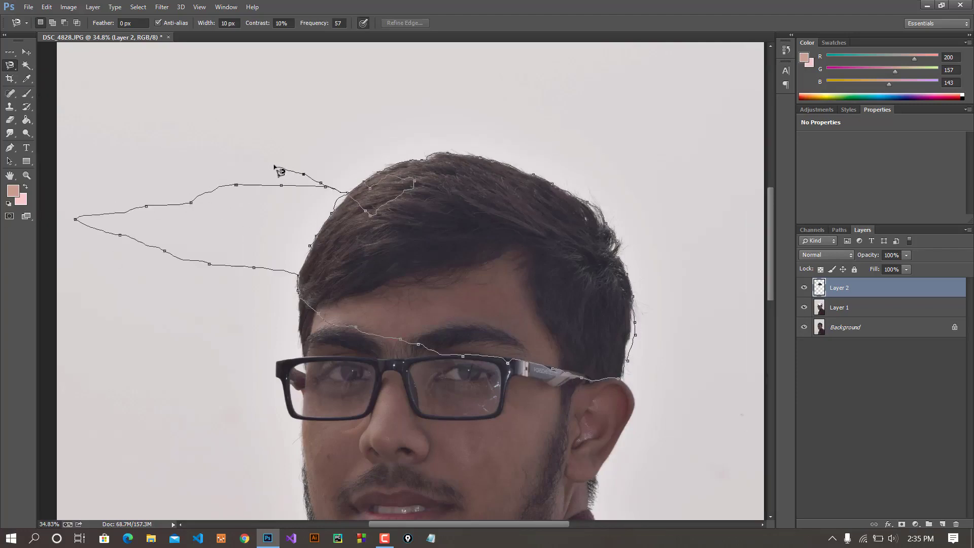
click(275, 167)
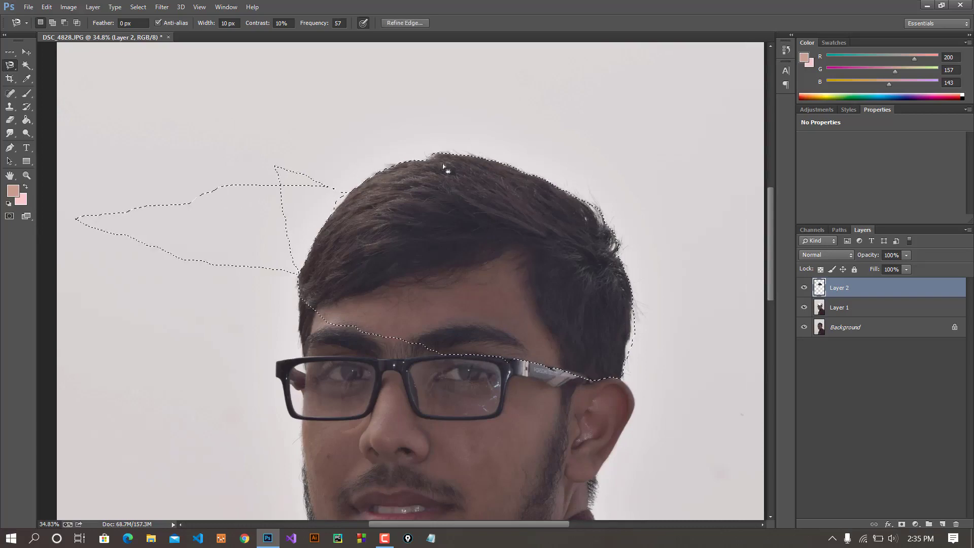
scroll(260, 177, down, 2)
key(d)
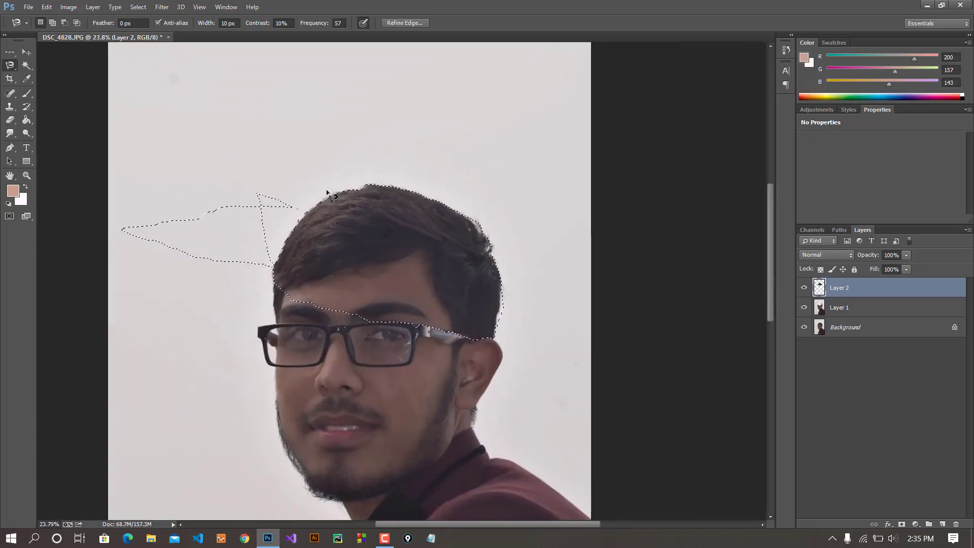
key(ctrl+d)
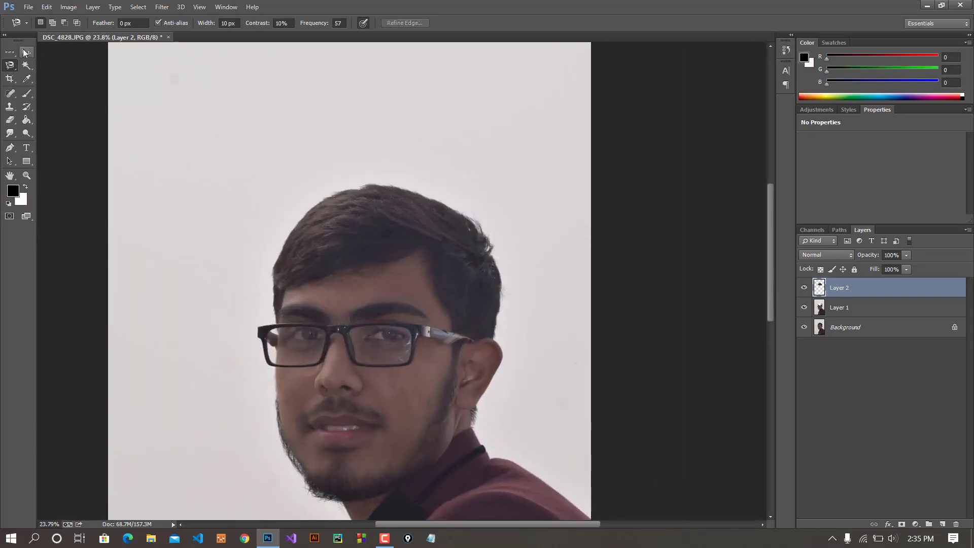
Merge Layer 2 down into Layer 1, then browse the Eyedropper and shape tool groups
click(26, 52)
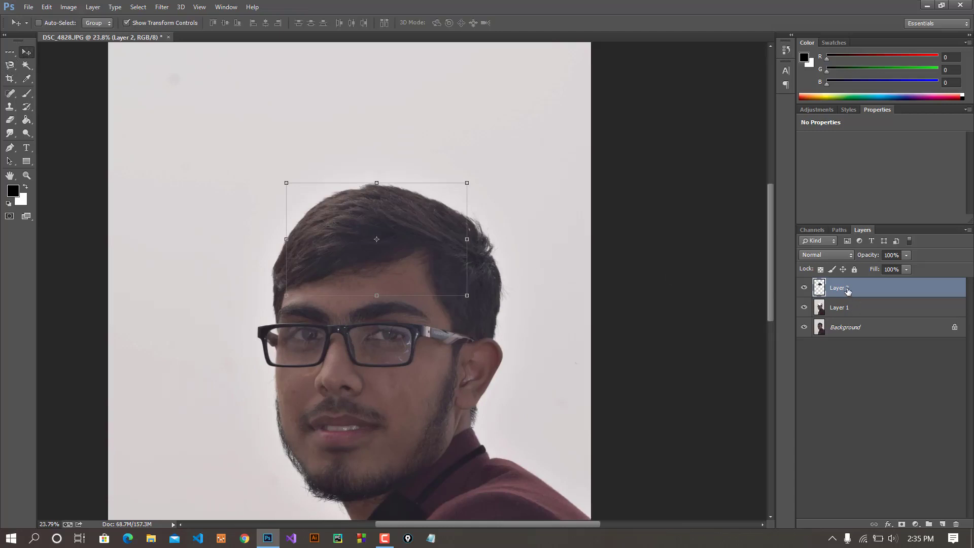
key(ctrl+e)
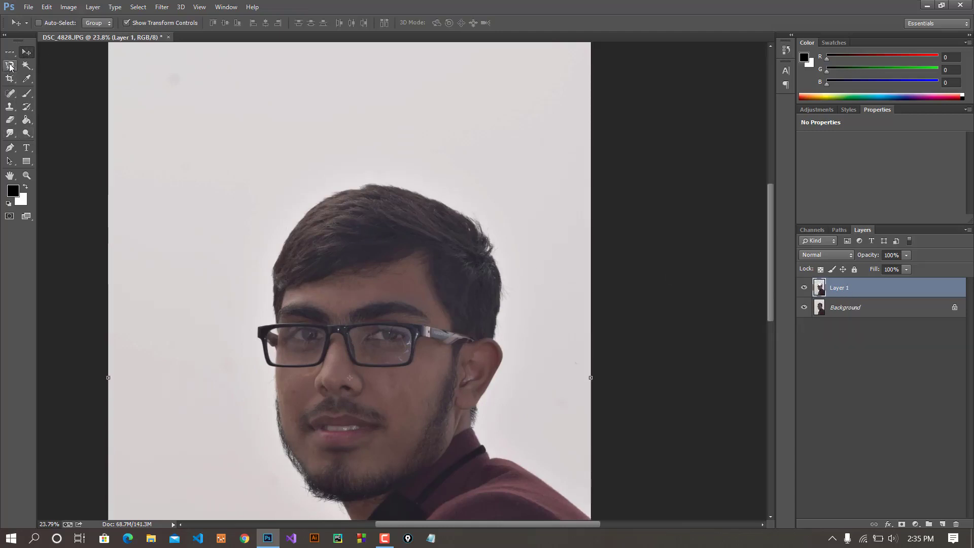
click(11, 65)
click(26, 80)
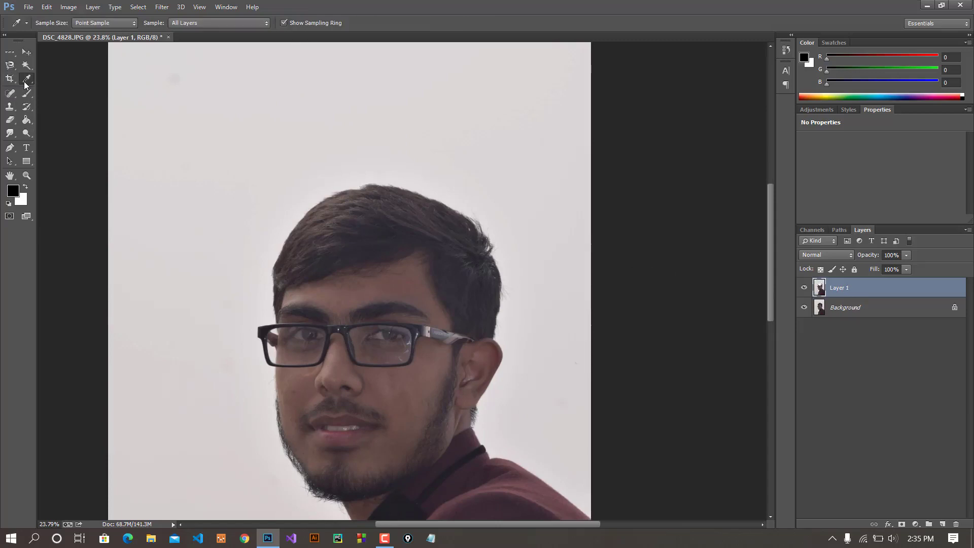
right_click(25, 79)
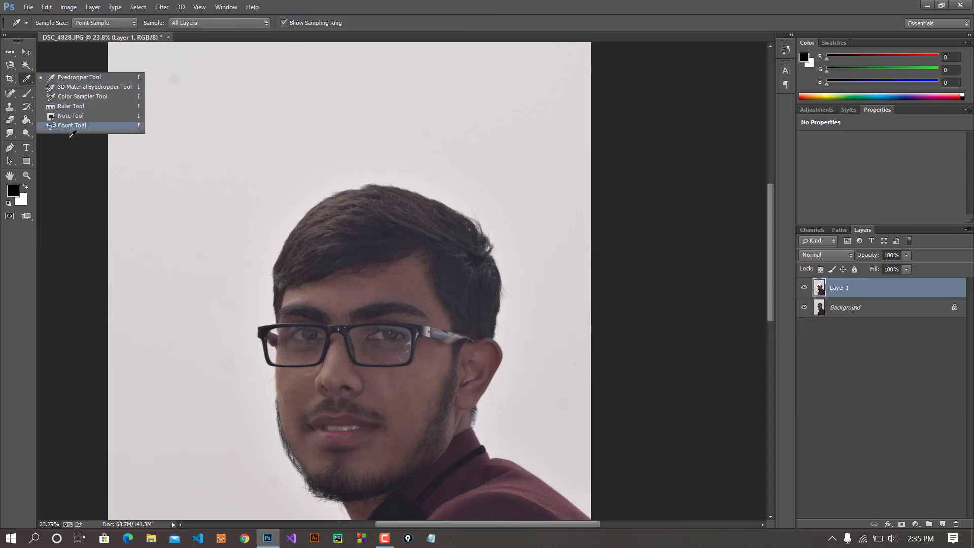
click(25, 83)
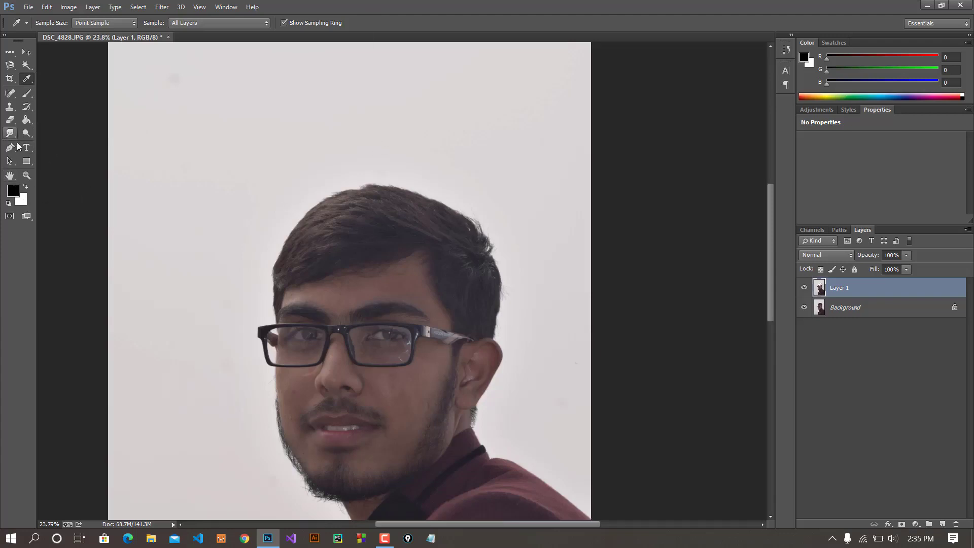
click(27, 161)
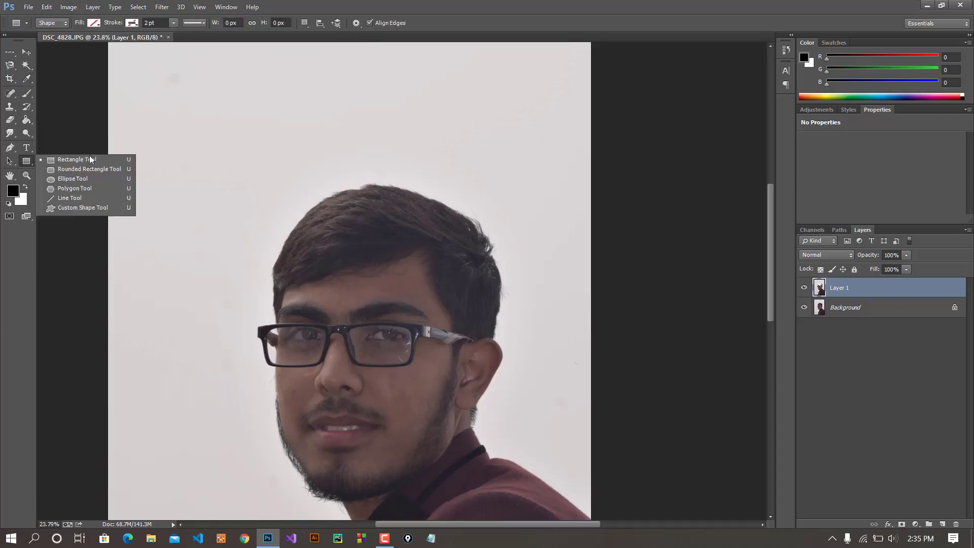
Draw a circle outline with the Ellipse Tool in the portrait's upper-left background
click(105, 159)
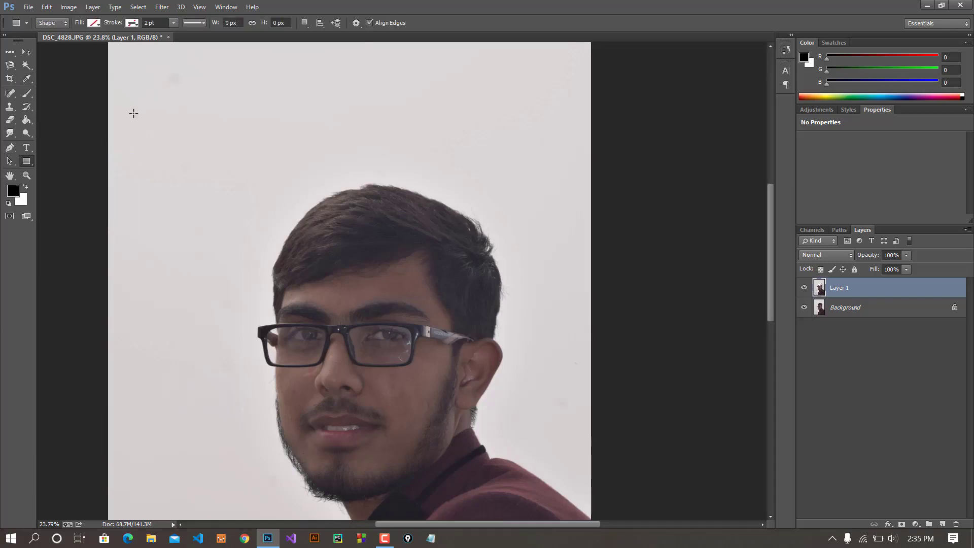
right_click(27, 161)
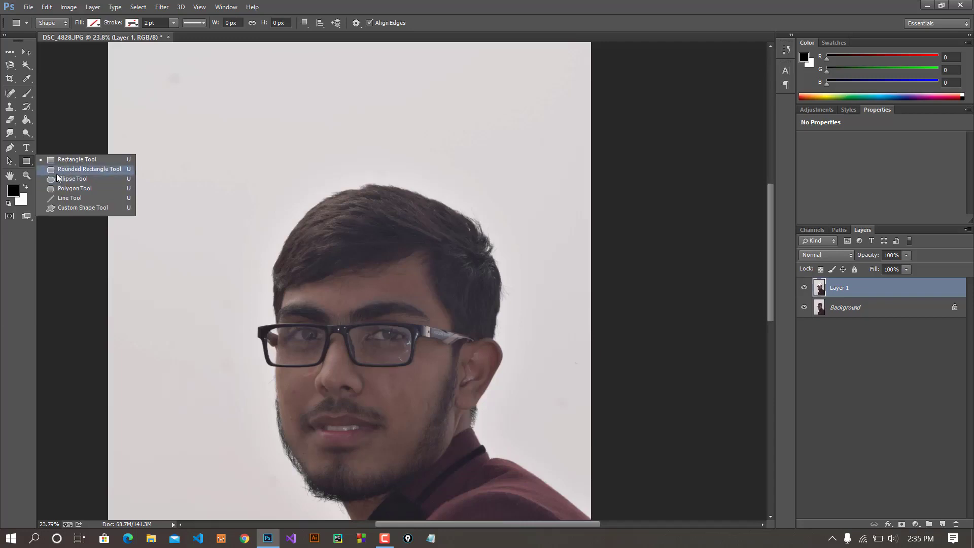
key(Escape)
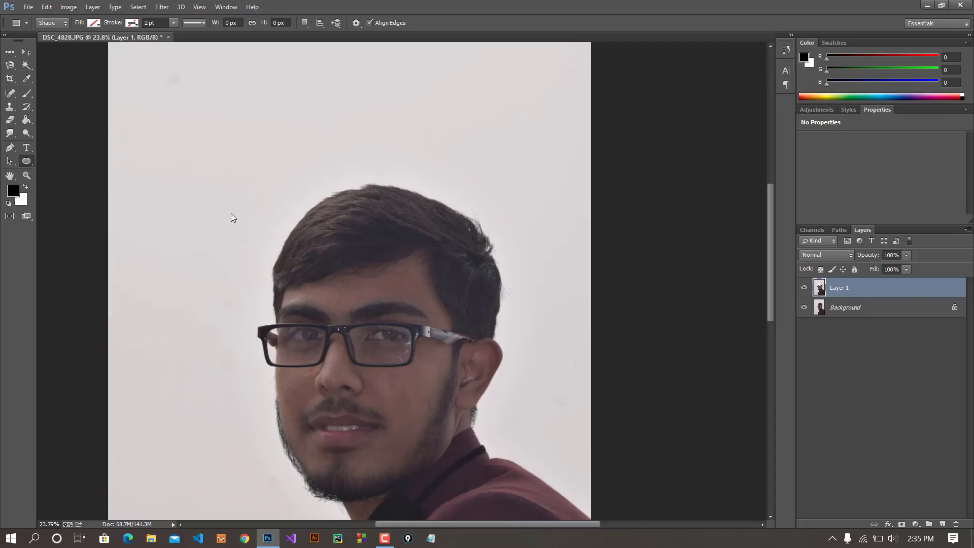
drag(135, 126, 226, 211)
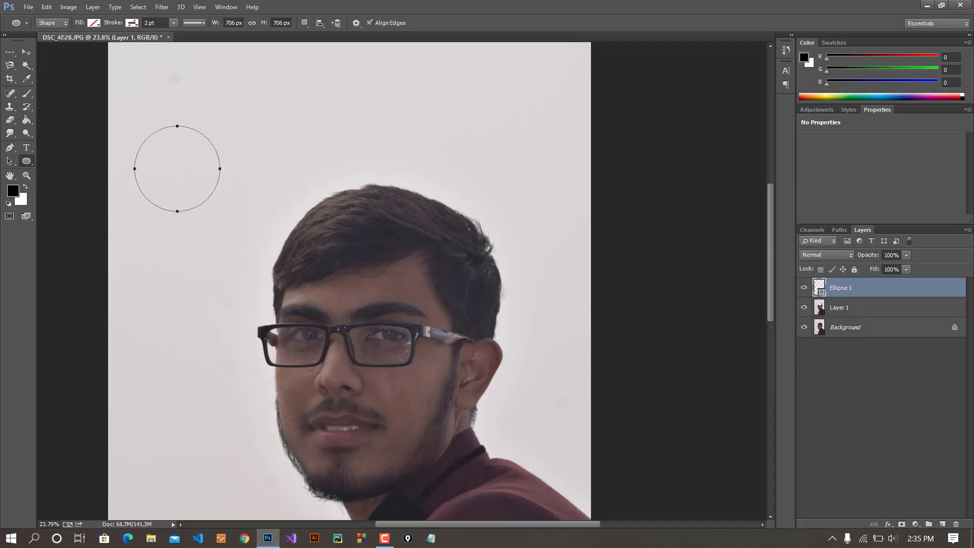
Fill the circle with a blue swatch from the options bar Fill menu
click(95, 22)
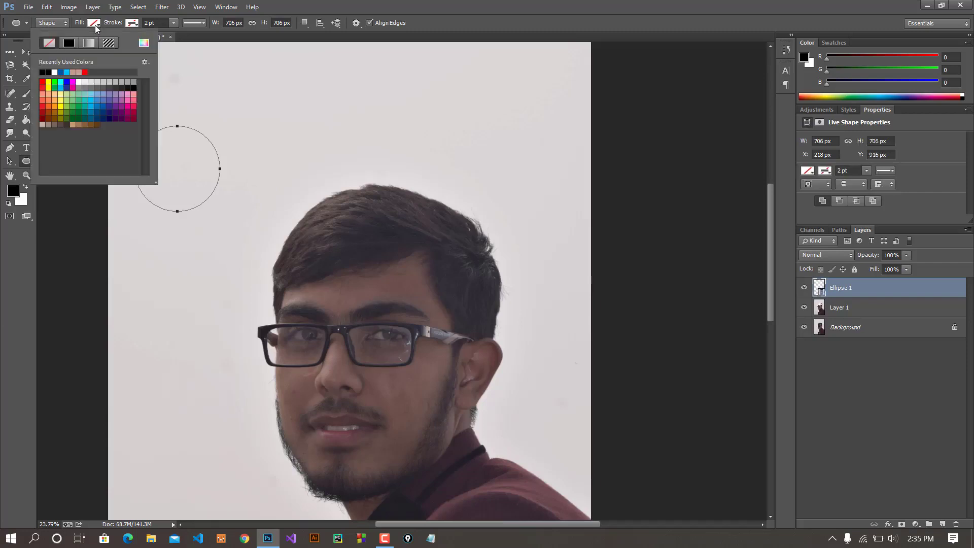
click(102, 109)
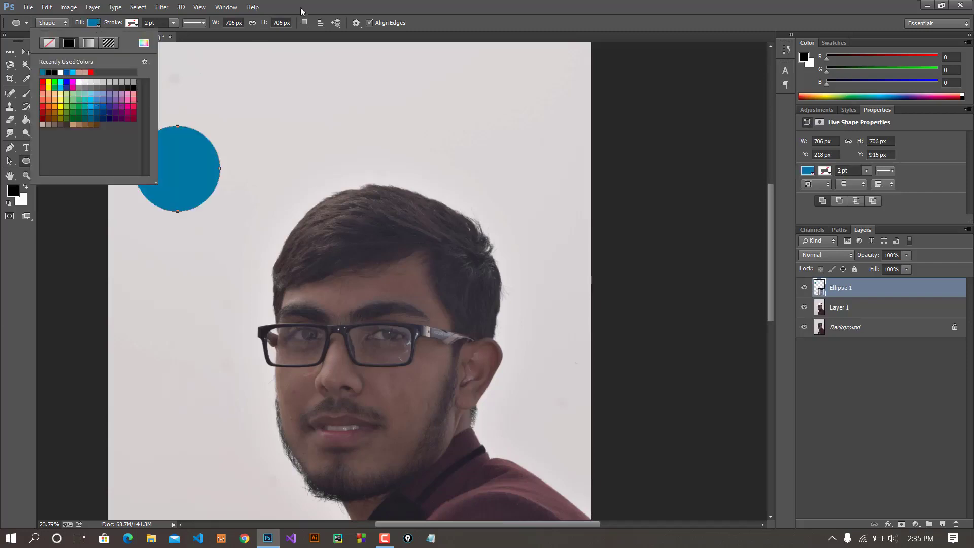
click(26, 53)
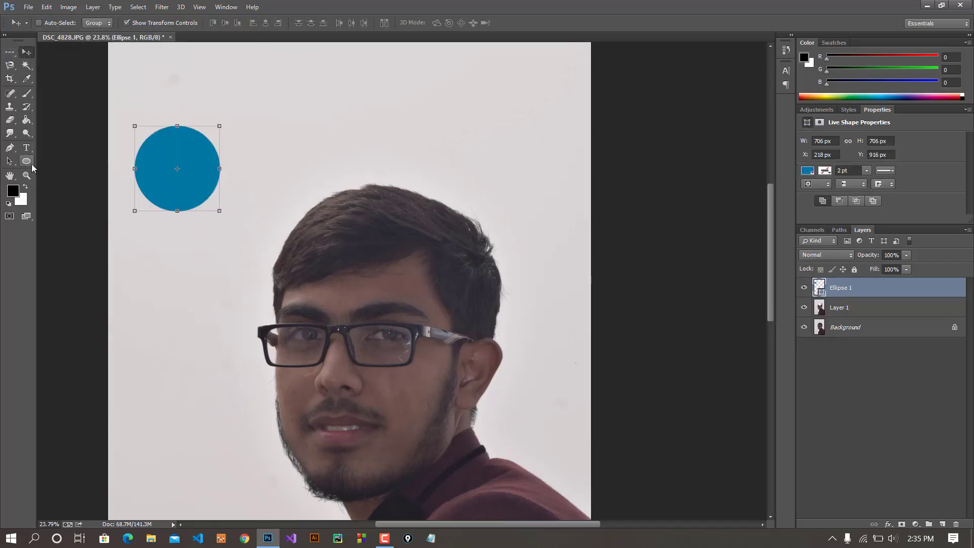
Draw a pentagon above the circle and move the shapes, then undo both
drag(32, 163, 57, 189)
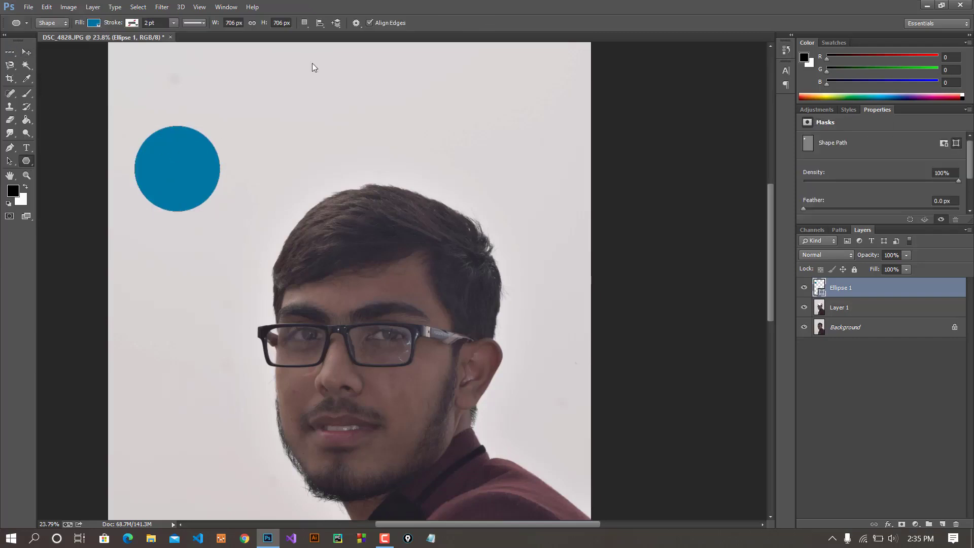
drag(312, 63, 342, 114)
click(26, 52)
drag(310, 74, 320, 125)
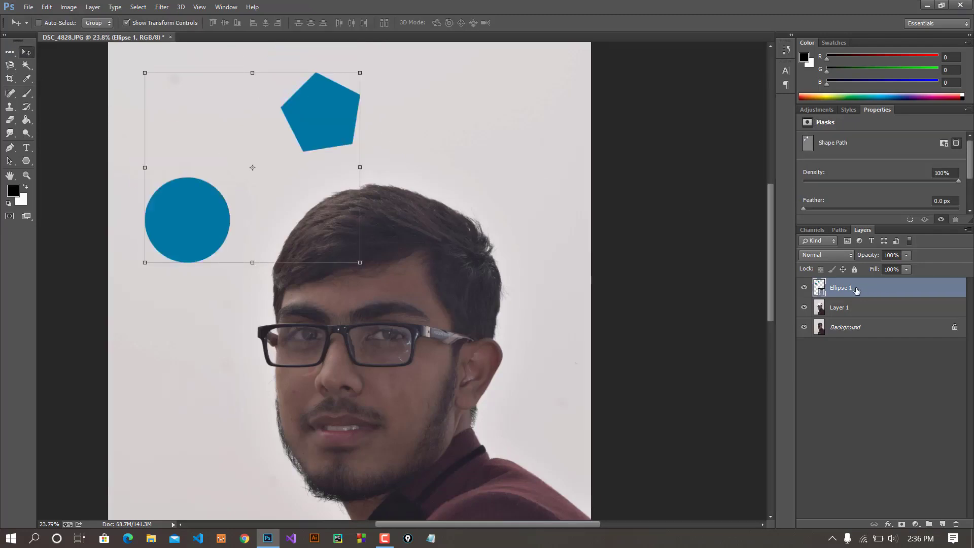
key(ctrl+alt+z)
key(ctrl+alt+z)
key(ctrl+alt+z)
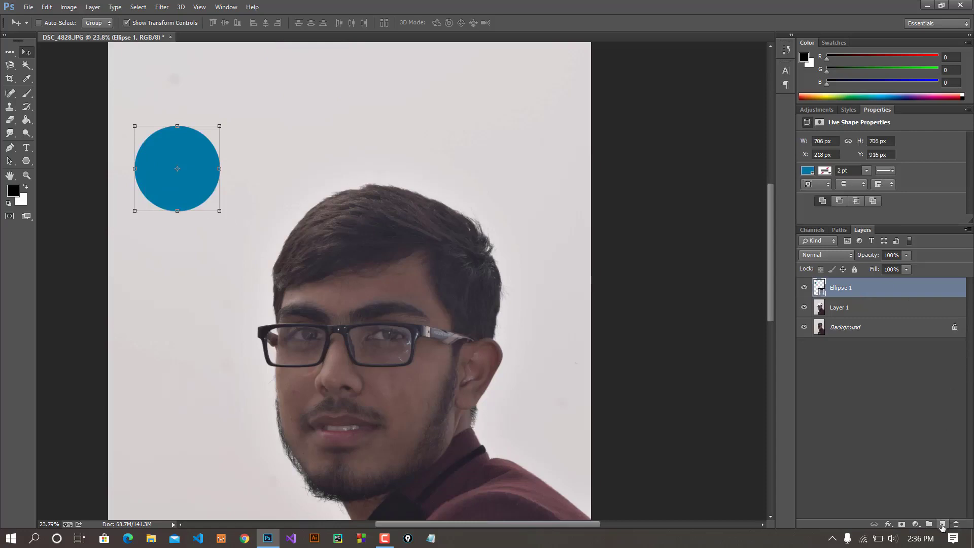
Add a new empty layer and draw a five-sided pentagon above the circle
click(943, 525)
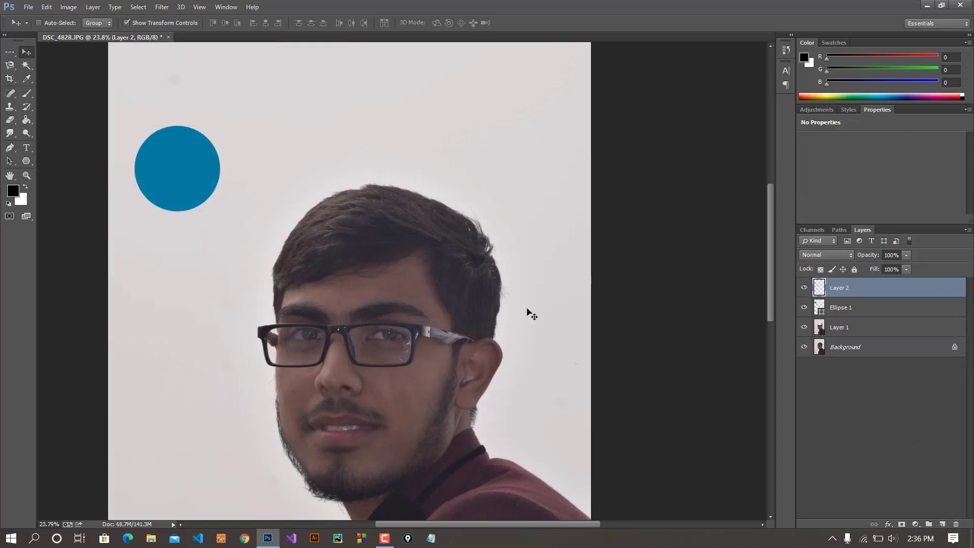
click(27, 160)
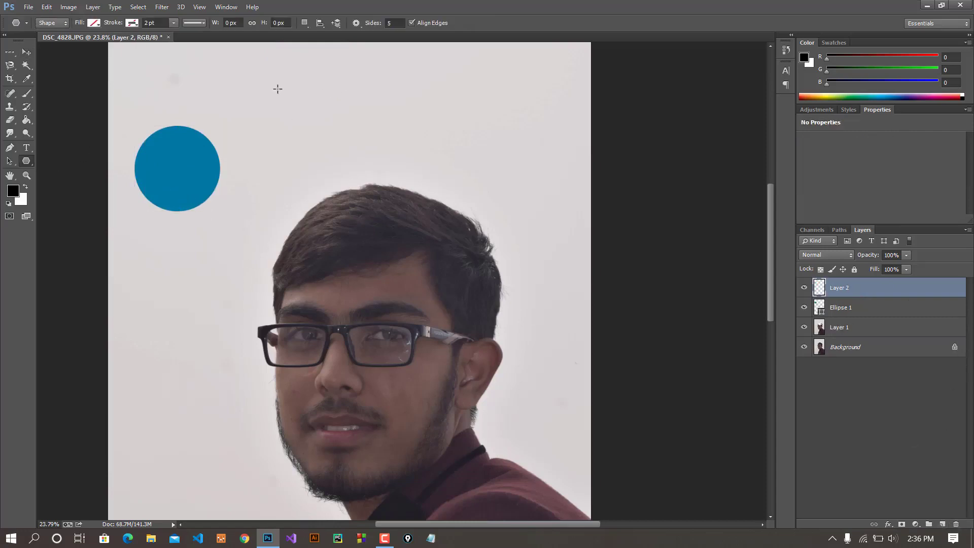
drag(278, 89, 343, 123)
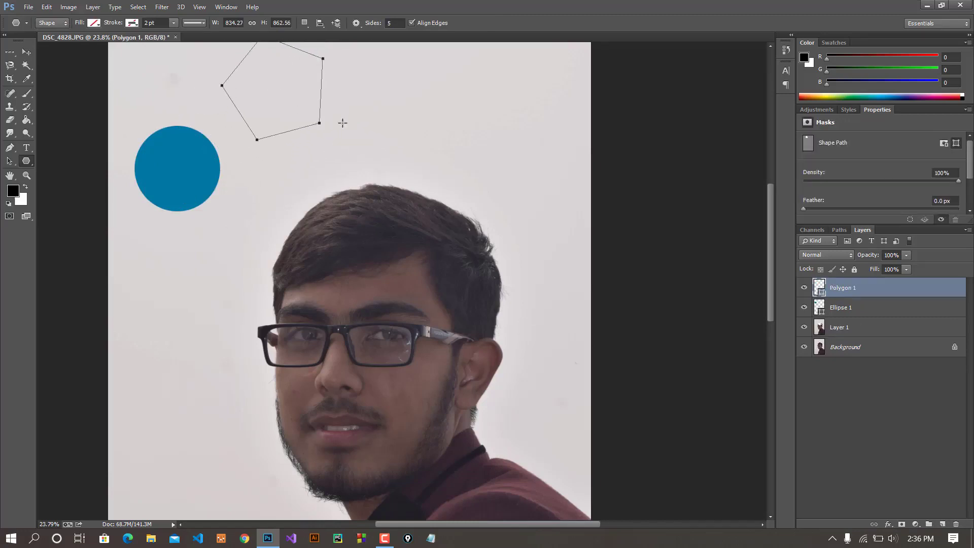
scroll(301, 99, up, 1)
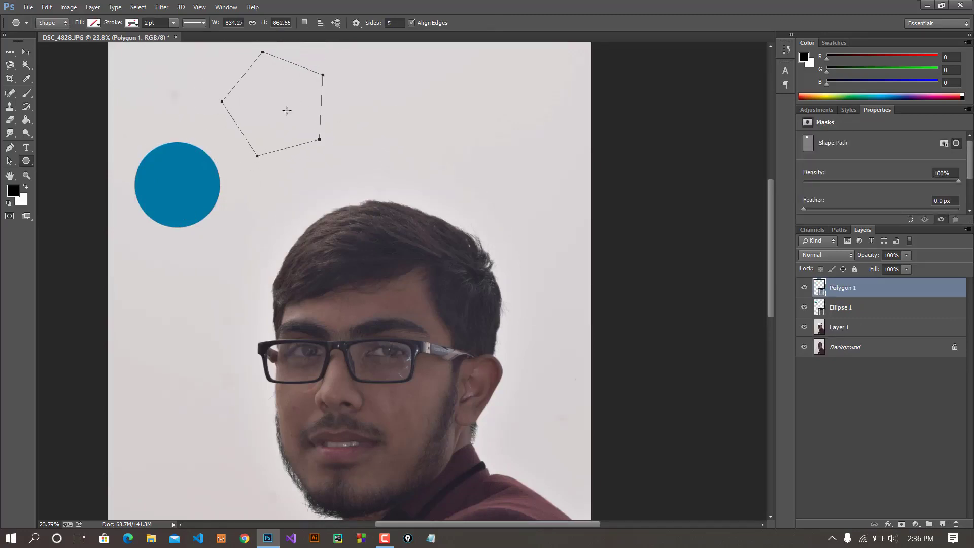
Fill the pentagon with a dark blue swatch from the Fill menu
click(94, 22)
click(92, 118)
click(26, 52)
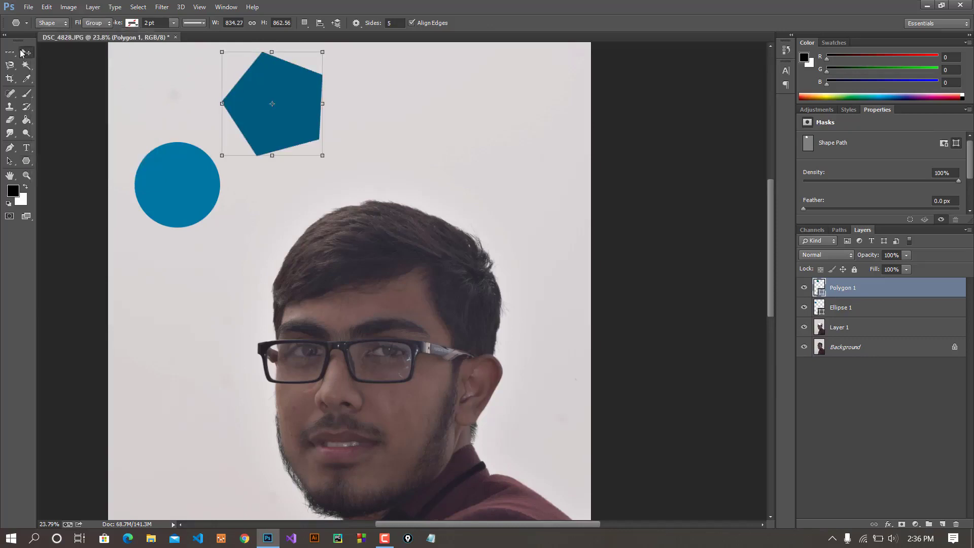
scroll(577, 509, down, 1)
scroll(577, 509, down, 1)
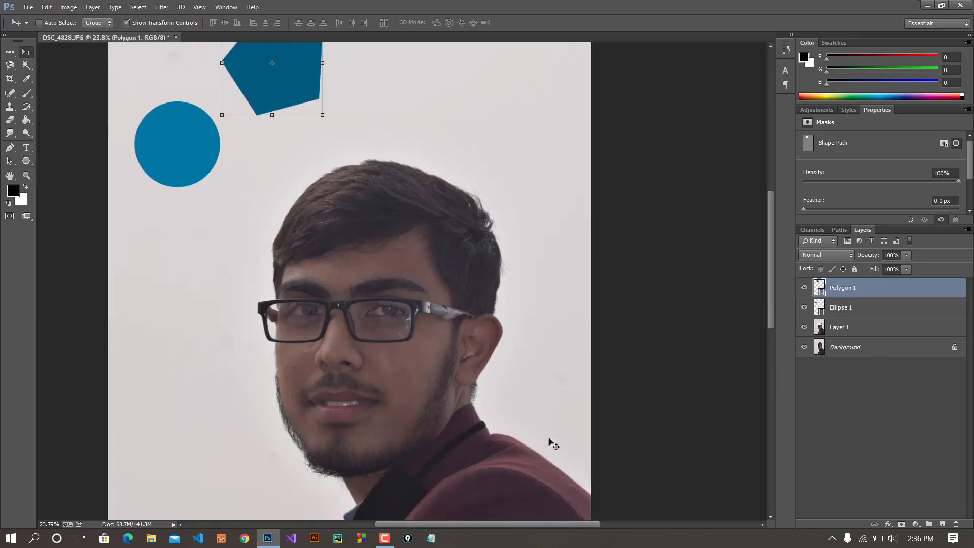
scroll(523, 413, up, 2)
scroll(366, 284, down, 4)
scroll(332, 167, up, 2)
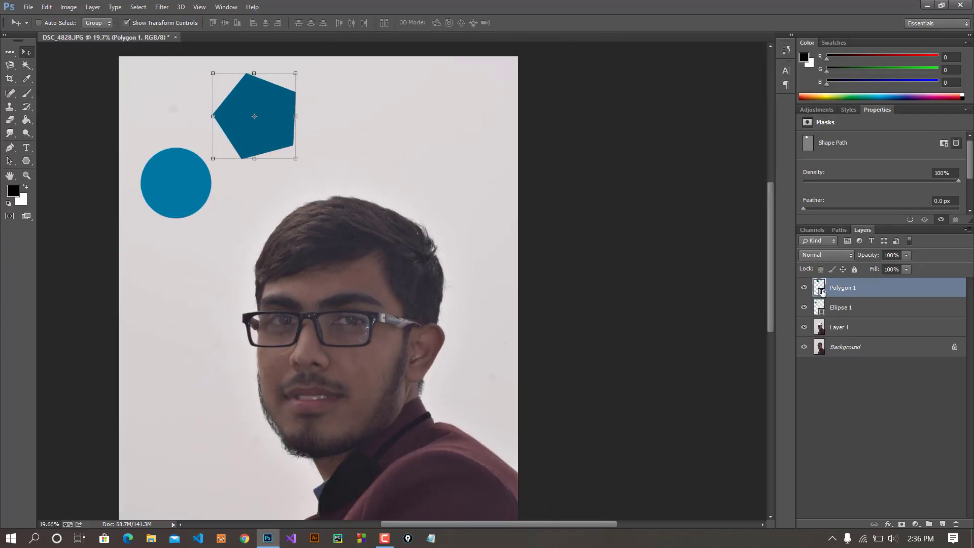
Recolour the pentagon with the sampled dark hair colour, then delete the pentagon and circle layers
double_click(823, 292)
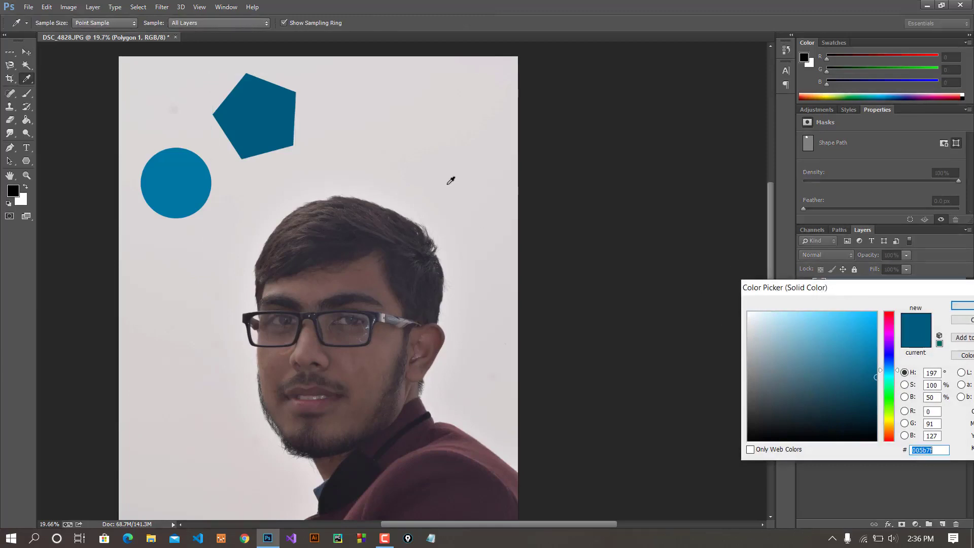
click(465, 444)
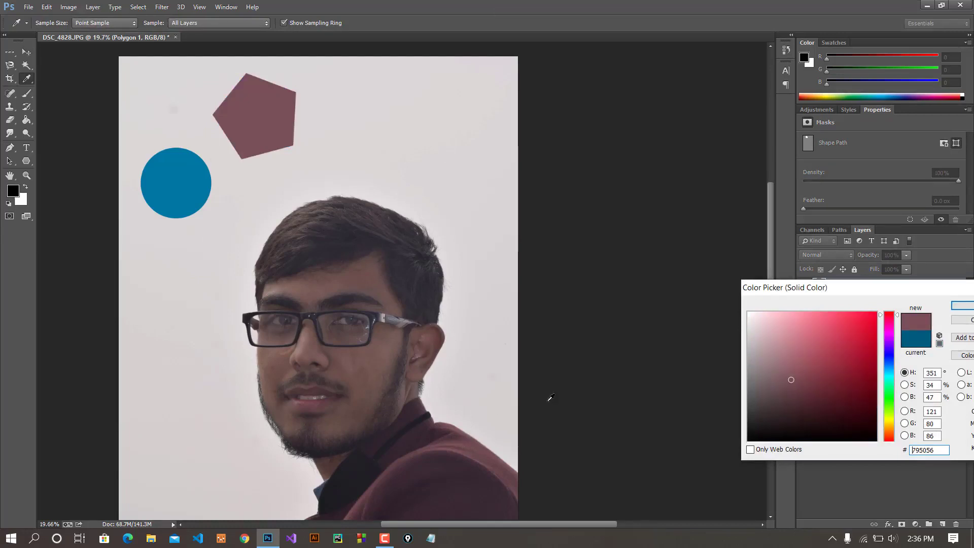
click(363, 233)
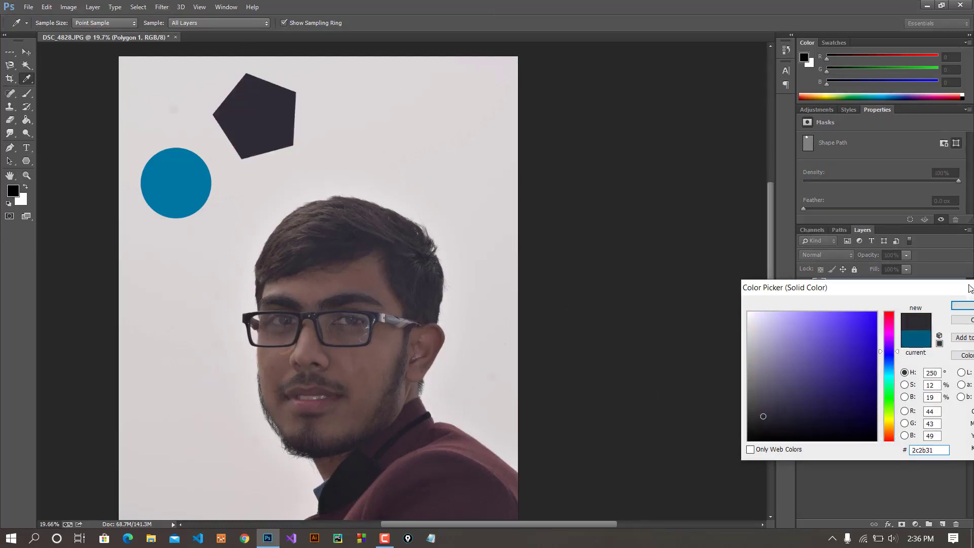
click(964, 307)
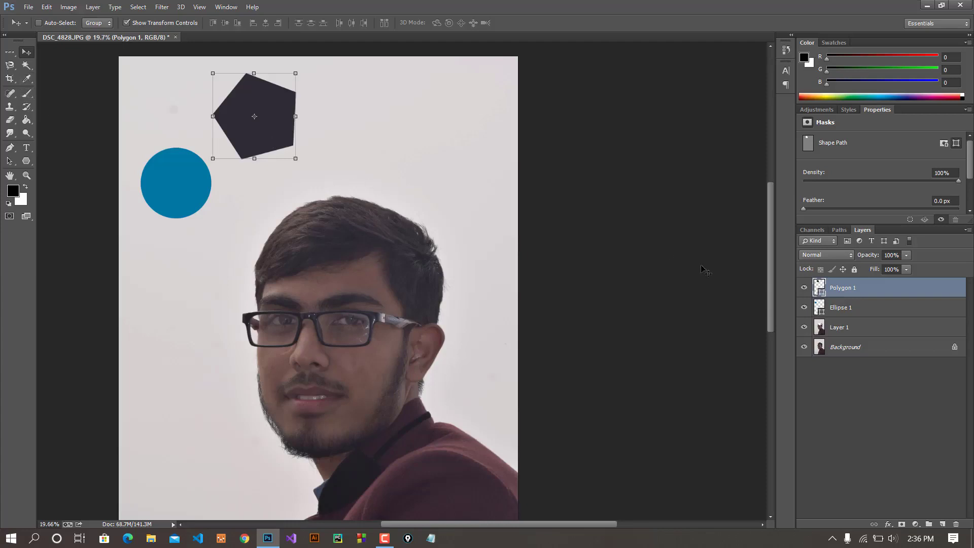
key(Delete)
key(Delete)
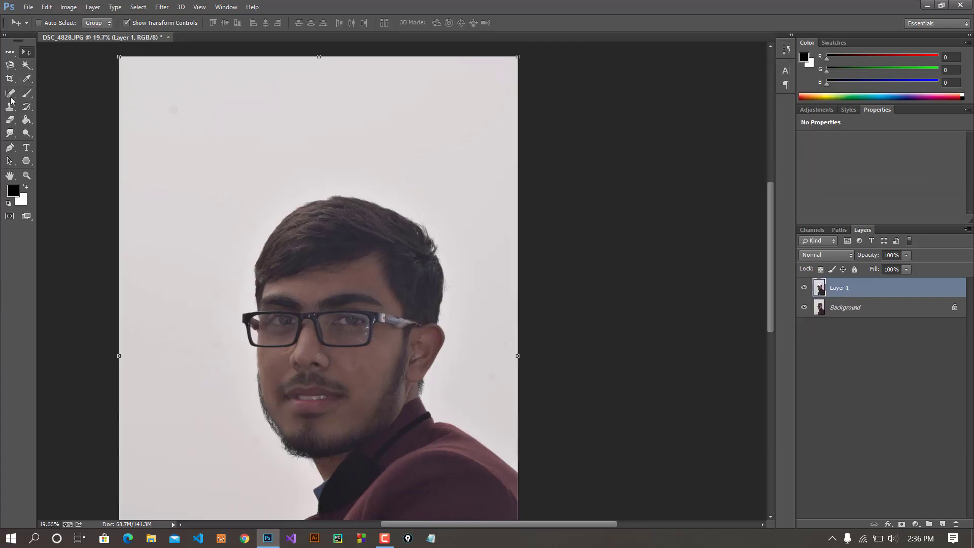
Select the Spot Healing Brush and zoom in on the nose and mouth area
click(27, 93)
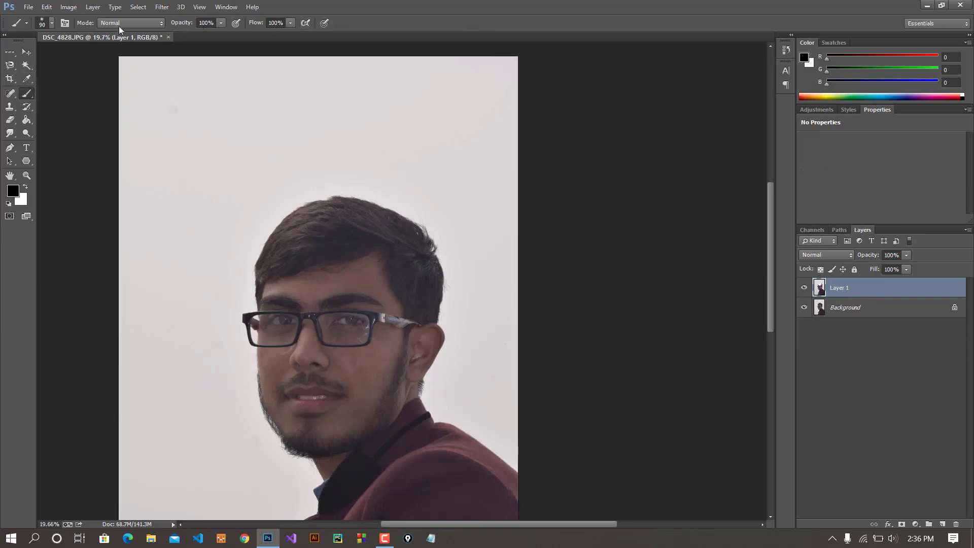
click(10, 94)
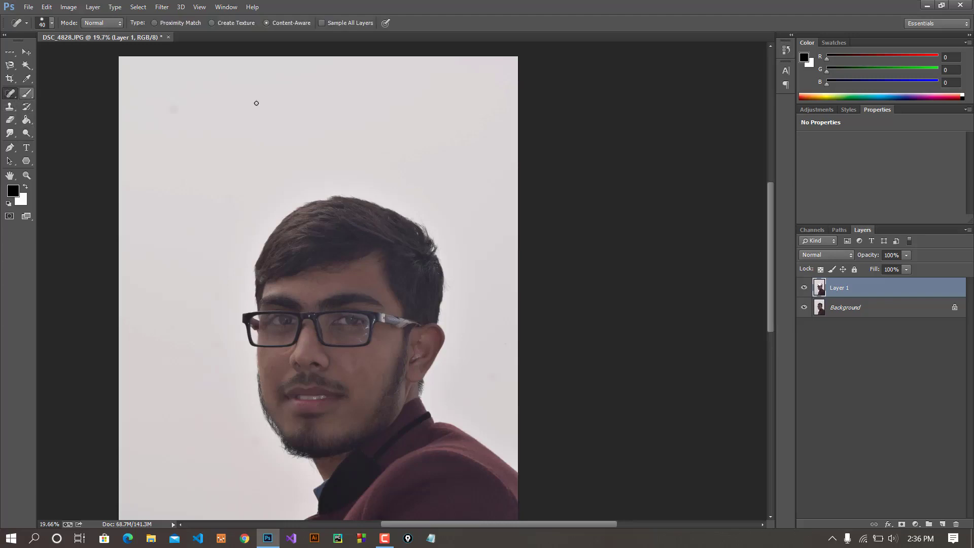
scroll(378, 316, up, 3)
scroll(378, 315, down, 2)
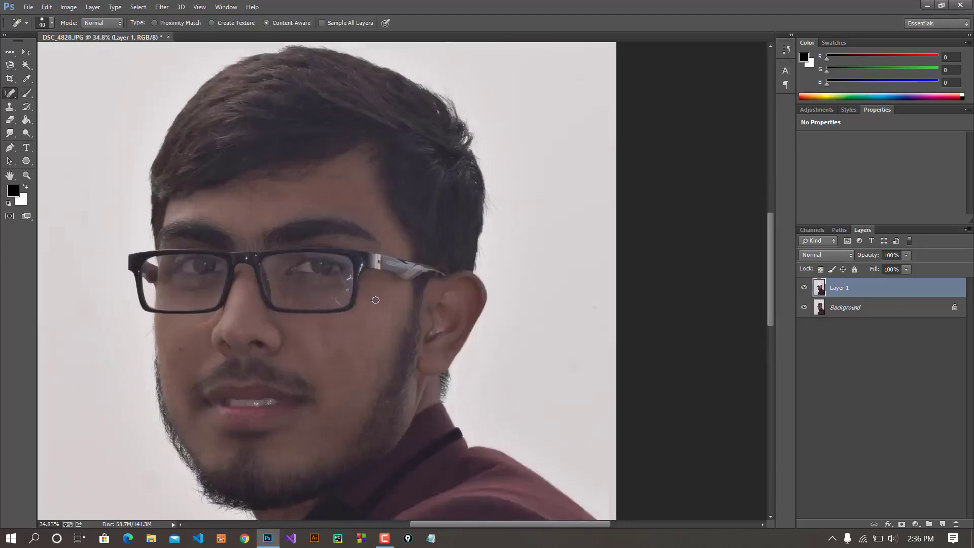
scroll(355, 300, down, 2)
scroll(346, 289, up, 1)
scroll(345, 289, up, 3)
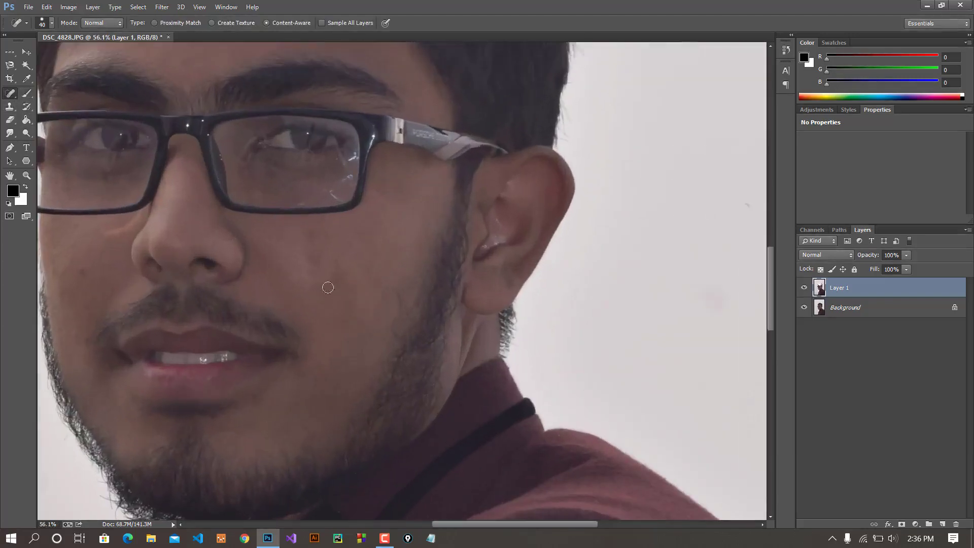
drag(361, 266, 478, 251)
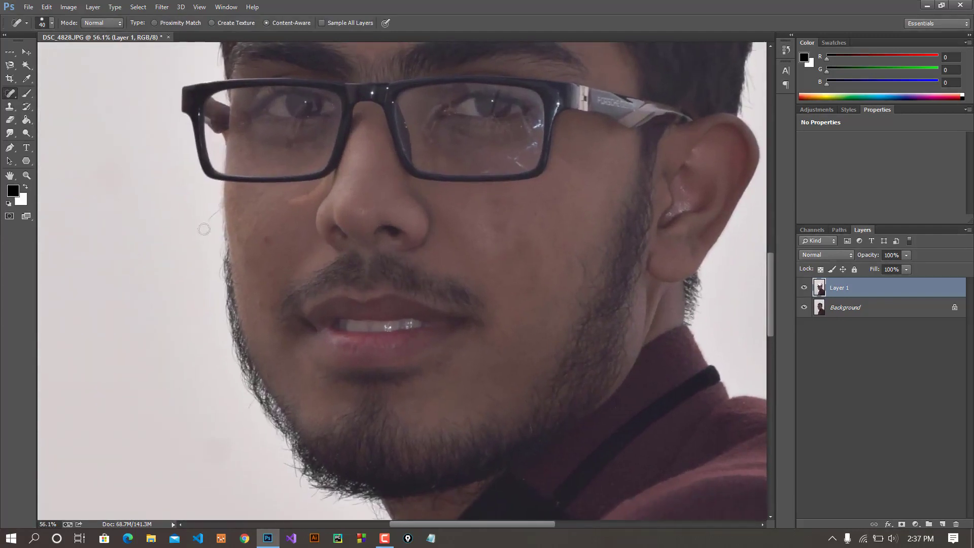
scroll(294, 268, up, 1)
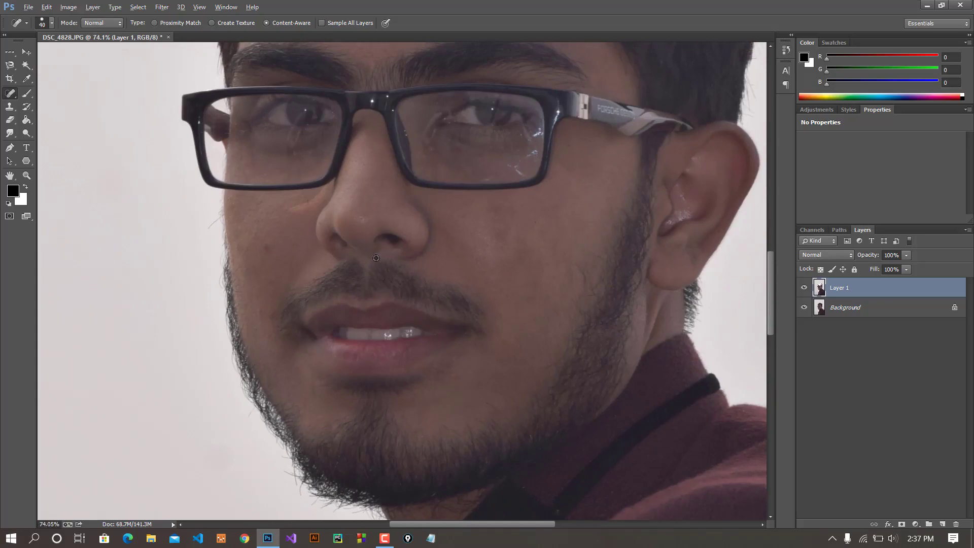
scroll(376, 257, up, 1)
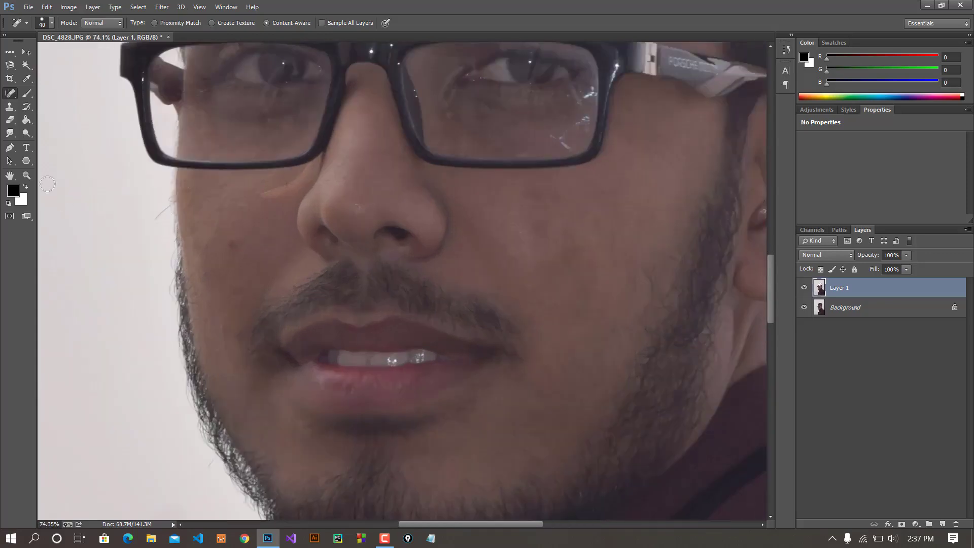
scroll(246, 279, up, 2)
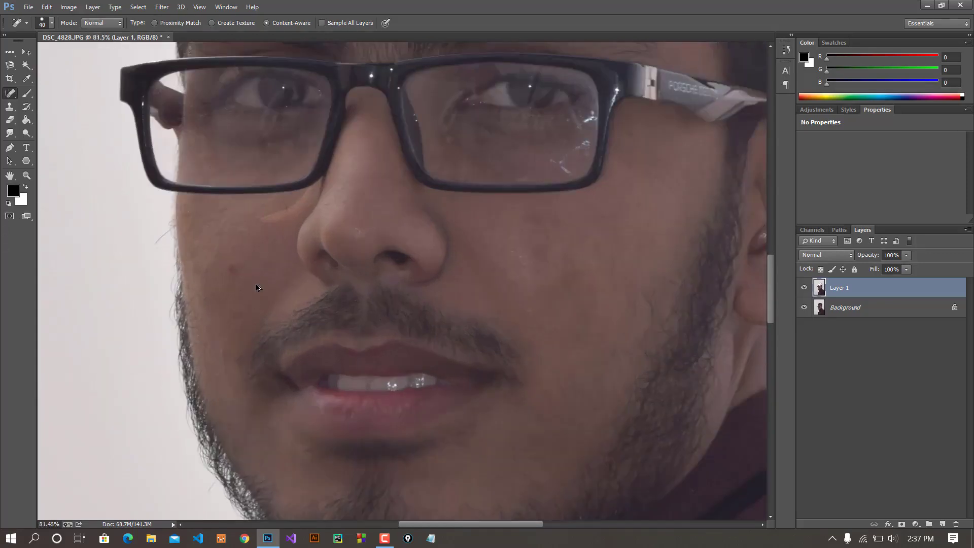
scroll(256, 285, up, 1)
Heal the small mole on the face and five dark spots on the right cheek
click(225, 266)
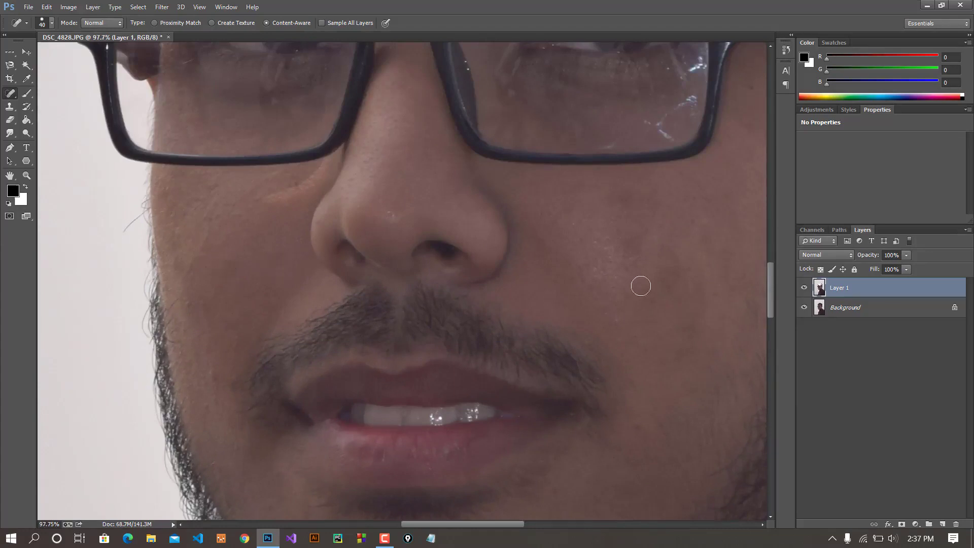
click(632, 250)
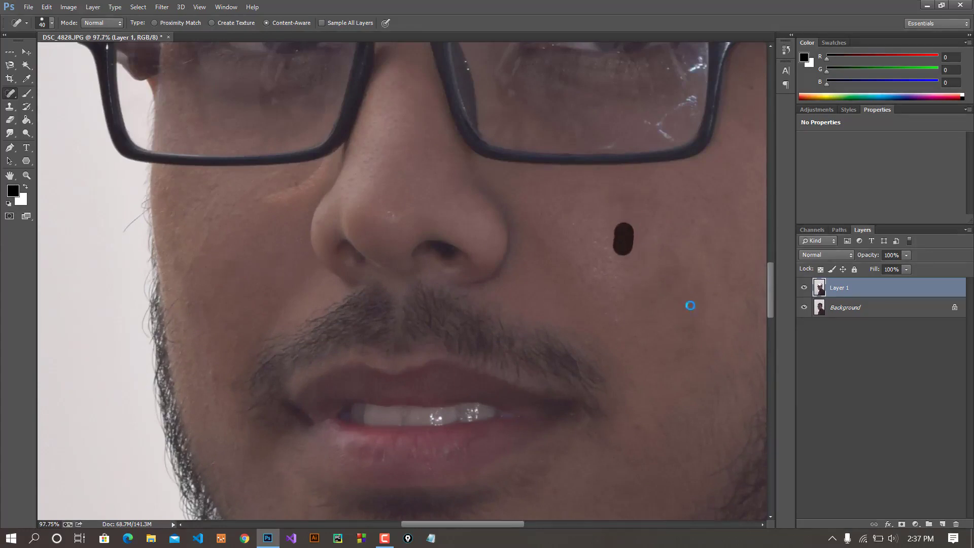
click(653, 278)
click(687, 330)
click(676, 294)
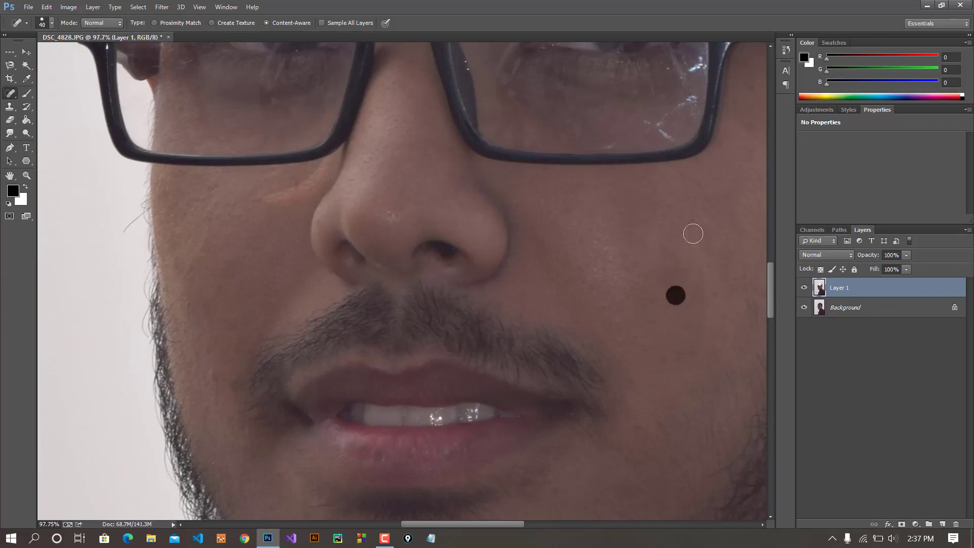
click(669, 264)
scroll(652, 283, down, 2)
scroll(652, 284, down, 2)
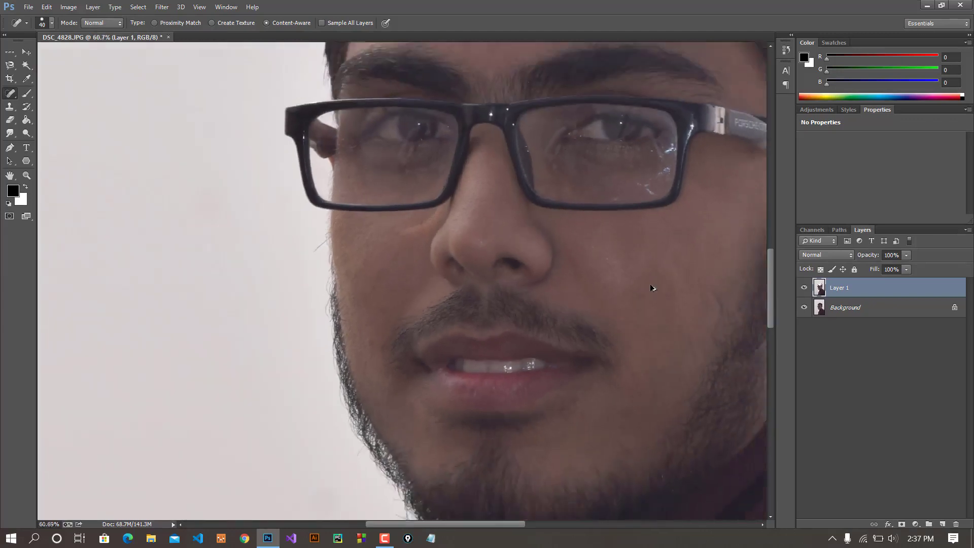
scroll(651, 287, down, 2)
scroll(651, 289, up, 1)
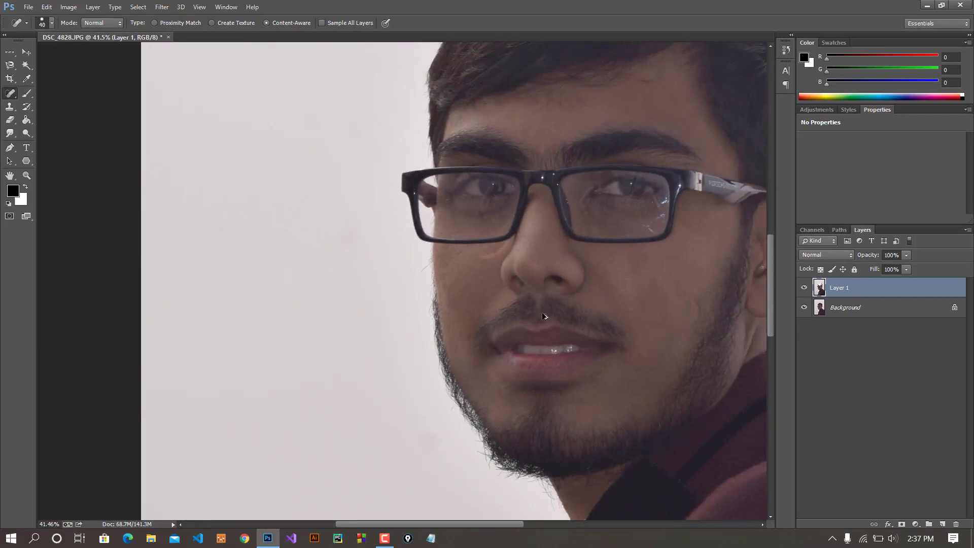
Choose the Healing Brush, zoom in on the cheek, and enlarge the brush twice
right_click(12, 95)
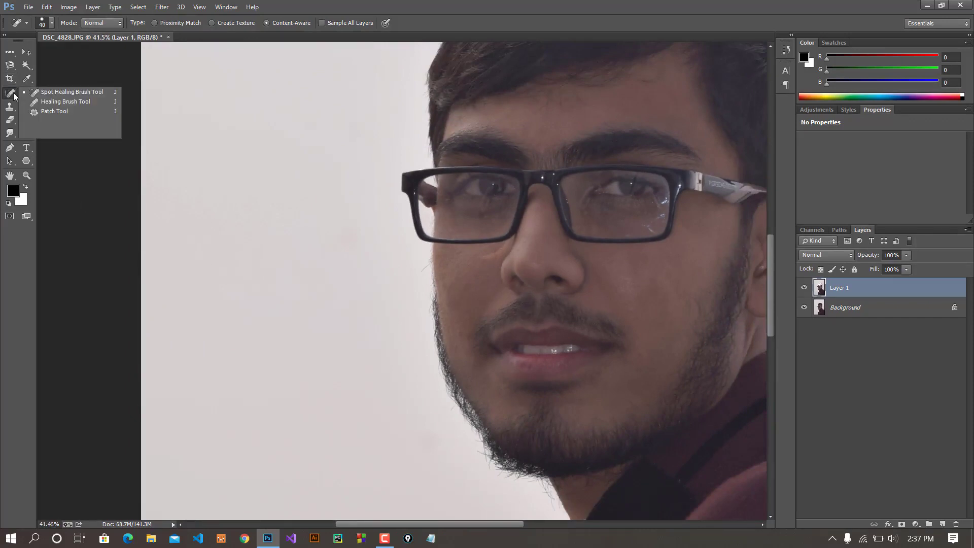
click(47, 104)
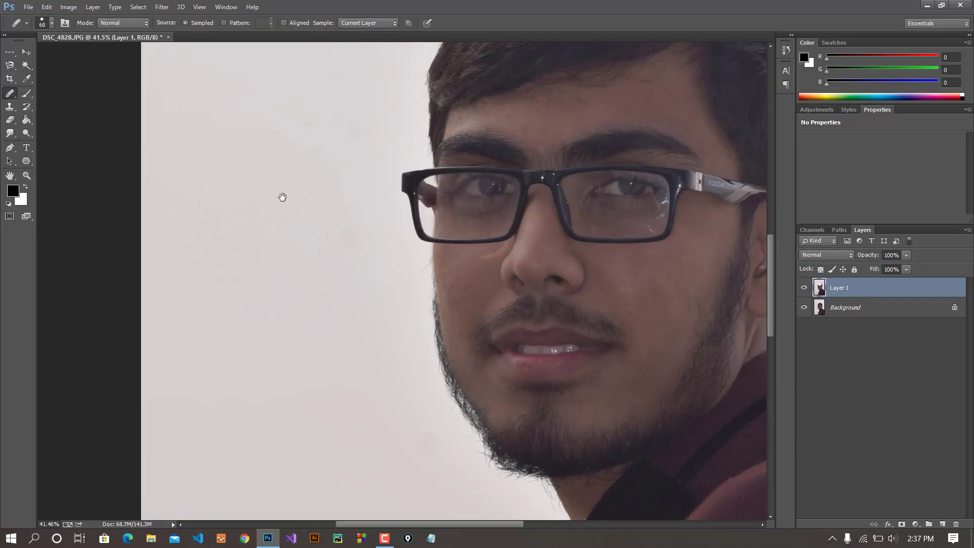
drag(280, 196, 98, 157)
scroll(457, 222, up, 3)
scroll(458, 225, up, 2)
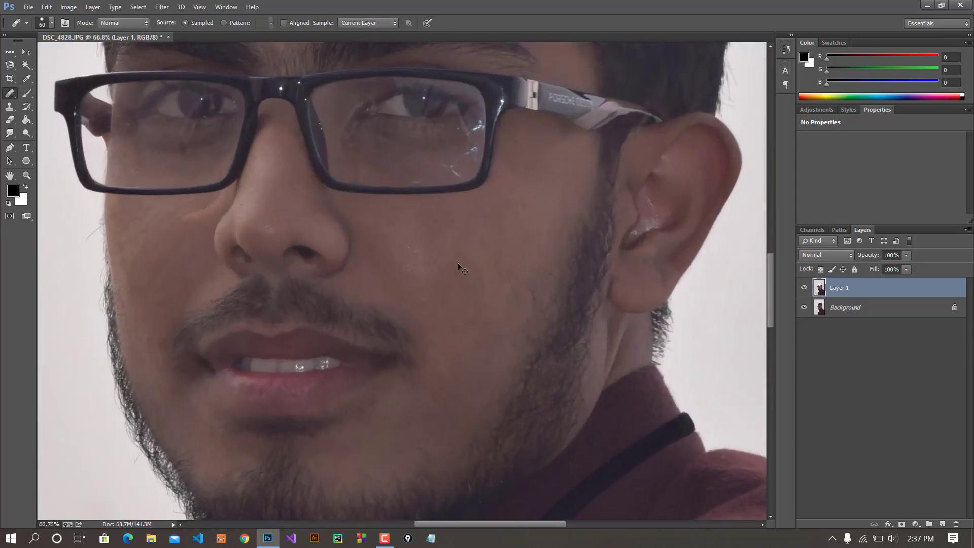
key(bracketright)
key(bracketright)
key(bracketright)
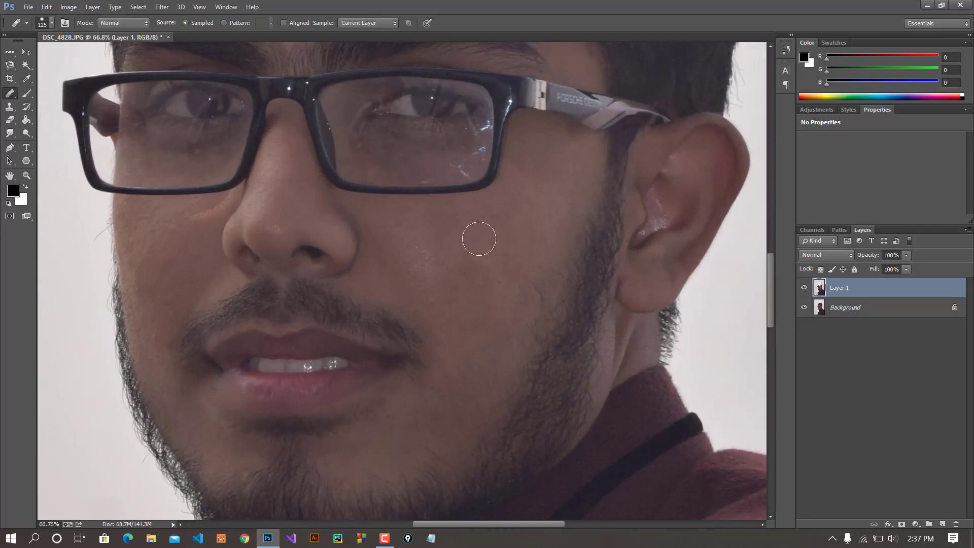
key(bracketright)
key(bracketright)
key(bracketright)
key(bracketright)
Define a healing source point on the cheek skin with a slightly smaller brush
click(485, 266)
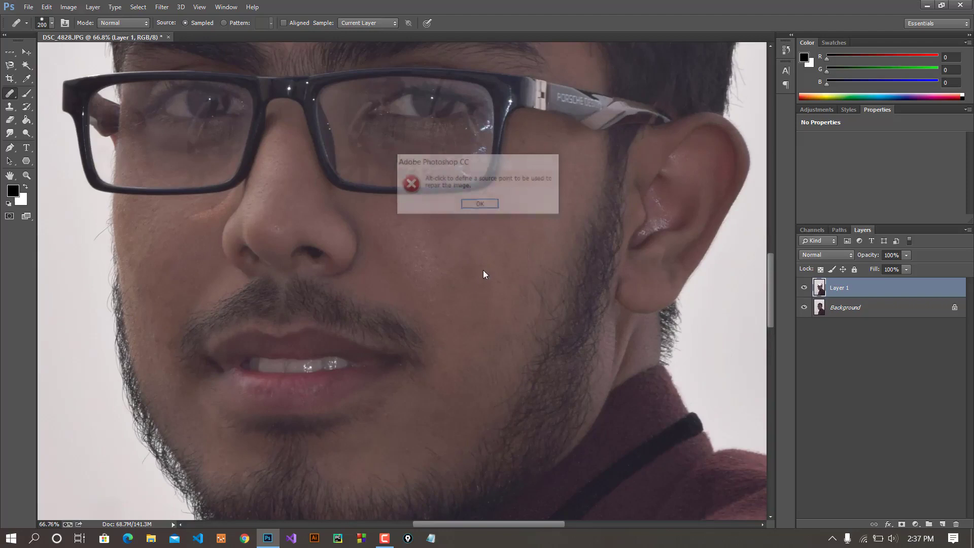
click(480, 208)
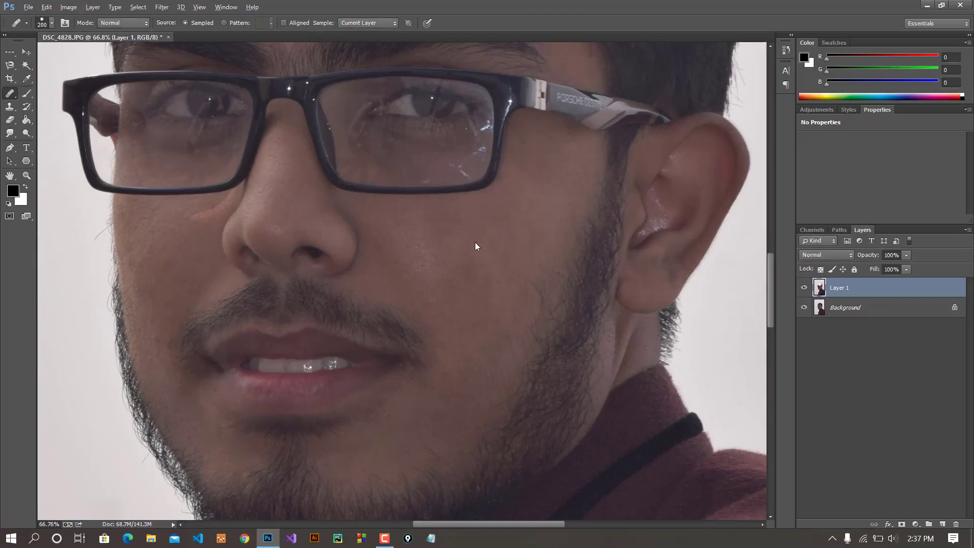
alt+click(475, 242)
key(bracketleft)
key(bracketleft)
key(bracketleft)
alt+click(531, 183)
Heal the jaw spot and paint healing strokes down the cheek and jaw beside the ear
click(587, 259)
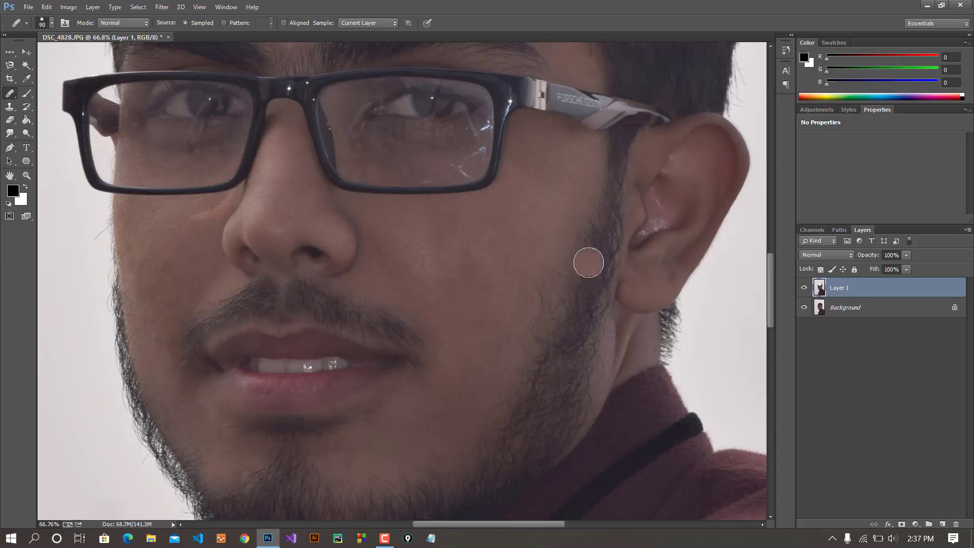
scroll(578, 279, down, 1)
click(584, 261)
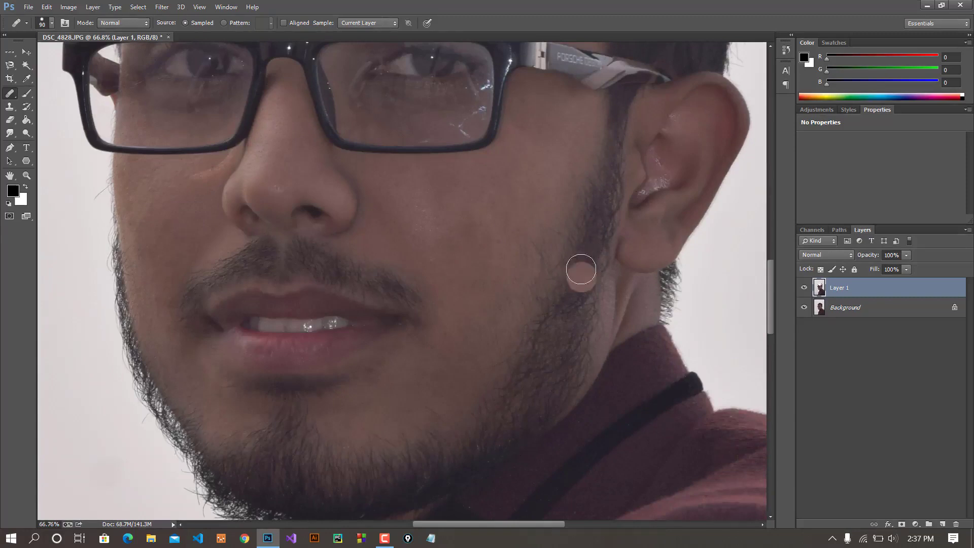
alt+click(588, 232)
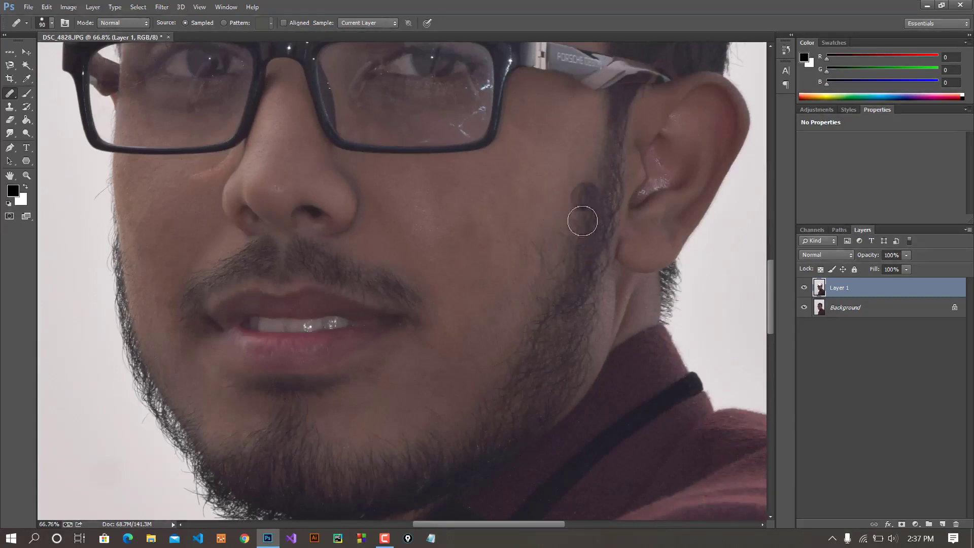
drag(587, 189, 559, 289)
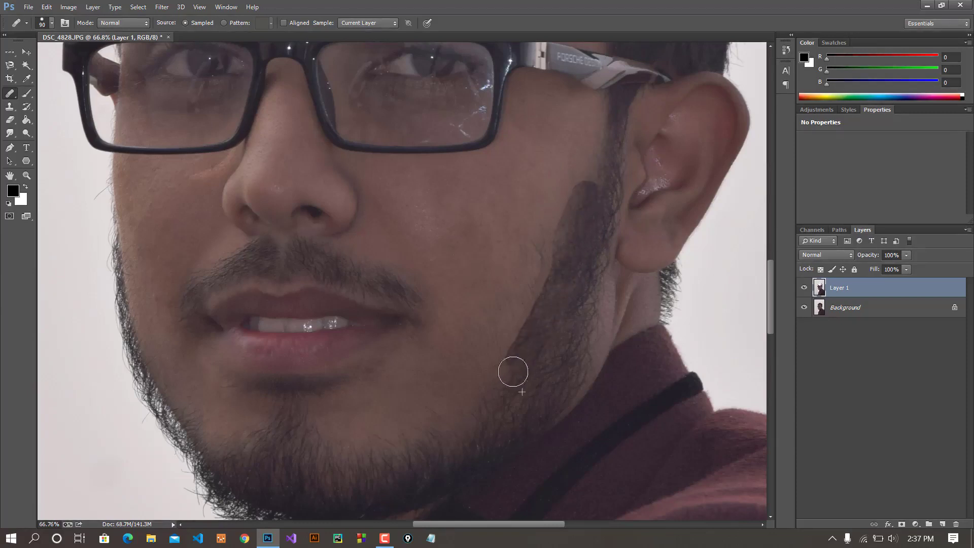
drag(559, 289, 503, 386)
mouse_move(600, 167)
mouse_down()
mouse_move(568, 278)
mouse_move(578, 241)
mouse_up()
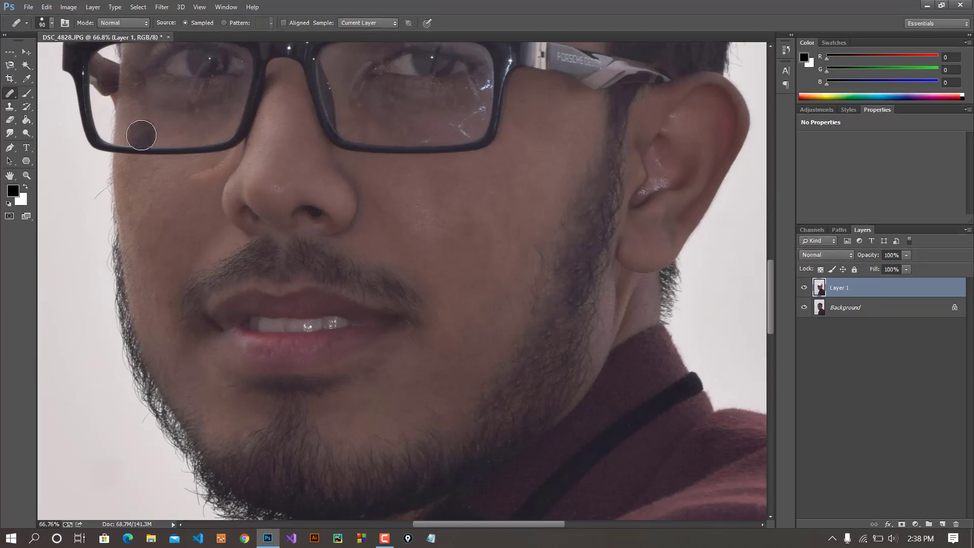
right_click(10, 94)
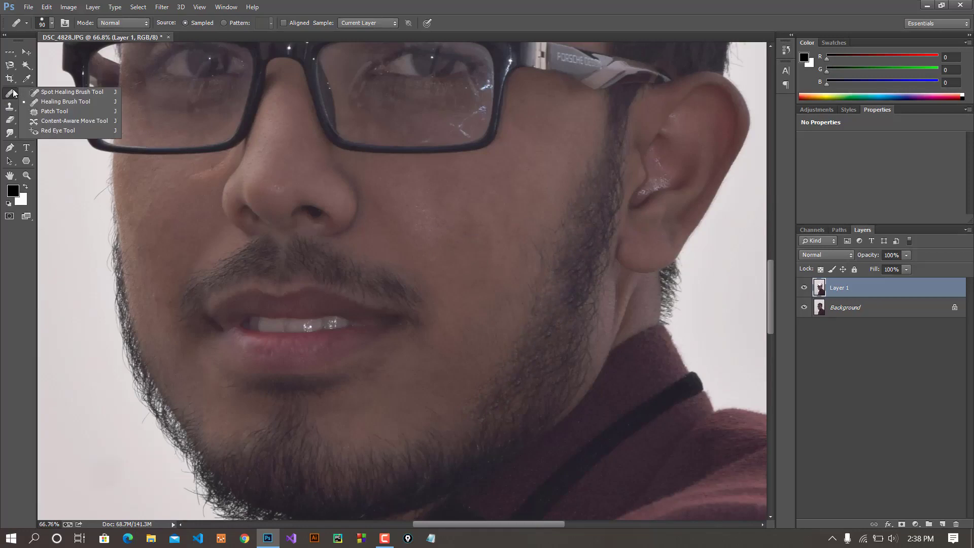
click(70, 111)
scroll(335, 183, down, 1)
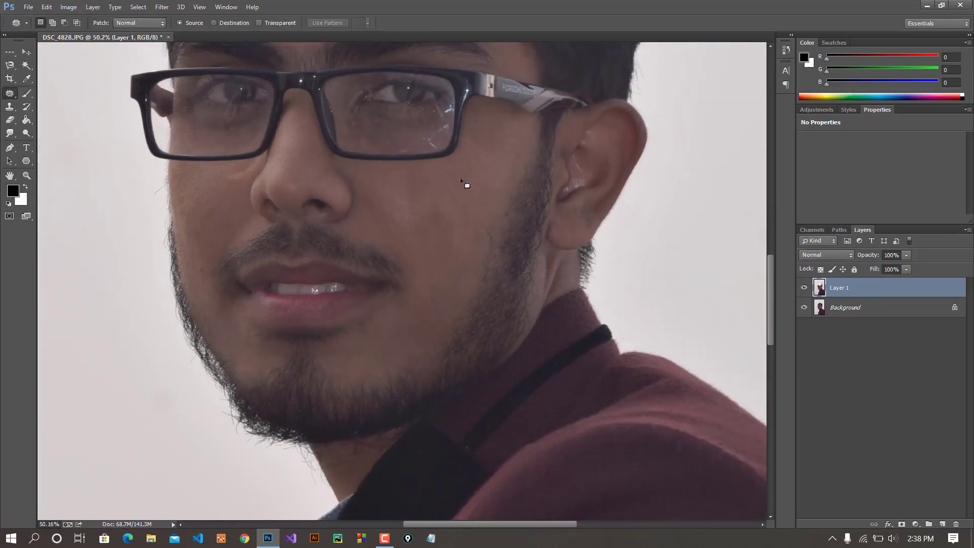
drag(443, 179, 437, 179)
scroll(459, 223, up, 1)
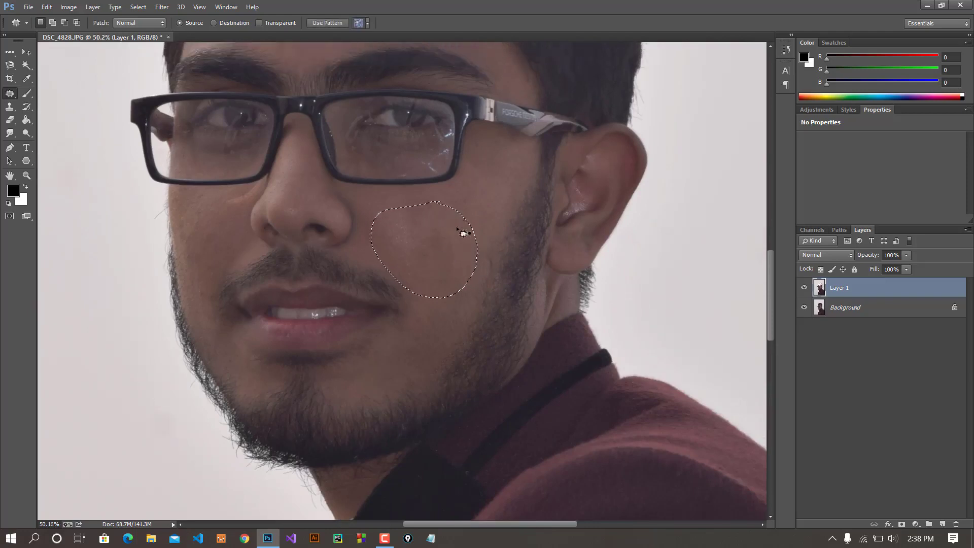
drag(439, 249, 406, 117)
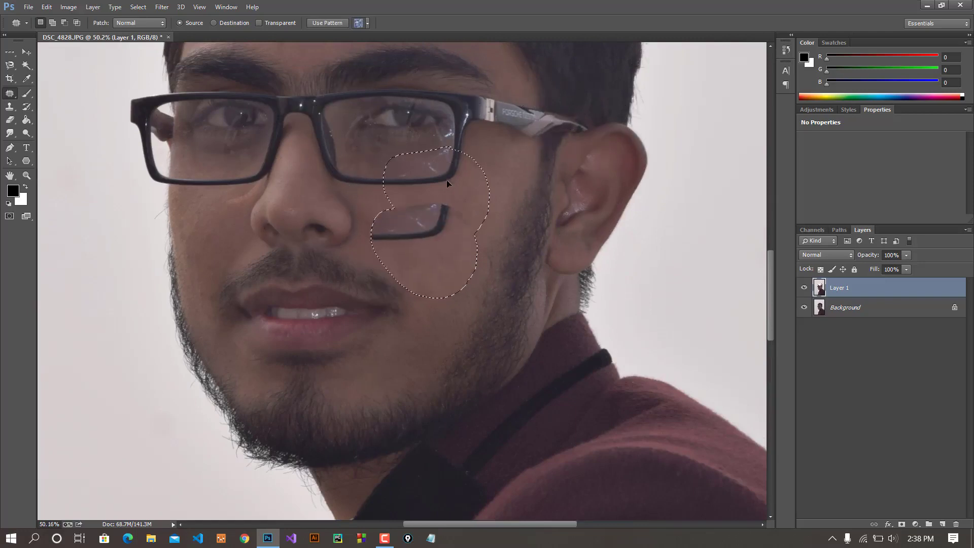
drag(406, 116, 387, 137)
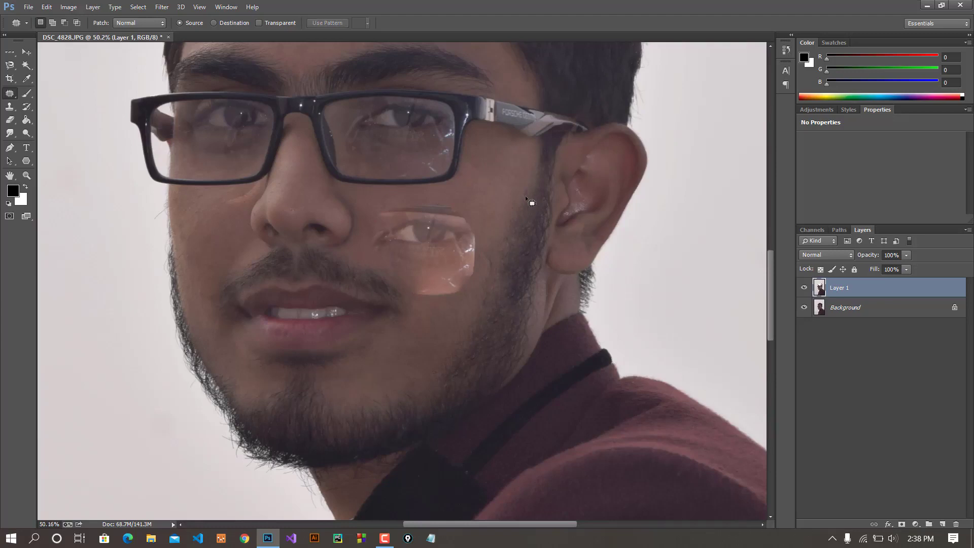
key(ctrl+d)
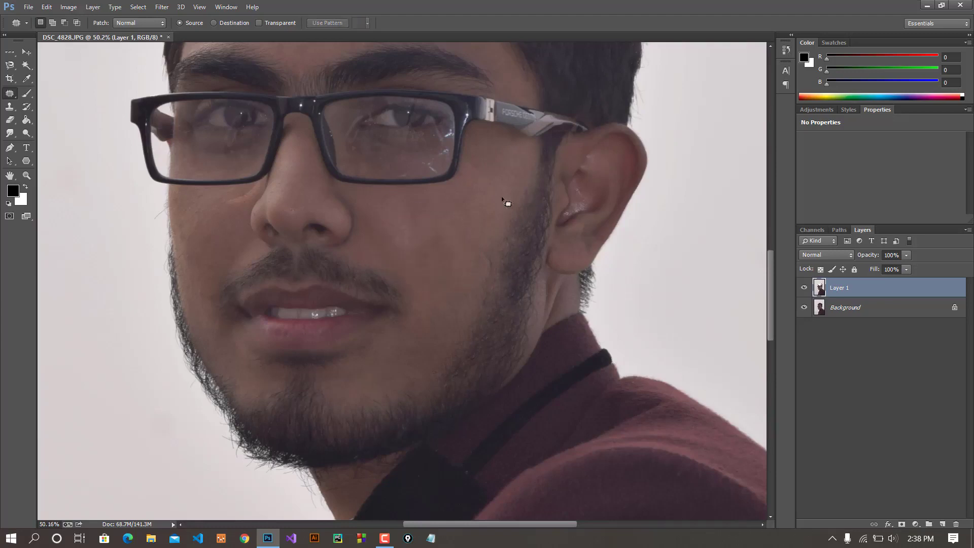
Cycle through the healing tools and settle on the Content-Aware Move Tool
right_click(11, 94)
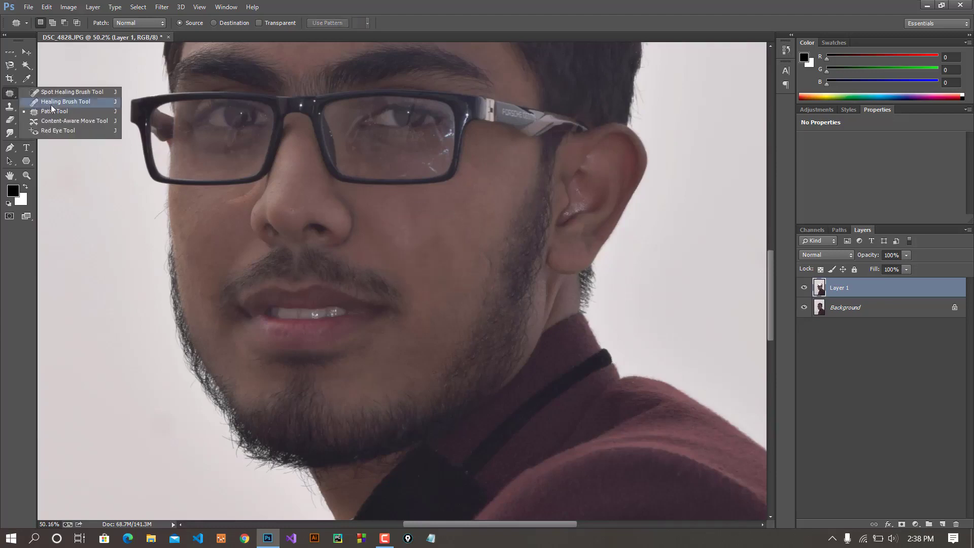
click(57, 94)
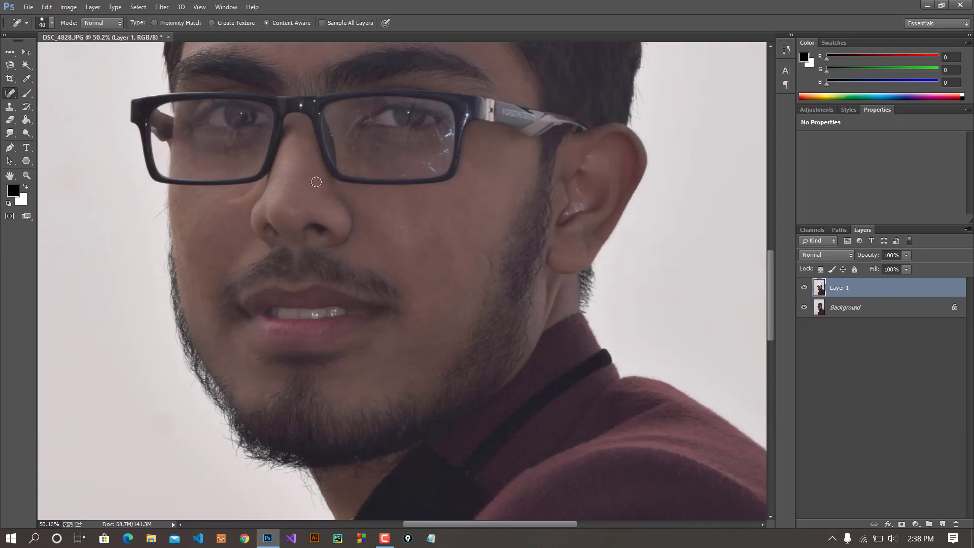
right_click(16, 92)
click(26, 93)
right_click(6, 96)
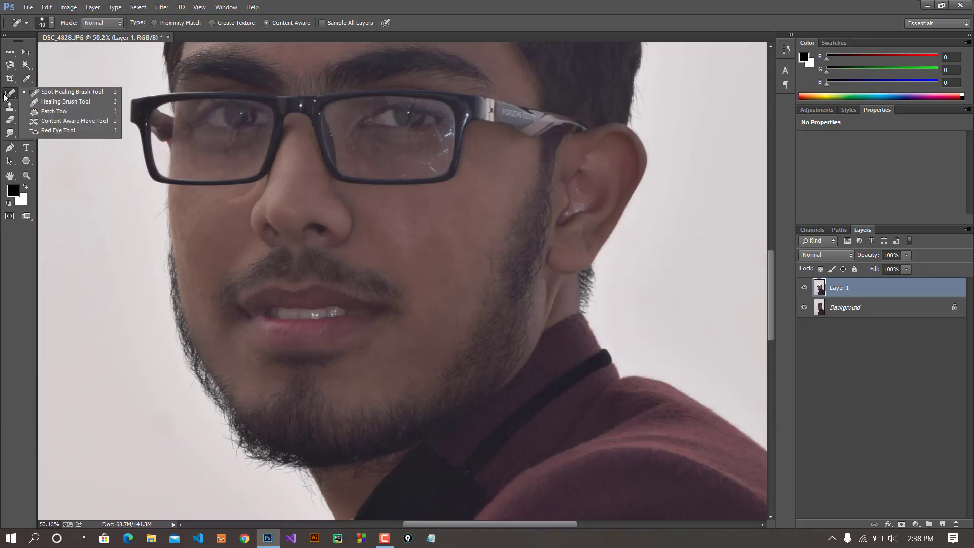
click(77, 122)
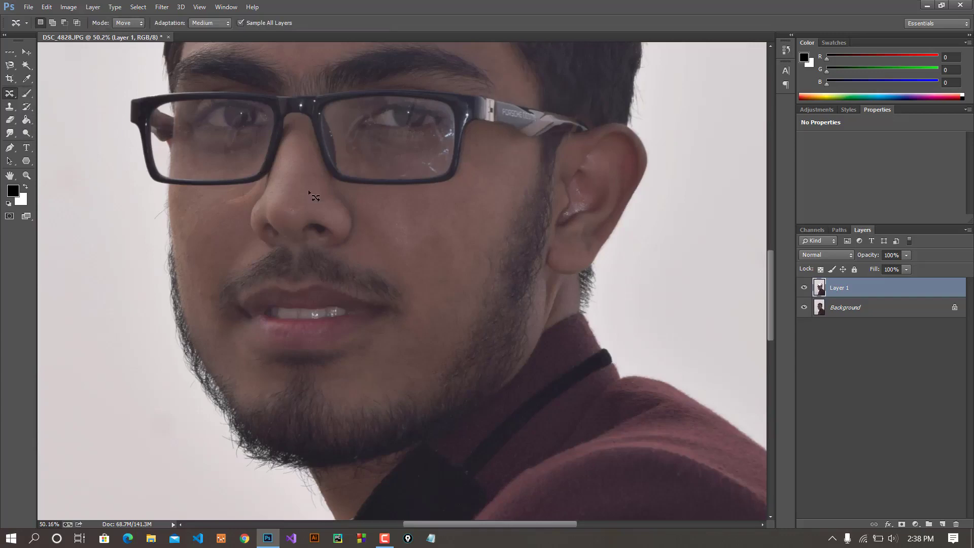
Zoom out, lasso the nose and mouth, and drag the selection right beside the ear
scroll(284, 203, down, 3)
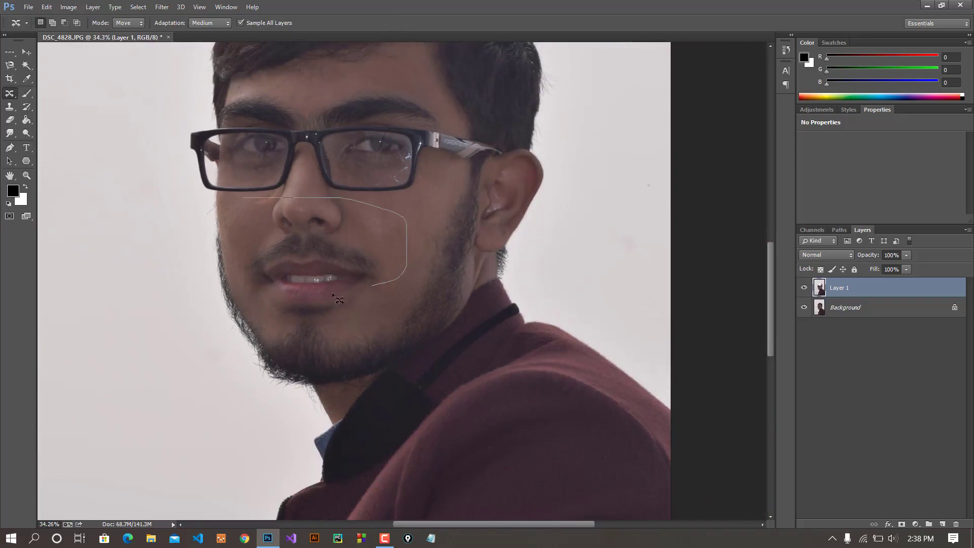
drag(338, 300, 244, 197)
mouse_move(365, 222)
mouse_down()
mouse_move(511, 223)
mouse_move(570, 211)
mouse_up()
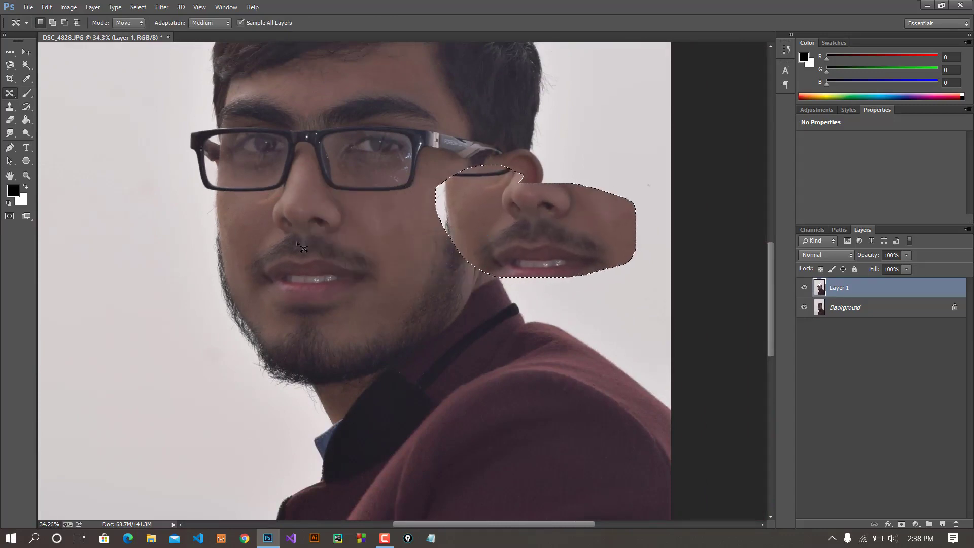
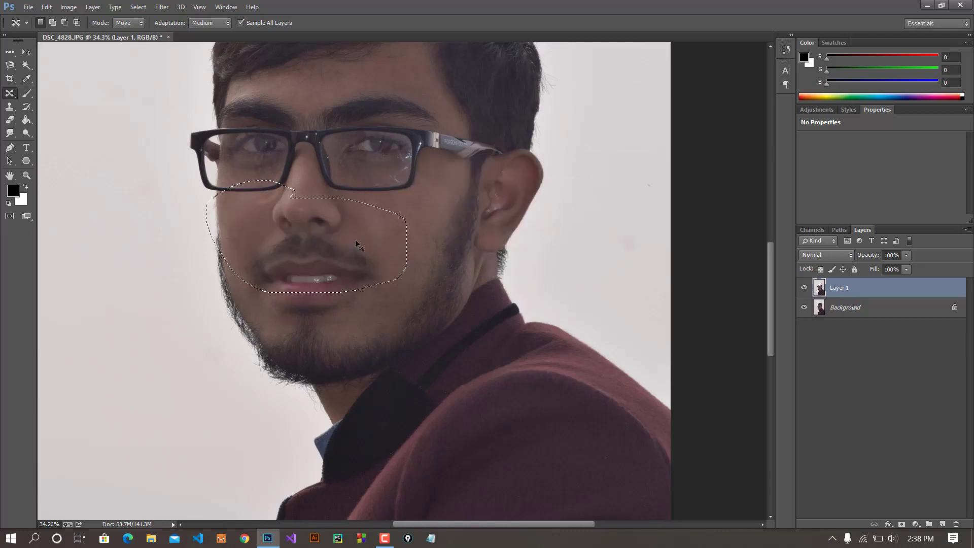
Select the Red Eye Tool, zoom in on the glasses, then switch to the Move Tool
right_click(14, 99)
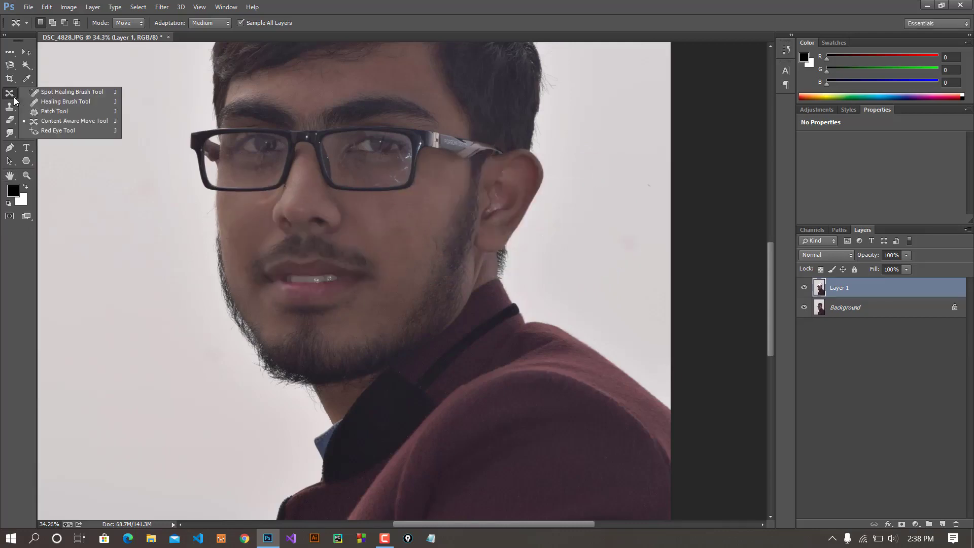
click(50, 132)
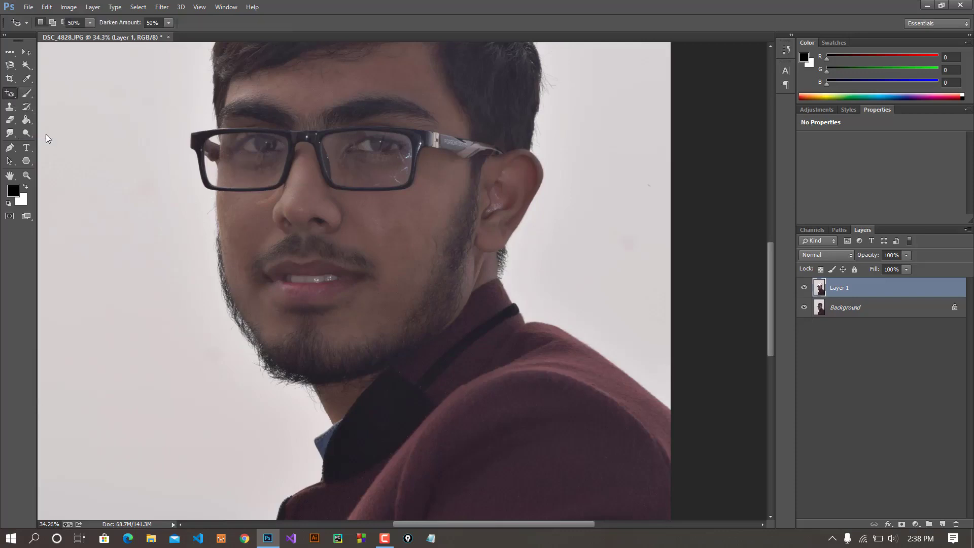
scroll(431, 163, up, 1)
scroll(396, 173, up, 1)
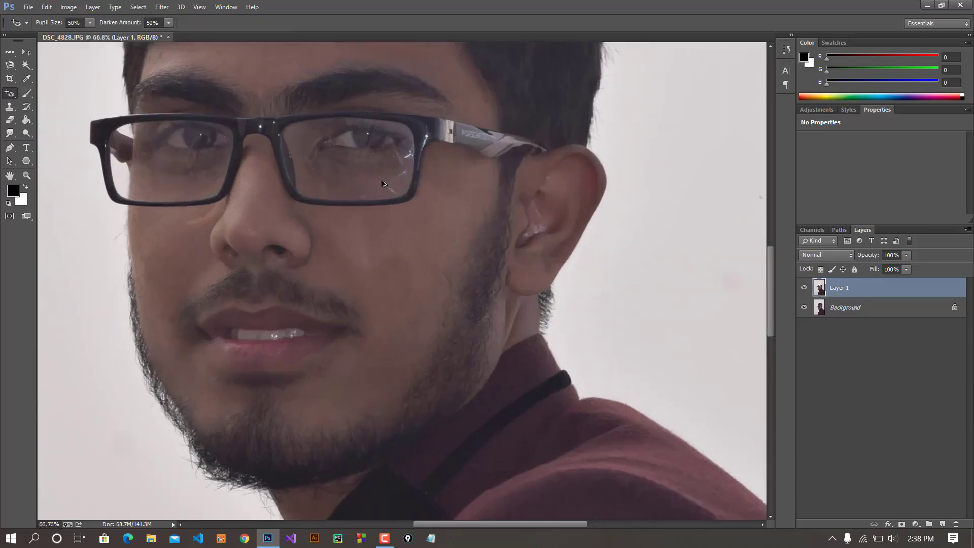
scroll(356, 180, up, 1)
scroll(404, 252, up, 1)
drag(404, 252, 416, 264)
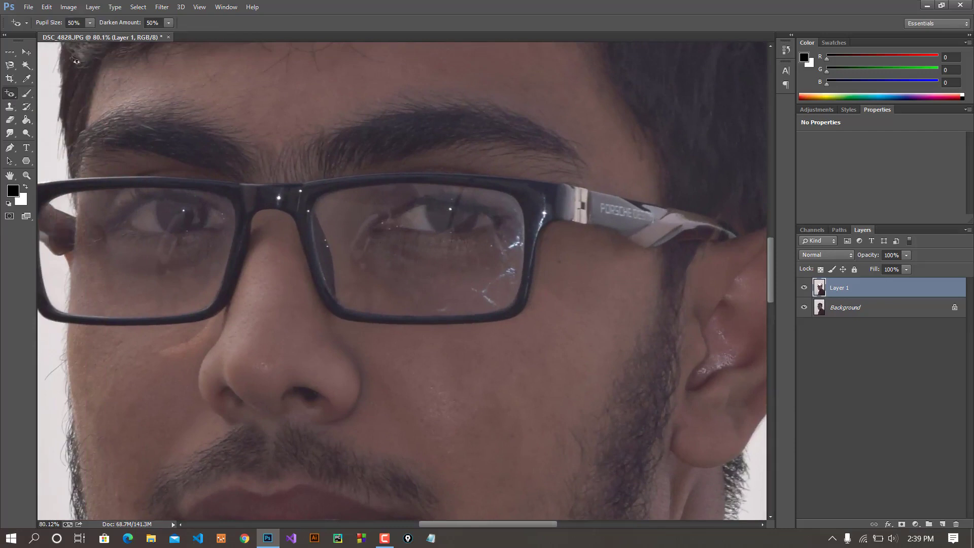
click(24, 52)
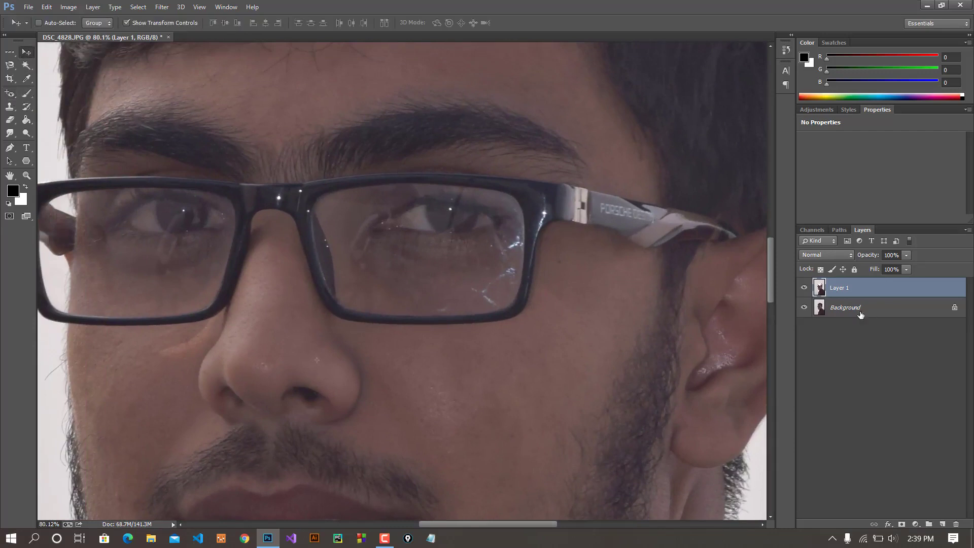
Add an empty Layer 2 and set the foreground colour to red c64040
click(942, 525)
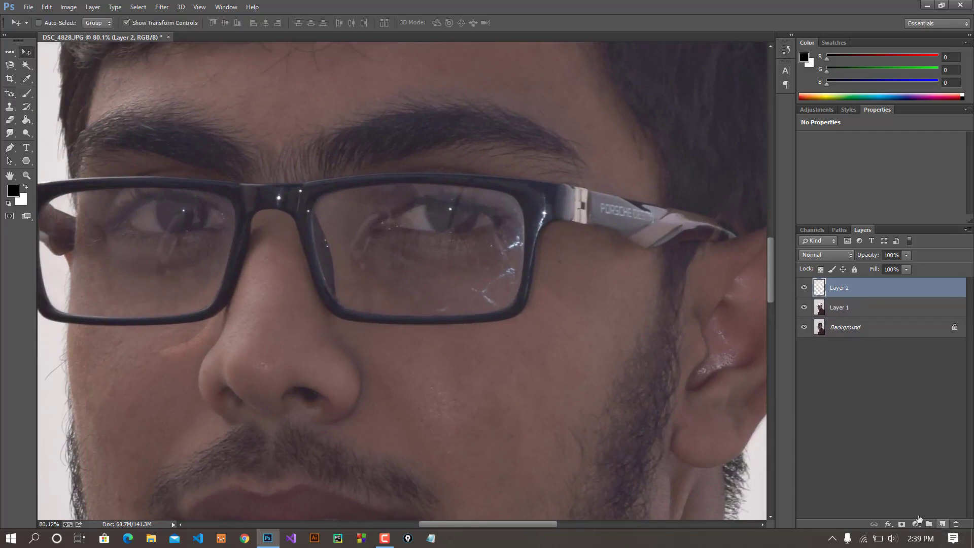
click(26, 79)
click(13, 190)
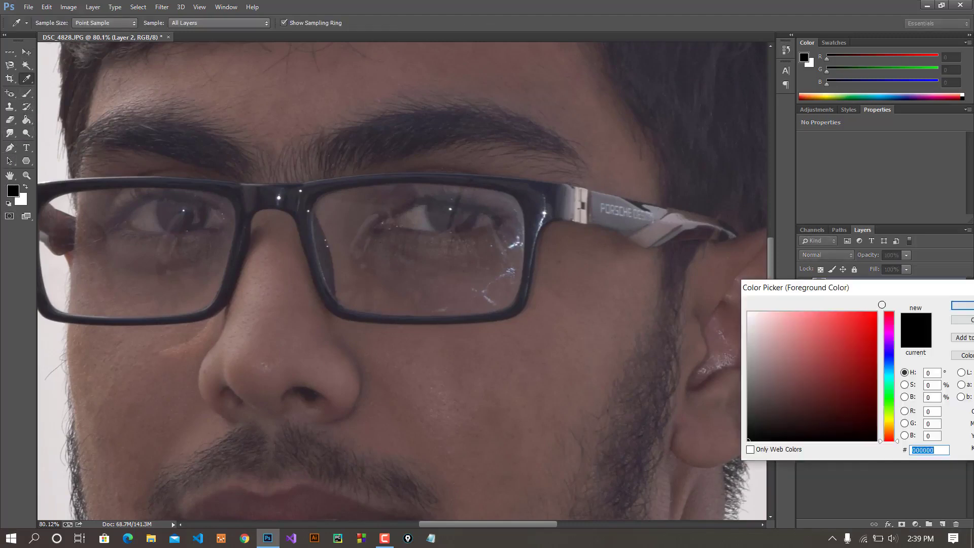
click(837, 340)
click(960, 305)
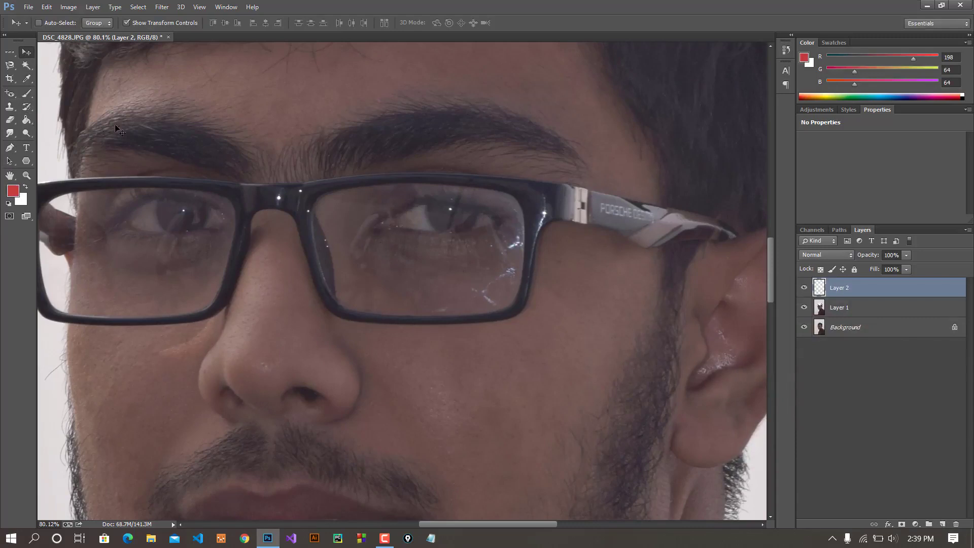
Brush red over the right-hand iris and blend Layer 2 as Overlay at 90% opacity
click(26, 93)
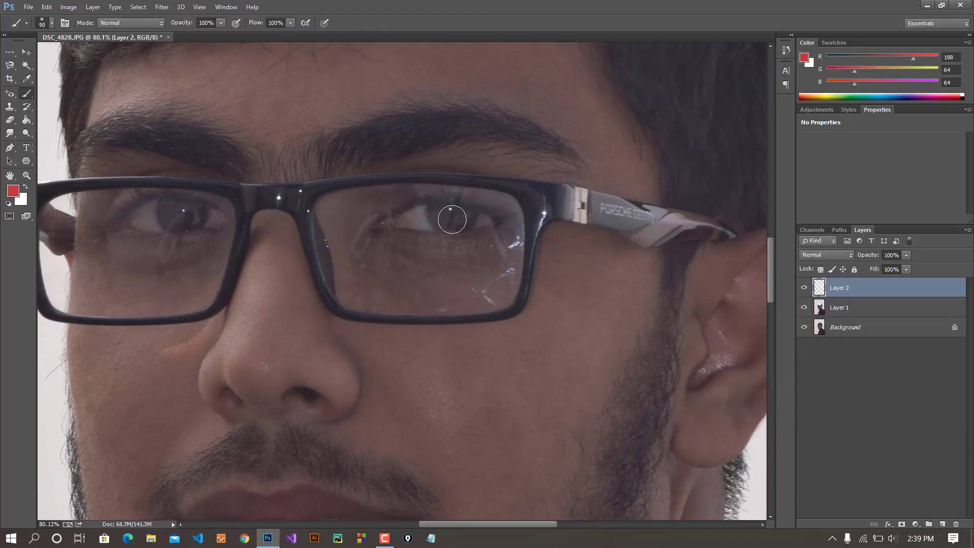
drag(453, 219, 451, 216)
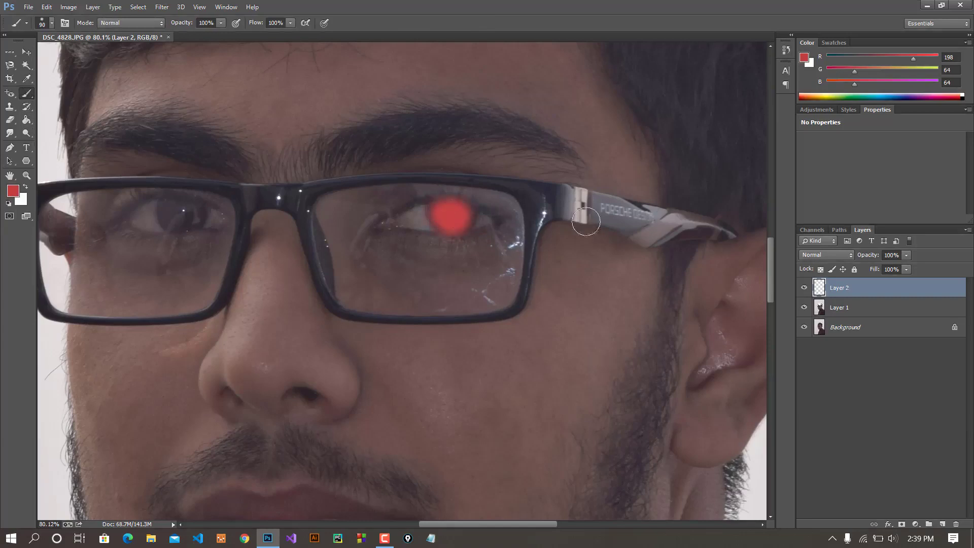
click(827, 254)
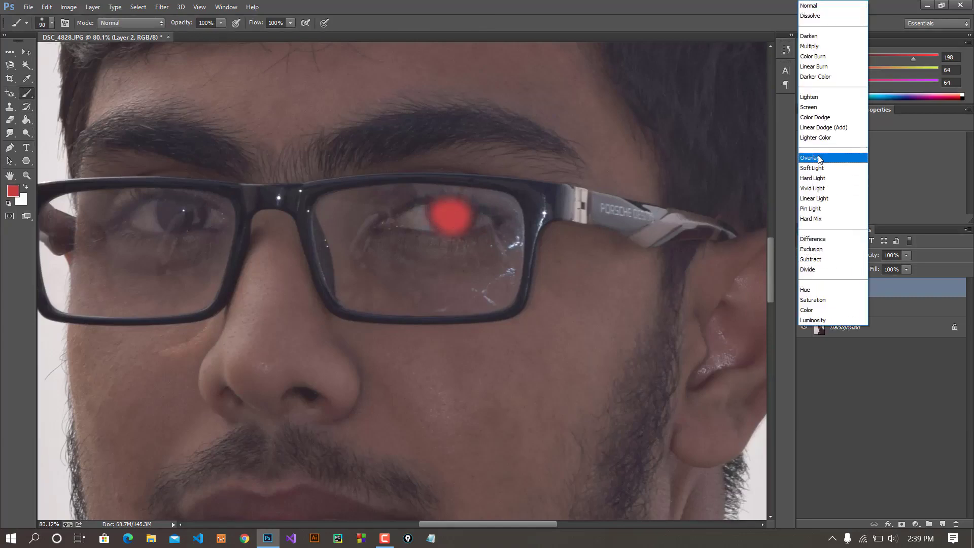
click(819, 159)
drag(872, 257, 863, 256)
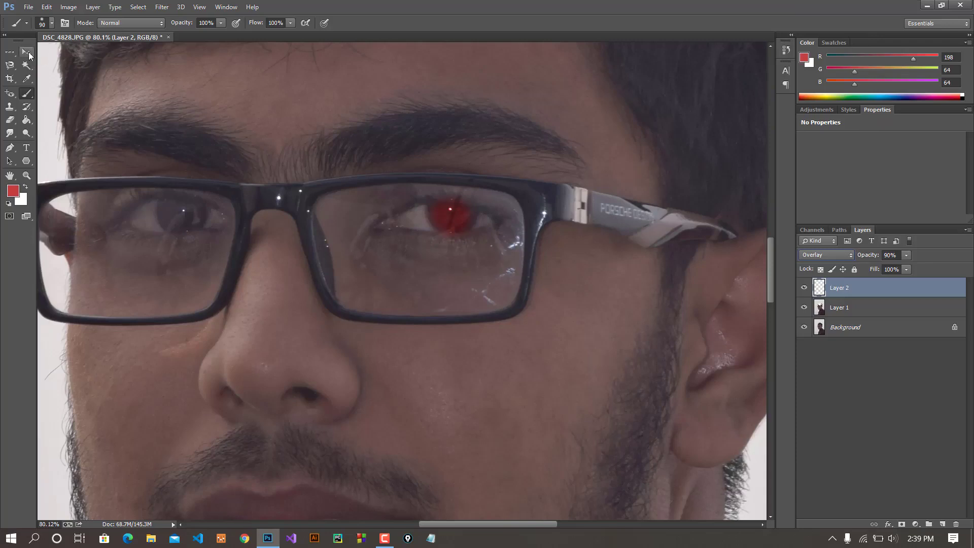
key(v)
key(ctrl+0)
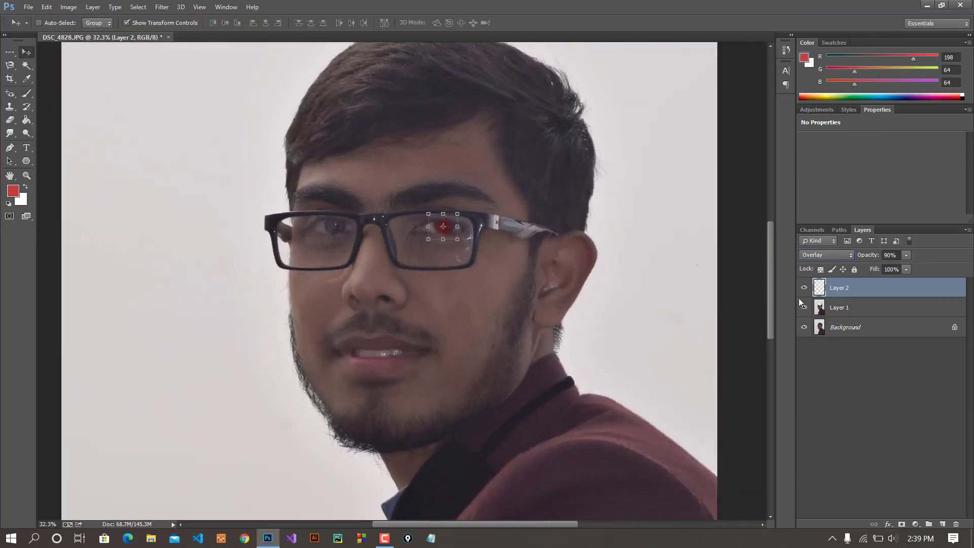
Drag the Red Eye Tool over the right-hand eye three times to darken the pupil
scroll(672, 264, up, 5)
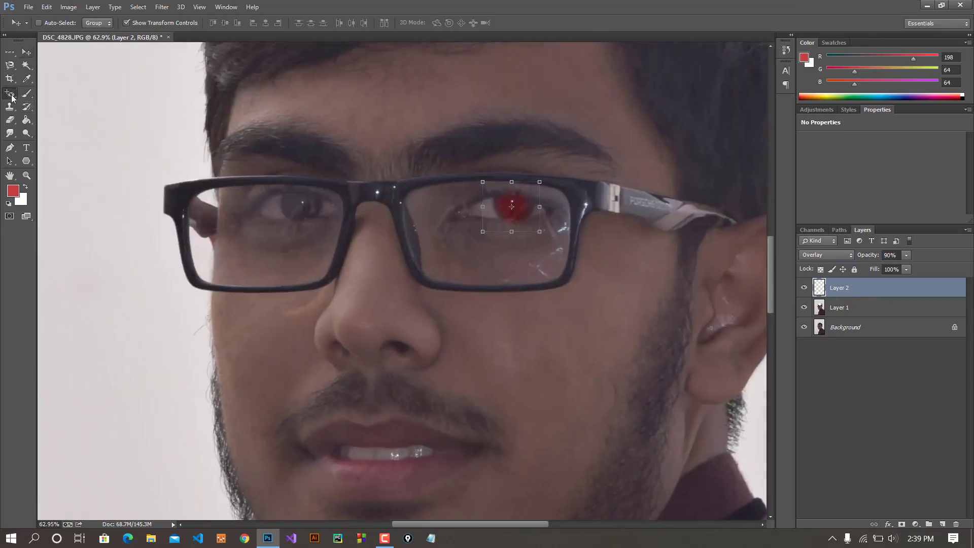
right_click(10, 95)
click(49, 136)
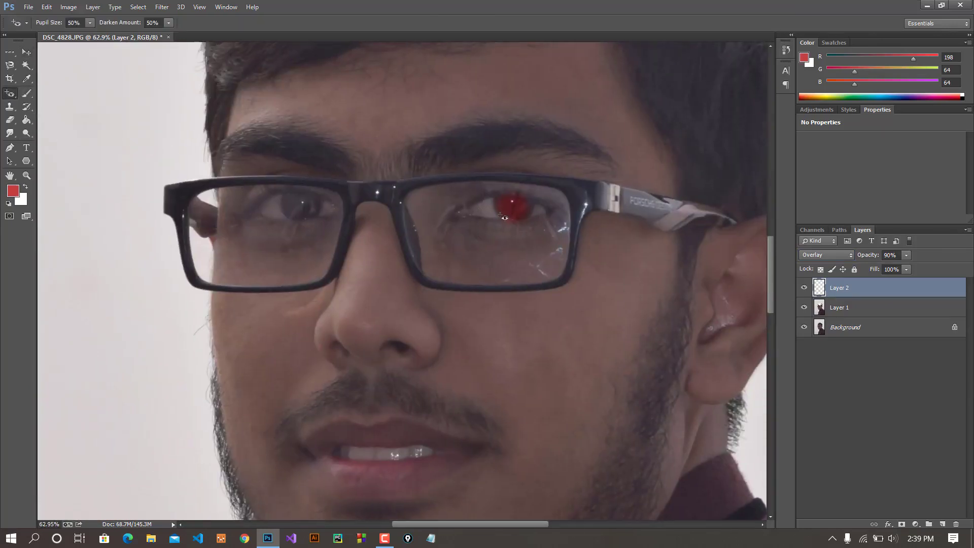
drag(466, 185, 562, 240)
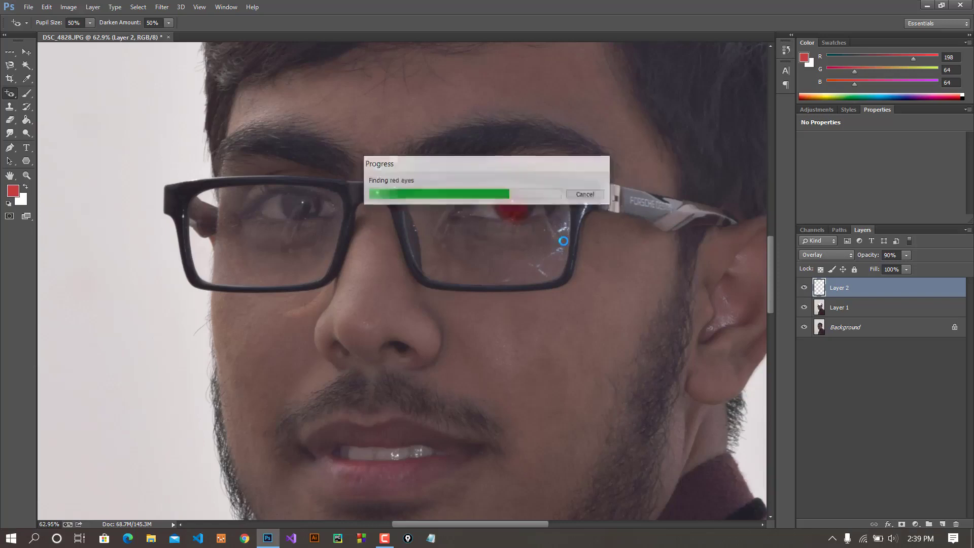
scroll(563, 239, up, 3)
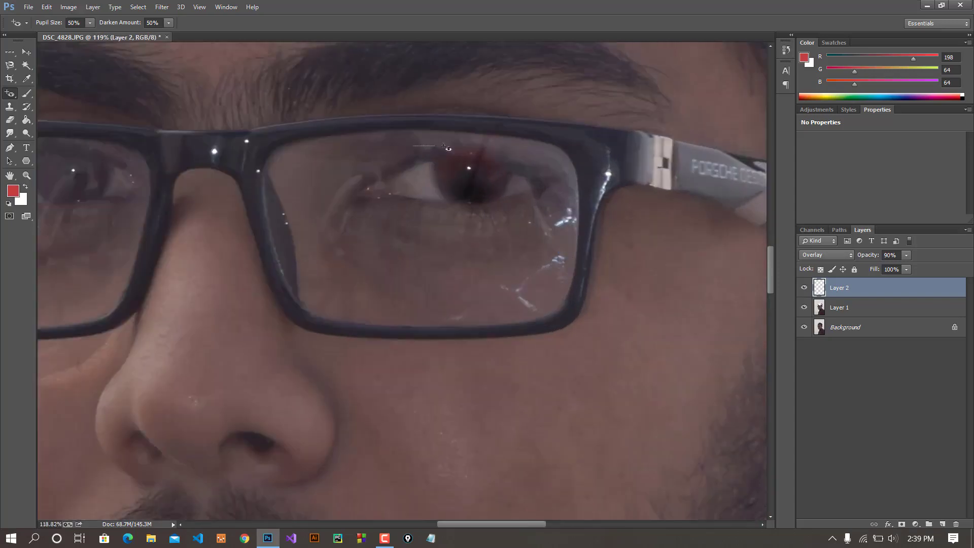
drag(397, 146, 533, 230)
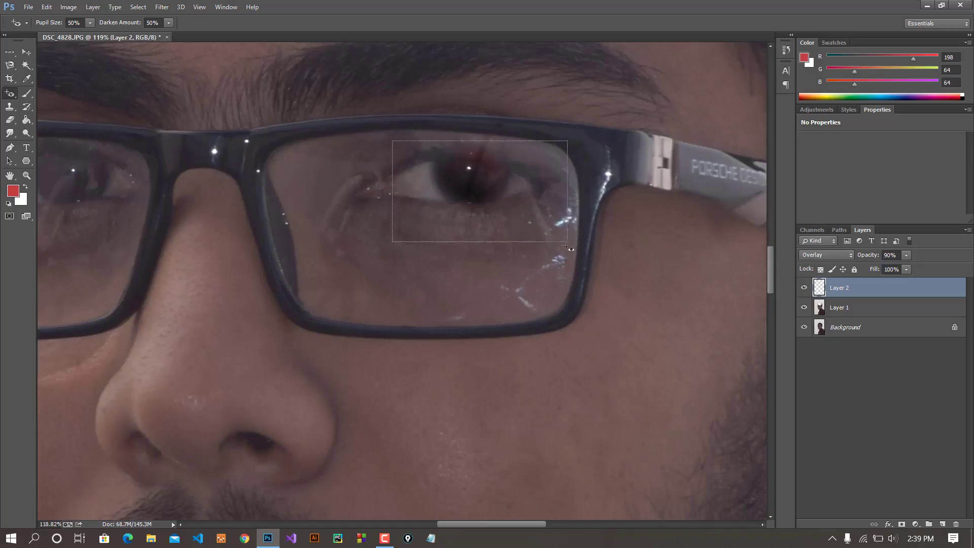
drag(391, 142, 566, 245)
scroll(520, 245, right, 1)
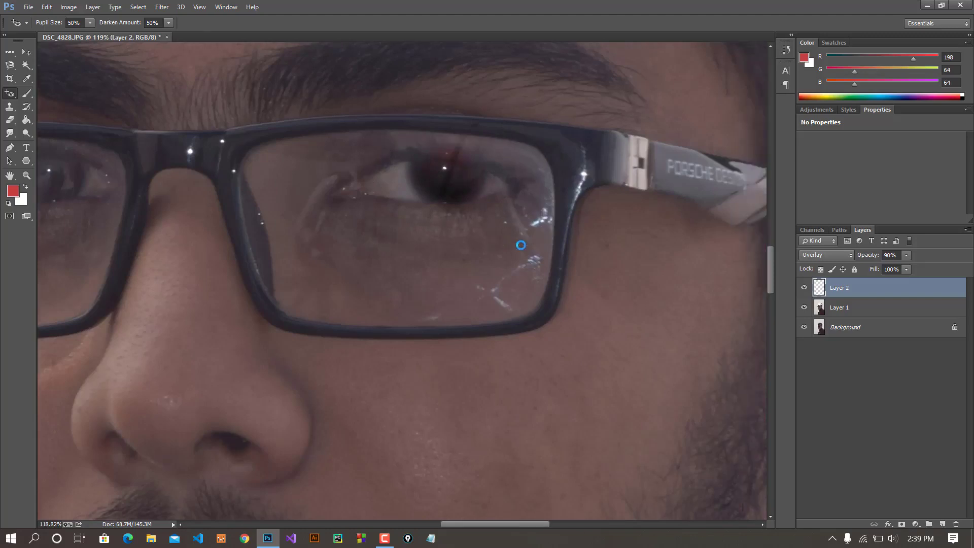
scroll(521, 245, down, 4)
scroll(521, 246, down, 2)
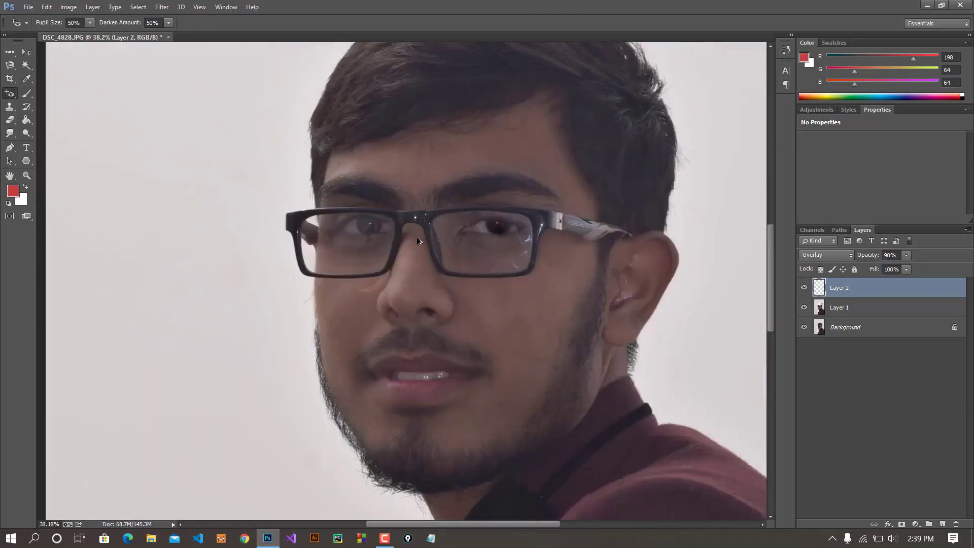
scroll(236, 249, down, 2)
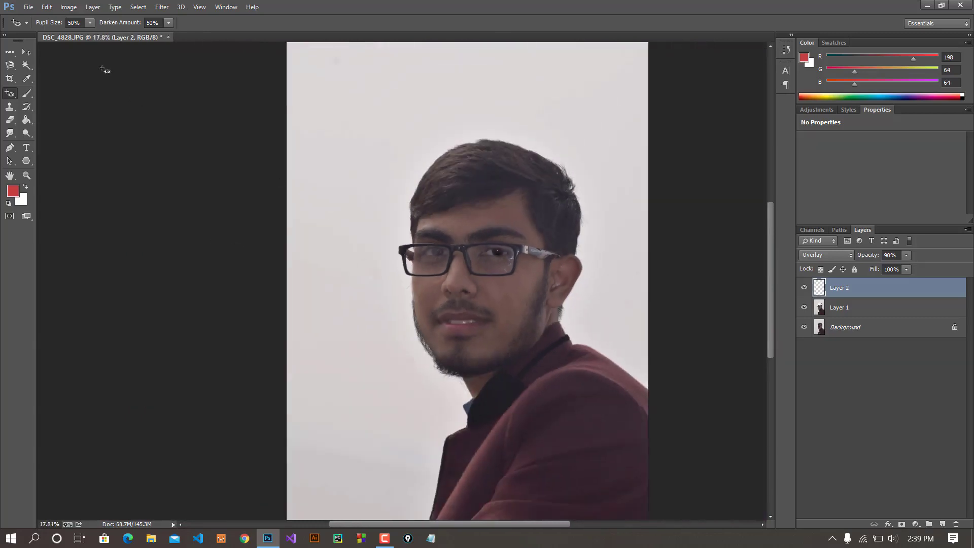
Select the Brush Tool, add an empty Layer 3, and undo a red test stroke
right_click(11, 94)
click(33, 95)
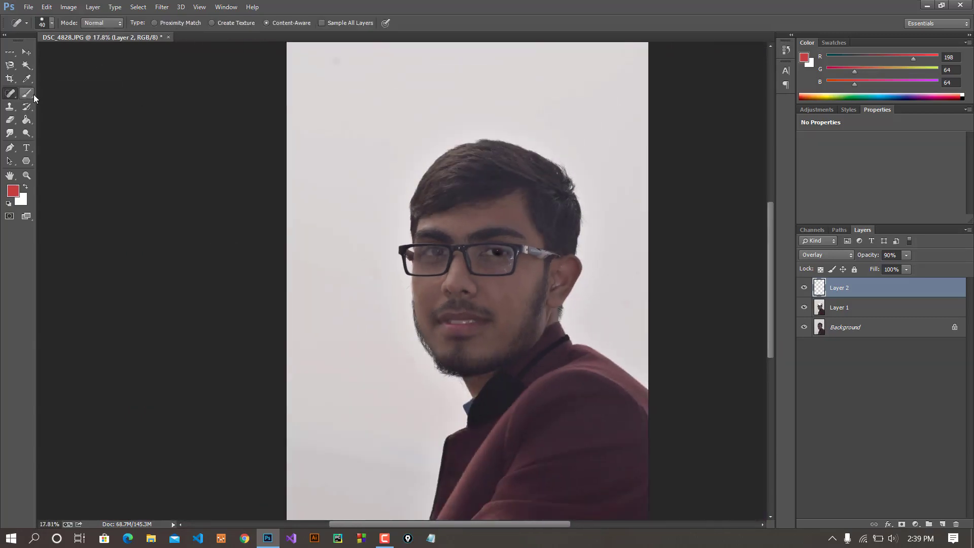
click(29, 97)
right_click(29, 97)
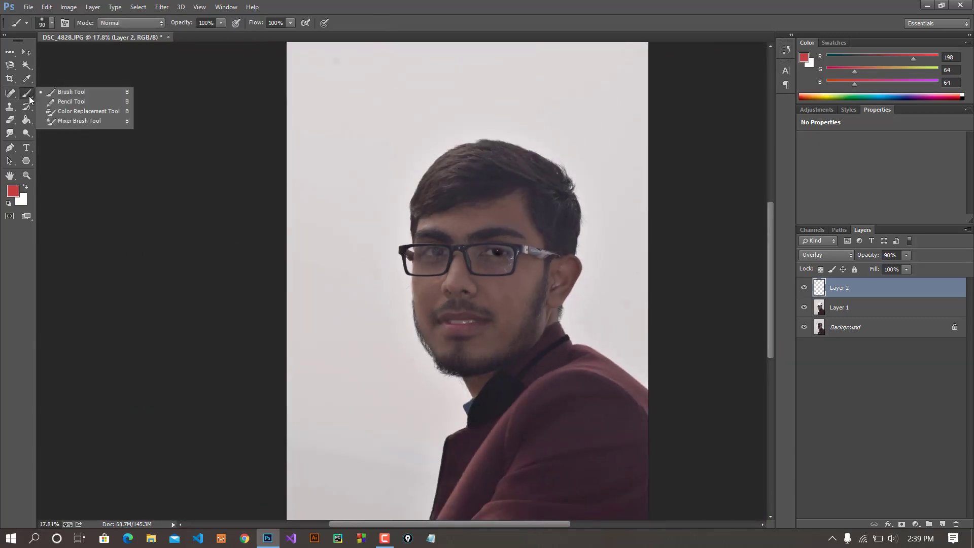
click(62, 92)
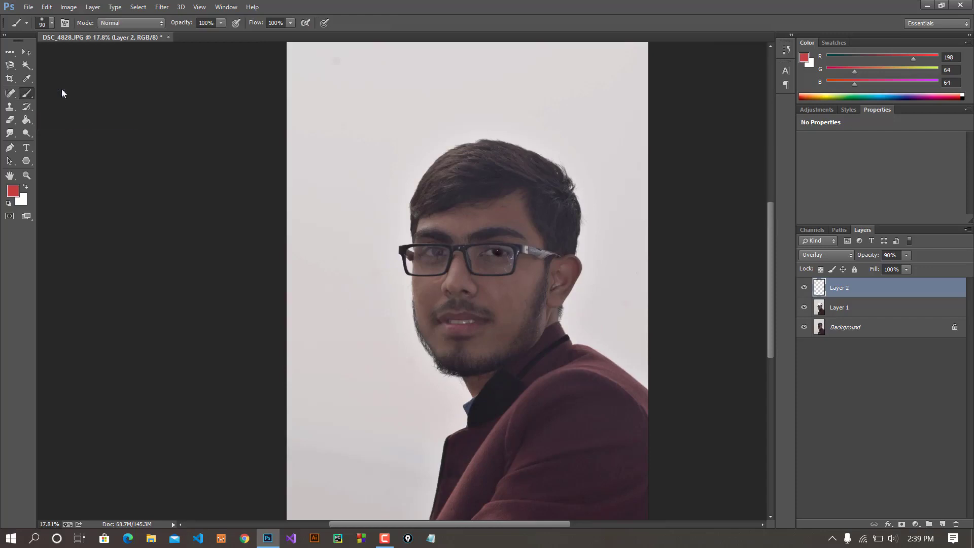
click(942, 524)
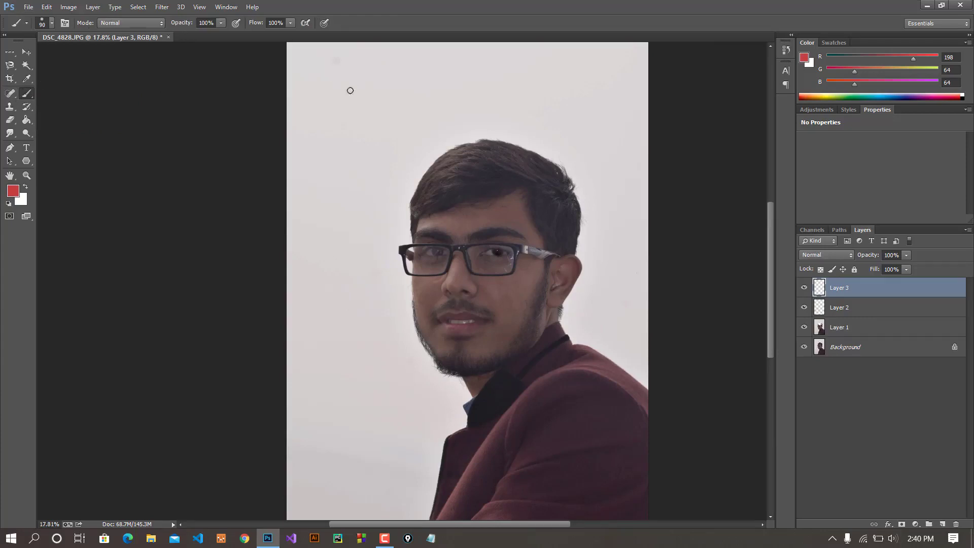
drag(384, 134, 345, 100)
key(ctrl+z)
Keep the brush blend mode Normal and choose the larger 134 px brush preset
click(125, 21)
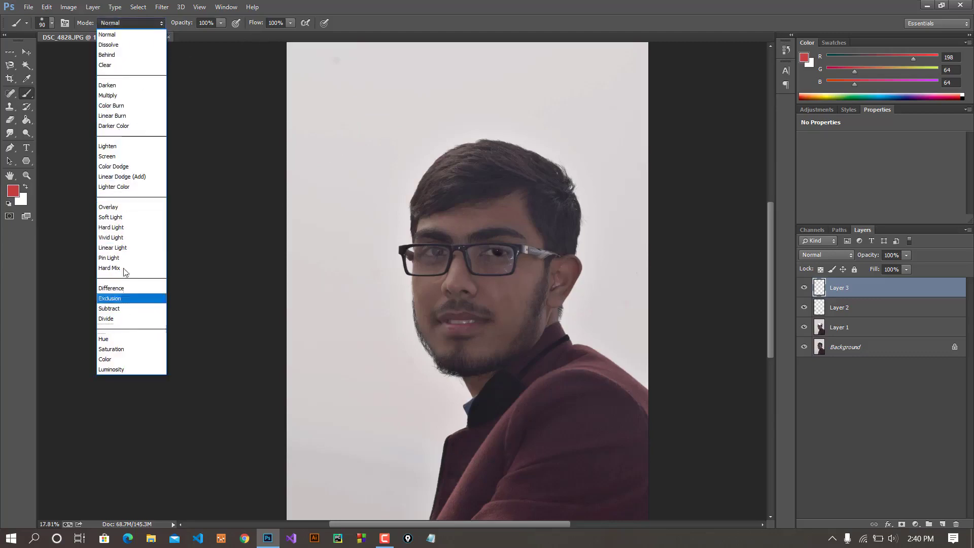
click(432, 4)
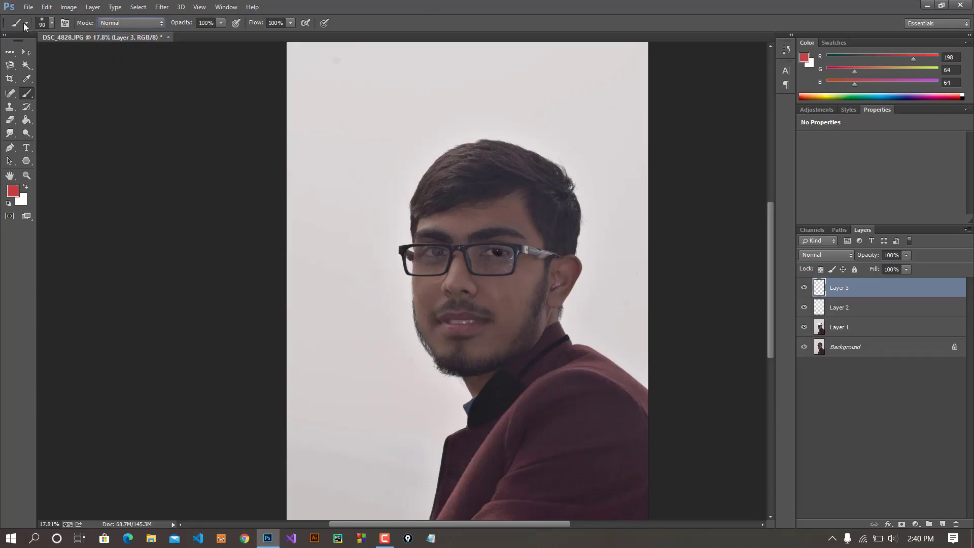
click(51, 23)
click(376, 4)
right_click(377, 87)
scroll(460, 255, down, 2)
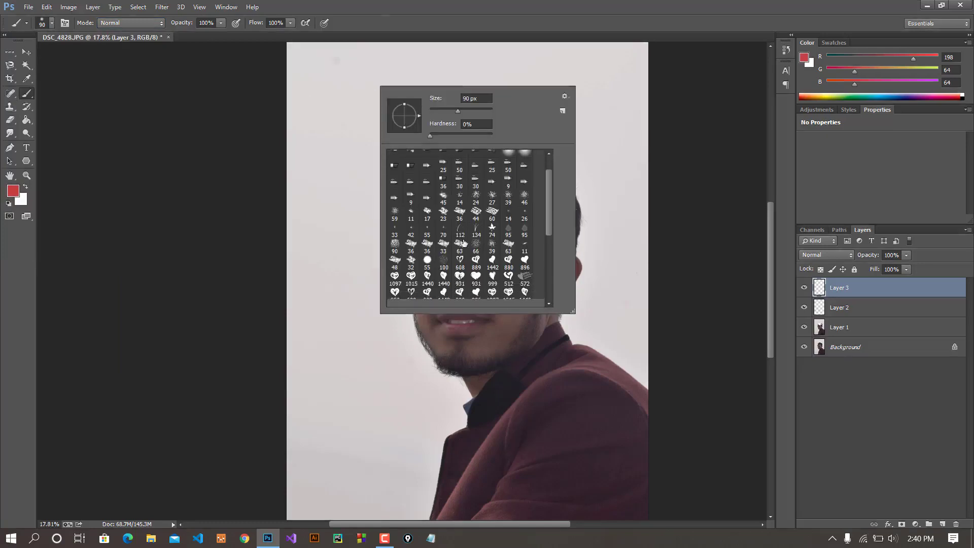
scroll(465, 239, down, 2)
scroll(470, 218, down, 1)
scroll(475, 201, down, 1)
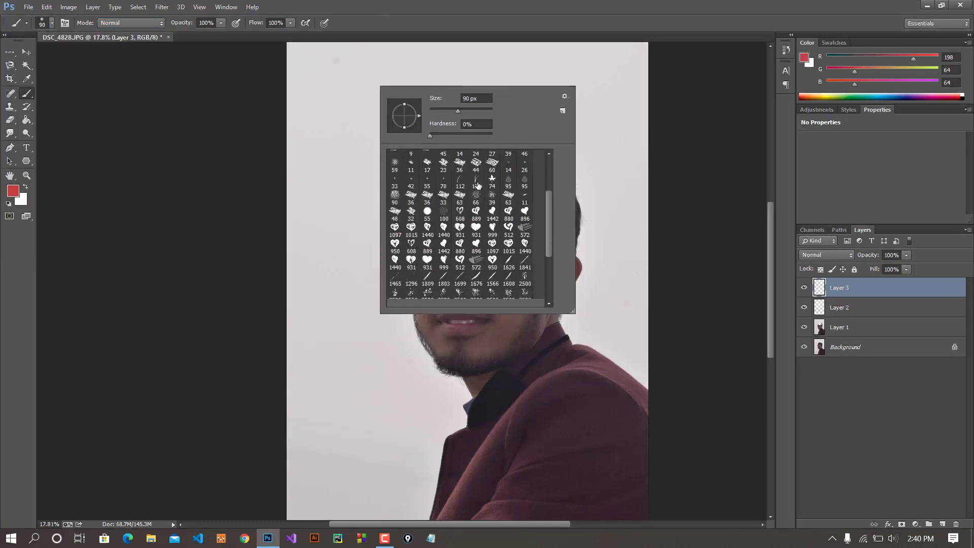
scroll(477, 186, down, 1)
click(476, 178)
click(476, 163)
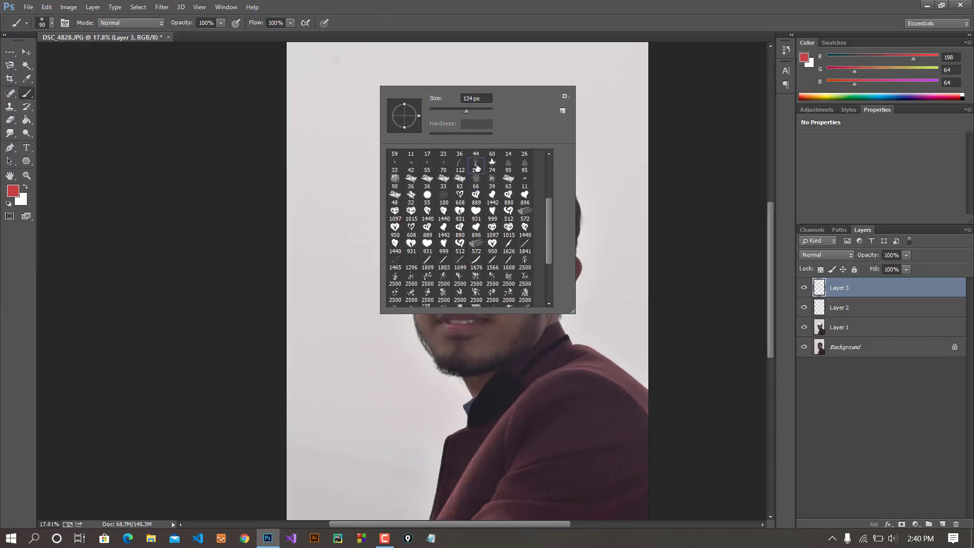
click(518, 15)
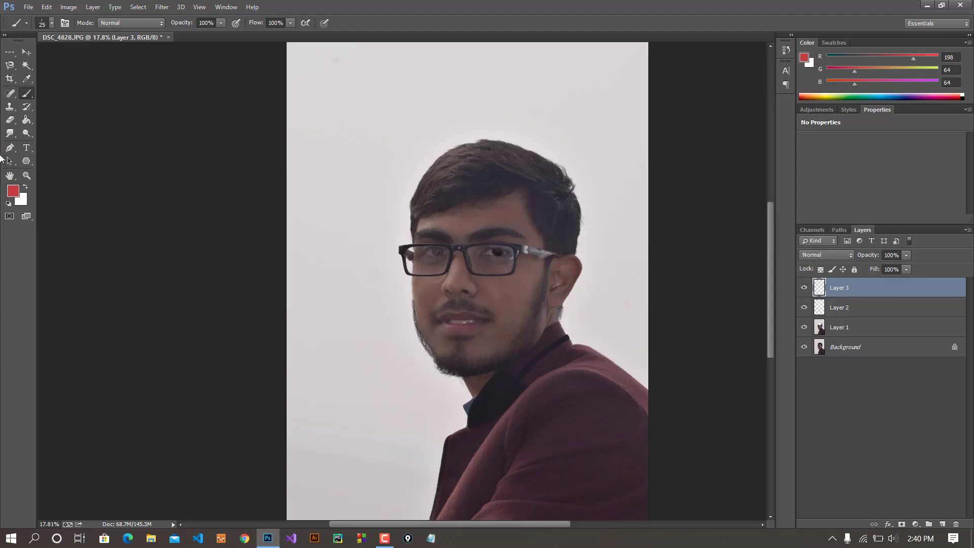
Set the foreground to bright green #00ff24 and paint grass across the lower portrait
click(13, 192)
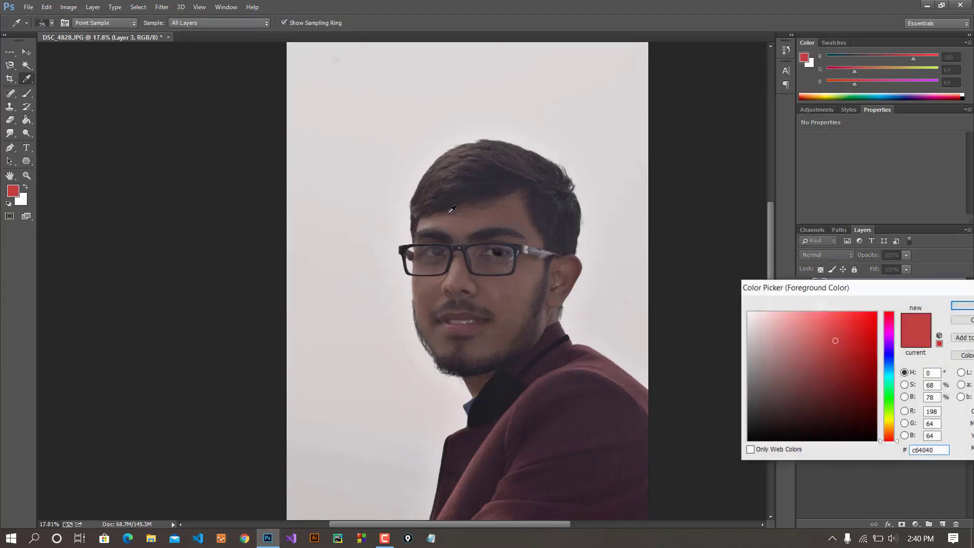
drag(887, 376, 888, 395)
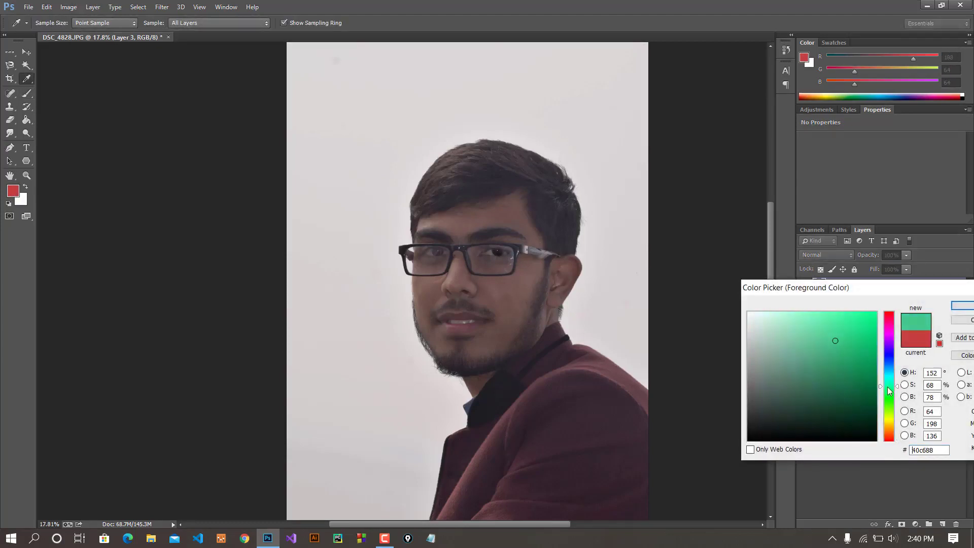
drag(866, 326, 917, 307)
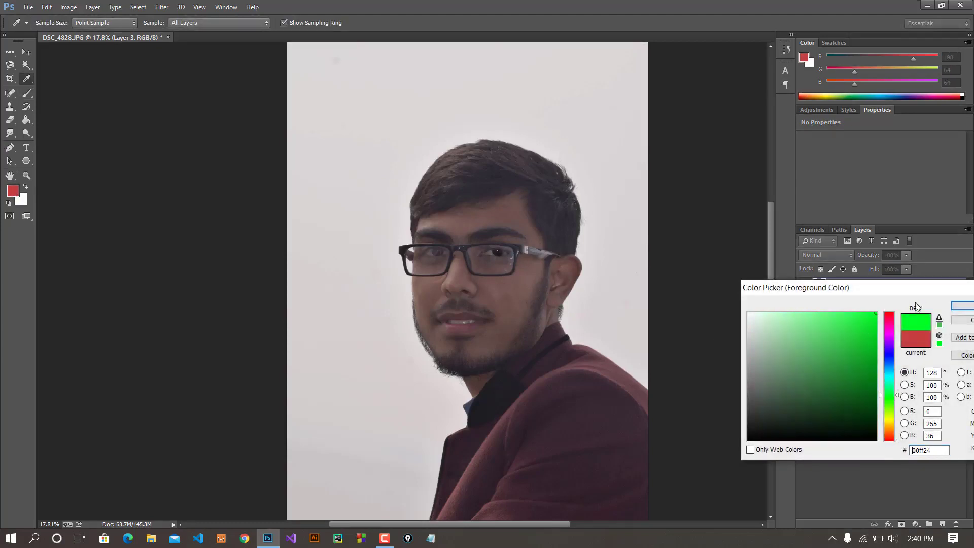
click(964, 306)
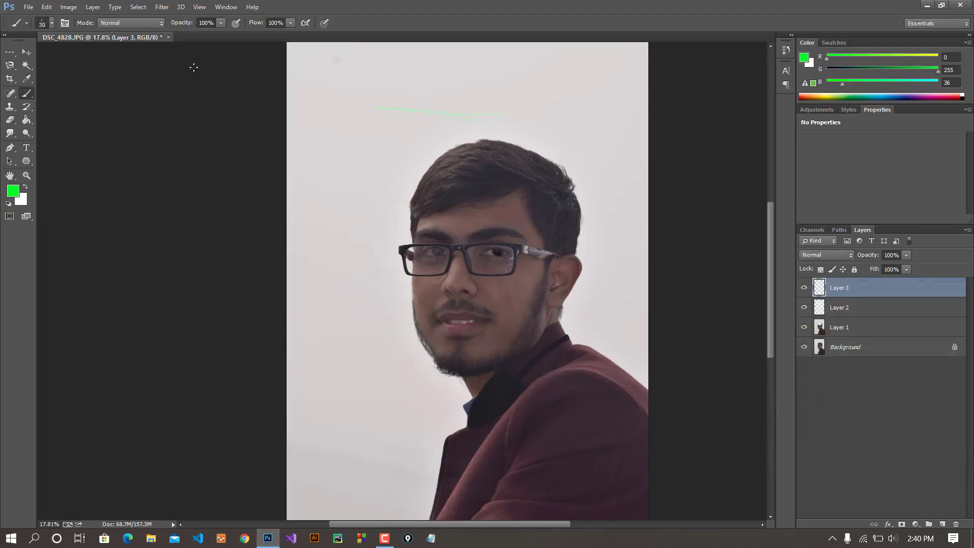
key(bracketright)
key(bracketright)
key(bracketright)
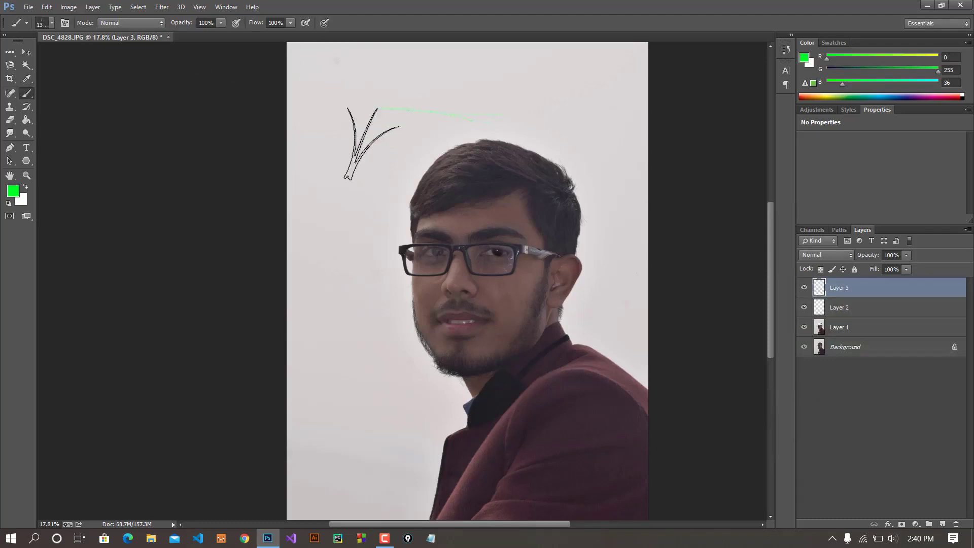
mouse_move(332, 441)
mouse_down()
mouse_move(413, 435)
mouse_move(326, 374)
mouse_move(445, 385)
mouse_move(326, 351)
mouse_move(327, 329)
mouse_move(337, 402)
mouse_move(439, 439)
mouse_move(305, 435)
mouse_move(322, 396)
mouse_move(395, 426)
mouse_move(487, 324)
mouse_up()
drag(646, 304, 507, 365)
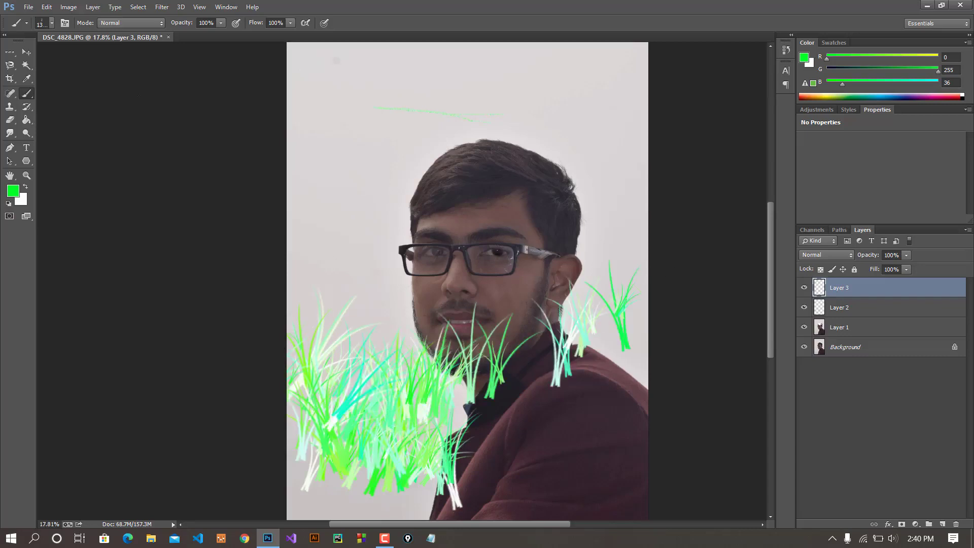
Try a soft round zero-hardness brush at the top, undo the blob, and shrink the brush
right_click(28, 96)
click(54, 93)
click(50, 23)
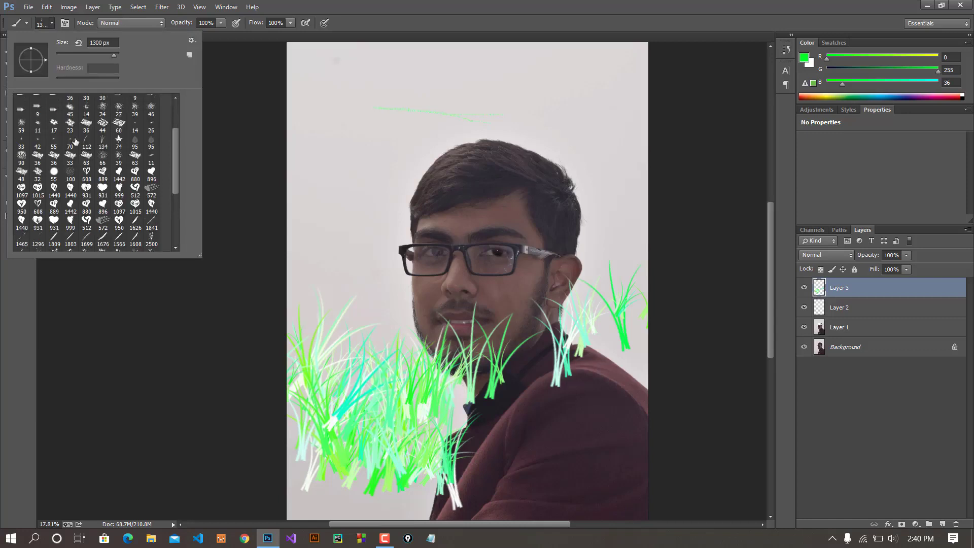
scroll(75, 141, up, 3)
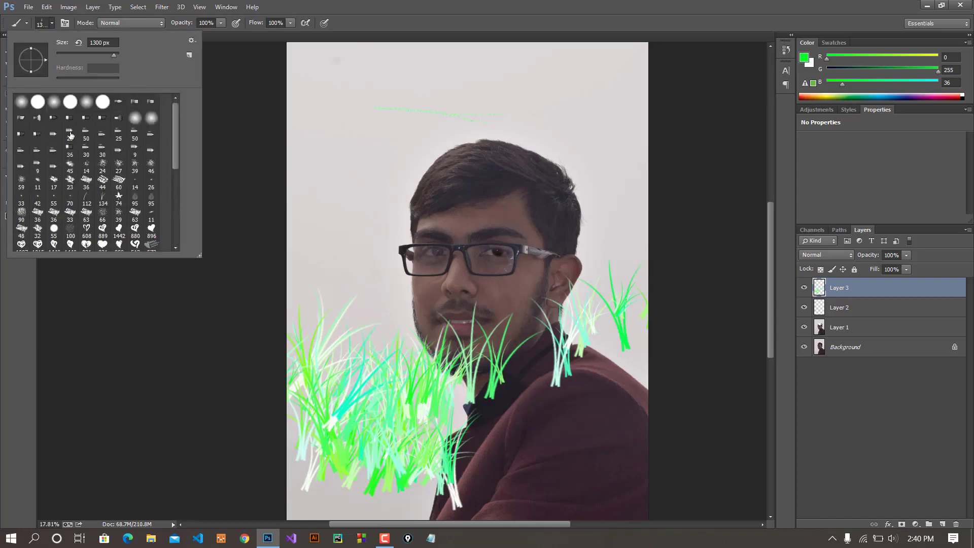
click(21, 105)
click(22, 105)
click(486, 4)
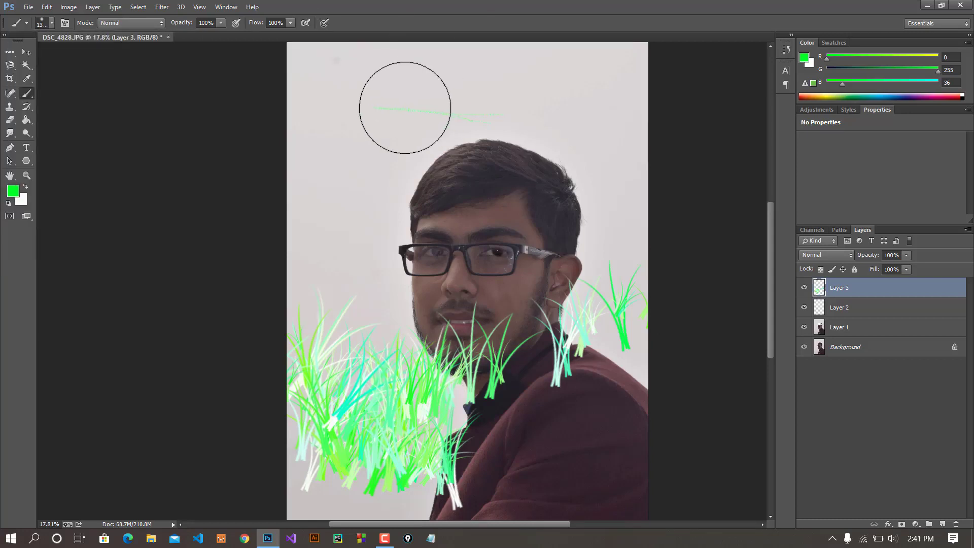
key(bracketleft)
key(bracketleft)
key(bracketleft)
drag(404, 83, 555, 98)
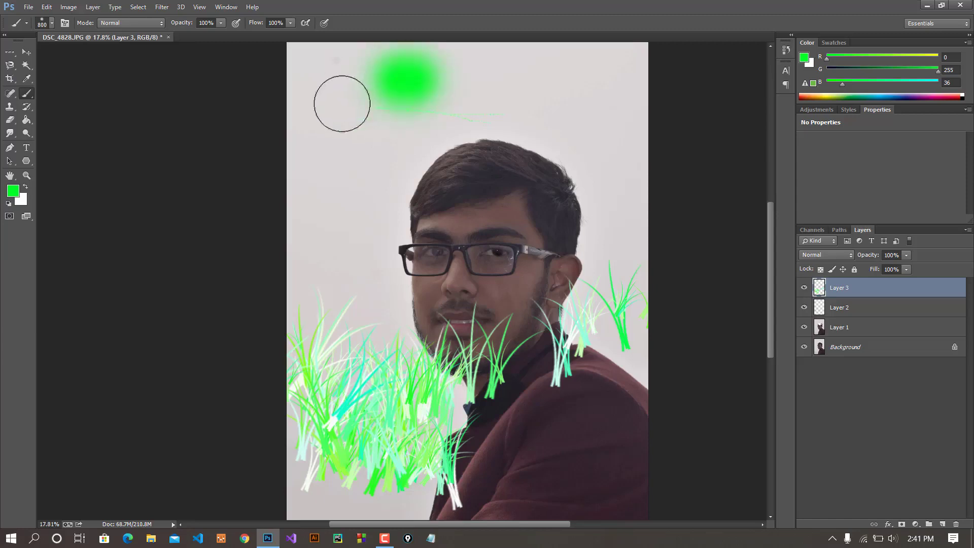
key(ctrl+z)
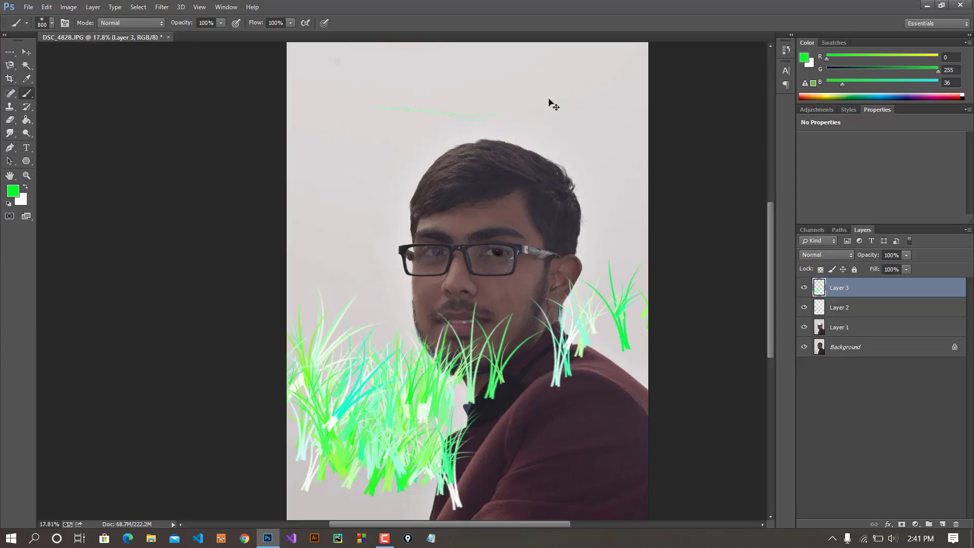
key(bracketleft)
key(bracketleft)
key(bracketleft)
Pick a darker green foreground, test a stroke at the top left, and undo it
key(i)
click(804, 57)
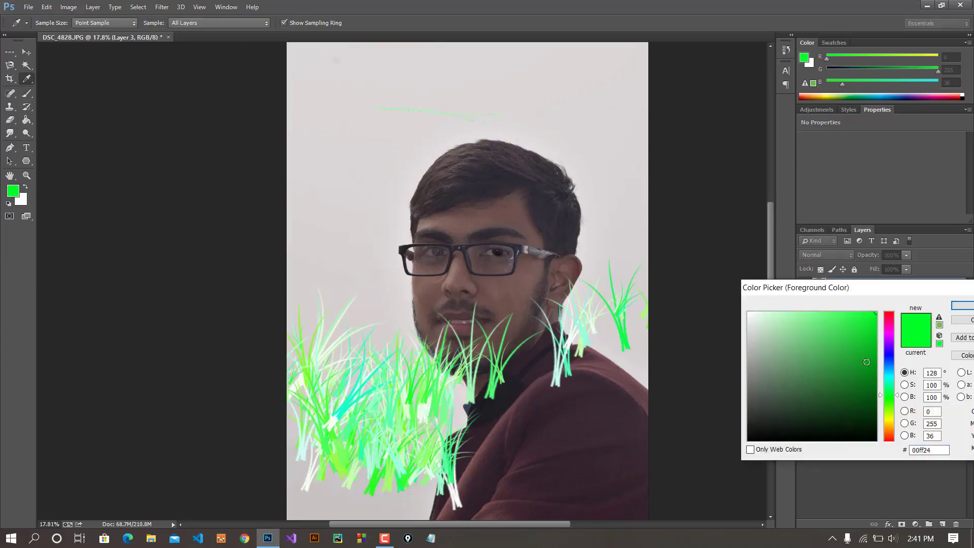
click(939, 327)
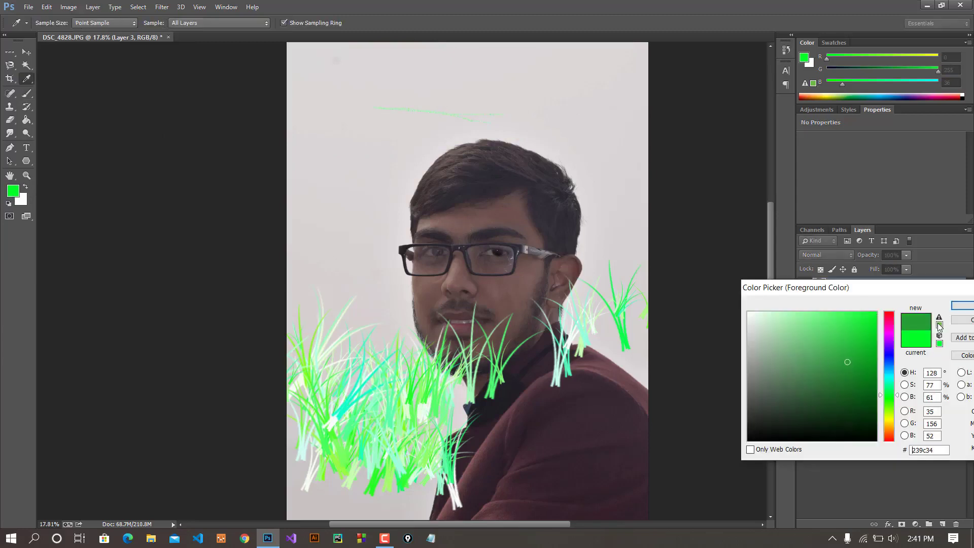
click(962, 306)
key(b)
mouse_move(408, 88)
mouse_down()
mouse_move(370, 97)
mouse_move(403, 125)
mouse_up()
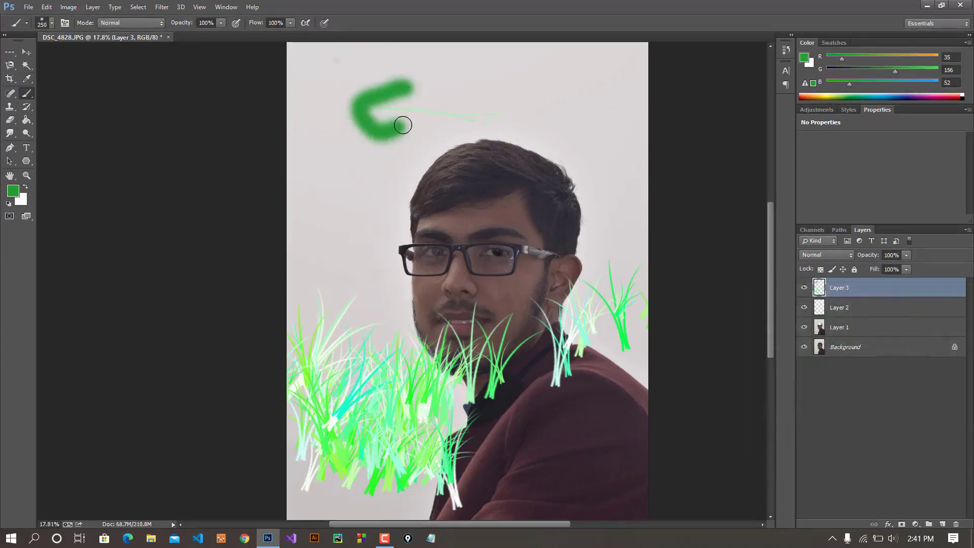
key(ctrl+z)
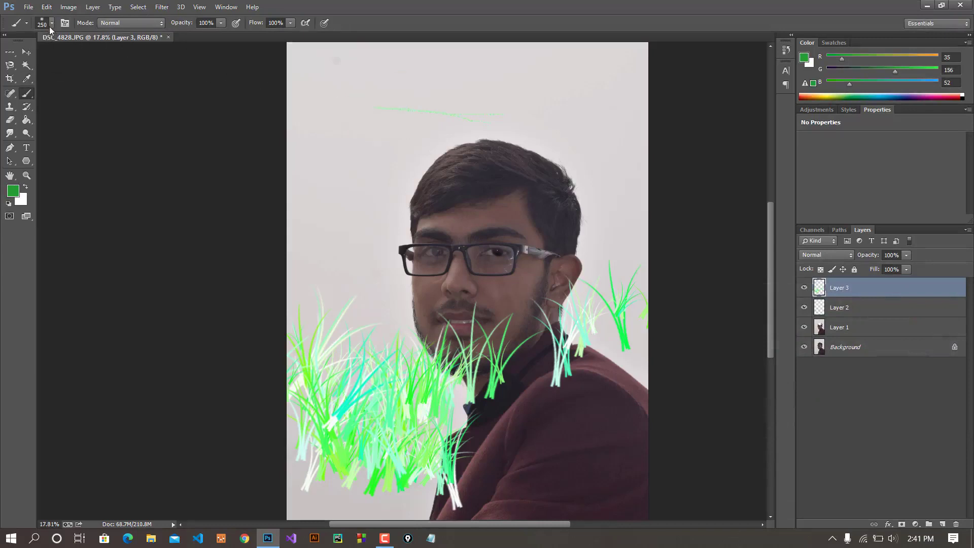
click(51, 24)
Choose the large 931 heart-shaped brush preset
scroll(127, 153, down, 2)
scroll(128, 173, down, 2)
scroll(129, 189, down, 2)
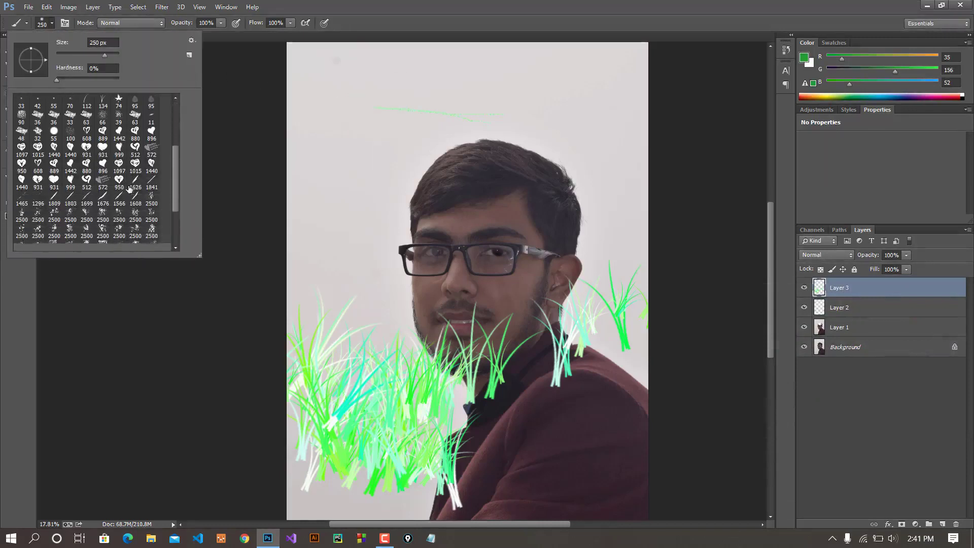
scroll(130, 193, down, 1)
scroll(129, 222, down, 1)
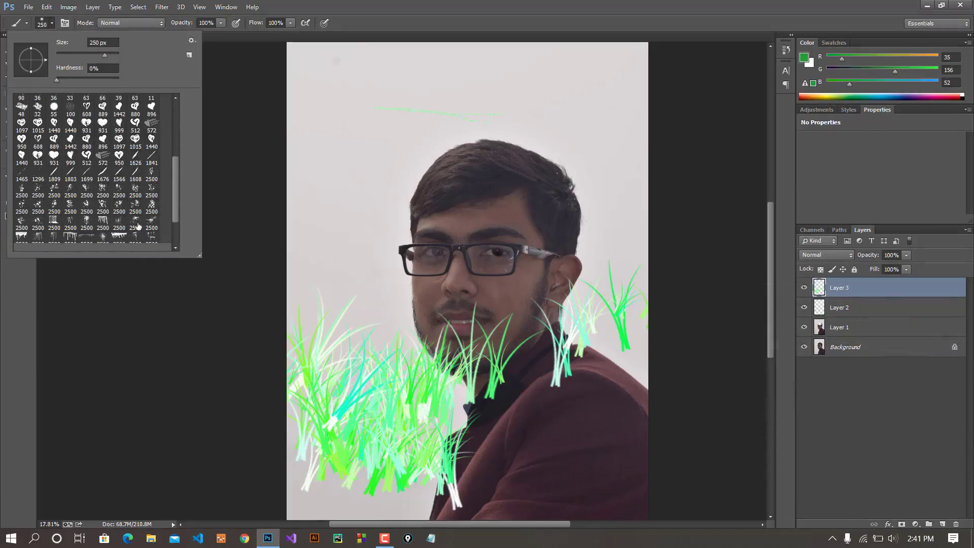
scroll(124, 216, down, 1)
scroll(90, 201, down, 2)
scroll(128, 171, up, 2)
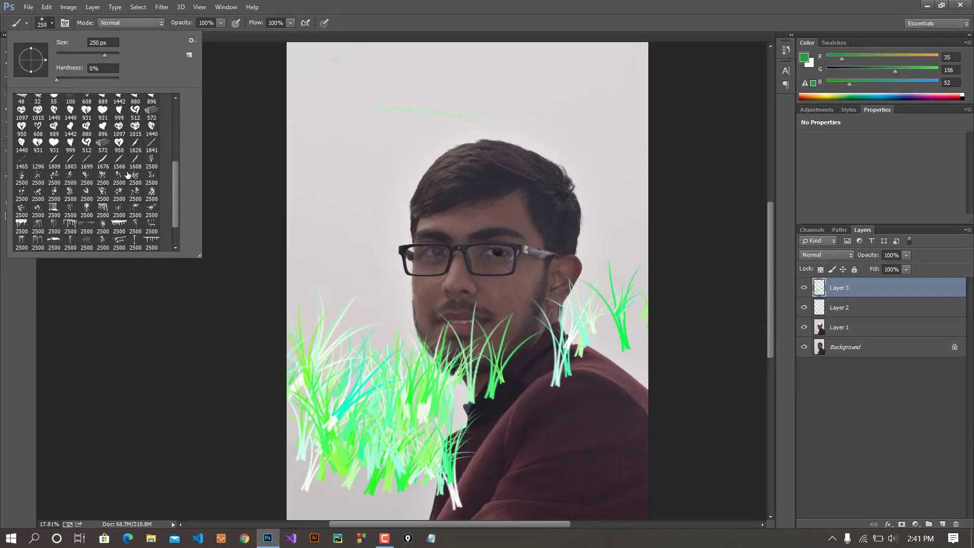
click(81, 111)
click(322, 4)
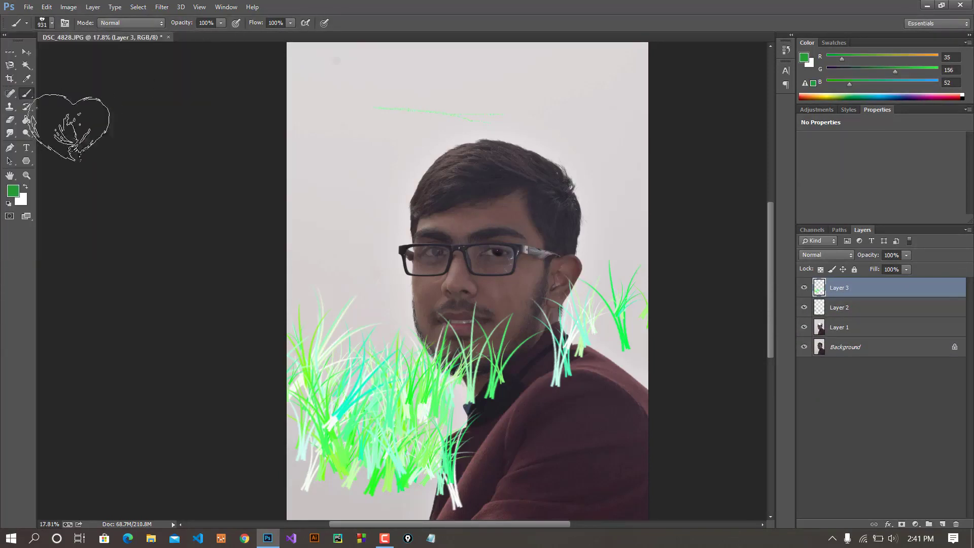
Set the foreground to hot pink #f2005b, stamp trial hearts, and undo them
click(15, 195)
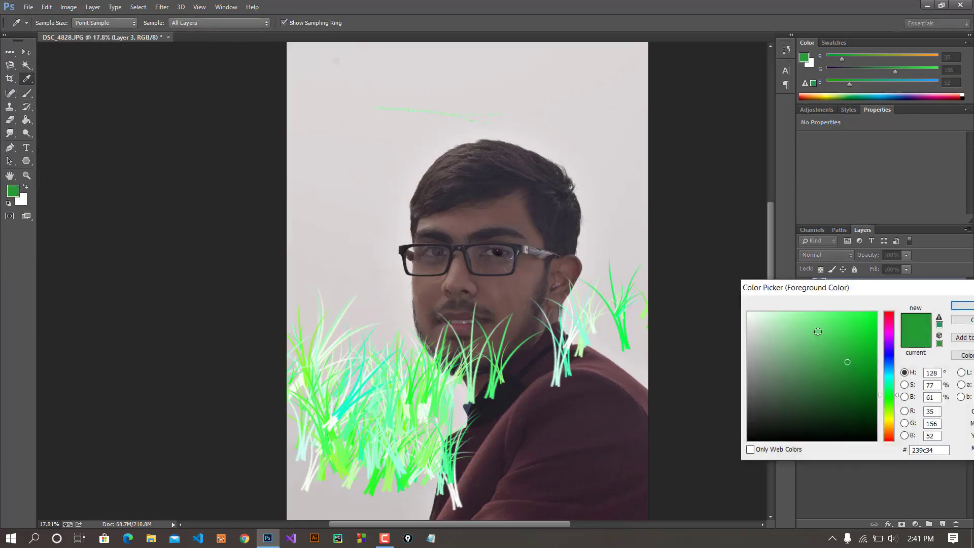
click(886, 319)
click(877, 319)
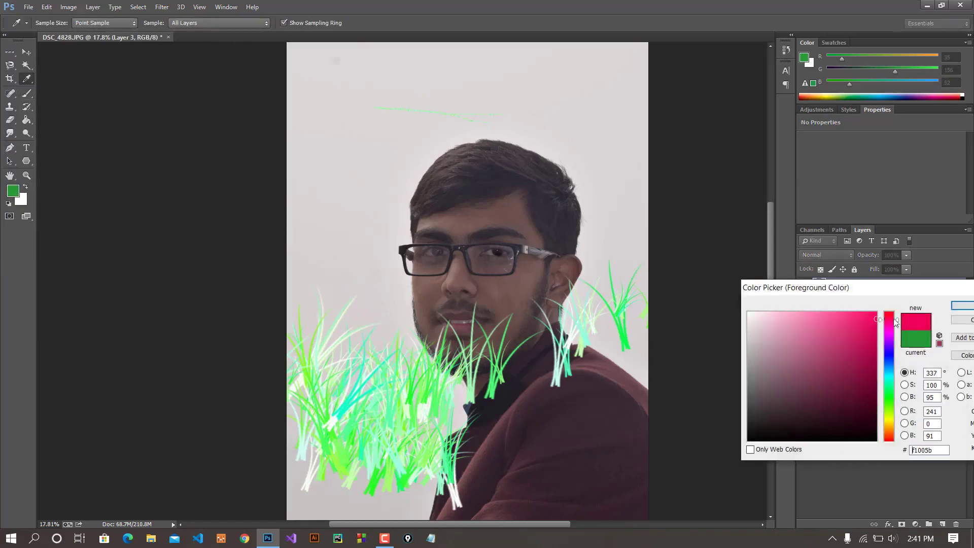
click(967, 311)
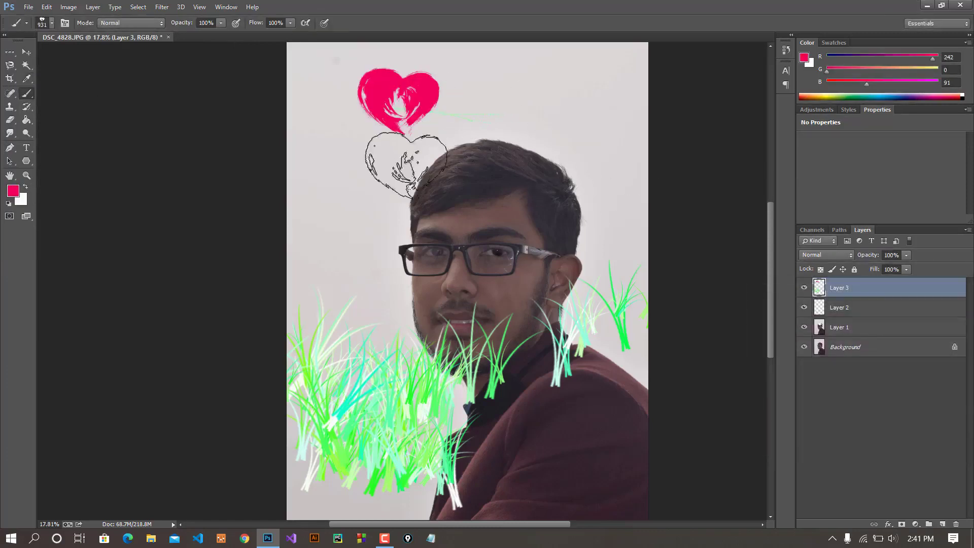
scroll(464, 211, up, 2)
scroll(464, 211, up, 2)
click(525, 137)
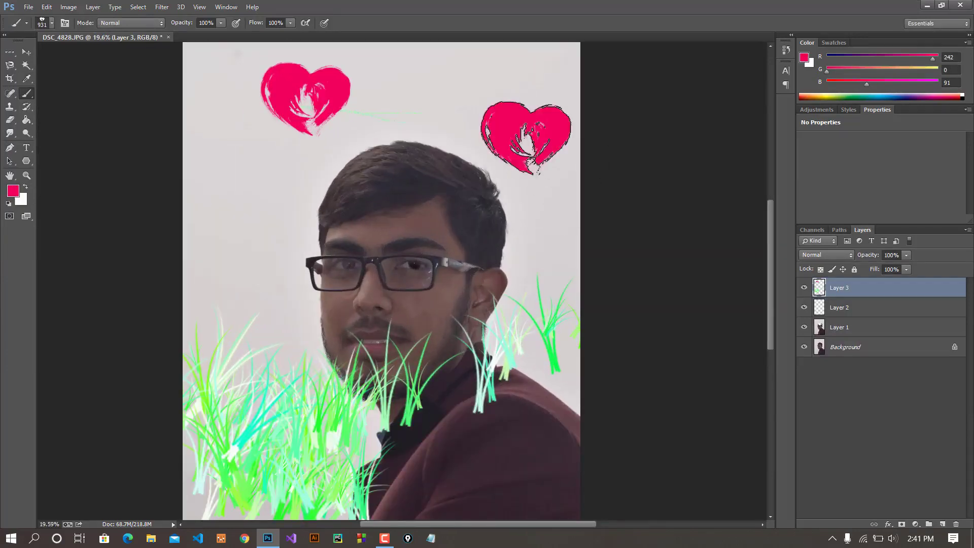
click(234, 228)
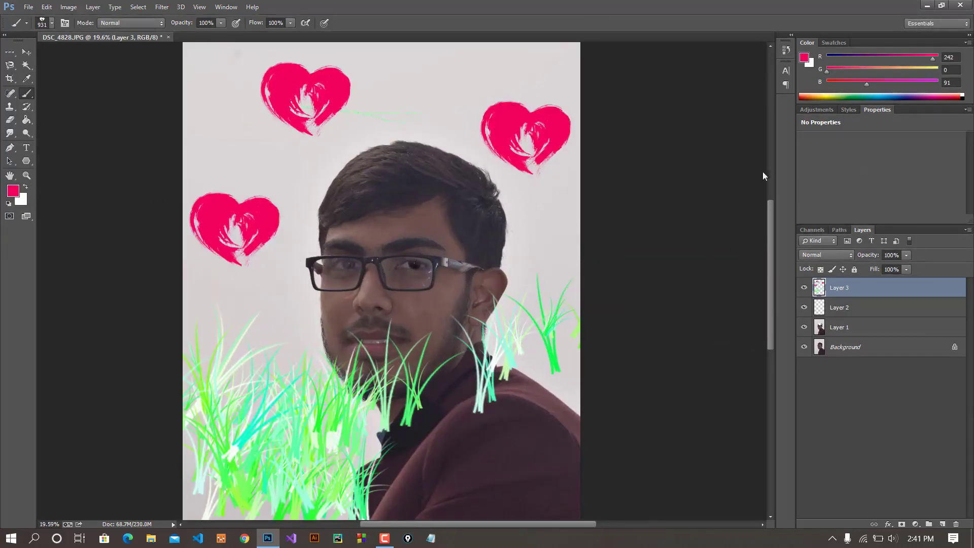
key(ctrl+alt+z)
key(ctrl+alt+z)
key(ctrl+alt+z)
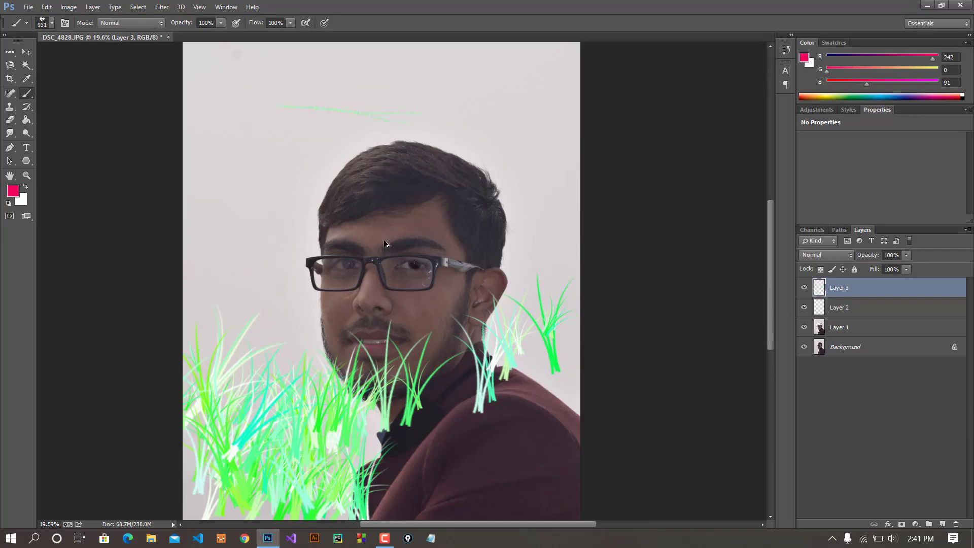
scroll(117, 198, up, 1)
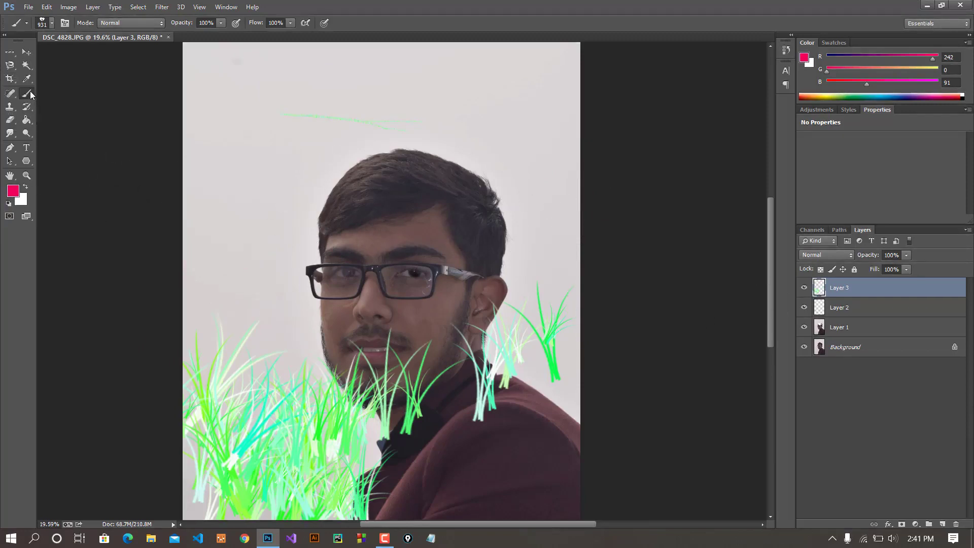
right_click(26, 94)
click(60, 103)
drag(288, 127, 246, 152)
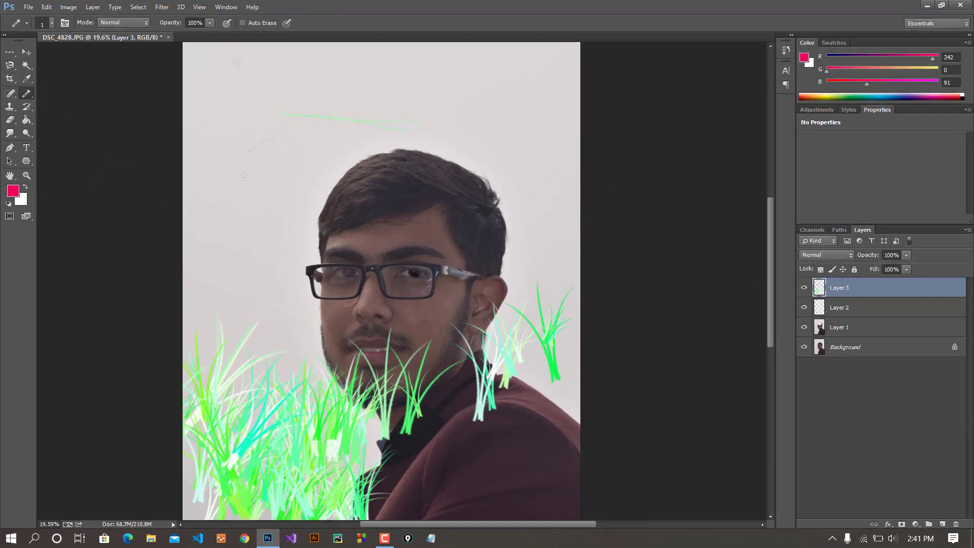
key(ctrl+alt+z)
right_click(26, 94)
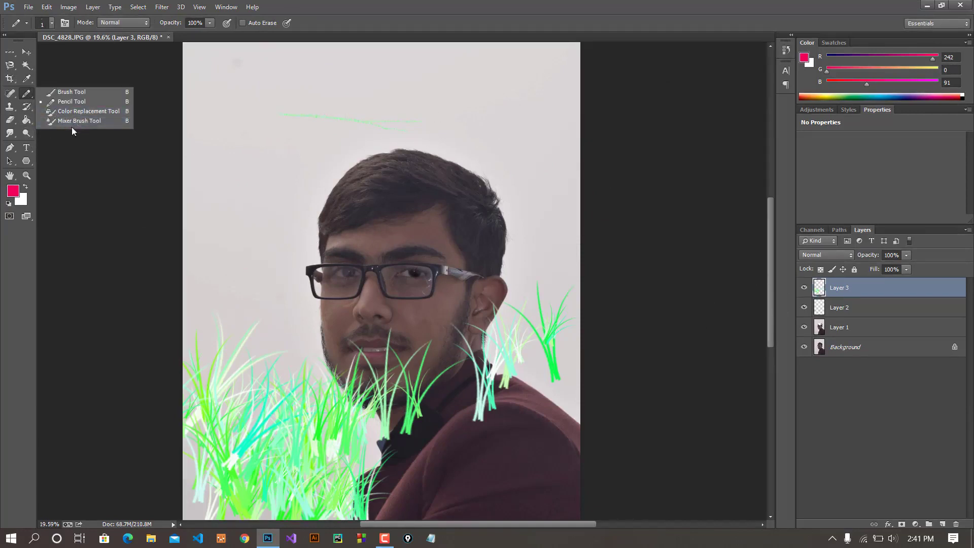
click(66, 120)
scroll(557, 222, up, 2)
scroll(558, 222, up, 1)
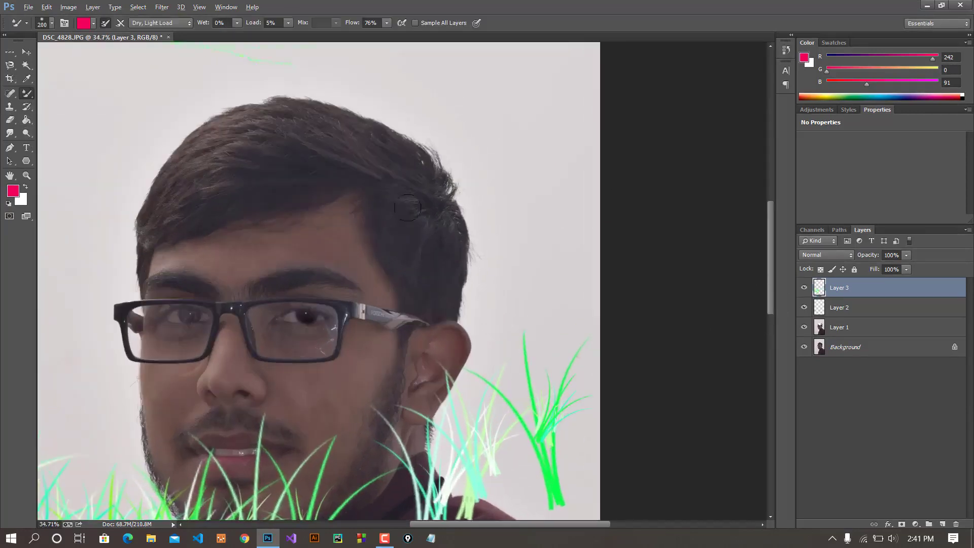
drag(365, 194, 256, 217)
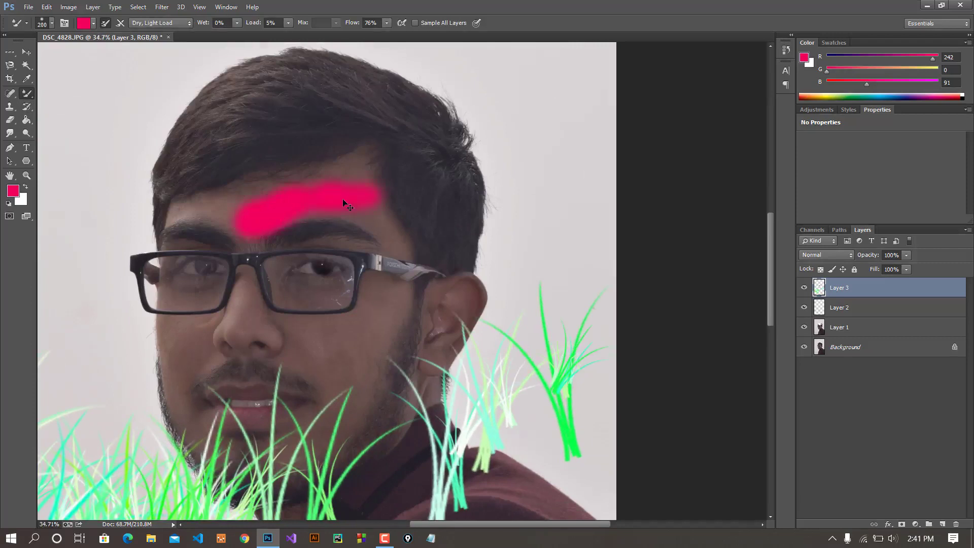
key(ctrl+z)
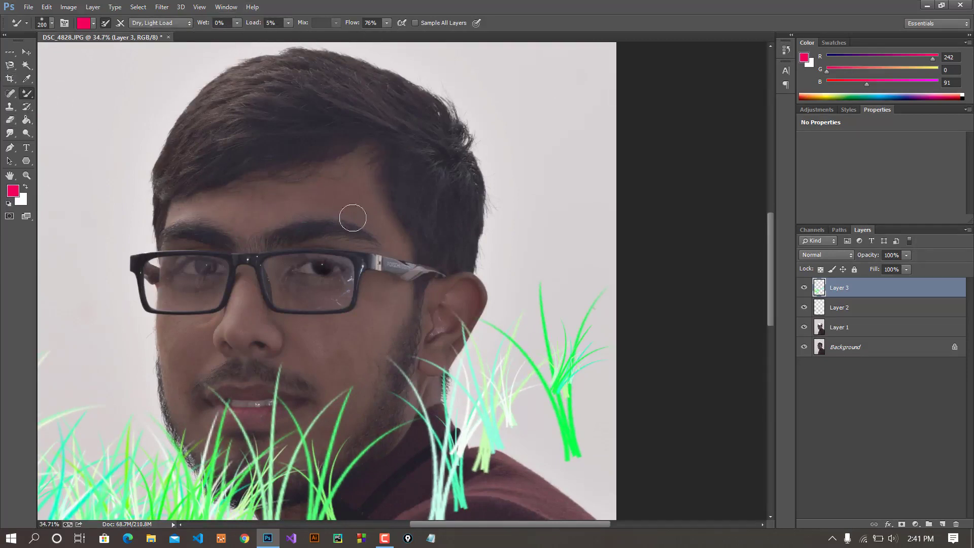
scroll(203, 162, down, 2)
scroll(66, 106, down, 2)
right_click(27, 97)
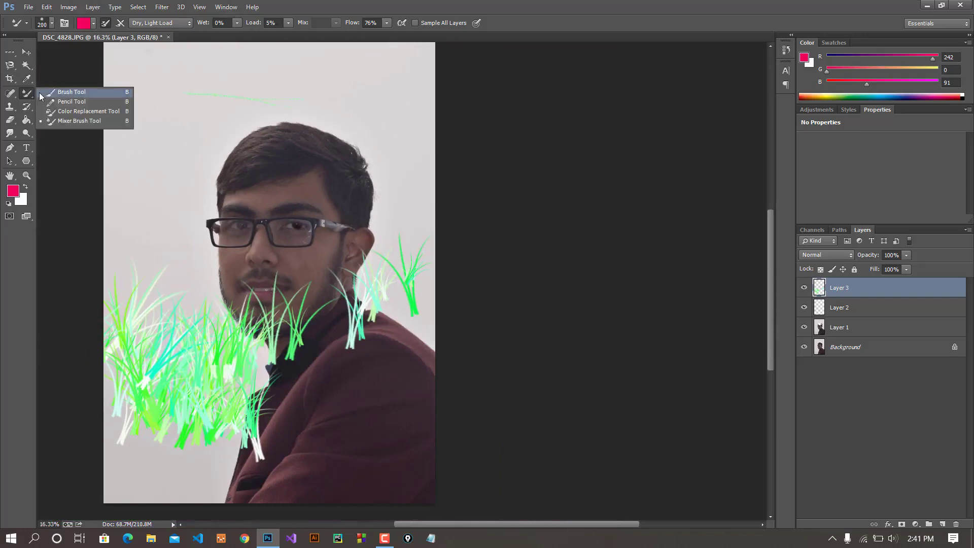
click(46, 94)
Take the Clone Stamp Tool, zoom into the hairline, then target Layer 1 and Background
right_click(11, 114)
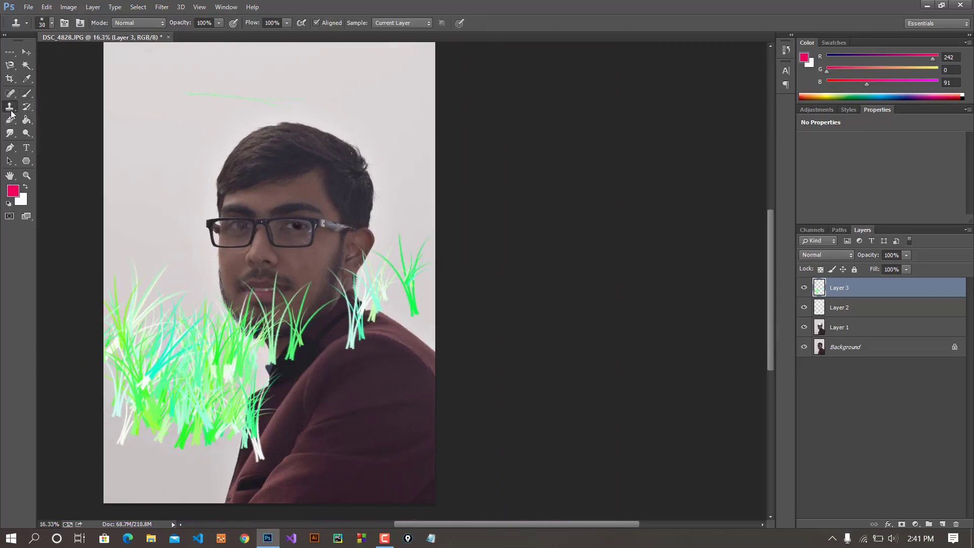
click(59, 108)
scroll(295, 187, up, 2)
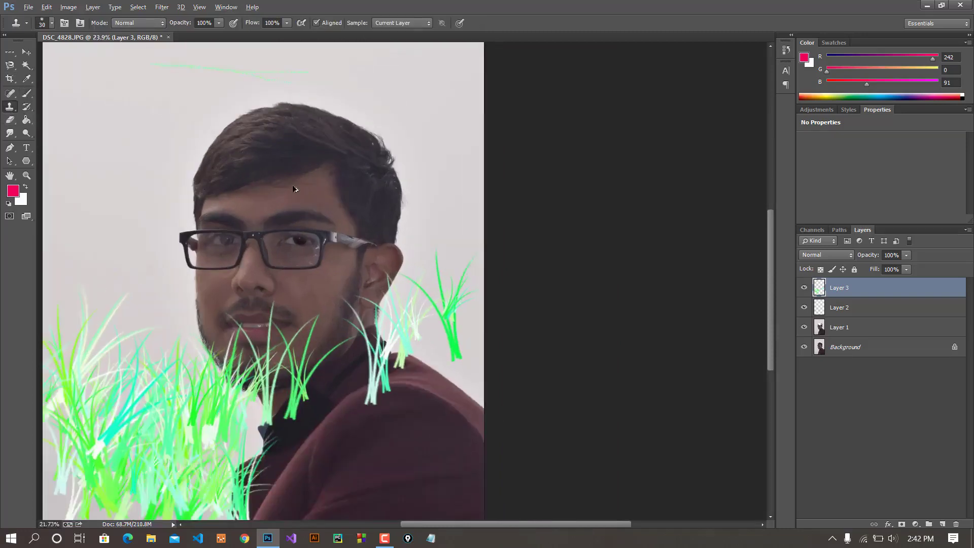
scroll(295, 187, up, 2)
scroll(295, 186, up, 1)
scroll(351, 182, up, 1)
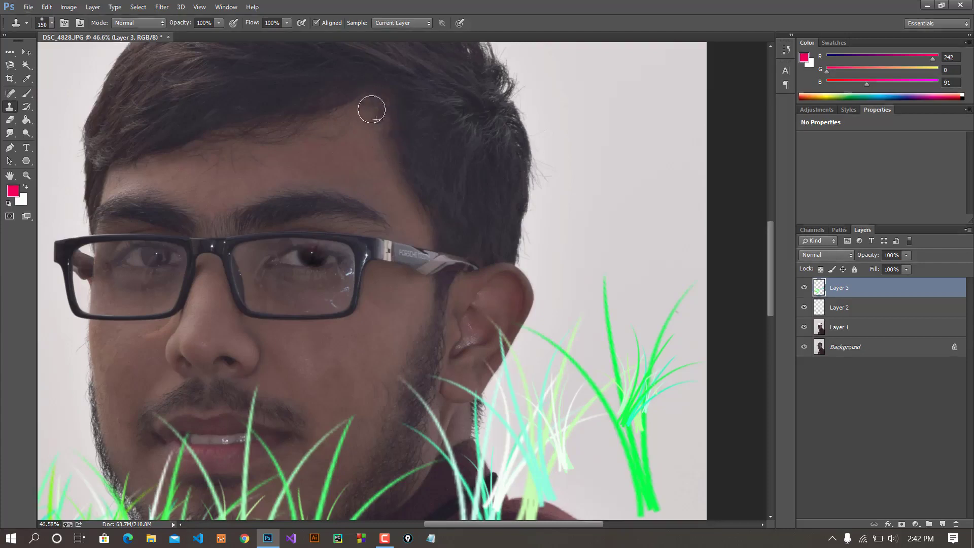
drag(370, 106, 383, 97)
click(878, 331)
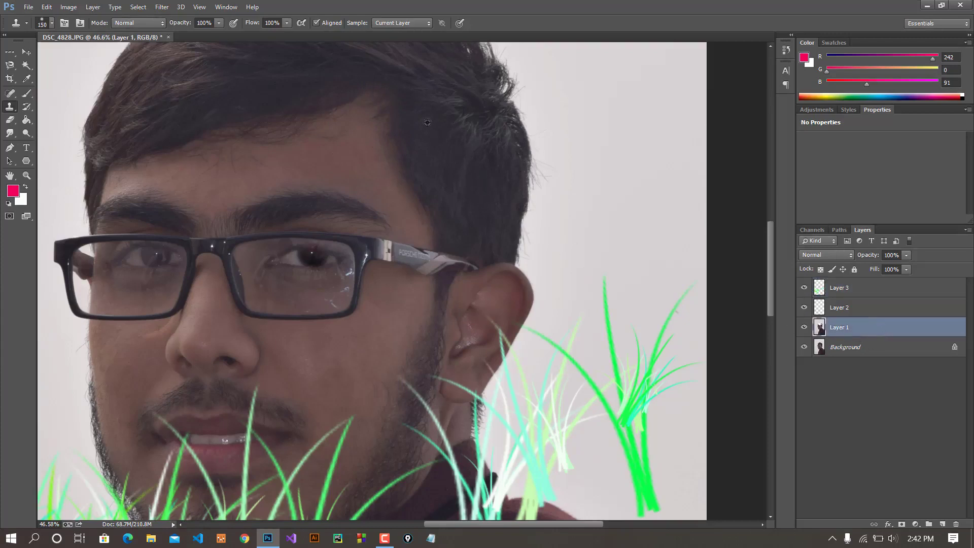
scroll(419, 121, up, 2)
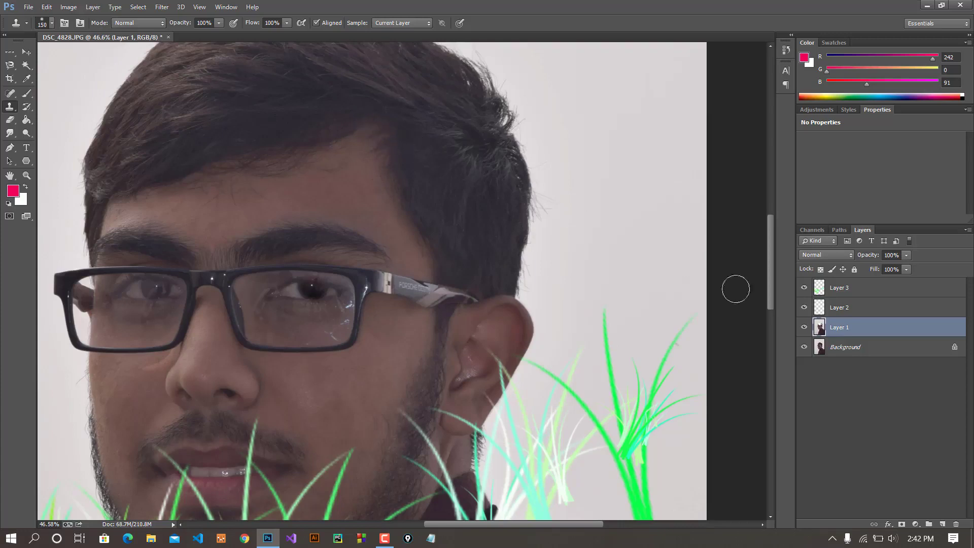
click(843, 349)
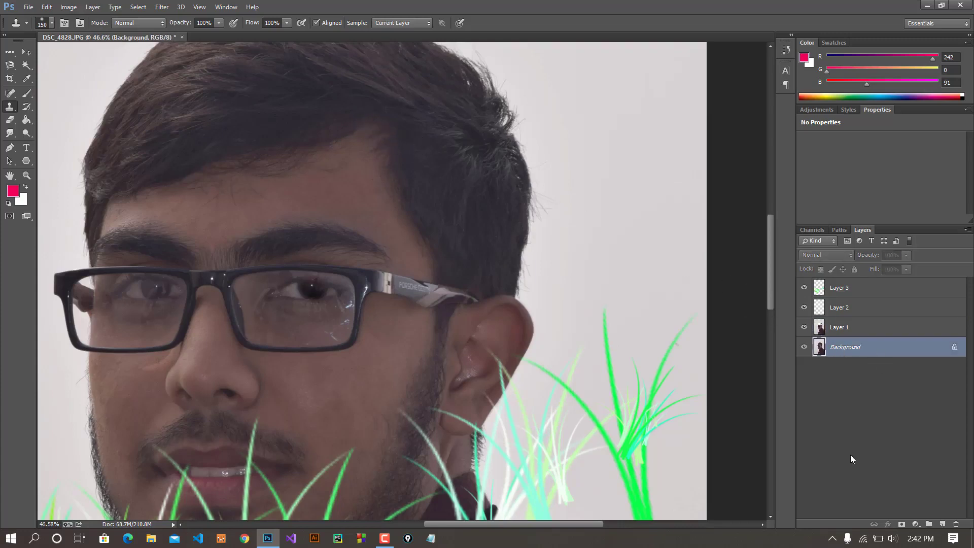
Duplicate the Background layer and delete the three grass layers, Layers 1–3
key(ctrl+j)
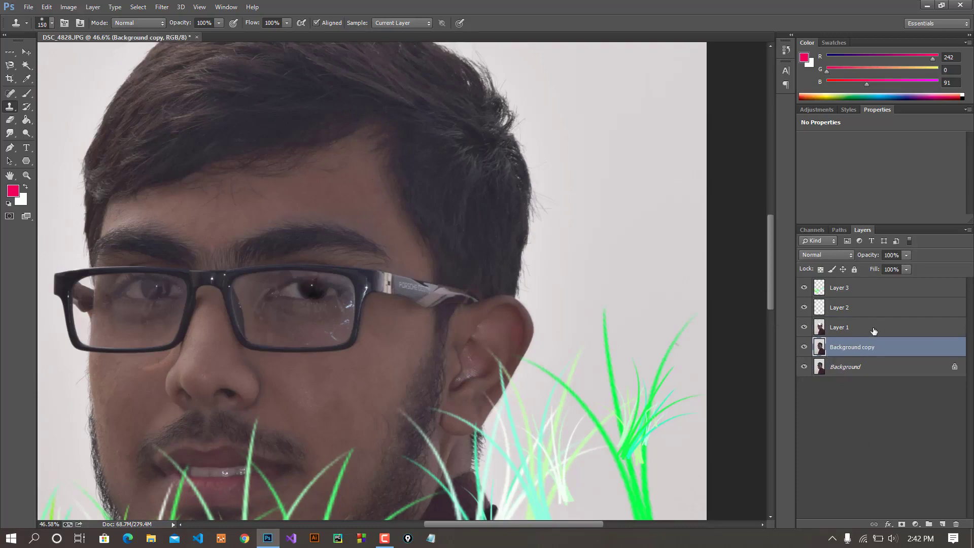
click(874, 331)
shift+click(861, 291)
key(Delete)
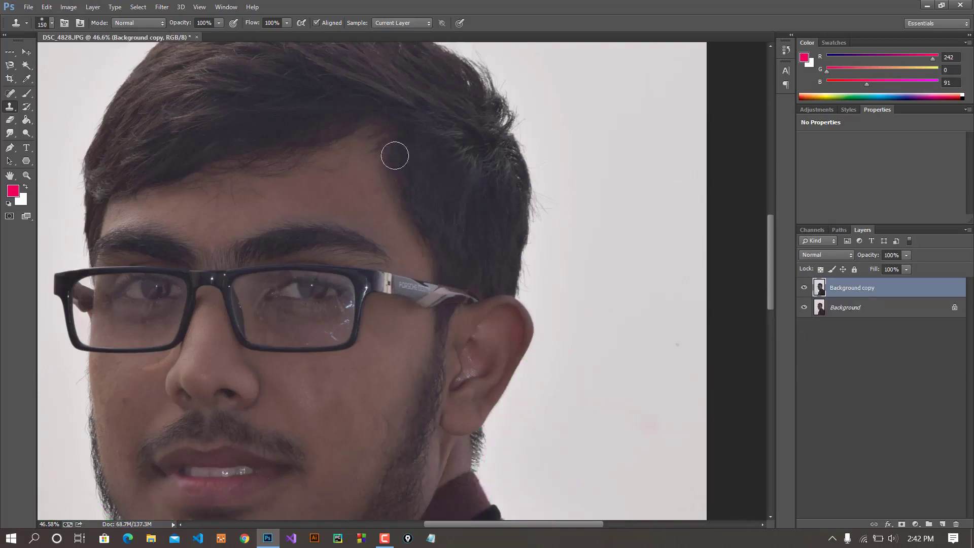
Clone-stamp hair texture along the forehead hairline to fill the light skin gap
drag(394, 152, 344, 137)
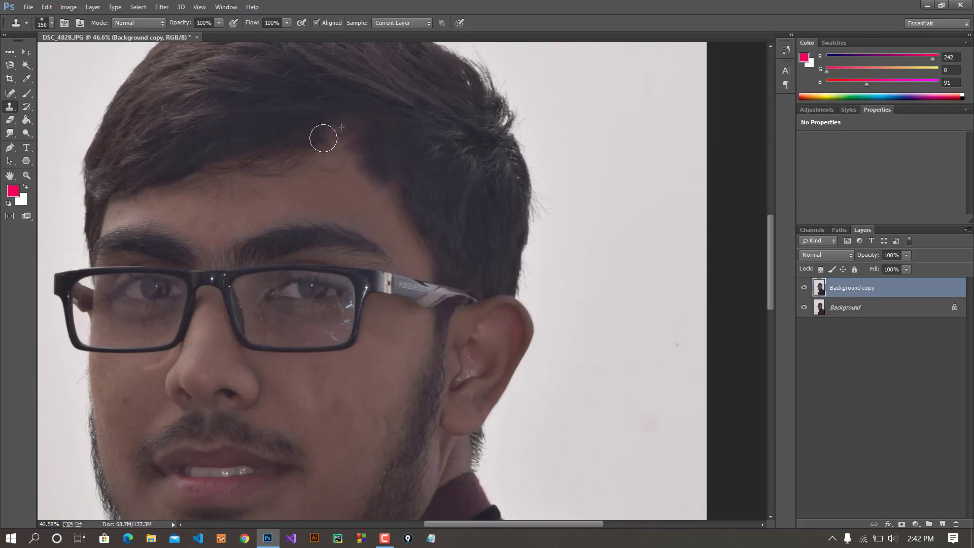
drag(322, 137, 402, 147)
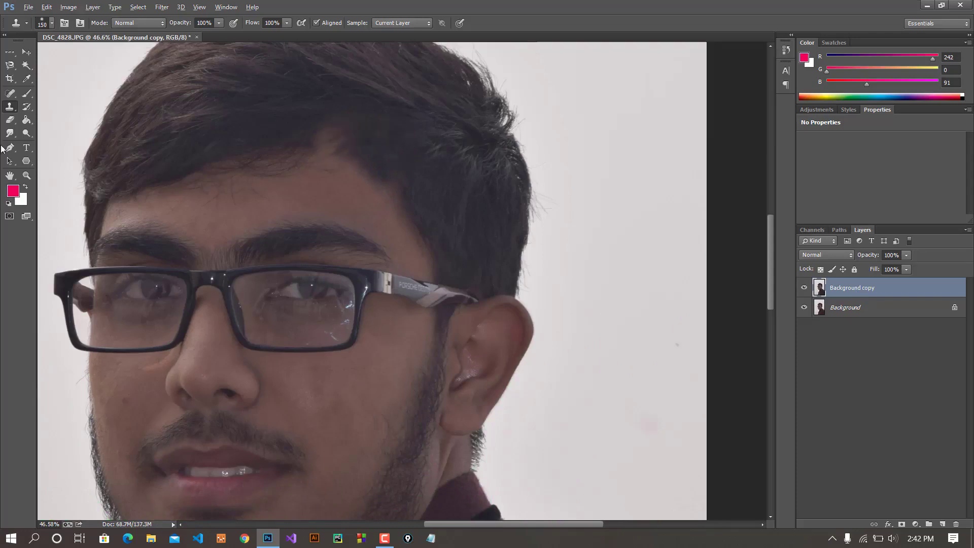
right_click(9, 106)
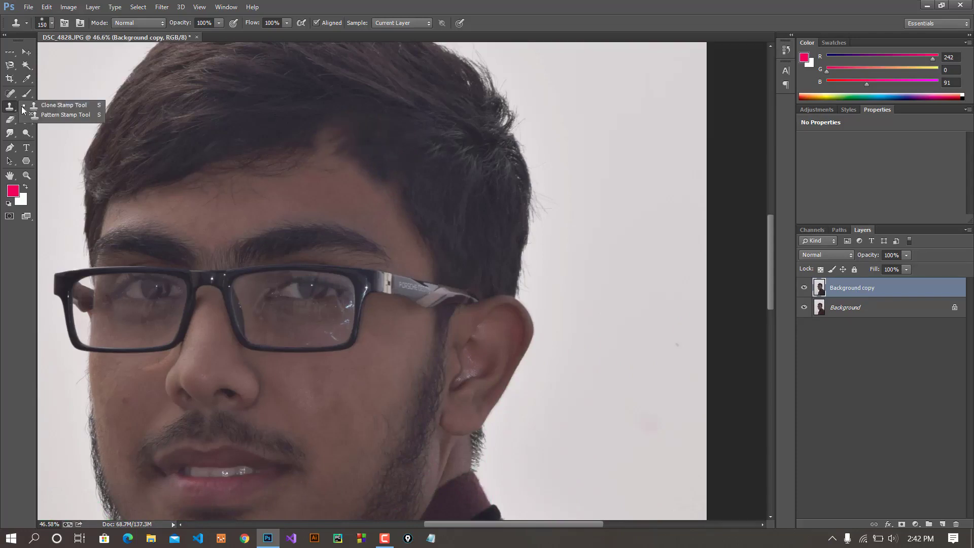
click(63, 107)
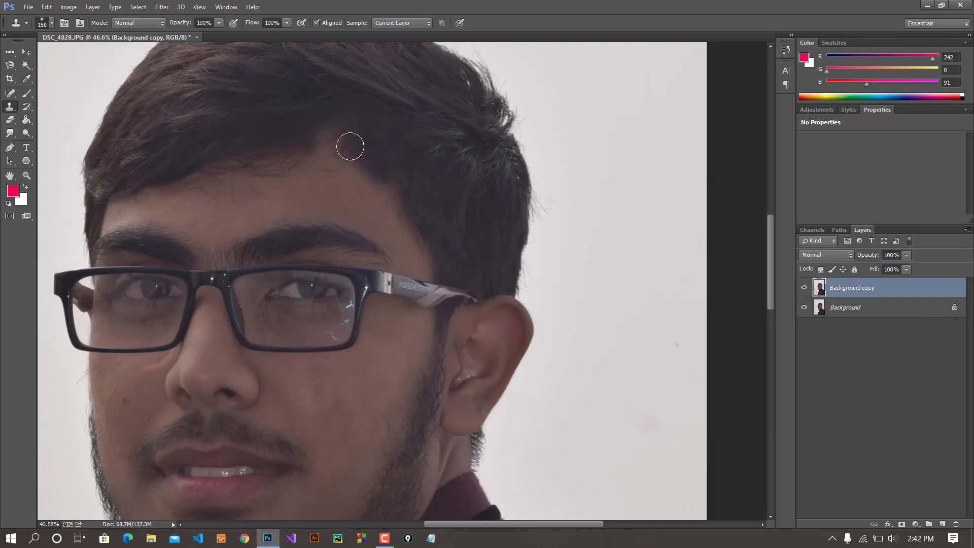
drag(348, 145, 324, 137)
drag(9, 108, 34, 109)
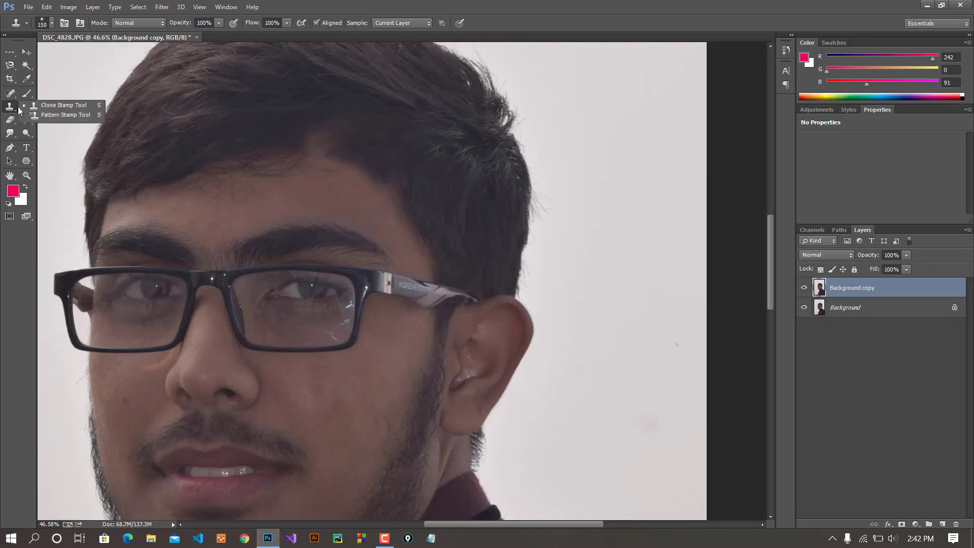
click(31, 106)
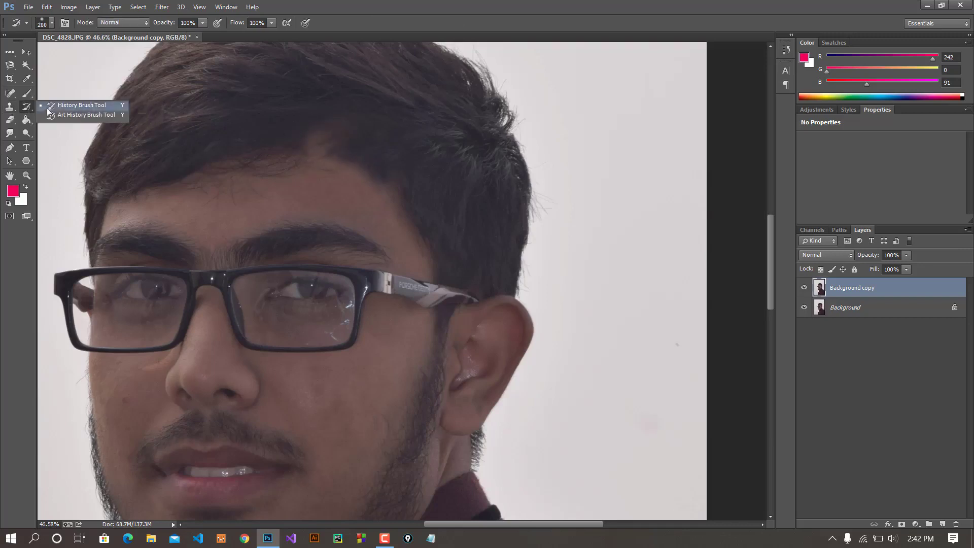
Fit the photo in view and stamp a pink heart above the head
click(28, 95)
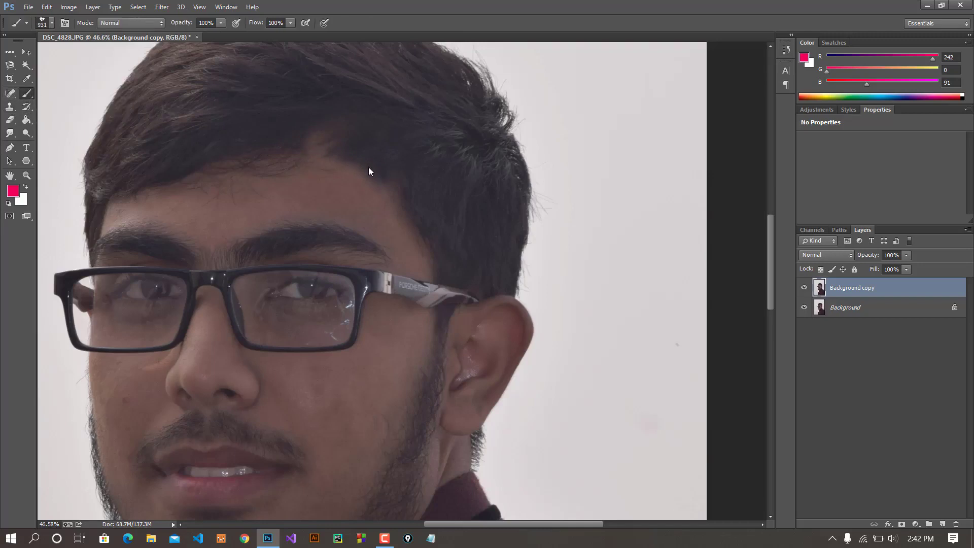
scroll(61, 66, right, 2)
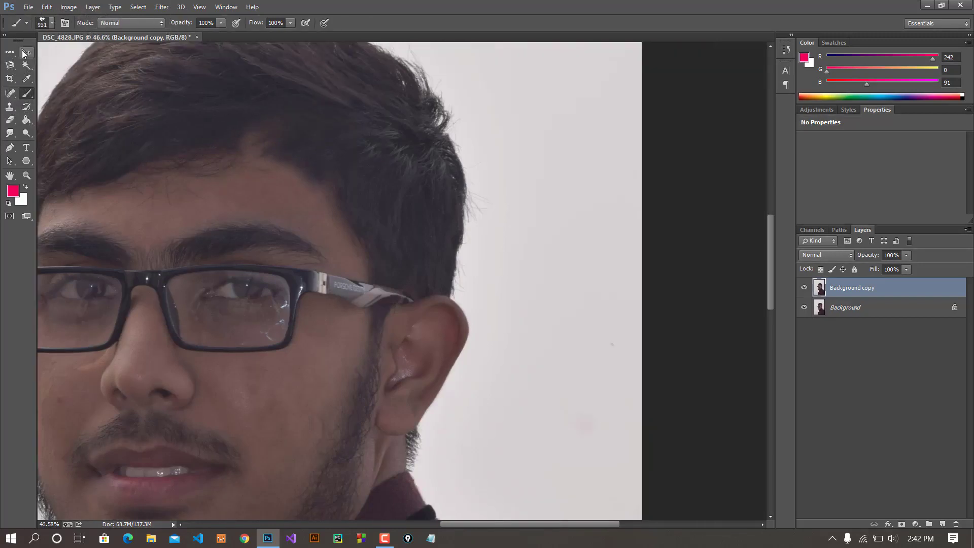
click(24, 53)
key(ctrl+0)
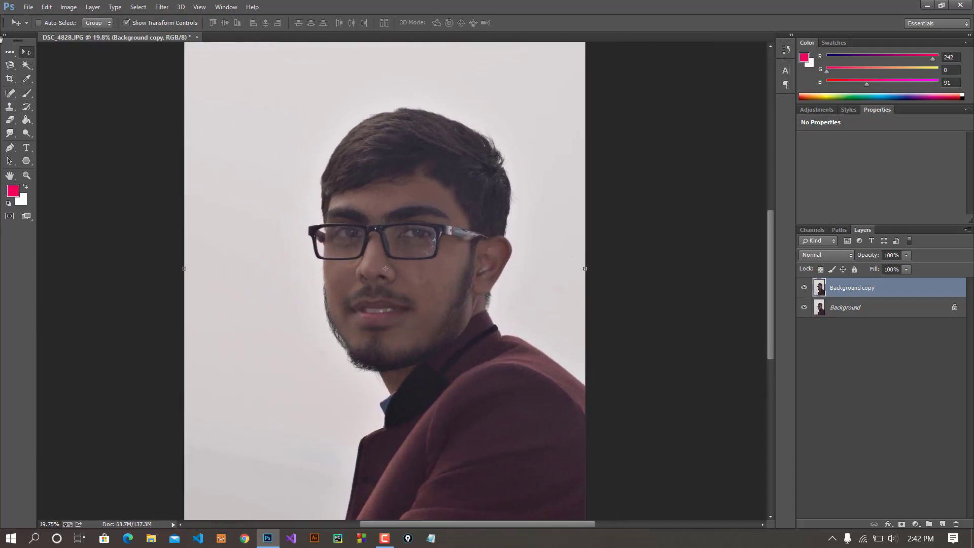
click(31, 93)
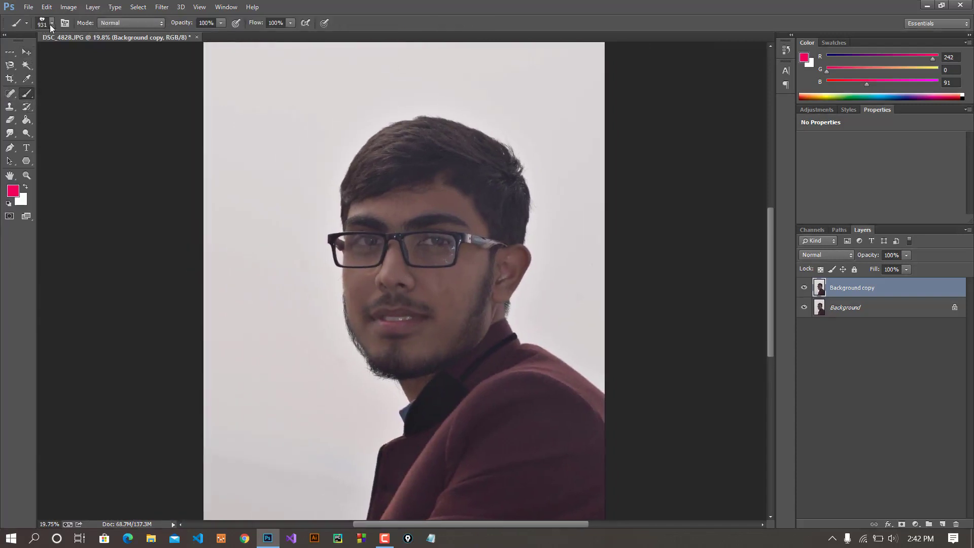
click(301, 126)
click(28, 55)
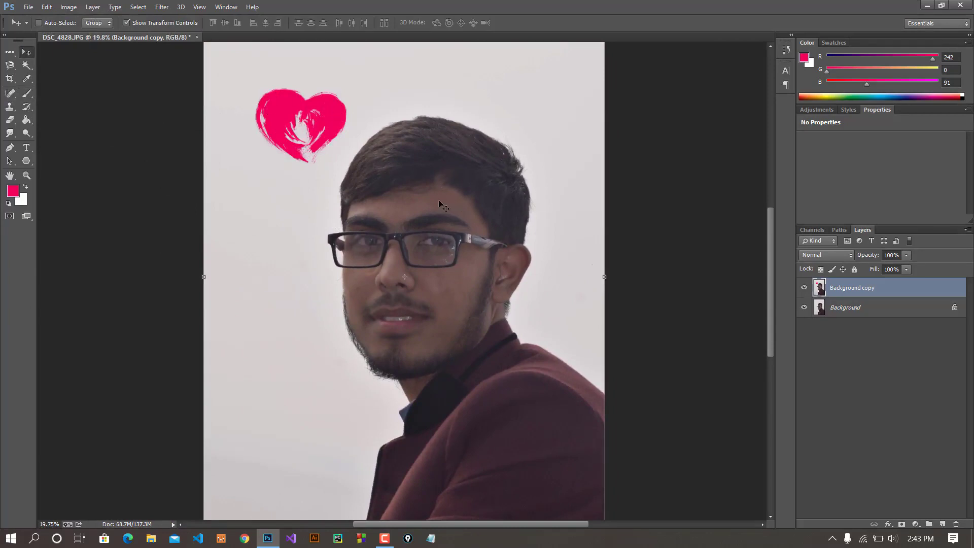
Hide the Background layer, erase a band through the heart, then undo the erasing
click(10, 122)
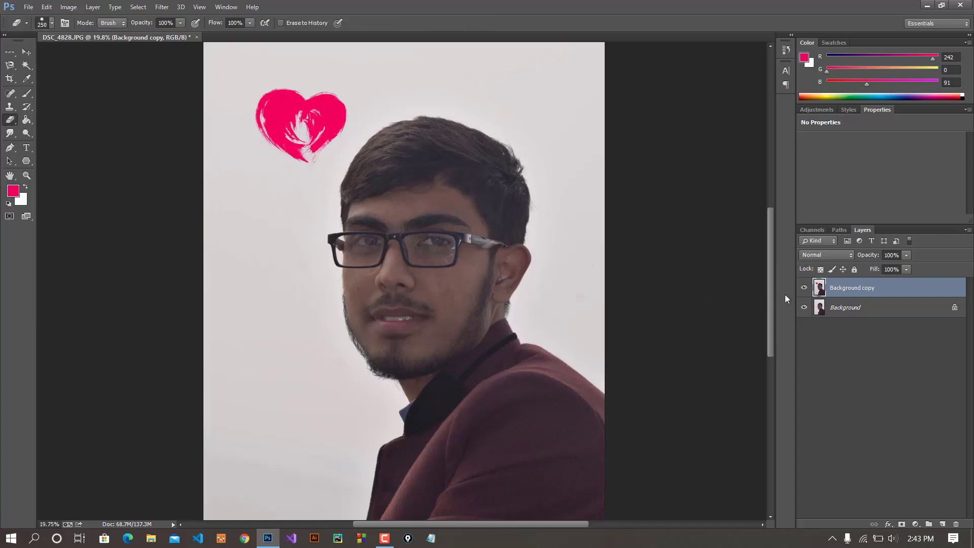
click(804, 308)
key(bracketright)
key(bracketright)
key(bracketright)
mouse_move(244, 117)
mouse_down()
mouse_move(316, 148)
mouse_move(306, 181)
mouse_up()
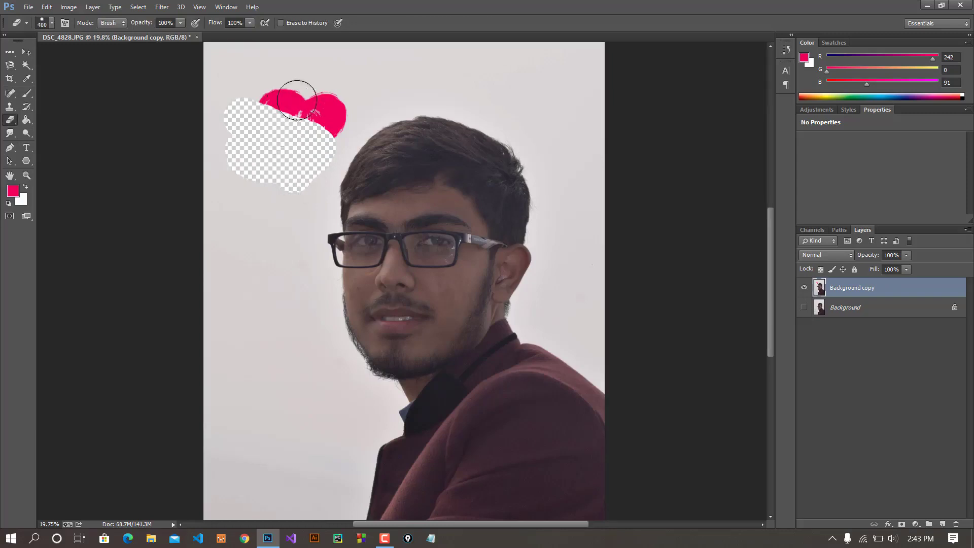
key(ctrl+z)
key(ctrl+z)
key(ctrl+z)
key(ctrl+alt+z)
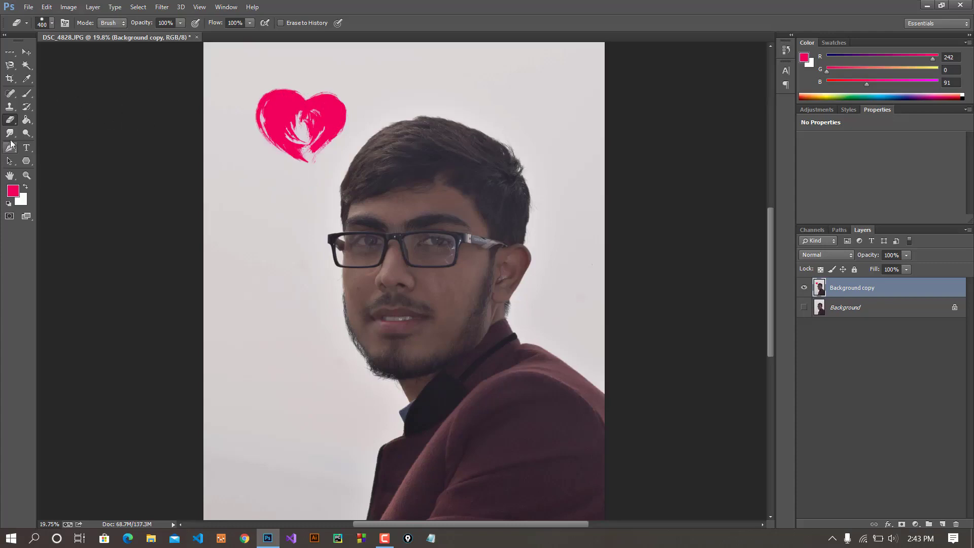
Paint the heart away with an enlarged History Brush, restoring the original photo
click(25, 109)
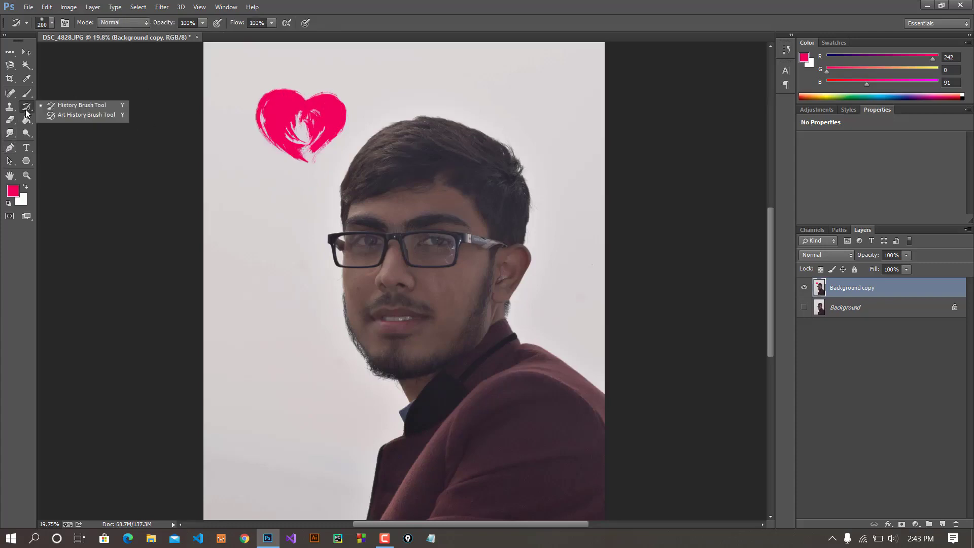
click(63, 109)
drag(320, 163, 350, 136)
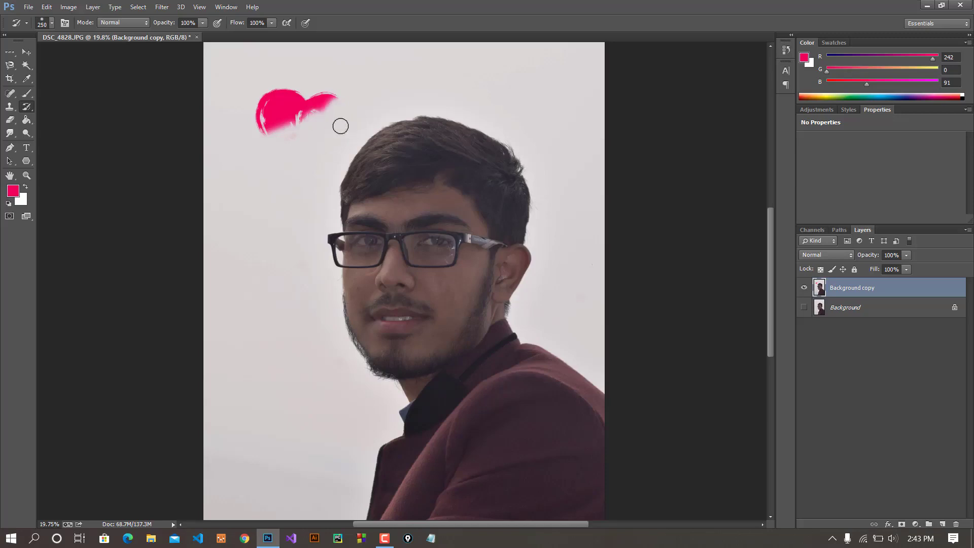
key(bracketright)
key(bracketright)
key(bracketright)
drag(348, 102, 352, 115)
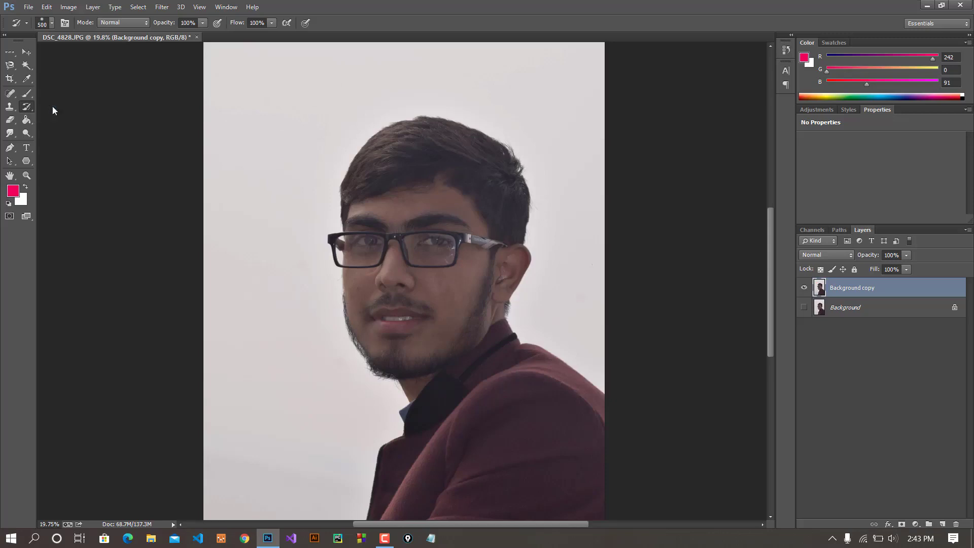
click(10, 120)
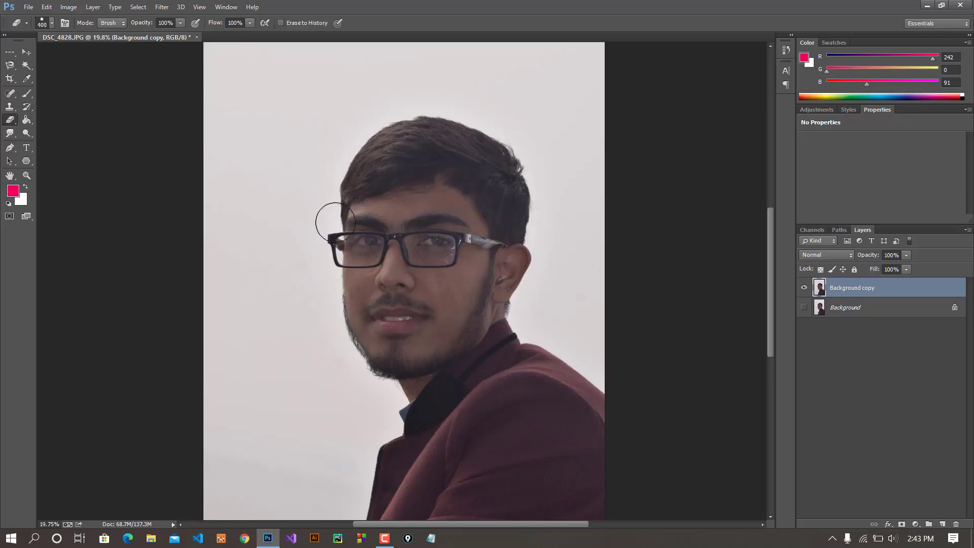
drag(336, 199, 337, 258)
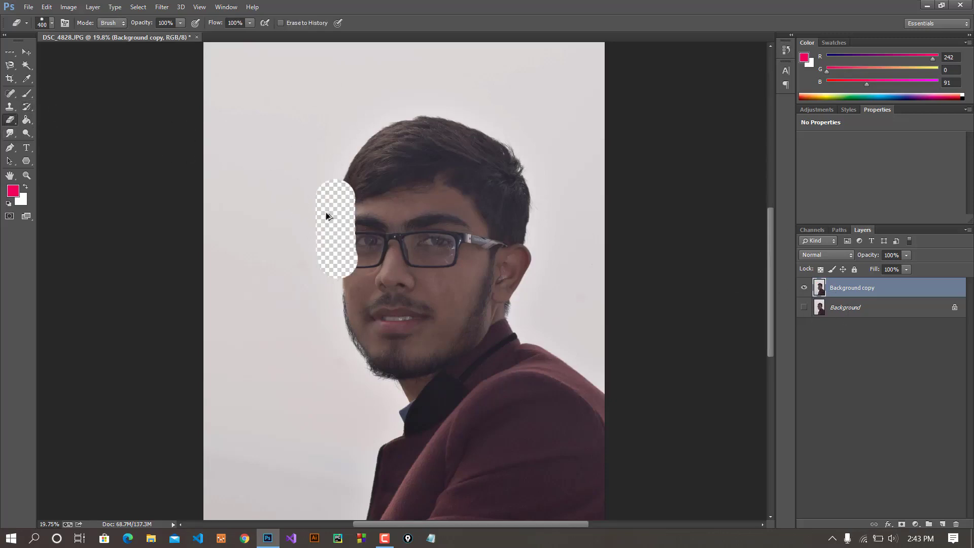
key(ctrl+z)
scroll(510, 251, up, 5)
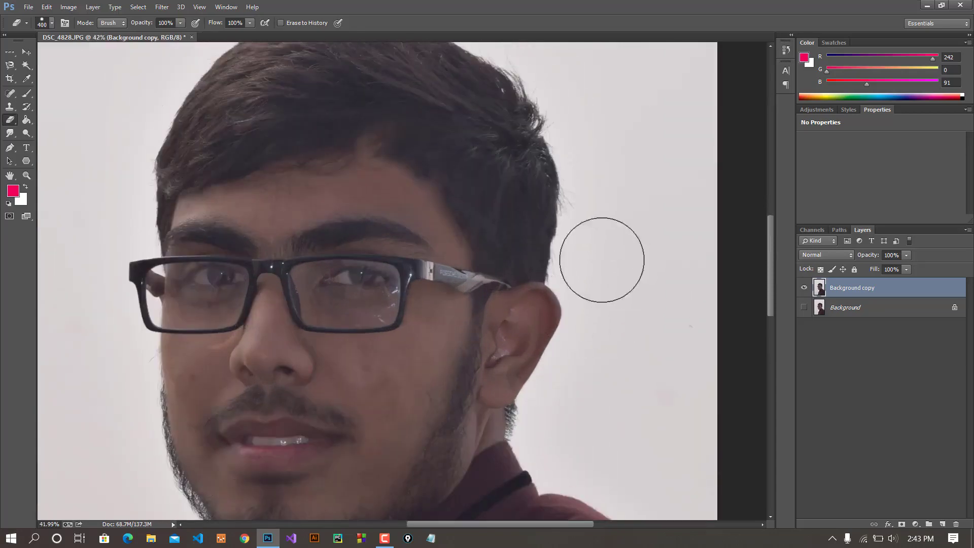
scroll(573, 298, down, 2)
mouse_move(113, 309)
mouse_down()
mouse_move(126, 351)
mouse_move(200, 435)
mouse_up()
key(ctrl+z)
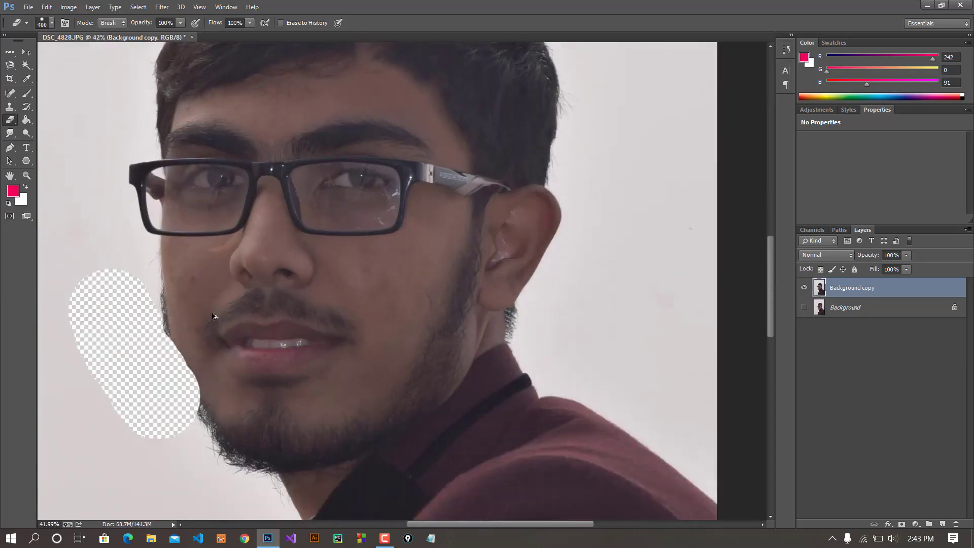
key(ctrl+alt+z)
key(ctrl+alt+z)
key(ctrl+alt+z)
key(ctrl+alt+z)
click(209, 190)
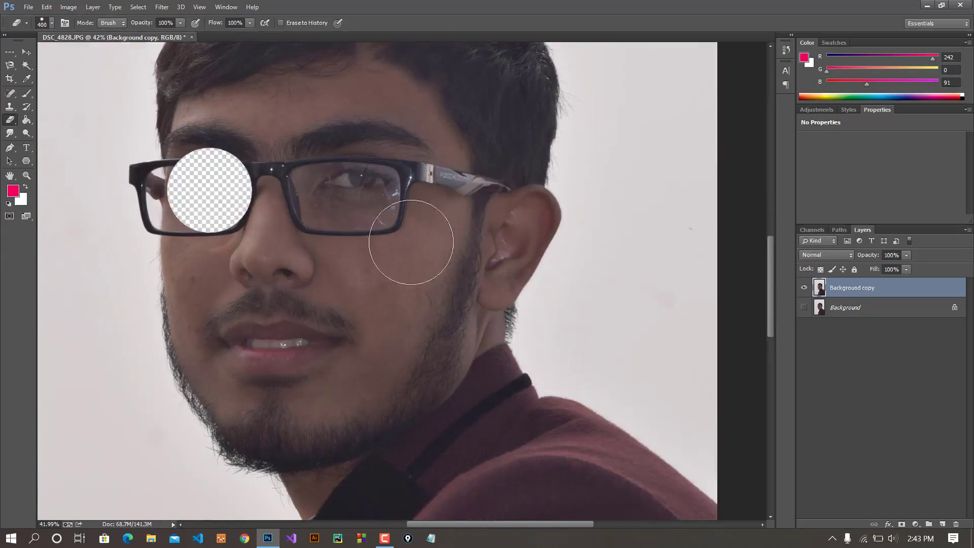
click(351, 190)
scroll(553, 230, down, 3)
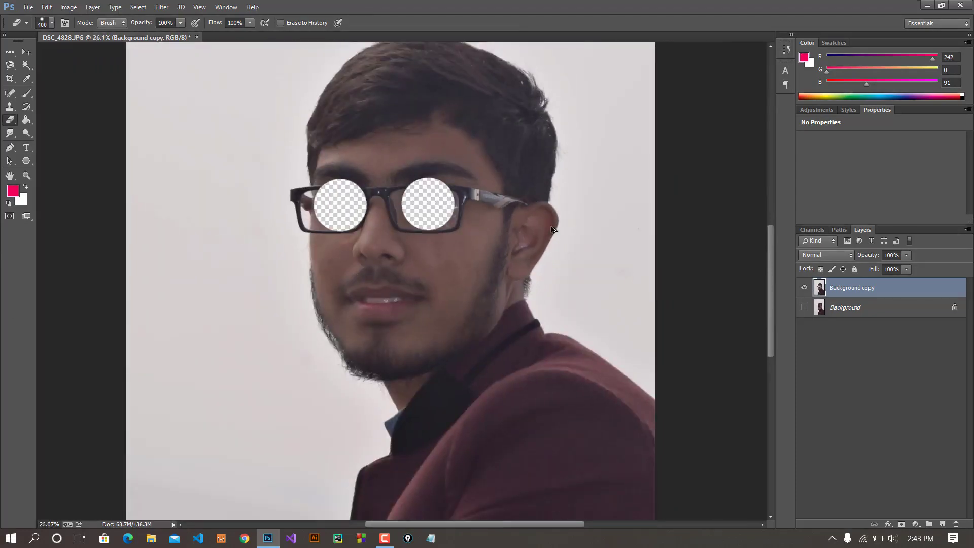
scroll(553, 230, down, 3)
key(ctrl+alt+z)
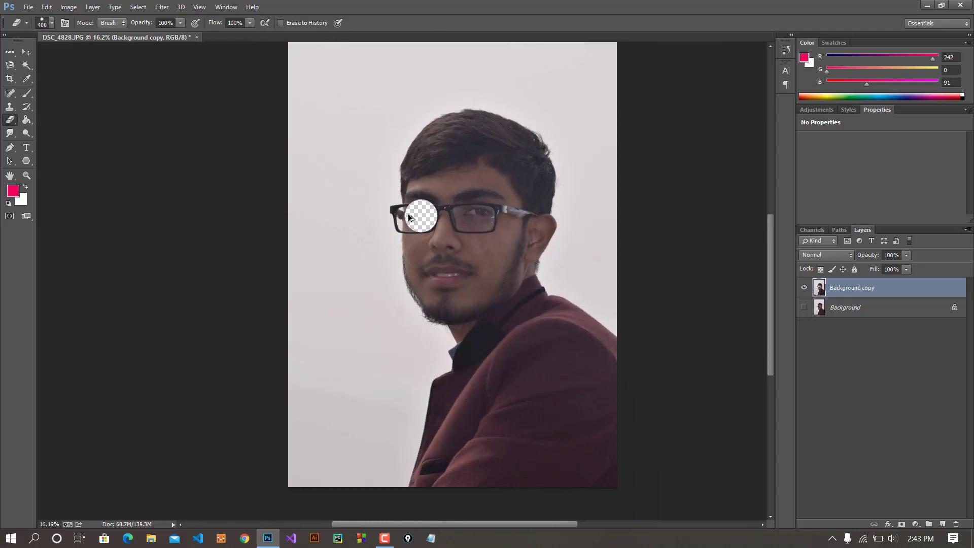
key(ctrl+alt+z)
right_click(16, 120)
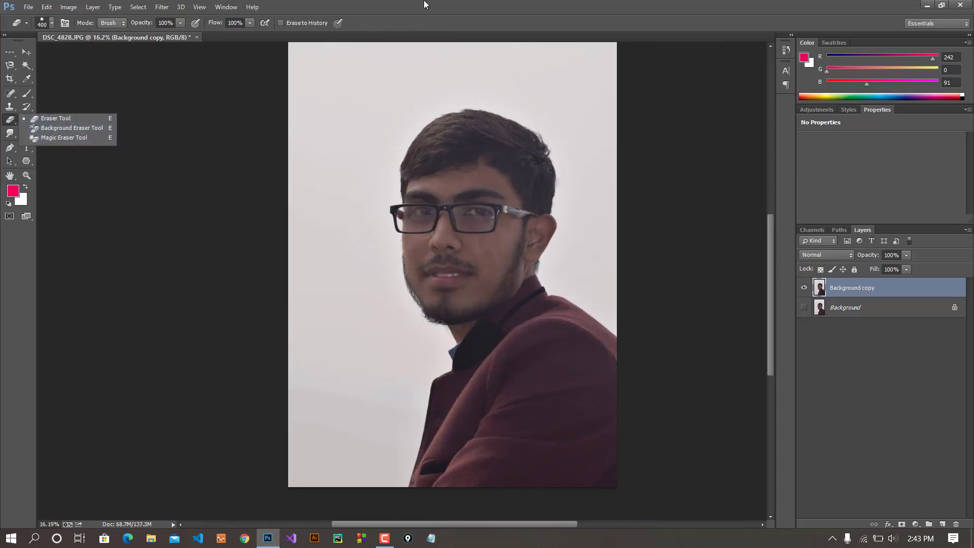
key(Escape)
click(21, 122)
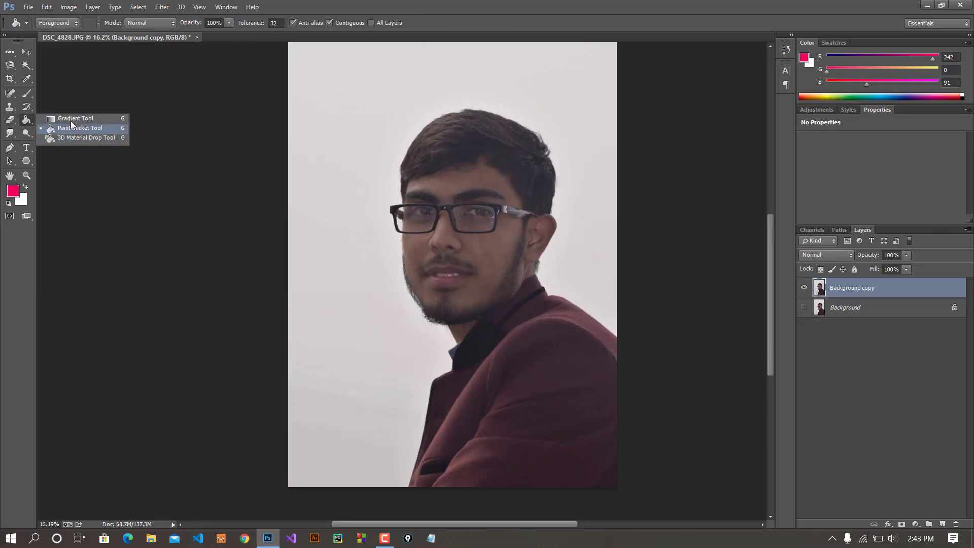
click(66, 120)
right_click(29, 118)
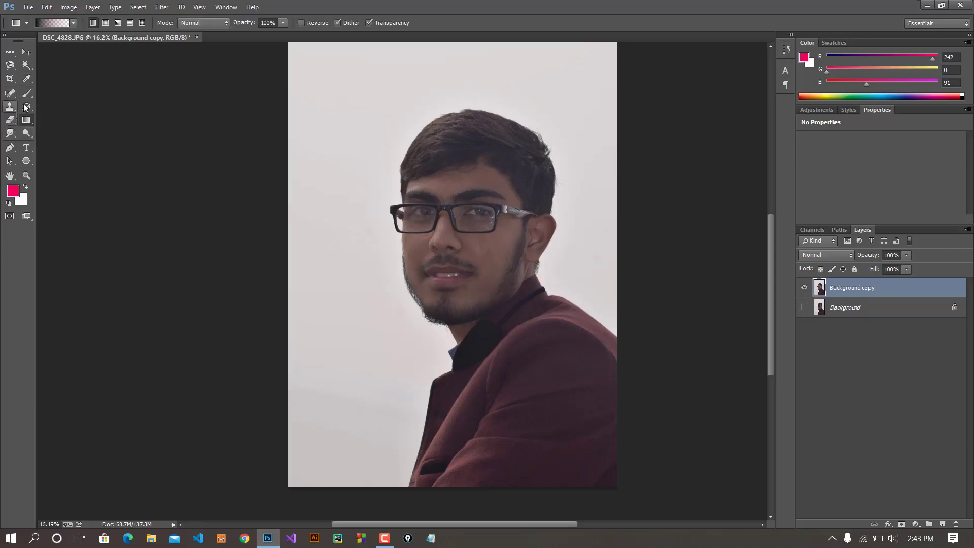
click(25, 162)
click(60, 159)
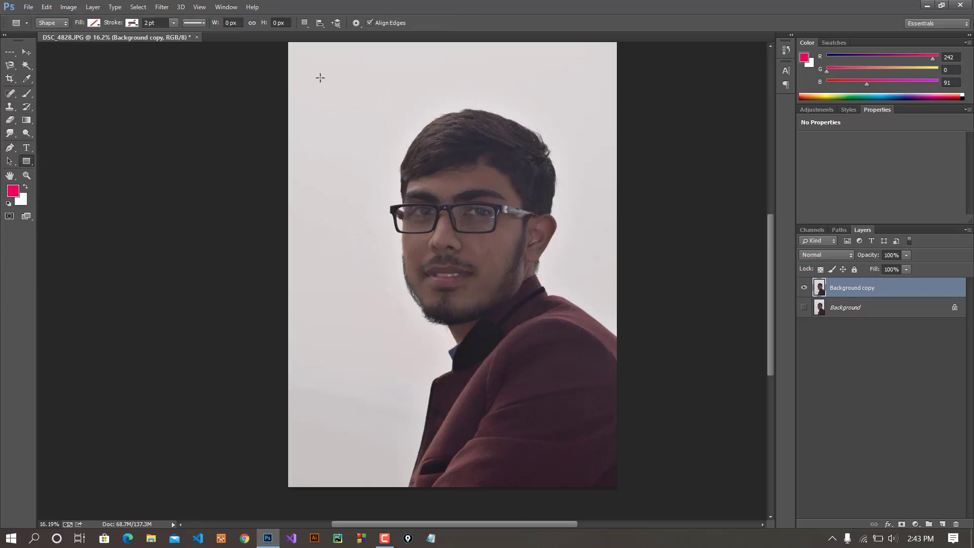
drag(322, 71, 408, 117)
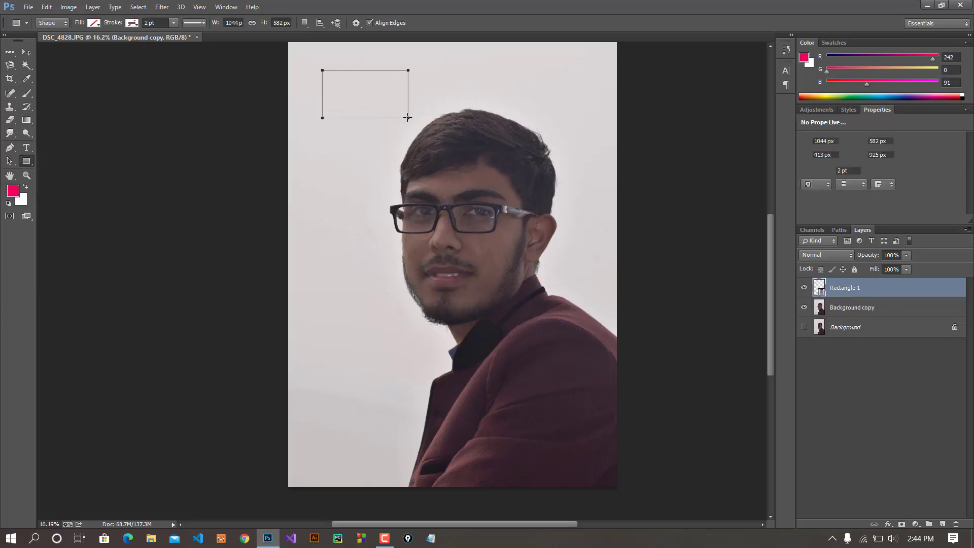
key(ctrl+z)
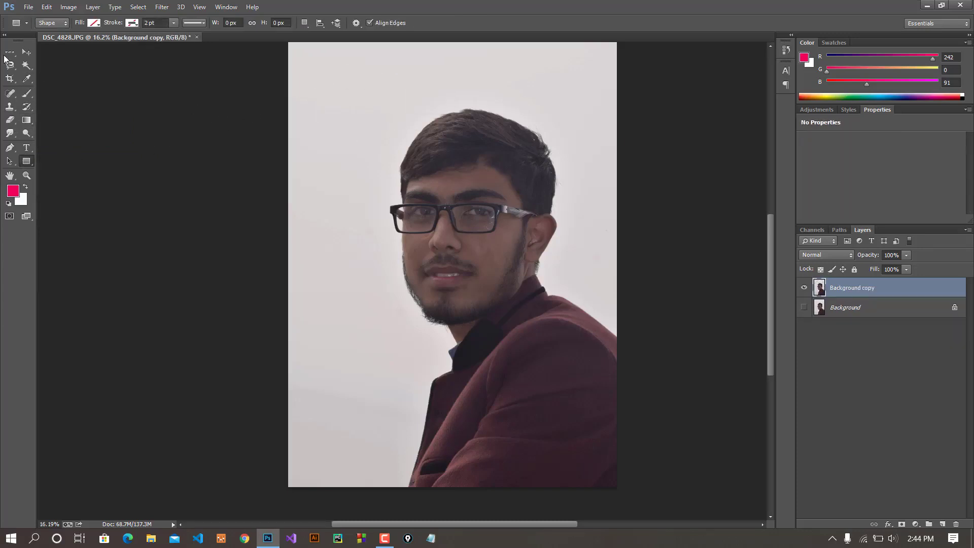
click(10, 53)
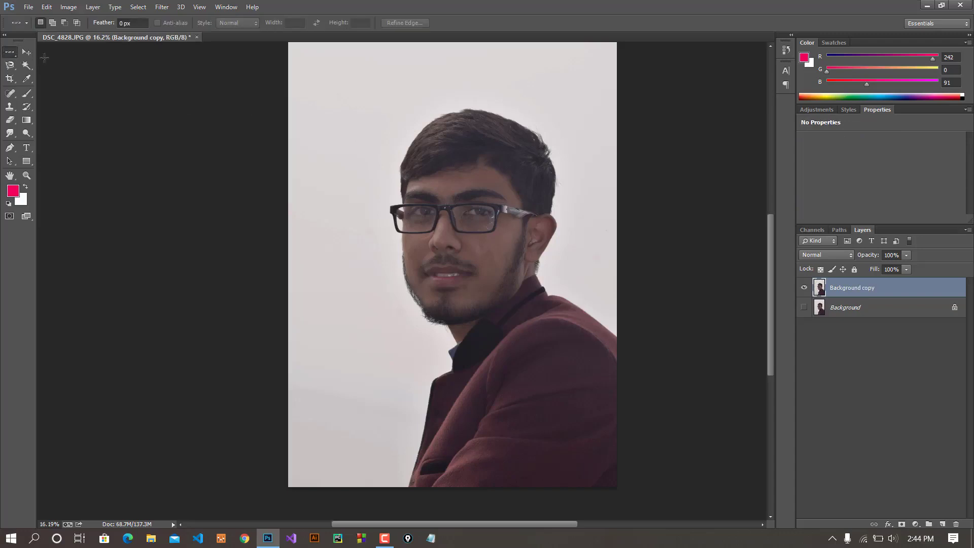
right_click(16, 57)
click(51, 51)
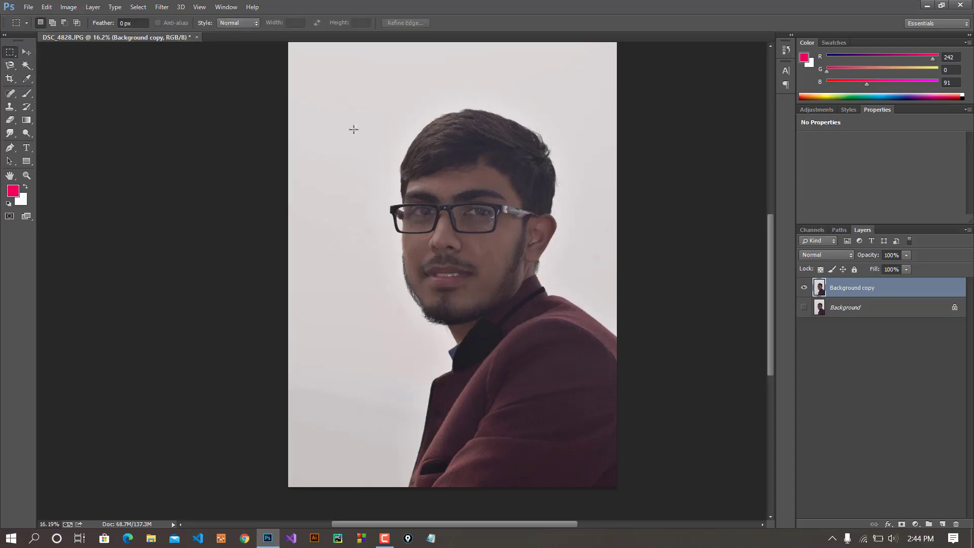
mouse_move(323, 86)
mouse_down()
mouse_move(447, 137)
mouse_move(405, 135)
mouse_up()
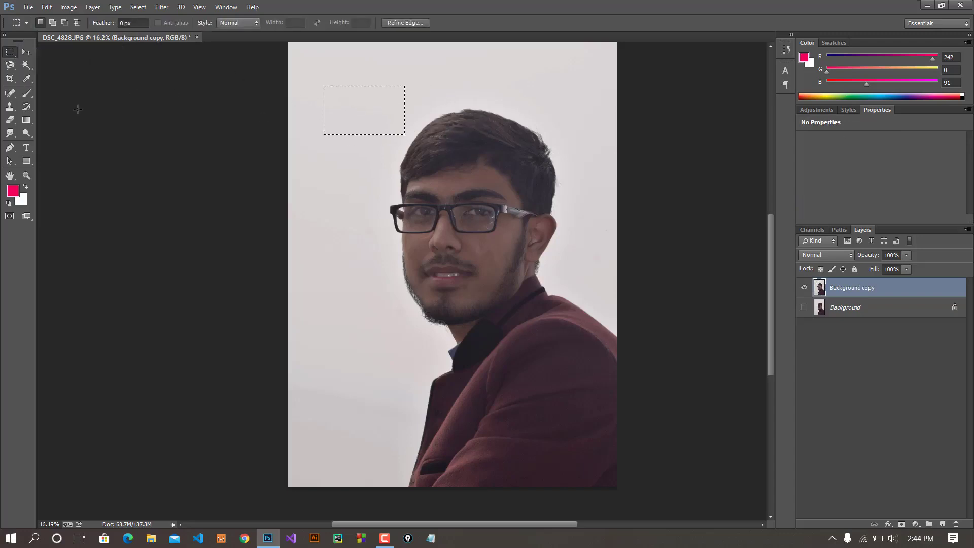
click(26, 120)
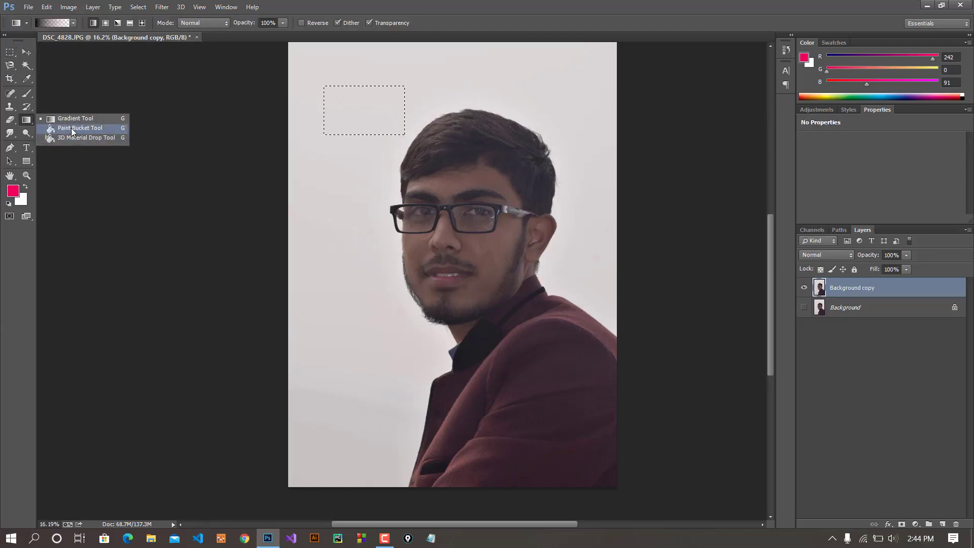
click(71, 130)
click(358, 106)
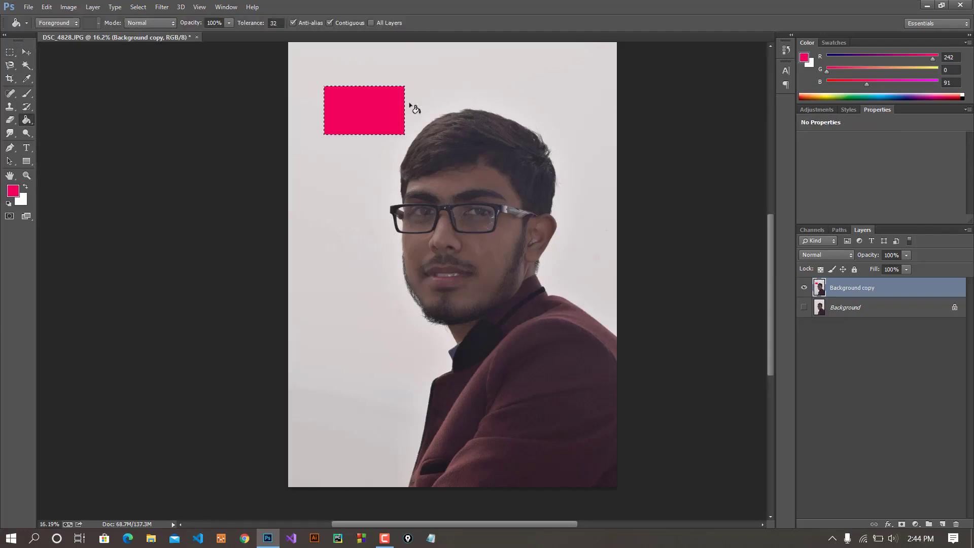
key(ctrl+z)
key(ctrl+d)
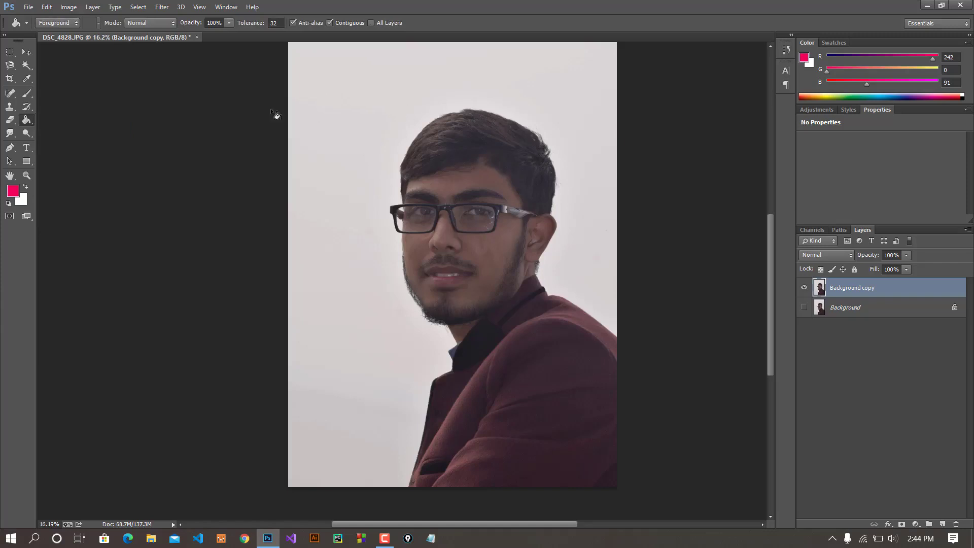
right_click(27, 120)
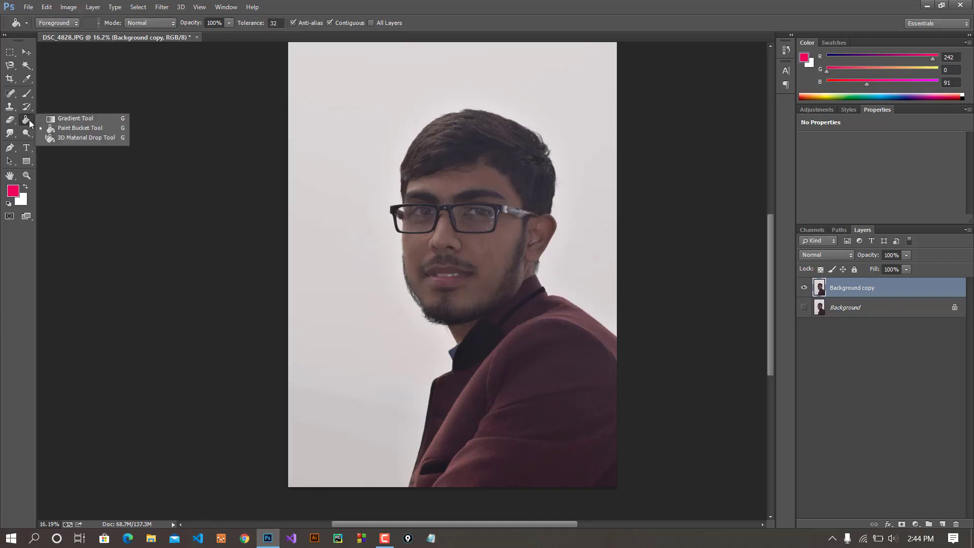
click(57, 121)
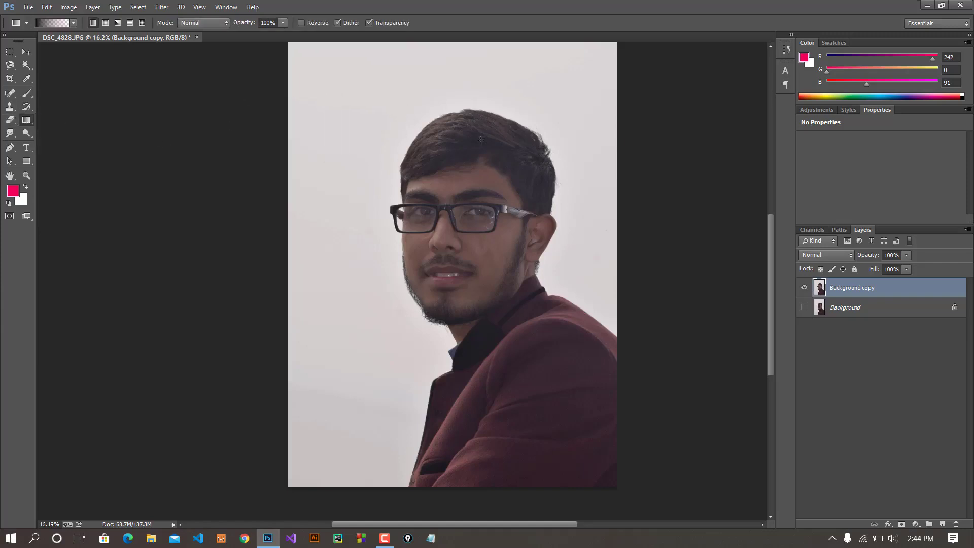
scroll(313, 205, down, 1)
scroll(313, 205, up, 1)
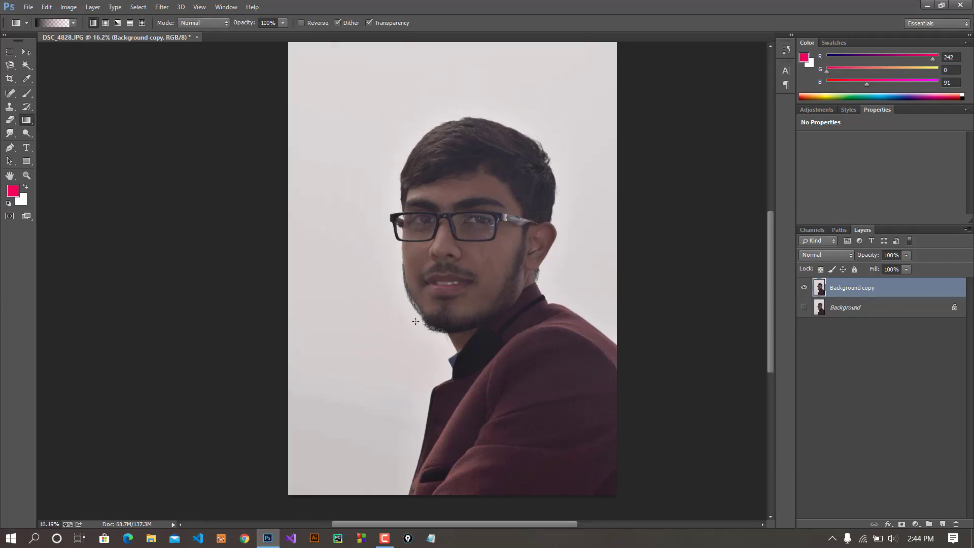
scroll(314, 205, up, 2)
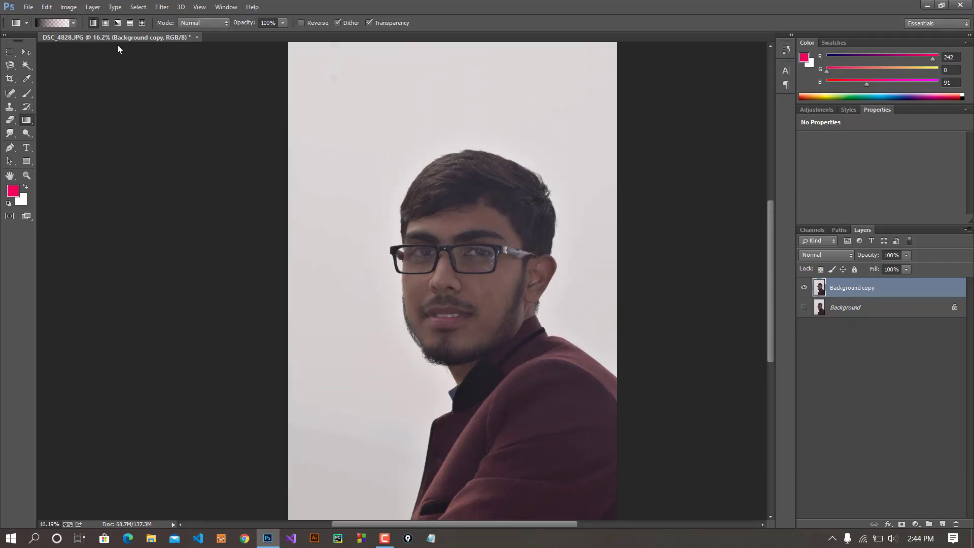
click(74, 23)
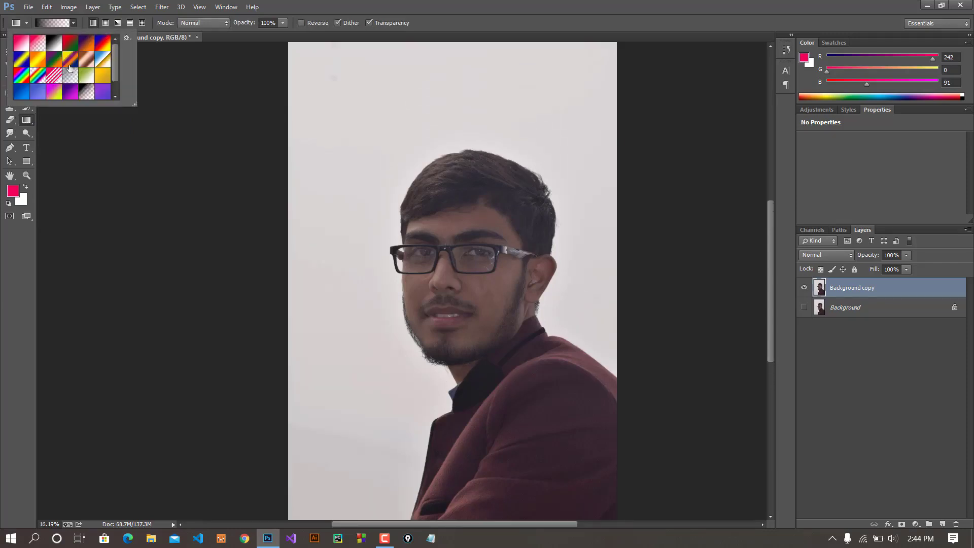
scroll(70, 69, down, 1)
scroll(98, 84, up, 1)
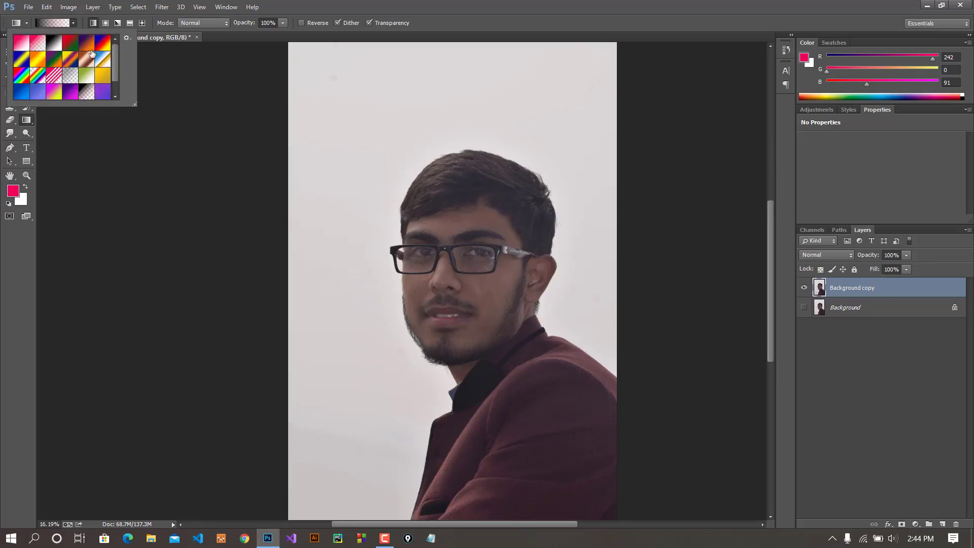
click(468, 1)
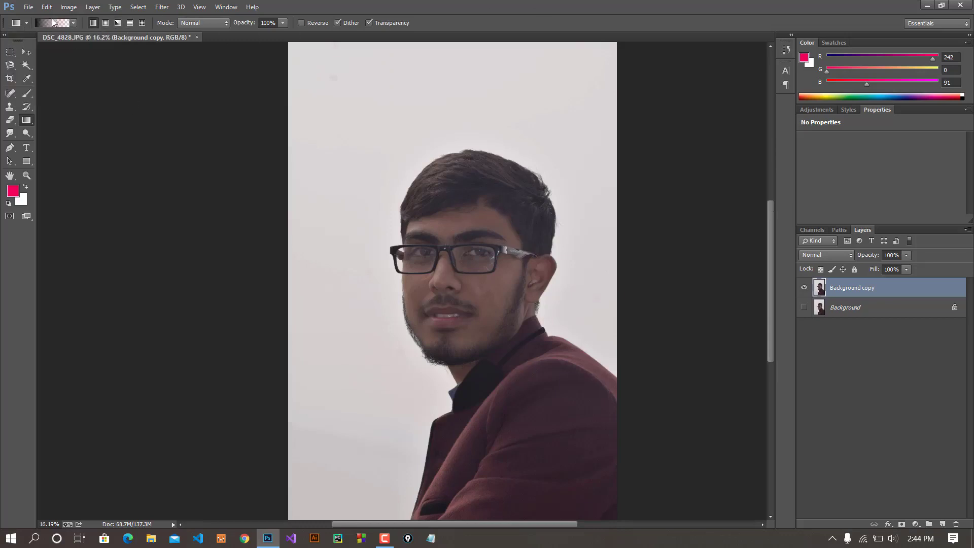
click(52, 22)
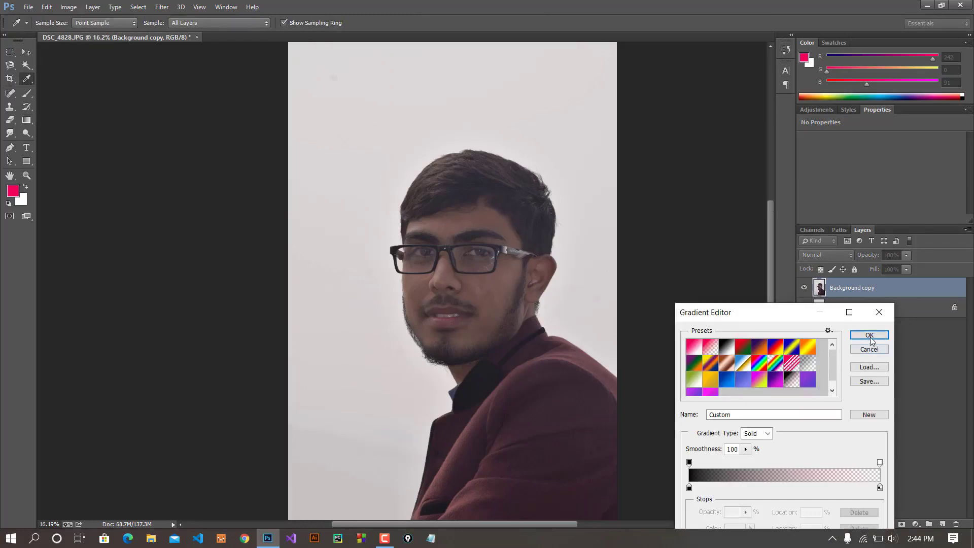
click(869, 336)
drag(224, 156, 394, 156)
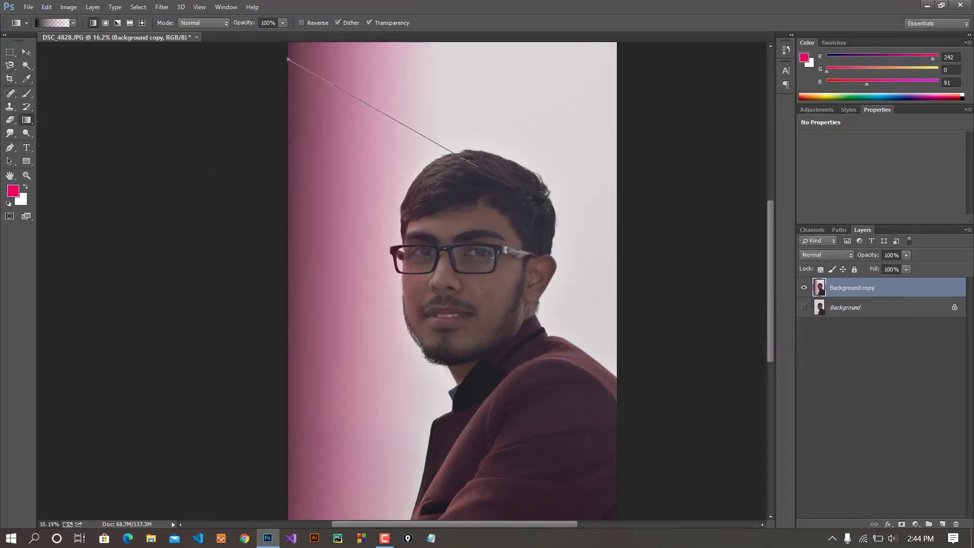
drag(289, 81, 563, 209)
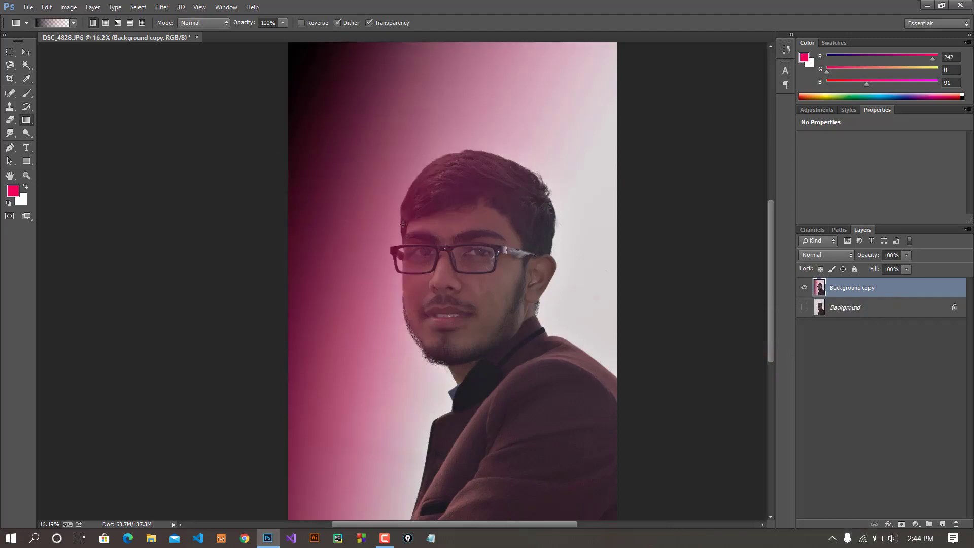
key(ctrl+z)
key(ctrl+z)
key(ctrl+z)
key(ctrl+alt+z)
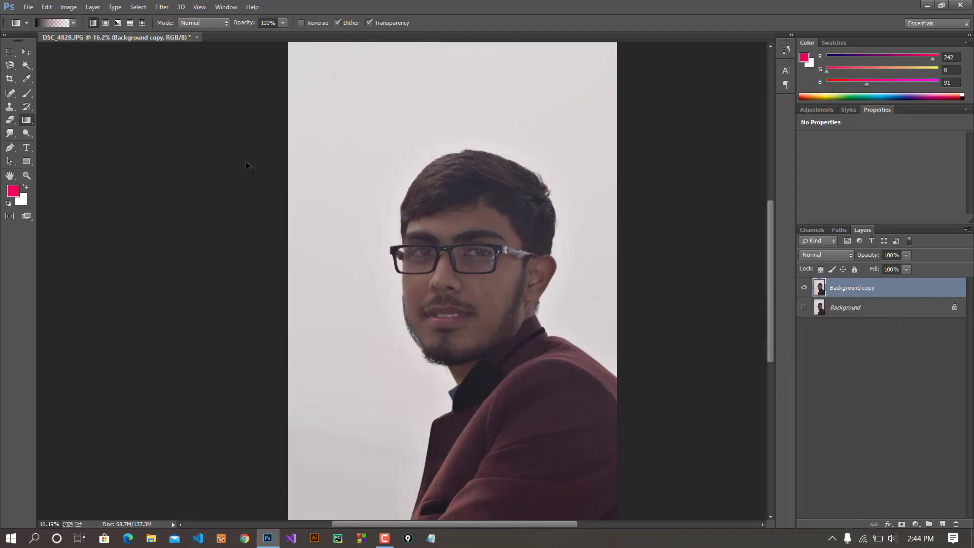
right_click(24, 126)
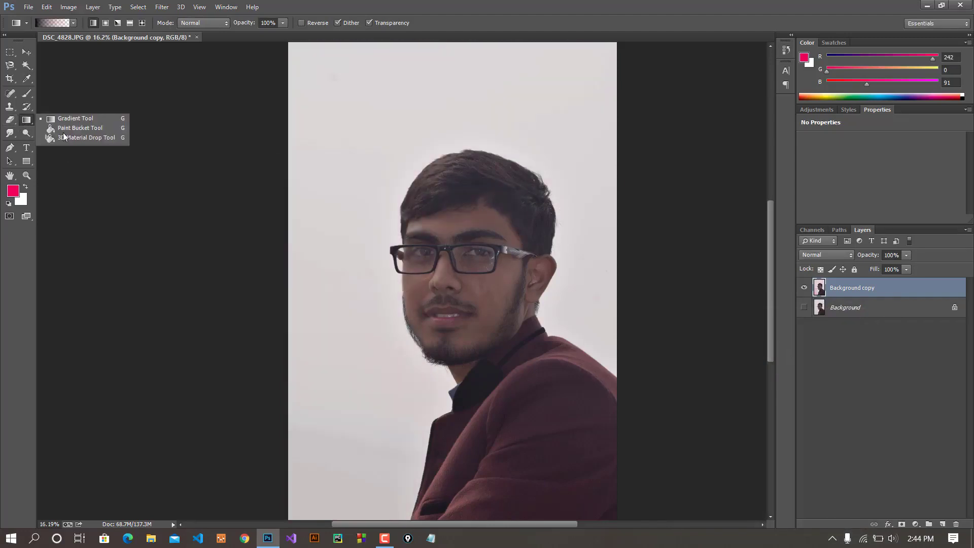
click(84, 137)
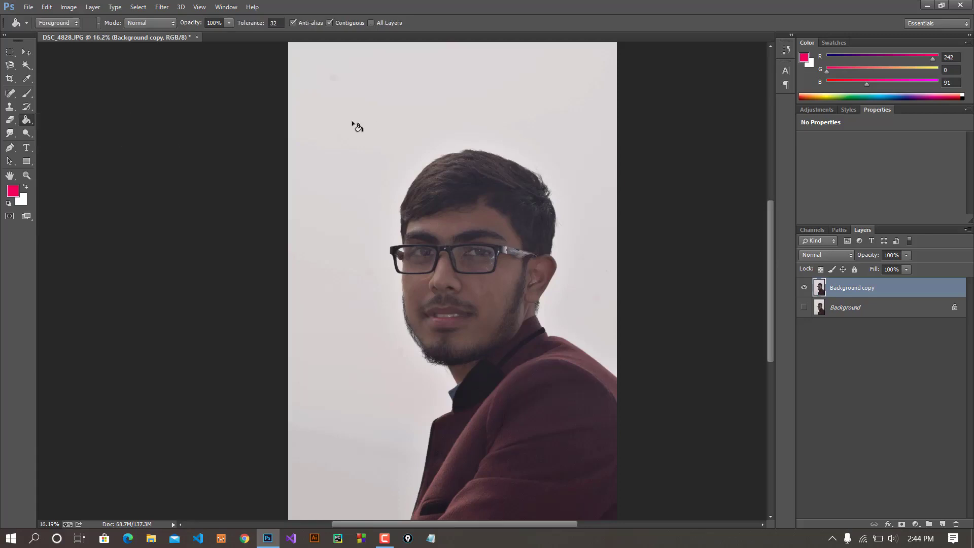
click(431, 121)
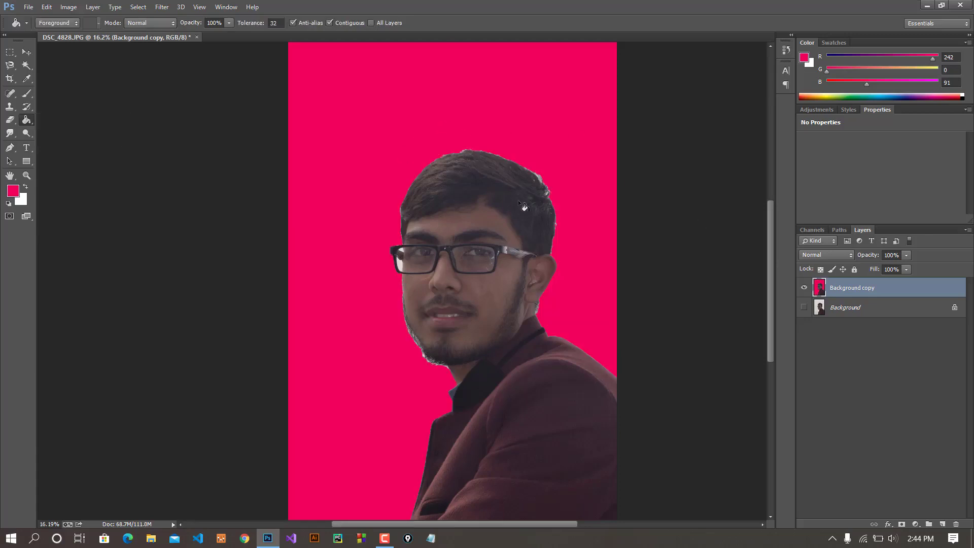
scroll(519, 214, down, 3)
scroll(322, 220, up, 1)
scroll(331, 218, up, 2)
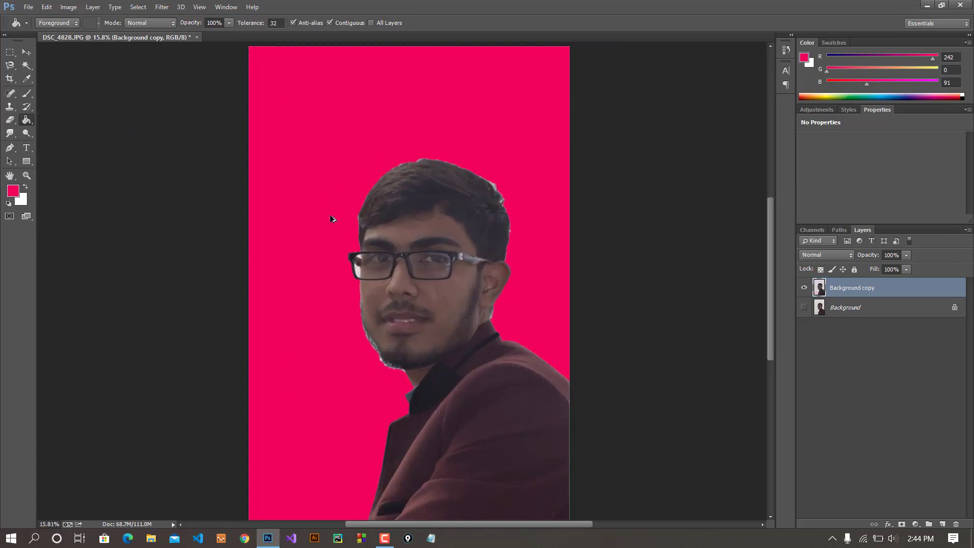
key(ctrl+z)
click(8, 134)
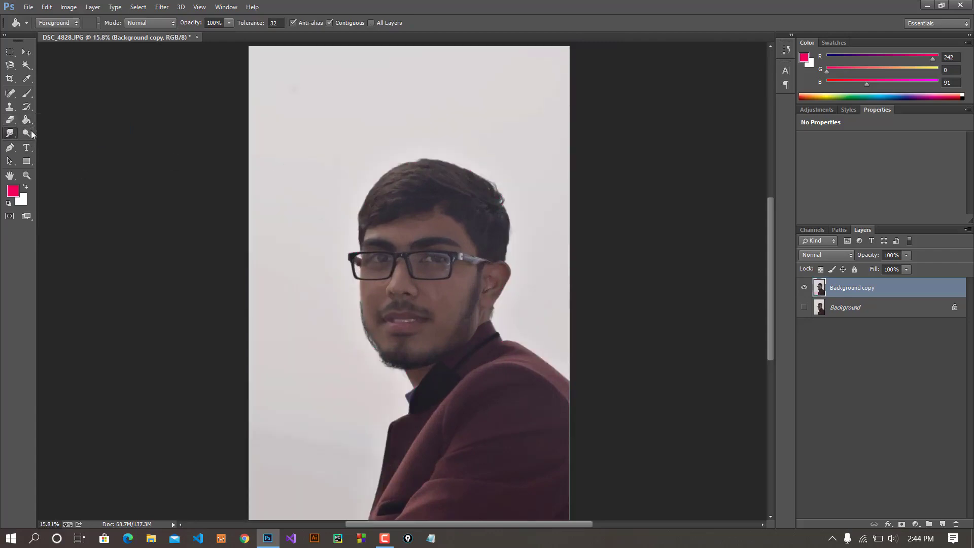
Blur the glare on the right lens and the nose-bridge reflections, then fit the photo to the window
click(42, 133)
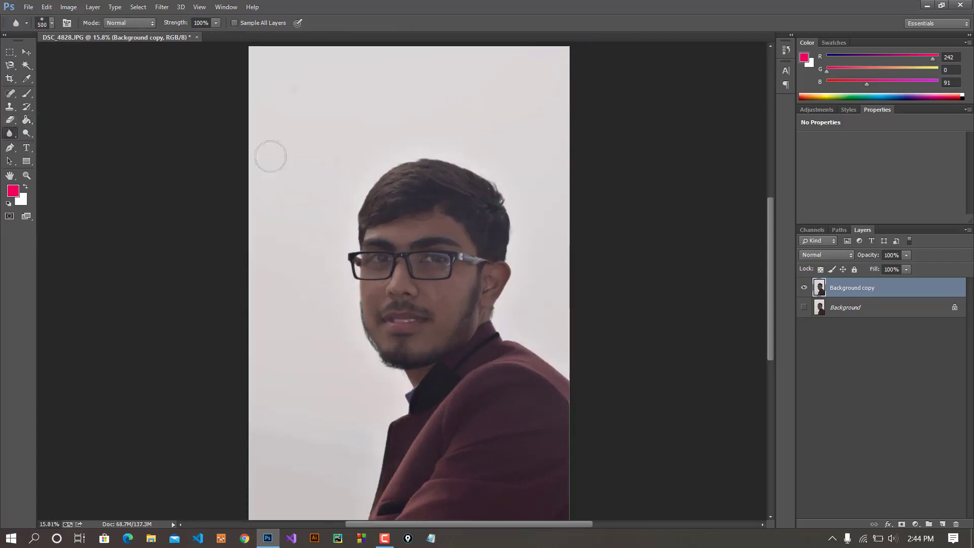
scroll(440, 275, down, 1)
alt+scroll(433, 279, up, 2)
alt+scroll(433, 278, up, 3)
mouse_move(422, 274)
mouse_down()
mouse_move(458, 242)
mouse_move(447, 250)
mouse_move(426, 238)
mouse_up()
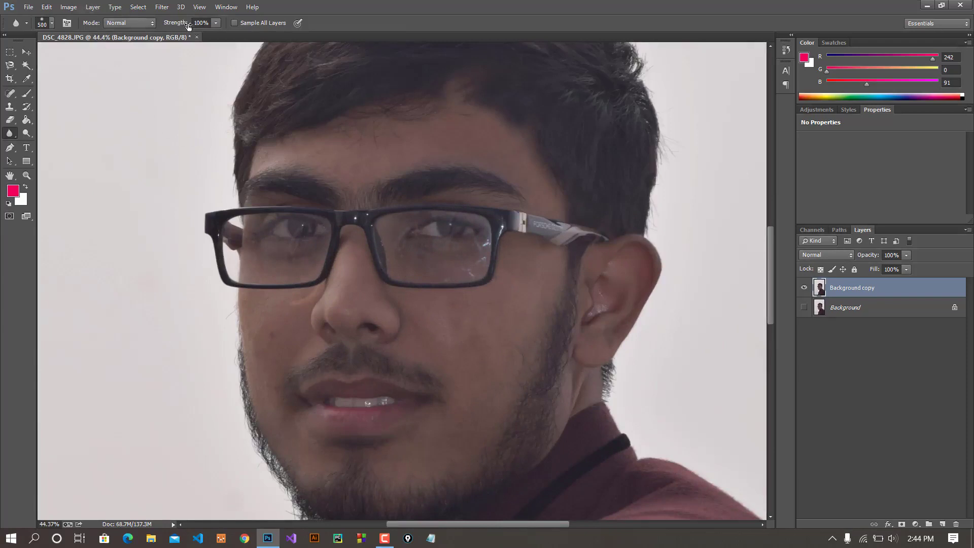
drag(435, 227, 439, 226)
scroll(452, 219, down, 2)
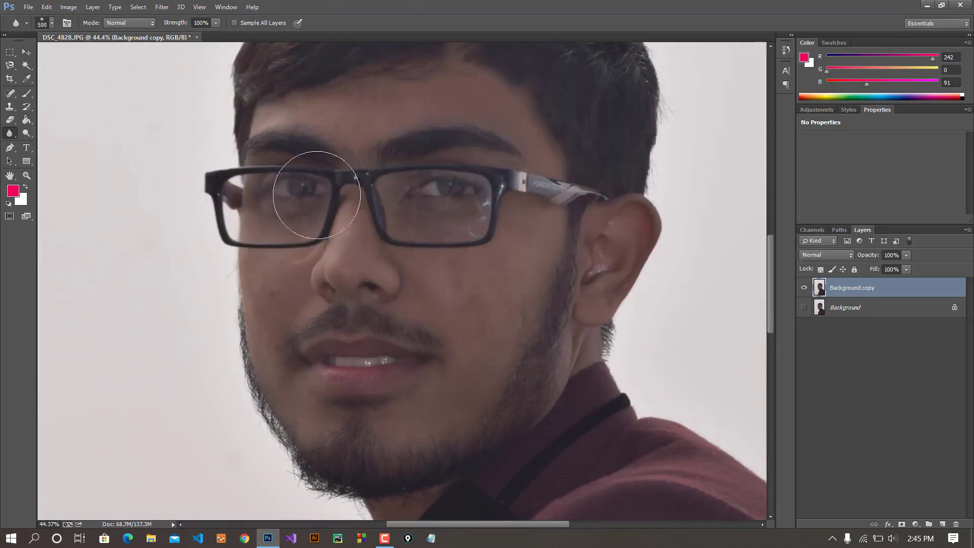
key(ctrl+0)
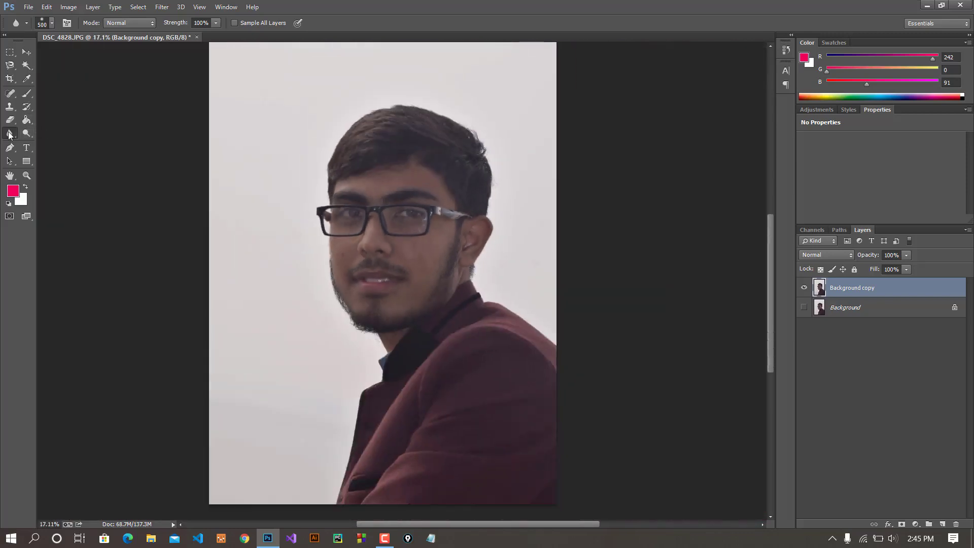
Sharpen the forehead, eyebrows and glasses with a size-600 Sharpen brush
click(10, 135)
click(54, 142)
scroll(397, 178, up, 4)
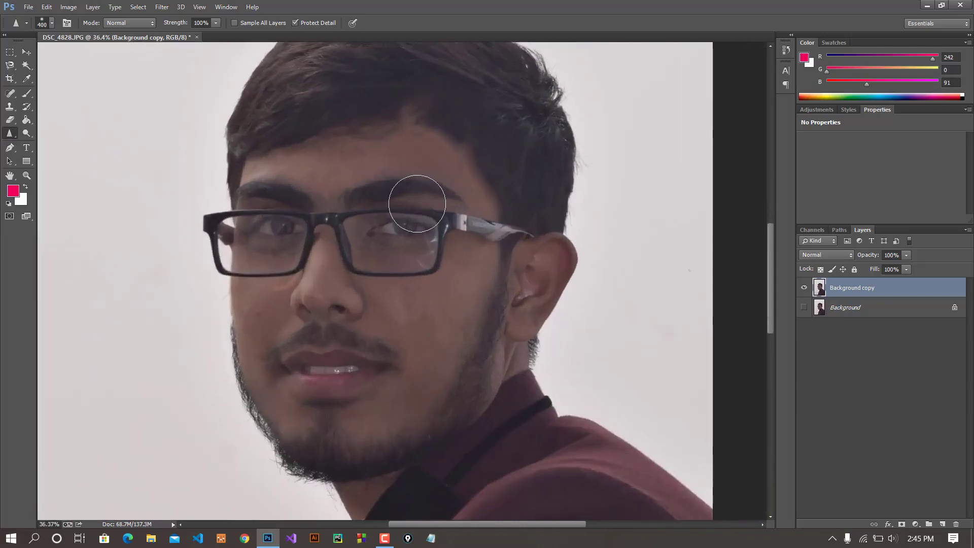
key(bracketright)
key(bracketright)
key(bracketright)
key(bracketright)
key(bracketright)
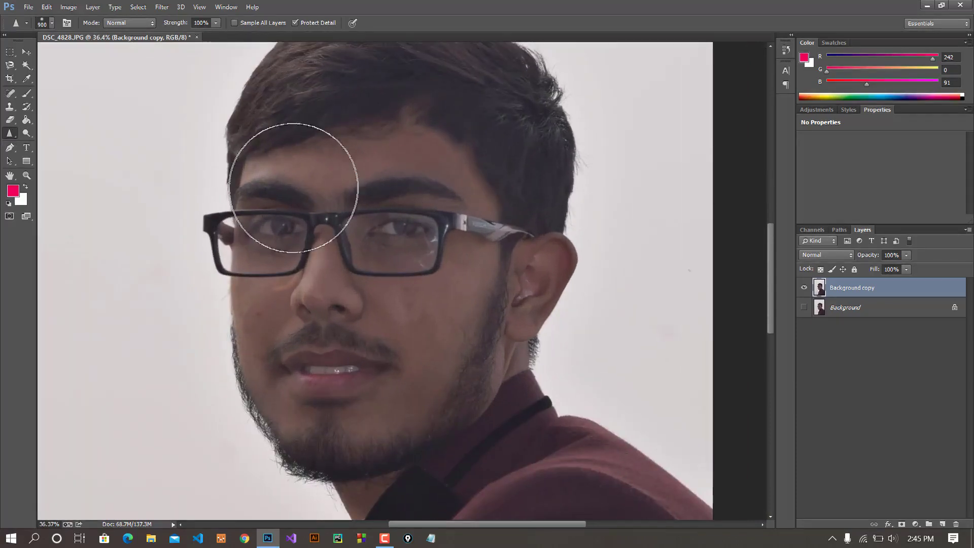
mouse_move(339, 165)
mouse_down()
mouse_move(397, 219)
mouse_move(348, 216)
mouse_up()
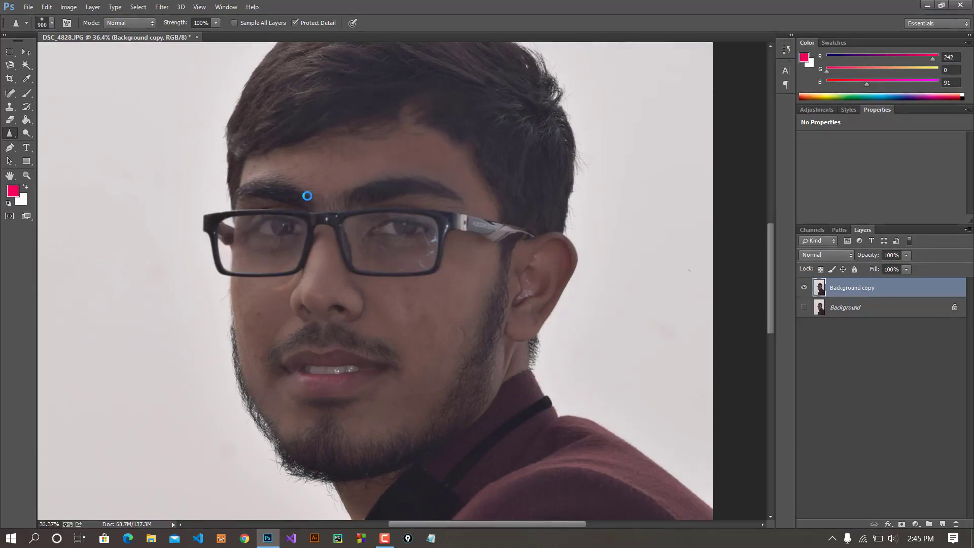
scroll(307, 196, up, 1)
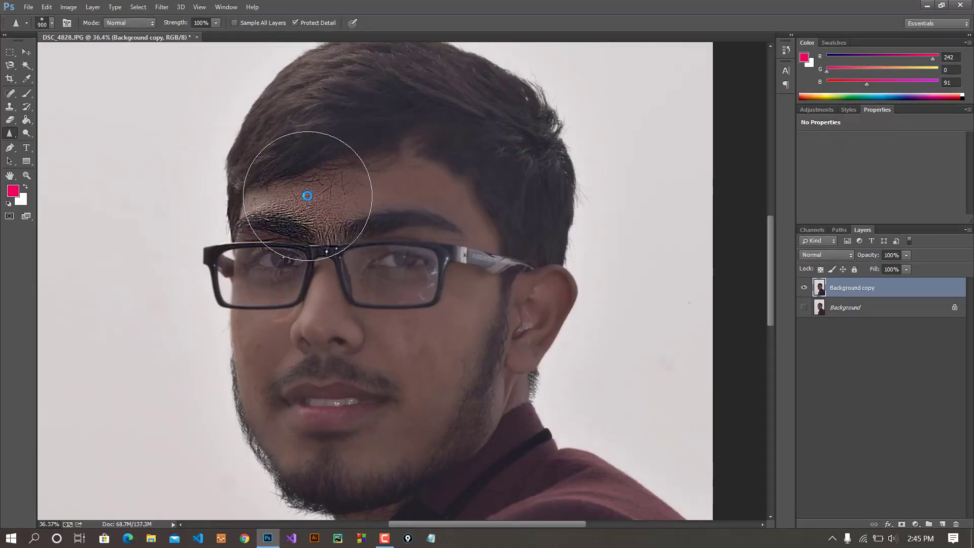
scroll(401, 320, down, 1)
scroll(396, 304, down, 2)
scroll(455, 232, up, 2)
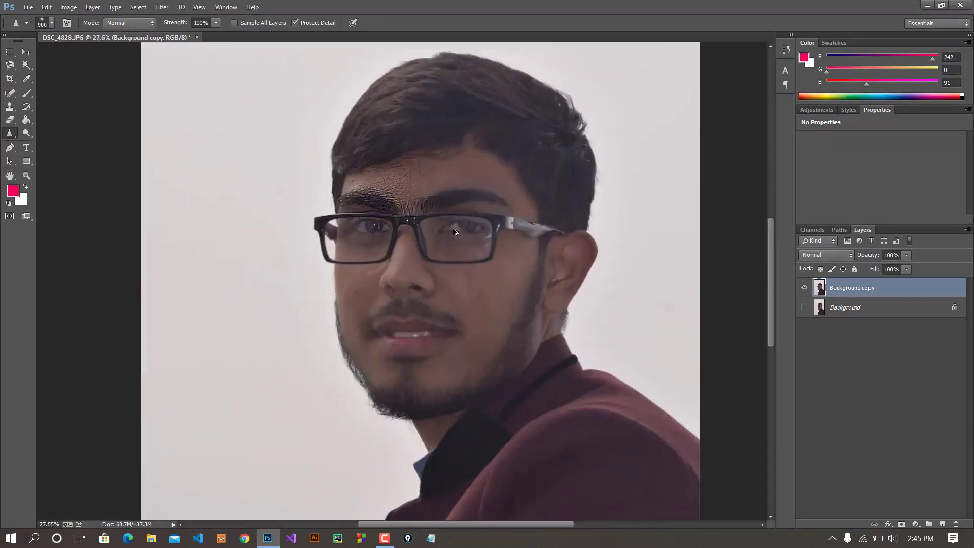
scroll(455, 232, up, 2)
scroll(418, 219, up, 1)
scroll(412, 224, down, 1)
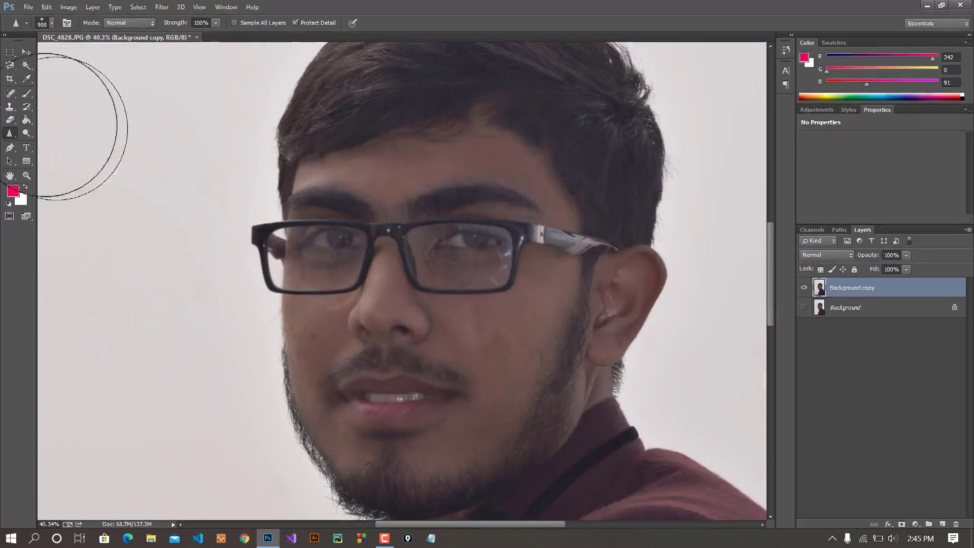
right_click(9, 133)
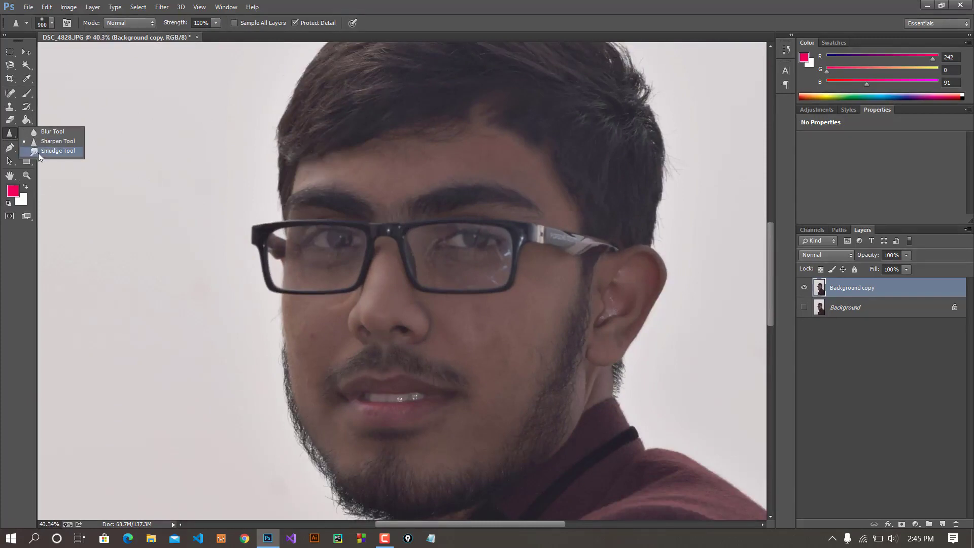
Smudge the top of the hair outward into wisps using a preset Smudge brush at size 600
click(39, 151)
scroll(396, 222, up, 2)
scroll(397, 222, up, 2)
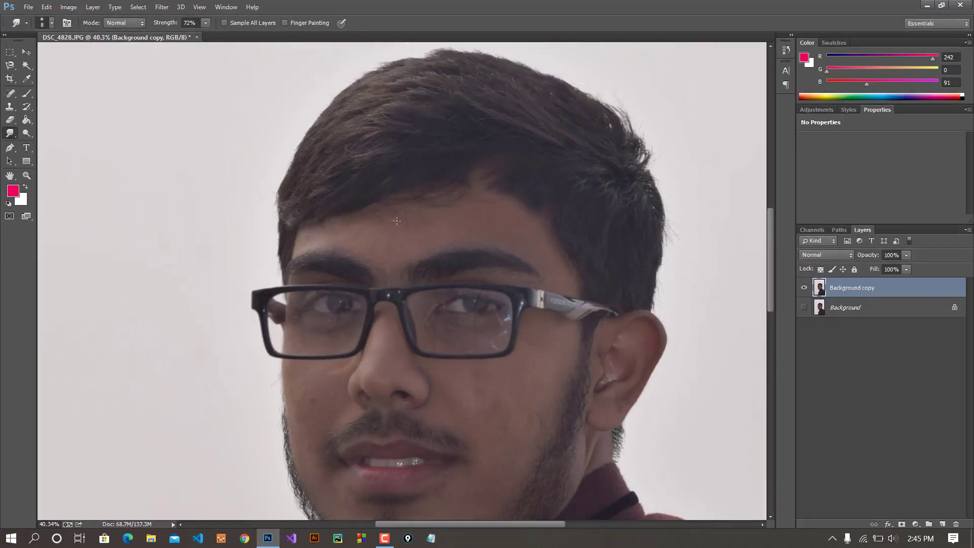
scroll(397, 221, down, 2)
scroll(397, 223, up, 1)
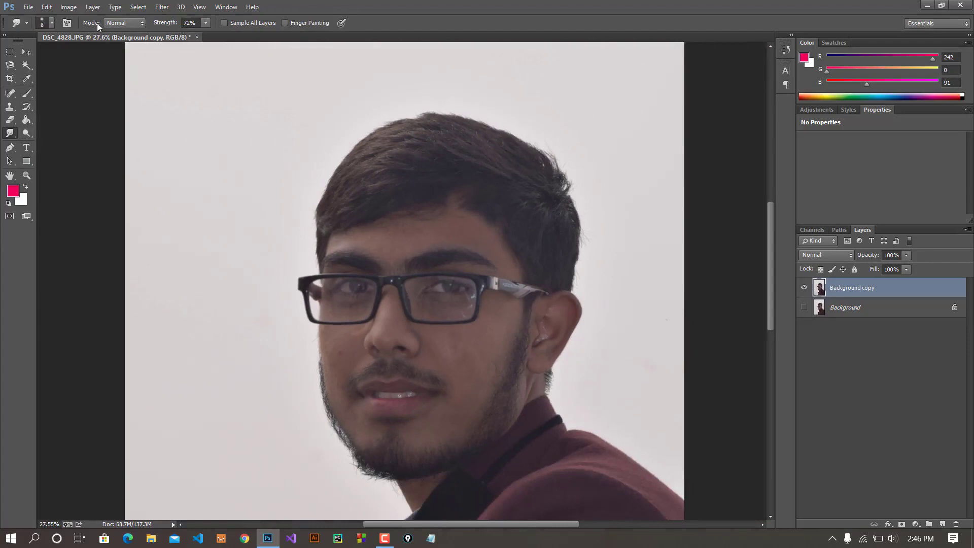
click(51, 26)
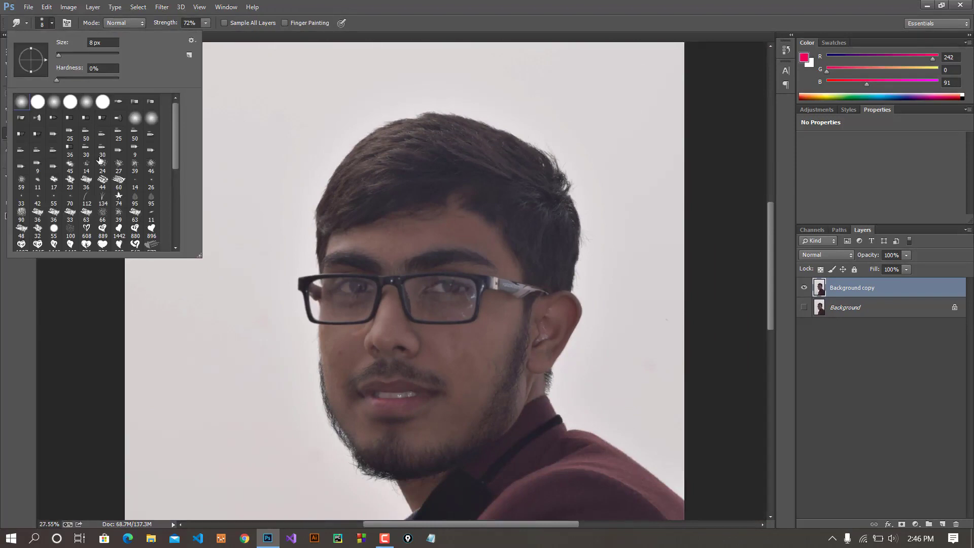
click(99, 184)
click(399, 38)
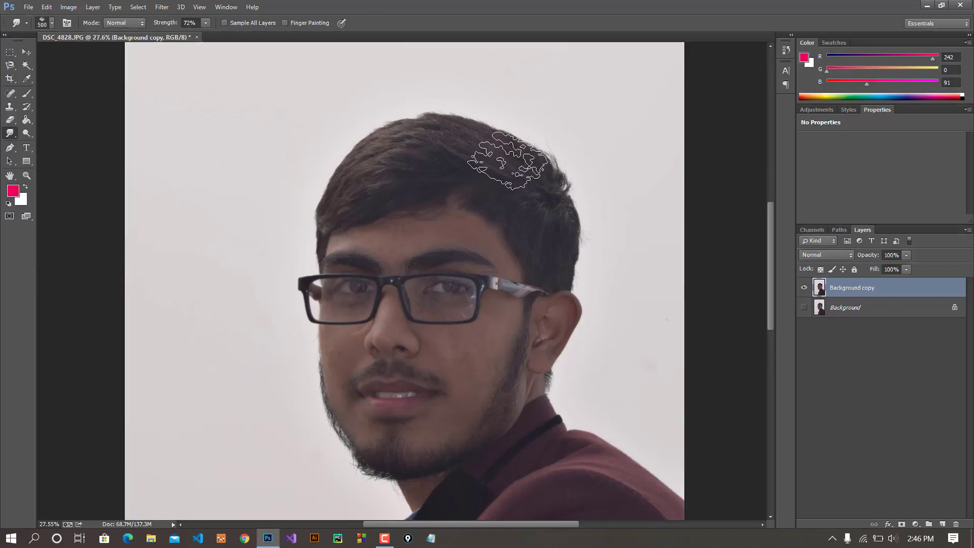
key(bracketright)
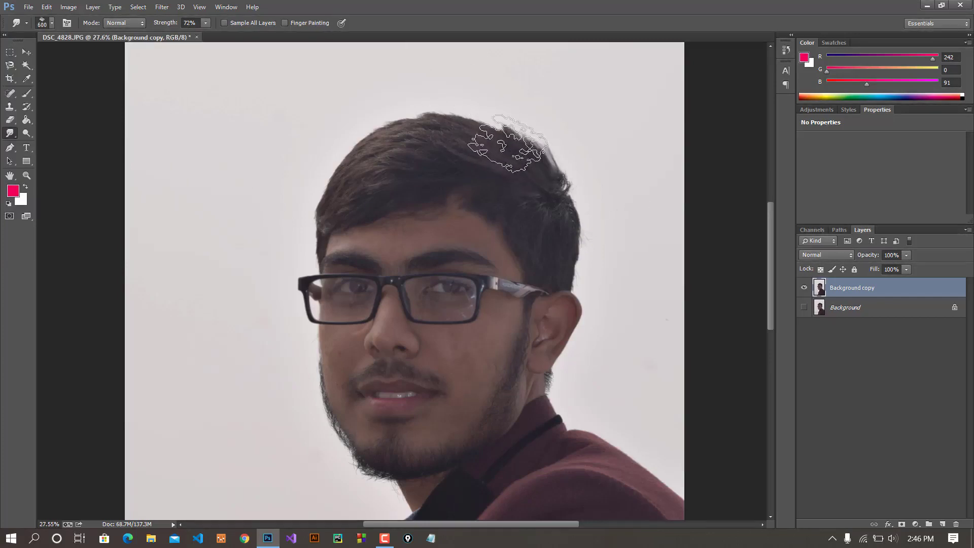
mouse_move(431, 104)
mouse_down()
mouse_move(475, 130)
mouse_move(449, 120)
mouse_move(464, 124)
mouse_move(456, 132)
mouse_move(359, 127)
mouse_move(435, 139)
mouse_up()
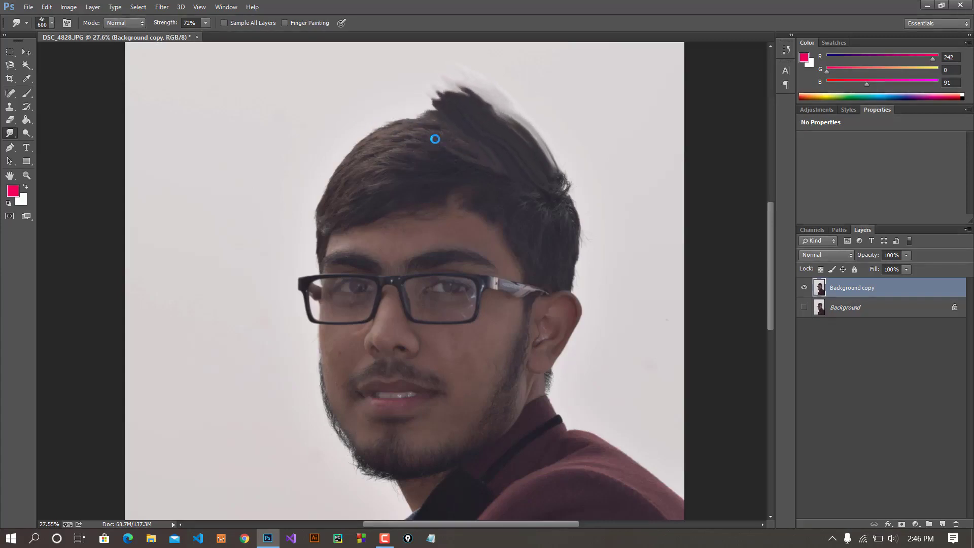
Lower the Smudge tool strength to 36%
scroll(459, 188, down, 3)
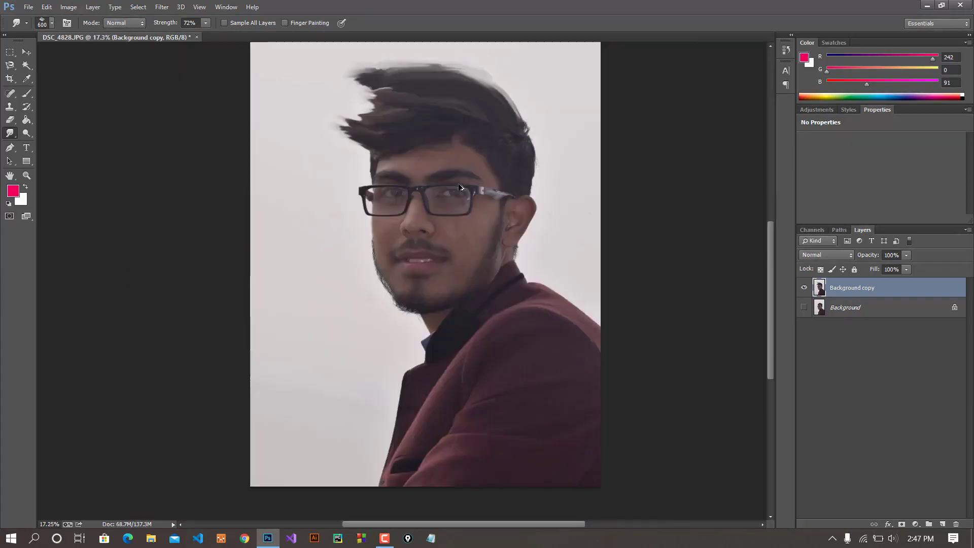
scroll(459, 188, down, 2)
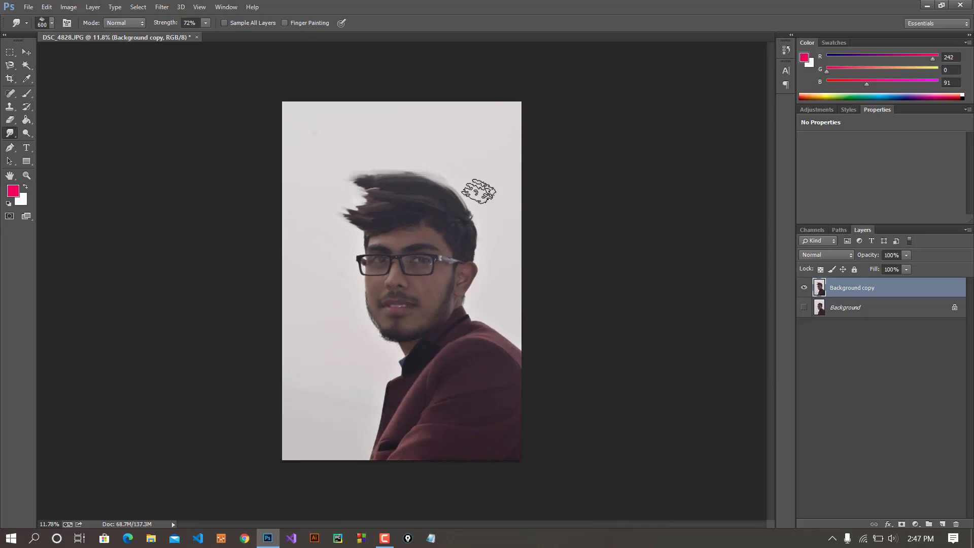
scroll(479, 191, up, 2)
scroll(406, 172, up, 2)
scroll(304, 153, up, 2)
scroll(429, 256, up, 2)
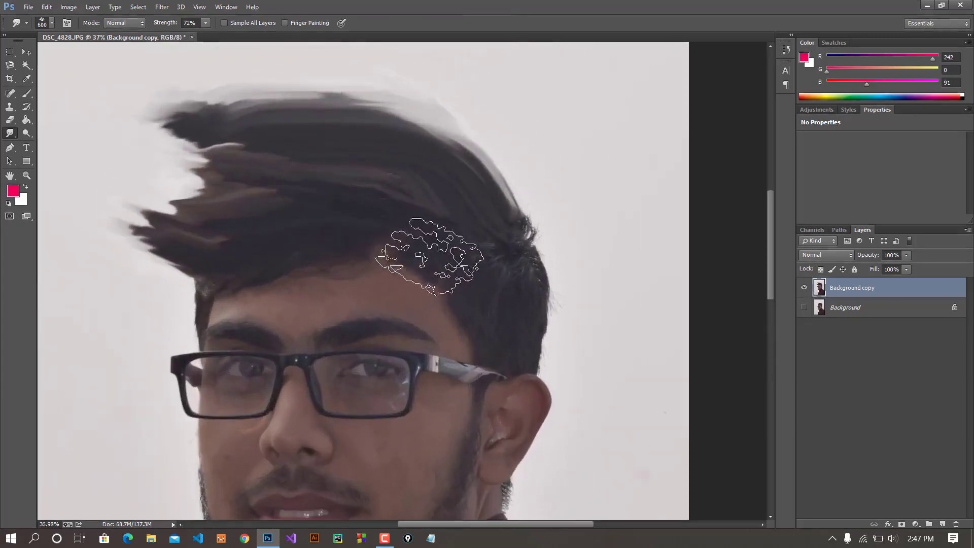
scroll(430, 256, up, 2)
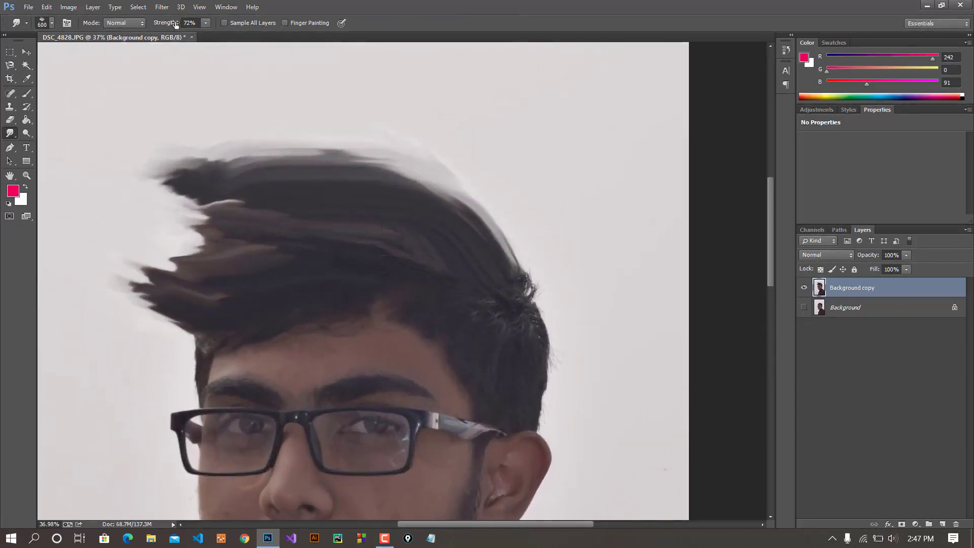
drag(156, 26, 151, 27)
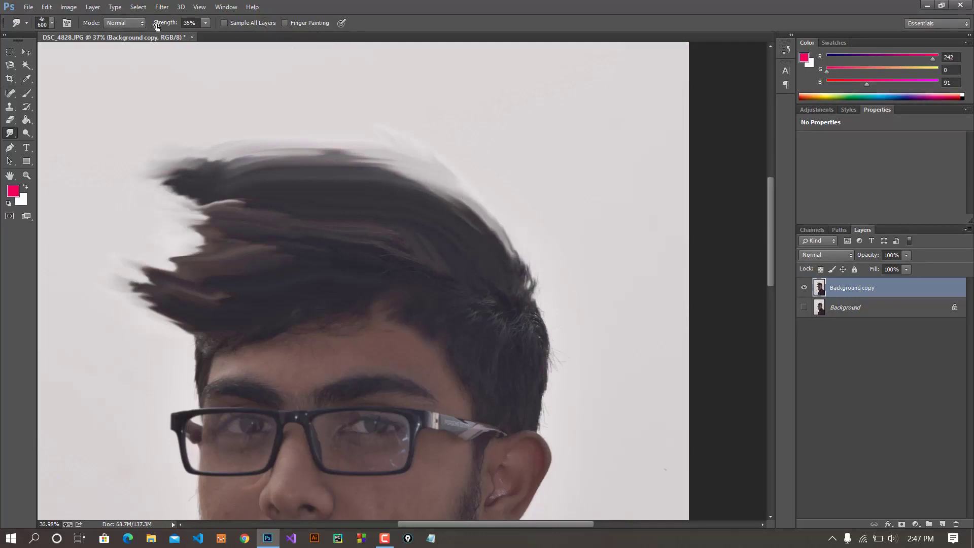
scroll(380, 219, down, 1)
scroll(380, 219, down, 1)
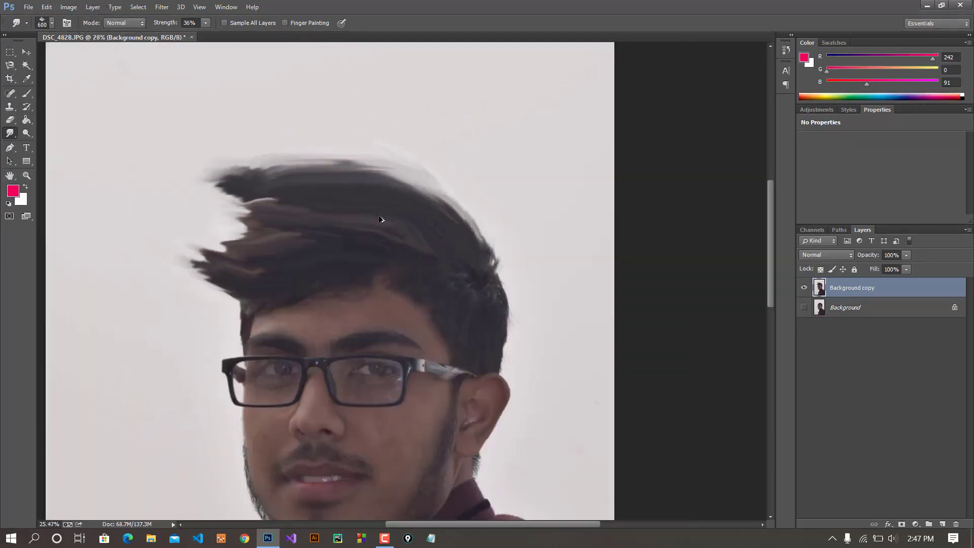
scroll(396, 229, down, 2)
scroll(416, 243, up, 1)
scroll(416, 243, down, 1)
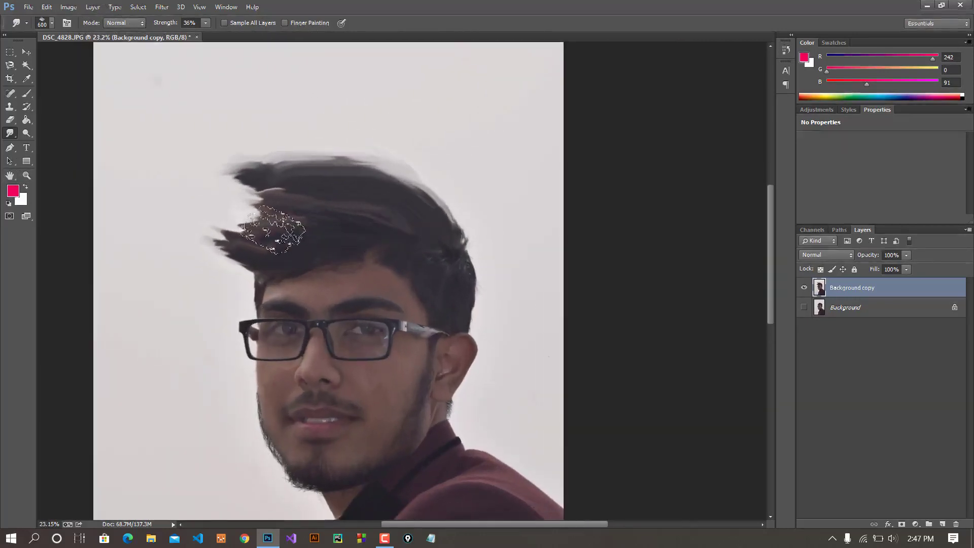
Select the Dodge tool with Midtones range and 50% exposure
click(23, 133)
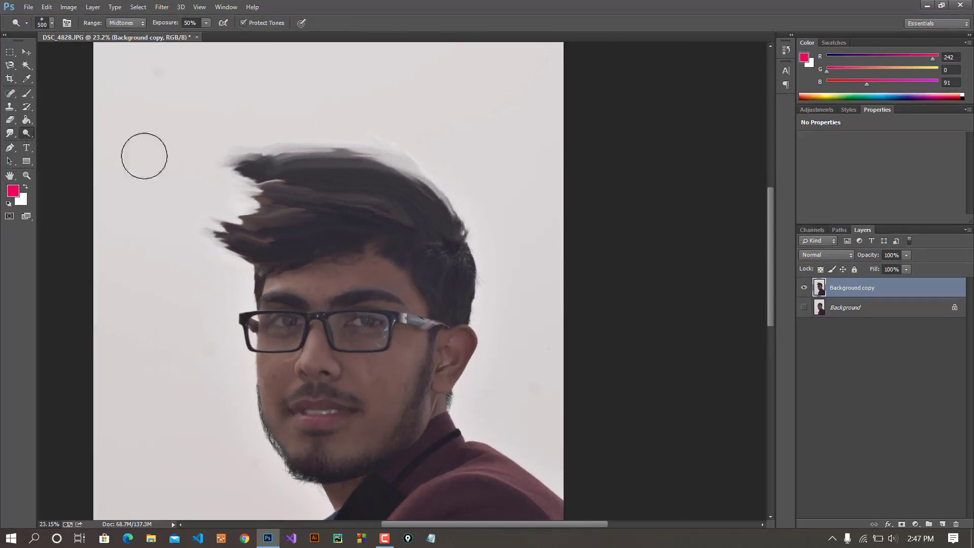
right_click(30, 132)
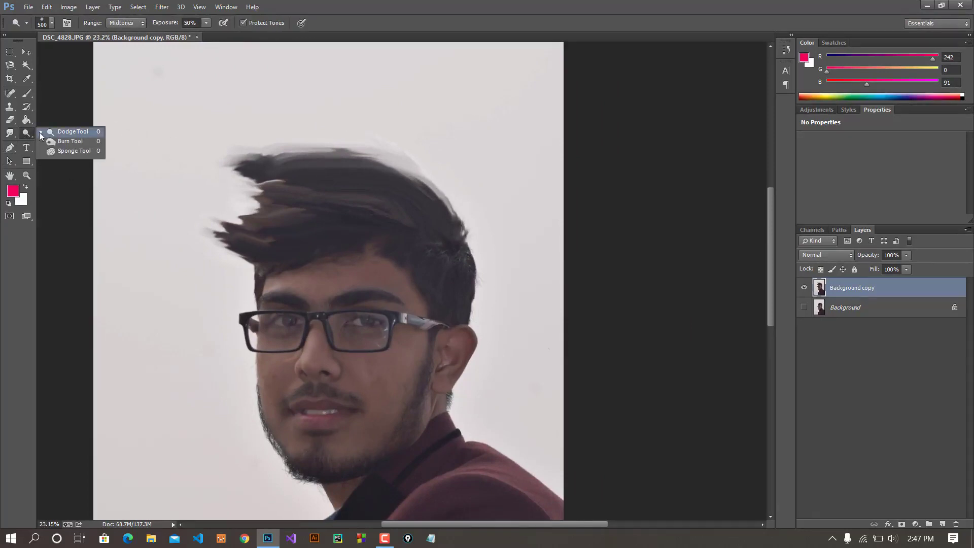
click(43, 132)
scroll(388, 124, down, 1)
scroll(376, 164, down, 1)
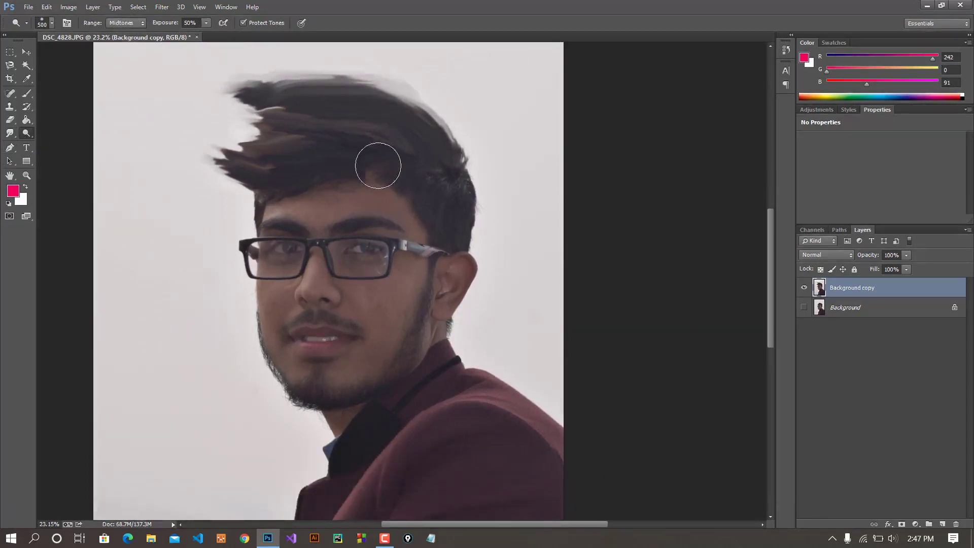
alt+scroll(381, 203, down, 1)
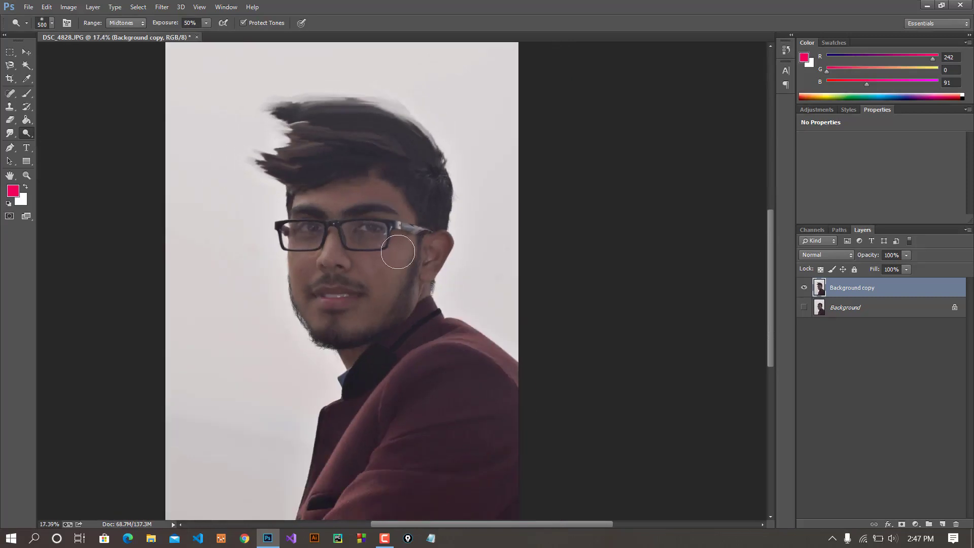
Enlarge the dodge brush until it covers the whole face
key(bracketright)
key(bracketright)
key(bracketright)
key(bracketright)
key(bracketright)
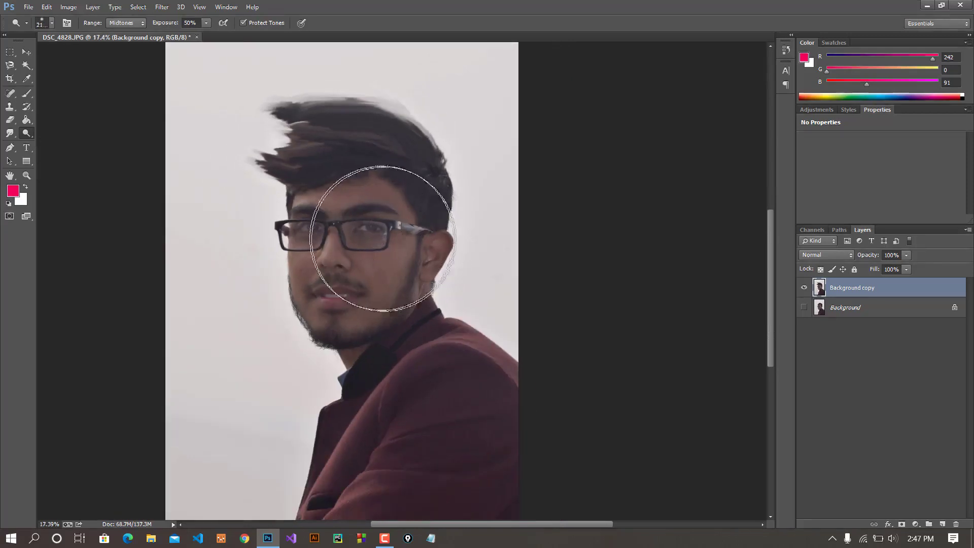
key(bracketright)
key(bracketright)
key(bracketright)
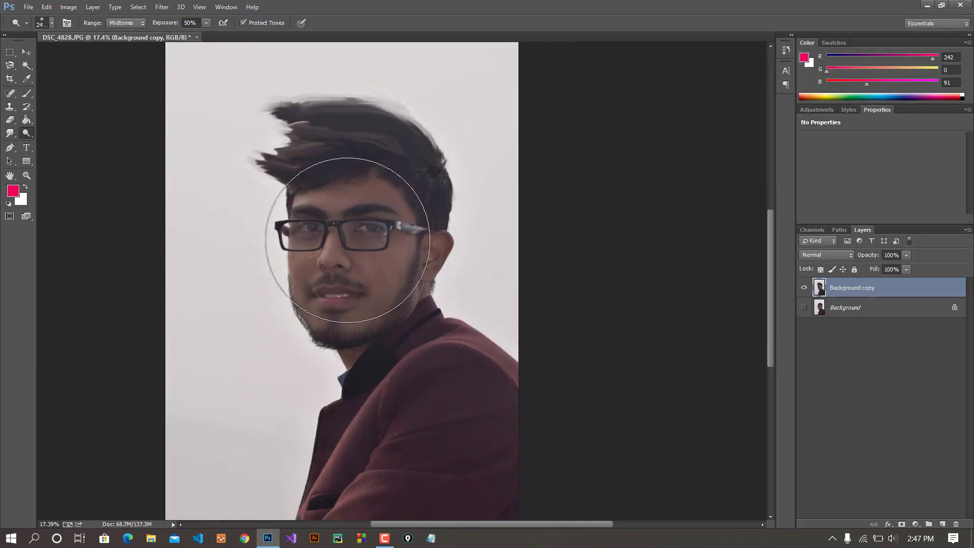
key(bracketright)
key(bracketright)
key(bracketright)
key(bracketright)
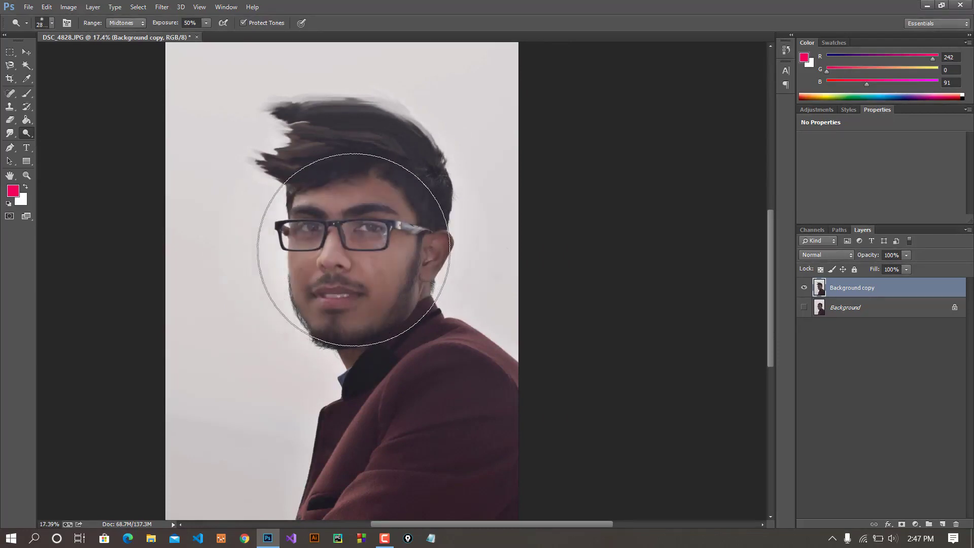
key(bracketright)
key(bracketright)
key(bracketright)
key(bracketright)
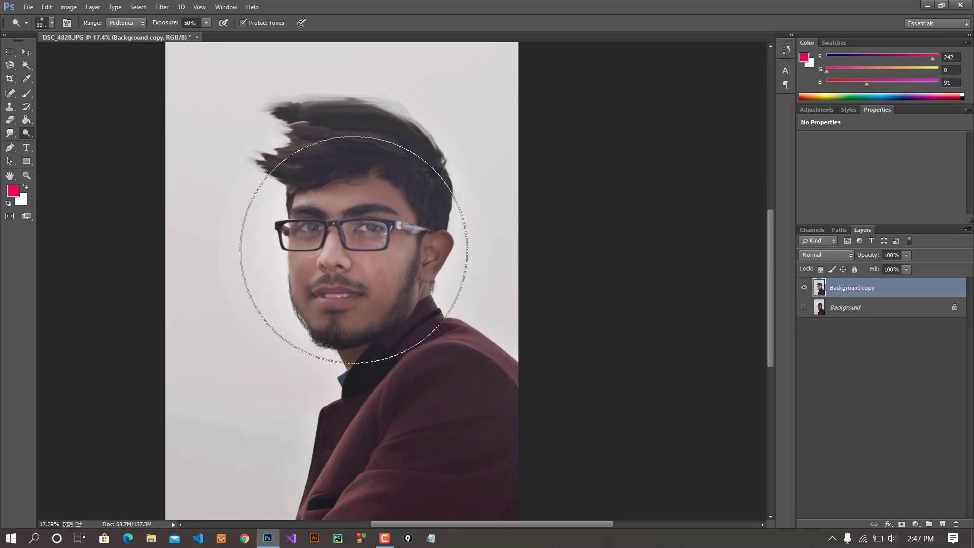
scroll(353, 249, down, 3)
scroll(346, 247, down, 1)
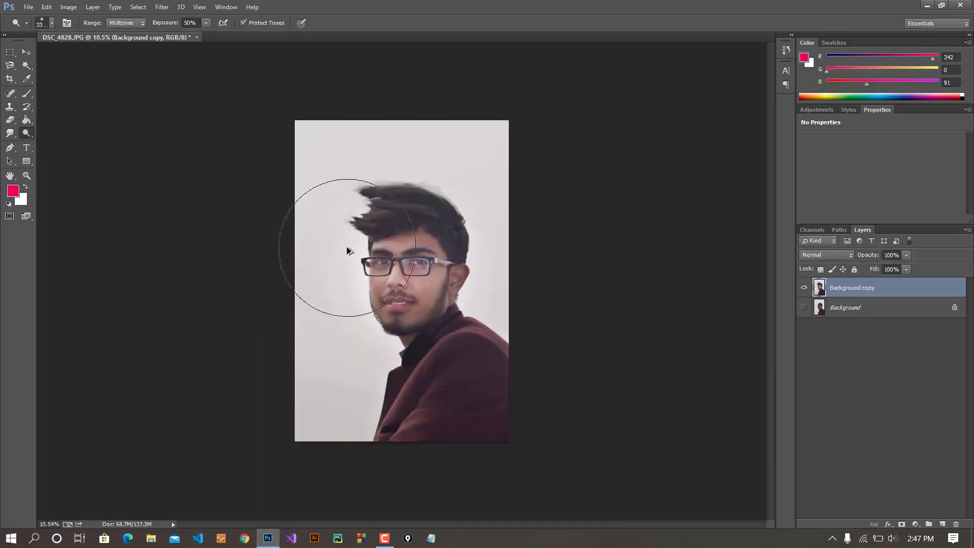
scroll(346, 247, up, 2)
scroll(404, 269, up, 2)
scroll(399, 265, up, 2)
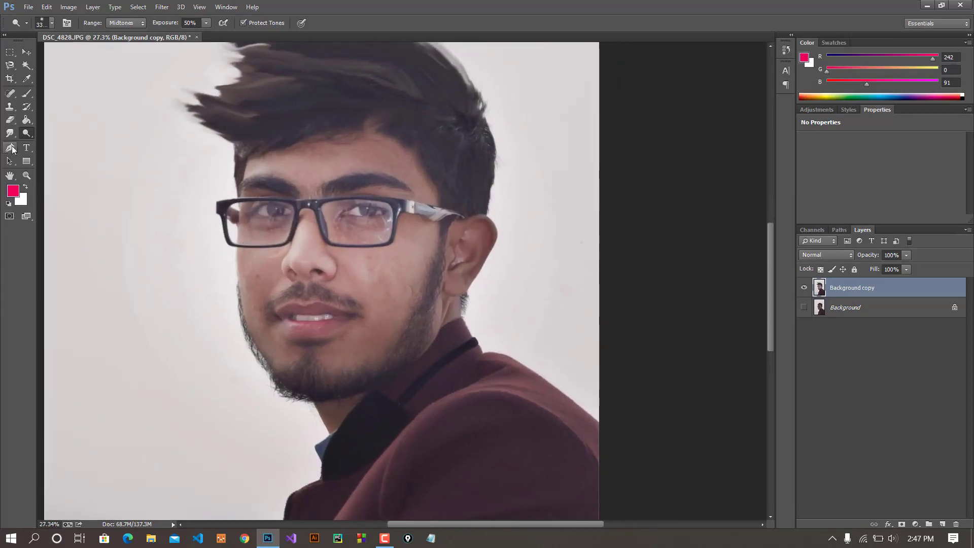
Switch to the Burn tool set to Shadows range at 50% exposure
right_click(26, 134)
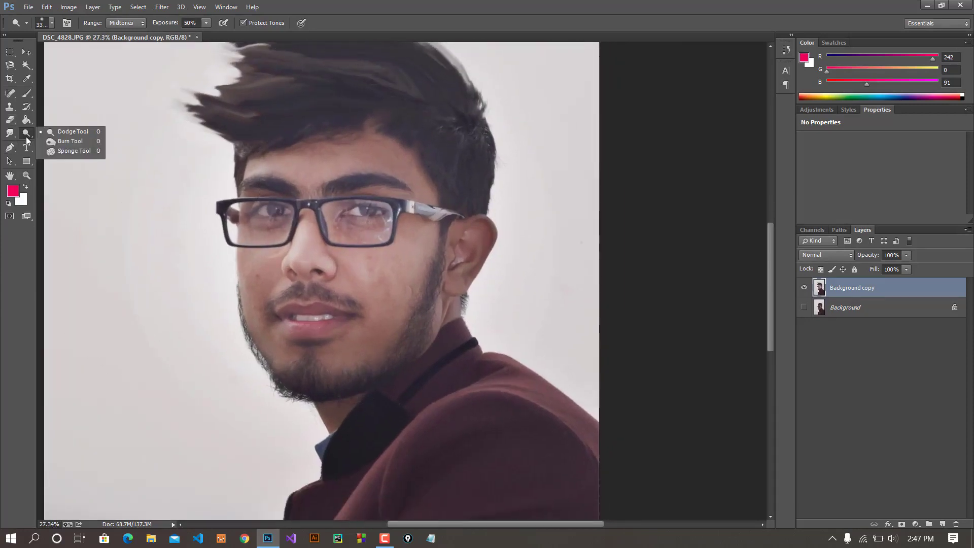
click(49, 141)
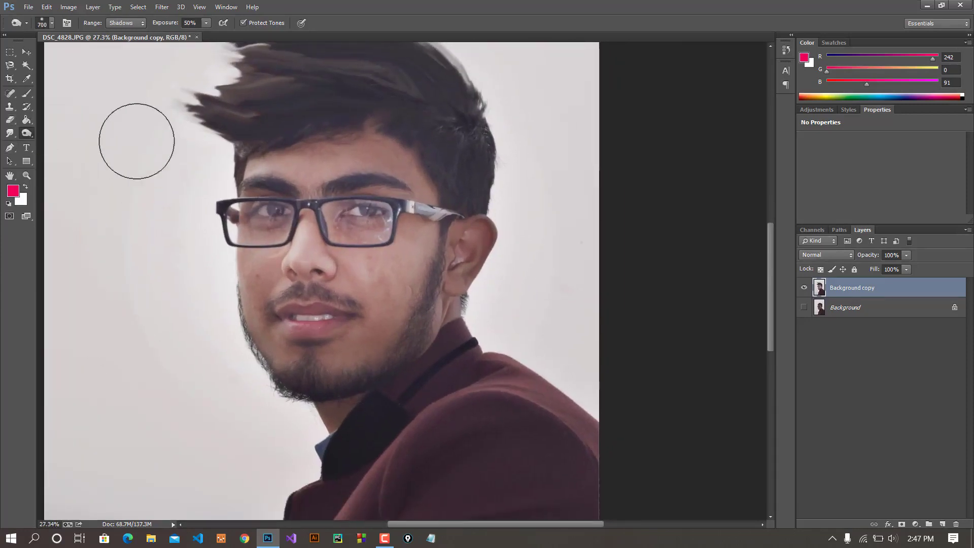
scroll(185, 83, up, 1)
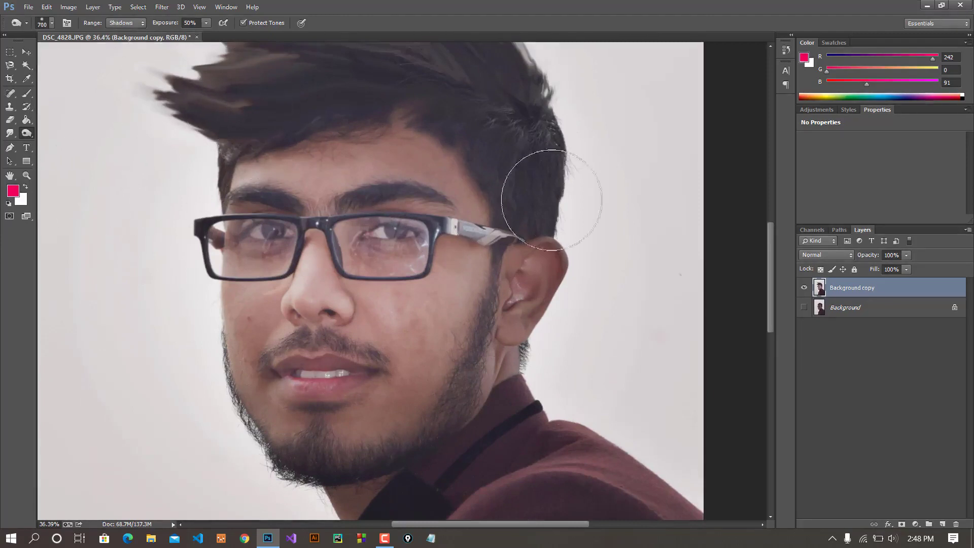
scroll(473, 215, up, 1)
scroll(473, 216, up, 1)
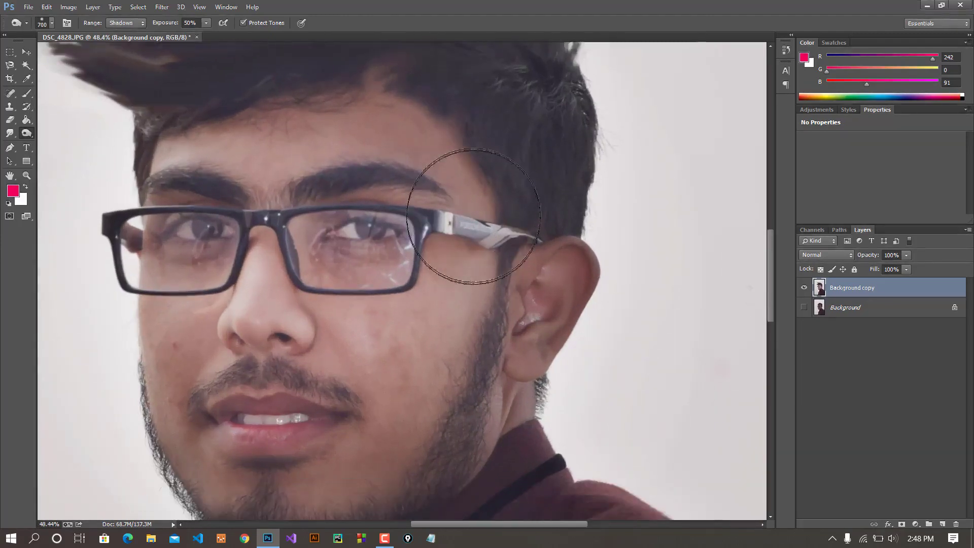
scroll(512, 221, down, 3)
scroll(513, 220, down, 2)
scroll(489, 350, down, 2)
scroll(482, 324, down, 2)
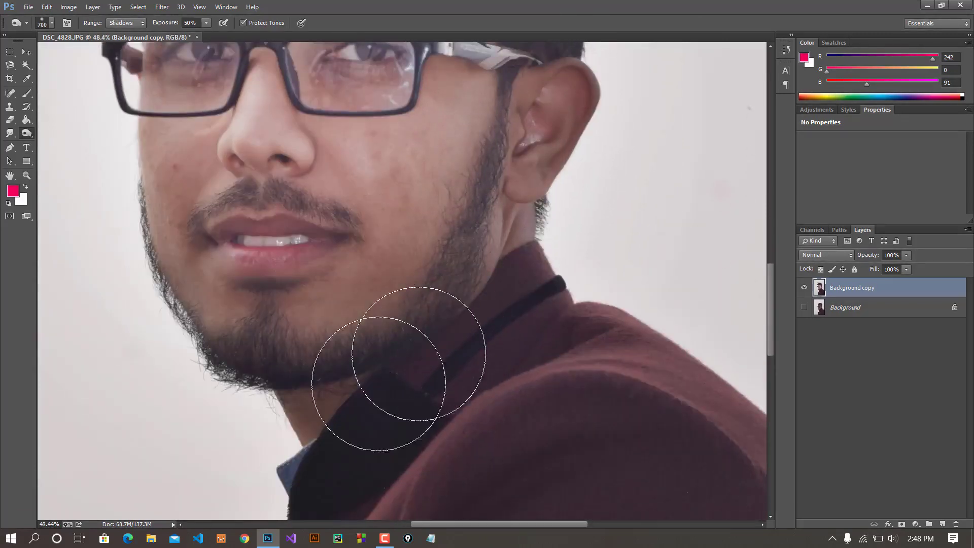
scroll(477, 277, up, 3)
scroll(495, 266, up, 3)
scroll(446, 264, up, 1)
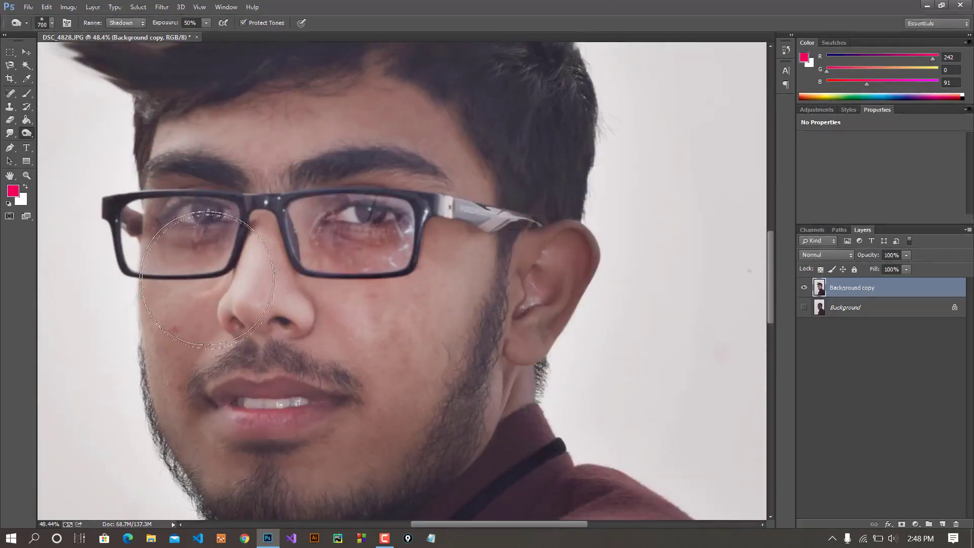
scroll(553, 270, down, 2)
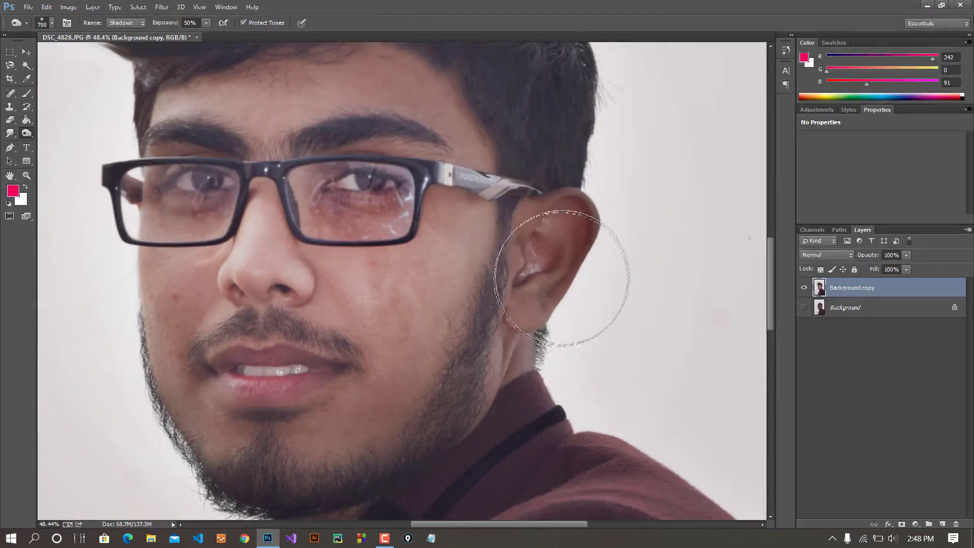
Shrink the burn brush to 250 and darken the beard along the right jawline
key(bracketleft)
key(bracketleft)
key(bracketleft)
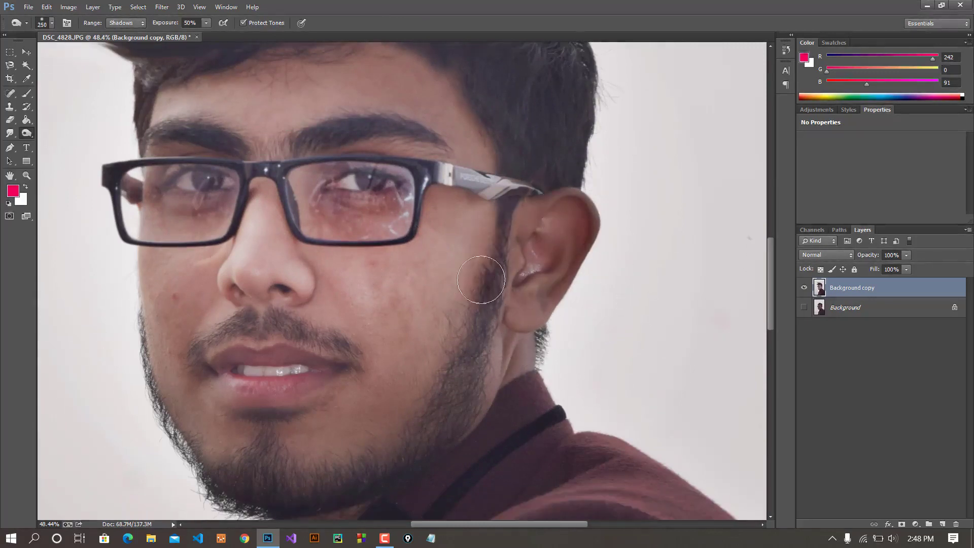
drag(496, 278, 437, 413)
scroll(436, 414, down, 4)
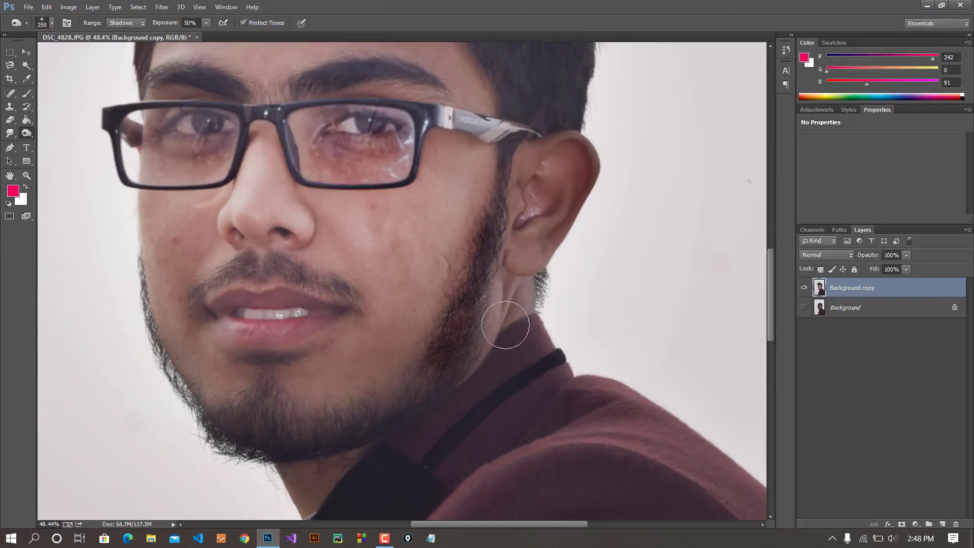
click(126, 24)
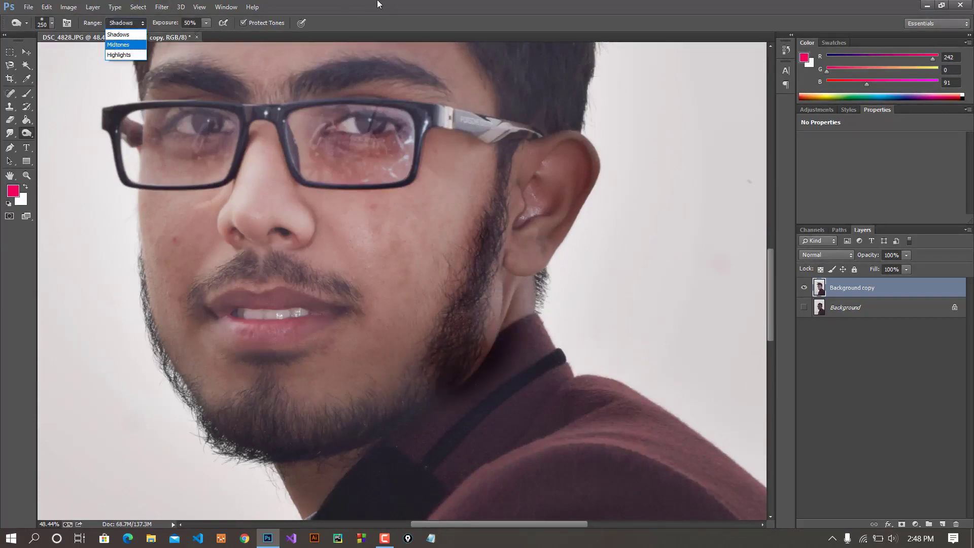
key(Escape)
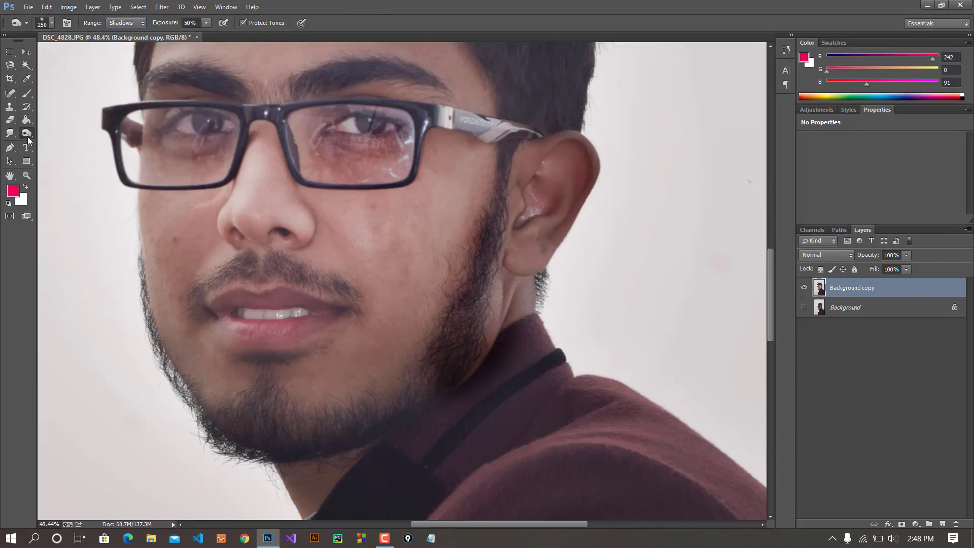
right_click(28, 137)
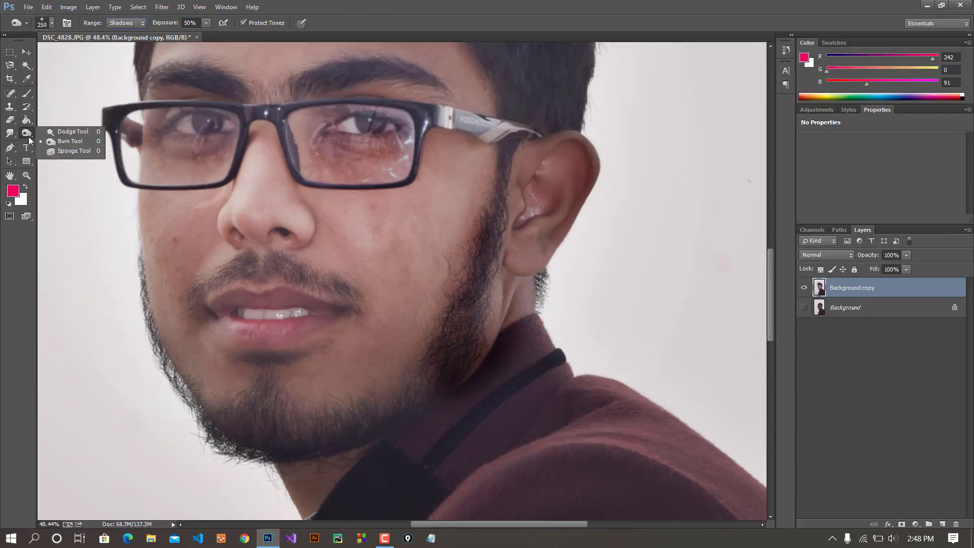
Desaturate the lips, chin and jacket shoulder with the Sponge tool
click(62, 153)
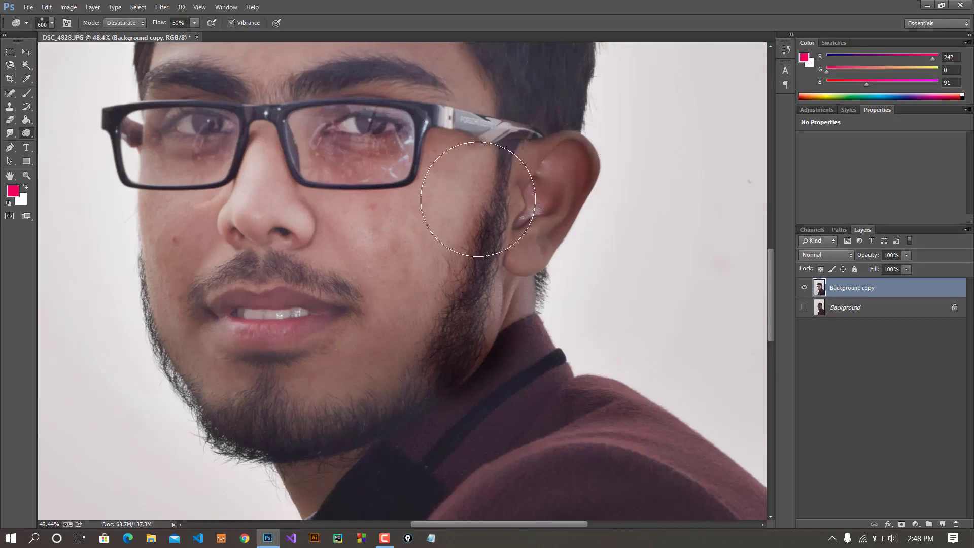
scroll(480, 203, down, 1)
scroll(439, 205, up, 1)
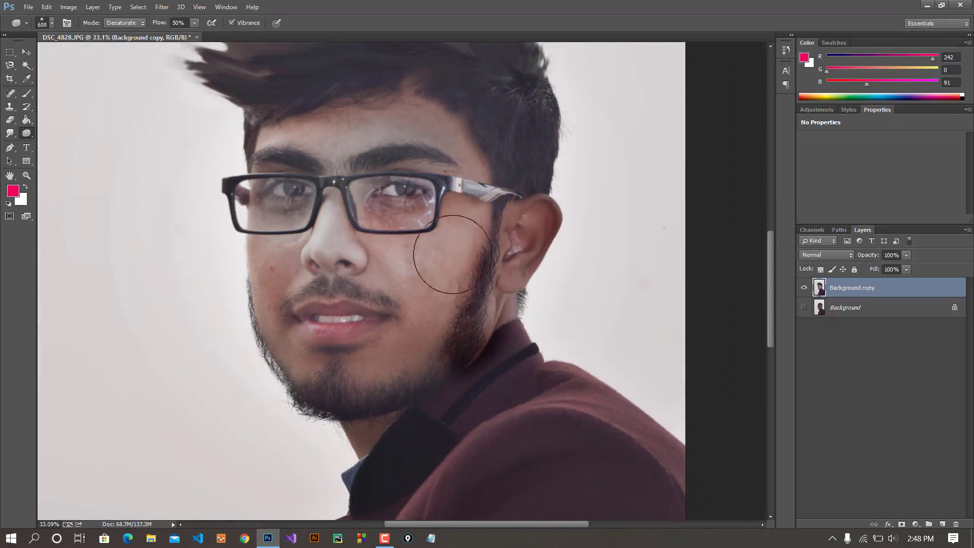
scroll(442, 244, down, 2)
drag(428, 237, 399, 249)
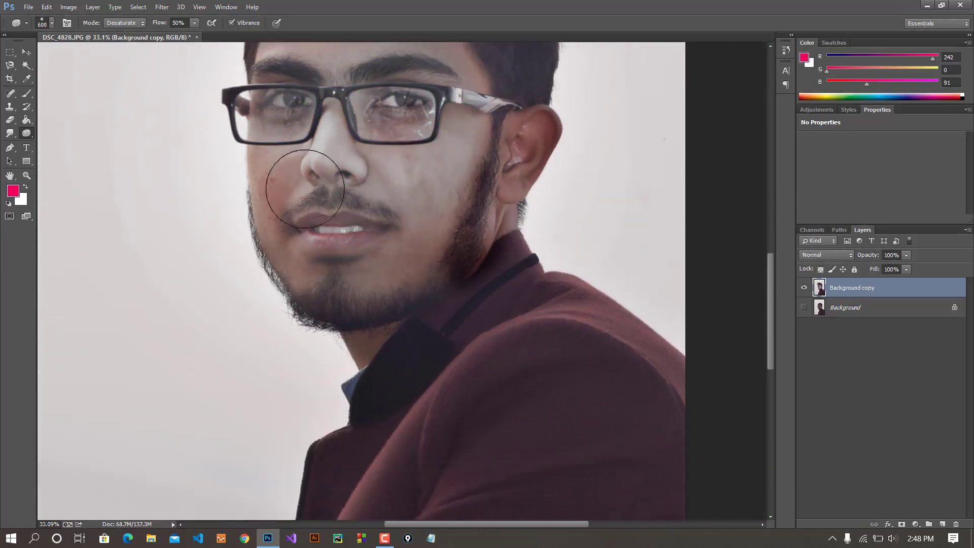
scroll(431, 256, up, 1)
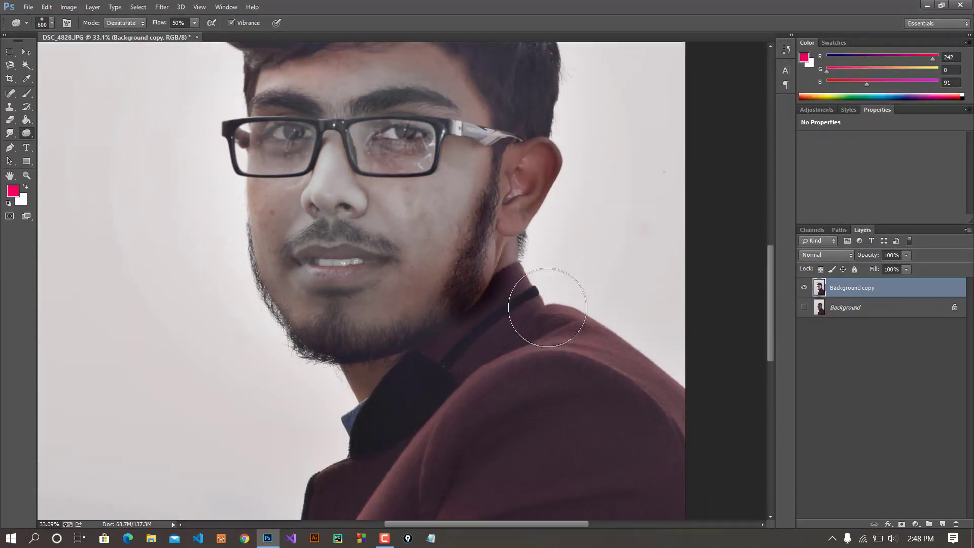
mouse_move(513, 224)
mouse_down()
mouse_move(561, 412)
mouse_move(527, 386)
mouse_move(482, 408)
mouse_up()
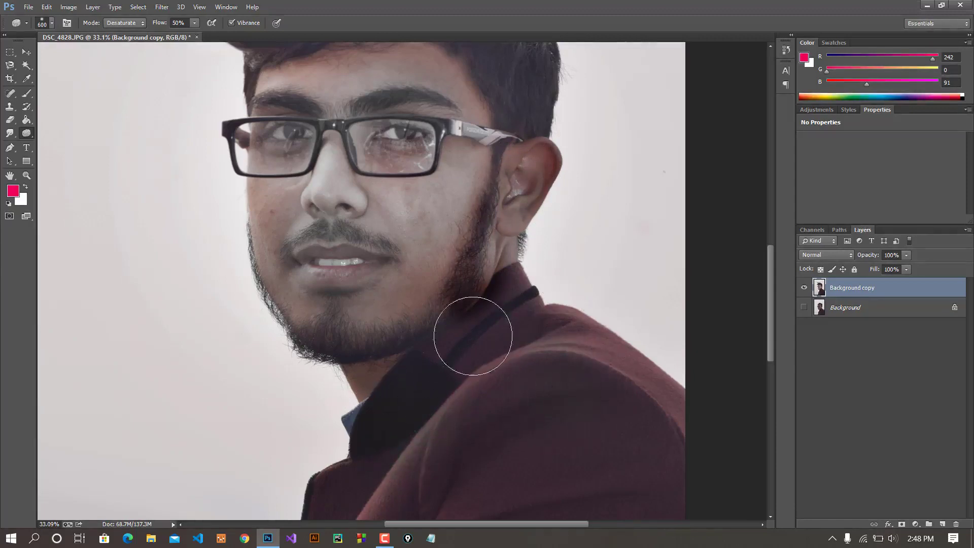
scroll(476, 304, down, 1)
scroll(412, 281, down, 1)
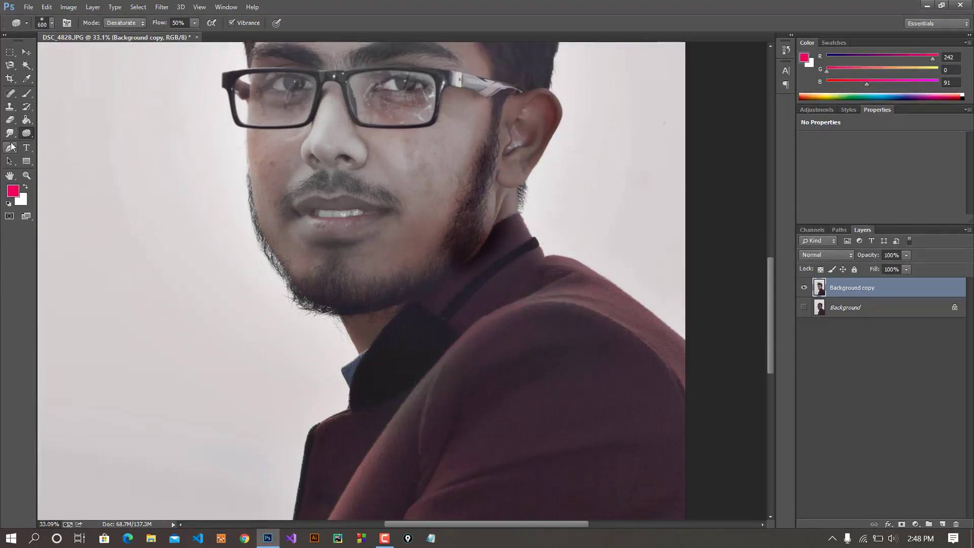
Select the Pen tool in Shape mode and frame the face in the view
click(9, 148)
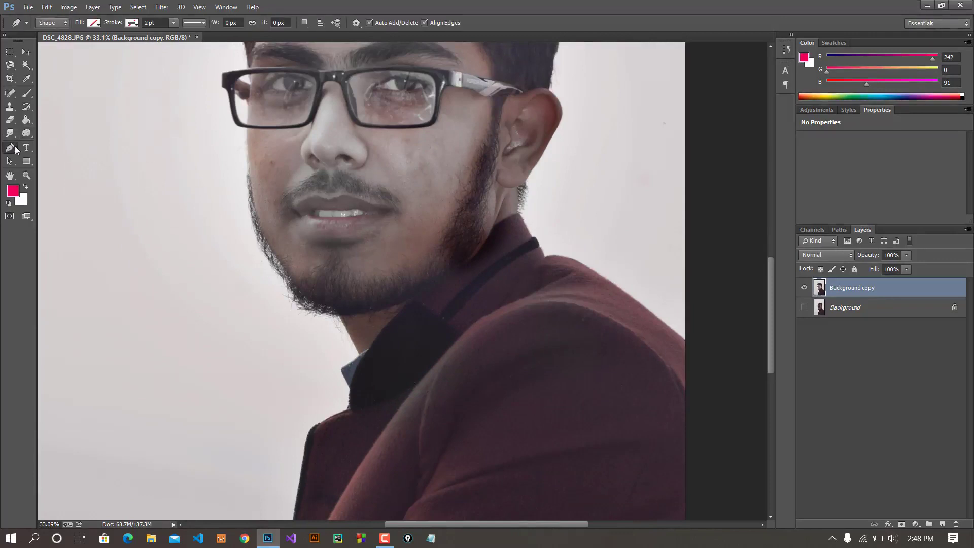
scroll(126, 181, down, 2)
scroll(125, 181, down, 1)
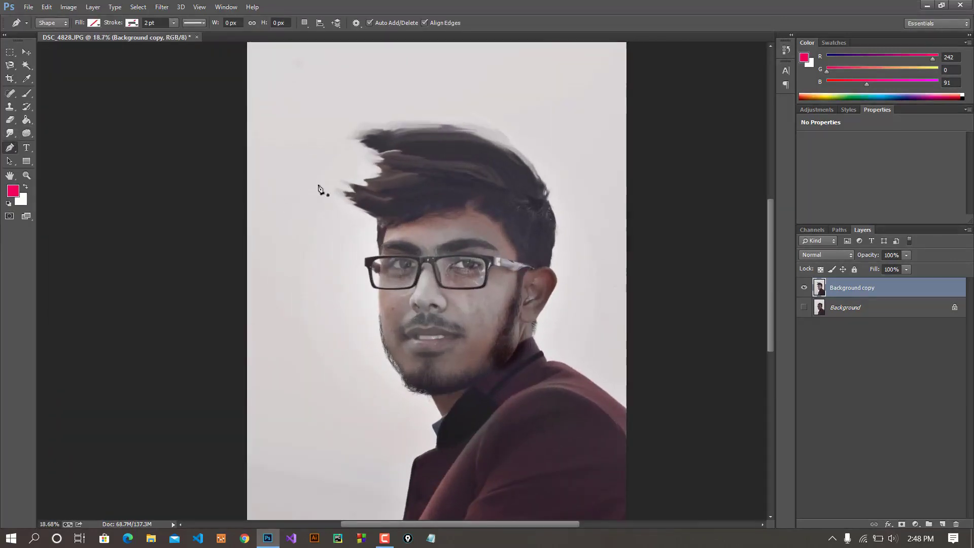
drag(287, 169, 224, 279)
scroll(303, 254, up, 1)
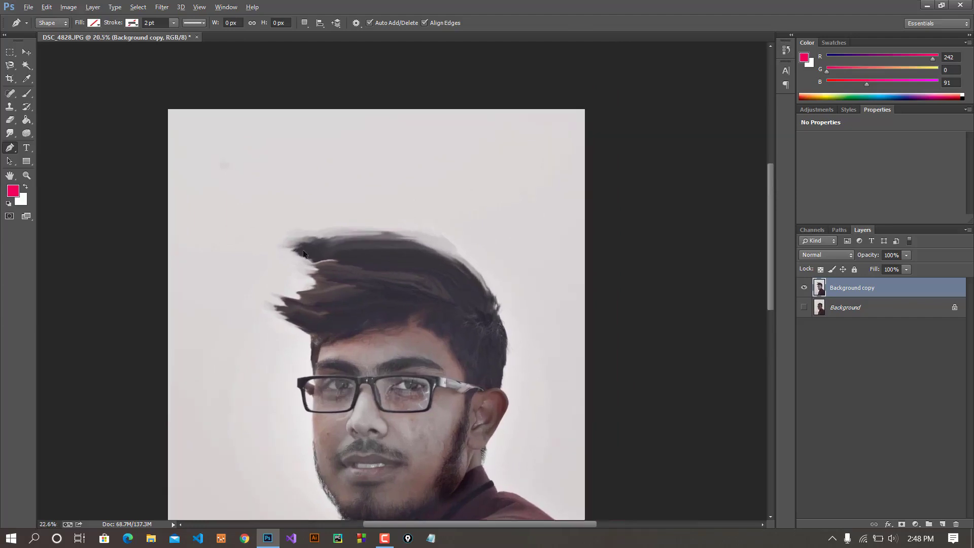
scroll(303, 253, up, 1)
drag(388, 285, 320, 71)
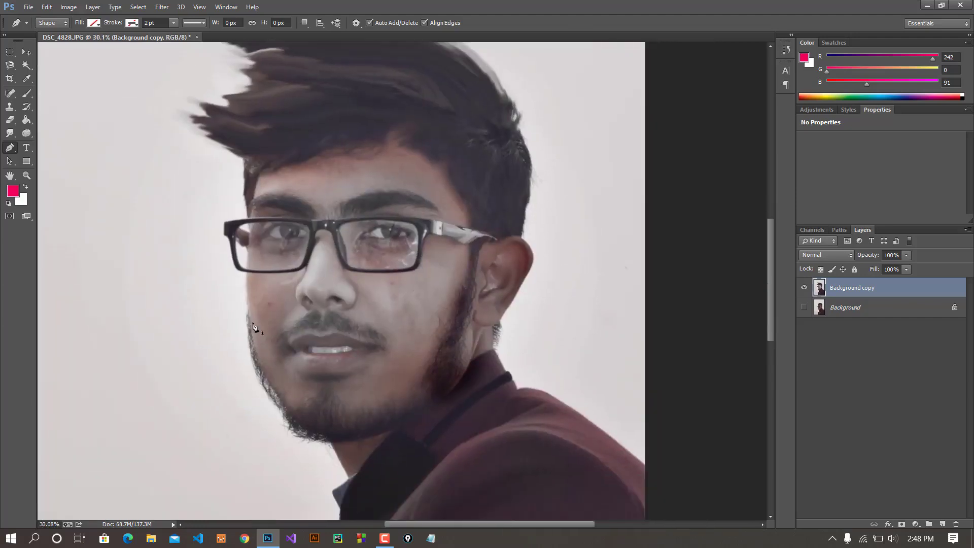
Place path points down the face's left side and around the glasses
click(247, 278)
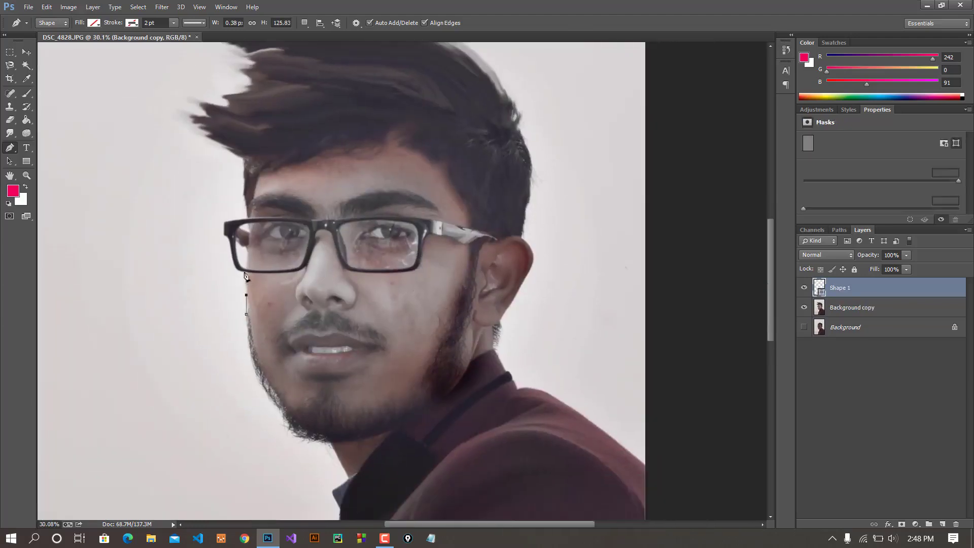
scroll(228, 240, up, 1)
scroll(230, 240, up, 1)
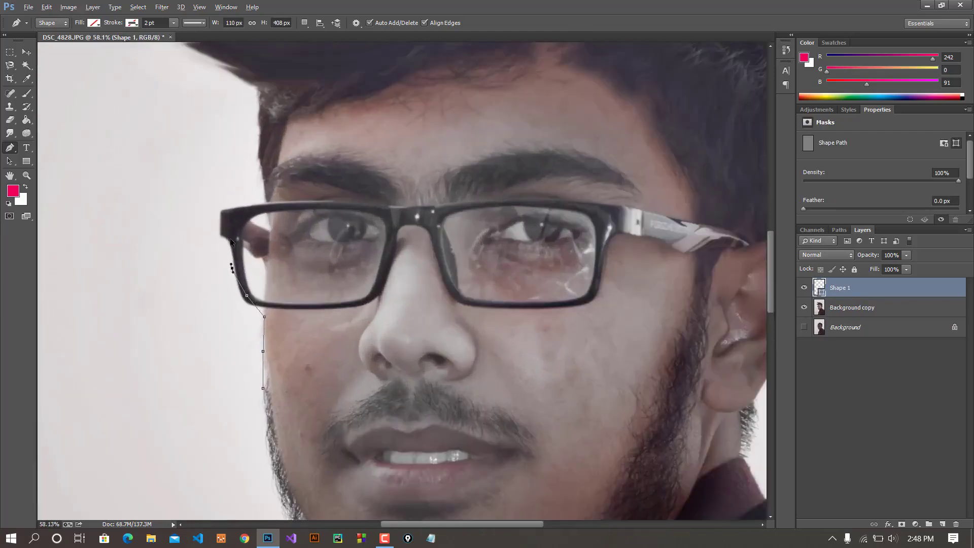
drag(217, 234, 186, 214)
scroll(207, 227, up, 2)
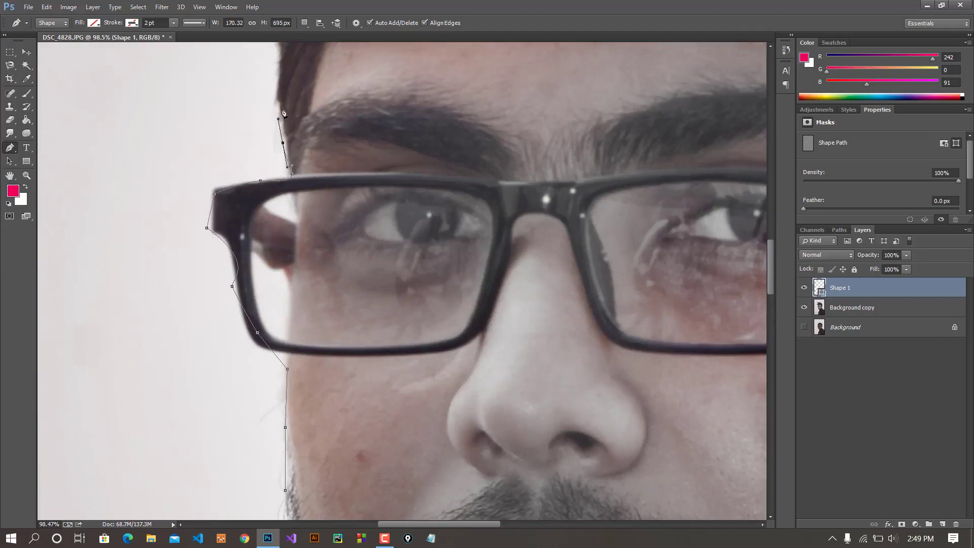
scroll(363, 114, down, 1)
click(413, 267)
scroll(399, 315, down, 2)
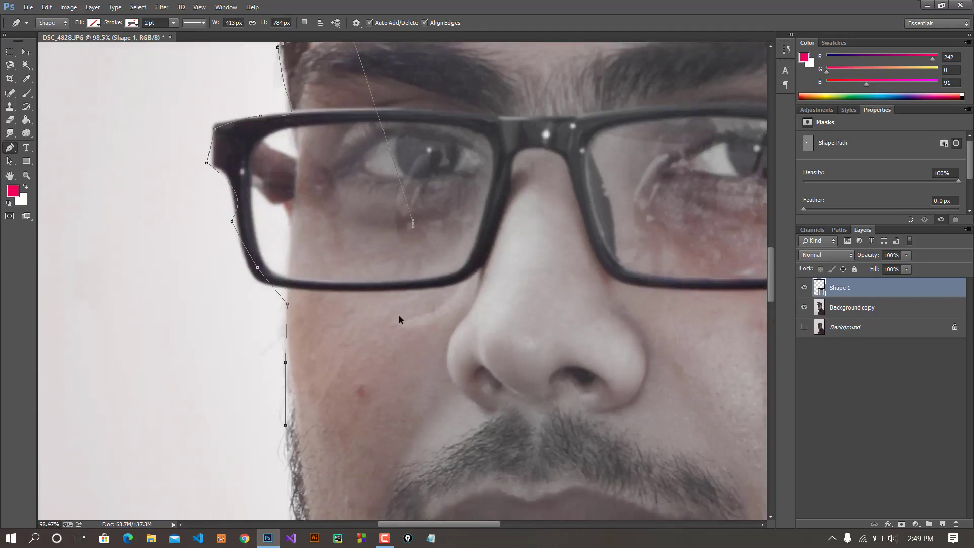
scroll(399, 315, down, 2)
scroll(399, 315, down, 1)
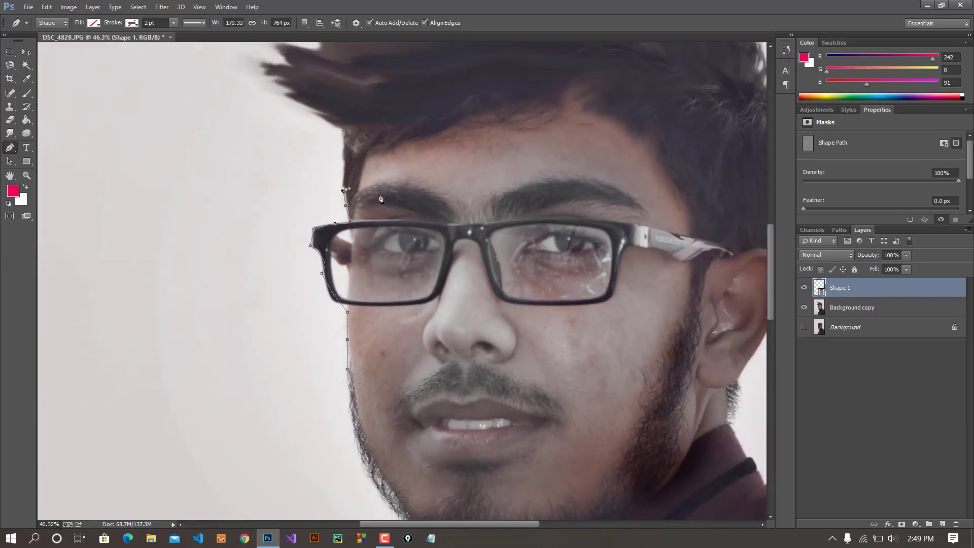
scroll(381, 199, up, 1)
scroll(371, 217, down, 1)
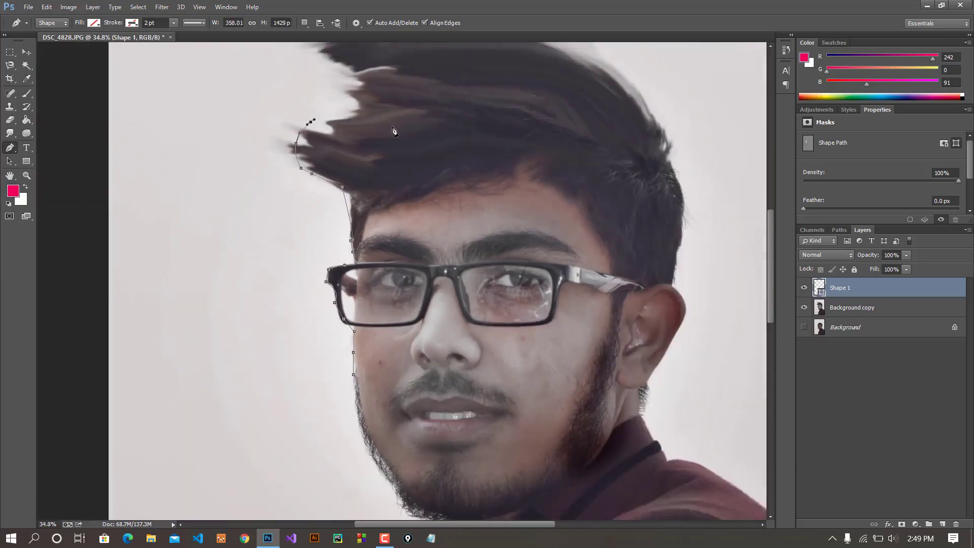
Continue the path over the top of the hair, down the jaw and under the chin
drag(383, 142, 323, 269)
click(299, 196)
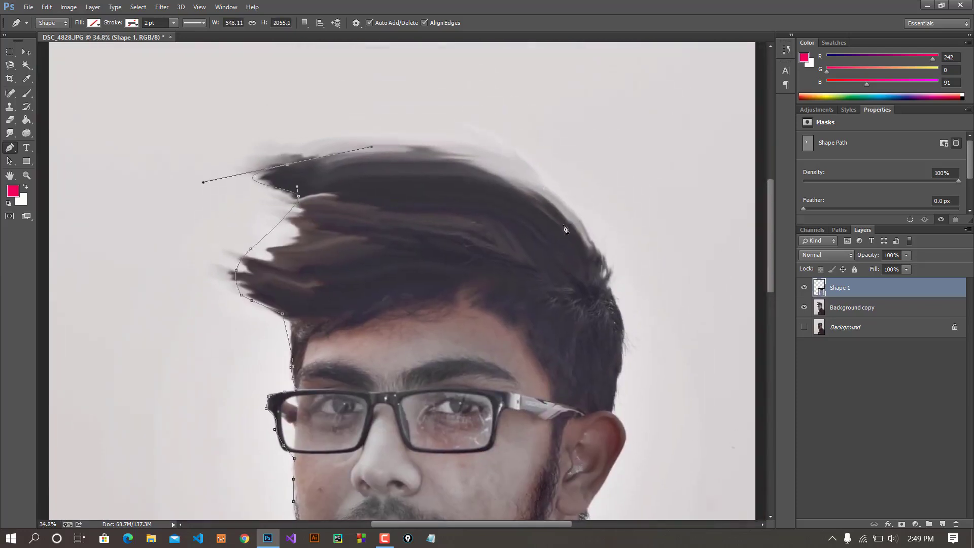
drag(541, 184, 557, 217)
drag(585, 259, 595, 281)
drag(627, 333, 632, 316)
scroll(631, 315, down, 3)
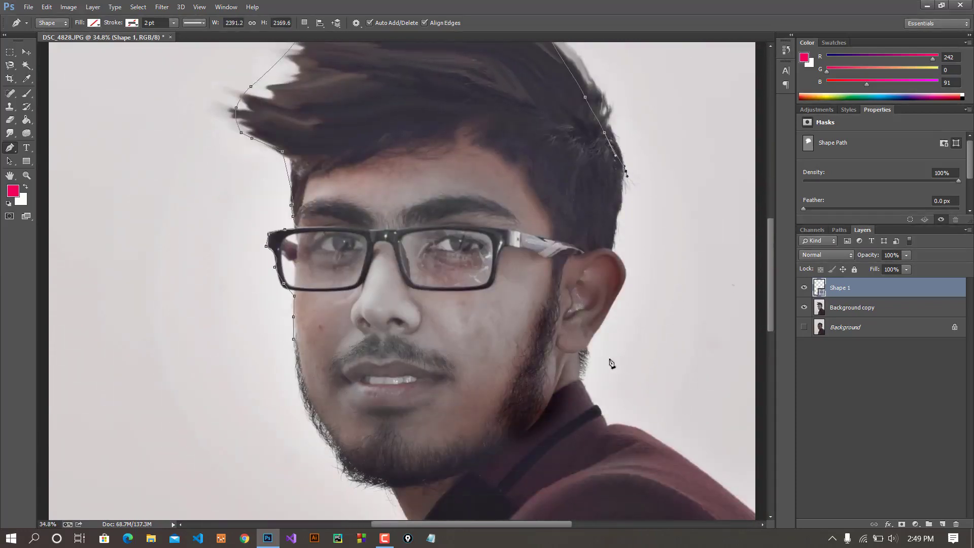
drag(609, 358, 615, 356)
click(478, 445)
drag(391, 461, 402, 461)
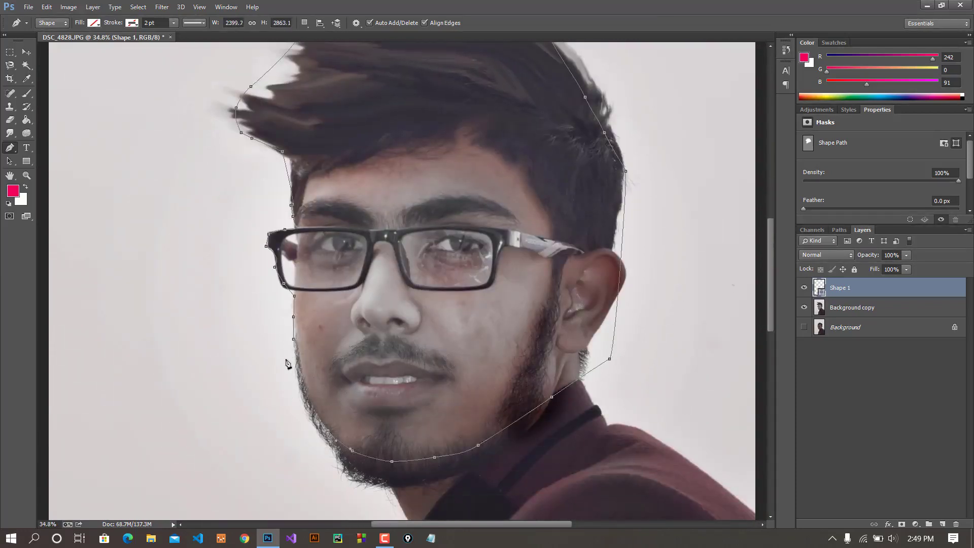
key(ctrl+Return)
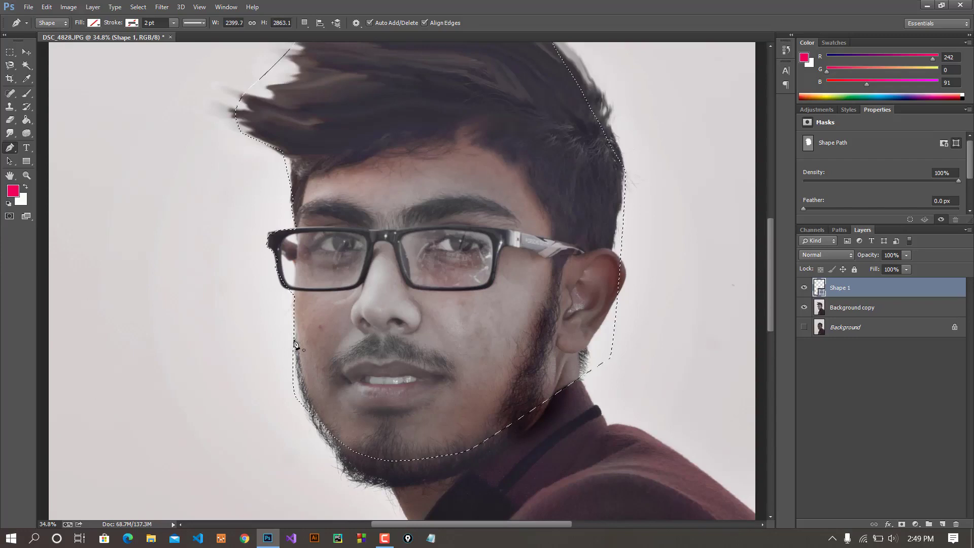
click(26, 52)
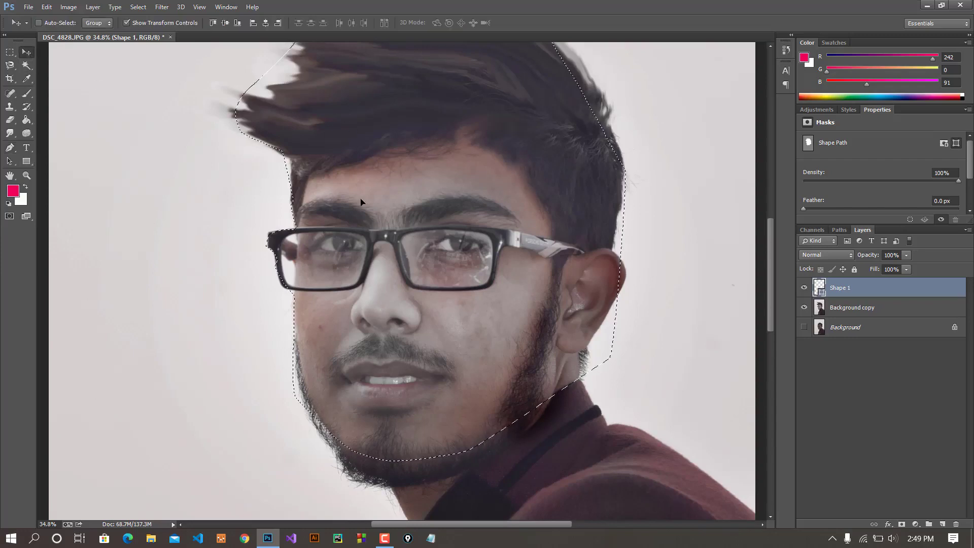
scroll(360, 202, down, 3)
mouse_move(360, 202)
mouse_down()
mouse_move(461, 162)
mouse_move(434, 163)
mouse_up()
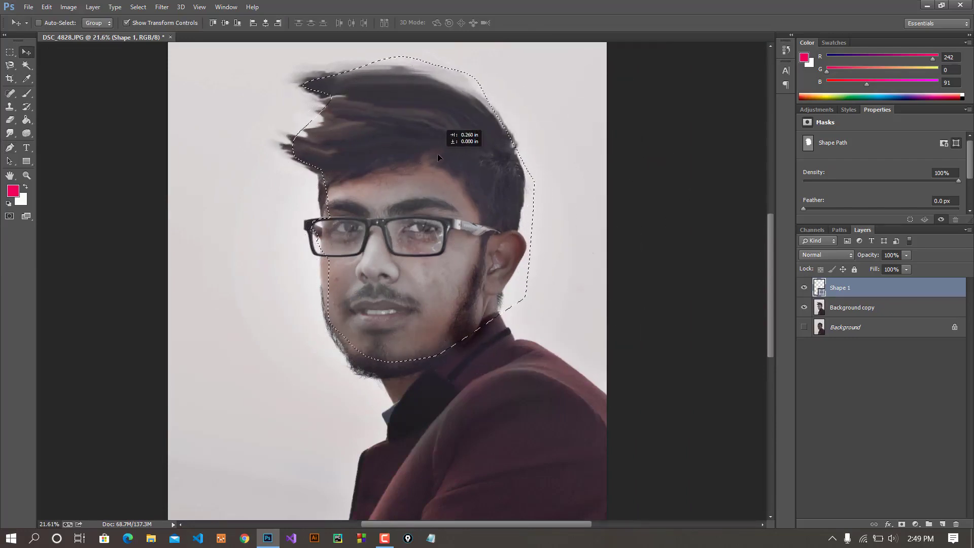
drag(437, 156, 439, 161)
click(898, 316)
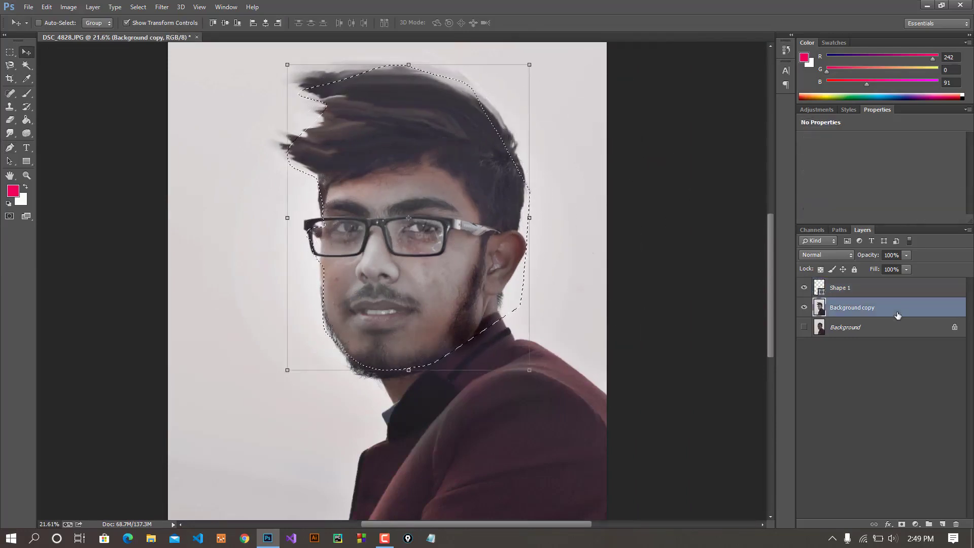
drag(419, 236, 653, 276)
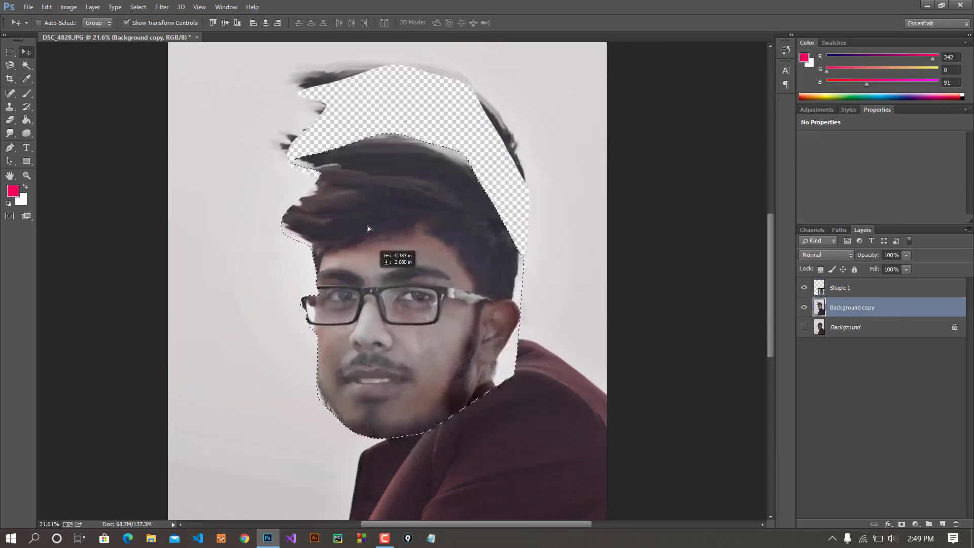
key(ctrl+z)
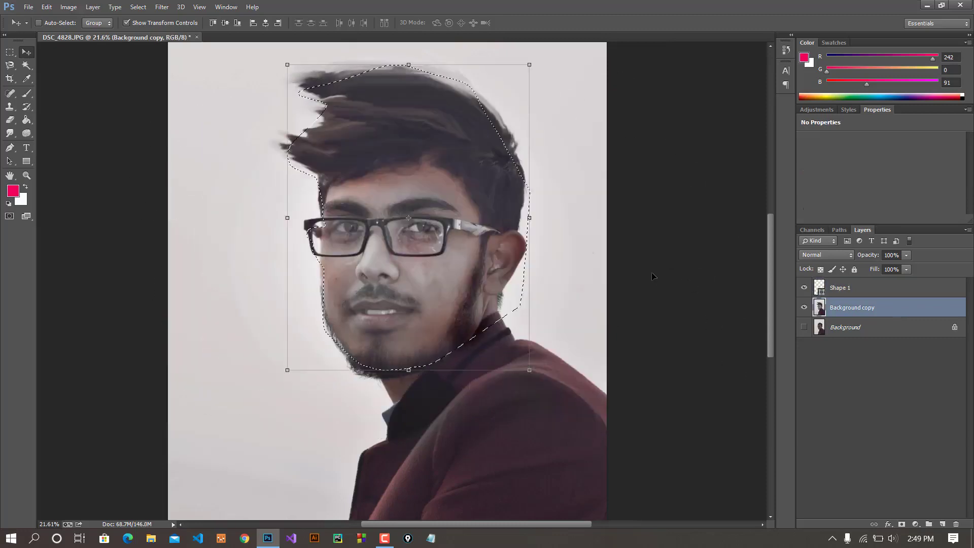
key(ctrl+d)
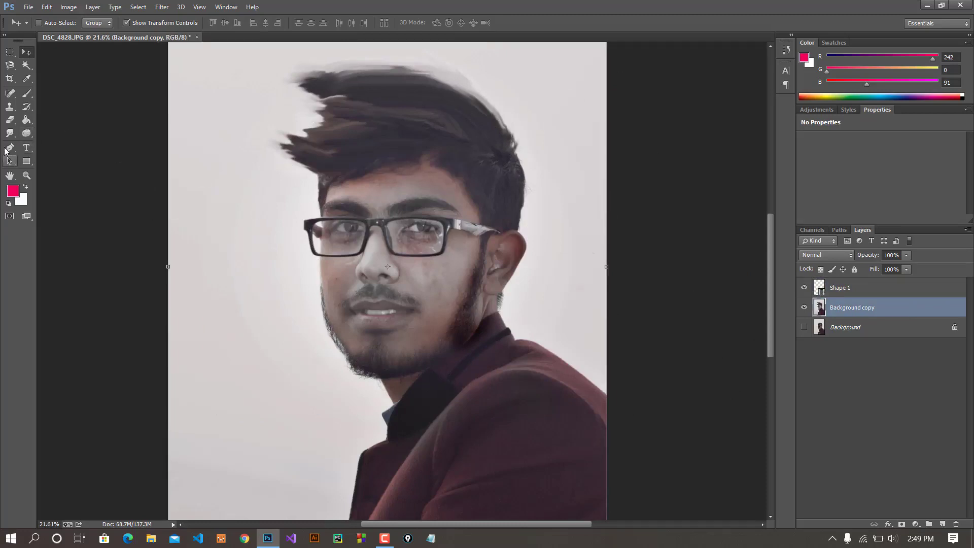
click(9, 147)
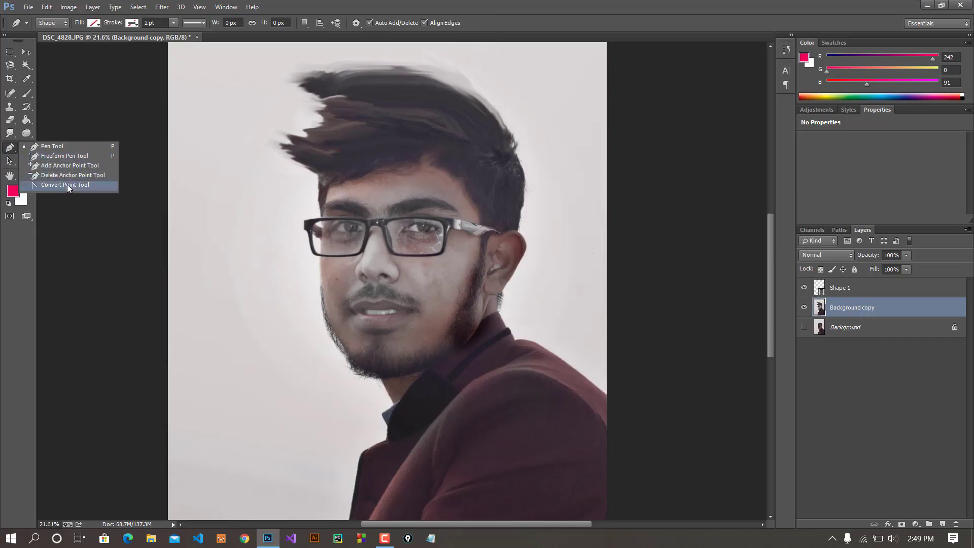
click(50, 146)
alt+scroll(156, 167, up, 2)
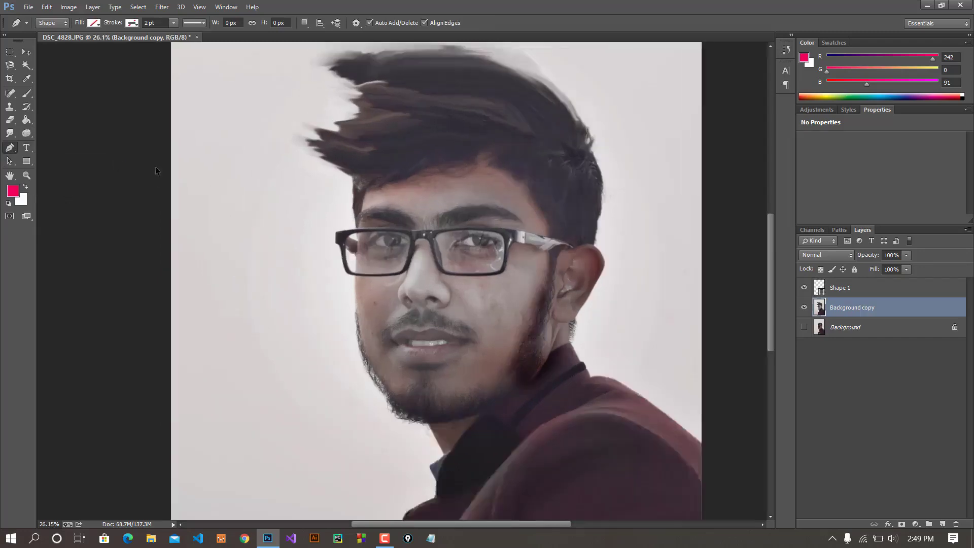
alt+scroll(155, 166, up, 1)
click(194, 267)
drag(245, 147, 318, 131)
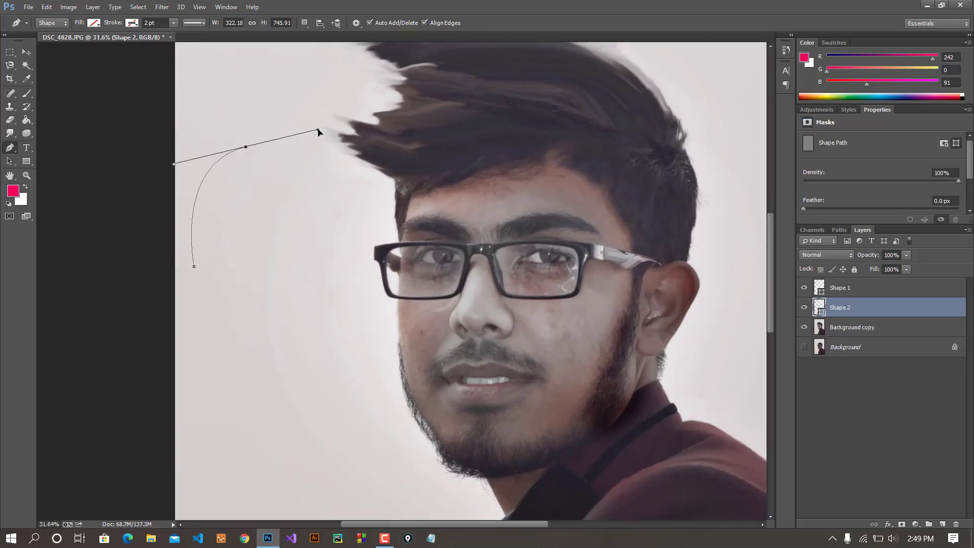
drag(329, 235, 328, 283)
right_click(10, 148)
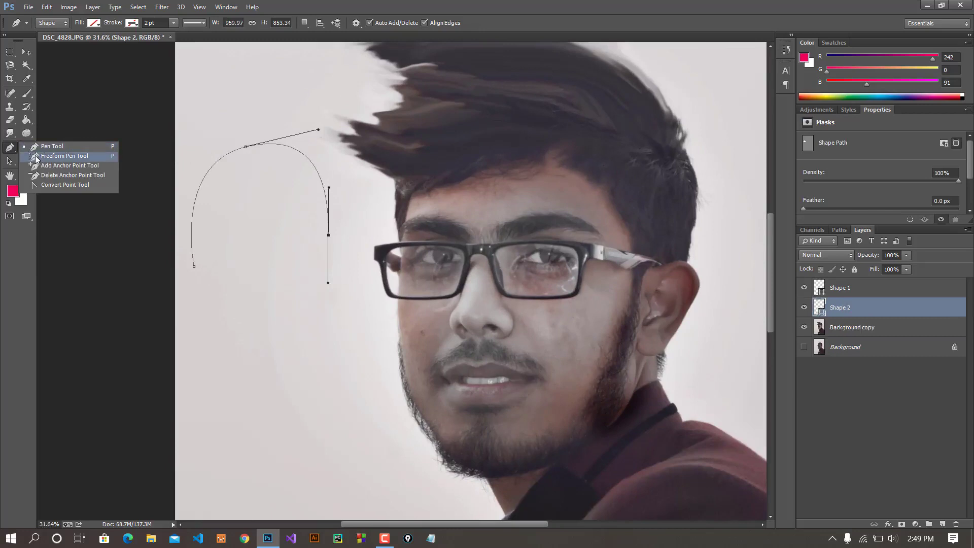
click(38, 168)
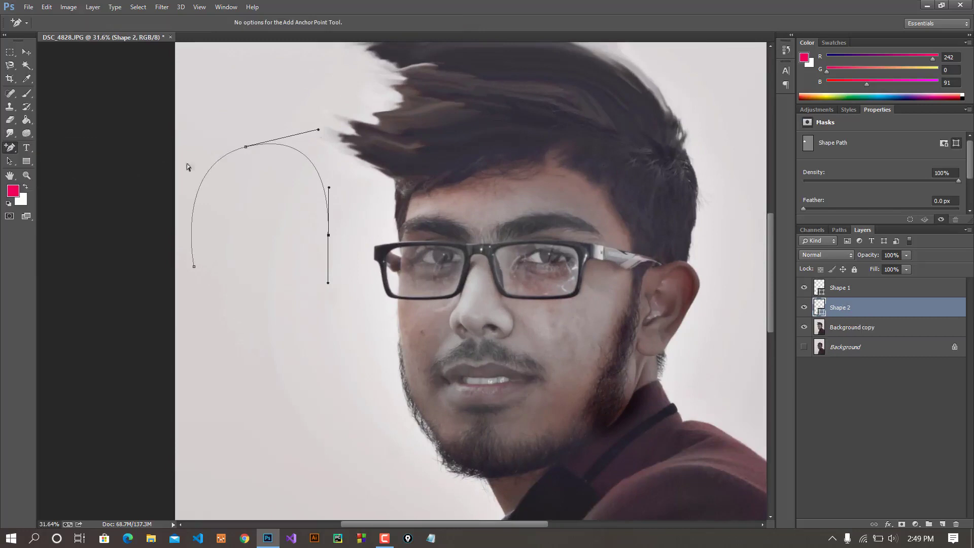
click(246, 148)
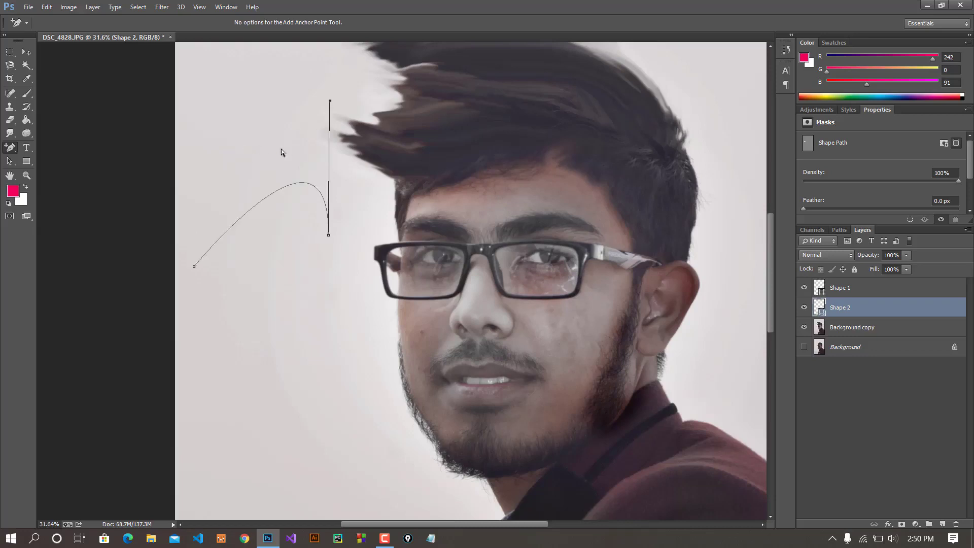
key(ctrl+z)
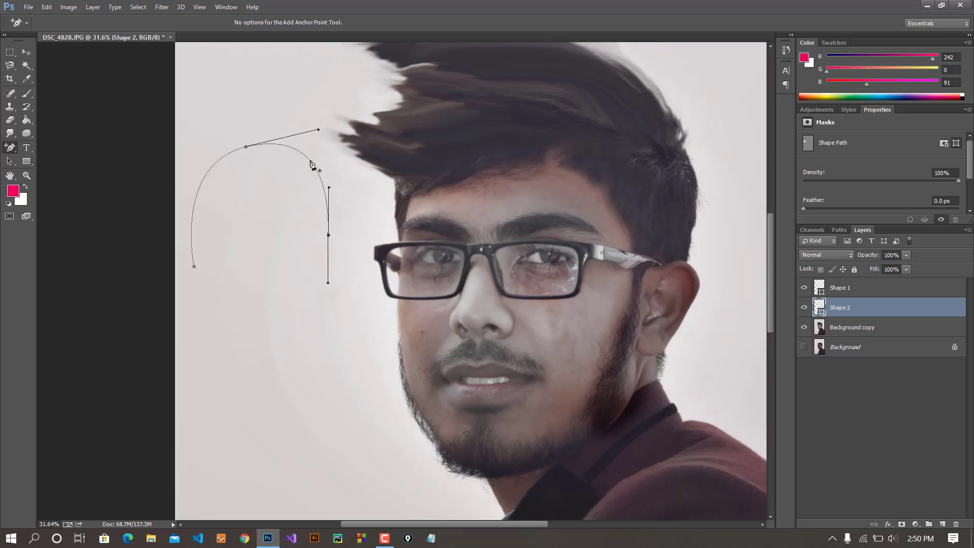
drag(310, 160, 322, 173)
right_click(10, 147)
click(72, 148)
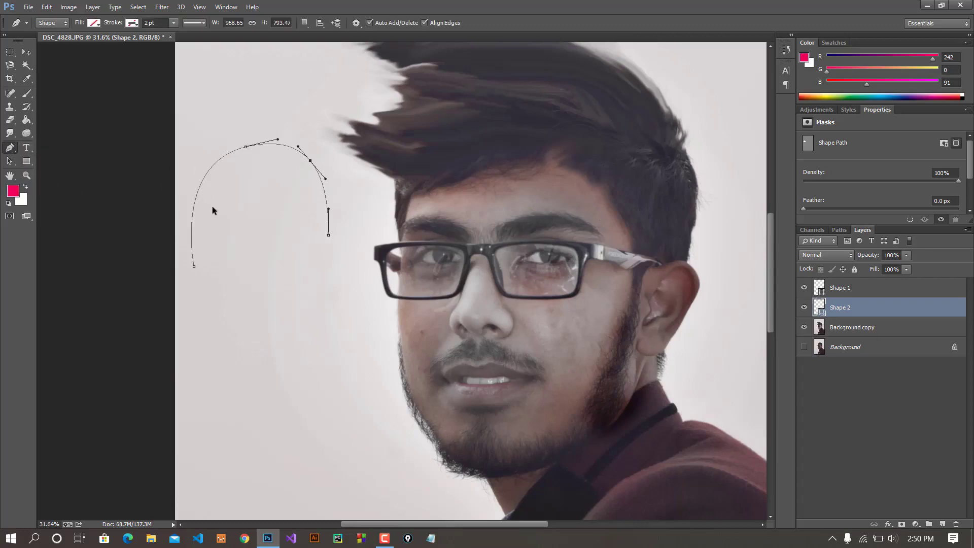
key(ctrl+0)
key(BackSpace)
key(BackSpace)
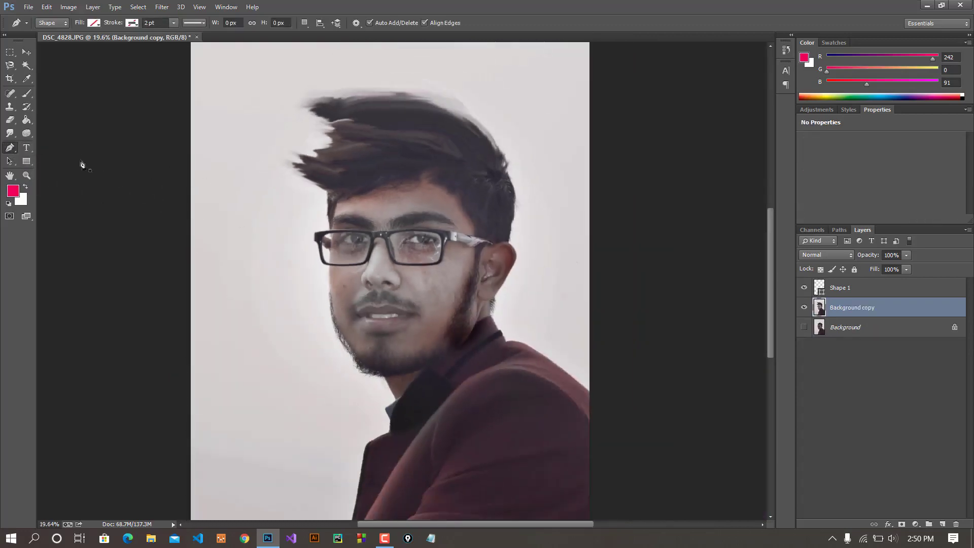
Add the text 'i am jewel rana' near the top at 78 pt
right_click(30, 146)
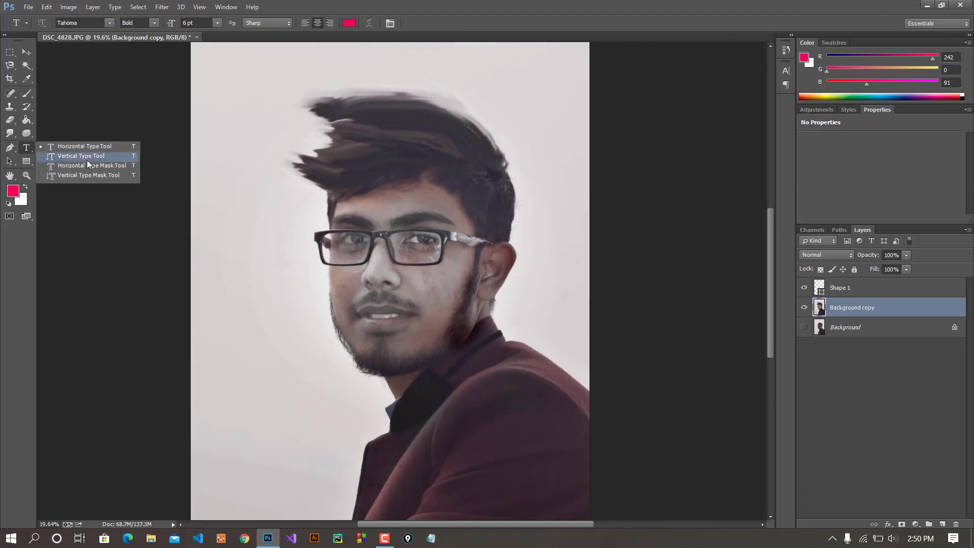
click(85, 145)
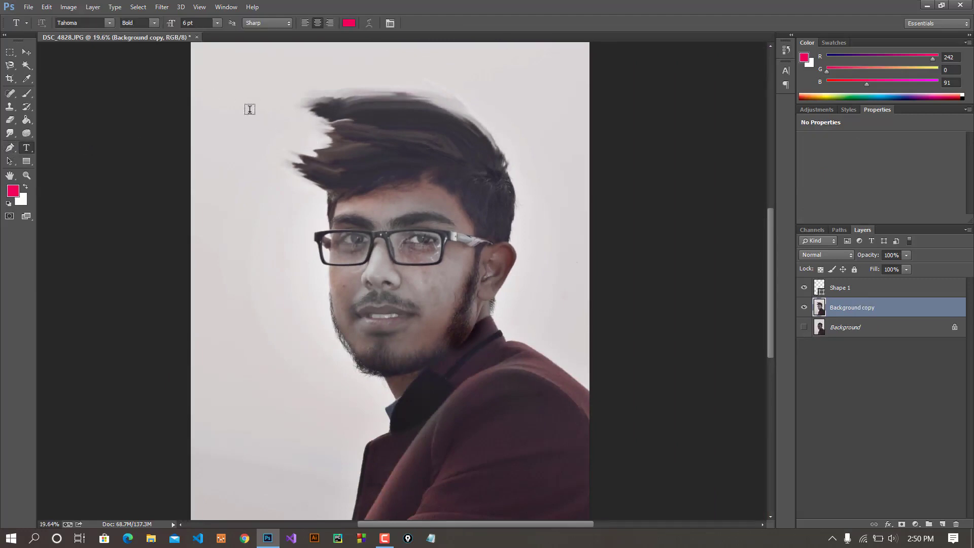
click(268, 168)
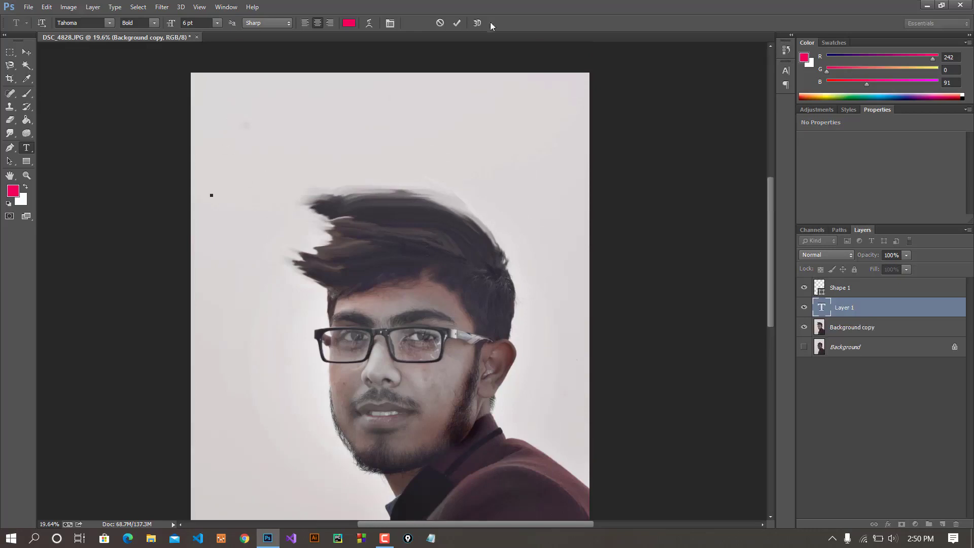
click(441, 23)
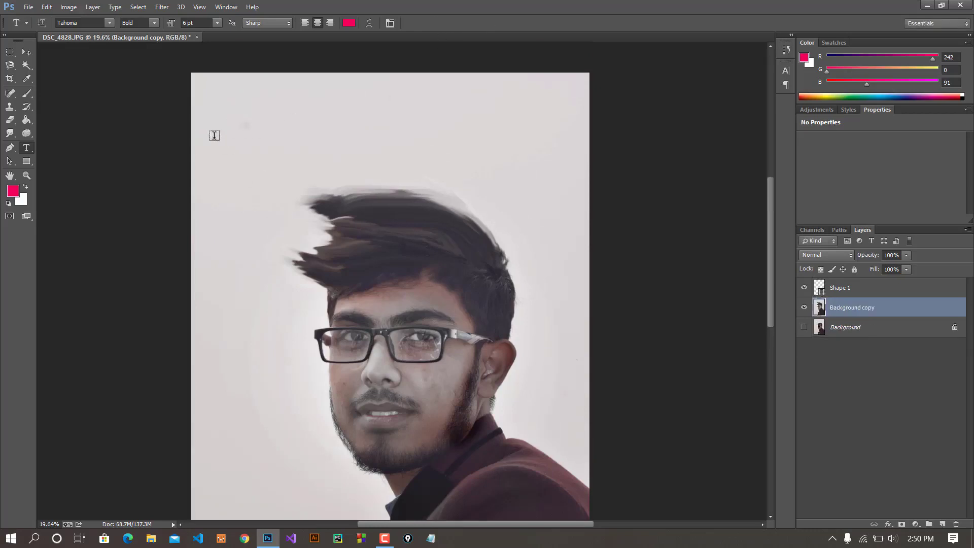
click(230, 122)
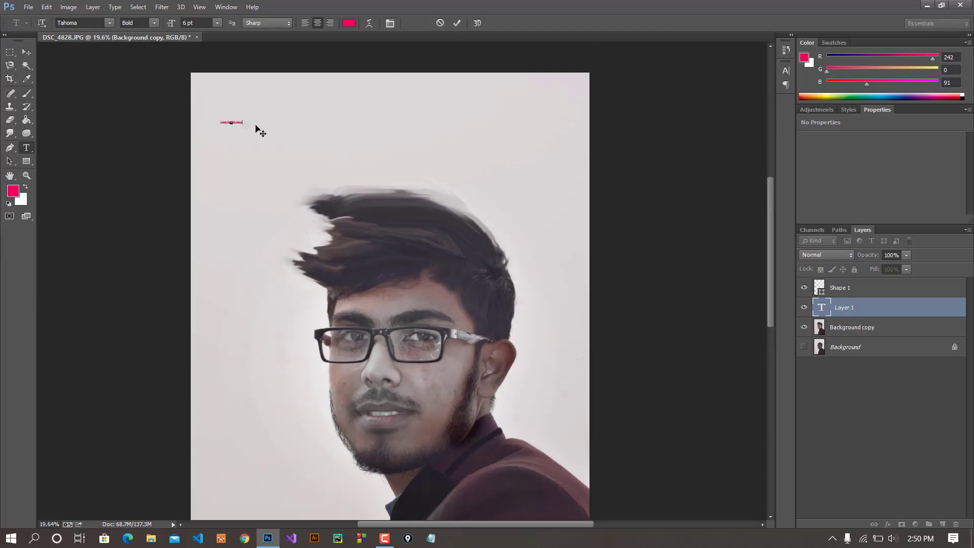
key(ctrl+a)
drag(173, 25, 552, 39)
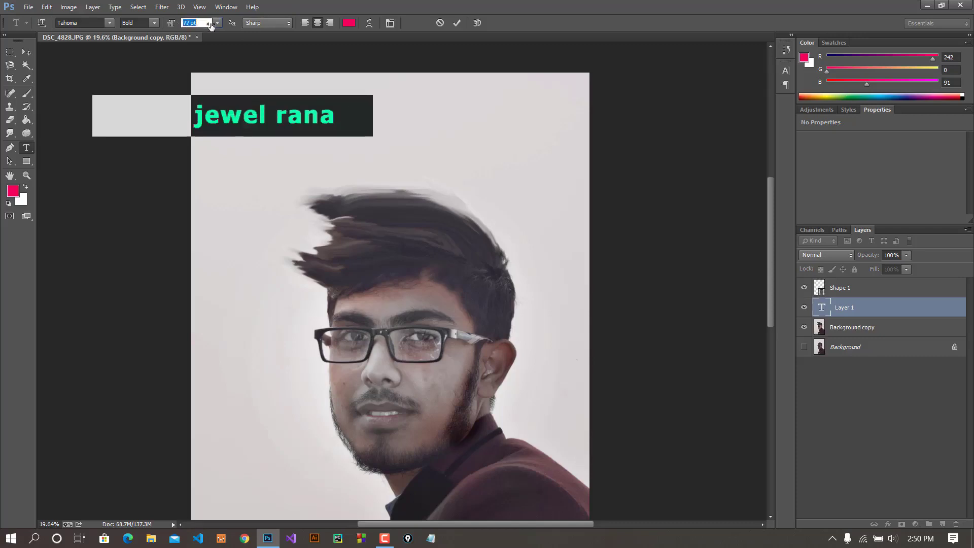
click(457, 23)
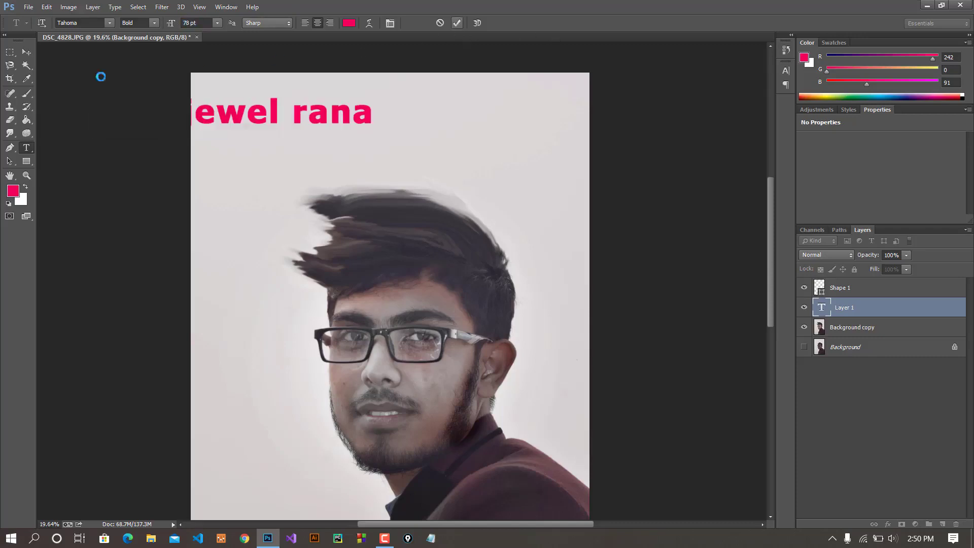
Move the text to the top centre and change its colour to pink
click(27, 52)
mouse_move(277, 115)
mouse_down()
mouse_move(357, 123)
mouse_move(422, 115)
mouse_up()
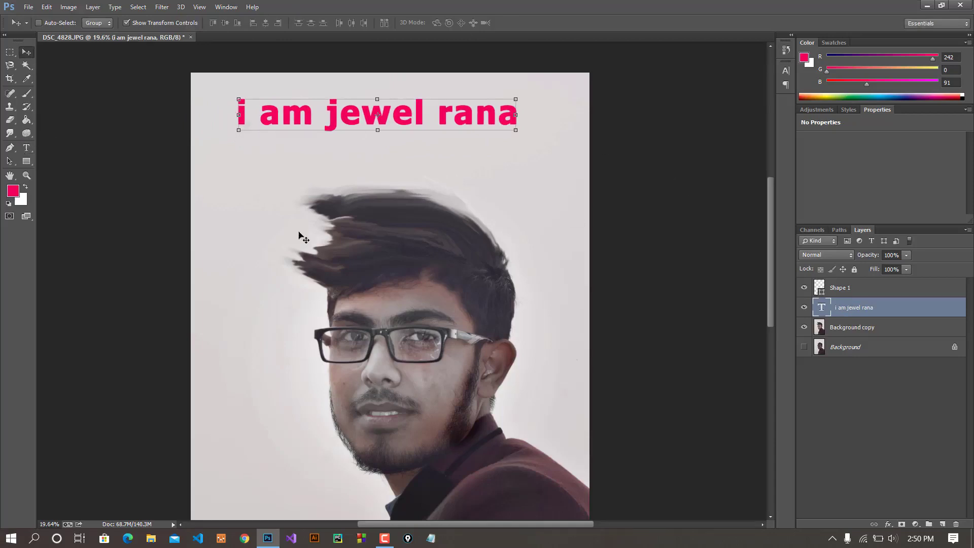
double_click(820, 308)
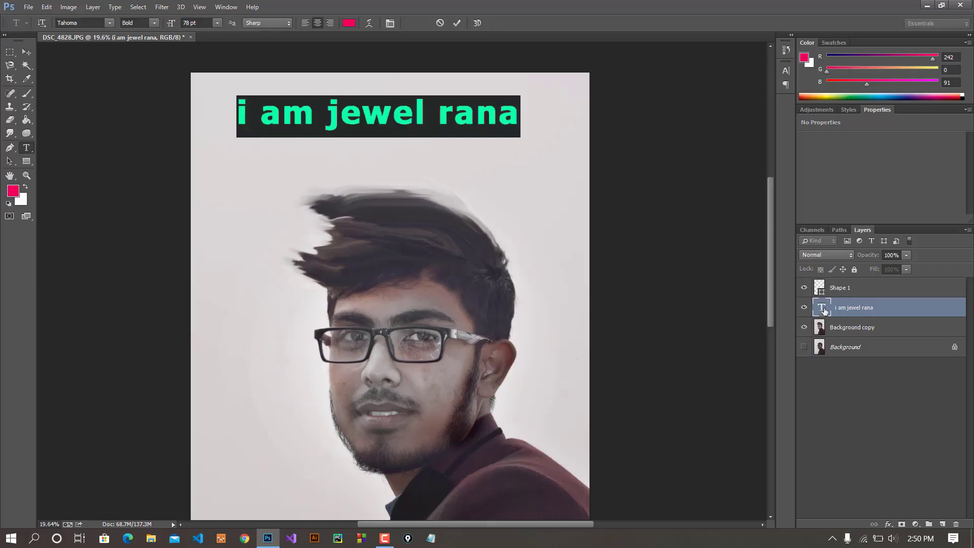
click(350, 22)
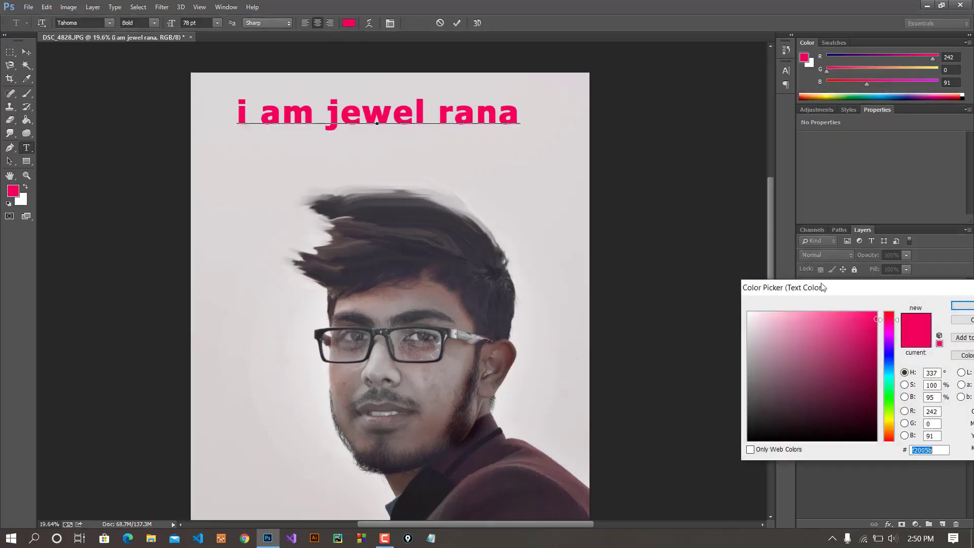
click(963, 305)
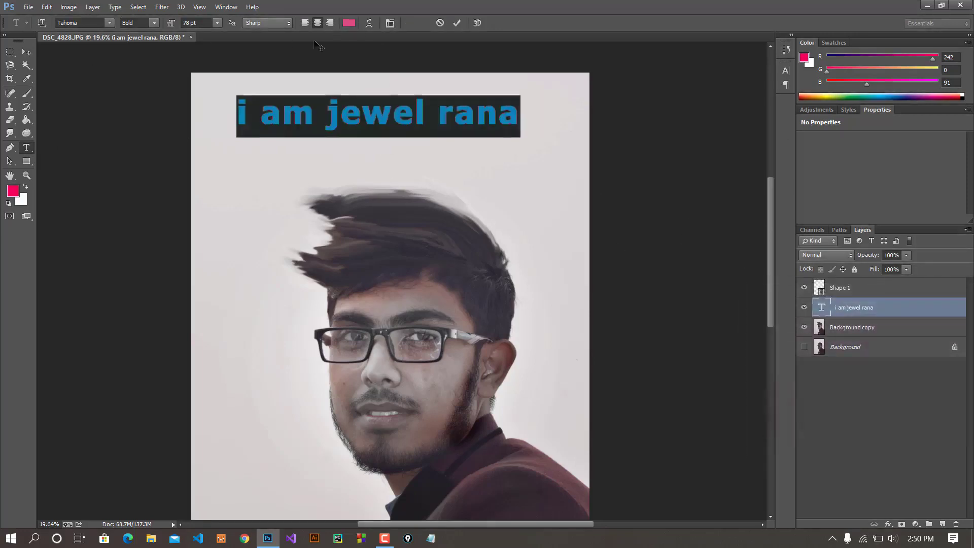
click(457, 23)
key(v)
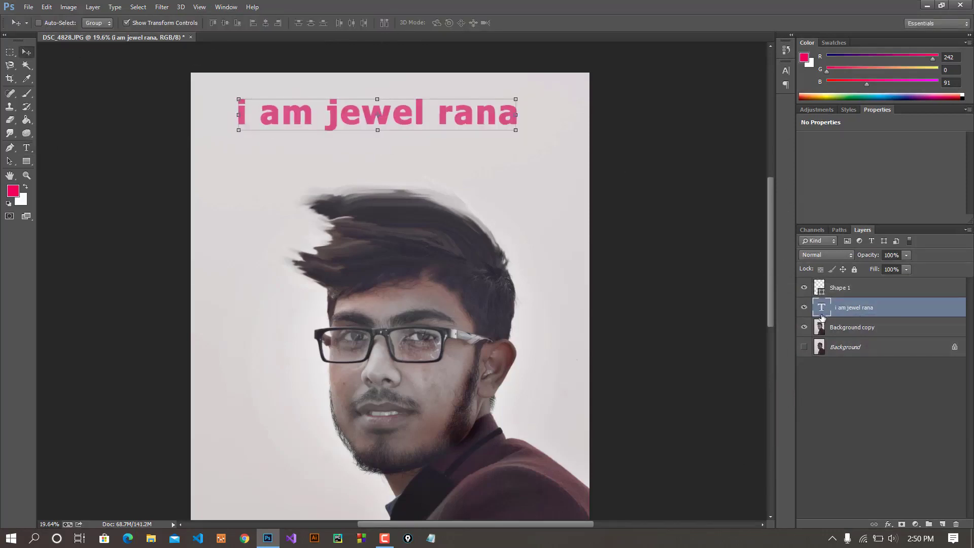
Select the 'i am jewel rana' title and change its font to Trebuchet MS
double_click(823, 308)
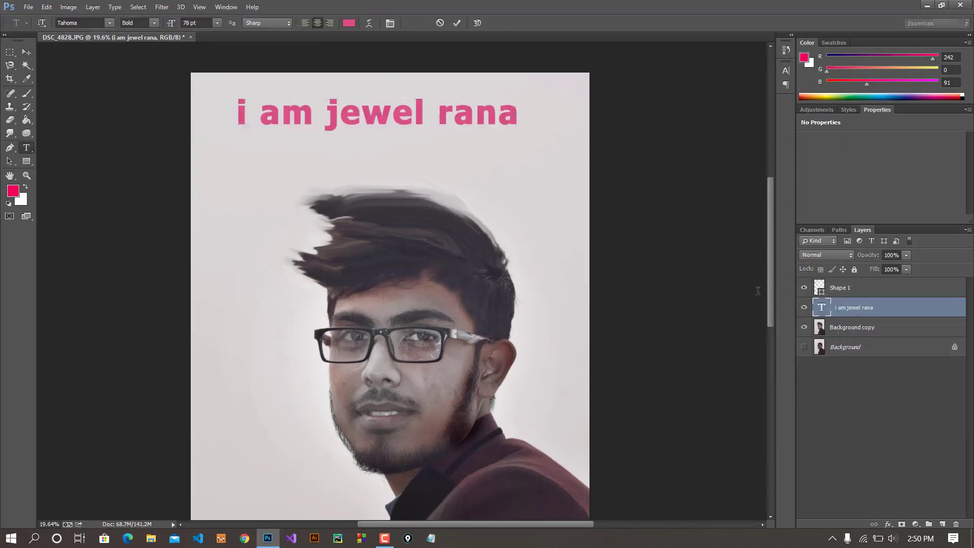
click(108, 23)
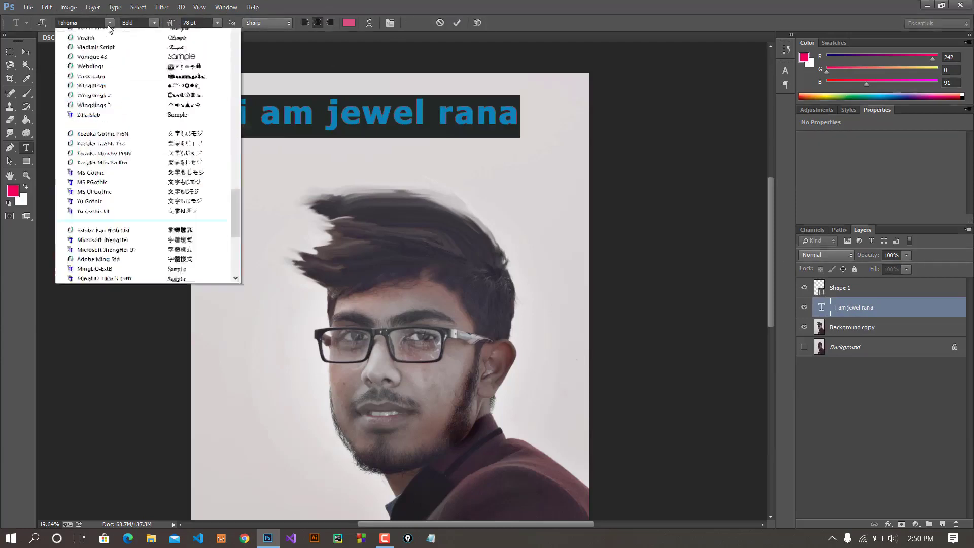
click(165, 94)
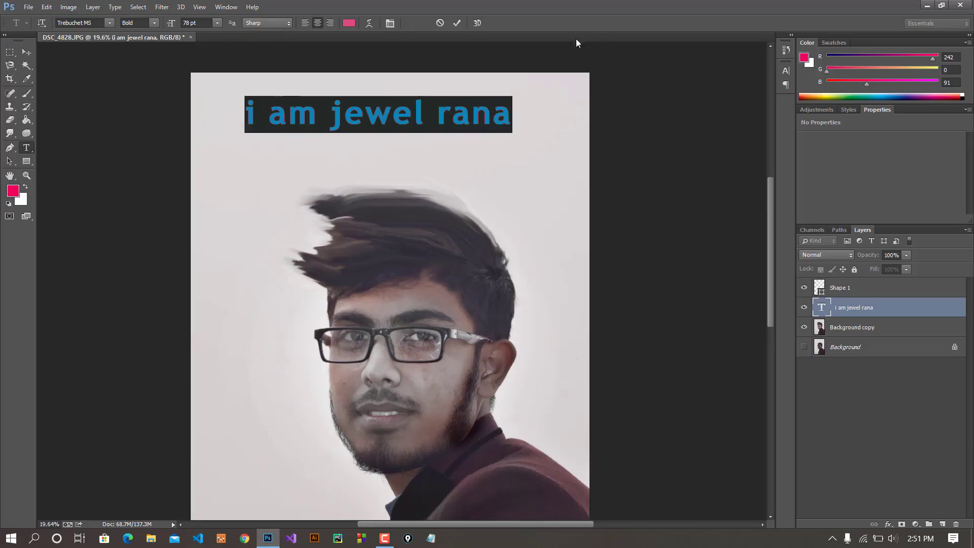
In the Character panel, test all caps and underline, then set the title's tracking to 320
click(786, 70)
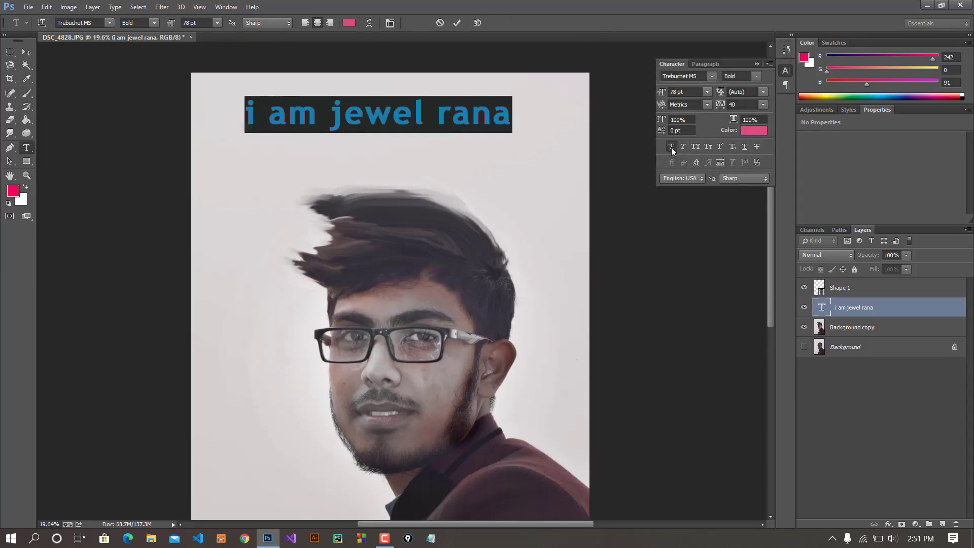
click(694, 147)
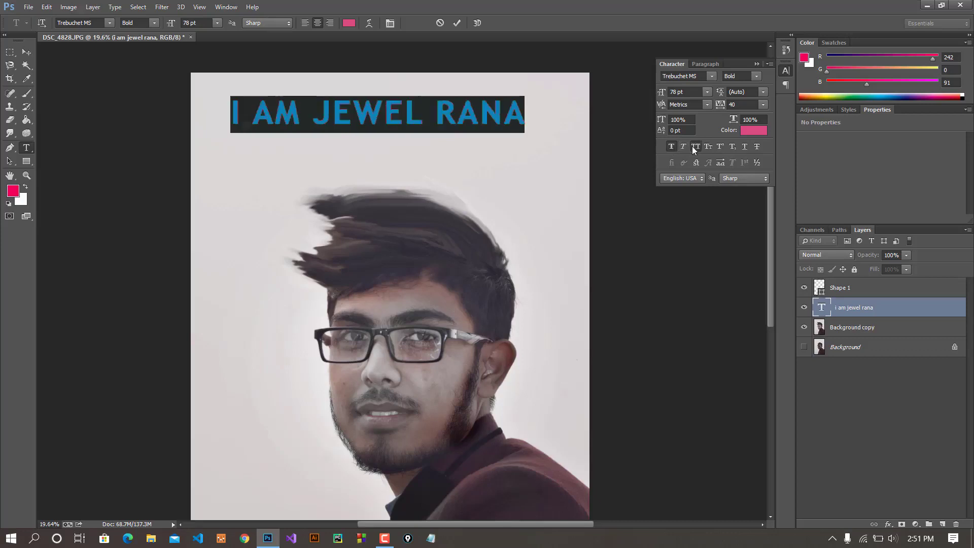
click(693, 147)
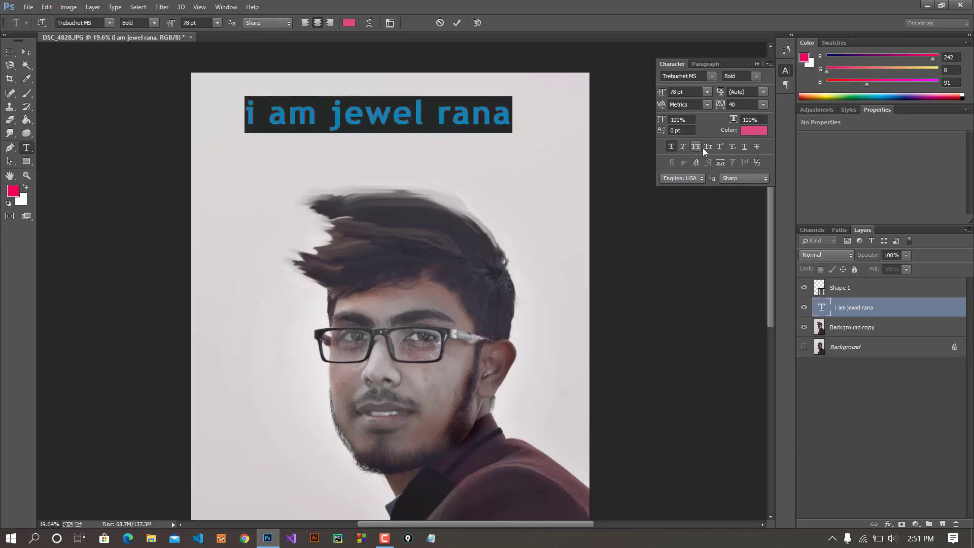
click(744, 147)
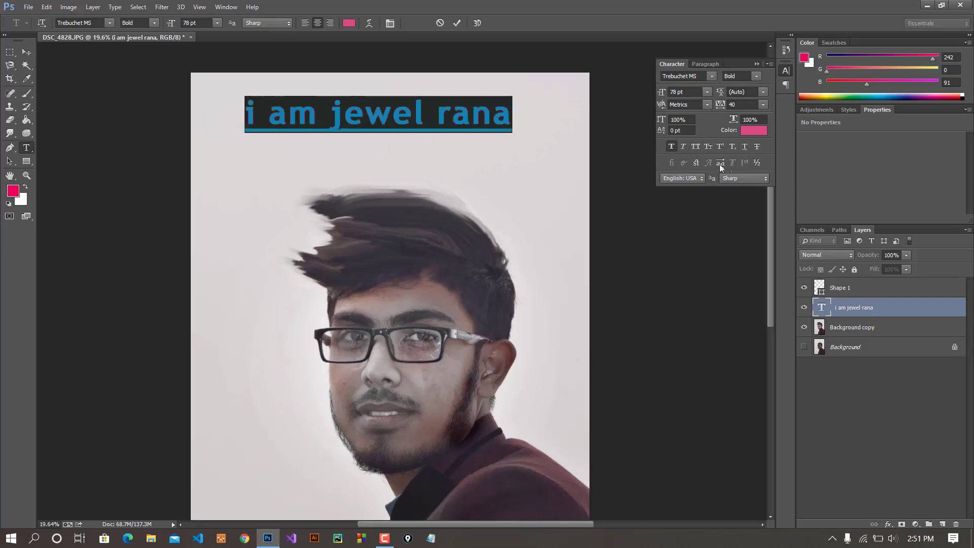
click(721, 163)
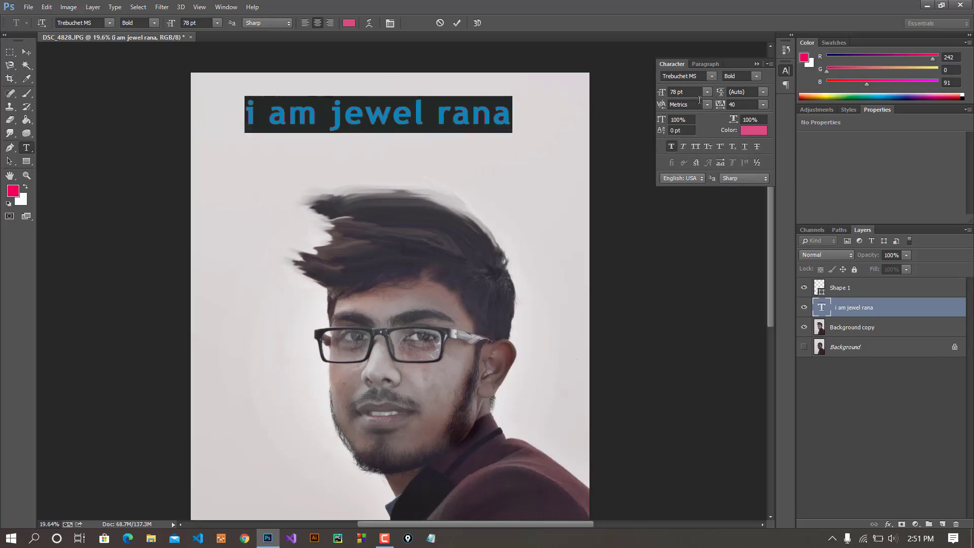
drag(720, 92, 649, 109)
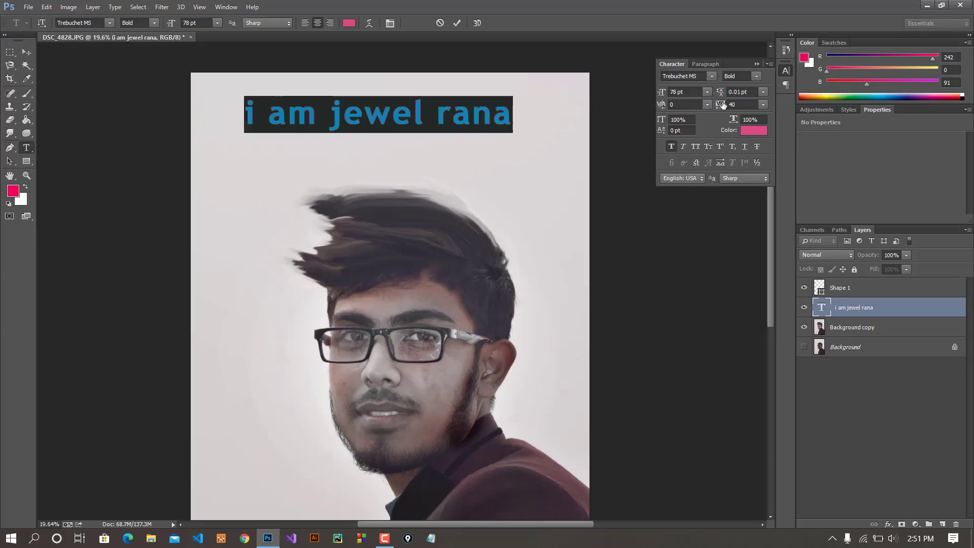
drag(723, 104, 723, 127)
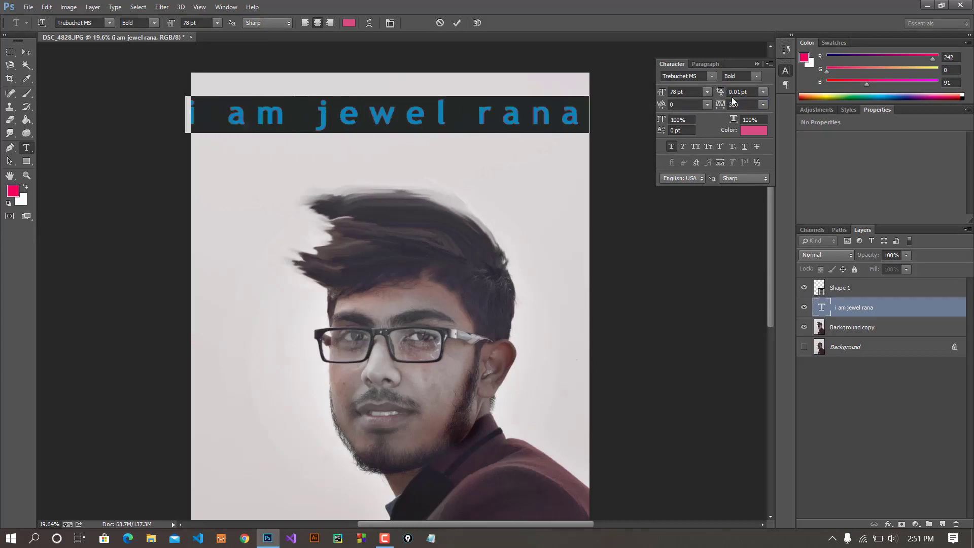
click(710, 64)
Close the Character panel and reselect the whole 'i am jewel rana' line
click(225, 7)
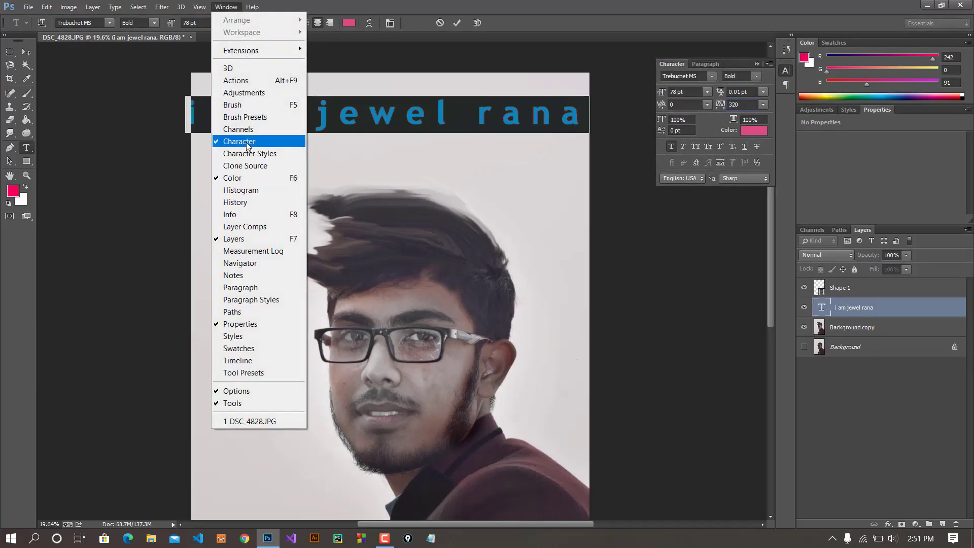
click(785, 69)
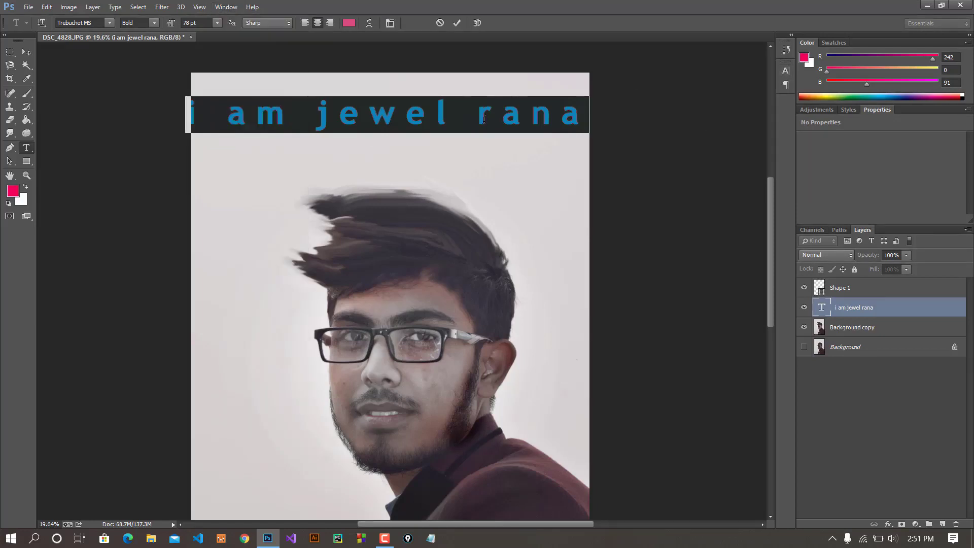
click(541, 119)
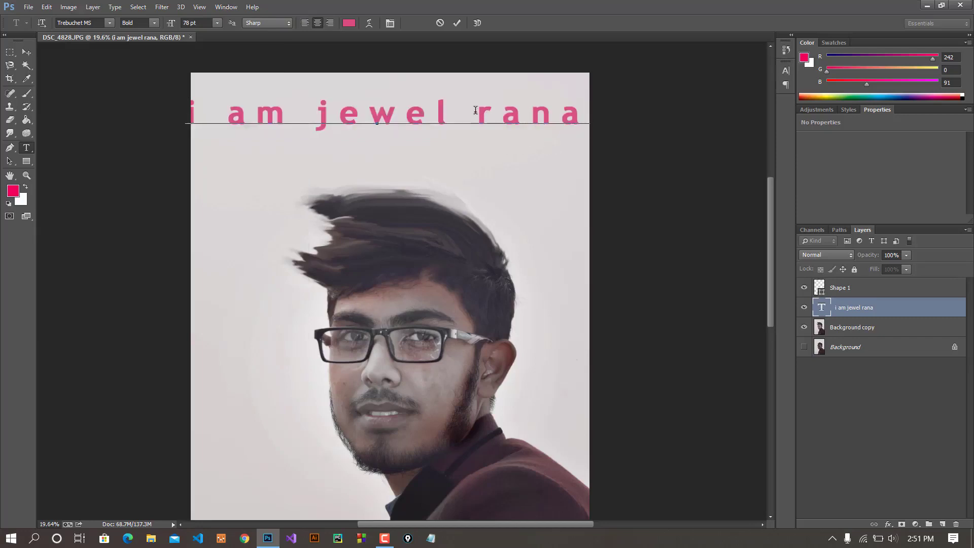
triple_click(430, 112)
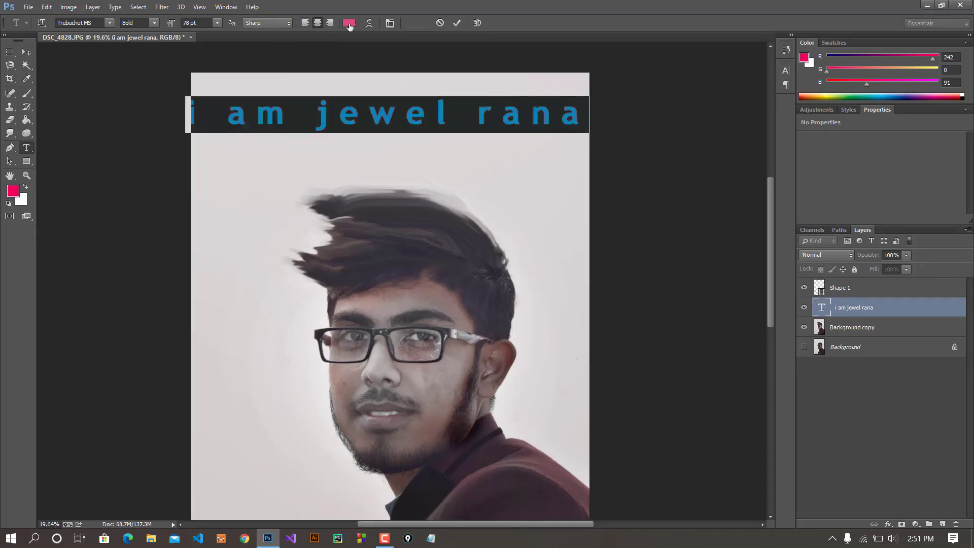
Warp the title with the Arc style at Bend +19, removing faux bold
click(370, 23)
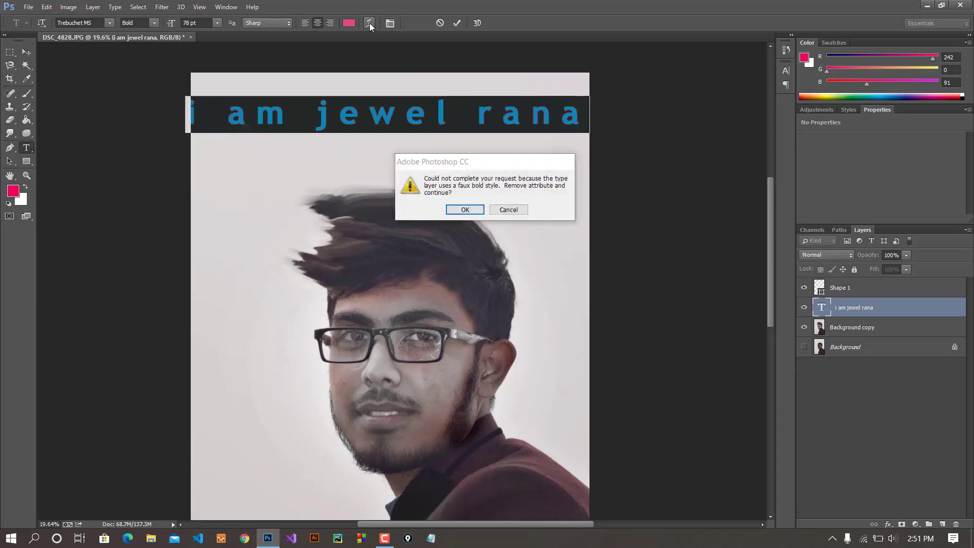
click(465, 210)
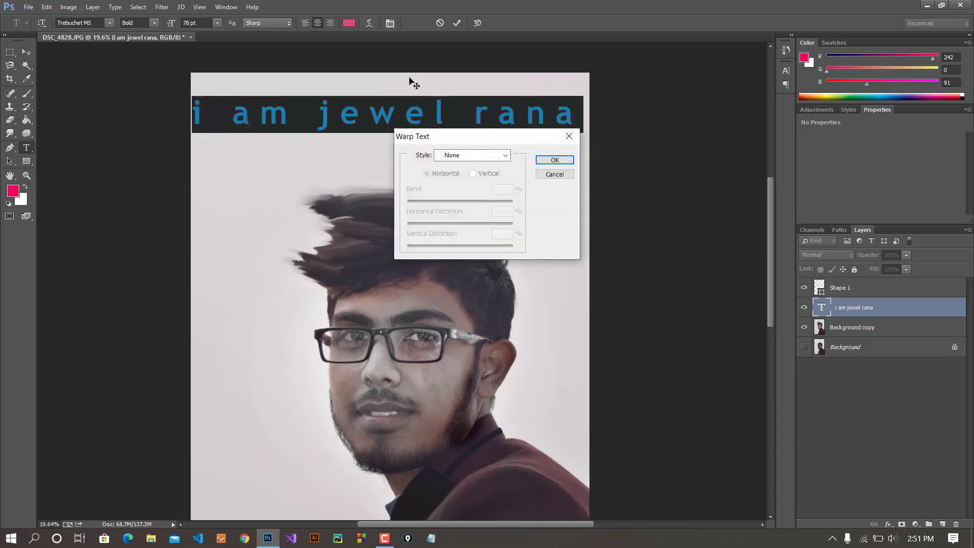
click(504, 155)
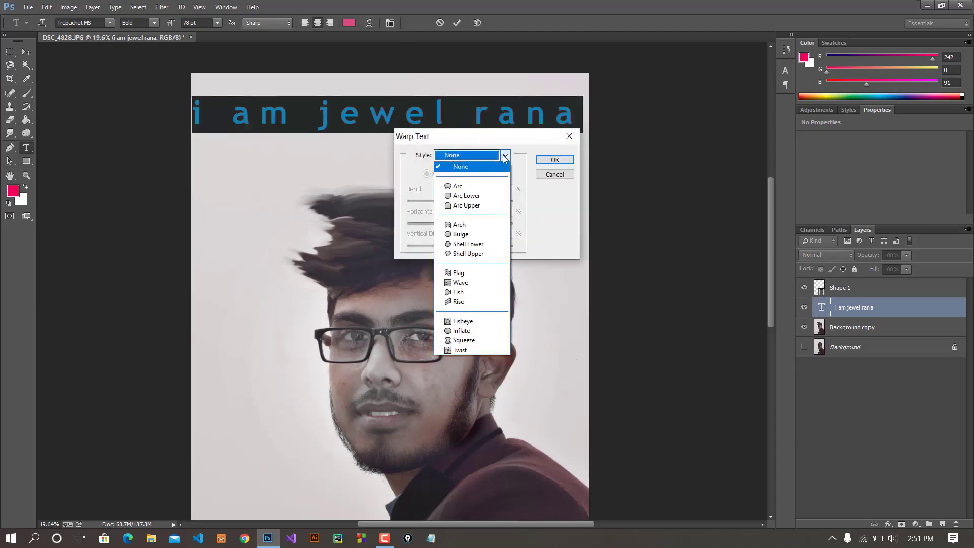
click(473, 187)
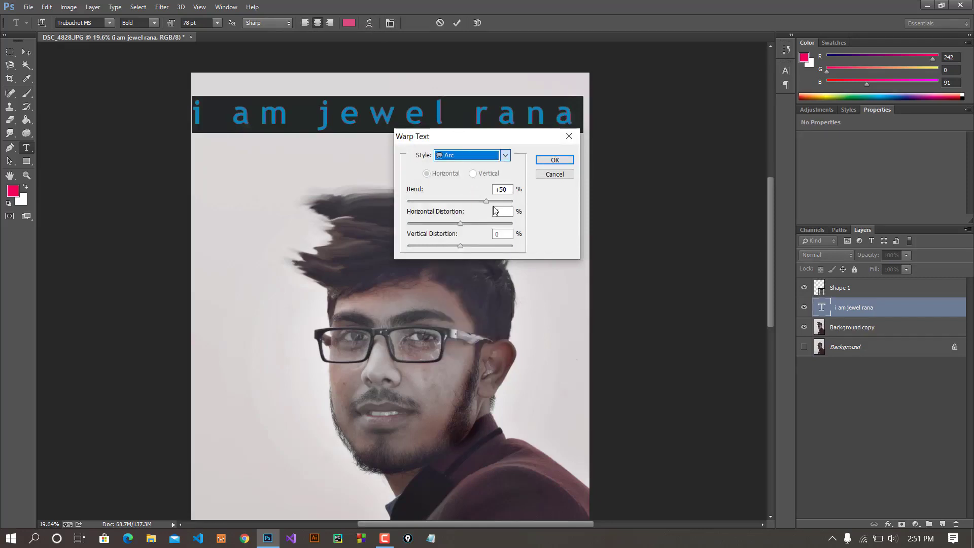
drag(468, 202, 470, 202)
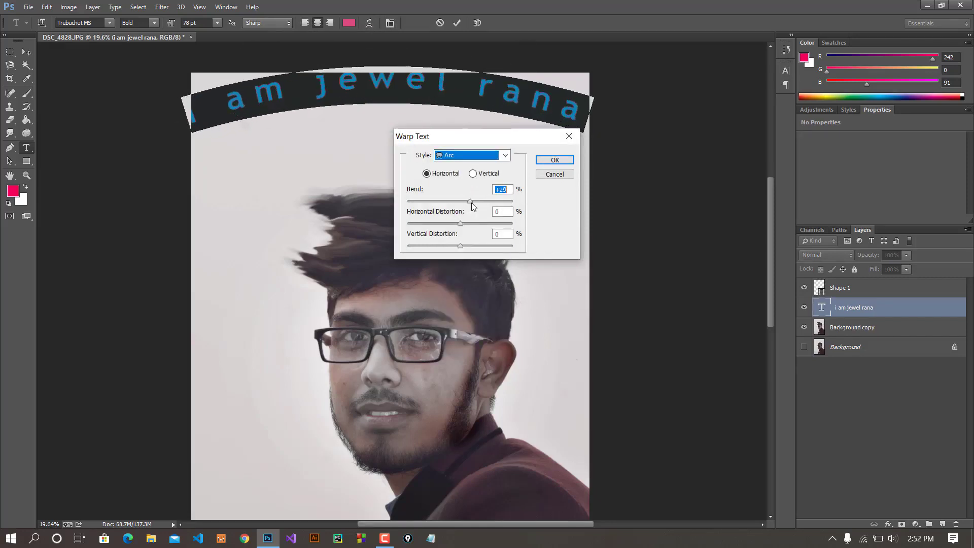
click(542, 160)
Commit the text, scale the arched title to 60.66%, and centre it above the head
click(457, 23)
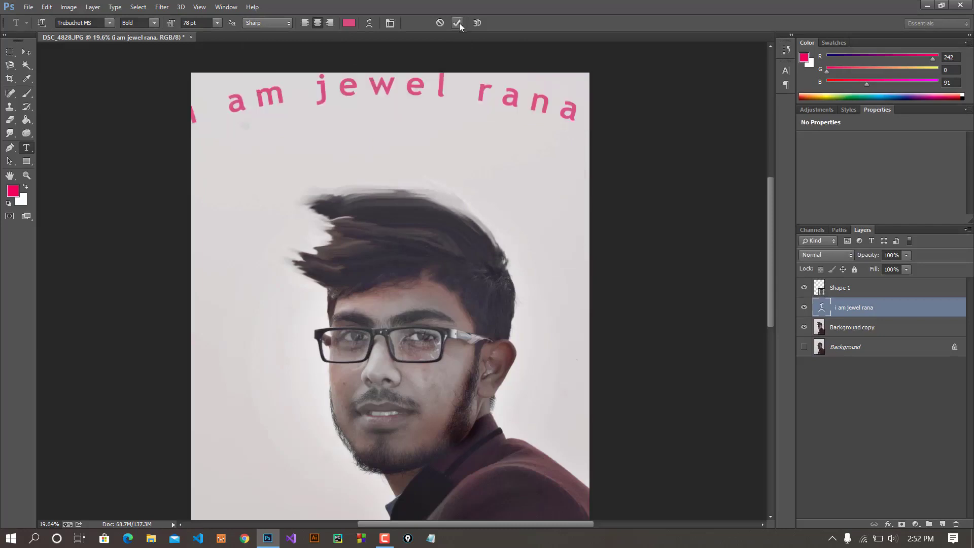
key(v)
drag(414, 87, 431, 116)
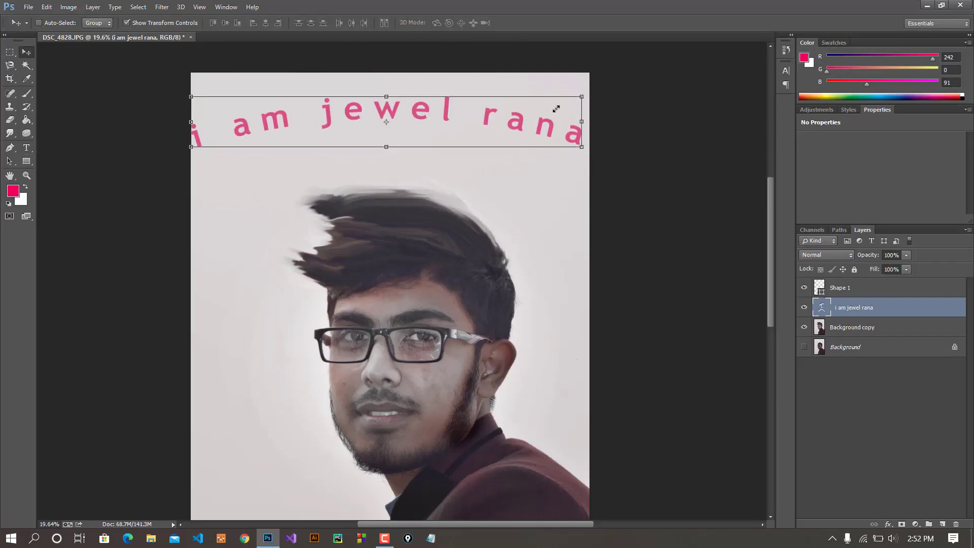
click(582, 96)
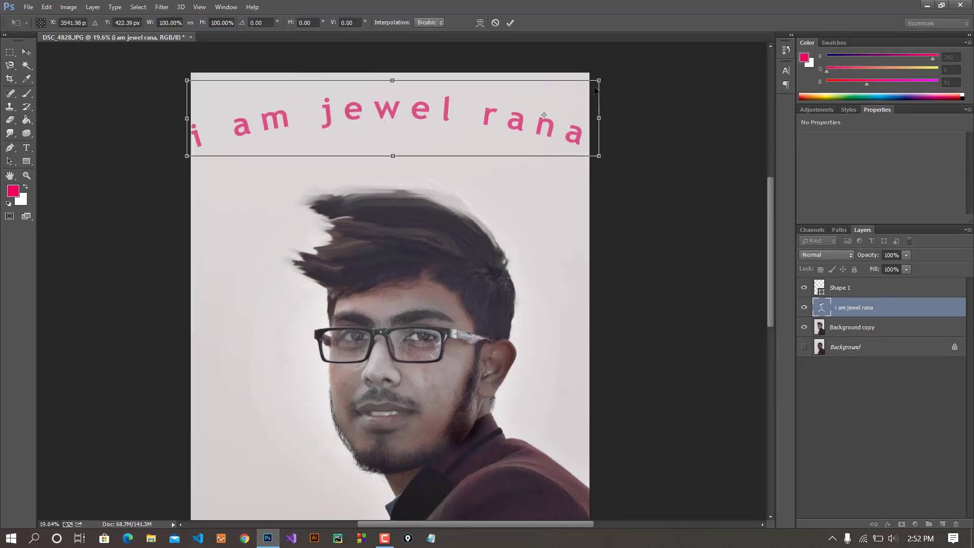
drag(599, 80, 577, 93)
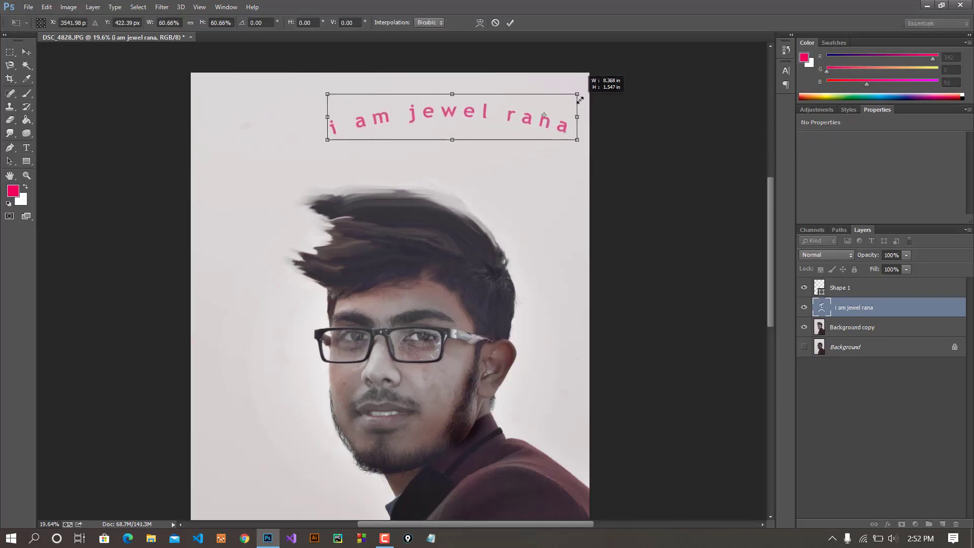
drag(510, 112, 468, 104)
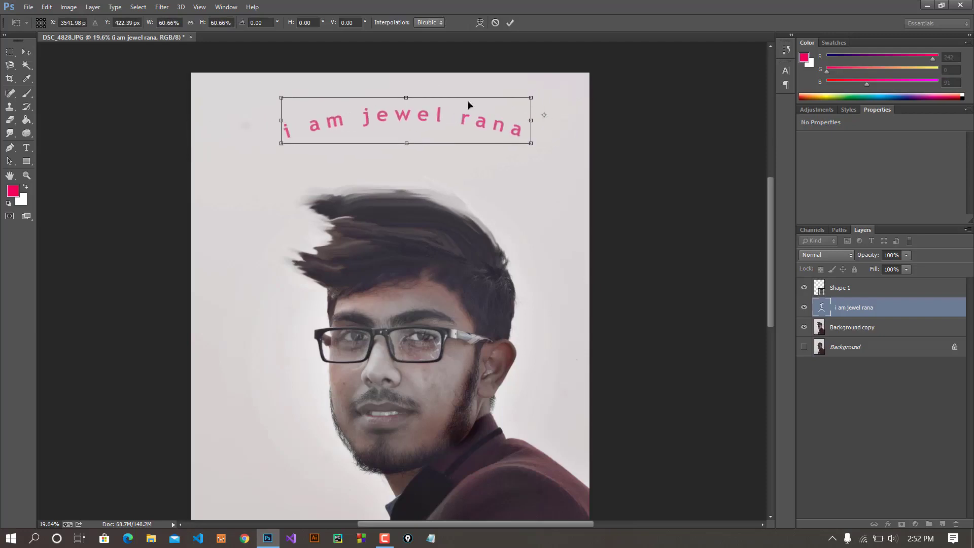
click(510, 22)
scroll(614, 187, down, 1)
scroll(614, 187, down, 1)
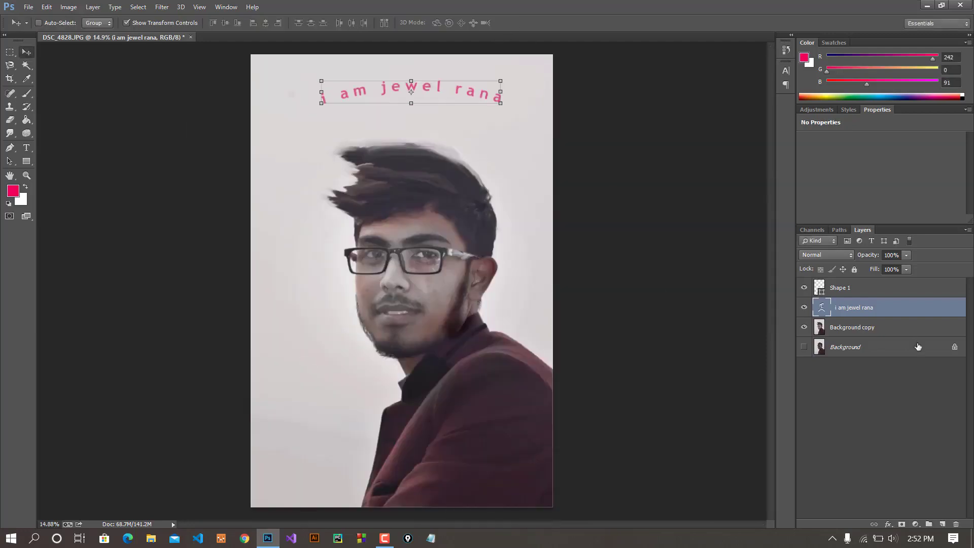
Select the Shape 1 face-outline layer with the Path Selection tool
click(898, 351)
click(865, 288)
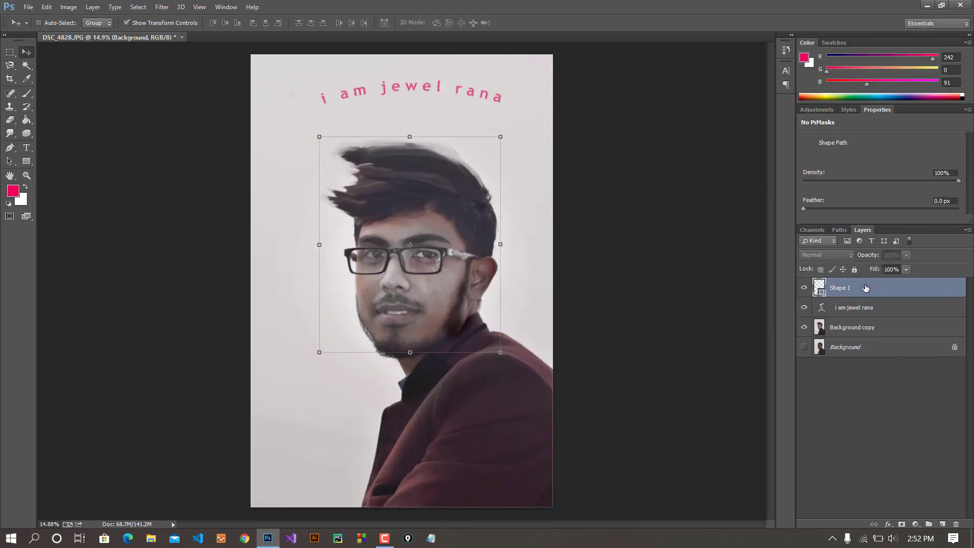
click(28, 152)
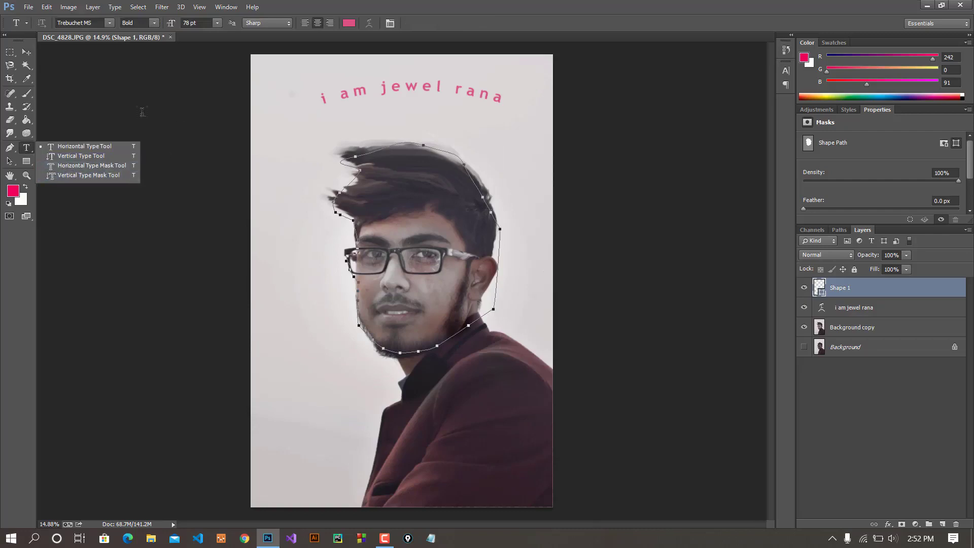
click(9, 163)
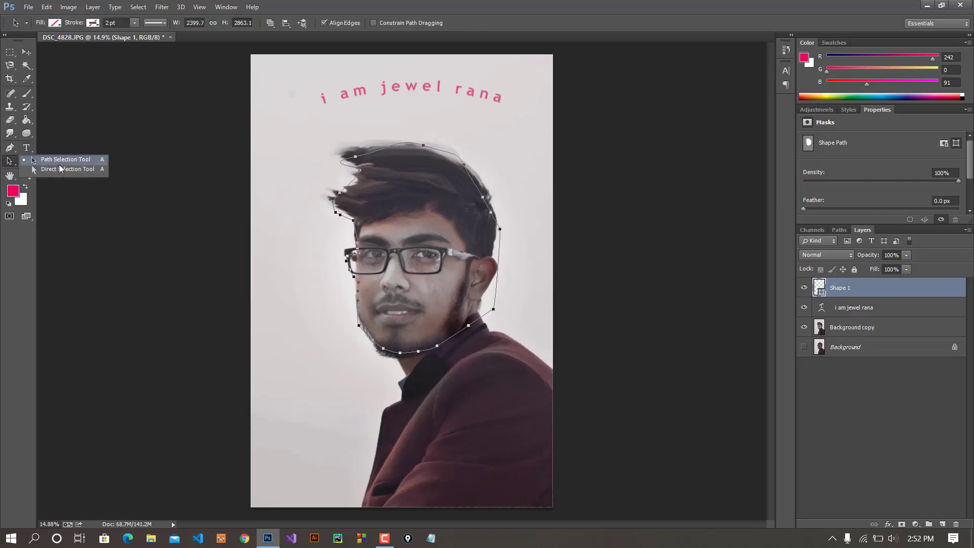
click(545, 39)
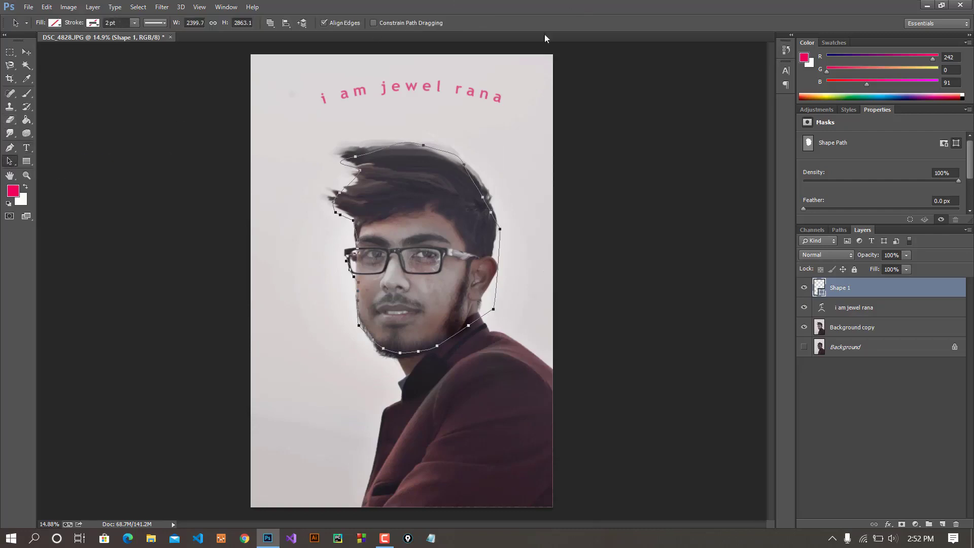
right_click(4, 164)
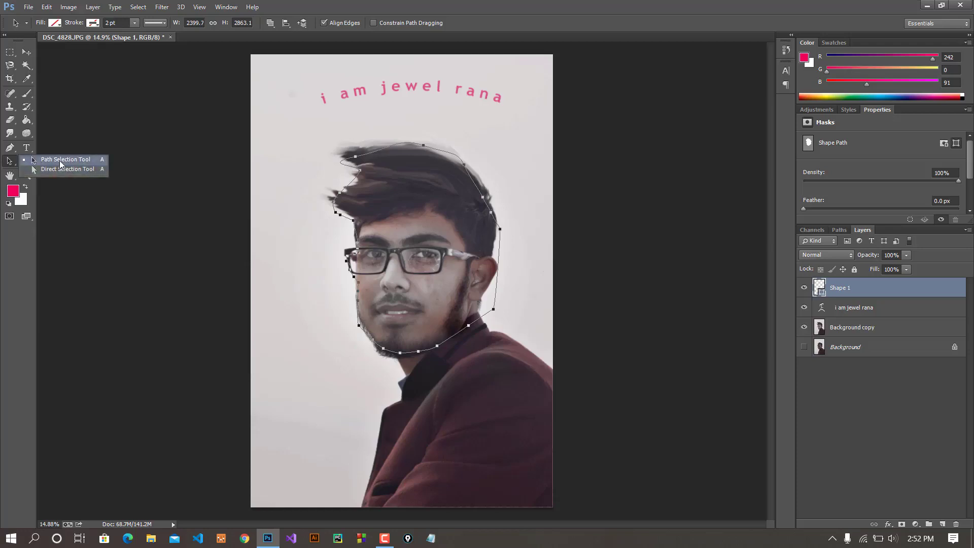
click(359, 174)
drag(359, 173, 356, 170)
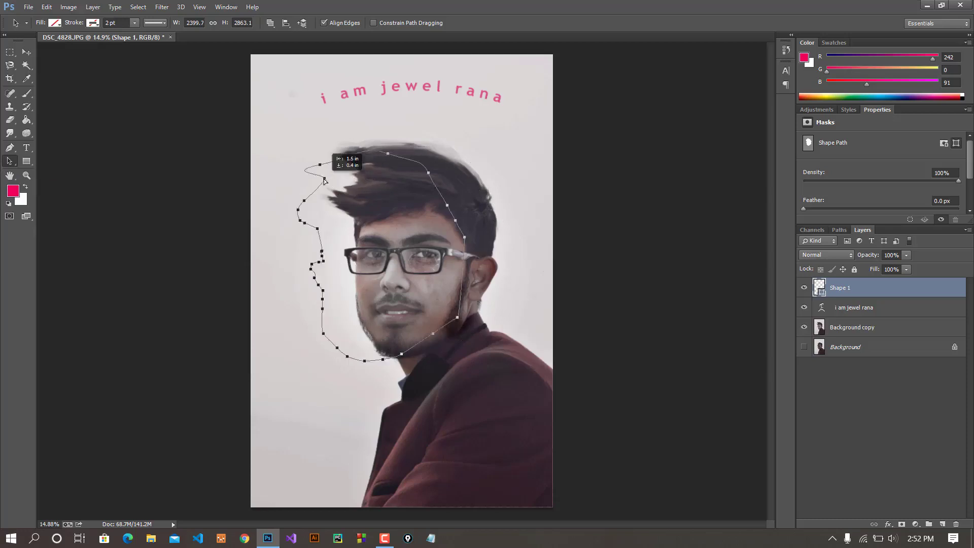
Delete Shape 1 and draw a rectangle to the left of the man's face
click(31, 166)
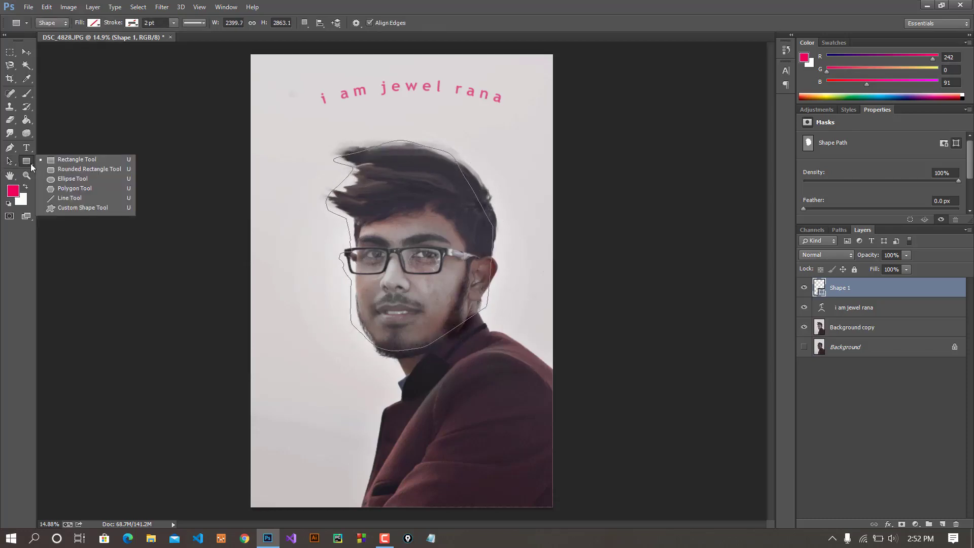
drag(31, 163, 51, 161)
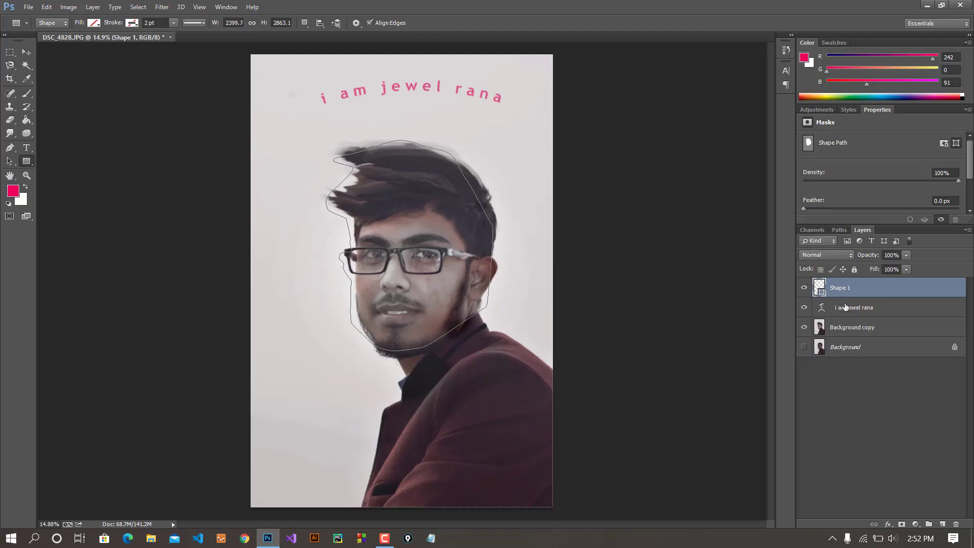
key(Delete)
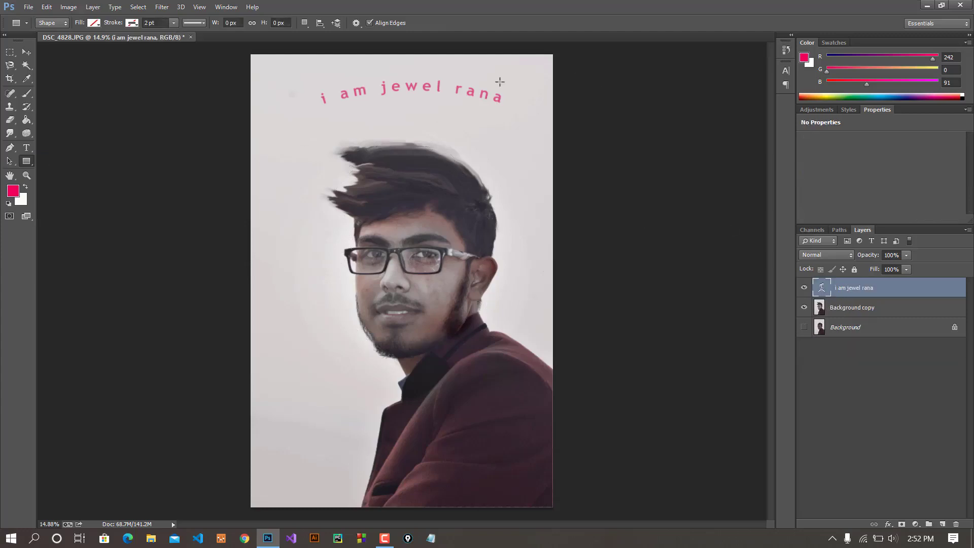
drag(274, 277, 338, 329)
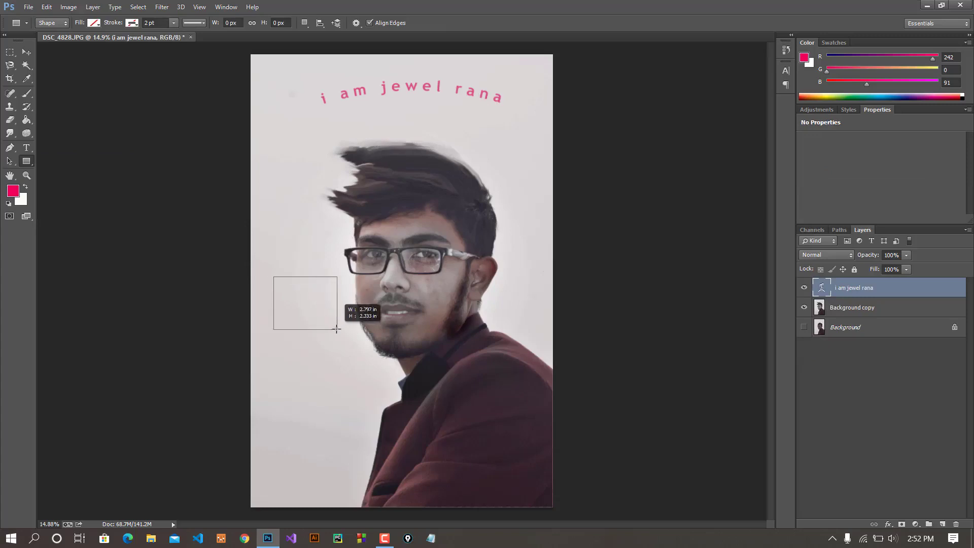
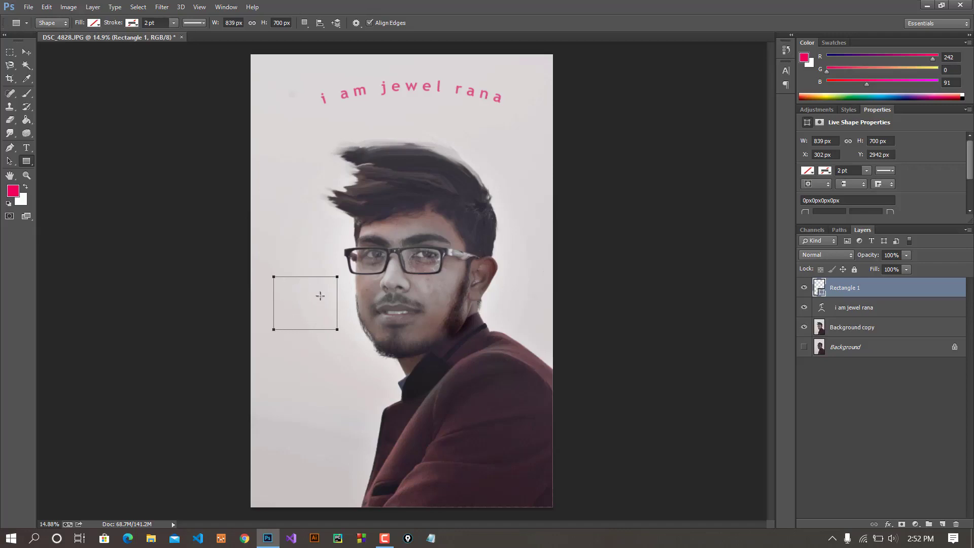
Set the rectangle's fill to none after briefly trying blue
click(95, 23)
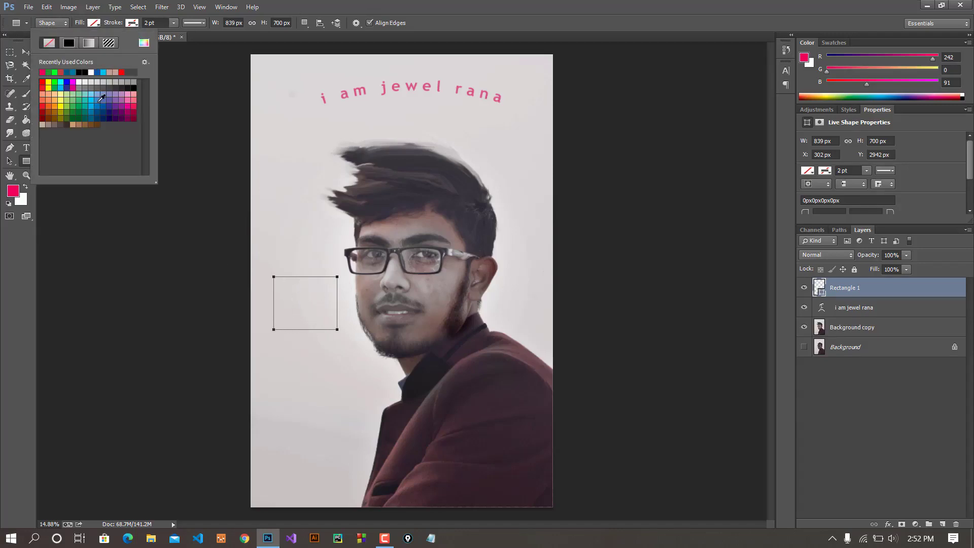
click(98, 107)
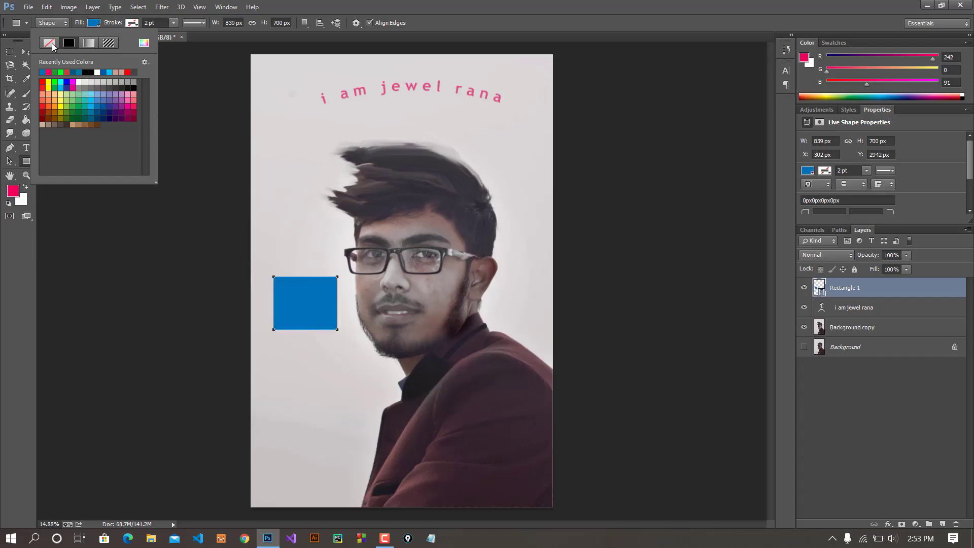
click(54, 44)
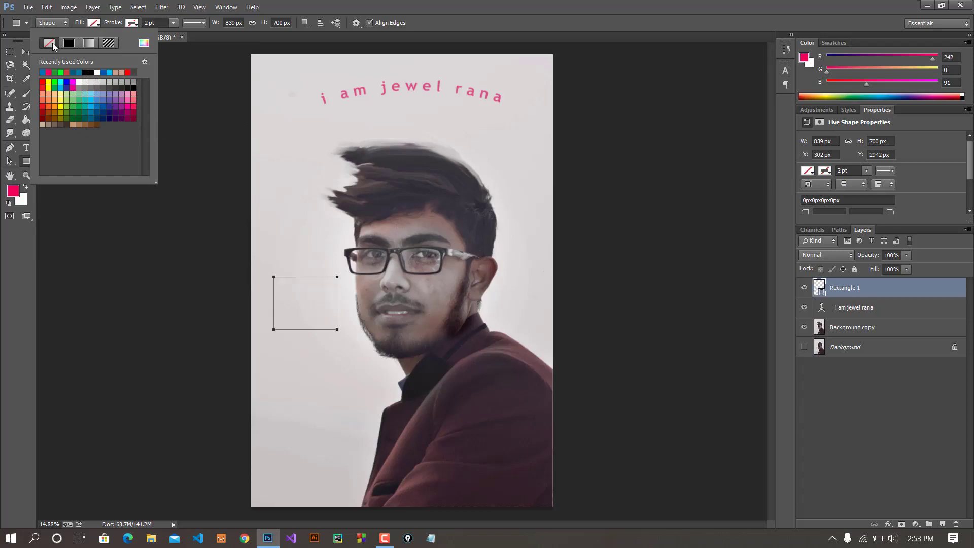
click(308, 47)
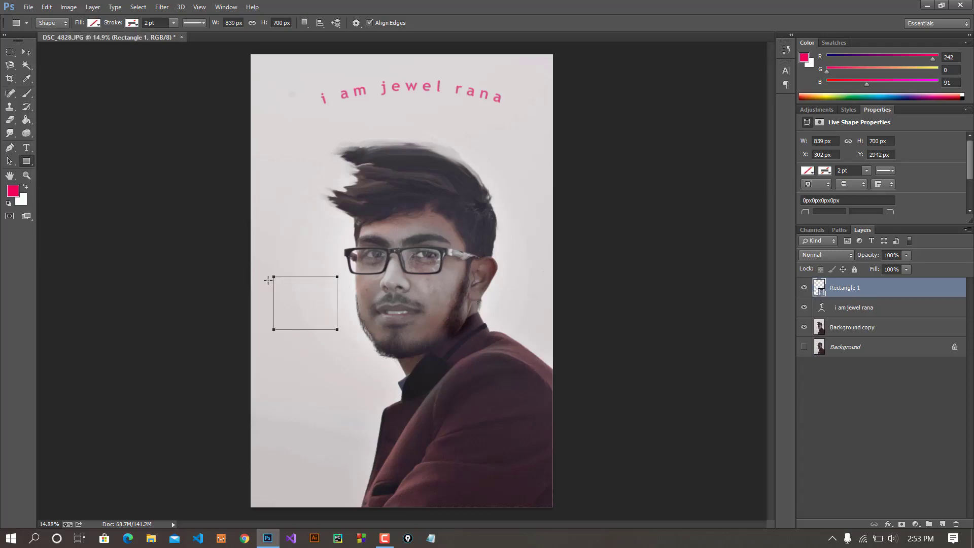
Make the rectangle's stroke pink, saving the current pink as a new swatch
click(134, 23)
click(106, 43)
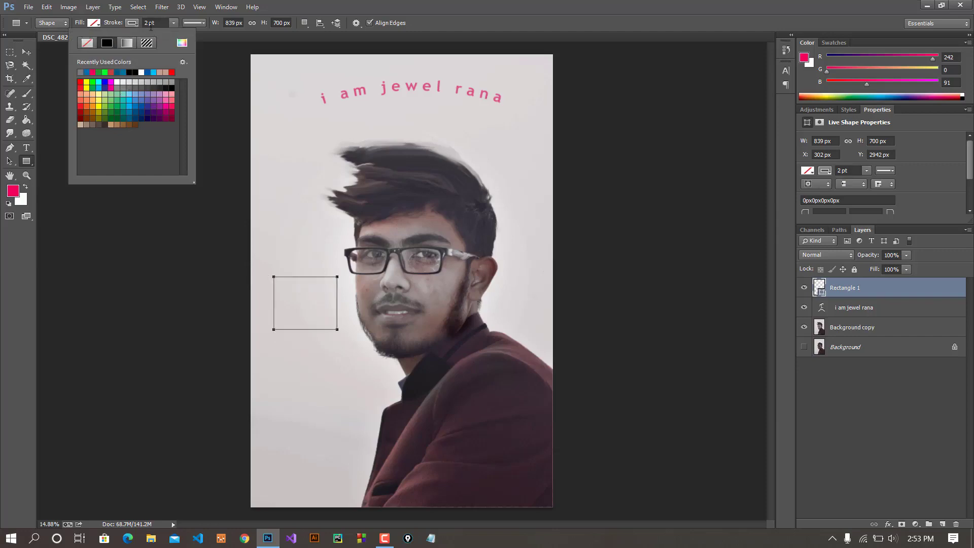
click(492, 4)
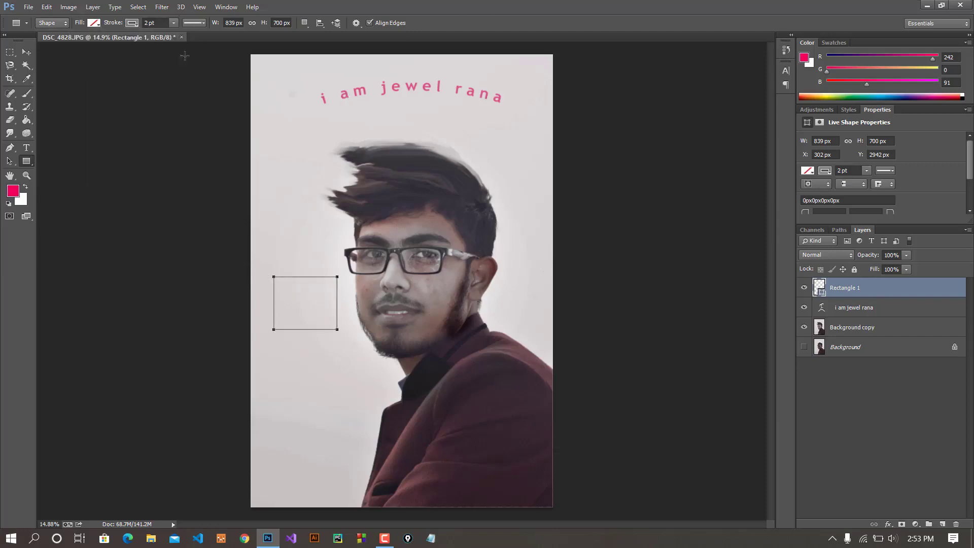
click(136, 23)
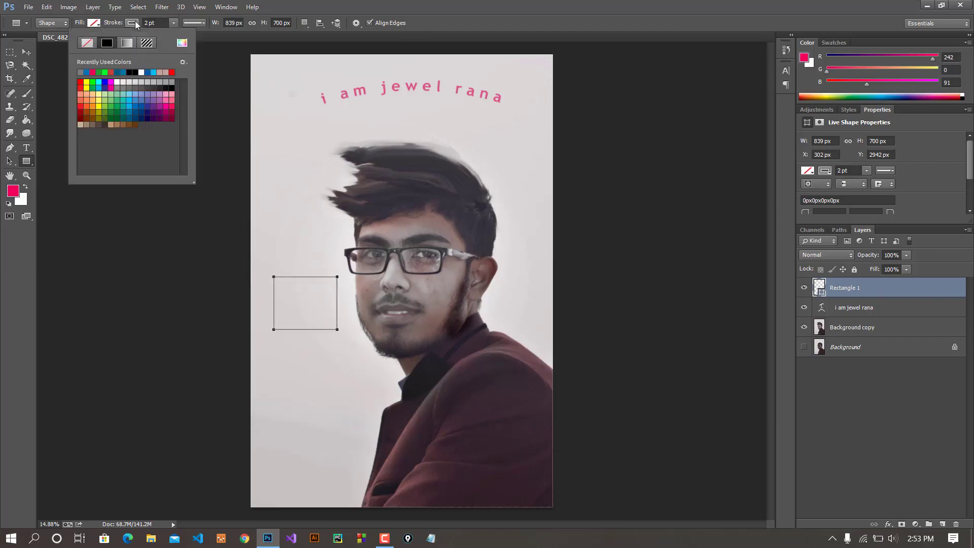
click(179, 115)
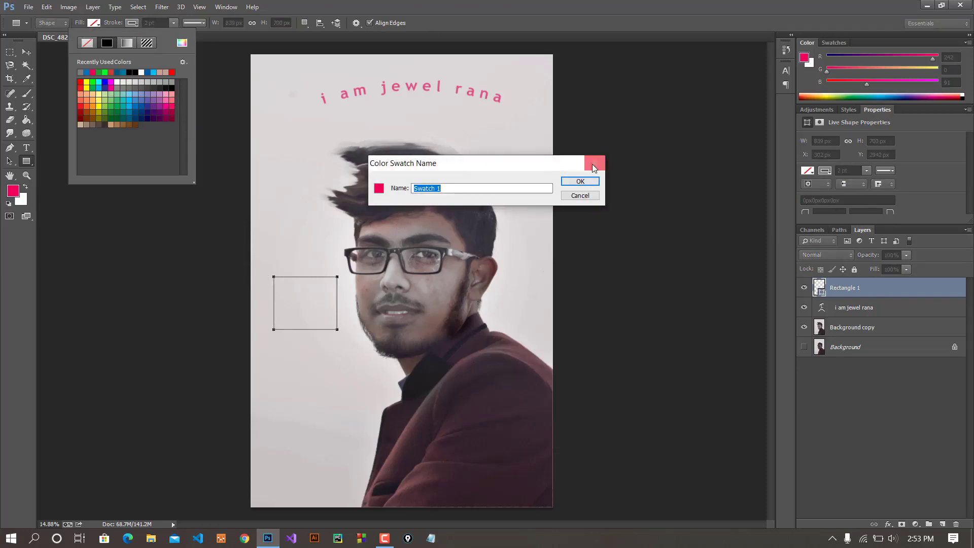
click(592, 163)
click(171, 105)
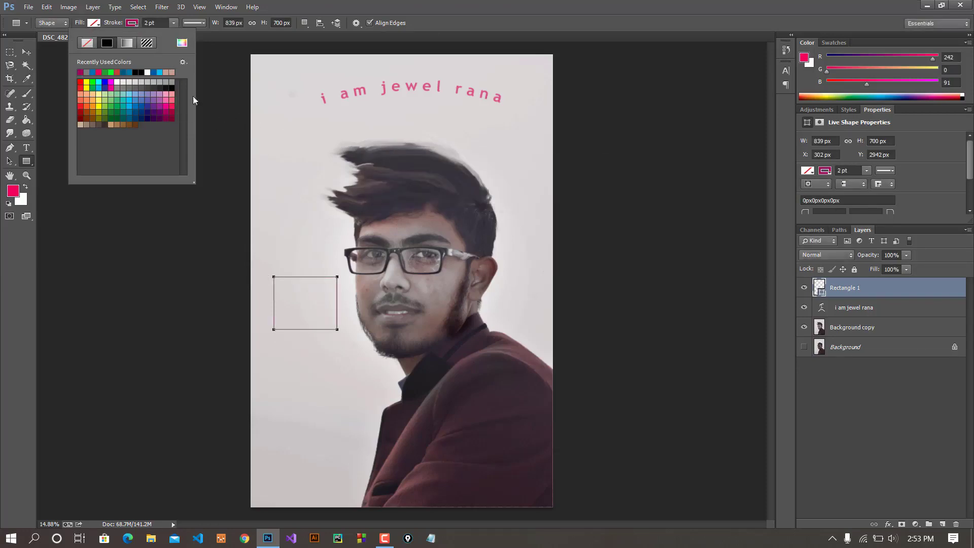
click(294, 11)
Set the stroke width to 20.22 pt with a solid line style
click(174, 23)
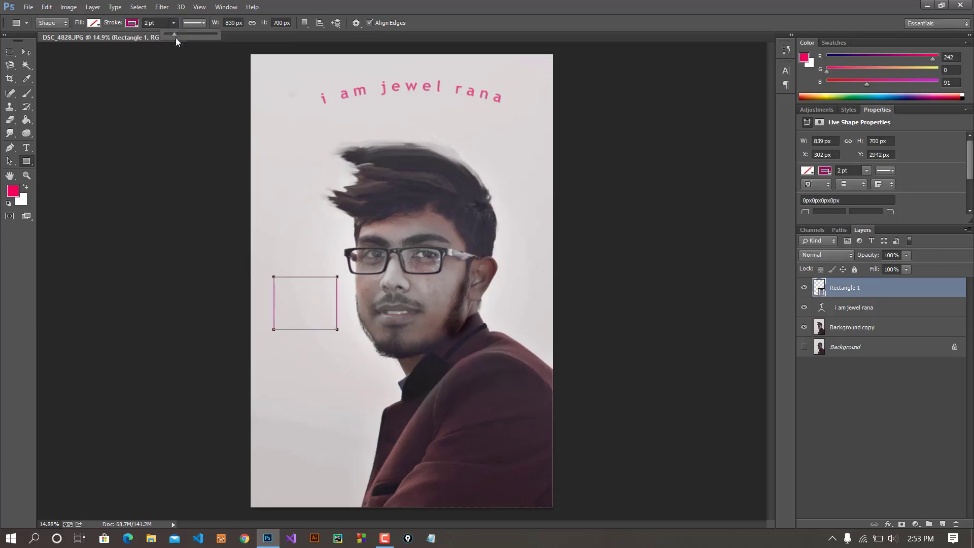
drag(182, 36, 190, 36)
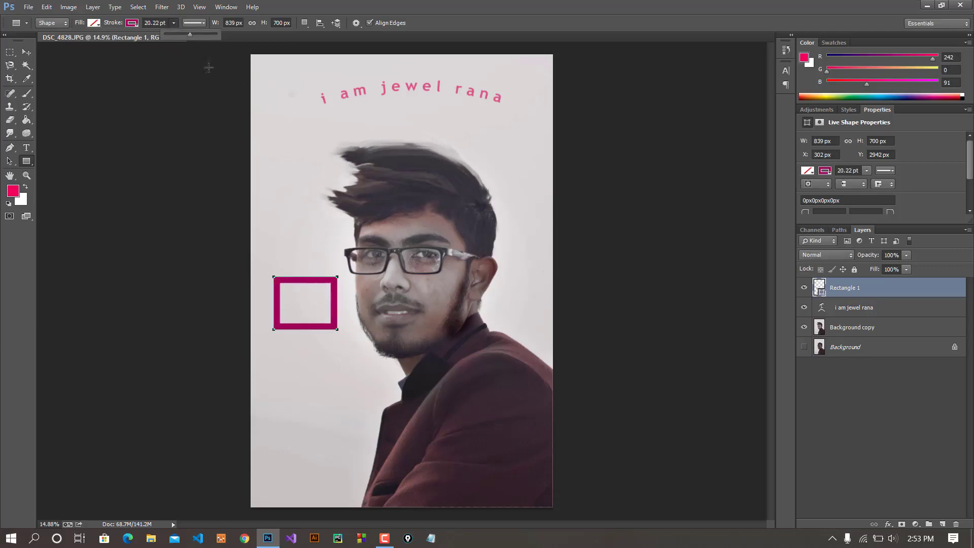
click(195, 23)
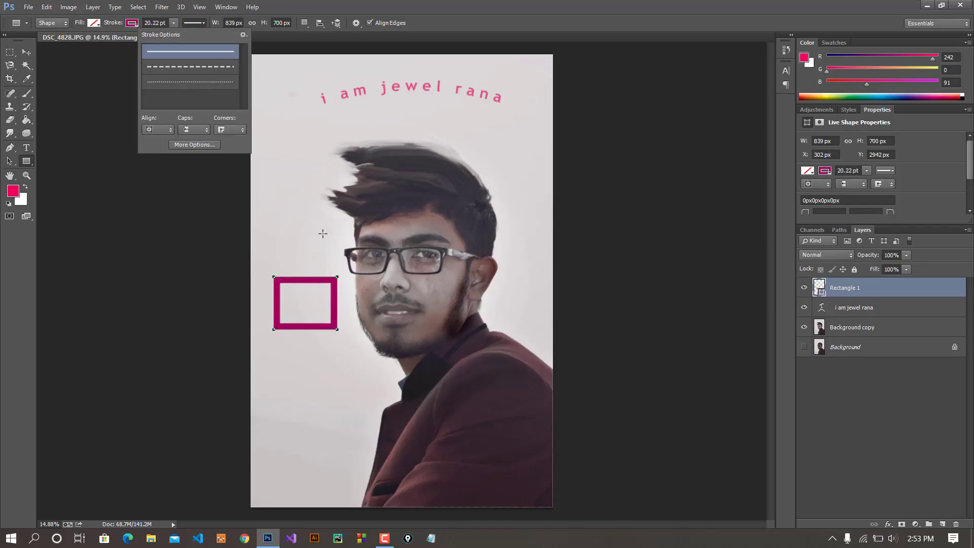
click(196, 68)
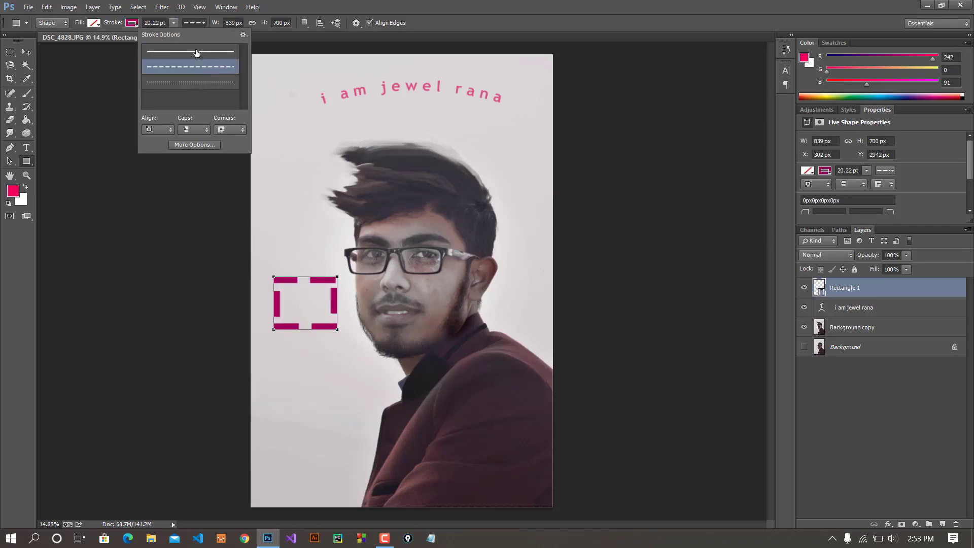
click(194, 82)
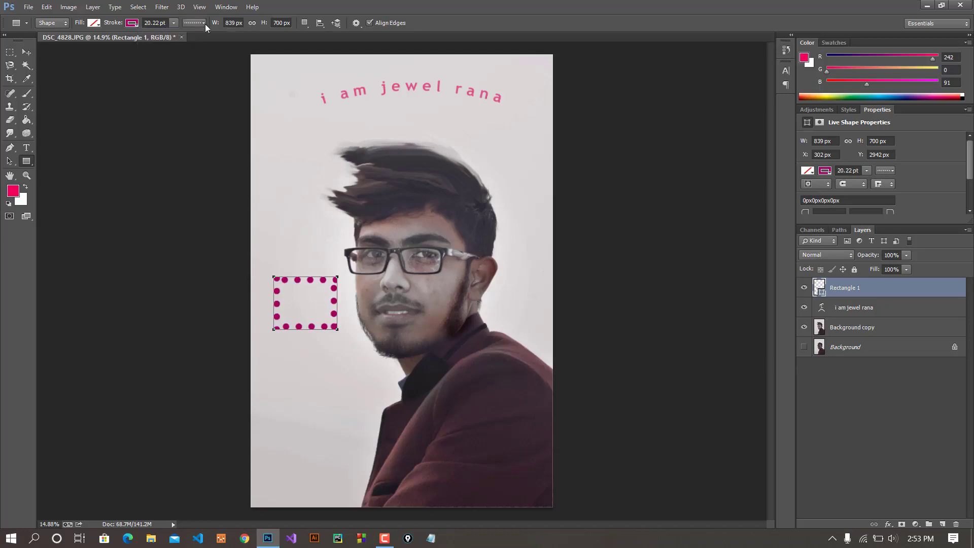
click(197, 50)
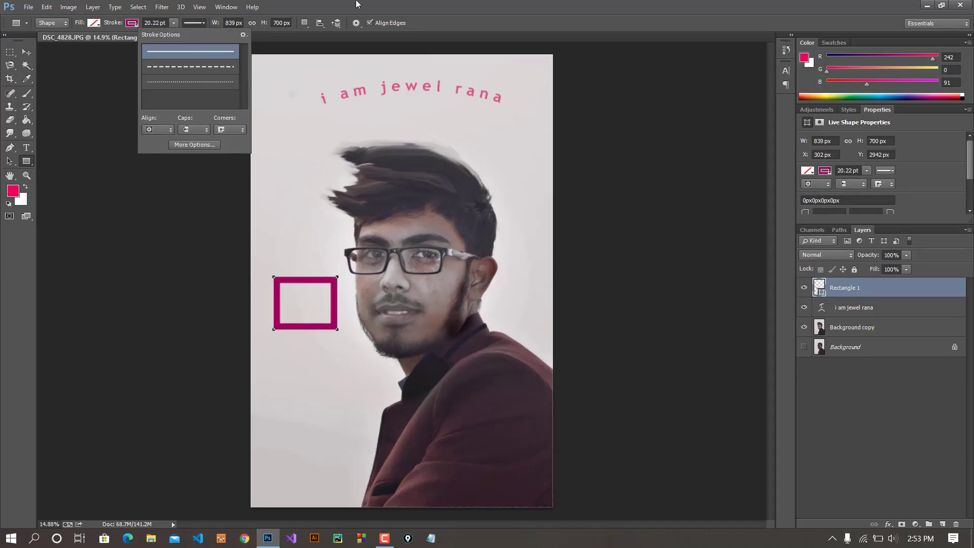
click(309, 51)
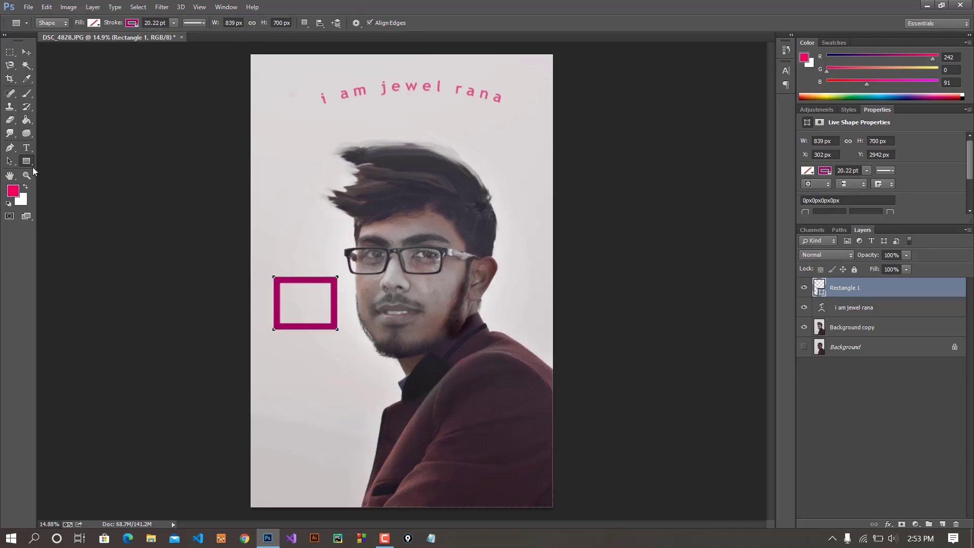
Draw a rounded rectangle near the hair and make the shapes blue-filled with no stroke
right_click(31, 163)
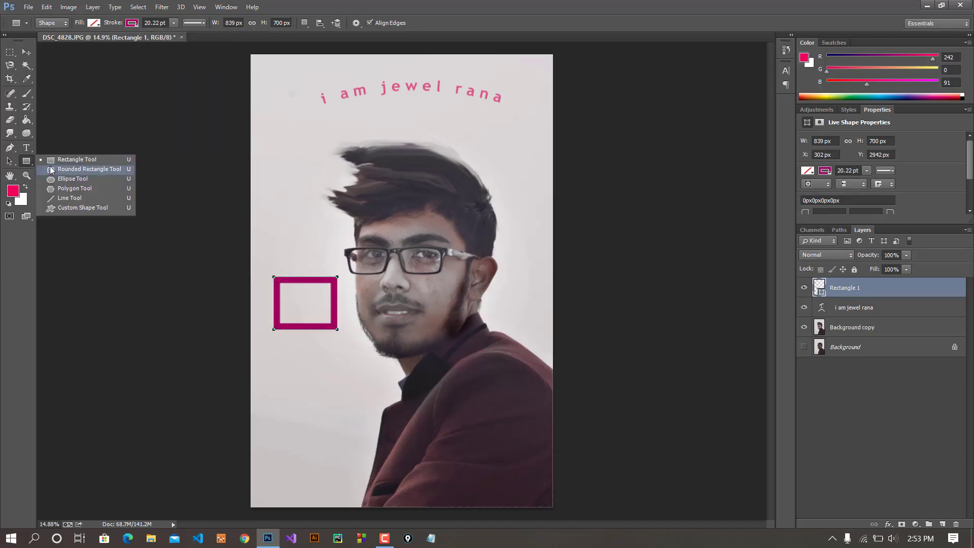
click(54, 169)
drag(275, 129, 327, 165)
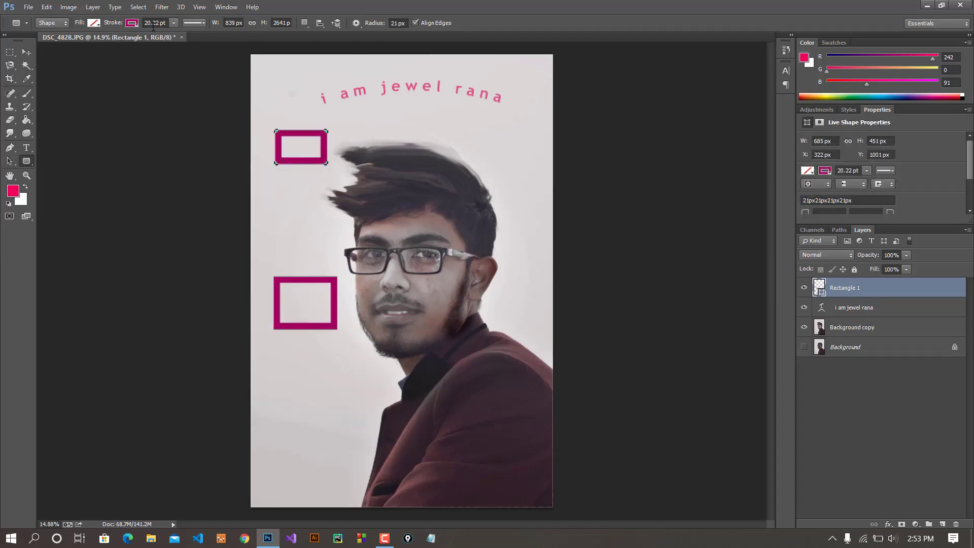
click(131, 27)
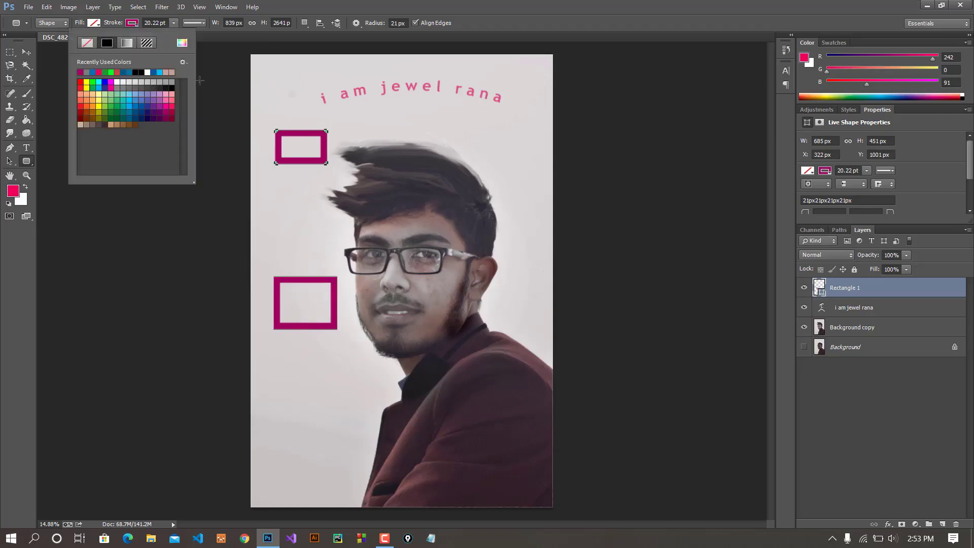
click(86, 46)
click(94, 23)
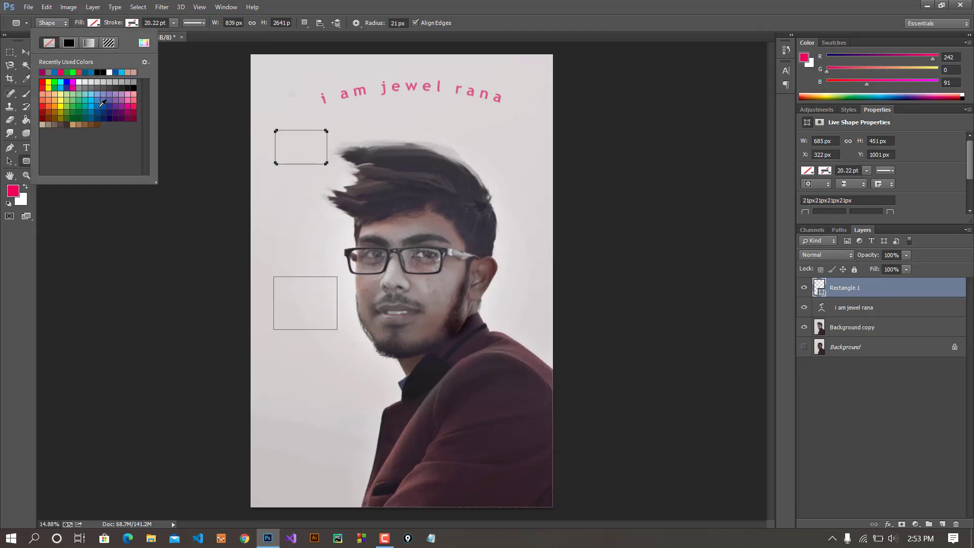
click(102, 103)
click(653, 5)
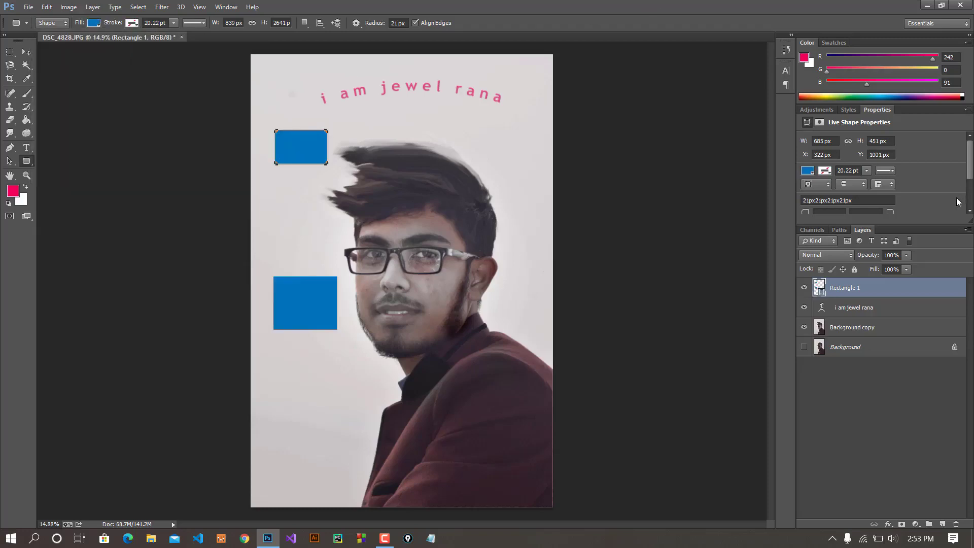
Round the upper rectangle's corners to 150 px radius in Properties
scroll(919, 184, down, 3)
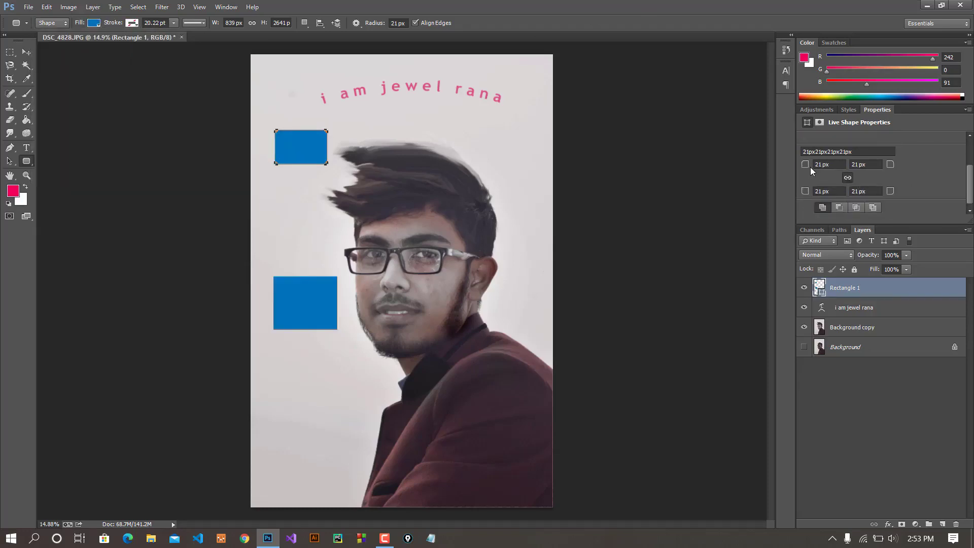
mouse_move(807, 166)
mouse_down()
mouse_move(895, 174)
mouse_move(844, 191)
mouse_up()
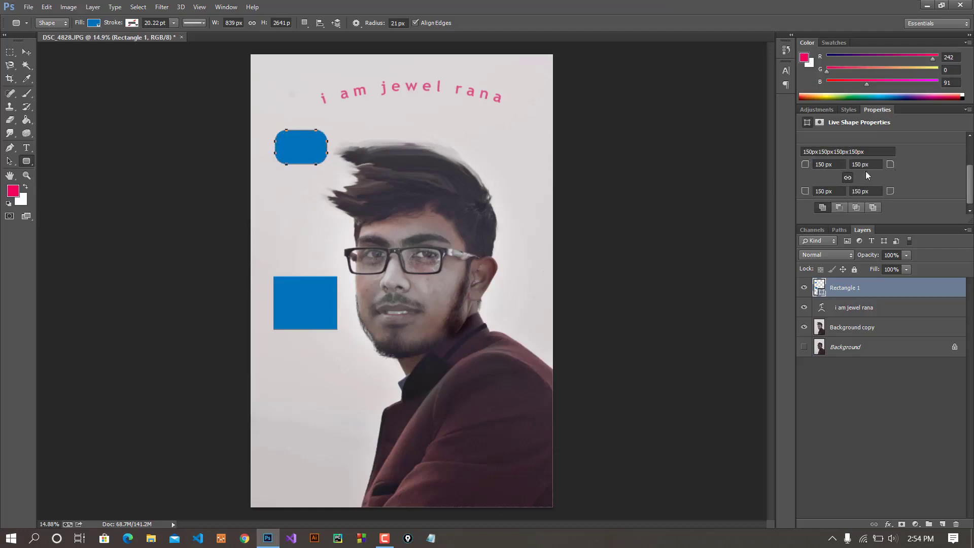
scroll(896, 171, up, 2)
scroll(873, 174, up, 1)
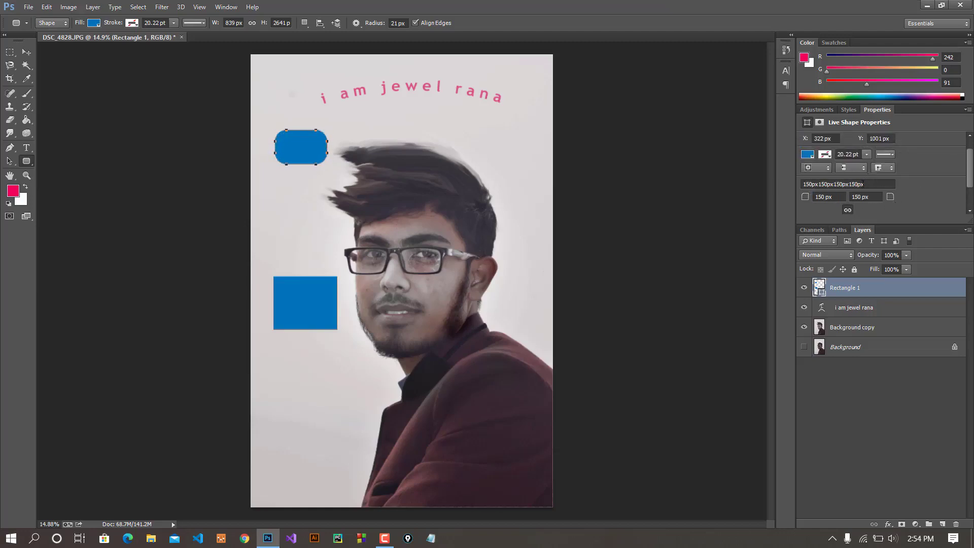
click(26, 52)
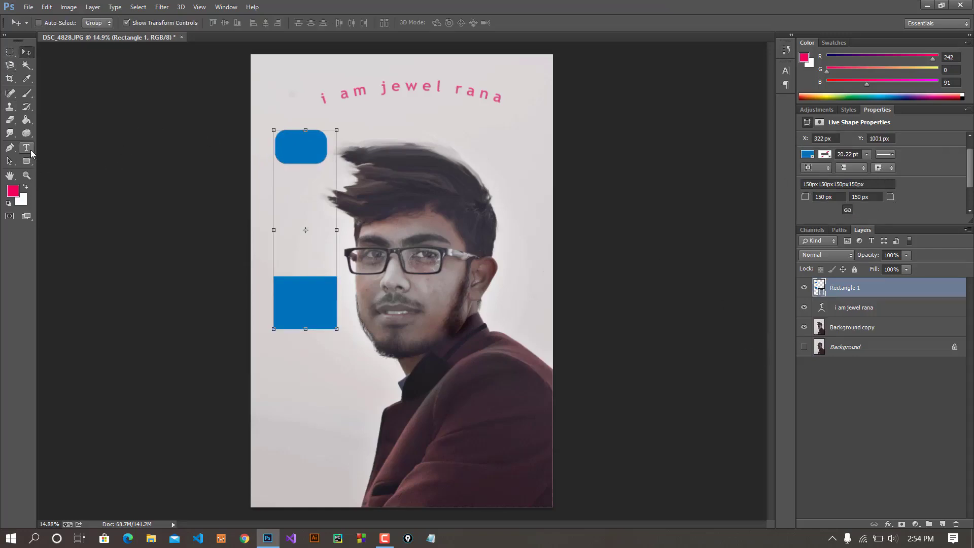
click(27, 161)
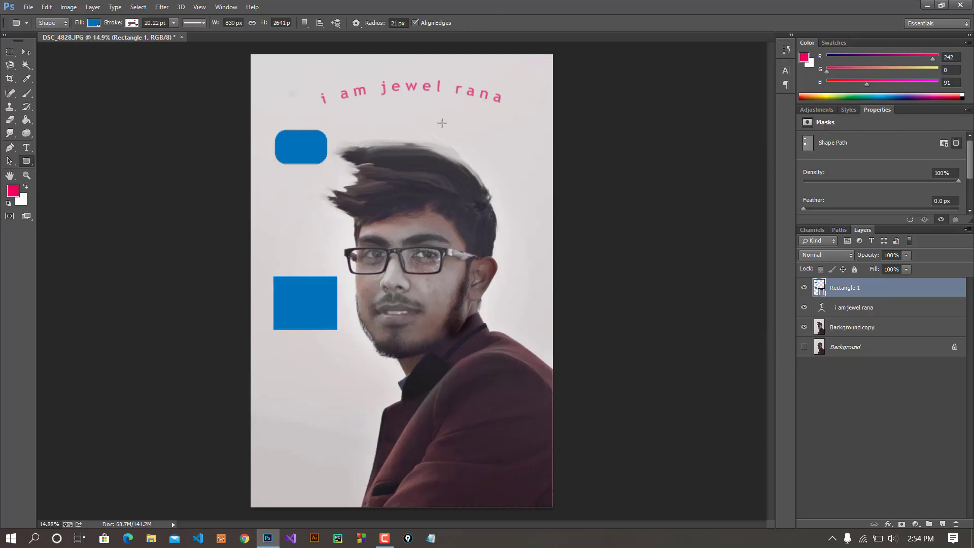
Draw two more blue rounded rectangles on new layers at the top right and right
click(356, 24)
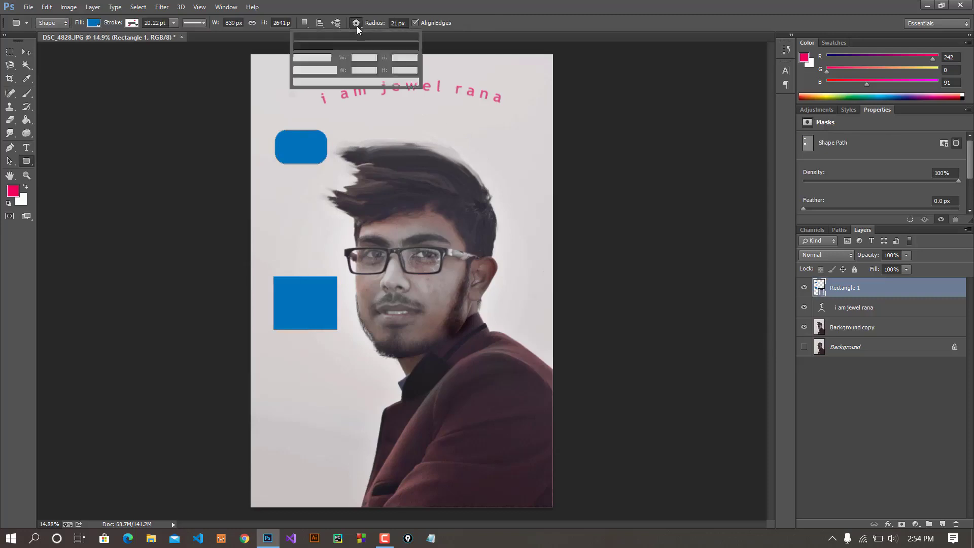
click(357, 25)
click(301, 24)
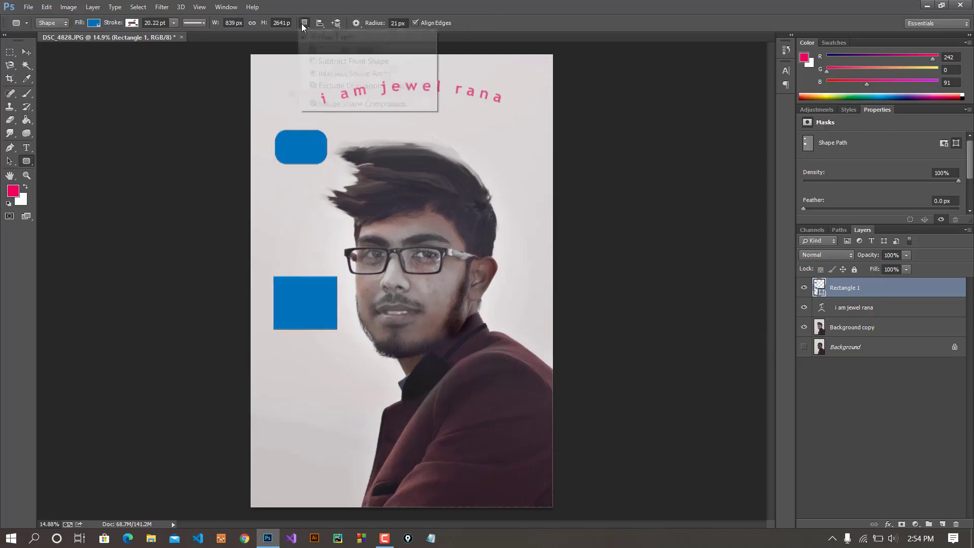
click(322, 41)
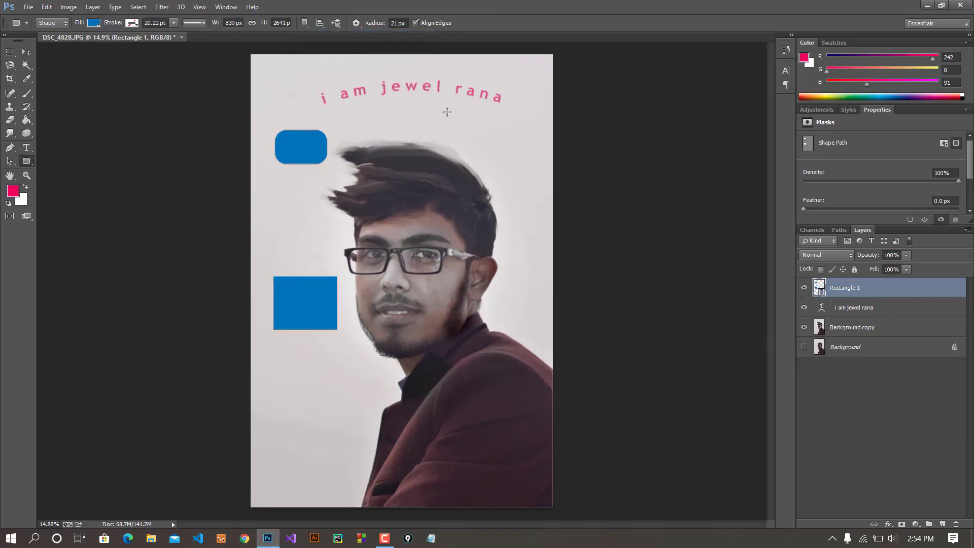
drag(442, 109, 507, 140)
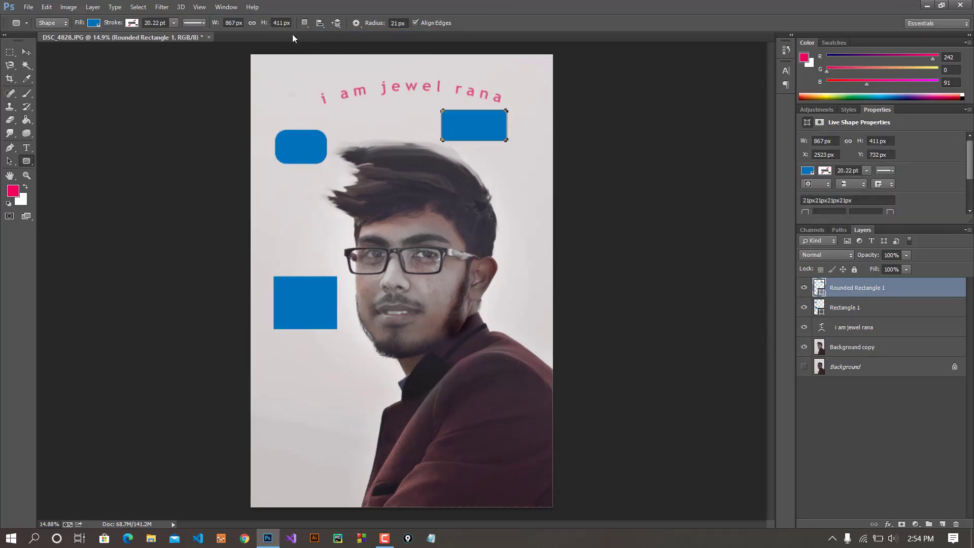
click(305, 22)
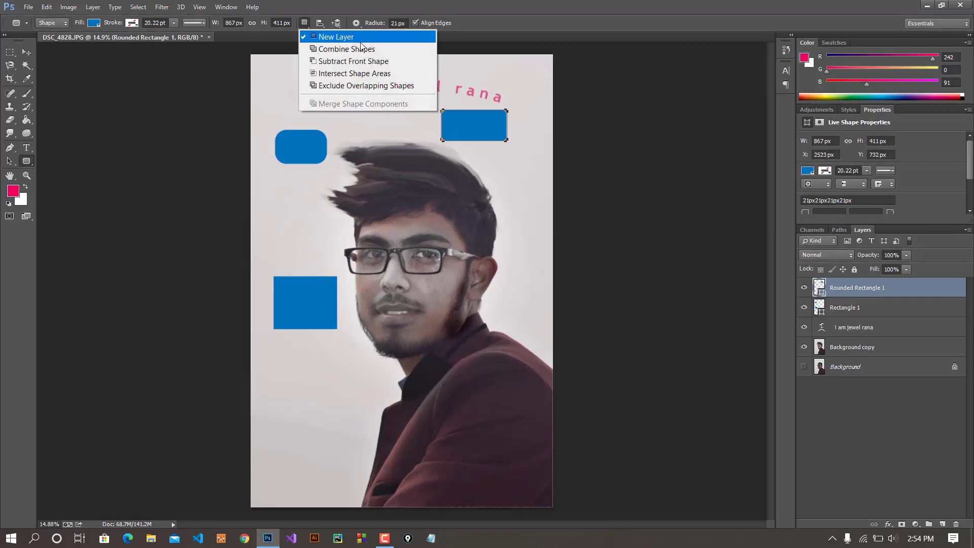
click(501, 172)
drag(491, 163, 543, 217)
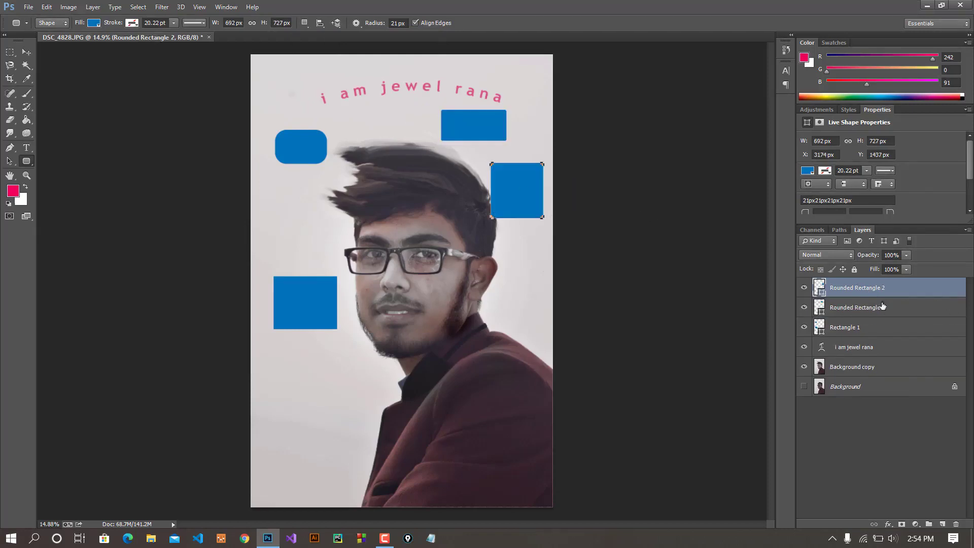
Undo all the rectangles with Ctrl+Z and Ctrl+Alt+Z, removing the Rectangle 1 layer
key(ctrl+z)
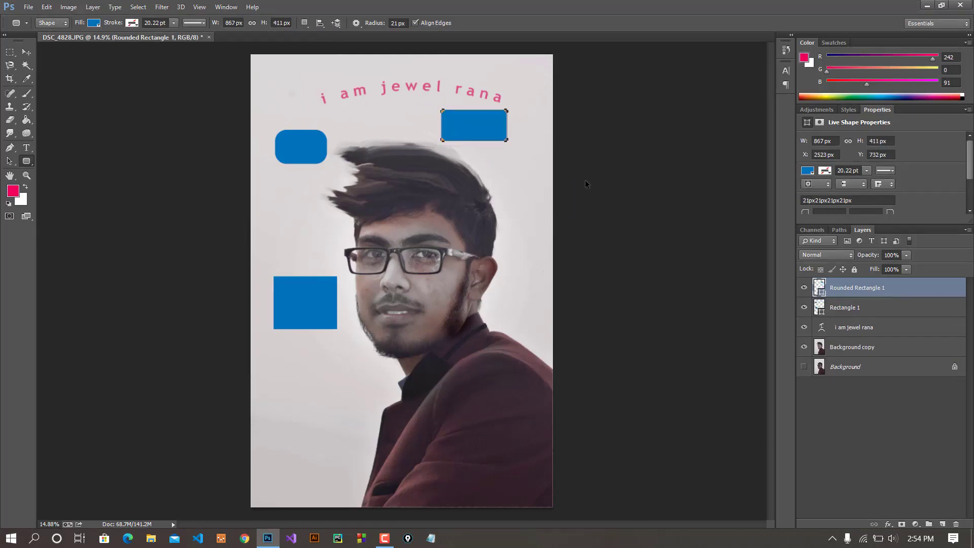
key(ctrl+z)
key(ctrl+z)
key(ctrl+alt+z)
key(ctrl+alt+z)
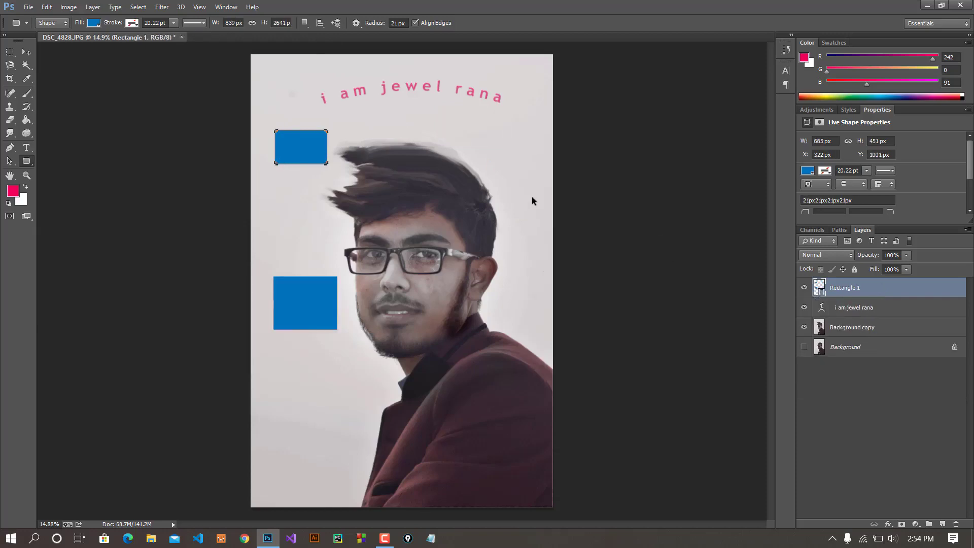
key(ctrl+alt+z)
key(ctrl+alt+z)
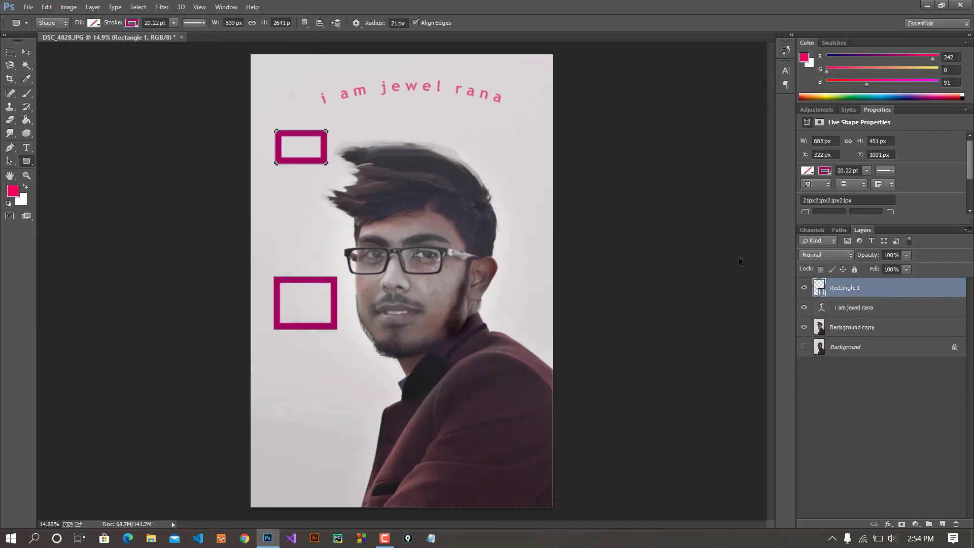
key(ctrl+alt+z)
key(ctrl+alt+z)
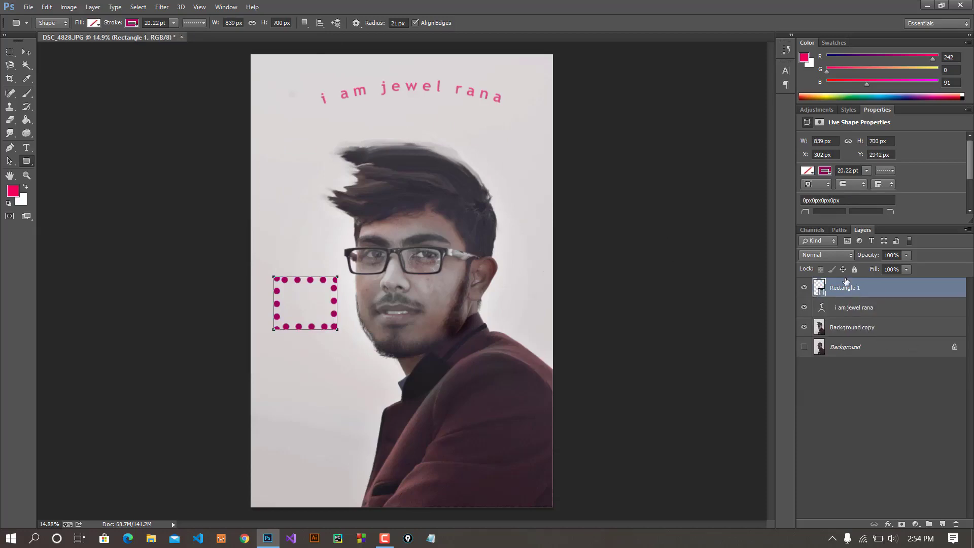
key(ctrl+alt+z)
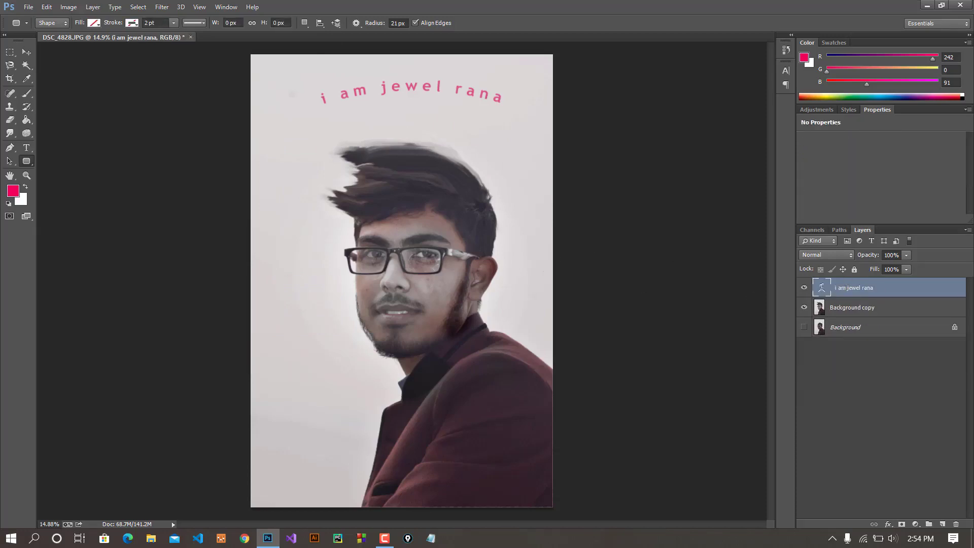
With the Custom Shape Tool, load the All shape set and select the five-petal flower
right_click(25, 162)
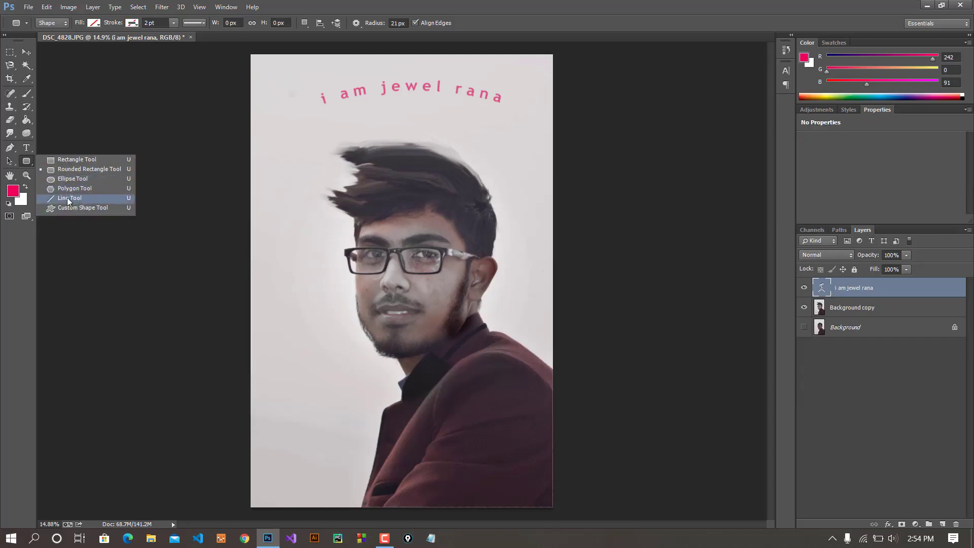
click(55, 209)
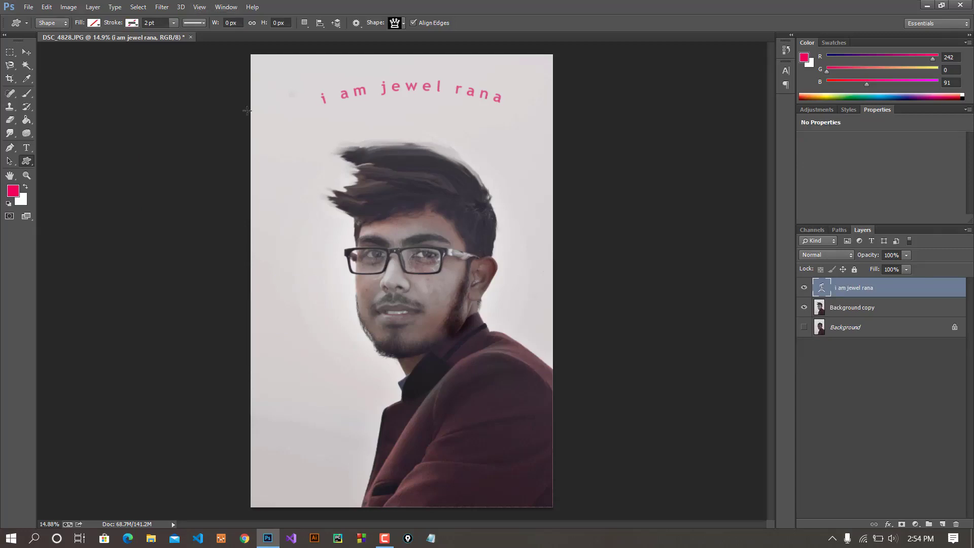
click(403, 24)
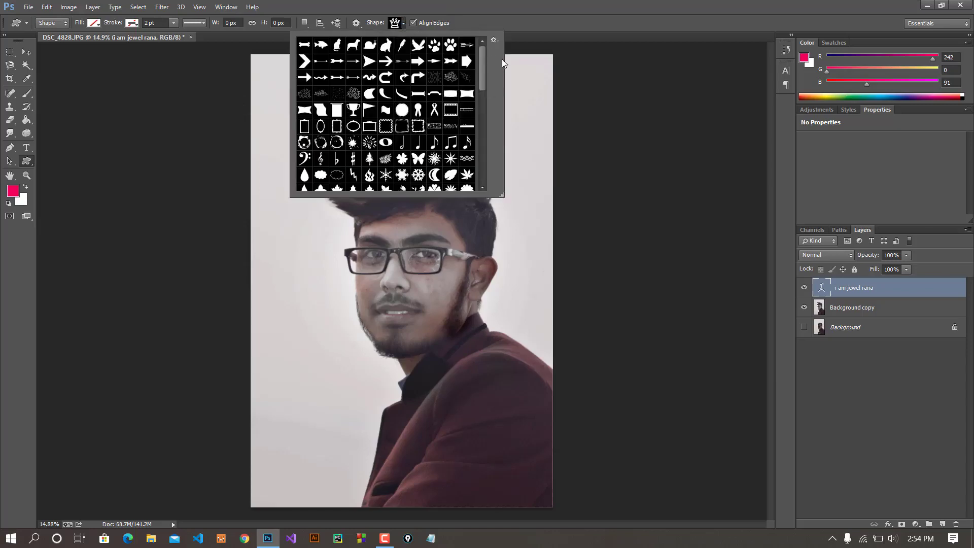
click(494, 42)
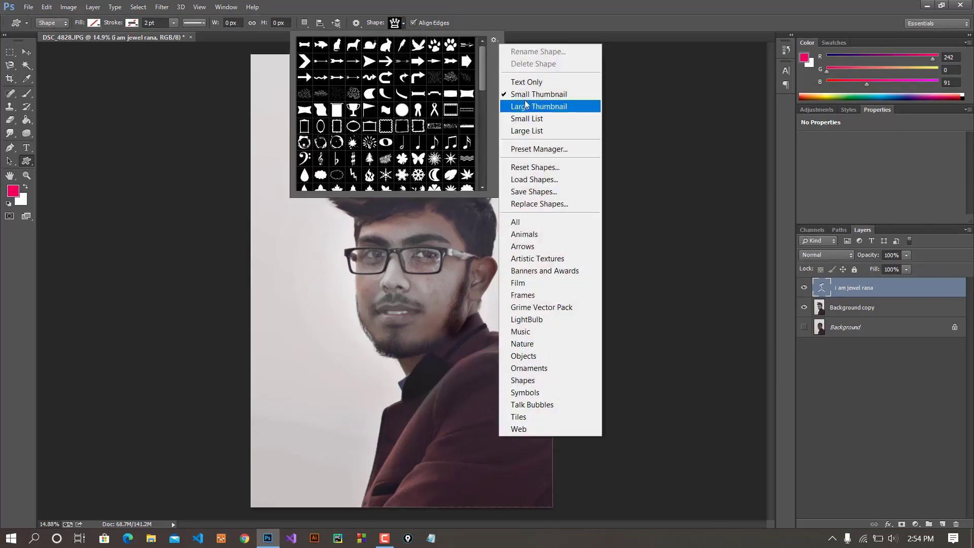
click(518, 222)
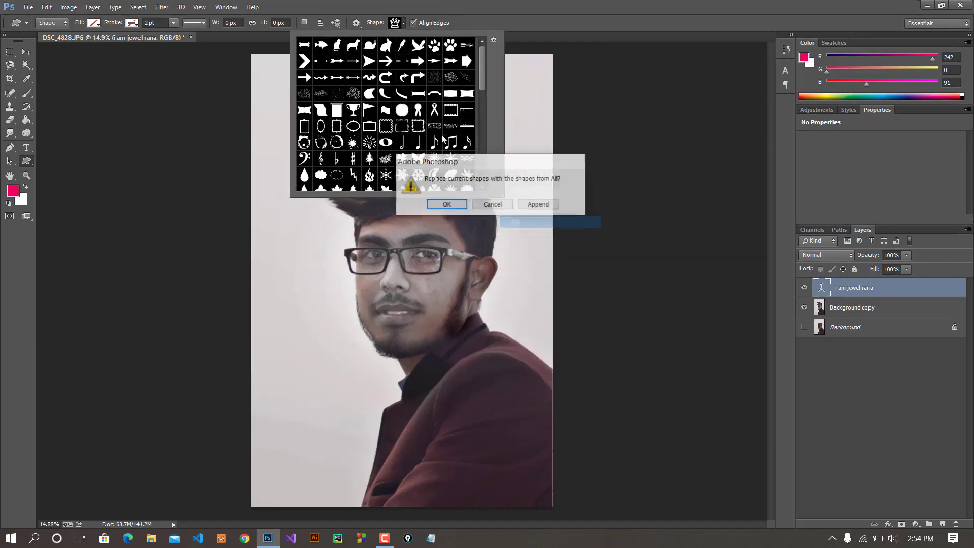
click(445, 204)
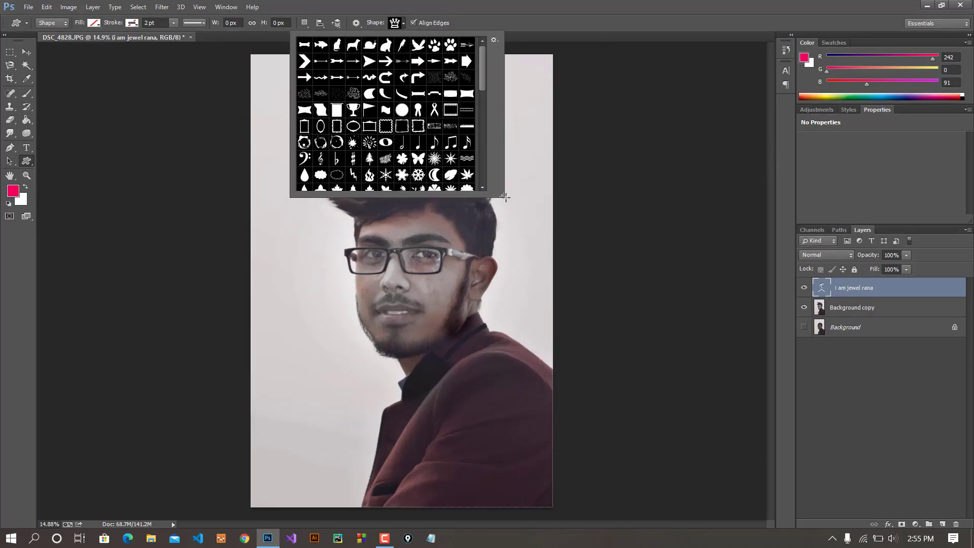
drag(502, 194, 673, 286)
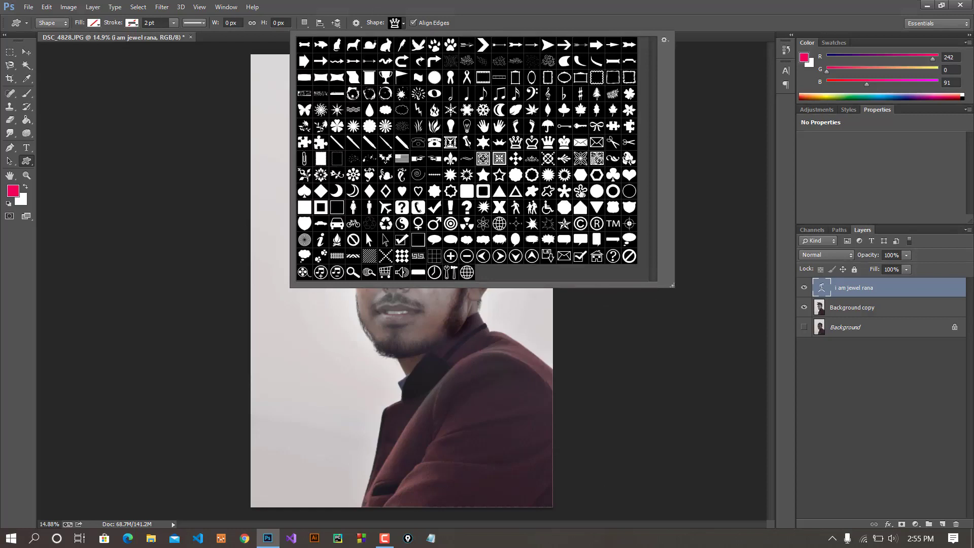
click(581, 192)
click(633, 9)
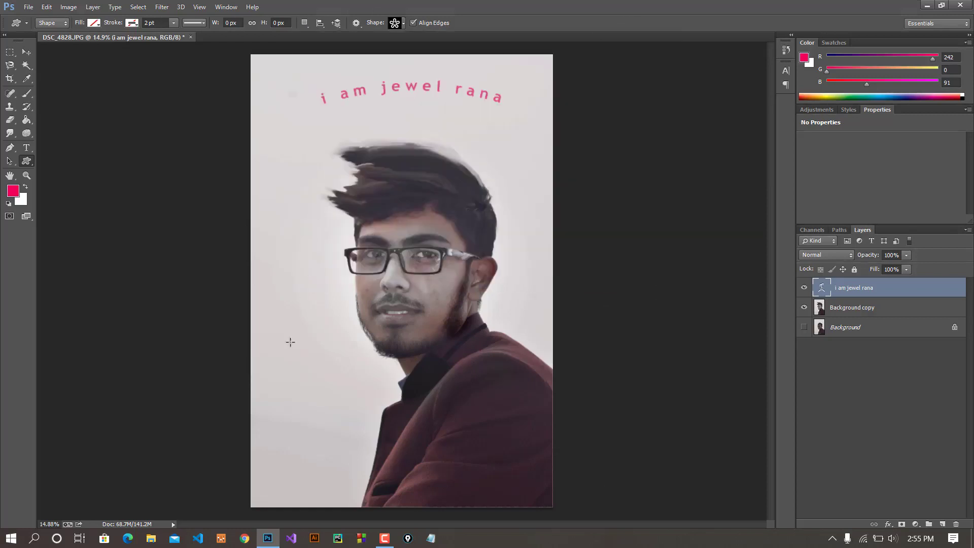
Draw the five-petal flower at the lower left of the photo with a dark teal blue fill
drag(291, 350, 352, 424)
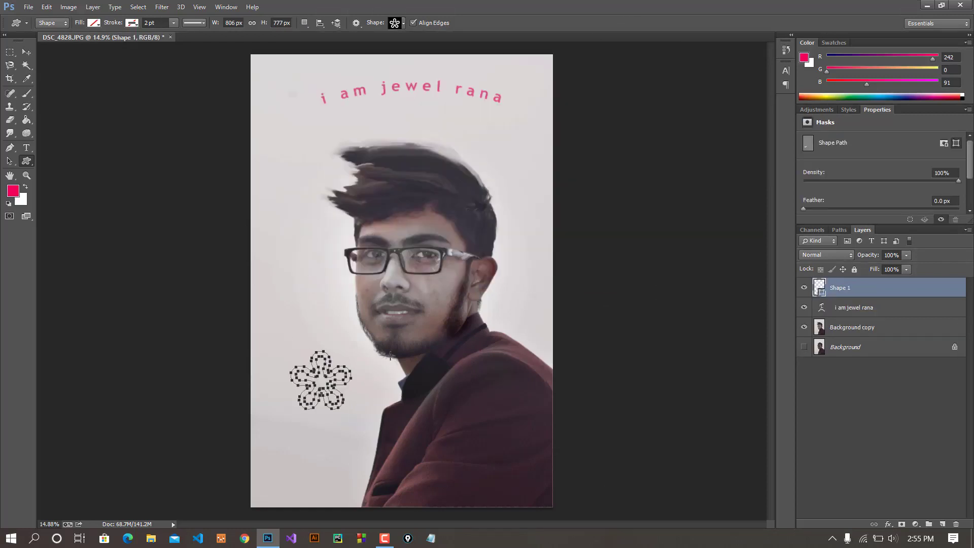
click(94, 23)
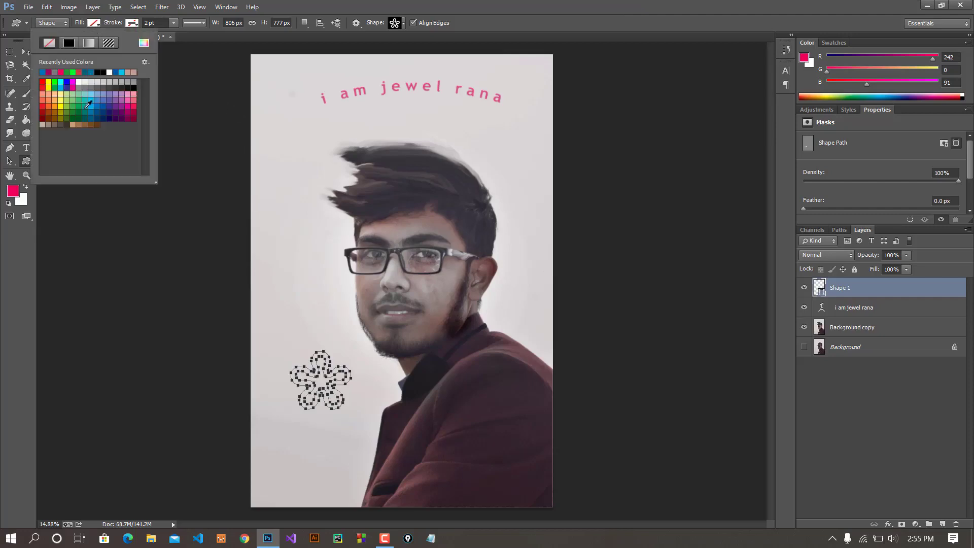
click(67, 93)
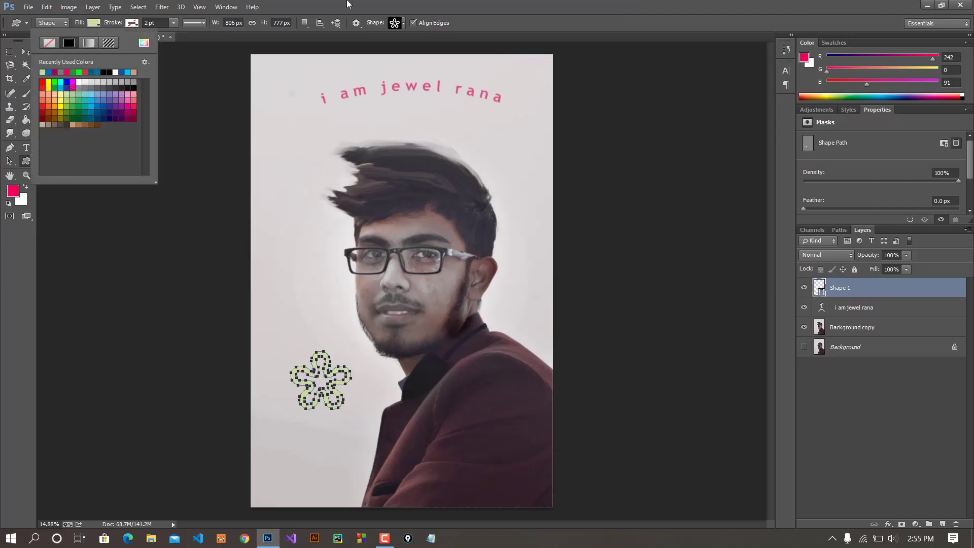
click(95, 117)
click(373, 4)
click(26, 52)
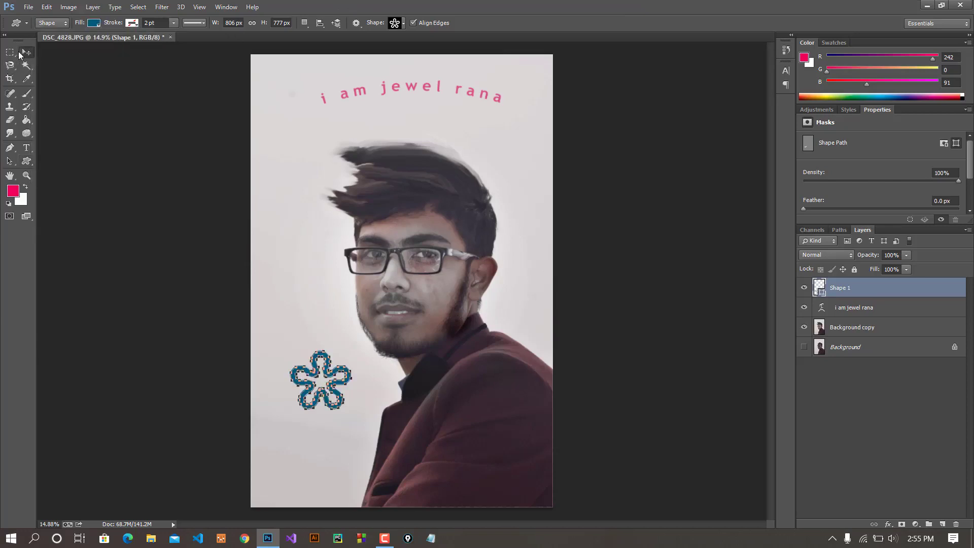
scroll(523, 349, down, 2)
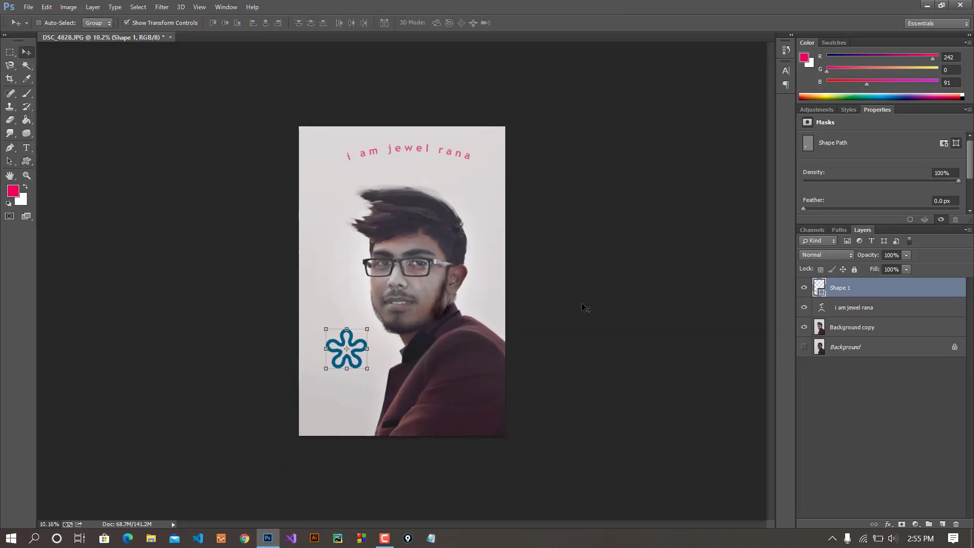
scroll(597, 314, up, 3)
click(26, 161)
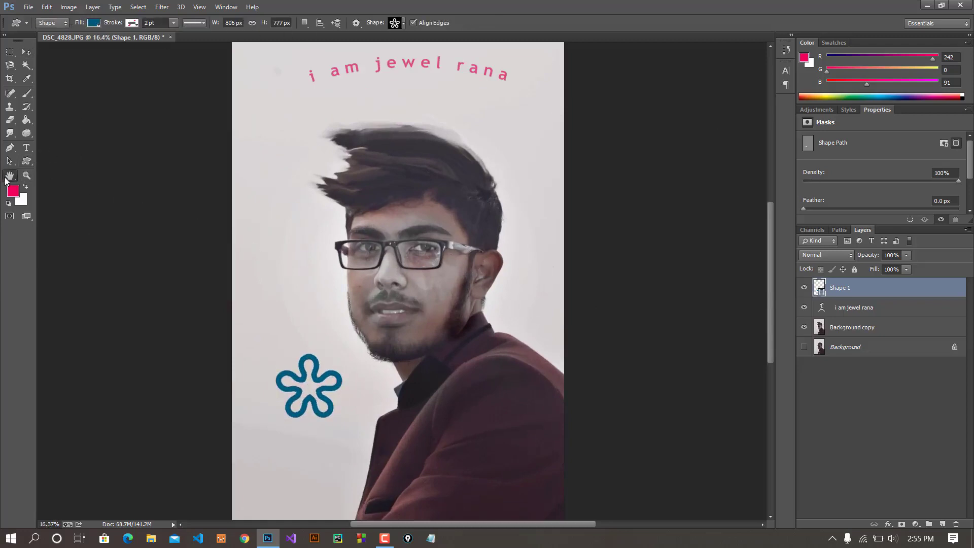
click(10, 175)
scroll(447, 257, up, 2)
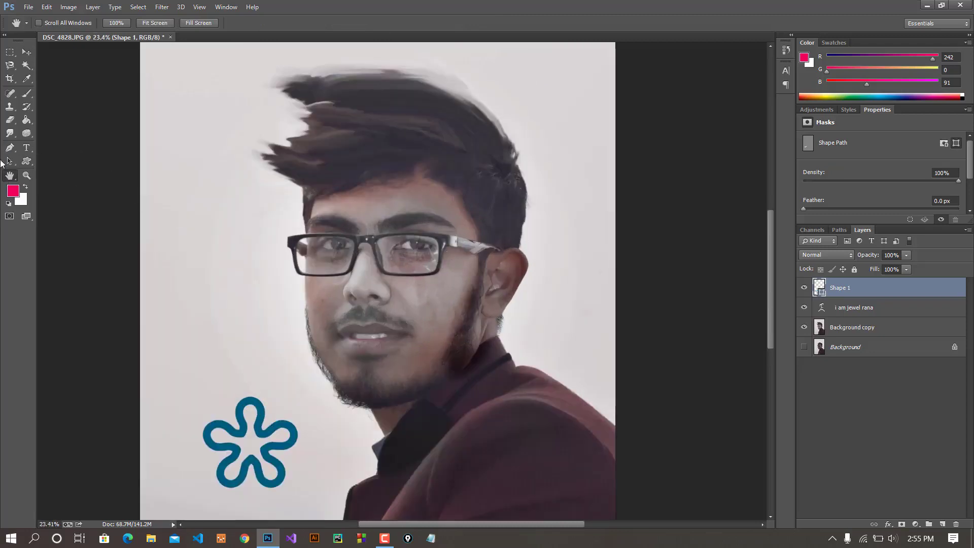
scroll(5, 163, left, 1)
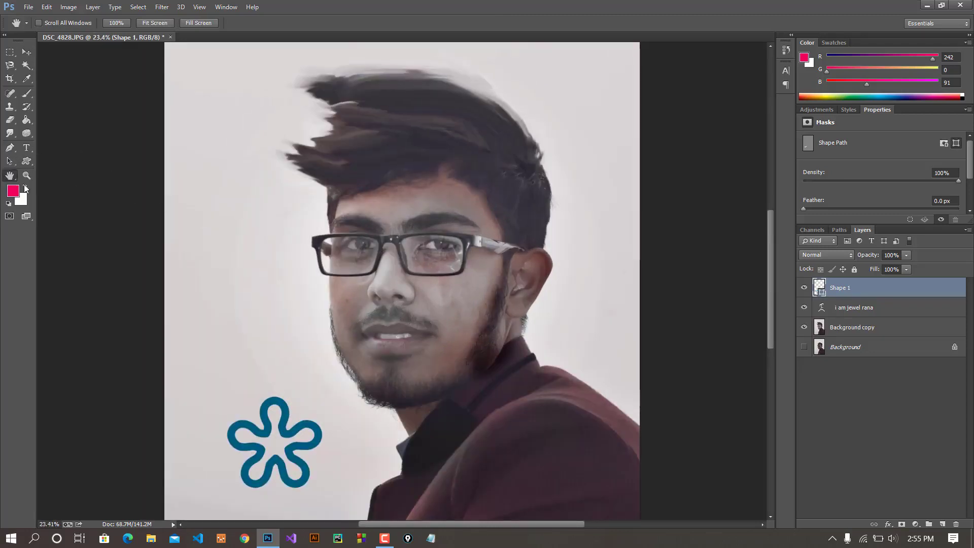
scroll(443, 177, right, 3)
mouse_move(443, 177)
mouse_down()
mouse_move(487, 196)
mouse_move(415, 159)
mouse_up()
click(32, 49)
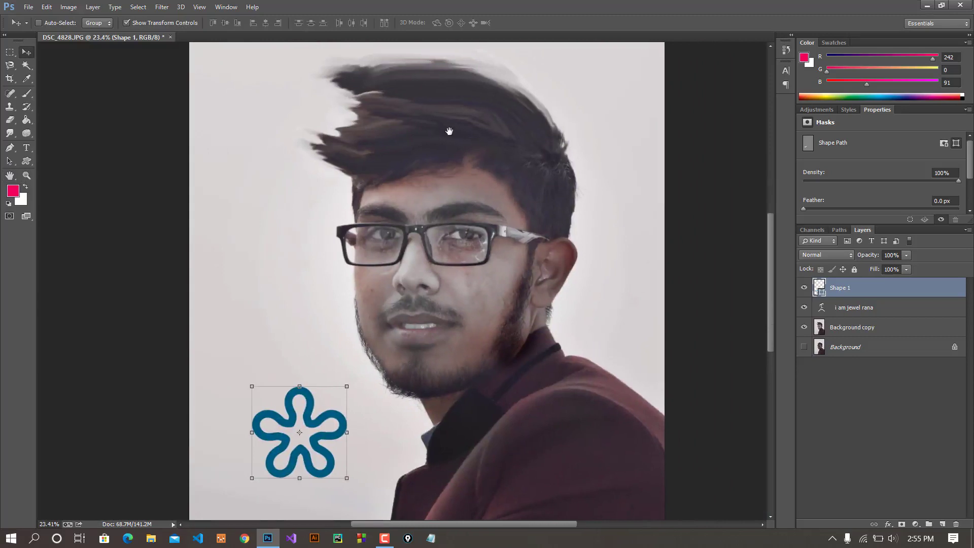
mouse_move(447, 156)
mouse_down()
mouse_move(302, 163)
mouse_move(437, 154)
mouse_up()
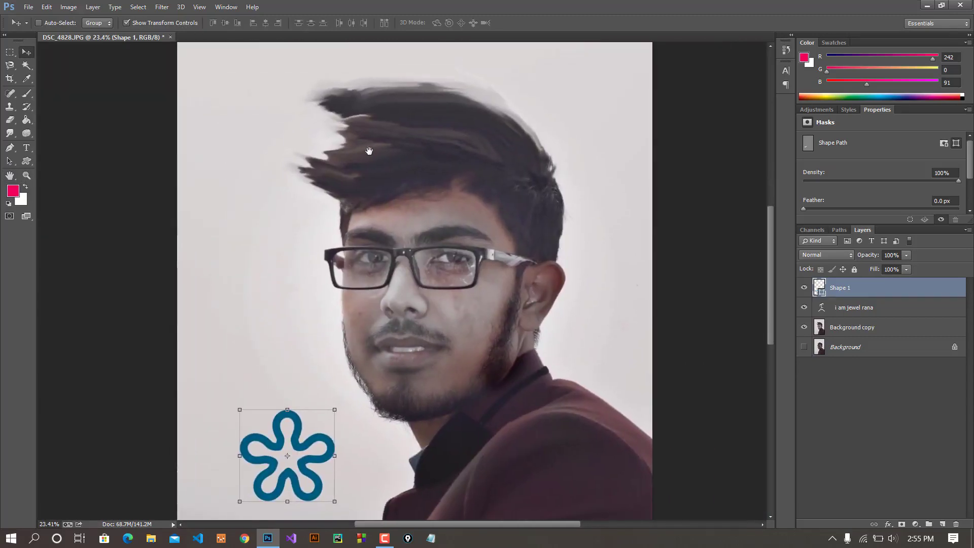
click(10, 175)
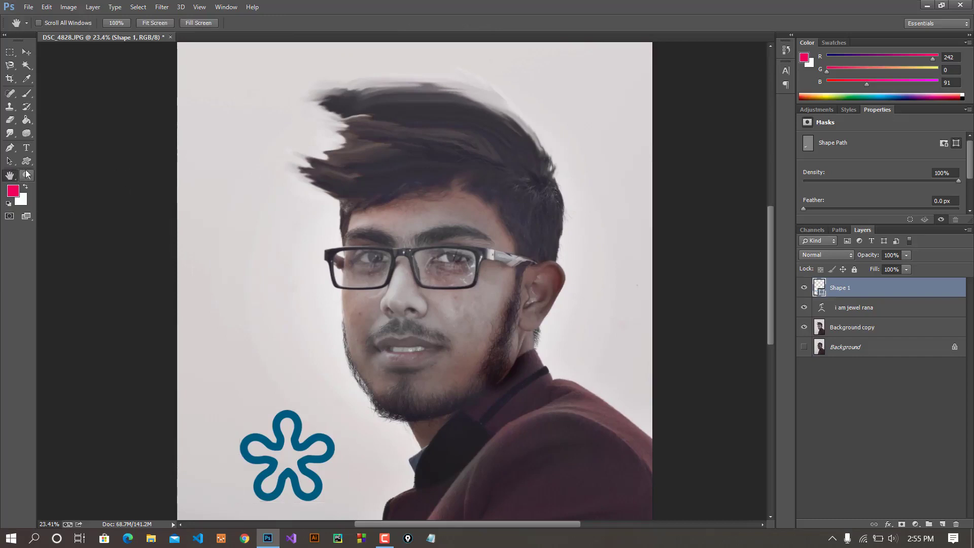
click(26, 52)
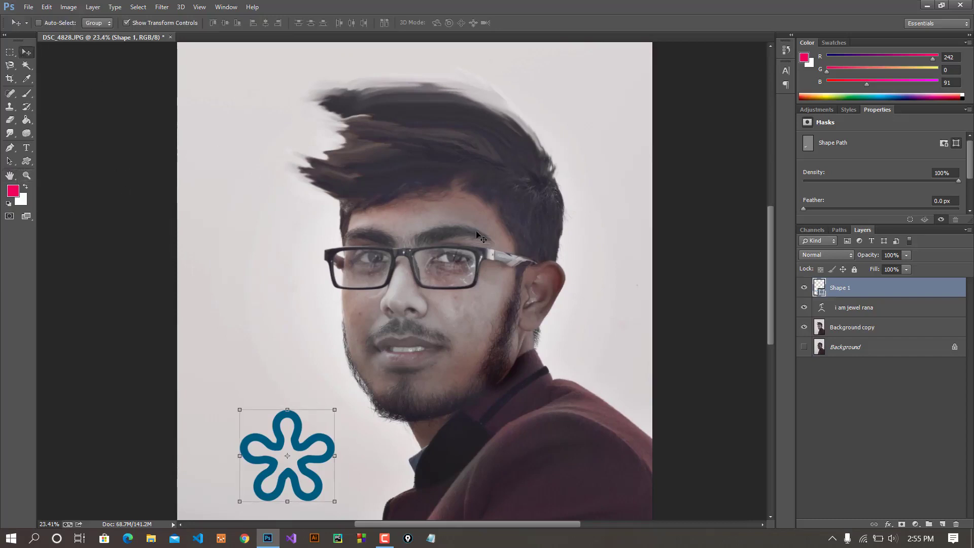
scroll(428, 270, down, 3)
scroll(401, 272, up, 3)
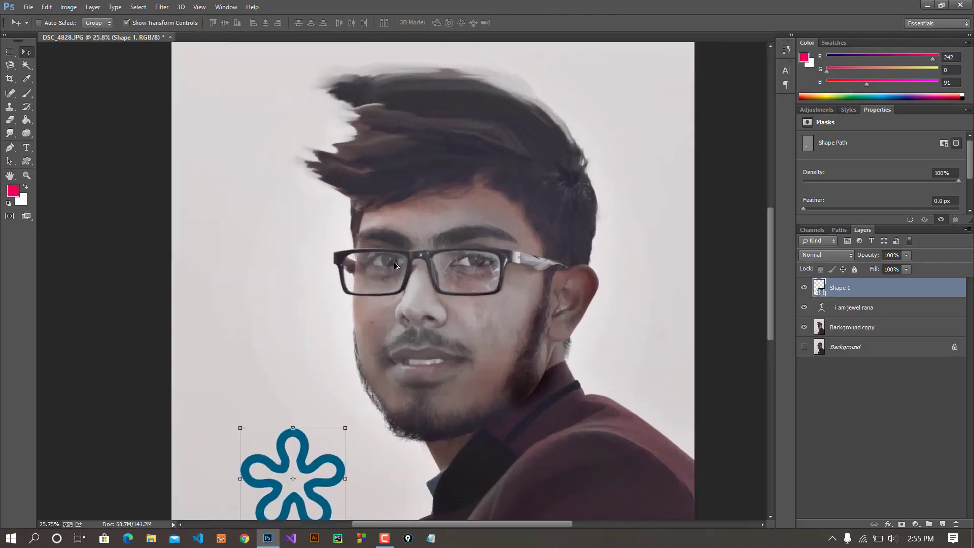
scroll(396, 264, down, 3)
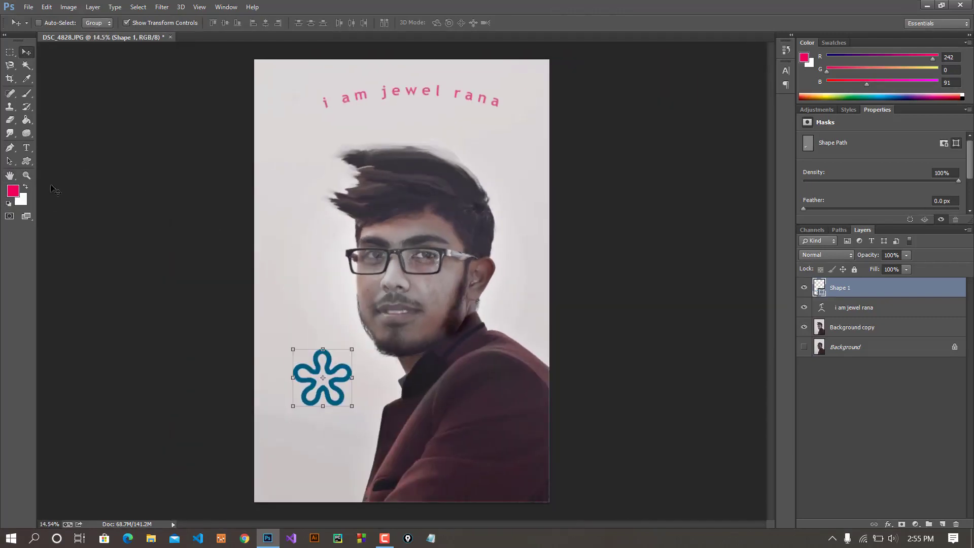
click(27, 175)
drag(272, 163, 311, 263)
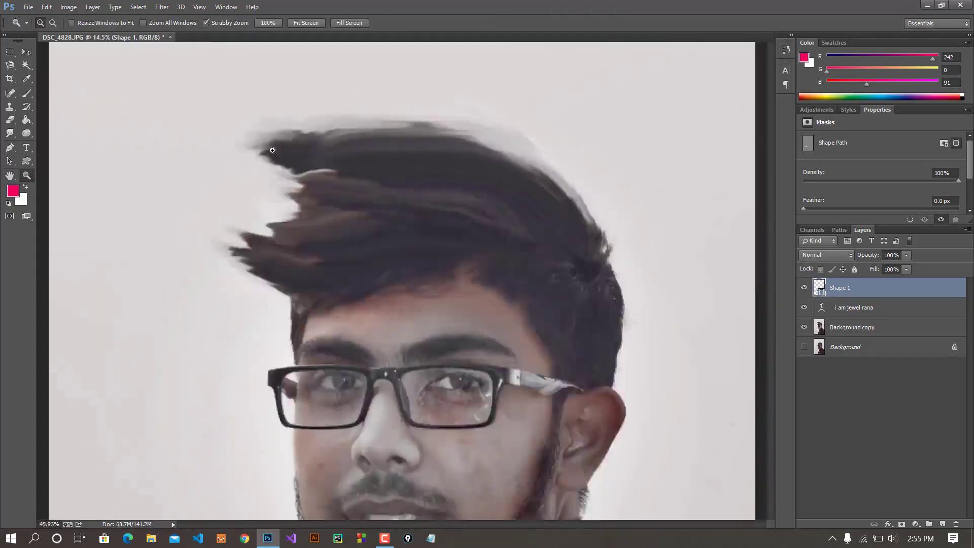
scroll(314, 271, up, 2)
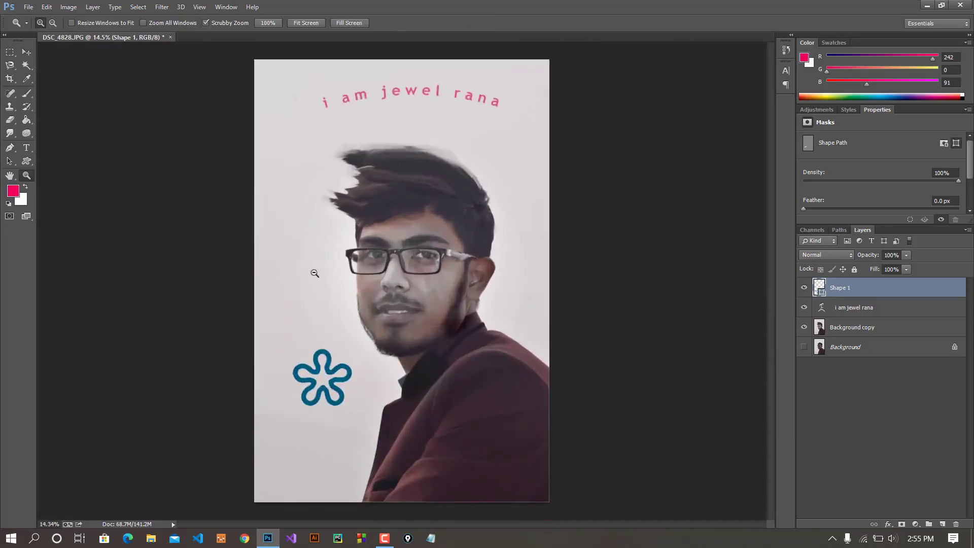
scroll(315, 272, up, 1)
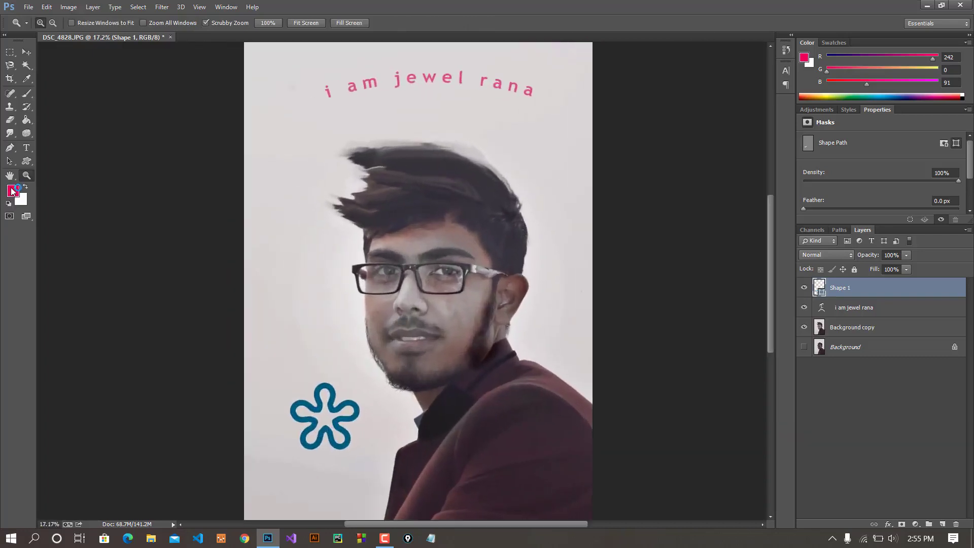
click(25, 218)
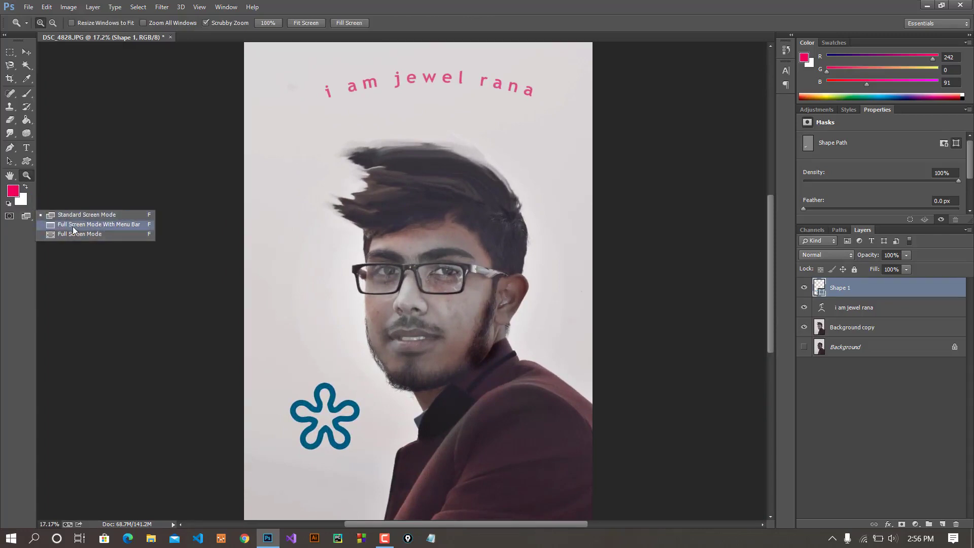
drag(91, 160, 212, 191)
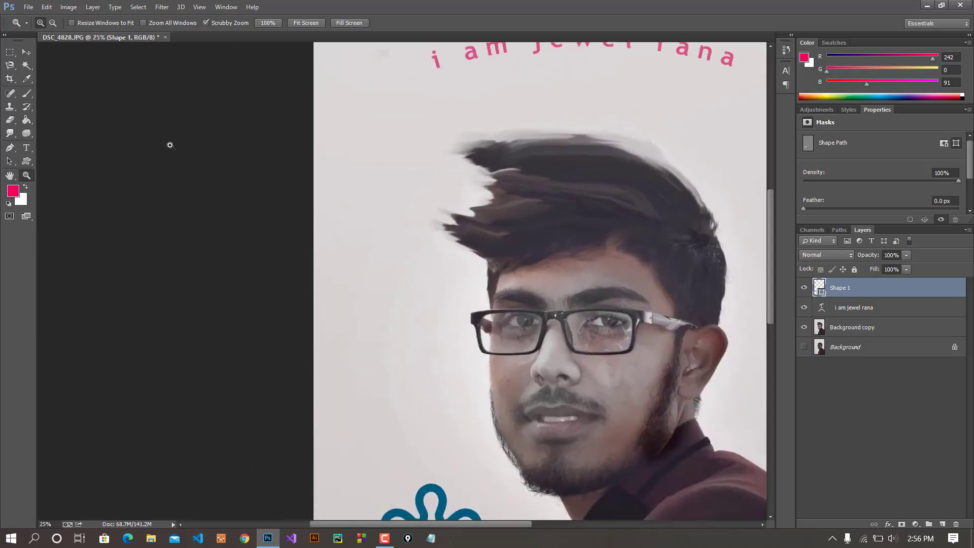
key(v)
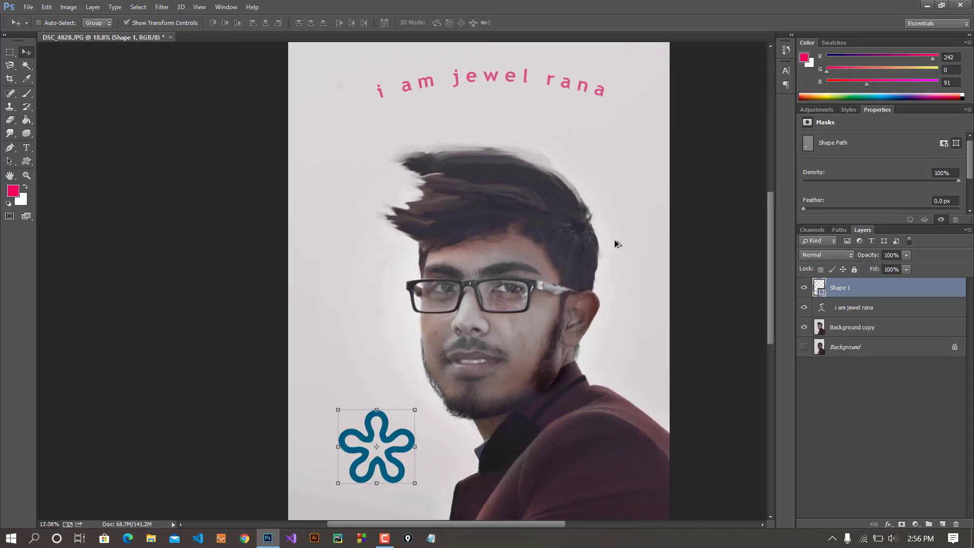
scroll(604, 254, down, 3)
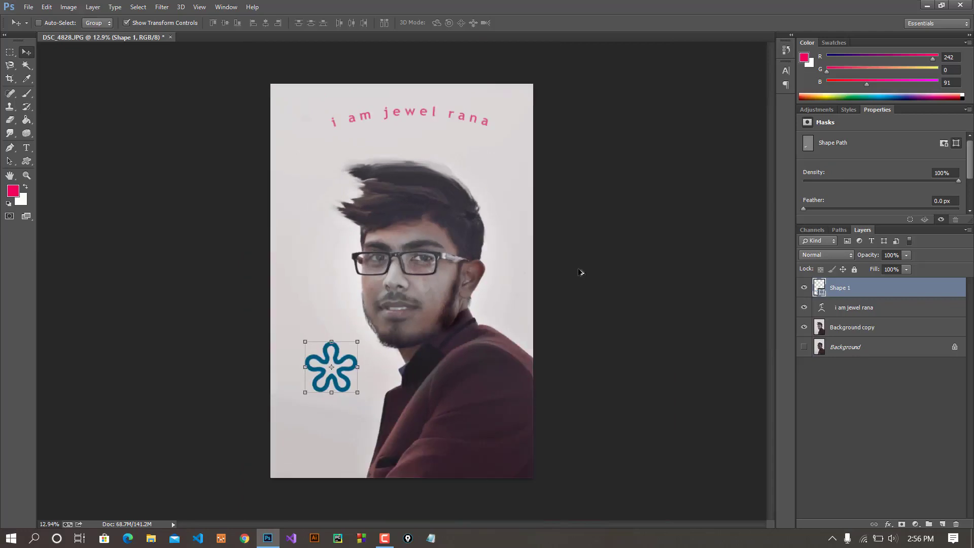
scroll(579, 271, up, 1)
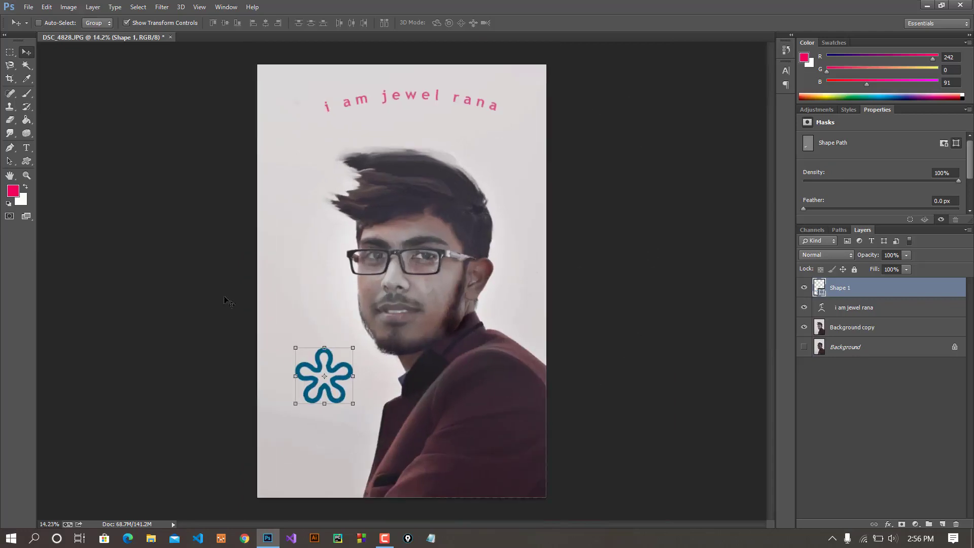
right_click(622, 144)
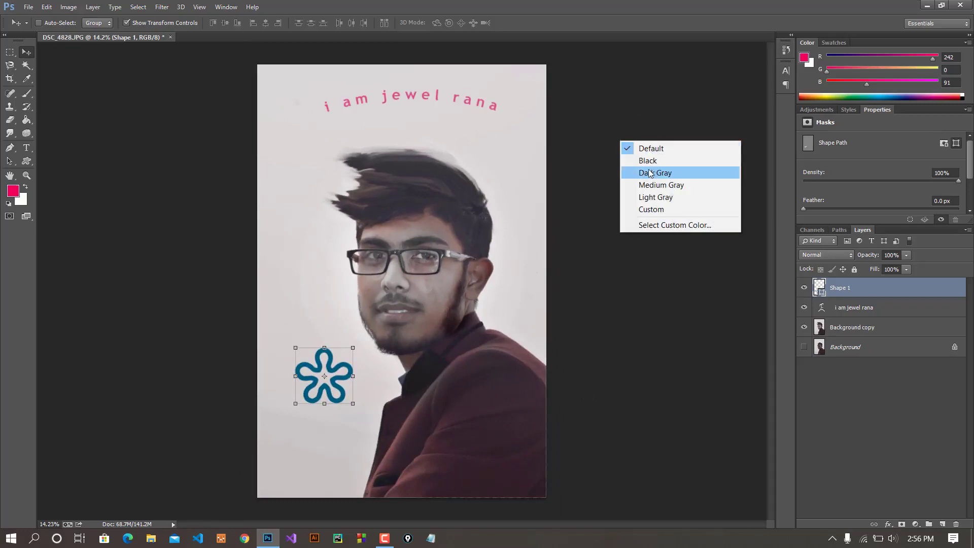
click(642, 160)
right_click(633, 147)
click(650, 176)
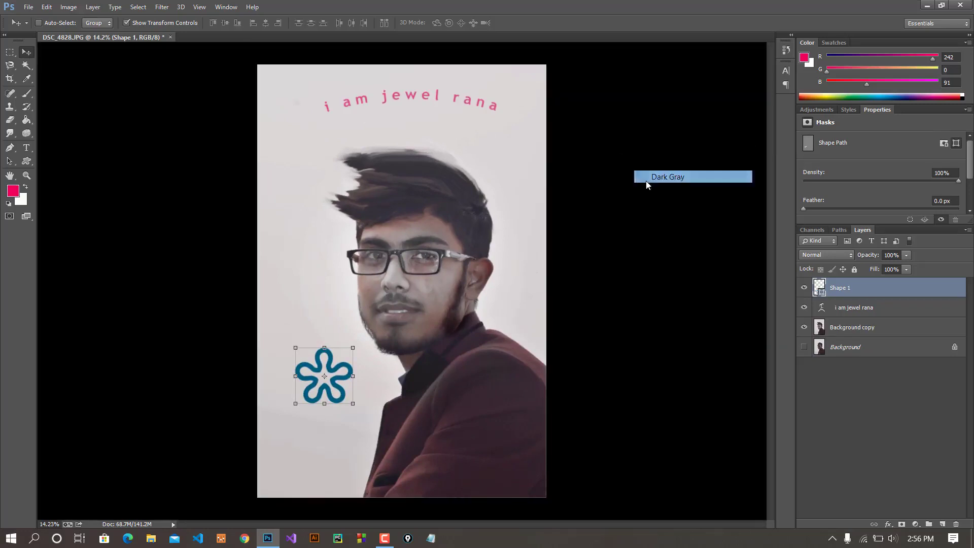
right_click(621, 152)
click(639, 197)
right_click(633, 169)
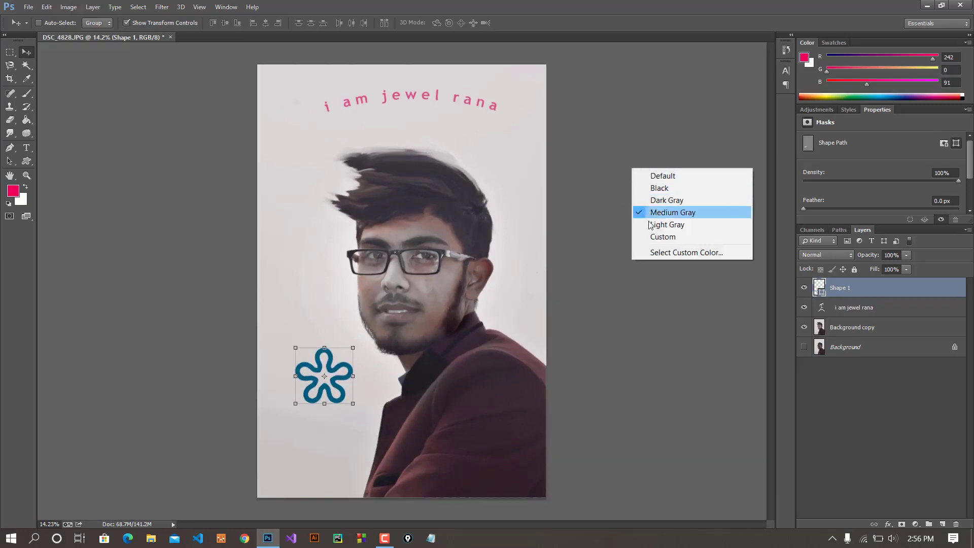
click(644, 223)
right_click(635, 190)
click(657, 249)
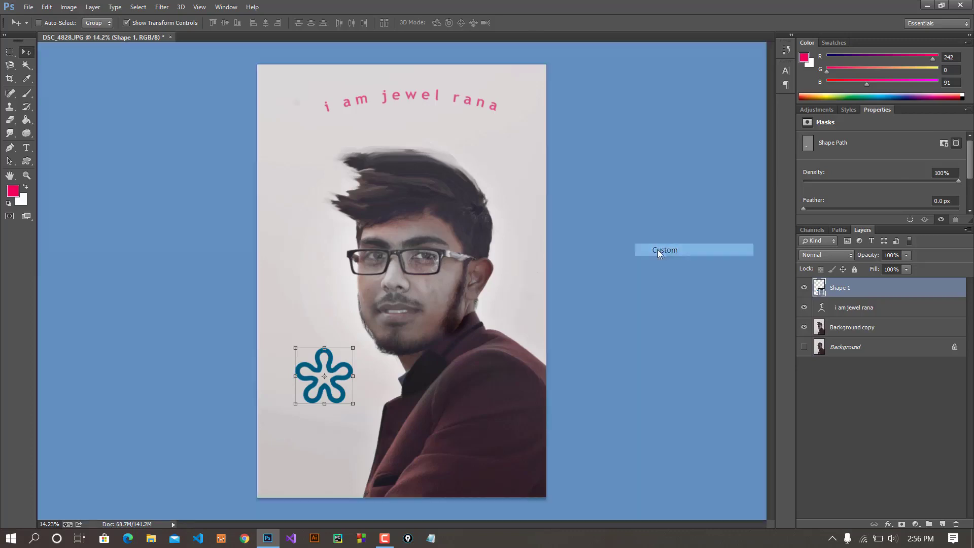
right_click(621, 182)
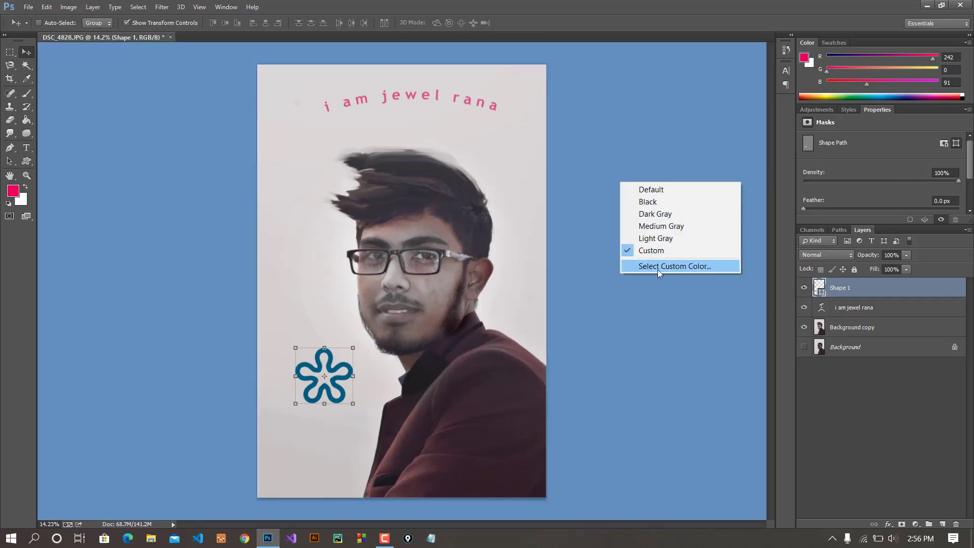
click(651, 190)
scroll(617, 198, down, 2)
scroll(617, 198, up, 2)
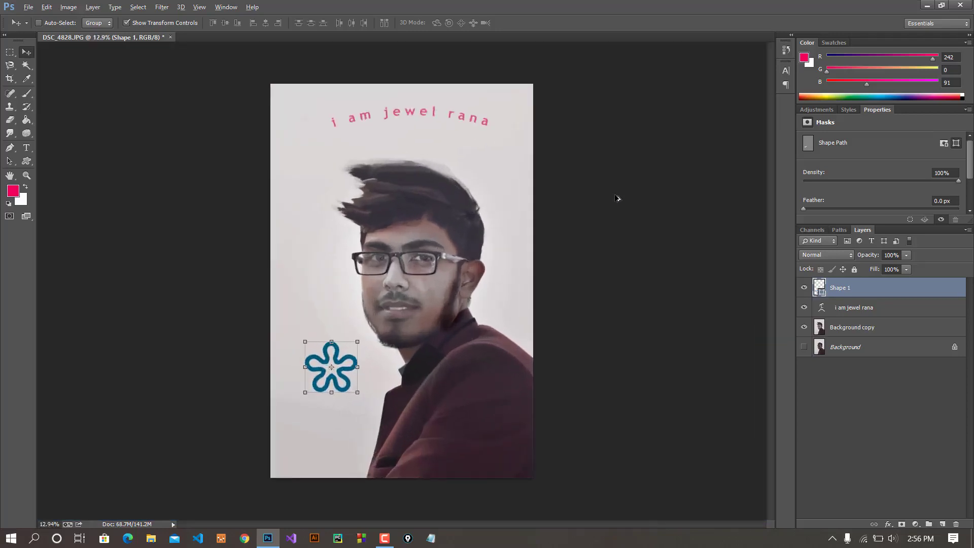
scroll(617, 198, up, 1)
scroll(607, 183, down, 1)
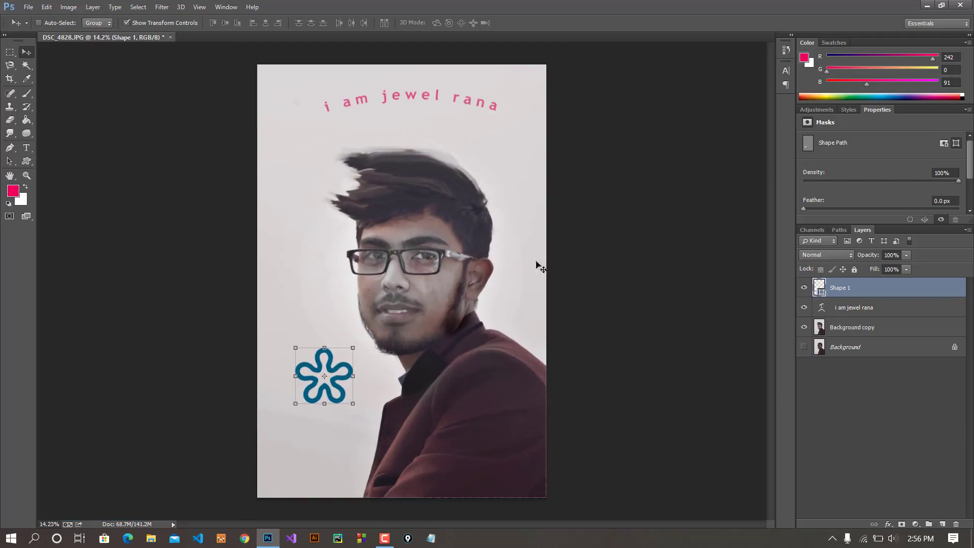
Create a 1280 × 720 px, 300-resolution RGB document with a white background via Ctrl+N
click(28, 7)
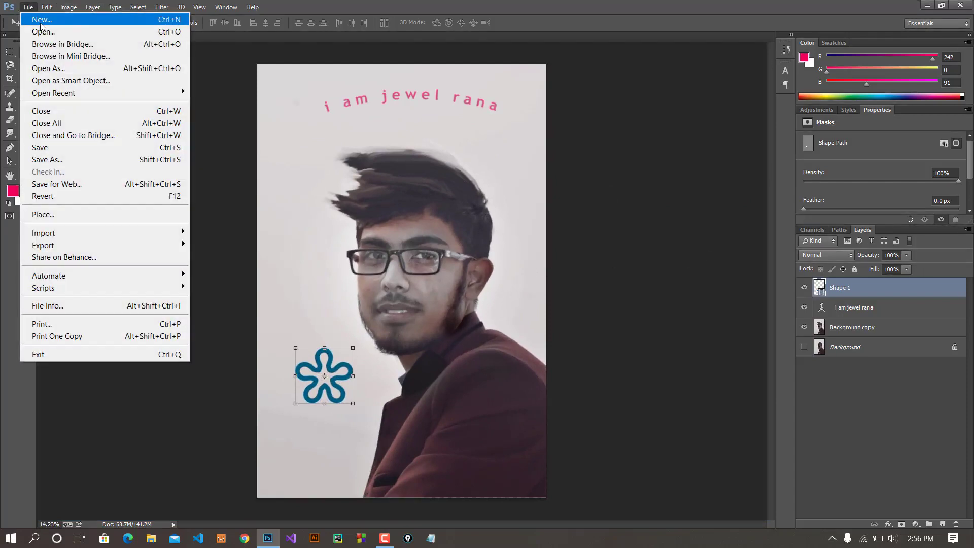
click(206, 62)
click(29, 7)
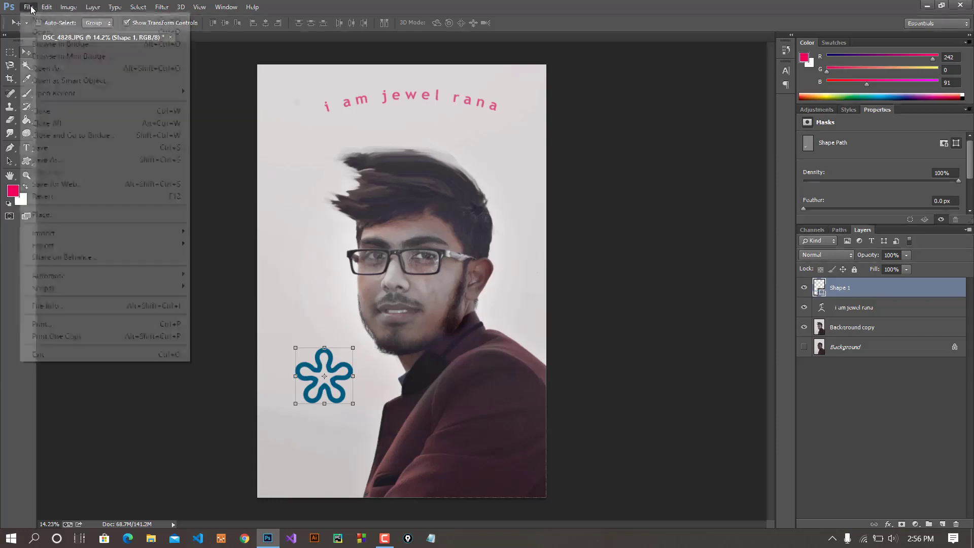
click(220, 56)
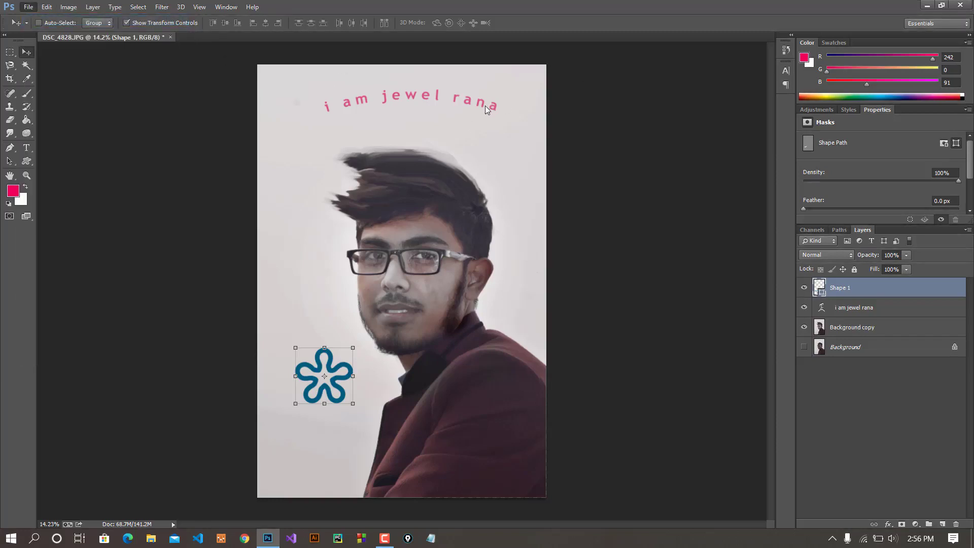
key(ctrl+n)
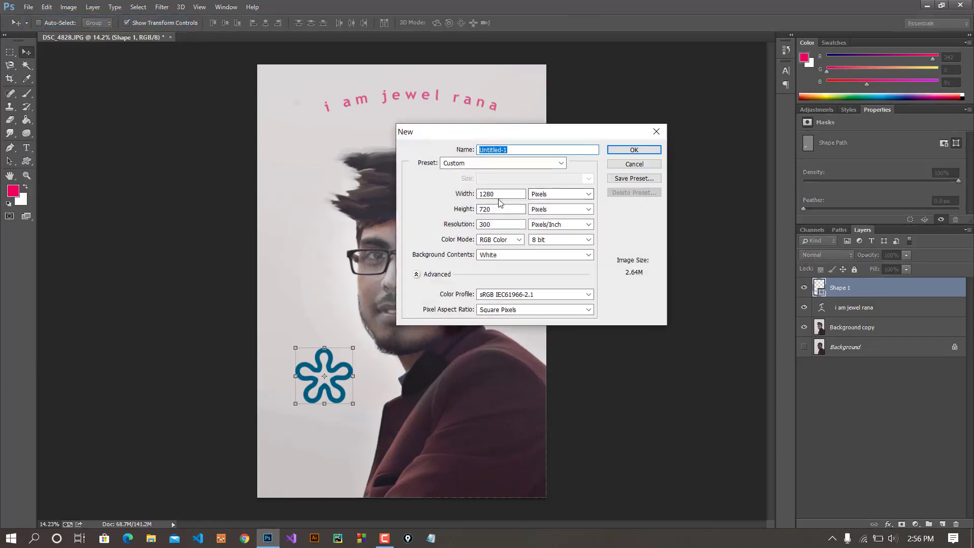
double_click(497, 193)
double_click(497, 224)
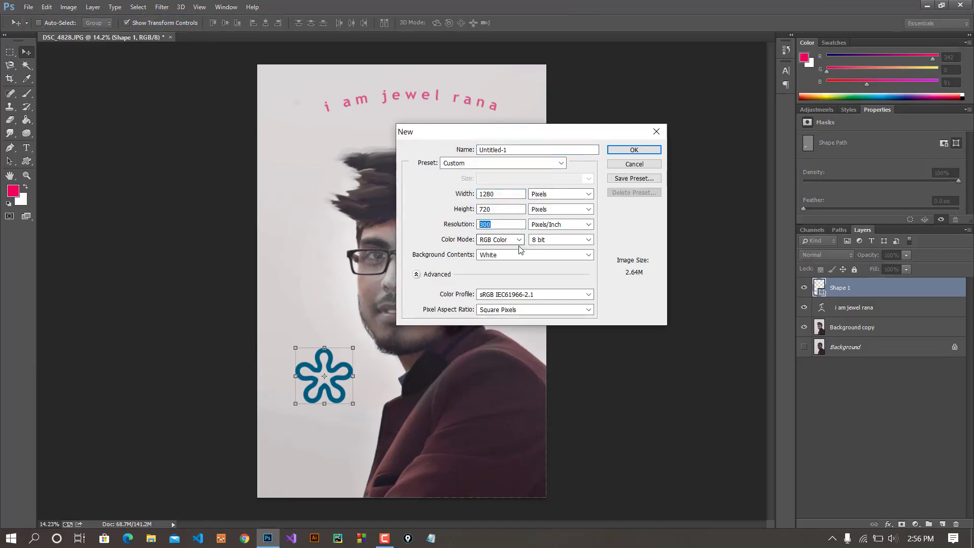
click(514, 243)
click(437, 239)
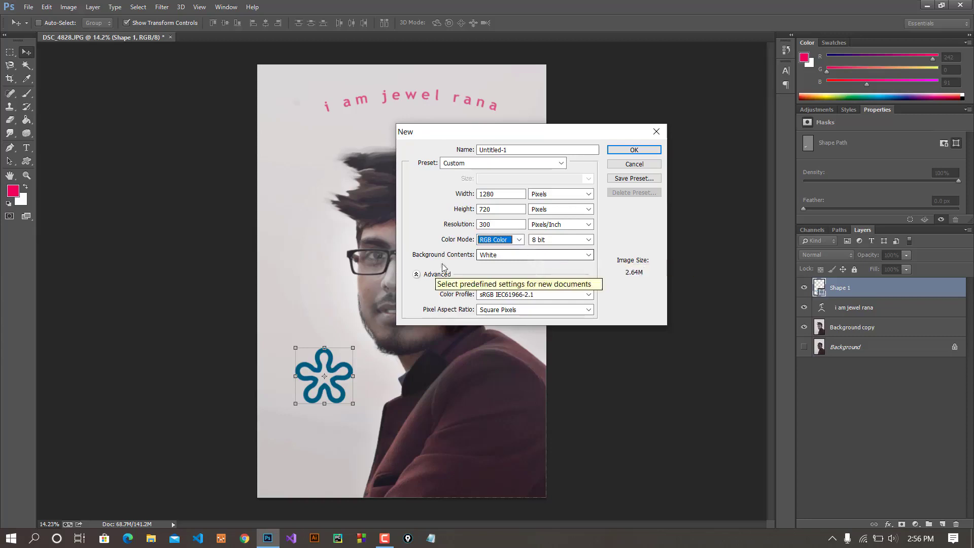
click(554, 195)
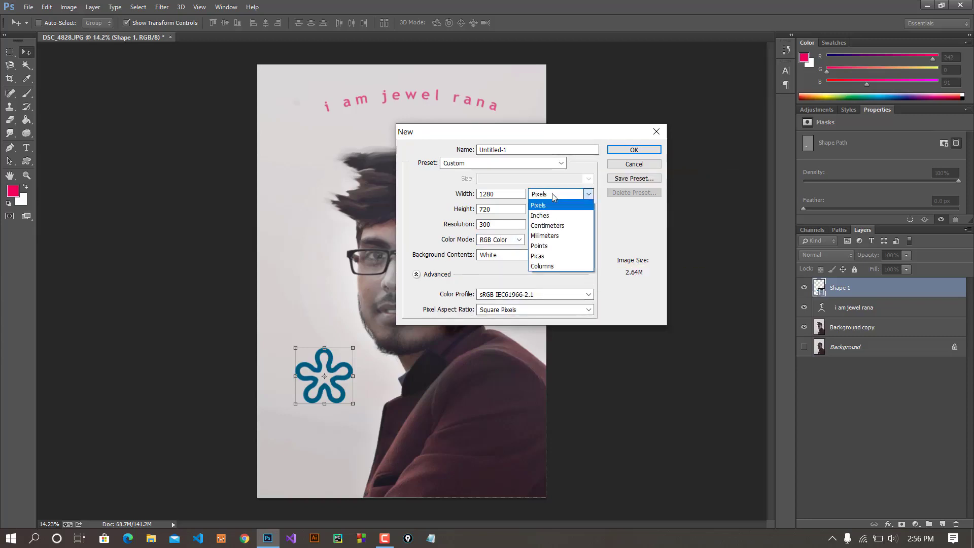
click(629, 224)
click(623, 152)
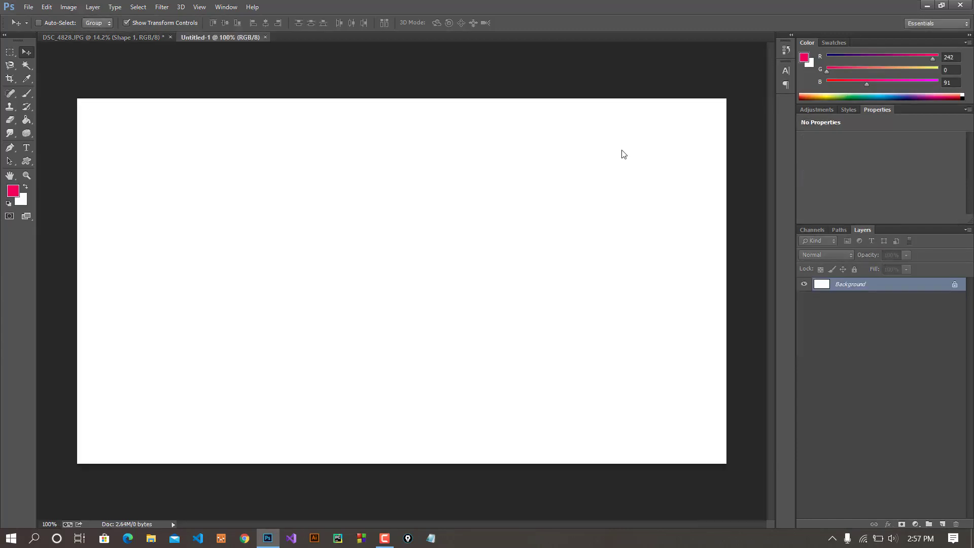
Return to the DSC_4828.JPG tab and browse the File and Edit menus
scroll(440, 224, down, 3)
scroll(431, 276, up, 2)
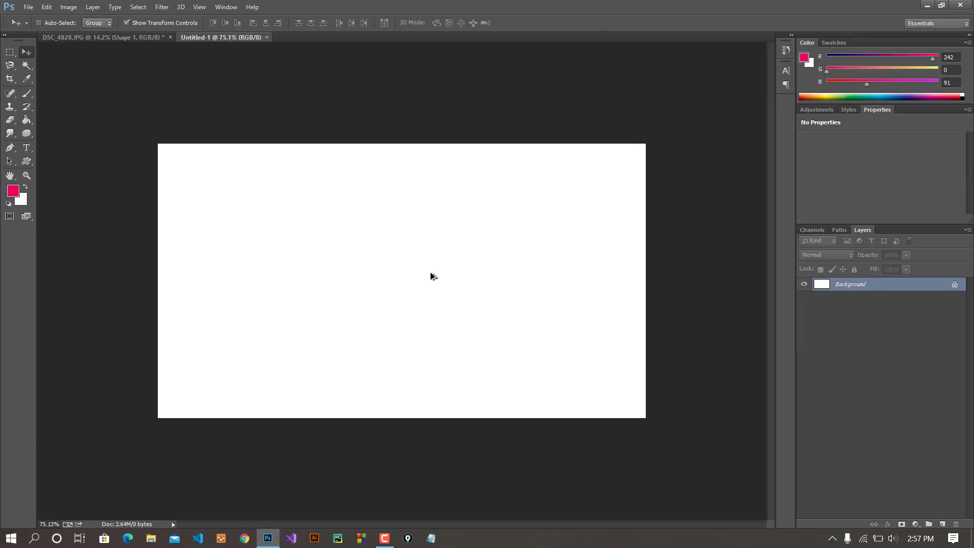
click(122, 36)
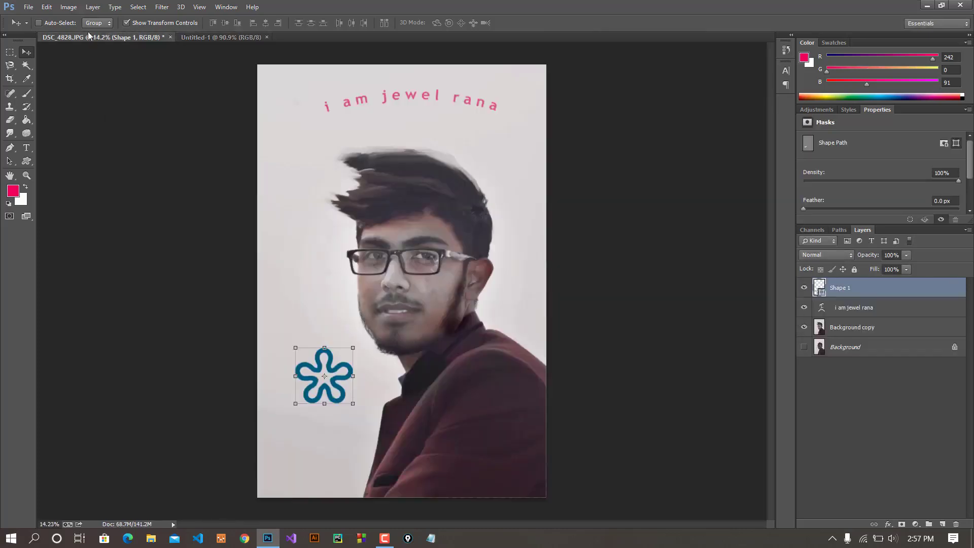
click(27, 8)
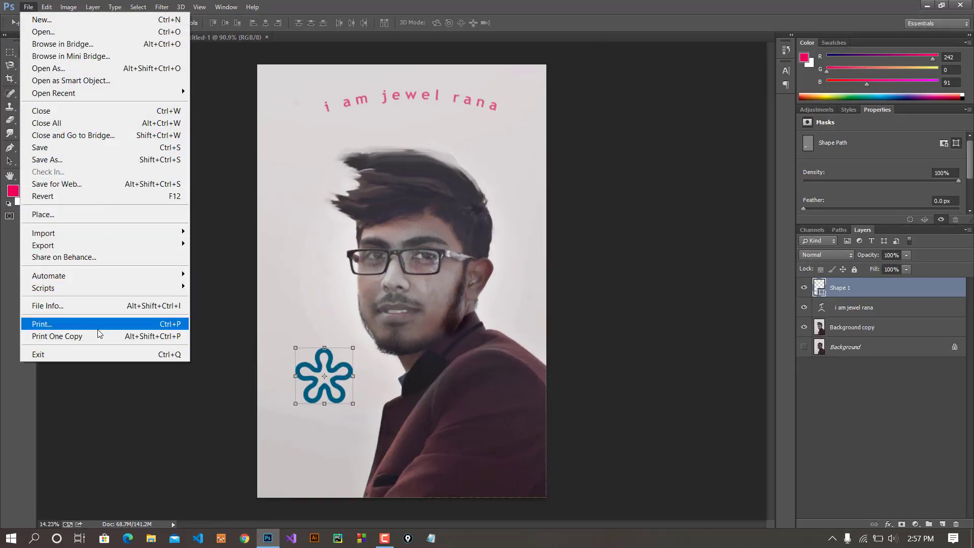
click(198, 294)
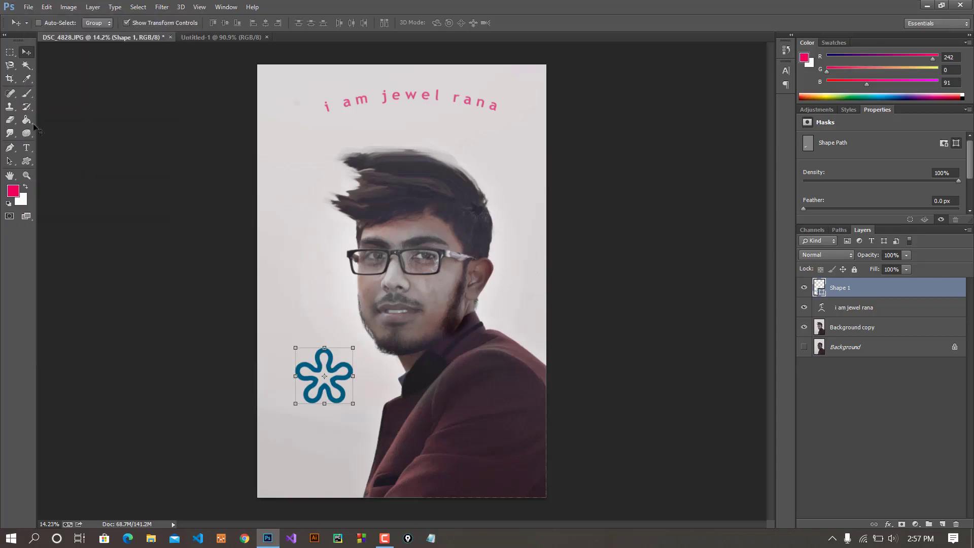
Browse the Image menu without applying anything, then select the Background copy layer
click(50, 7)
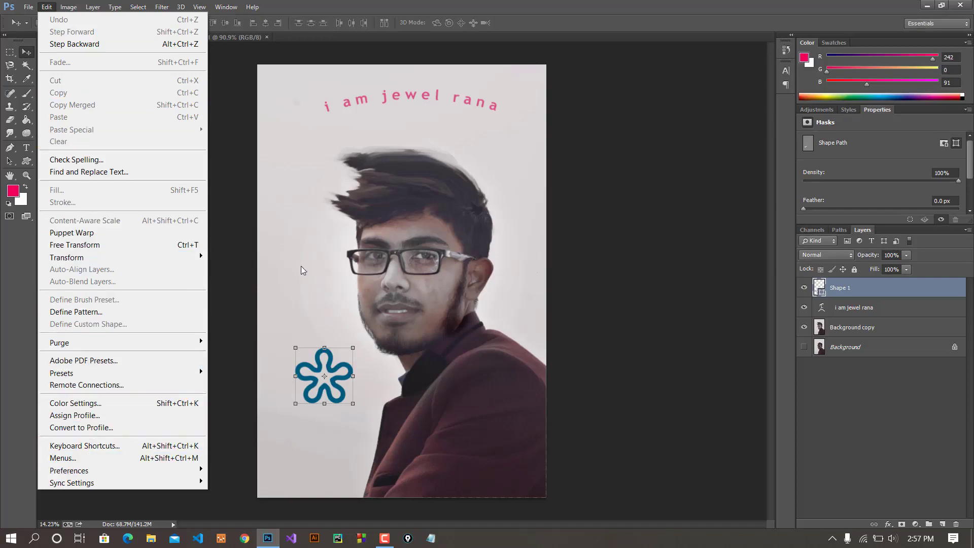
click(243, 225)
click(59, 6)
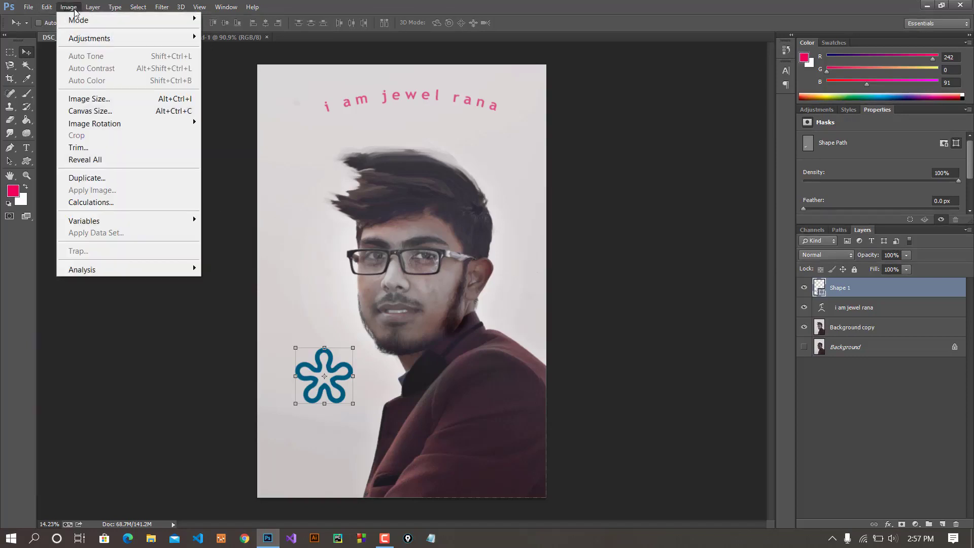
mouse_move(78, 20)
click(392, 118)
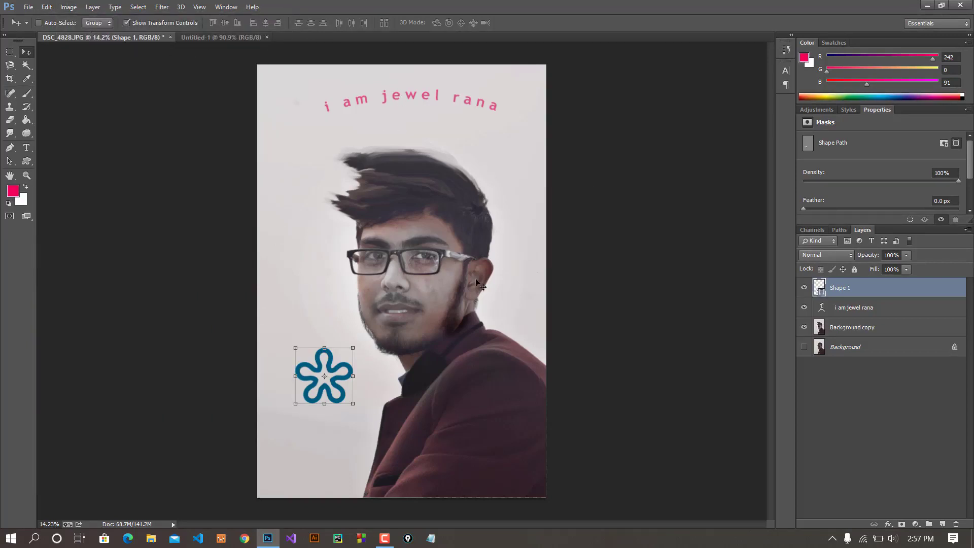
click(69, 7)
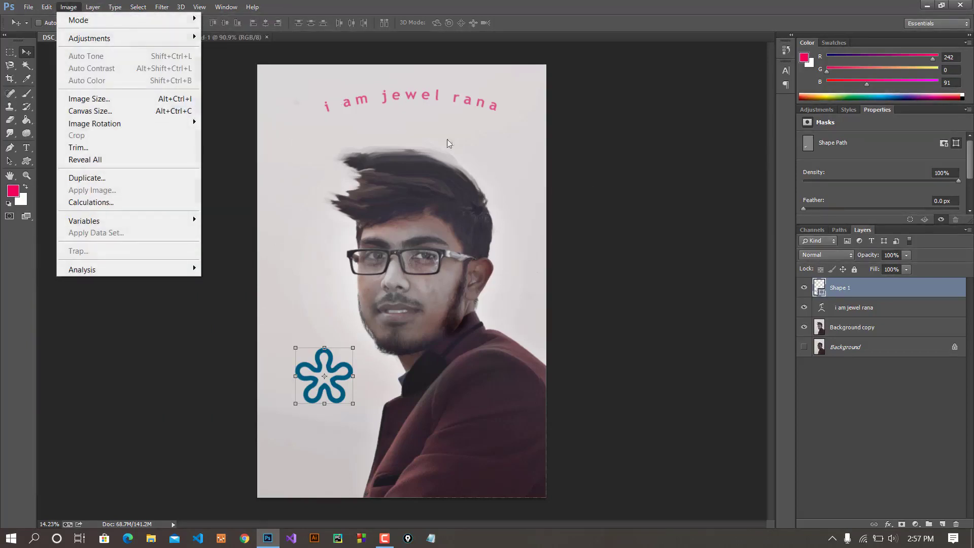
click(460, 157)
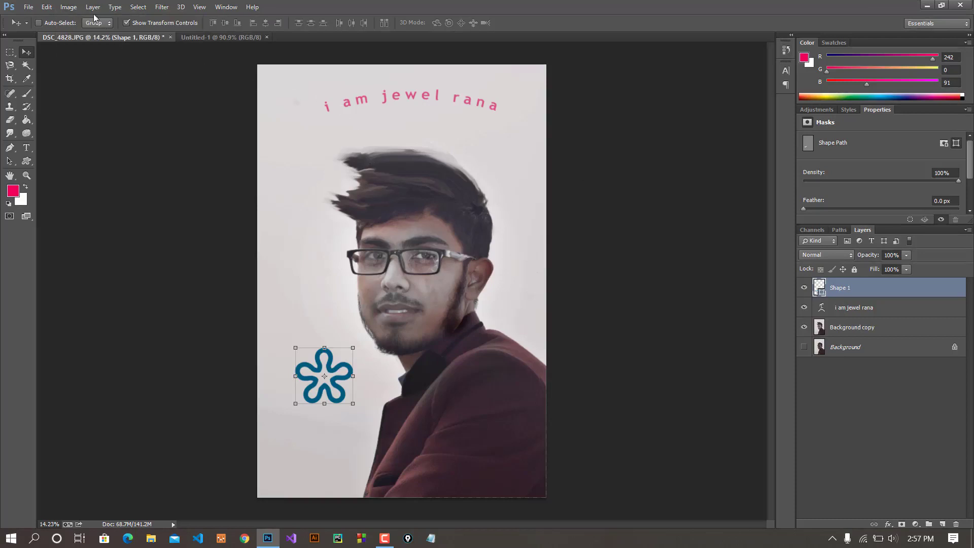
click(69, 7)
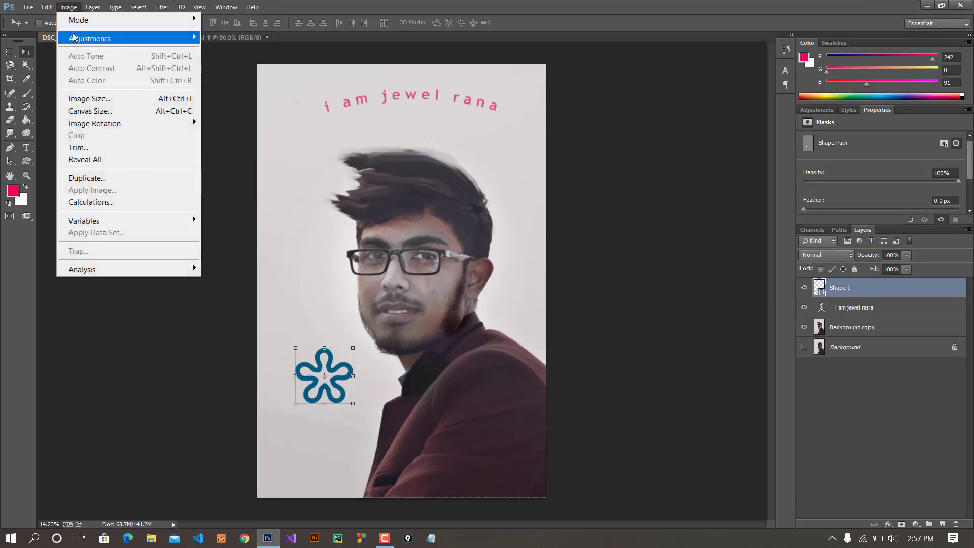
click(814, 323)
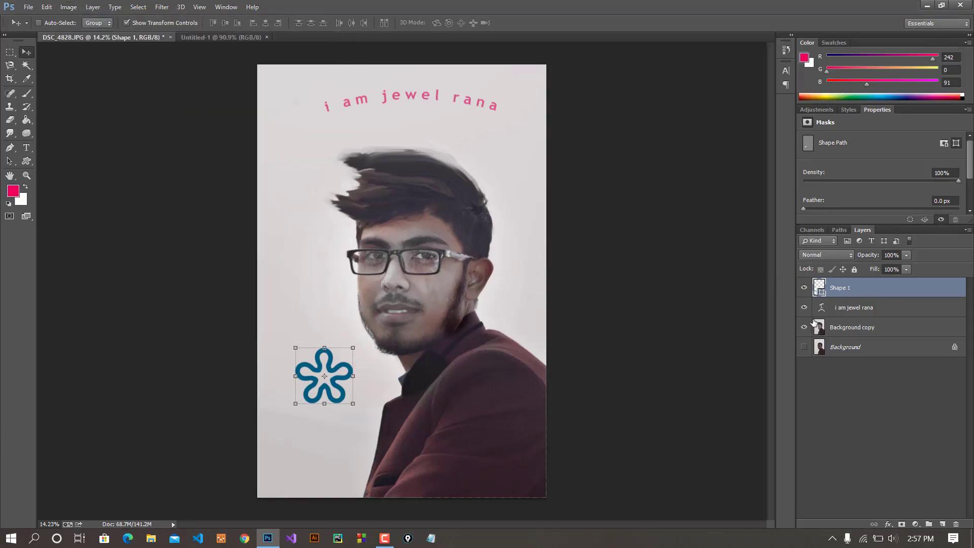
click(869, 329)
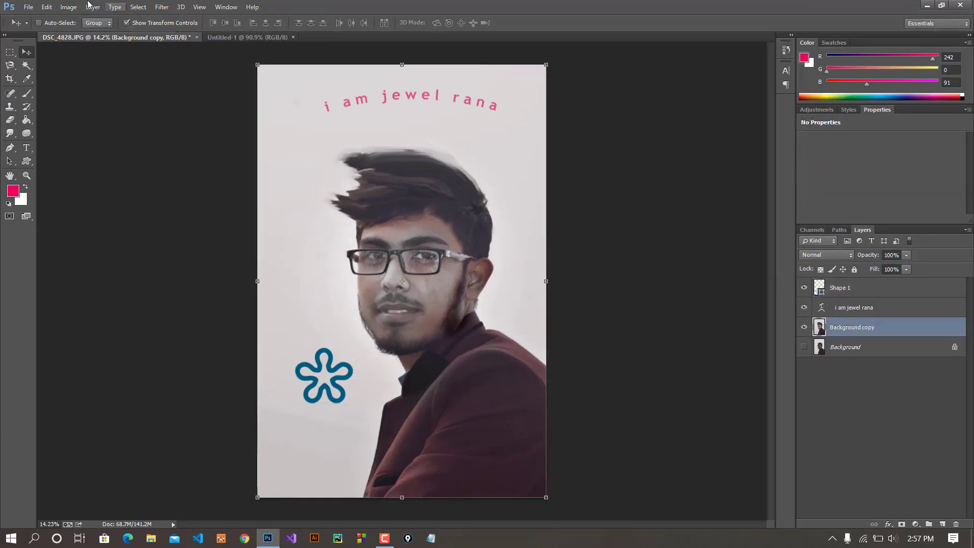
Apply Image > Adjustments > Curves with one midpoint pulled slightly down
click(69, 7)
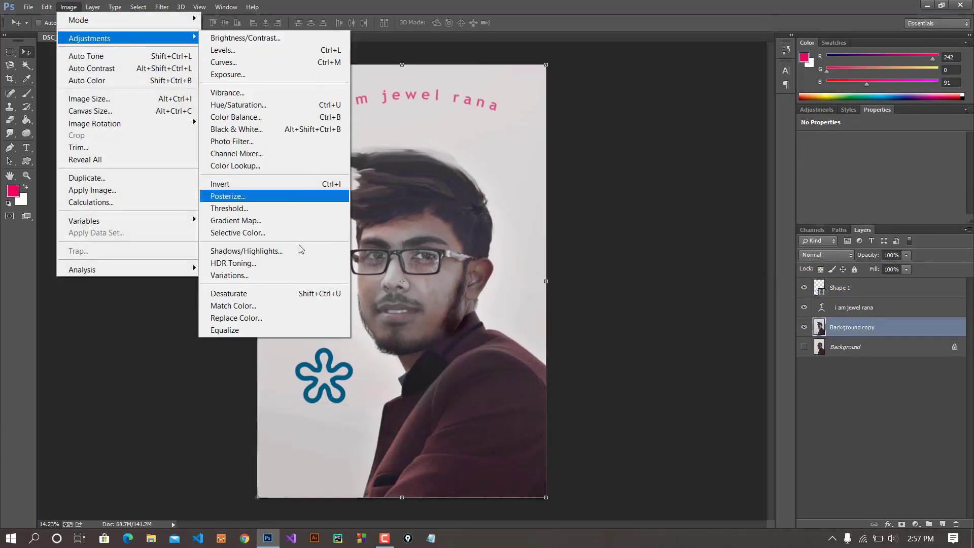
mouse_move(90, 38)
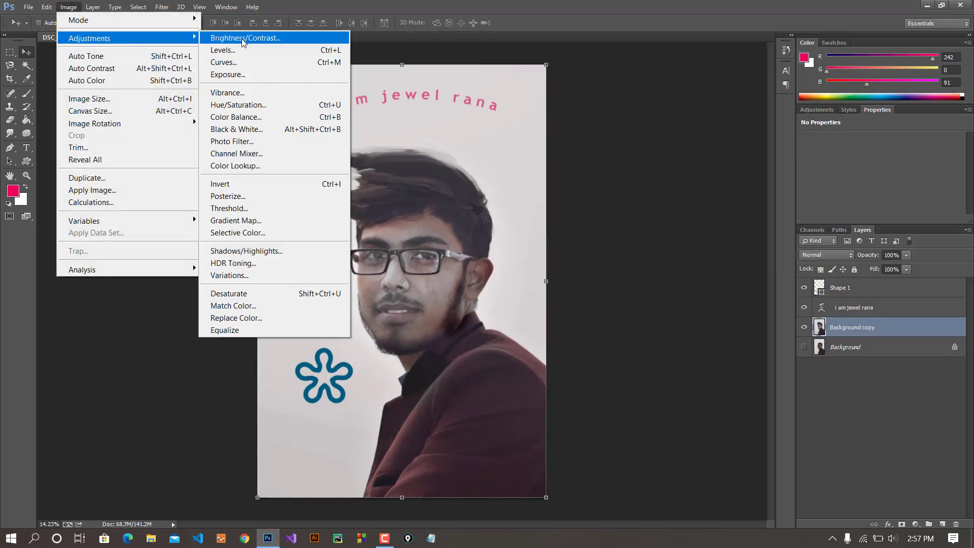
click(253, 62)
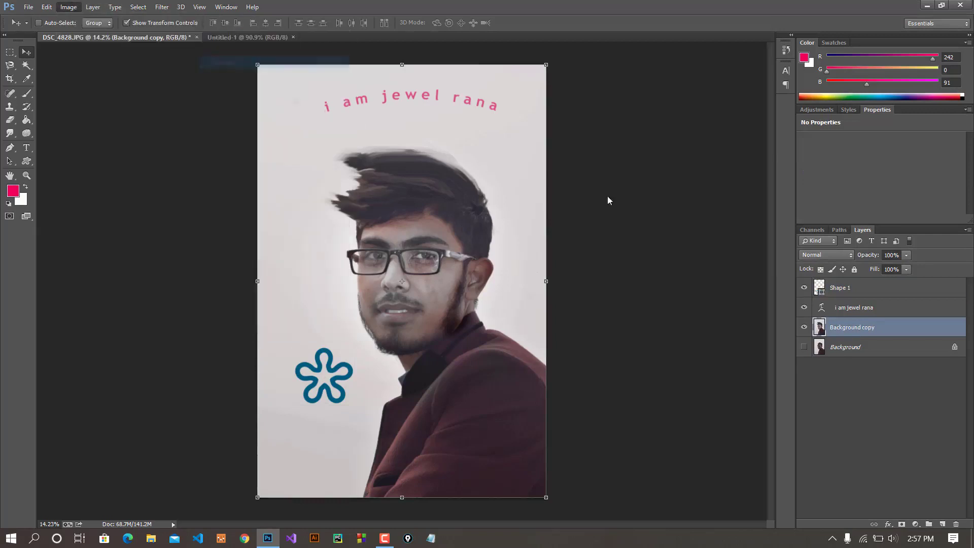
drag(135, 191, 142, 200)
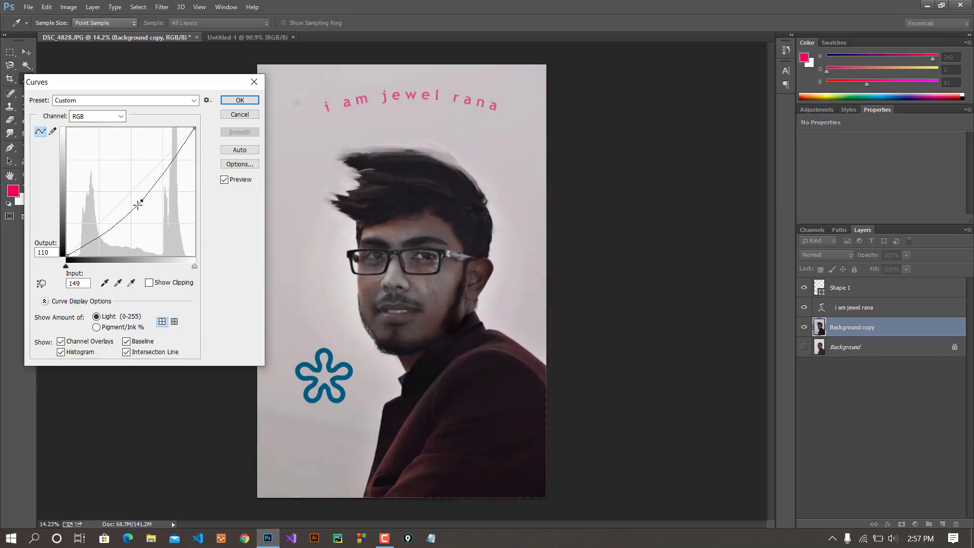
drag(137, 205, 120, 190)
key(ctrl+z)
drag(142, 202, 141, 199)
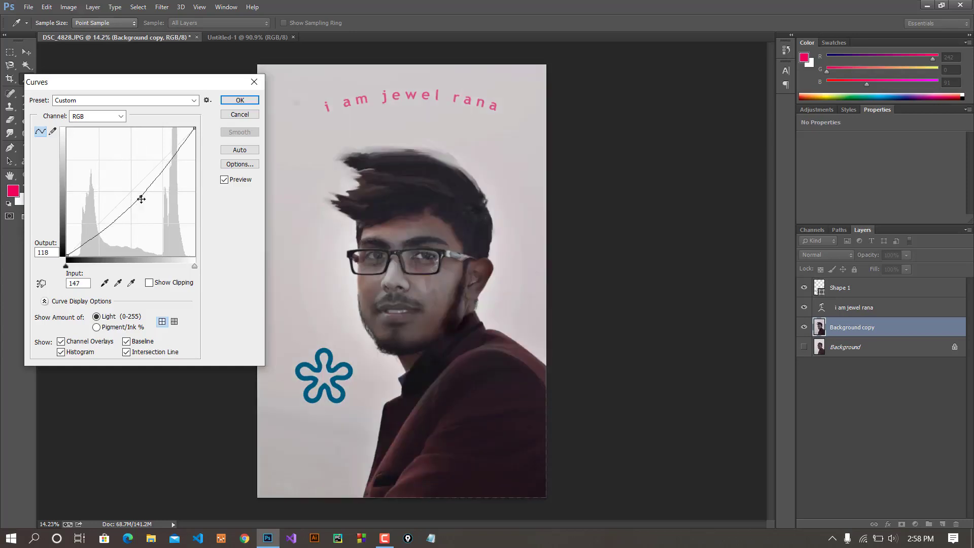
click(240, 100)
click(69, 7)
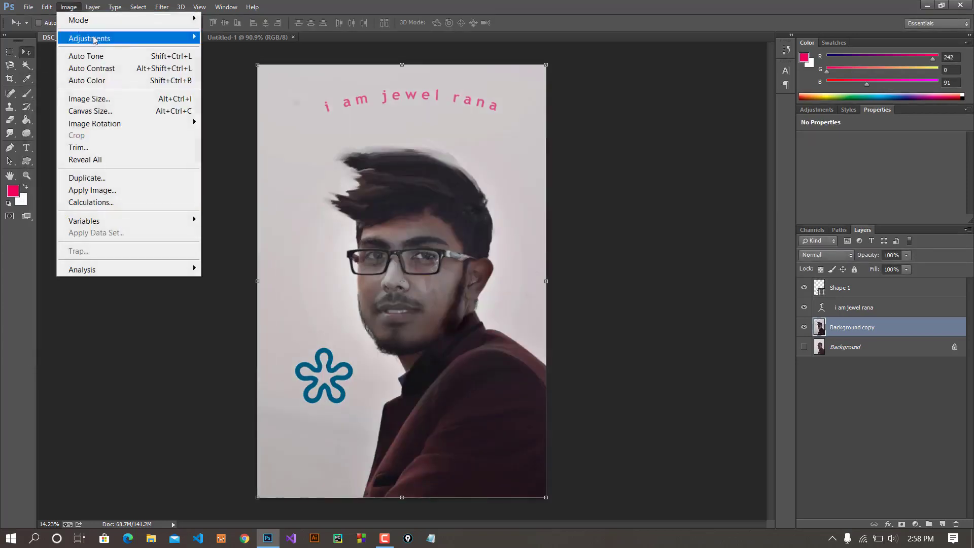
mouse_move(90, 38)
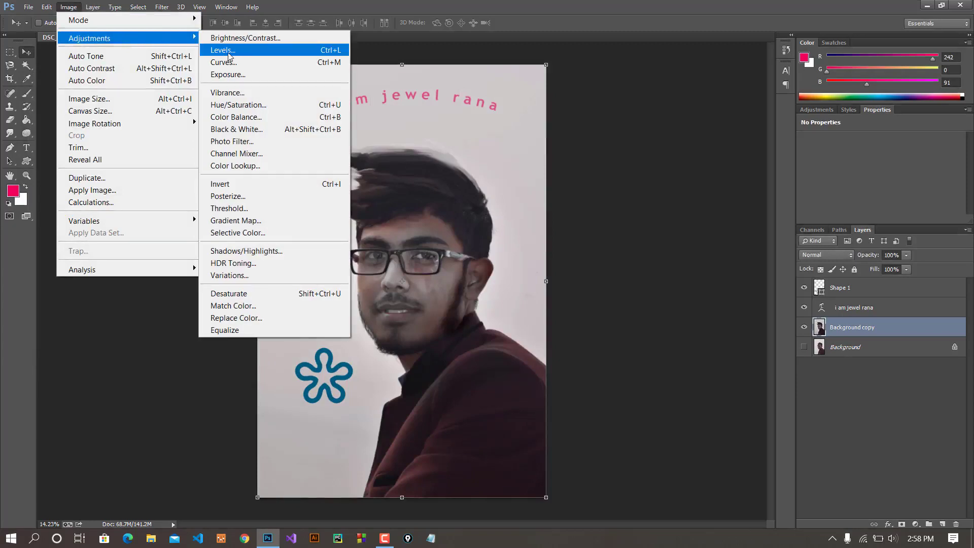
Brighten the photo by nudging the Exposure slider right and applying it
click(229, 74)
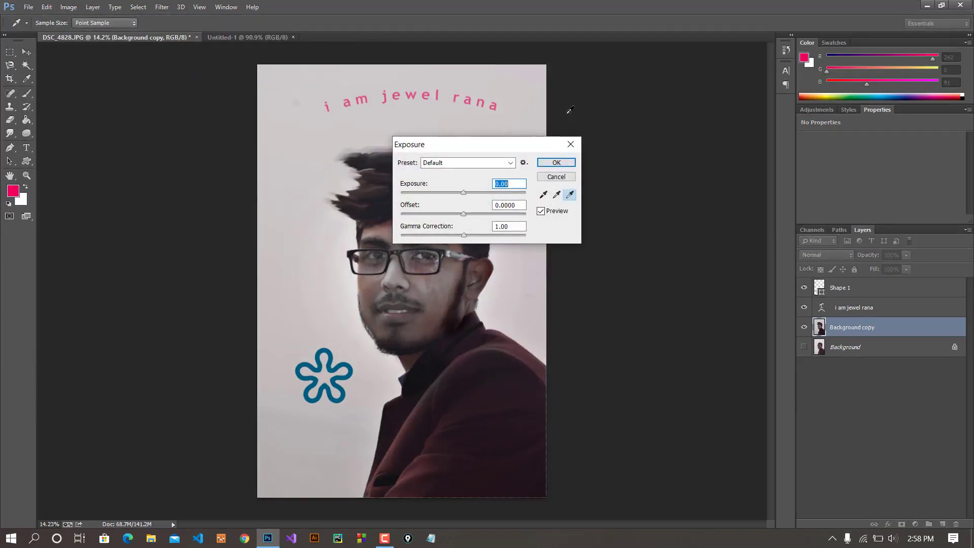
mouse_move(463, 193)
mouse_down()
mouse_move(473, 193)
mouse_move(465, 193)
mouse_up()
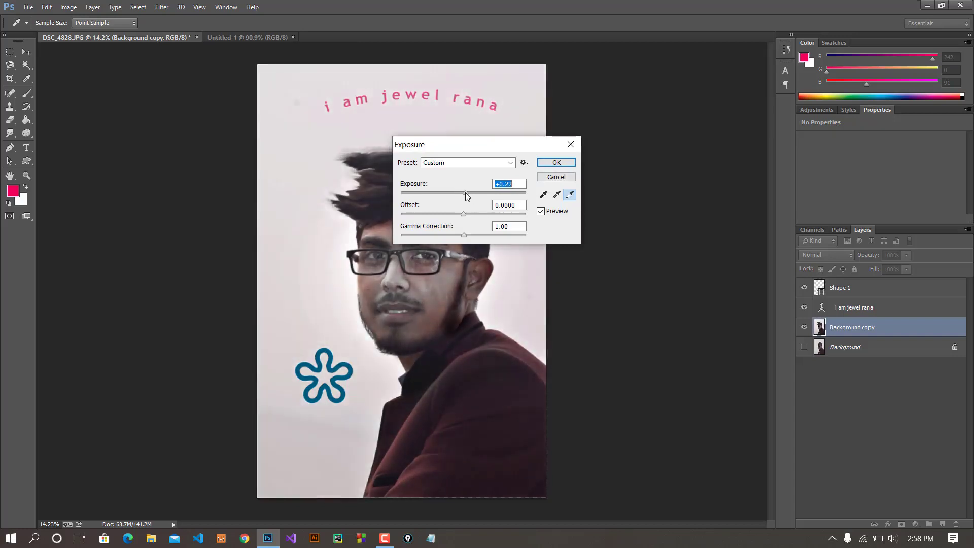
click(556, 163)
key(v)
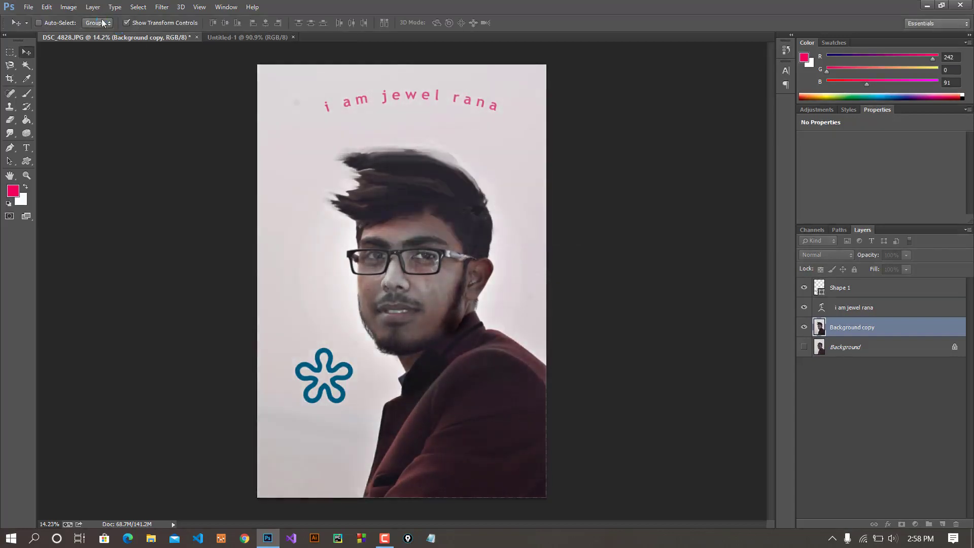
Preview a warming Photo Filter on the photo, then cancel it
click(73, 11)
mouse_move(90, 38)
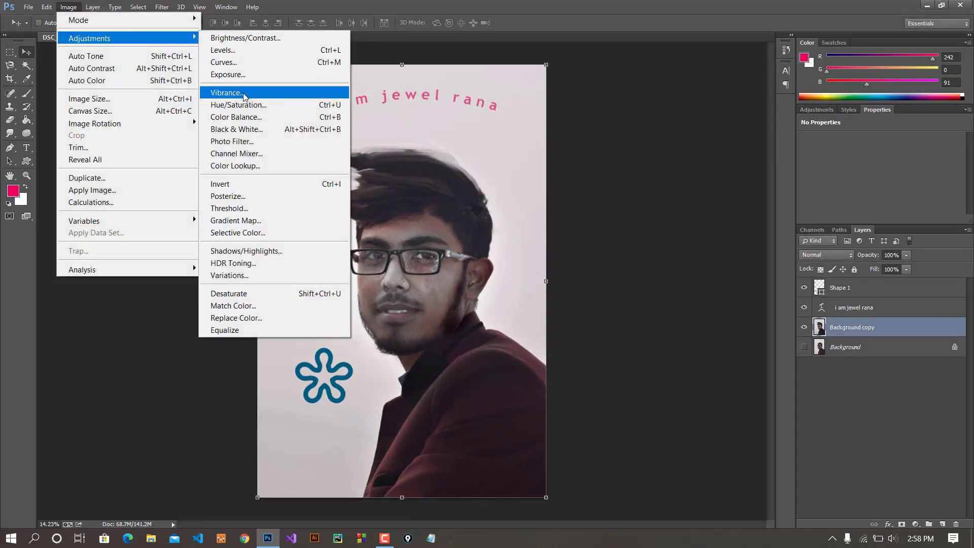
click(259, 147)
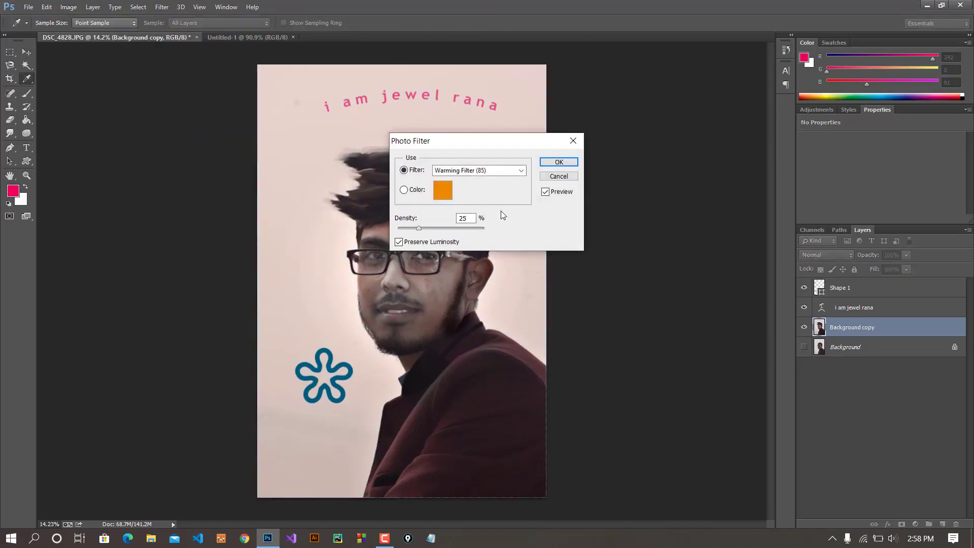
click(558, 175)
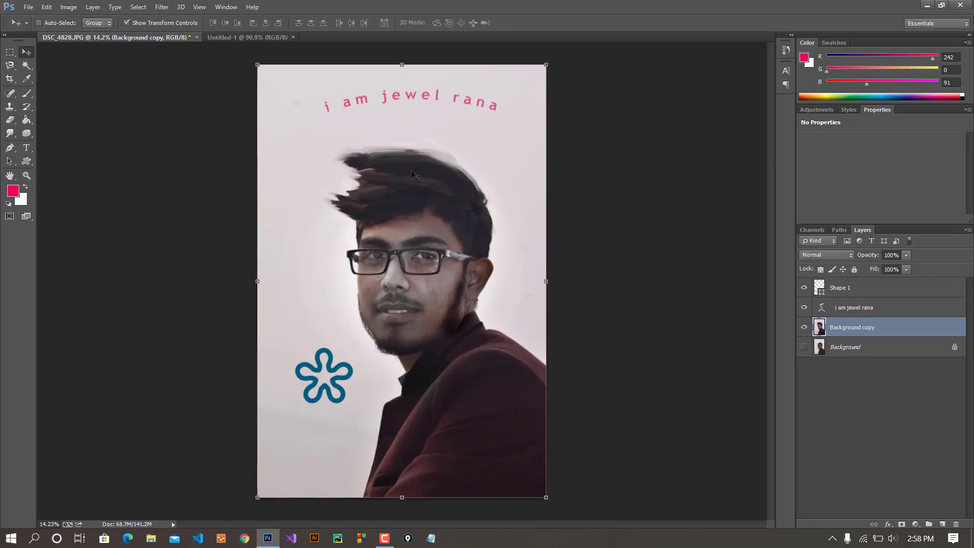
click(69, 7)
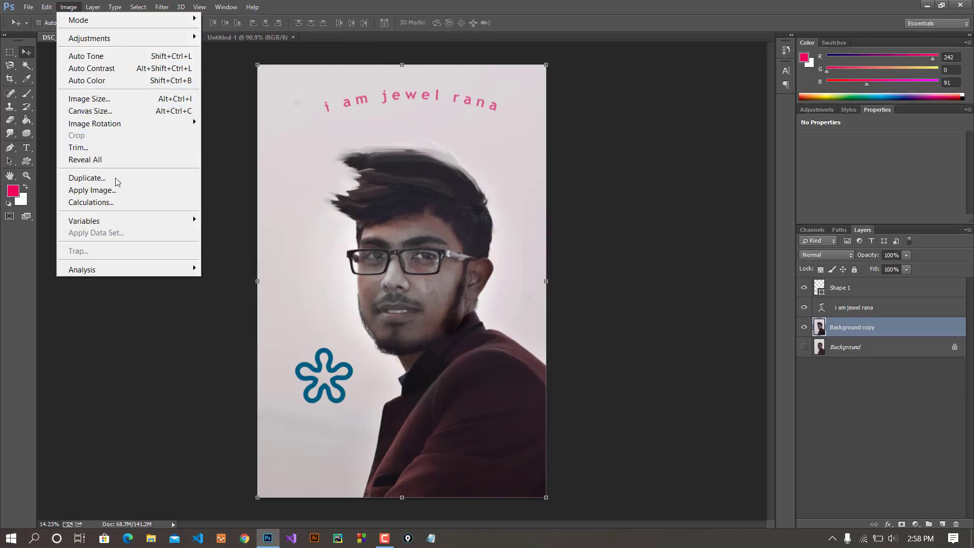
mouse_move(95, 123)
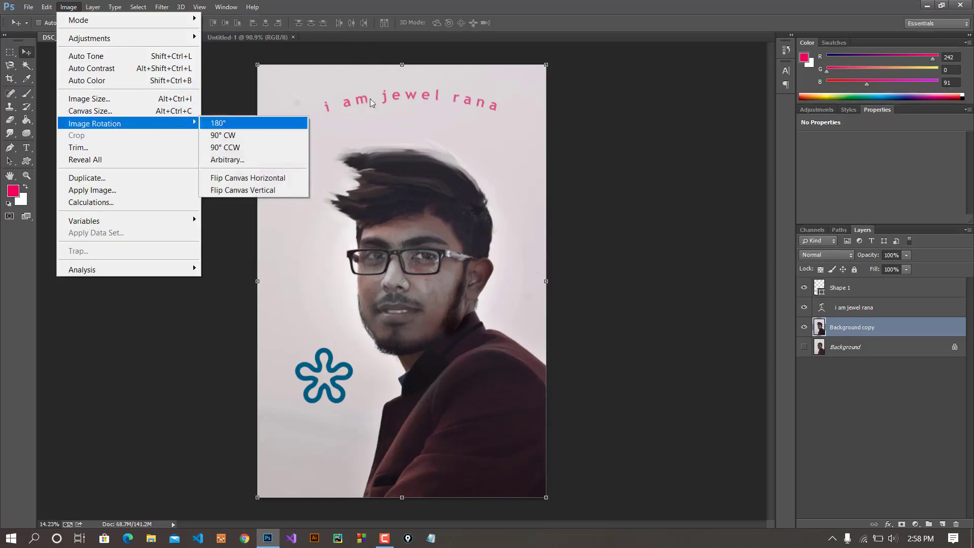
click(124, 100)
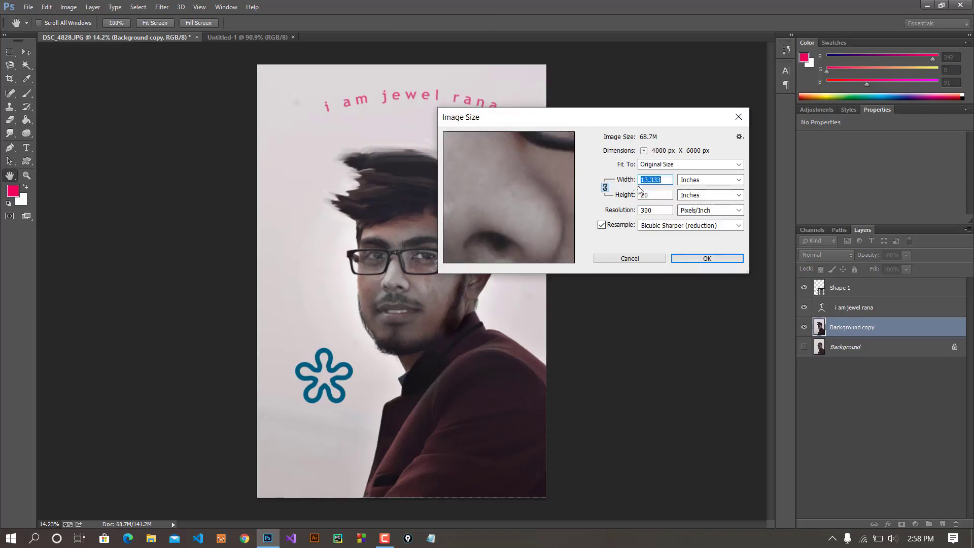
click(627, 200)
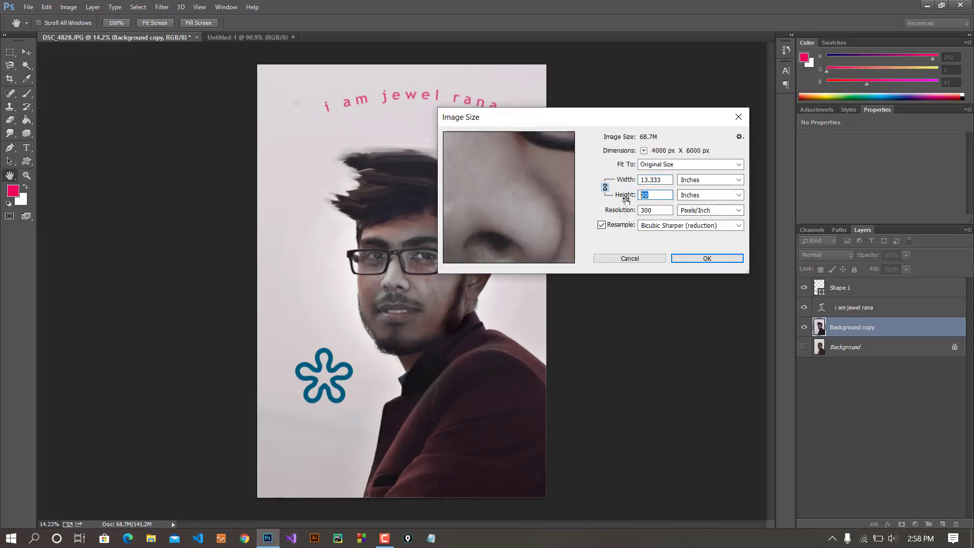
click(646, 260)
key(v)
key(ctrl+minus)
key(ctrl+plus)
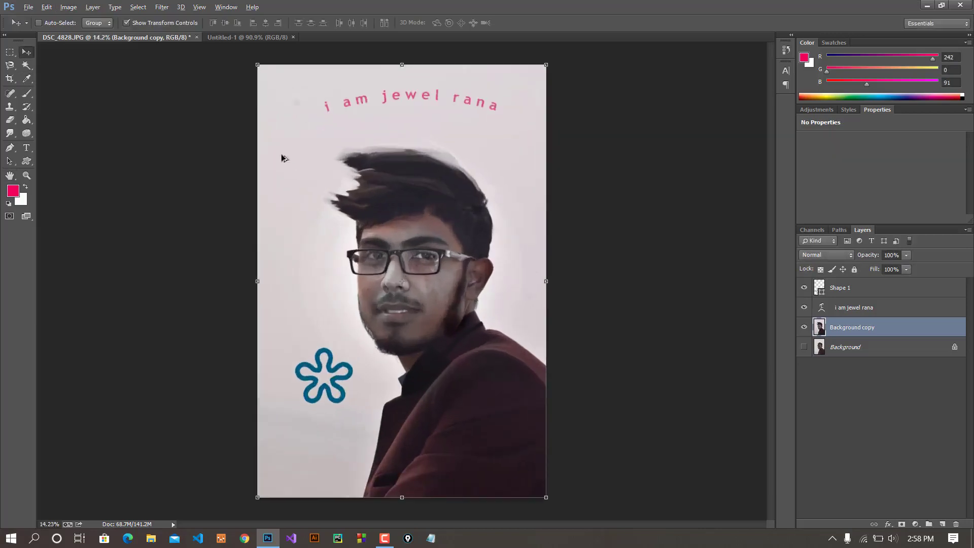
click(93, 7)
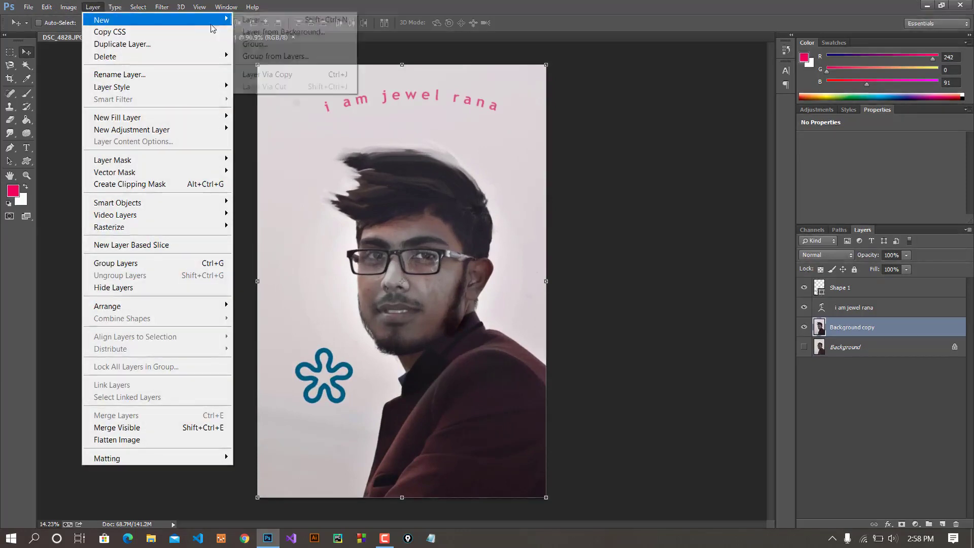
click(283, 174)
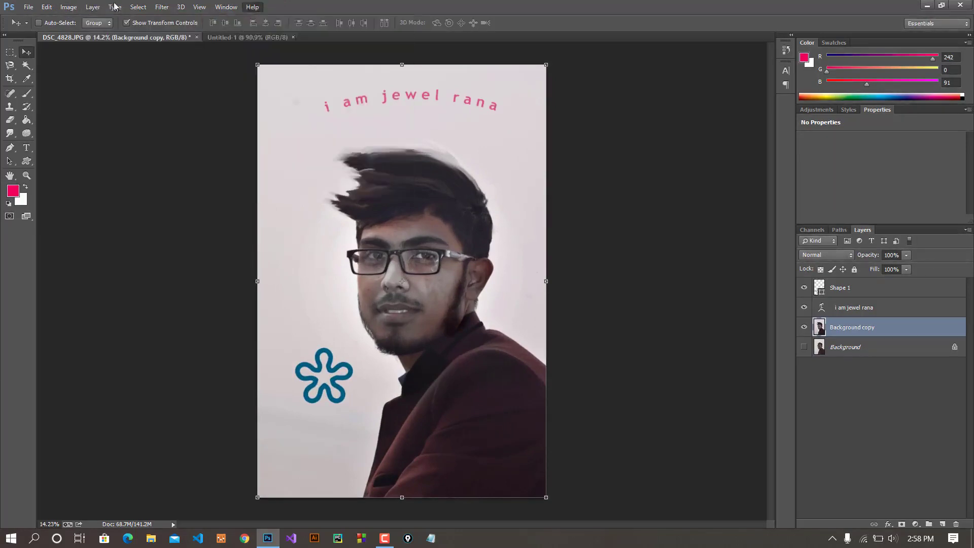
key(alt+d)
click(895, 445)
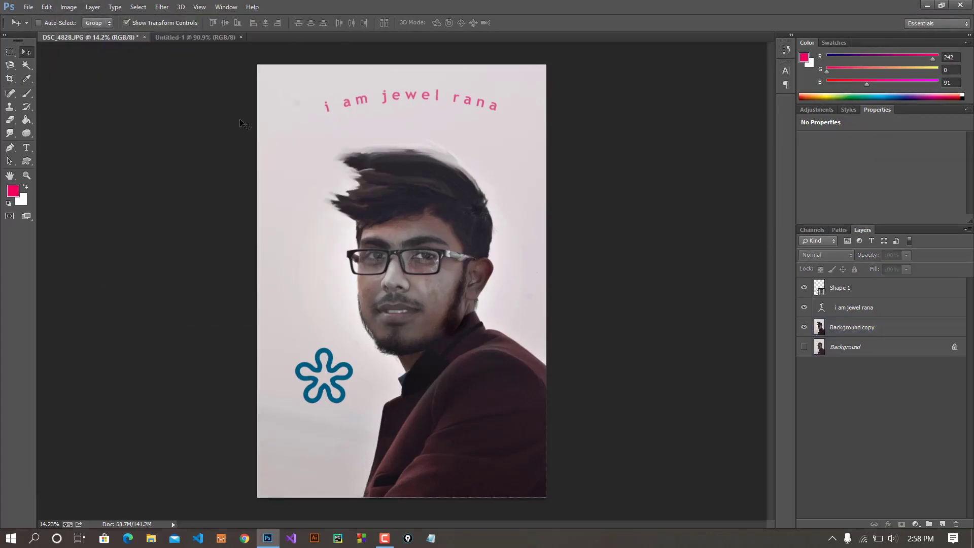
click(115, 7)
click(121, 8)
click(159, 6)
mouse_move(138, 7)
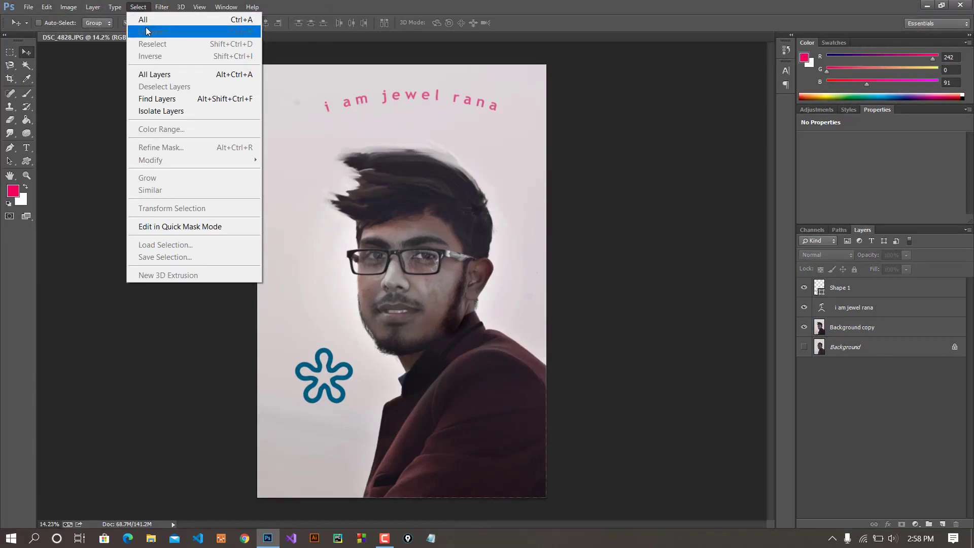
click(104, 5)
click(167, 7)
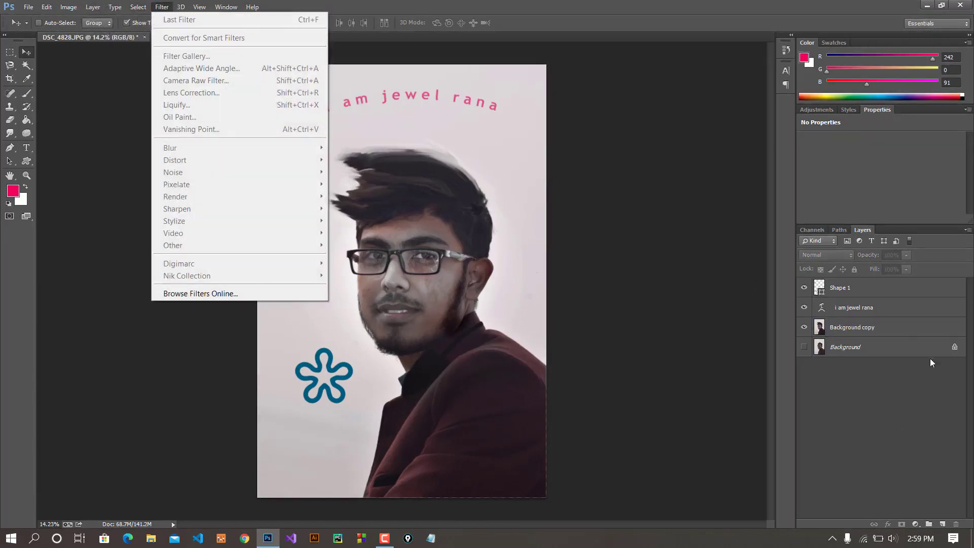
click(858, 328)
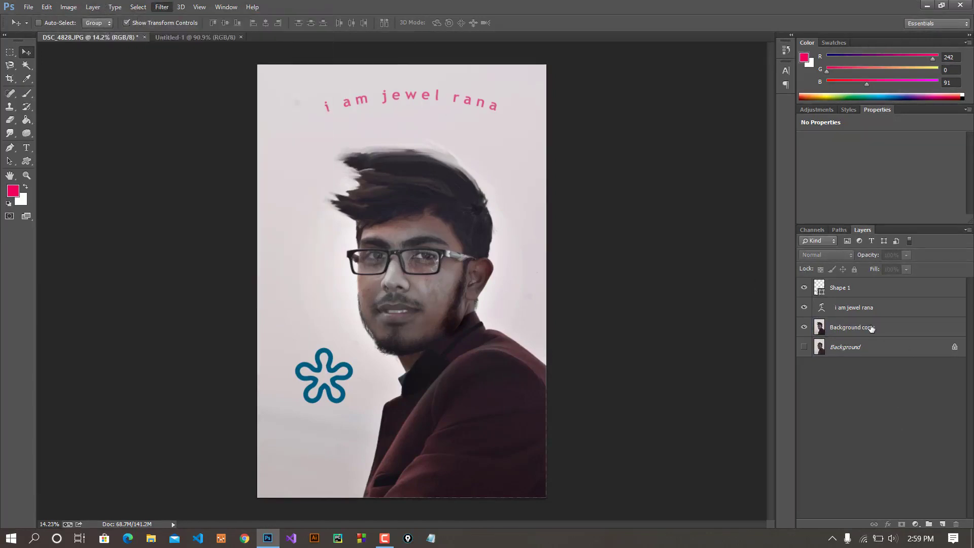
Apply a Tilt-Shift blur with the focus pin lowered toward the chin and Light Bokeh at 27%
click(162, 7)
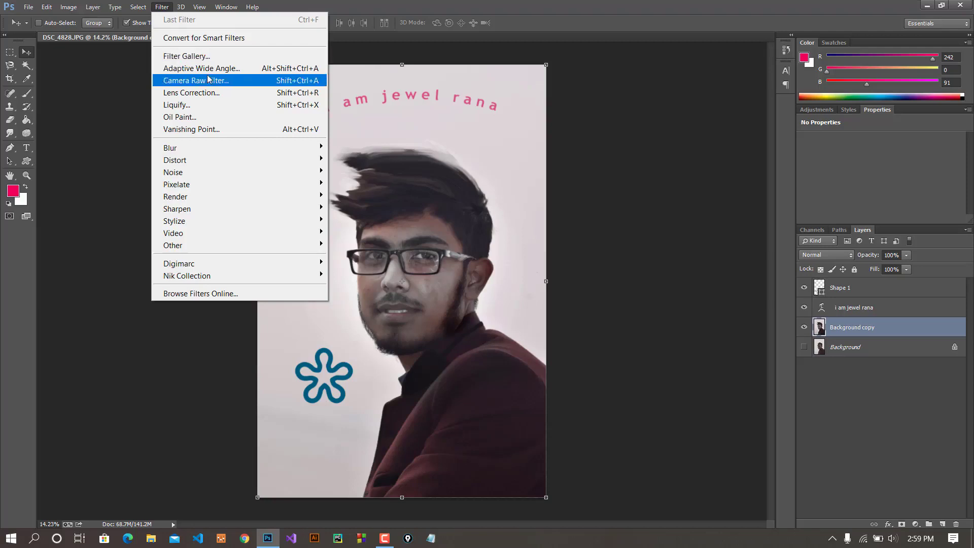
mouse_move(169, 147)
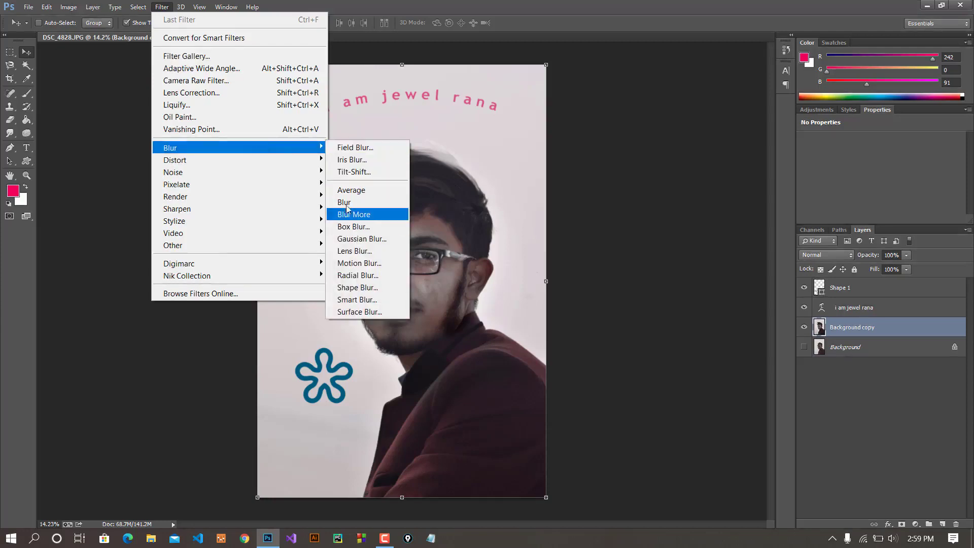
click(359, 171)
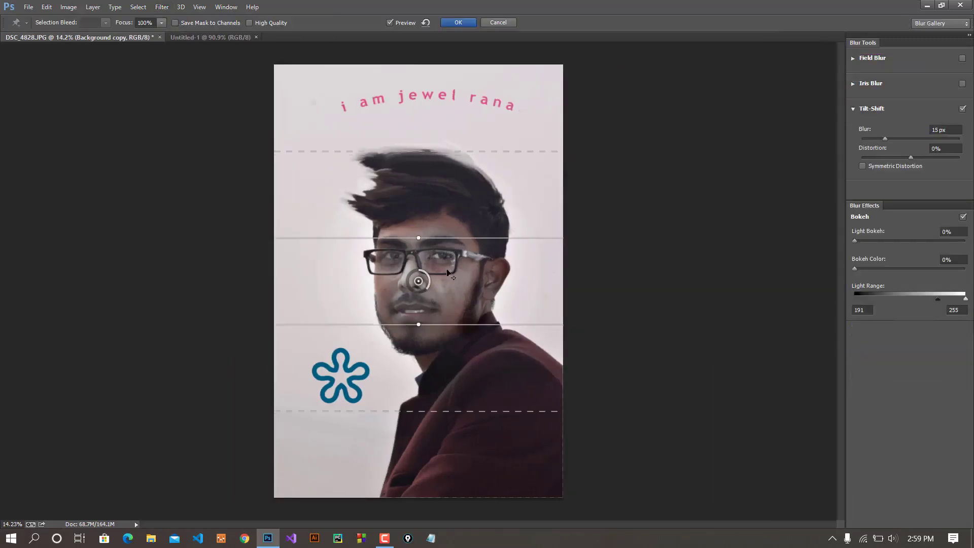
drag(448, 273, 450, 327)
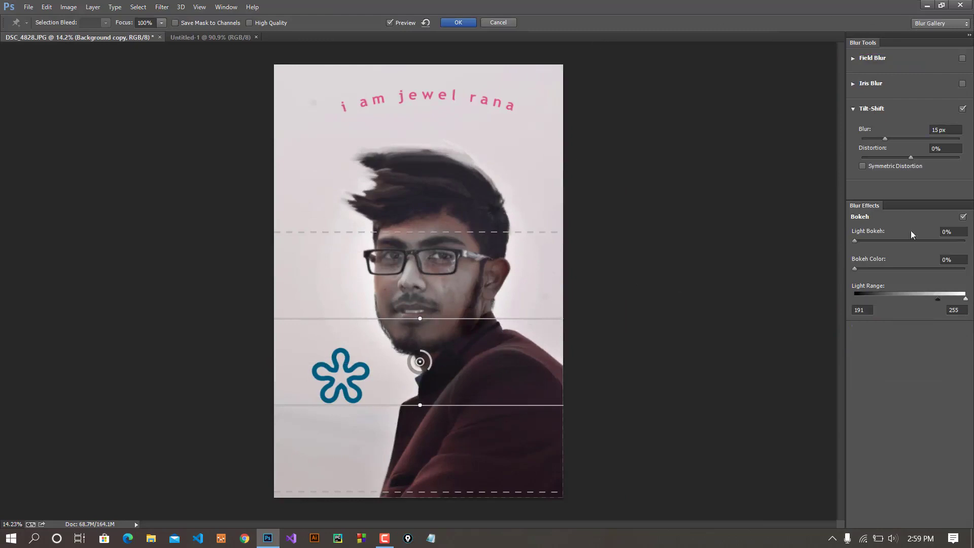
drag(873, 240, 872, 246)
click(496, 23)
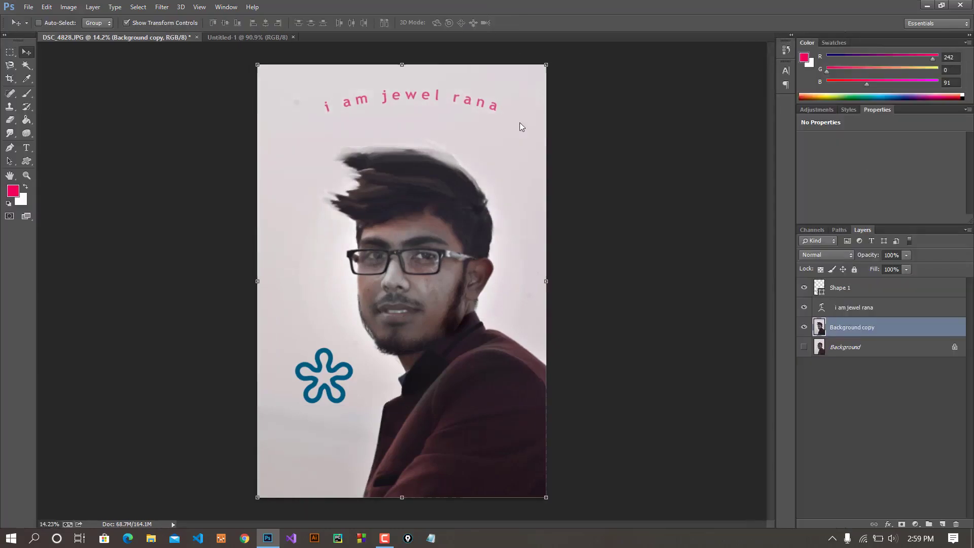
Zoom out and fit the whole image on screen with Ctrl+0, then reopen the Filter menu
click(163, 8)
mouse_move(190, 148)
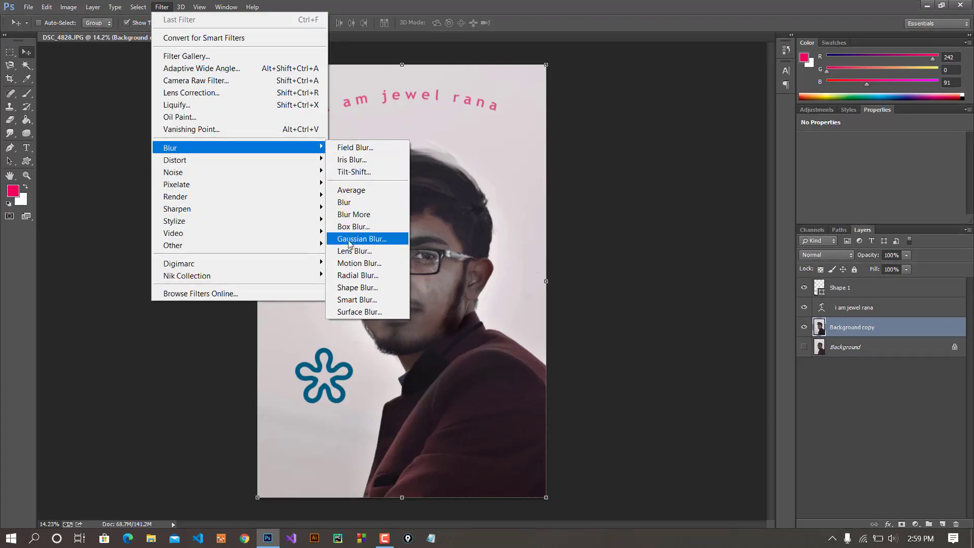
click(348, 6)
key(ctrl+minus)
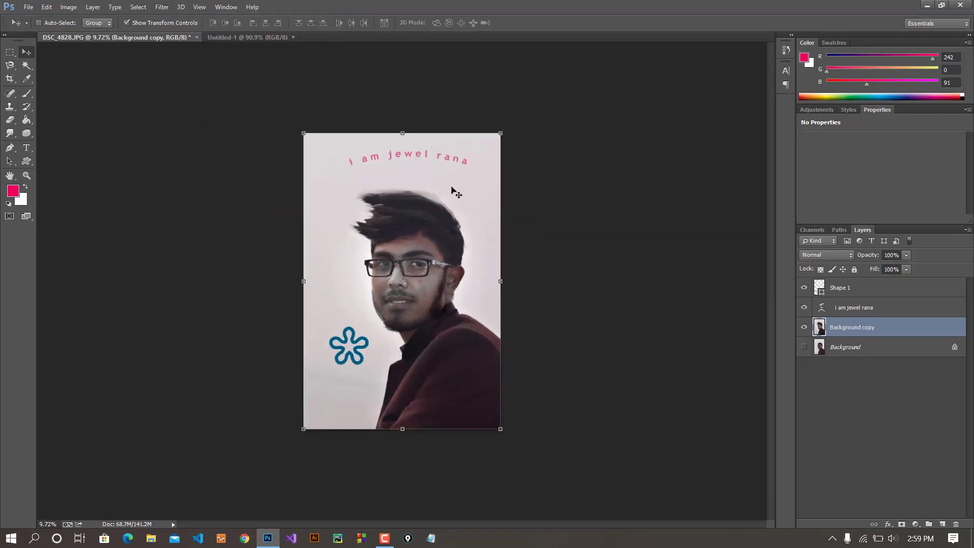
key(ctrl+0)
click(162, 7)
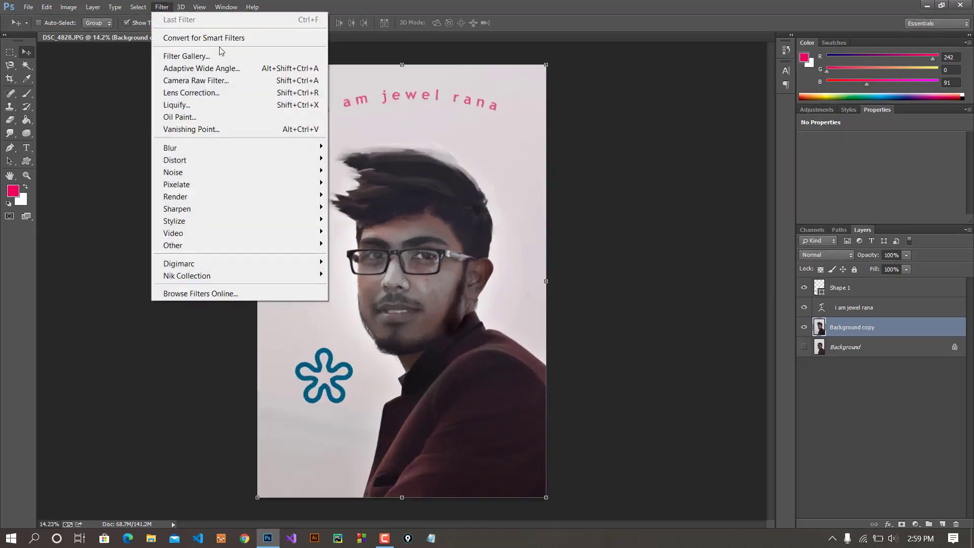
In the Camera Raw filter, zoom the preview on the hair and lower Exposure to -0.55
click(252, 81)
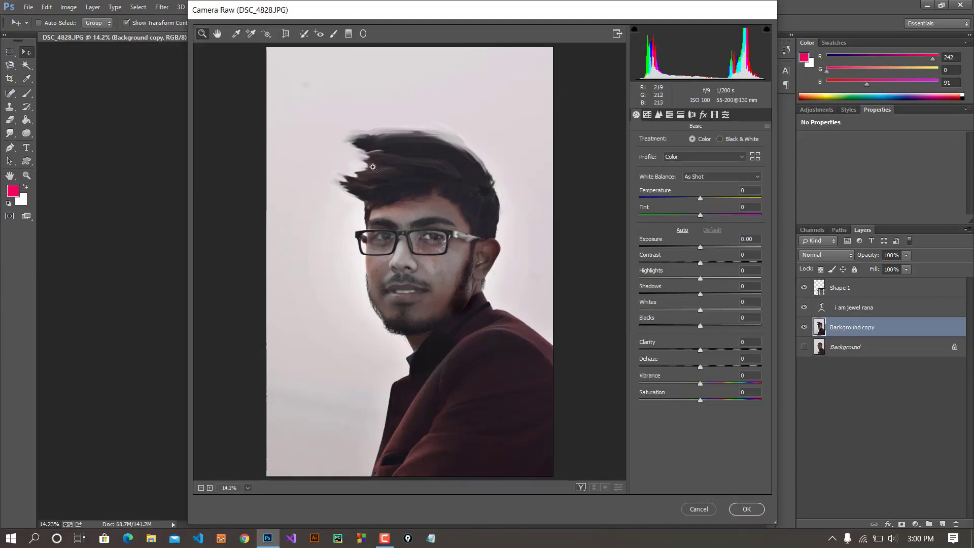
drag(347, 133, 355, 143)
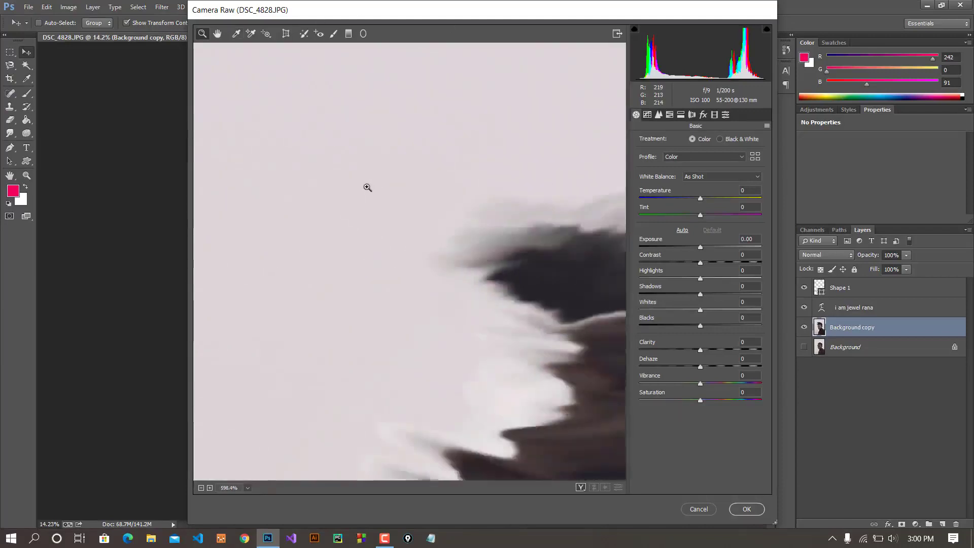
key(ctrl+minus)
key(ctrl+minus)
key(ctrl+minus)
key(ctrl+plus)
scroll(460, 248, down, 1)
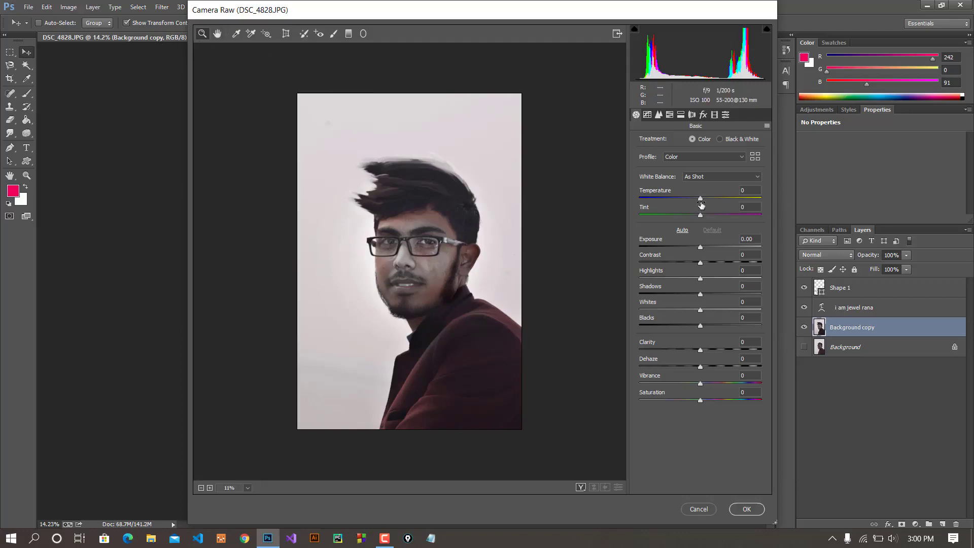
drag(704, 248, 693, 252)
key(Up)
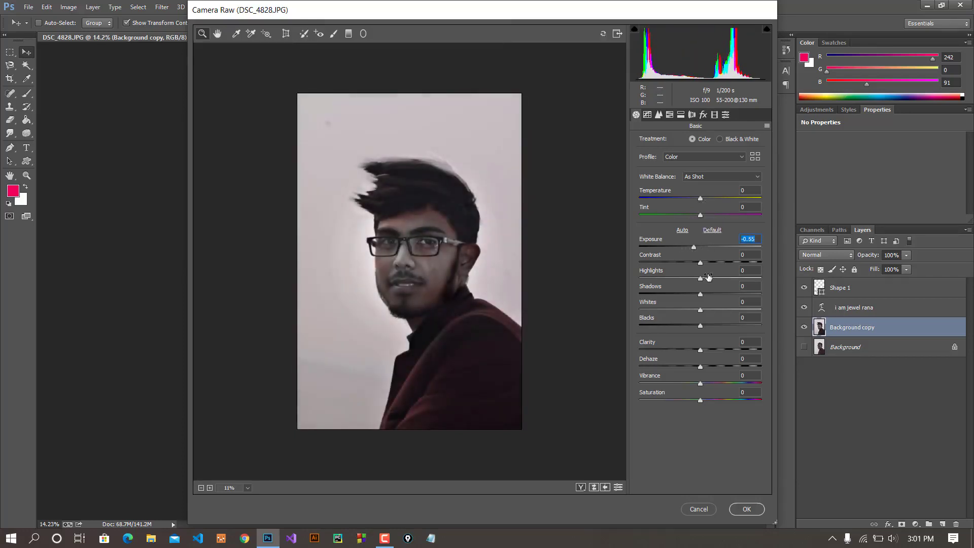
Browse the HSL, Split Toning, spot removal, graduated and radial filter panels, then cancel Camera Raw
click(648, 115)
click(659, 115)
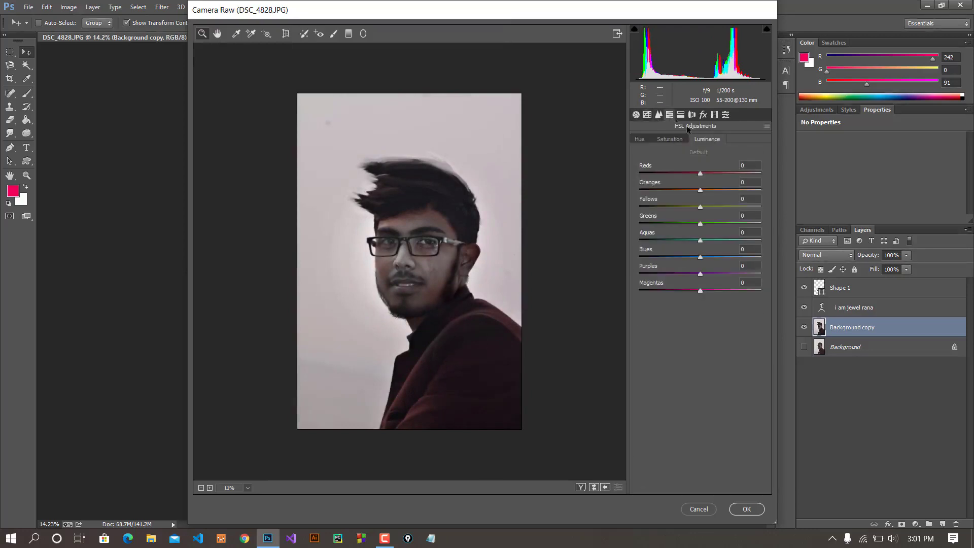
click(681, 115)
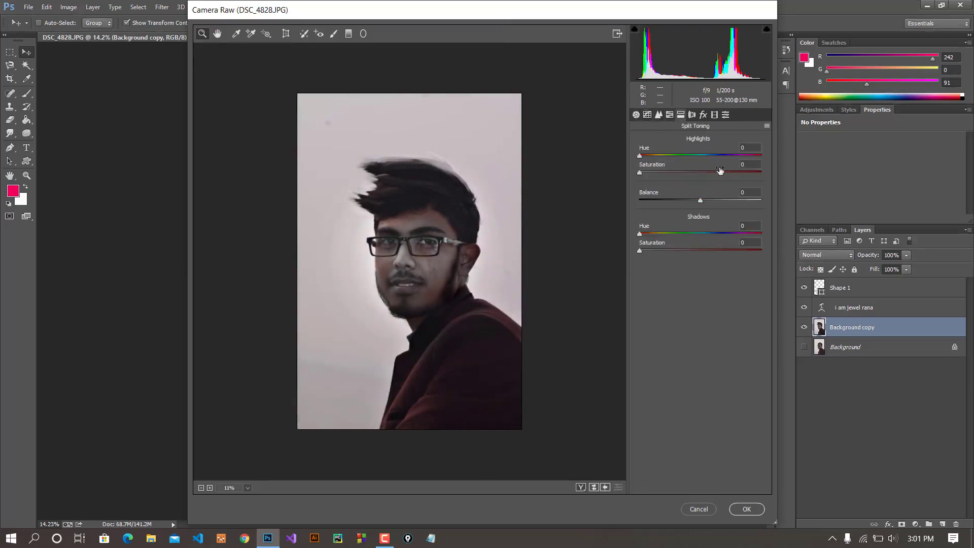
click(670, 115)
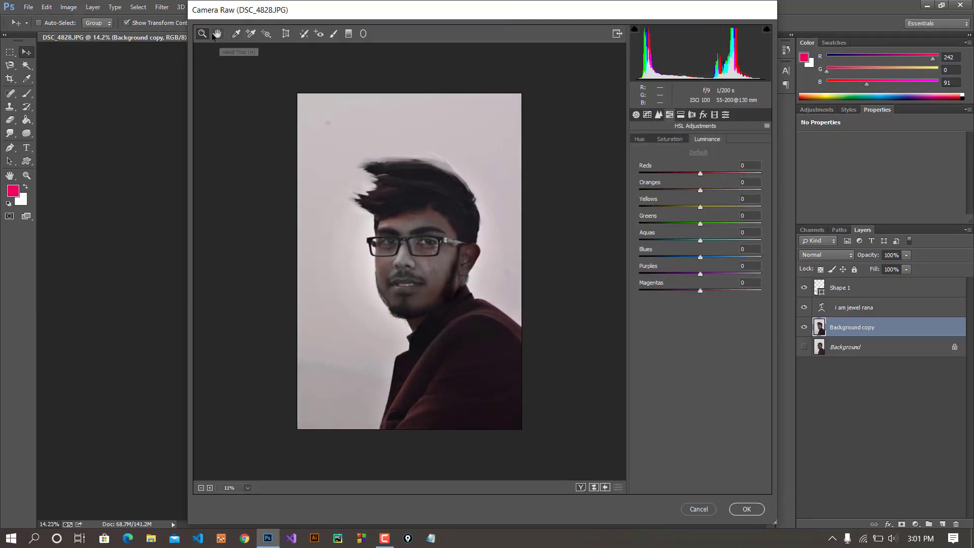
click(306, 37)
click(350, 36)
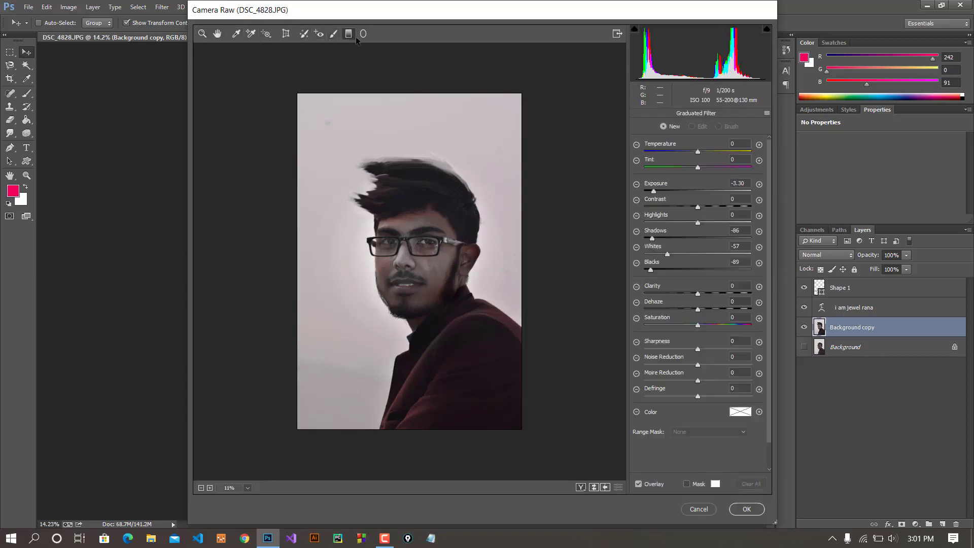
click(364, 34)
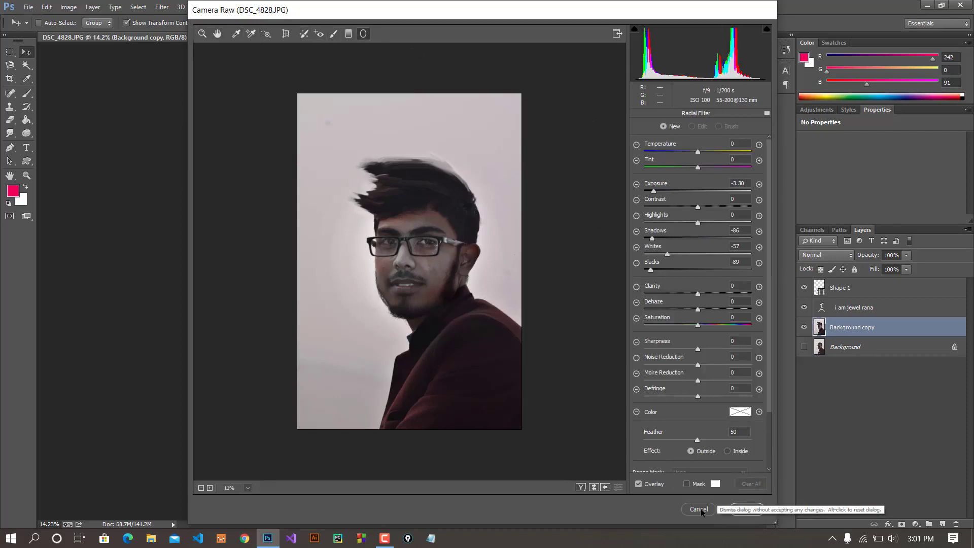
click(700, 509)
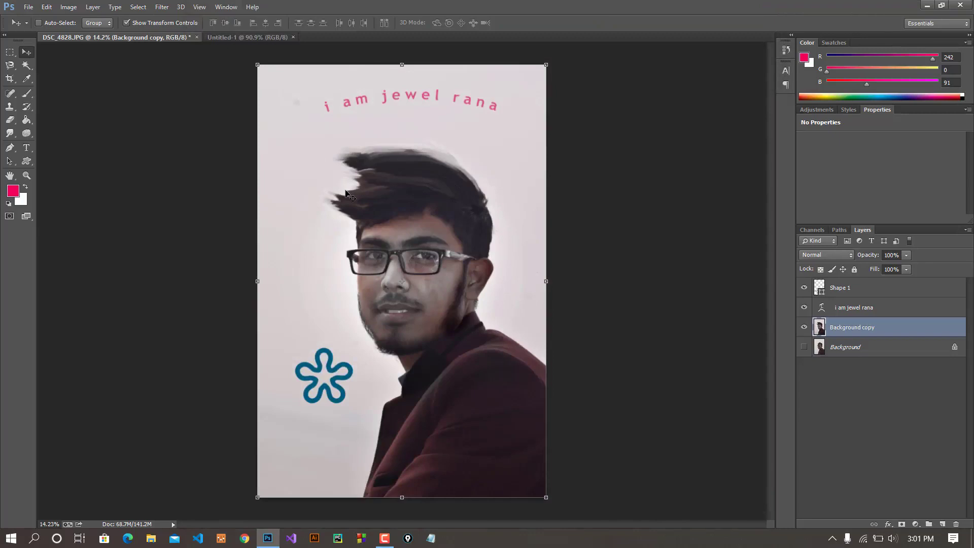
Launch Filter > Nik Collection > Color Efex Pro 4 on the photo layer
scroll(346, 194, down, 2)
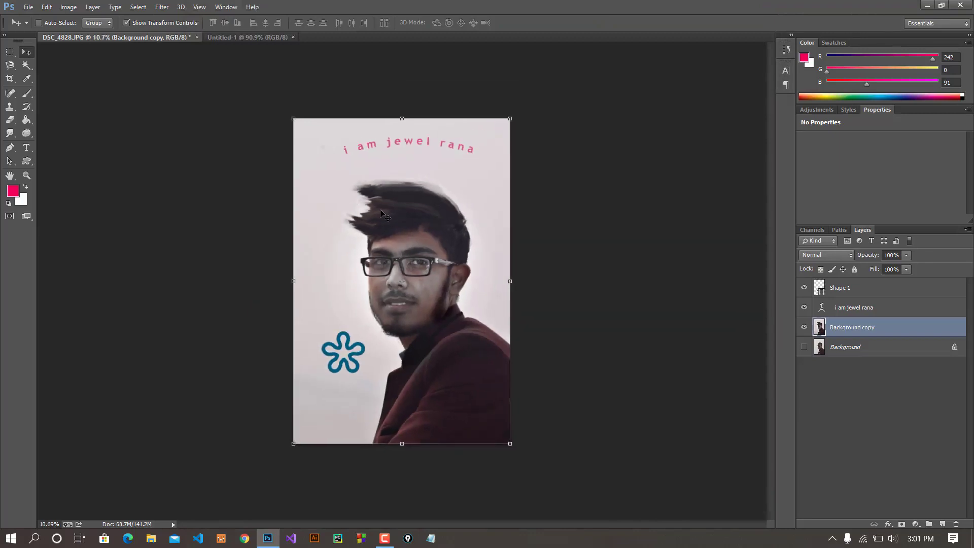
scroll(381, 213, up, 2)
scroll(382, 211, down, 1)
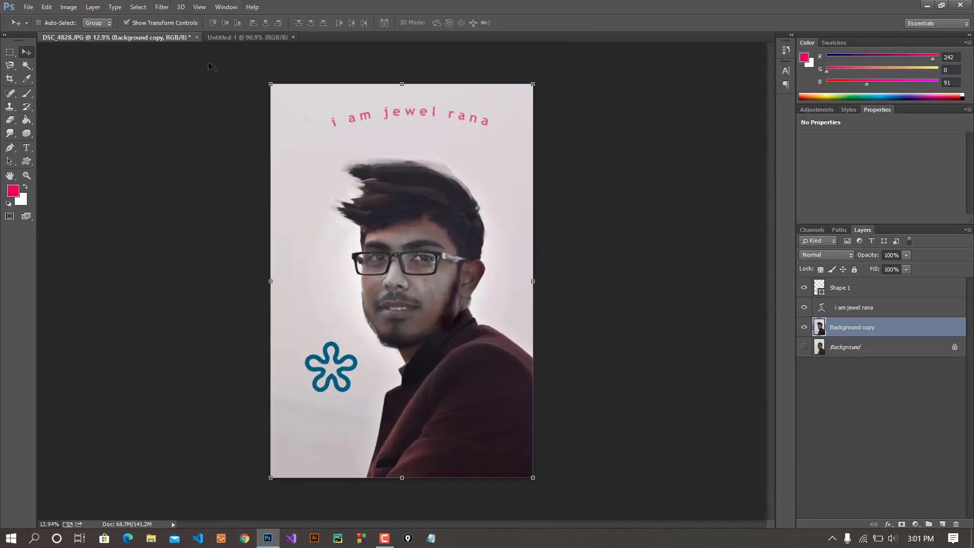
click(162, 7)
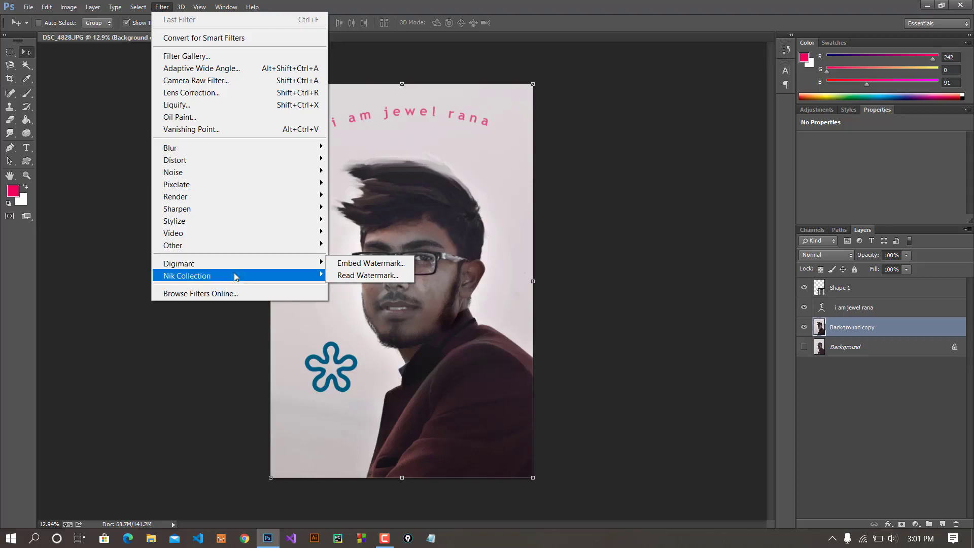
mouse_move(198, 275)
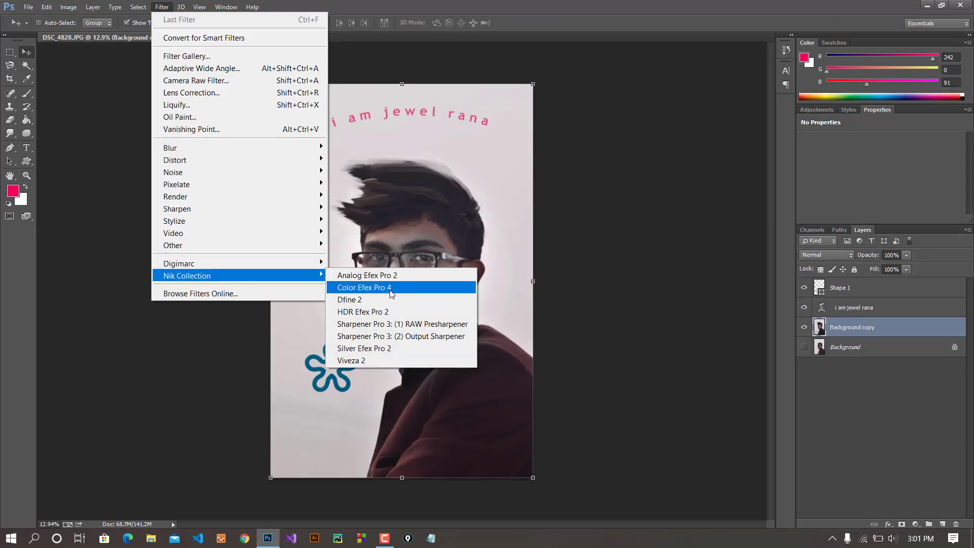
click(391, 288)
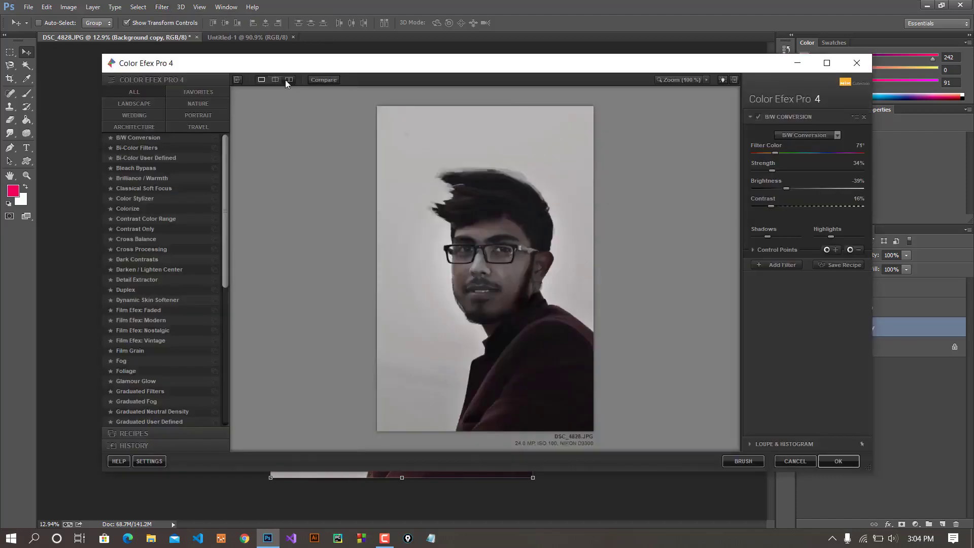
click(286, 80)
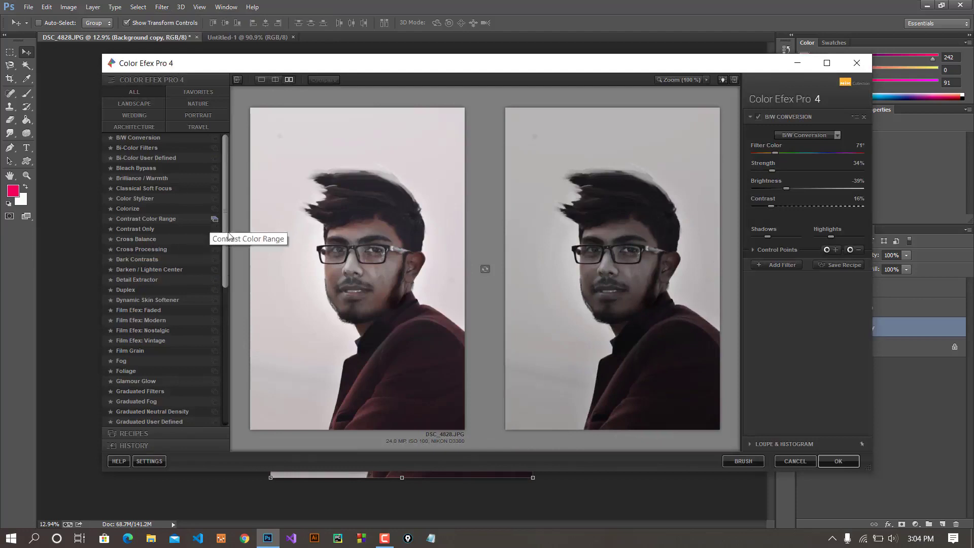
scroll(158, 254, down, 3)
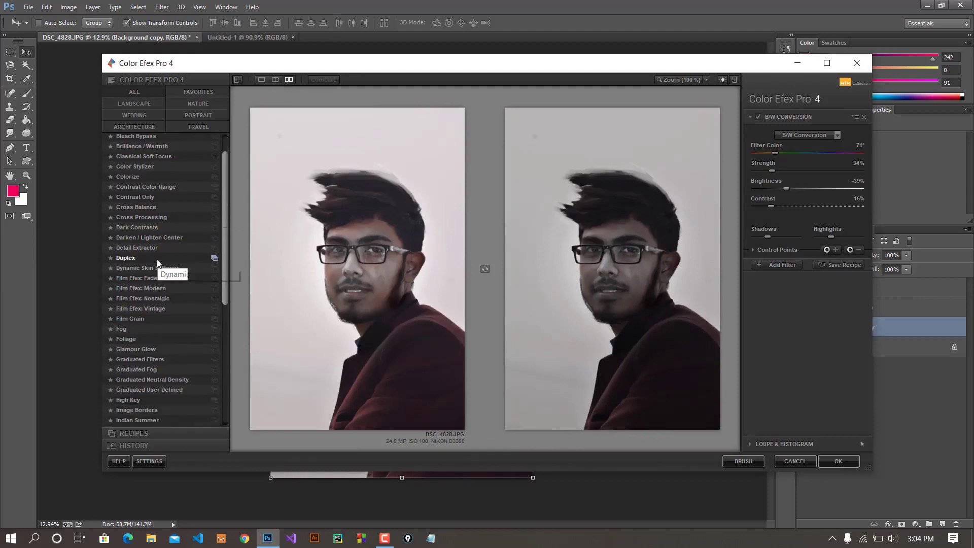
scroll(157, 261, down, 1)
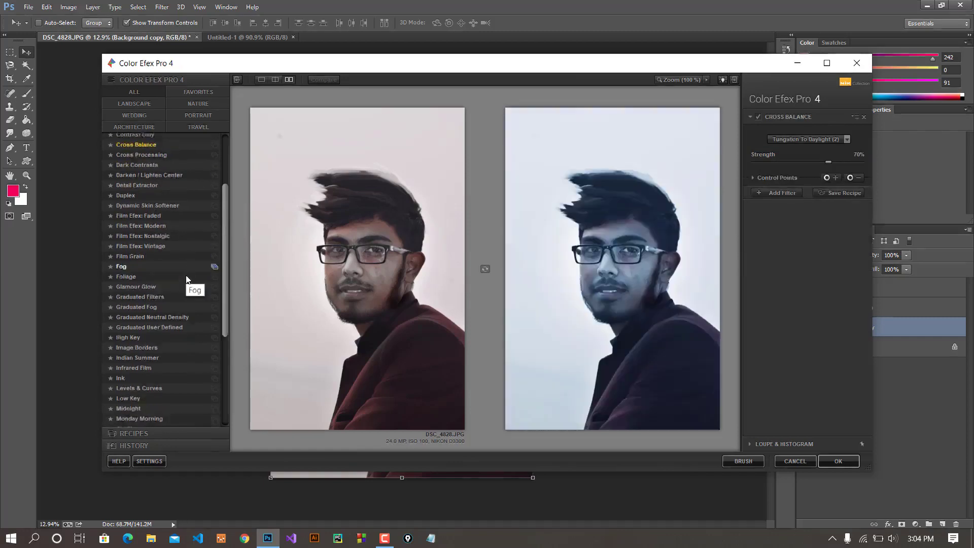
scroll(183, 277, down, 3)
scroll(178, 284, down, 2)
scroll(162, 304, down, 2)
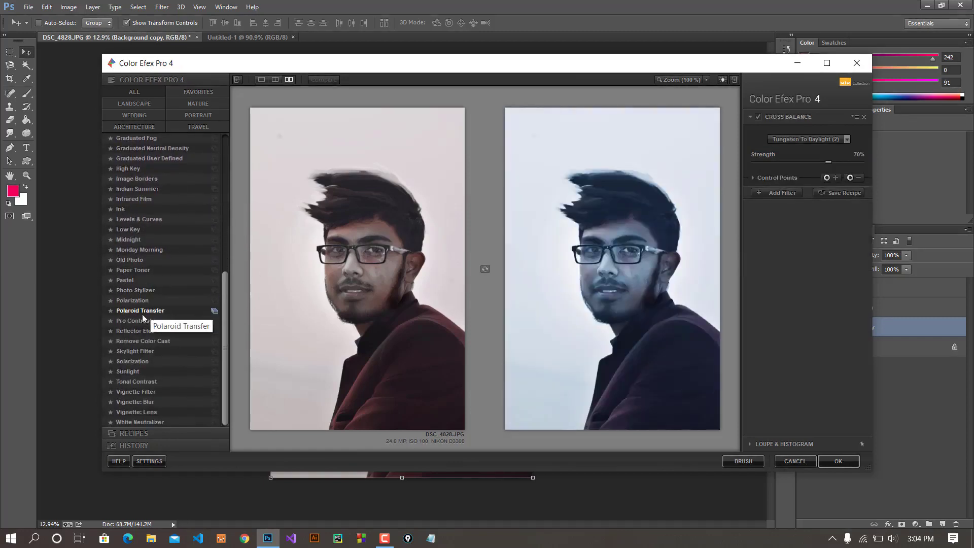
click(139, 320)
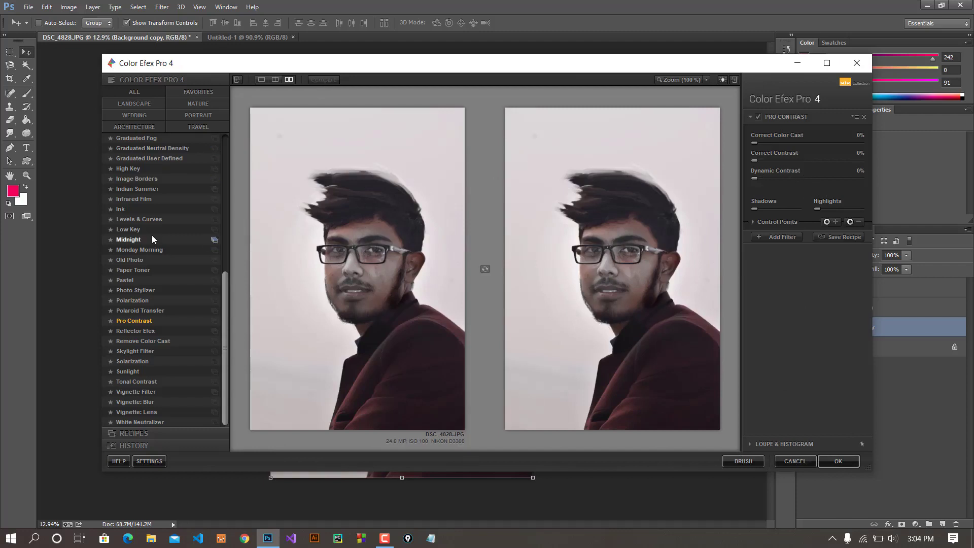
scroll(198, 238, up, 1)
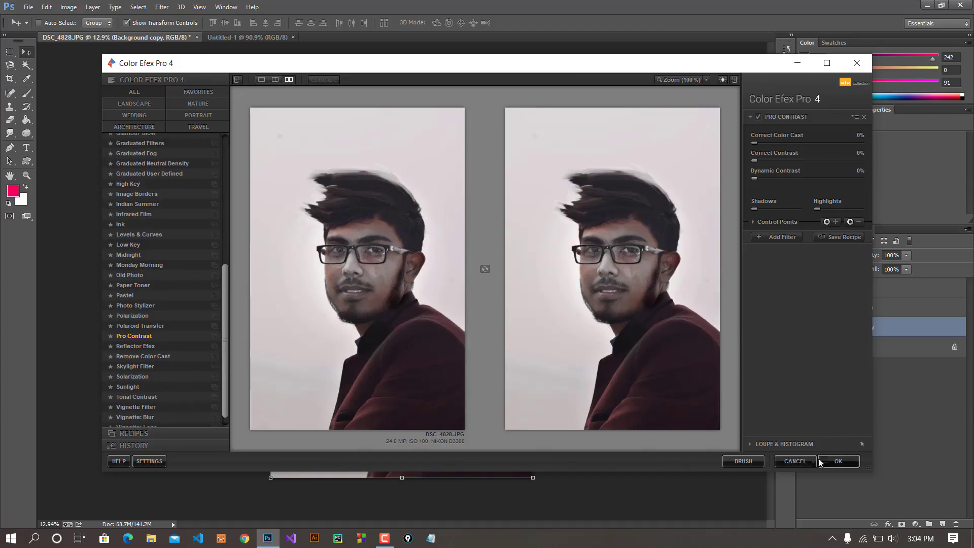
click(795, 461)
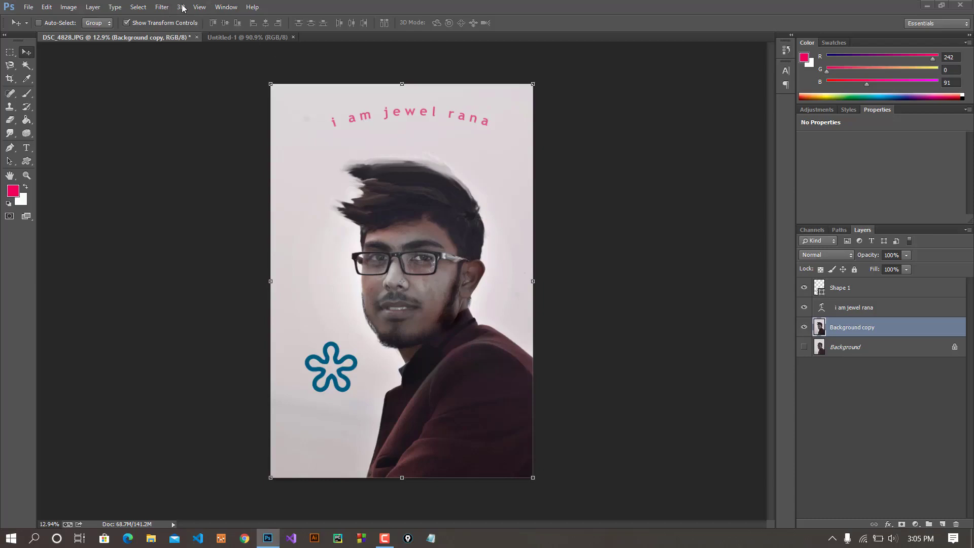
click(199, 7)
key(Escape)
click(860, 311)
click(805, 307)
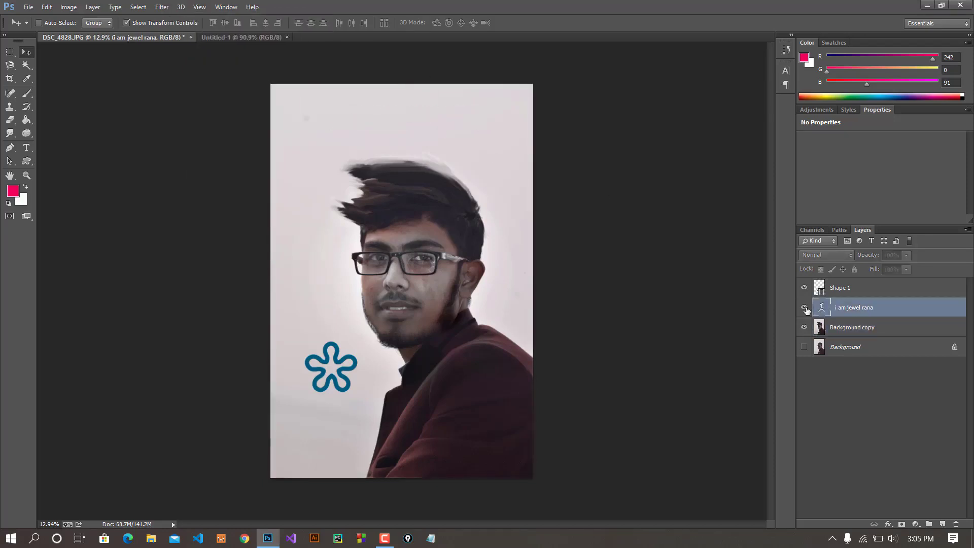
click(181, 7)
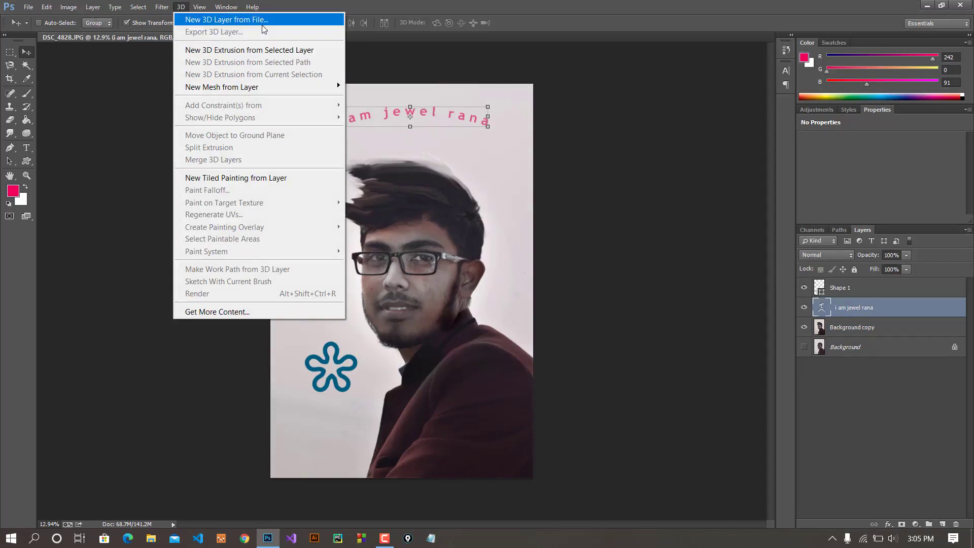
click(292, 22)
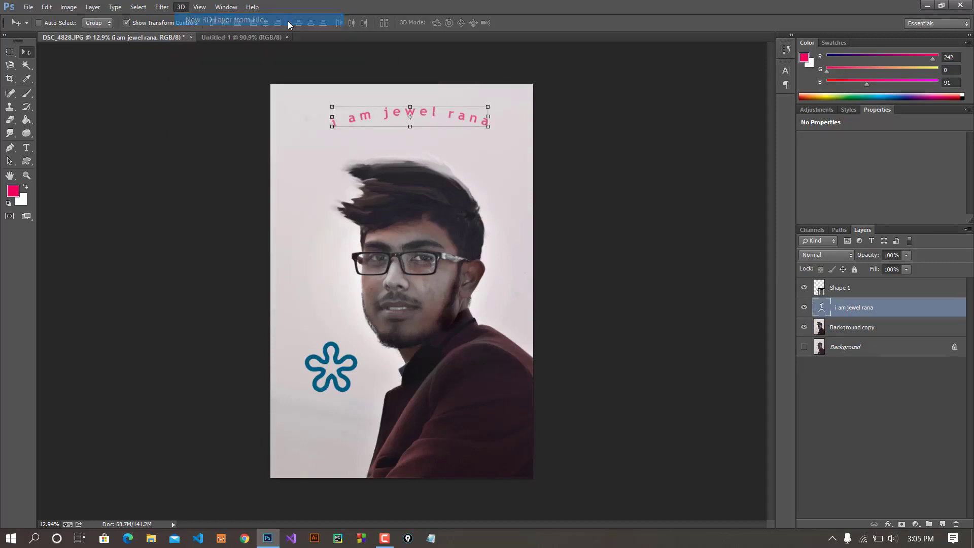
click(727, 90)
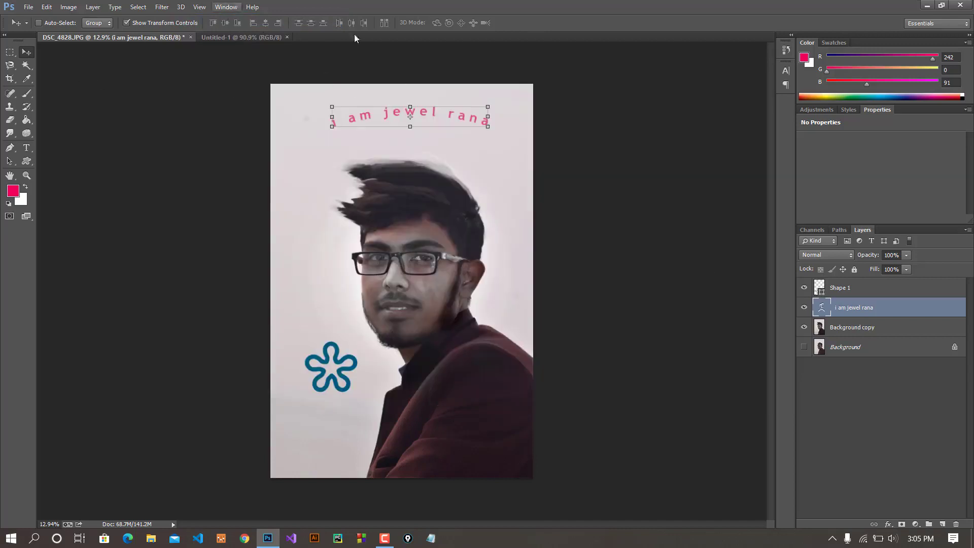
click(181, 6)
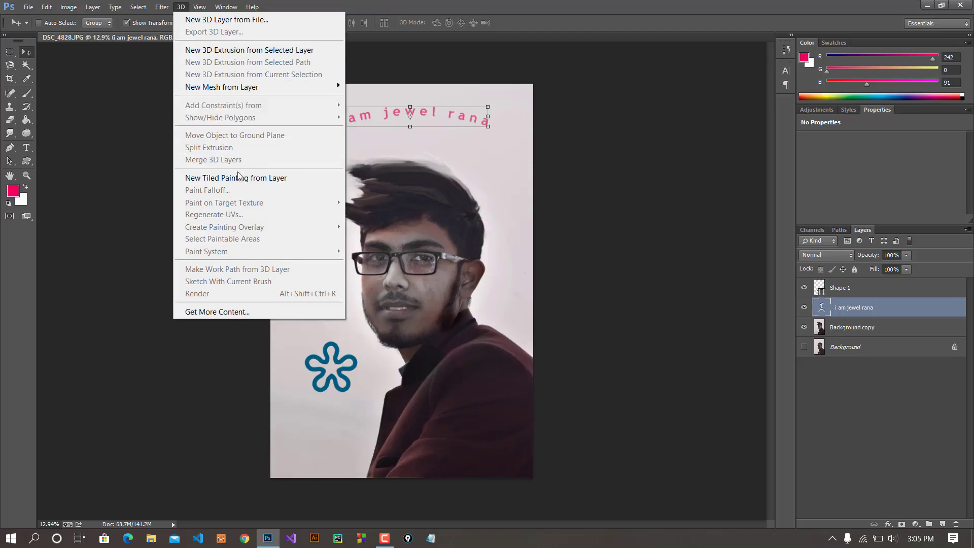
right_click(870, 308)
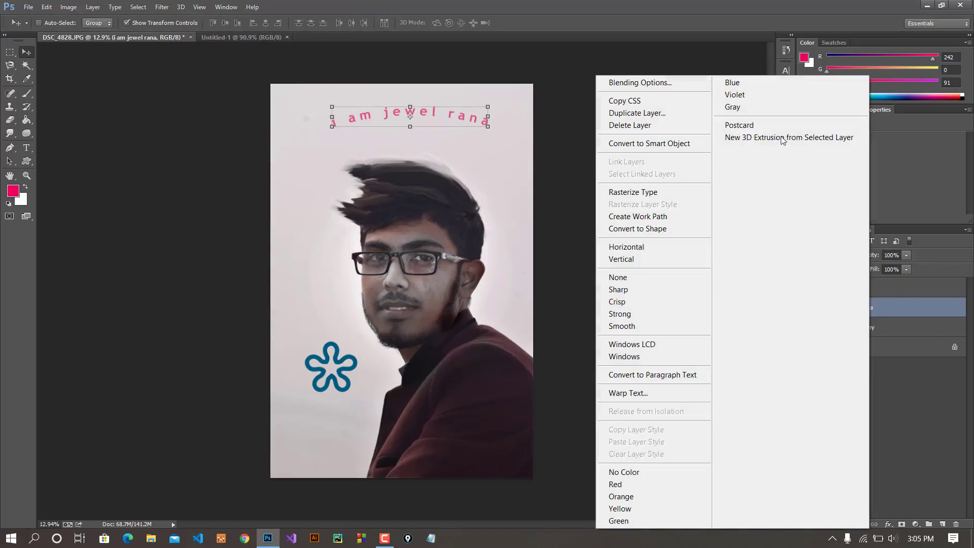
click(563, 167)
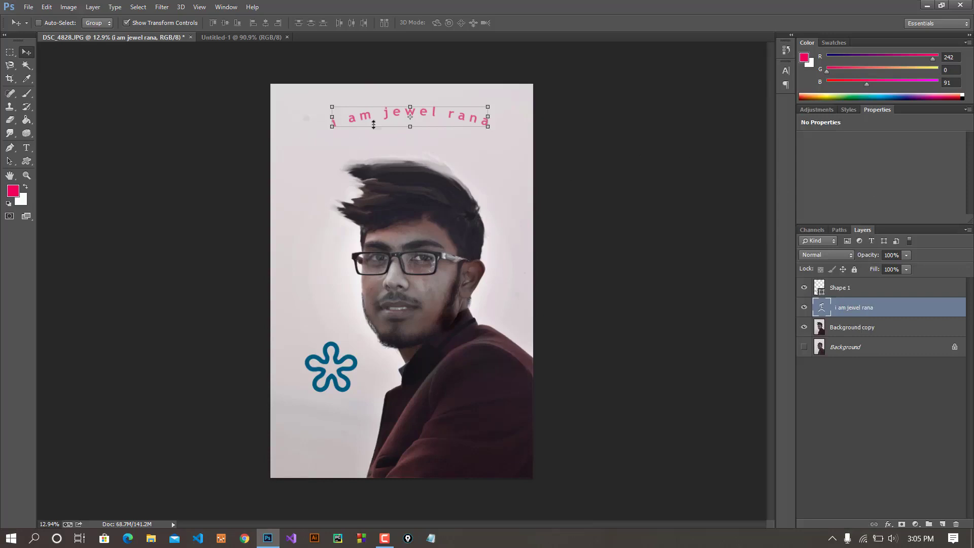
click(197, 6)
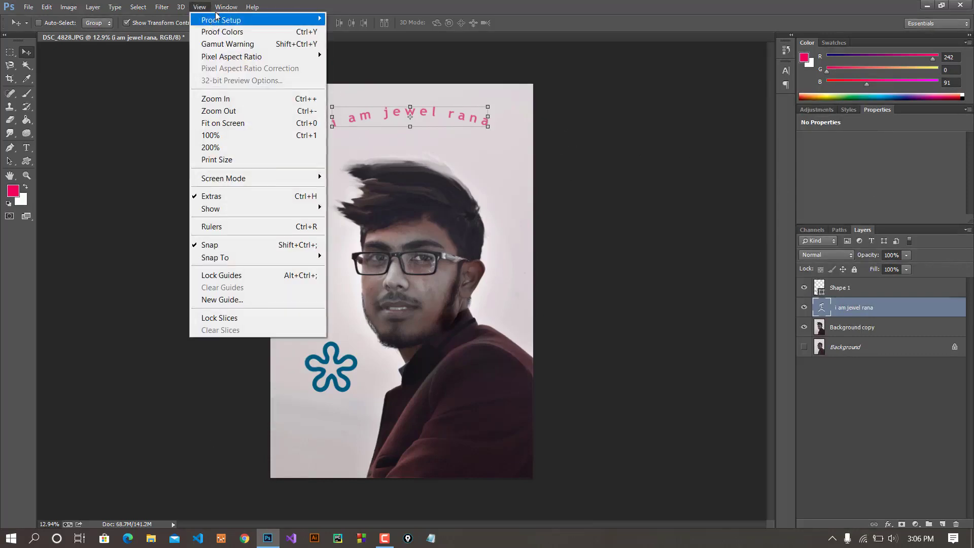
click(238, 4)
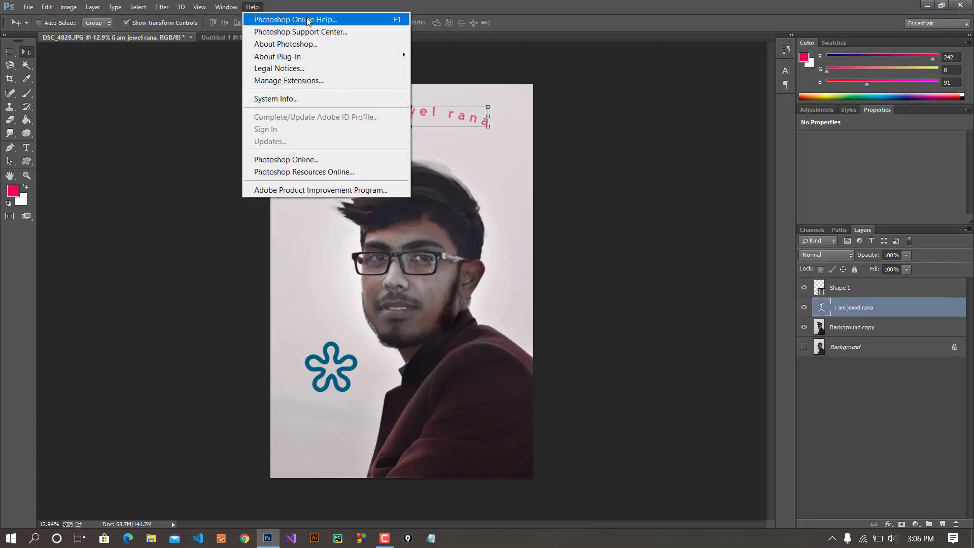
key(Escape)
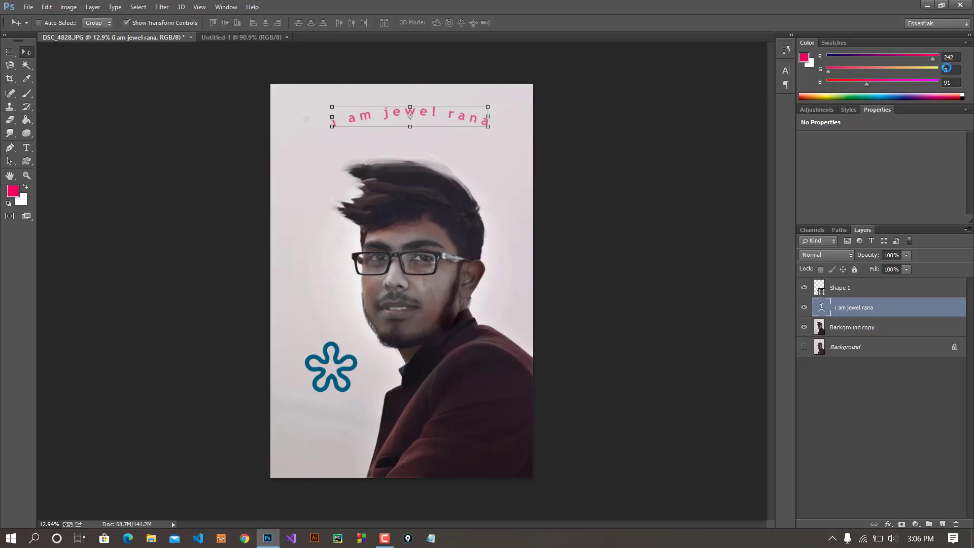
Show the Swatches panel, browse the Styles and Adjustments tabs, and select the Background copy layer
click(834, 43)
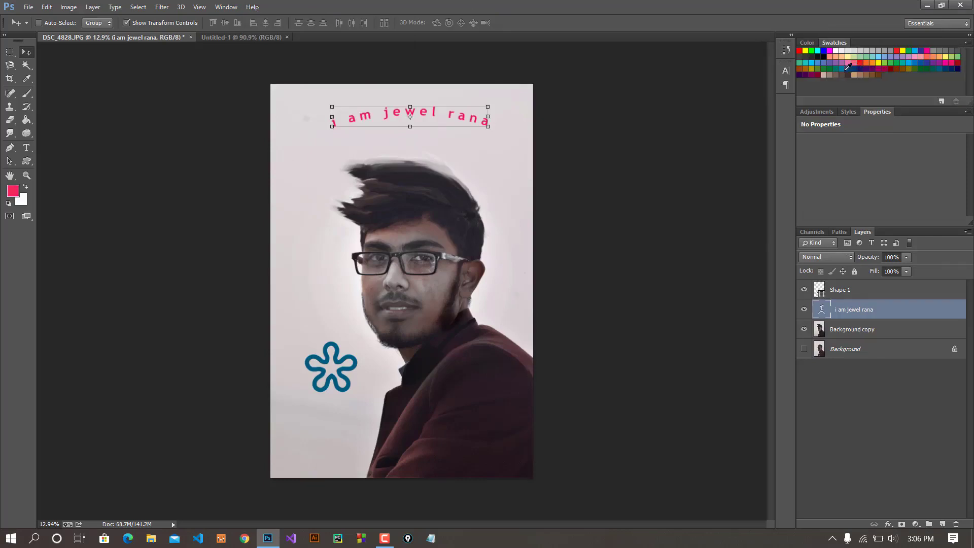
click(848, 113)
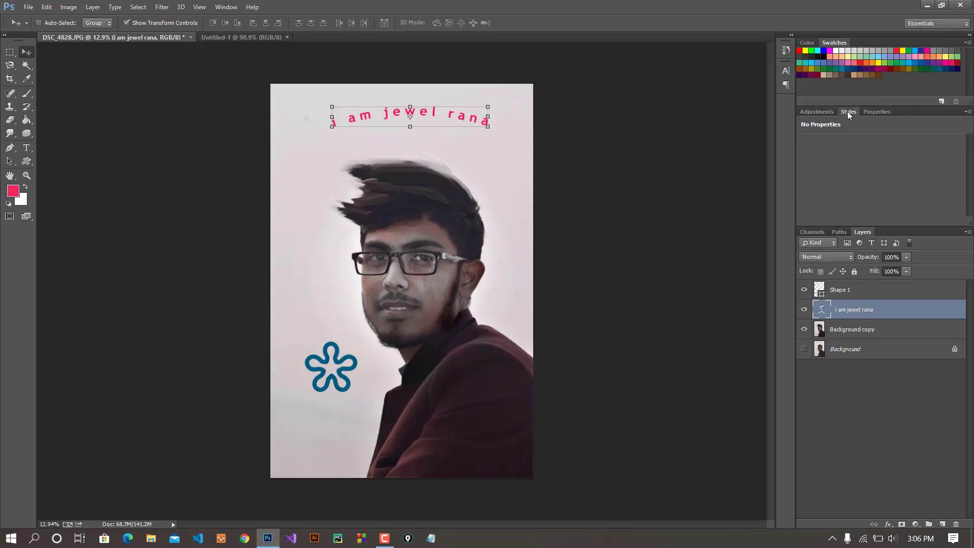
click(817, 113)
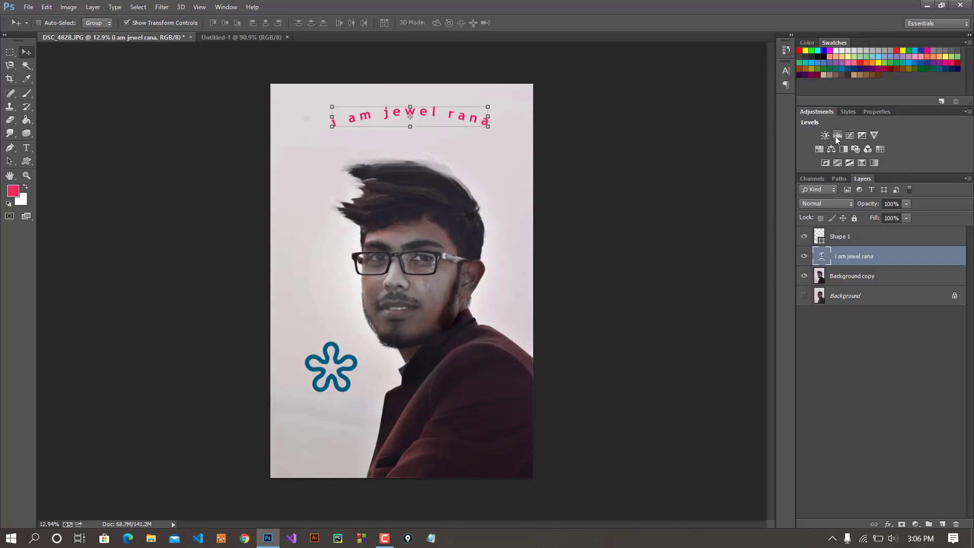
click(852, 275)
click(804, 276)
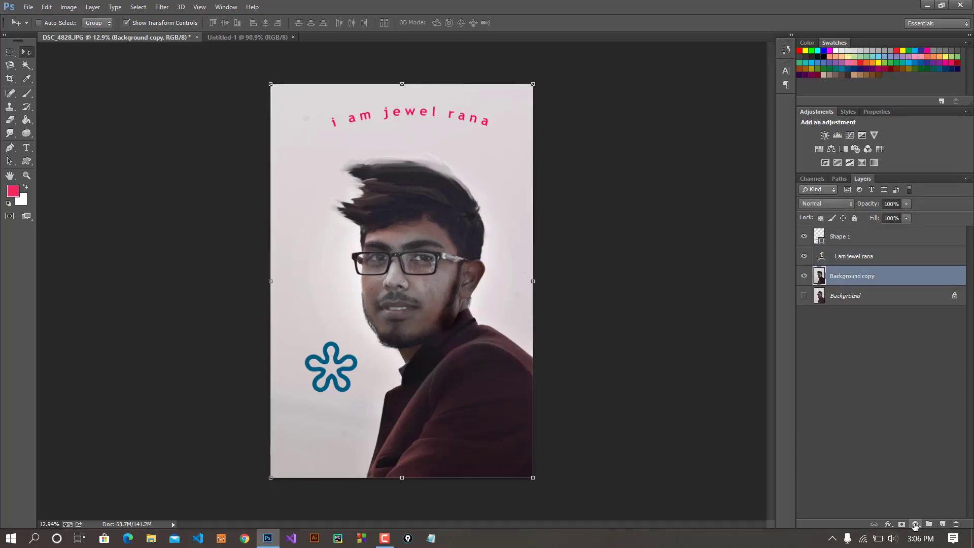
Browse the fill/adjustment layer list and the Image menu without applying anything, then reopen the adjustment list
click(916, 525)
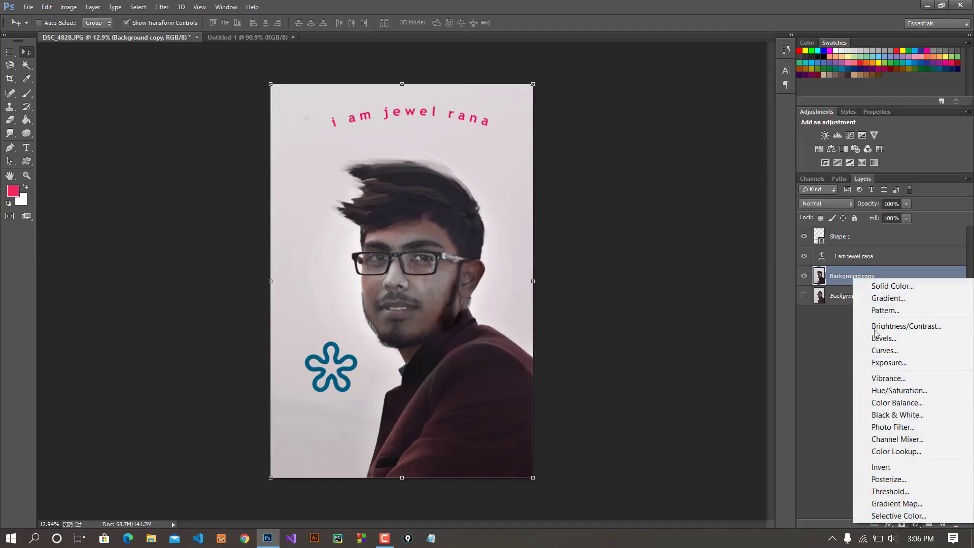
click(839, 409)
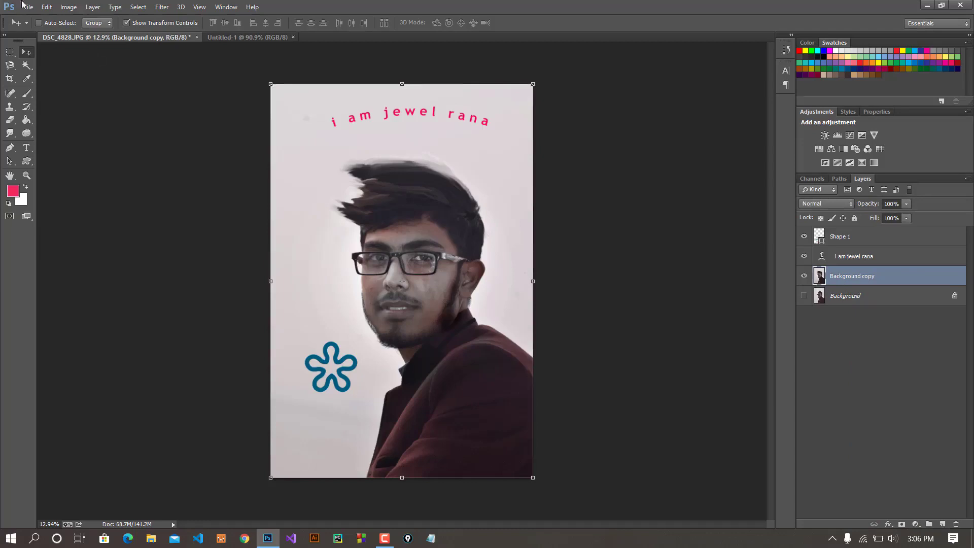
click(68, 7)
mouse_move(89, 38)
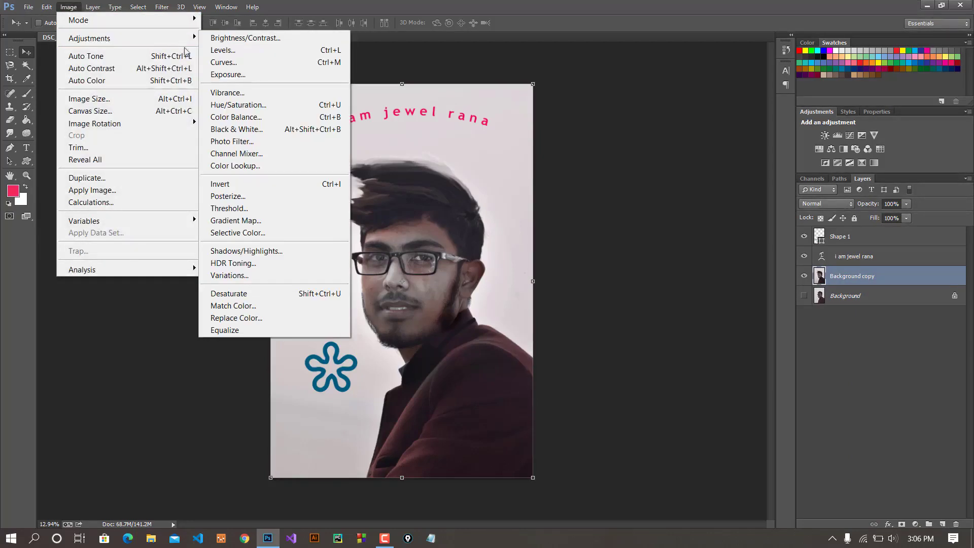
click(897, 480)
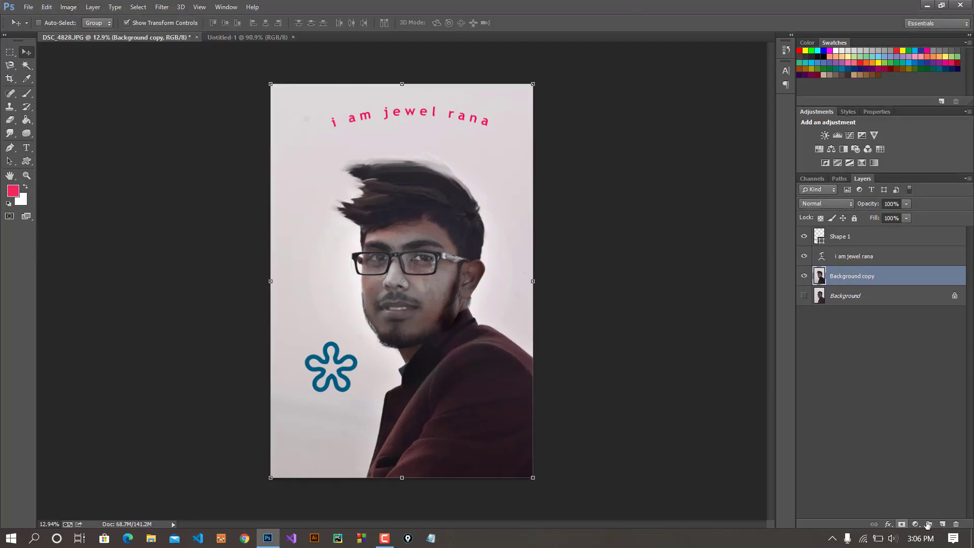
click(915, 524)
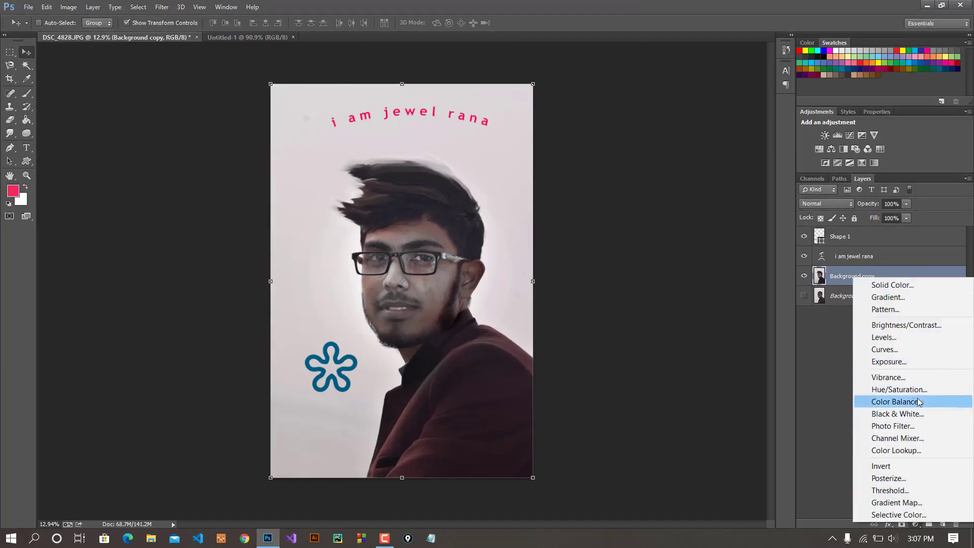
Preview a black-to-white gradient fill, reversed, with Scale stretched to 604%
key(Escape)
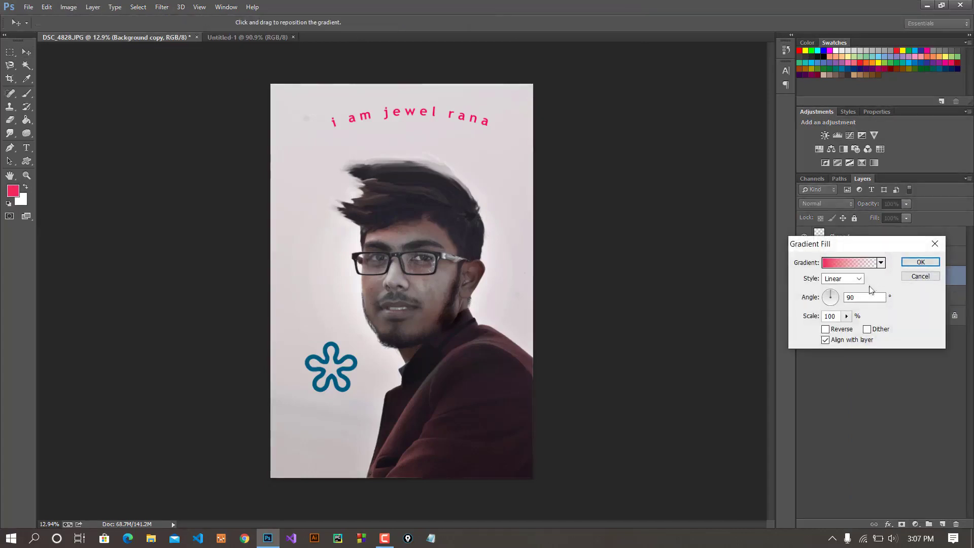
click(853, 262)
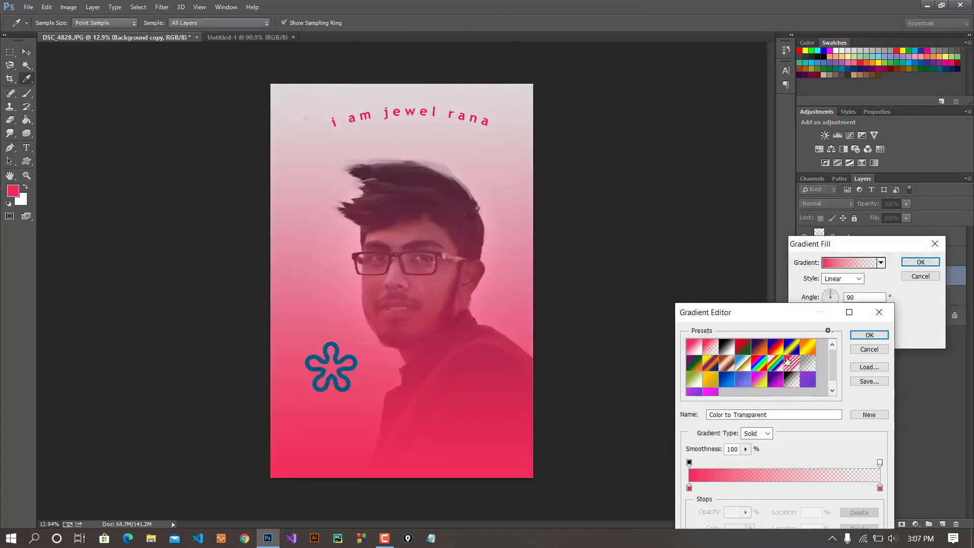
click(730, 348)
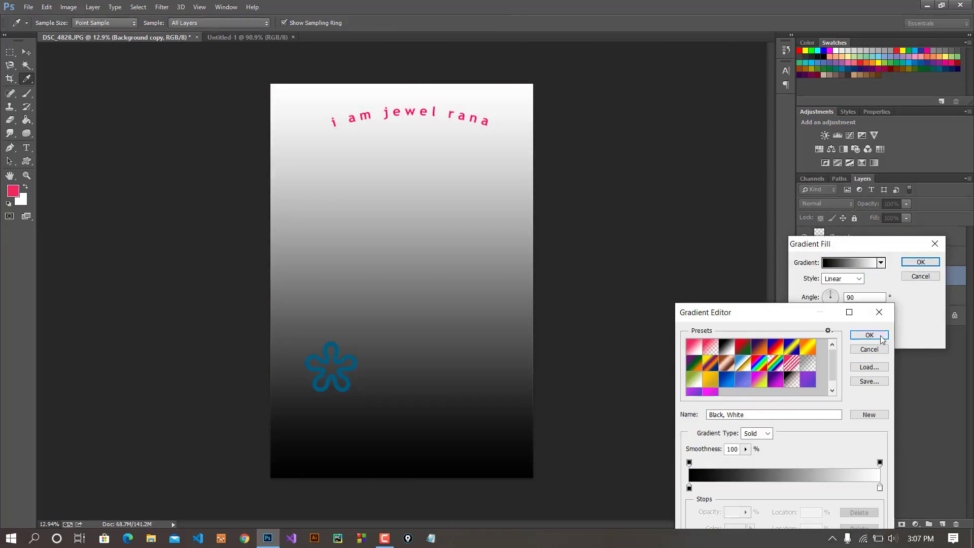
click(870, 335)
click(837, 329)
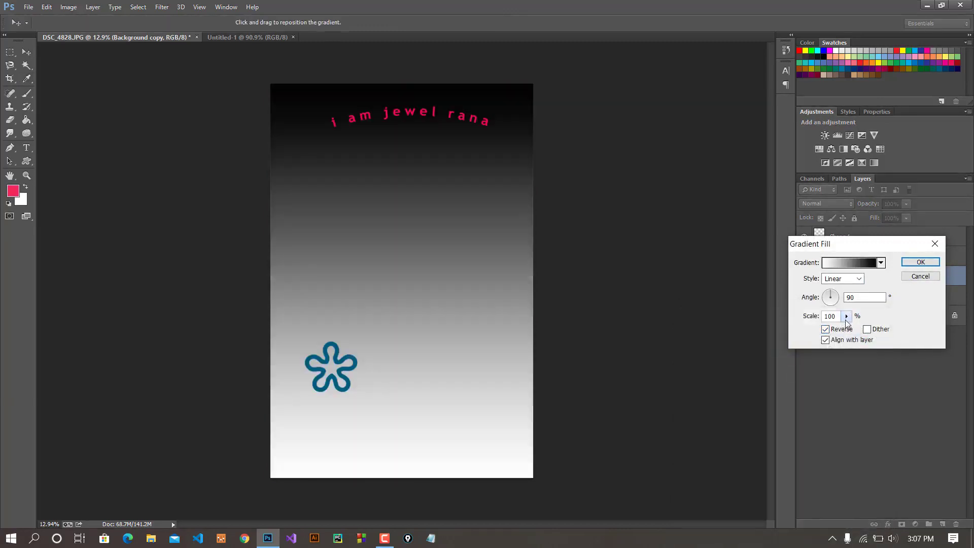
click(847, 316)
drag(854, 329, 872, 330)
Switch to a black-to-transparent gradient with Linear style, then cancel the Gradient Fill
click(868, 260)
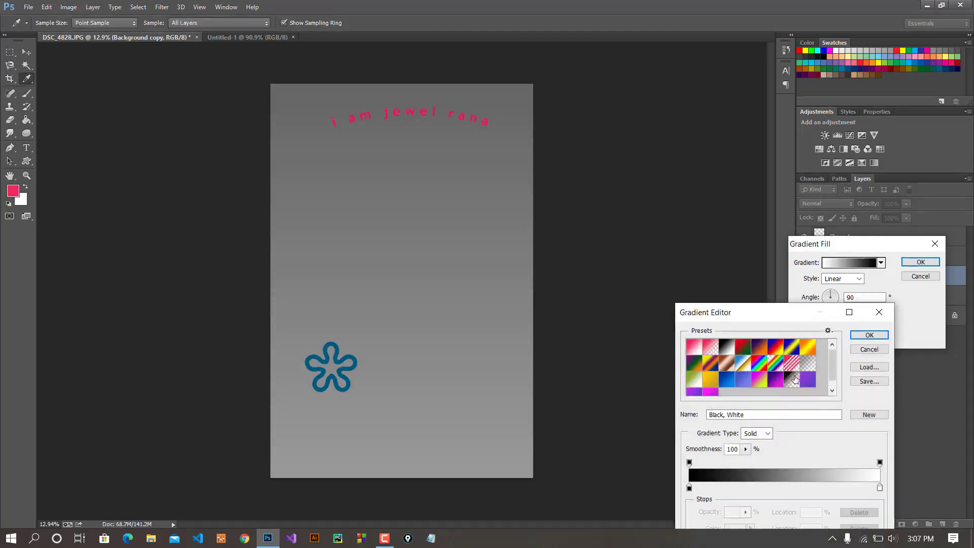
click(796, 379)
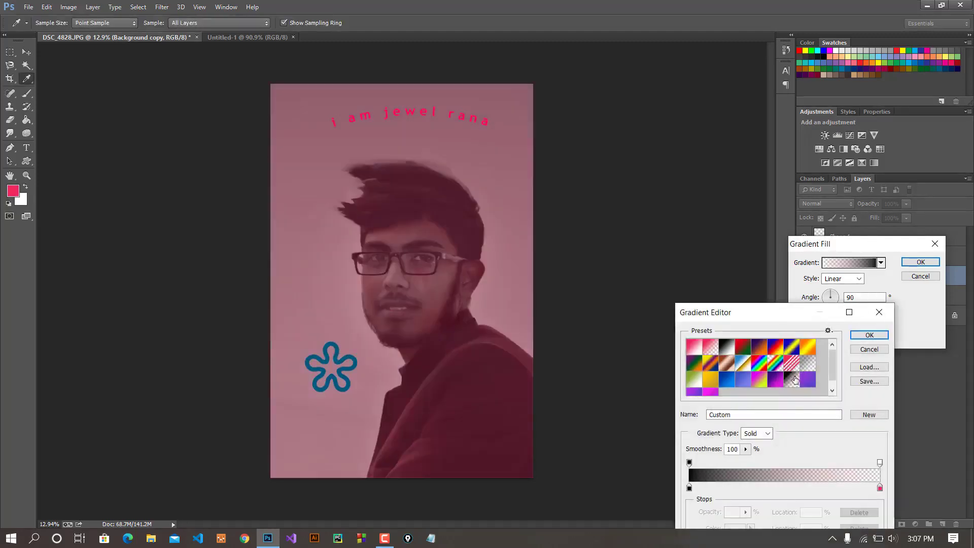
click(870, 335)
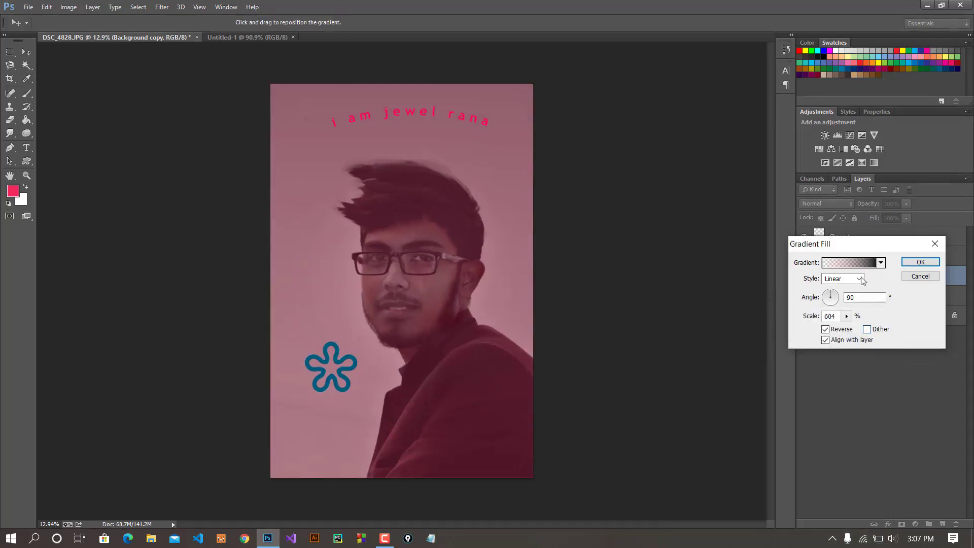
click(861, 280)
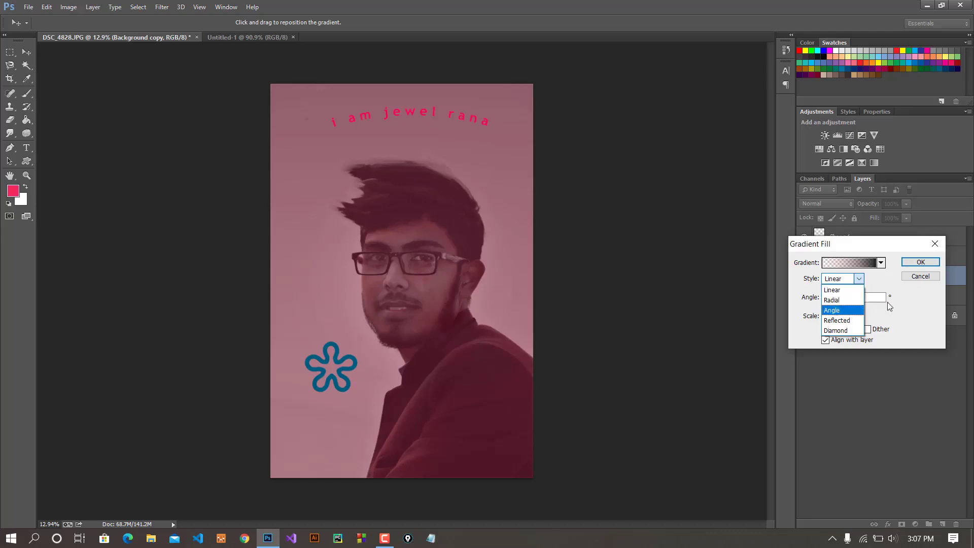
click(918, 297)
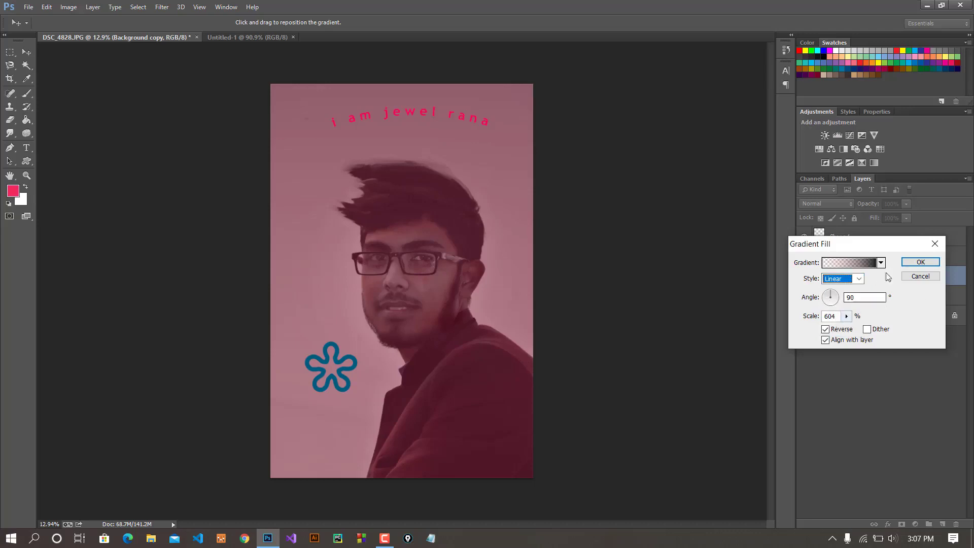
click(921, 262)
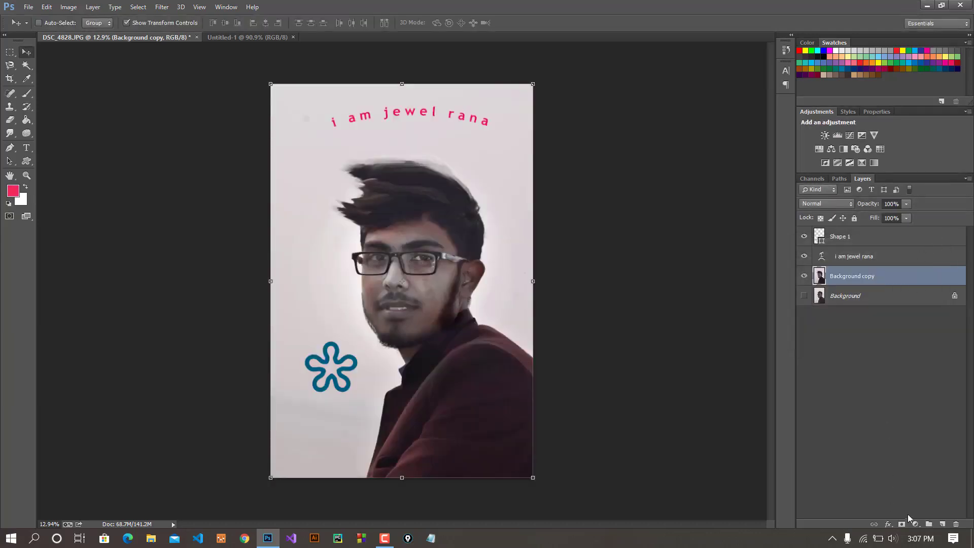
Add a Brightness/Contrast adjustment layer with Brightness lowered to -40
click(915, 524)
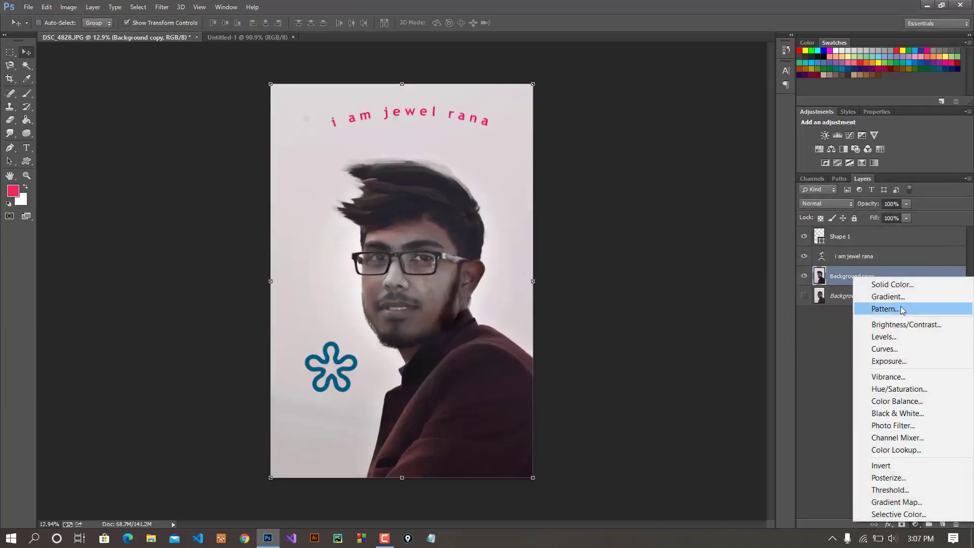
click(887, 329)
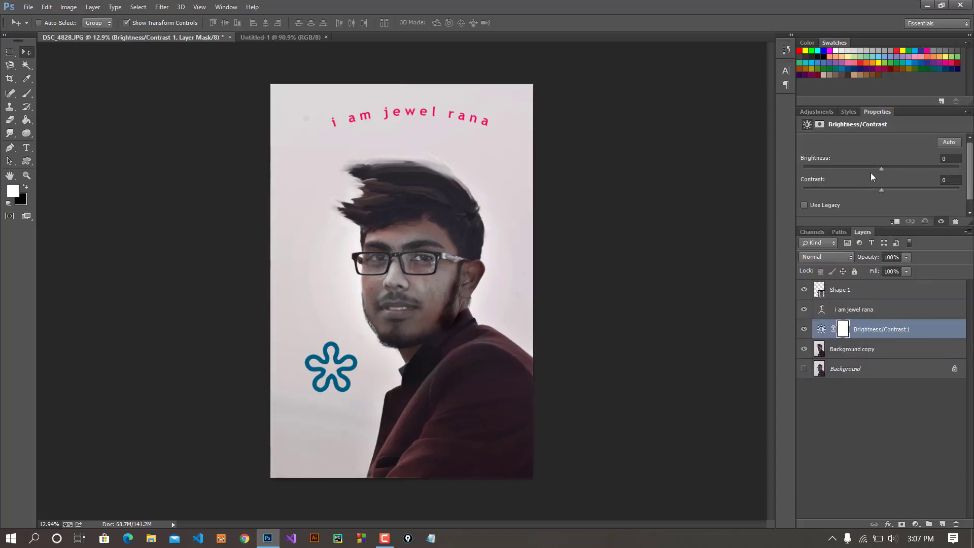
drag(881, 169, 860, 169)
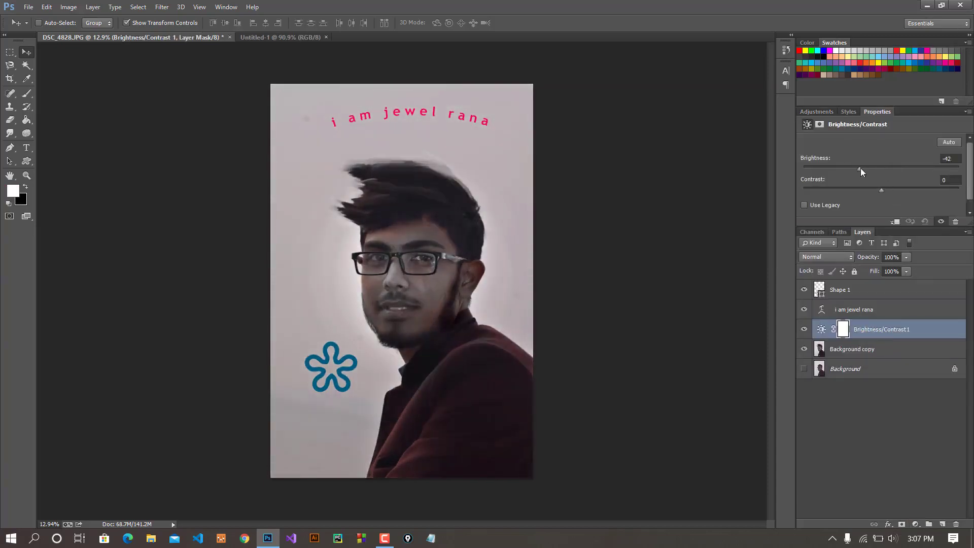
Add a Color Balance layer tinting midtones Cyan/Red +22 and Magenta/Green -6
click(916, 524)
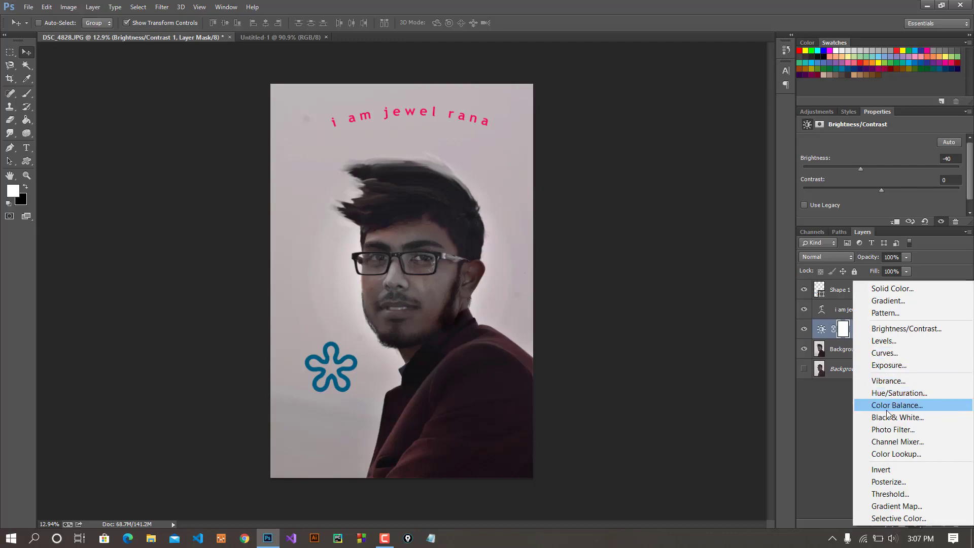
key(Escape)
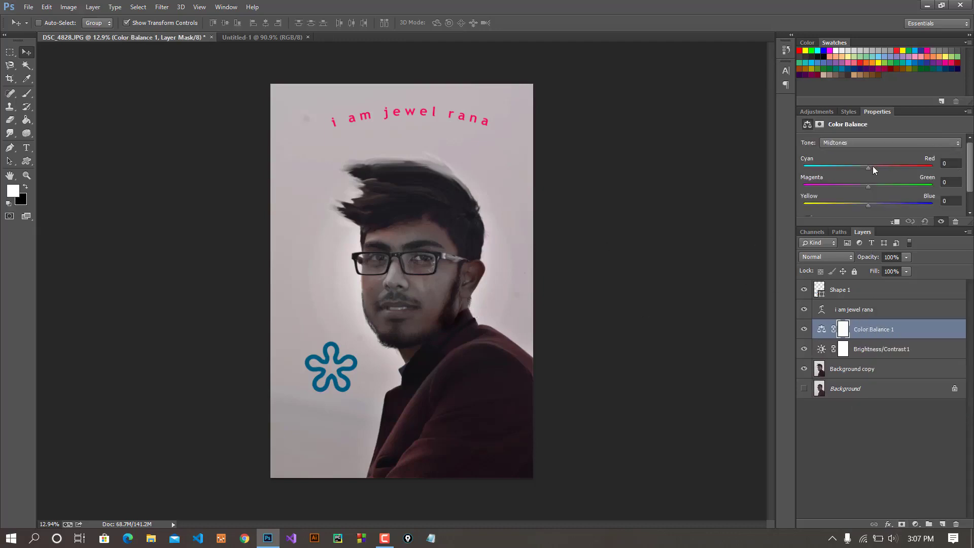
mouse_move(873, 166)
mouse_down()
mouse_move(883, 168)
mouse_move(882, 181)
mouse_up()
click(847, 142)
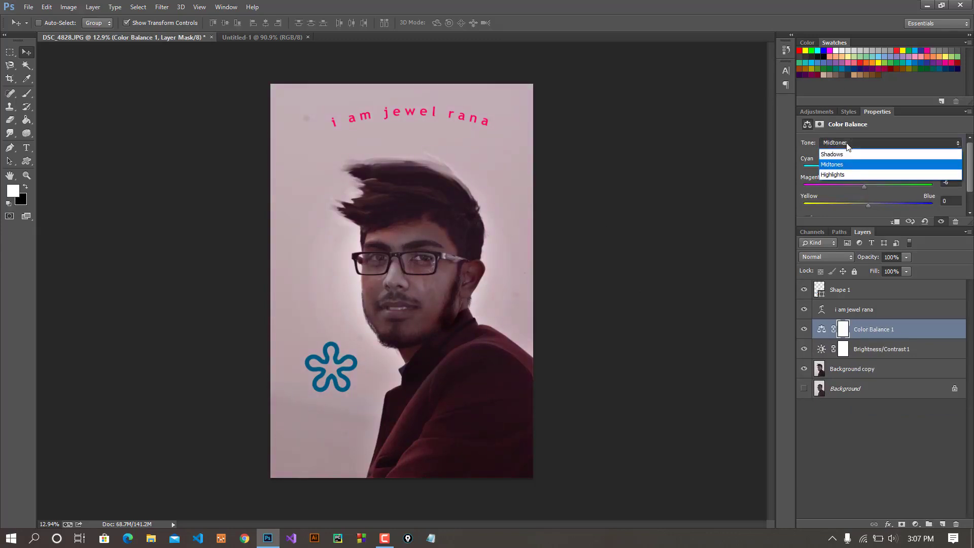
click(868, 133)
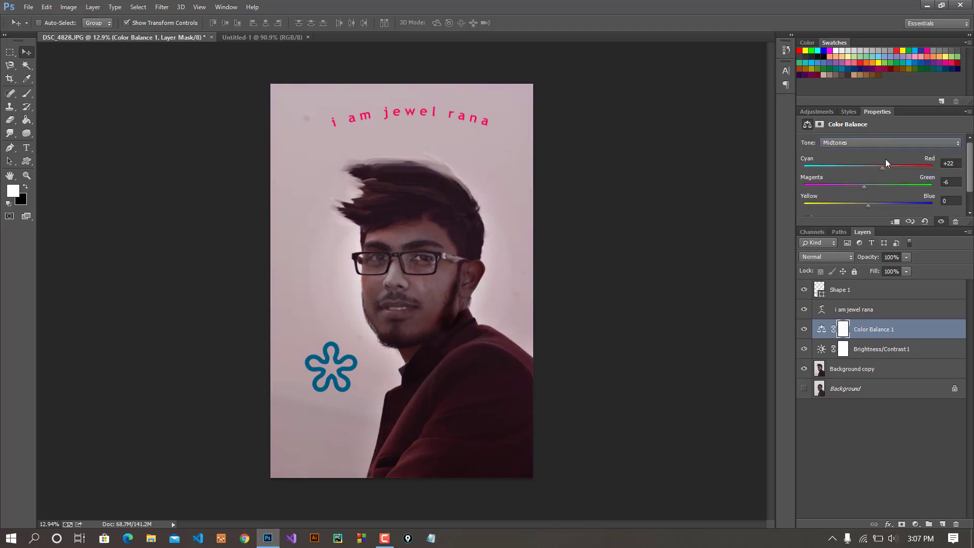
scroll(862, 195, down, 2)
scroll(858, 200, up, 1)
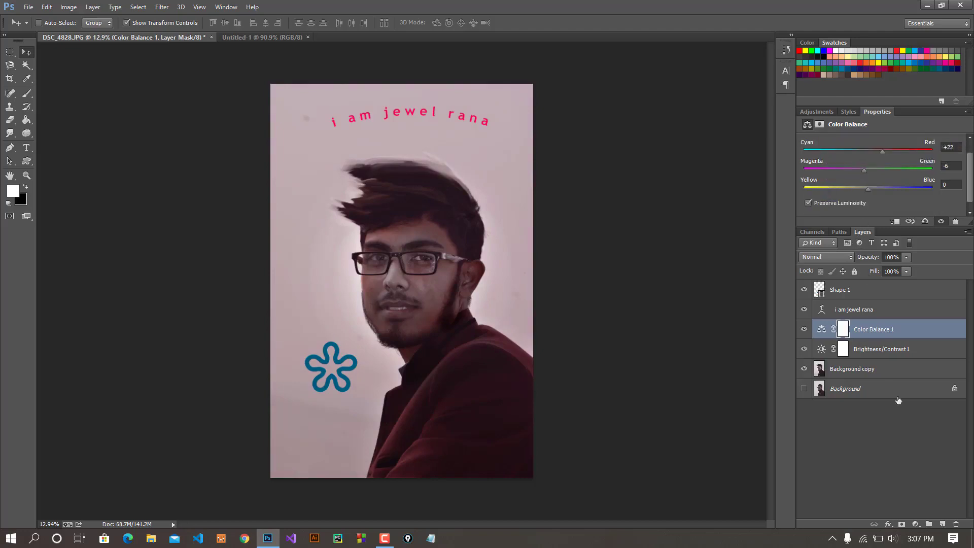
shift+click(881, 351)
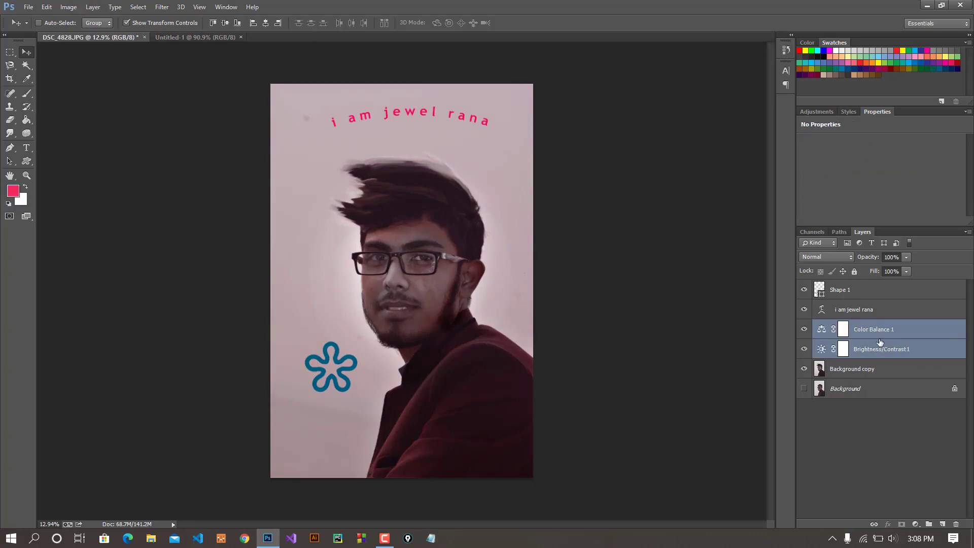
Merge the two adjustment layers with Ctrl+E, then merge Color Balance 1 down into Background copy
key(ctrl+e)
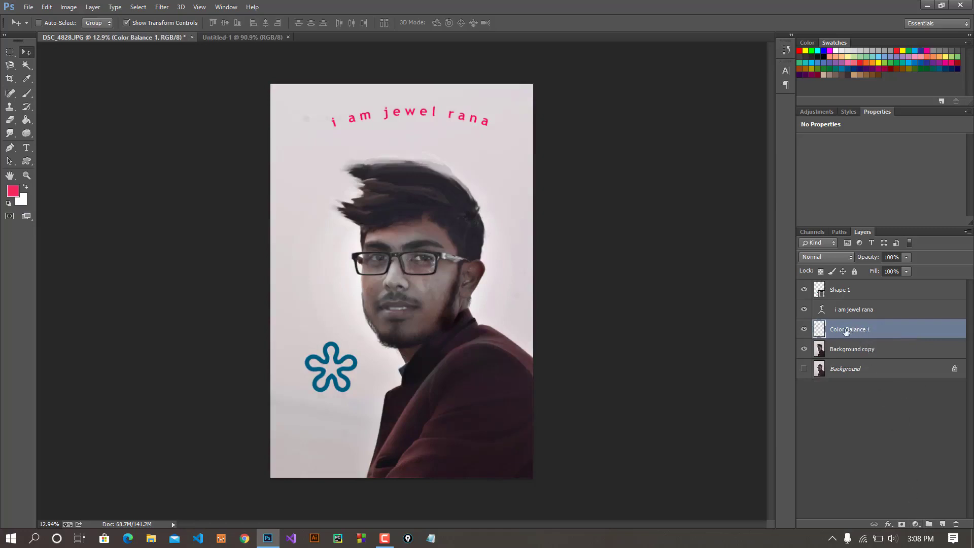
click(858, 350)
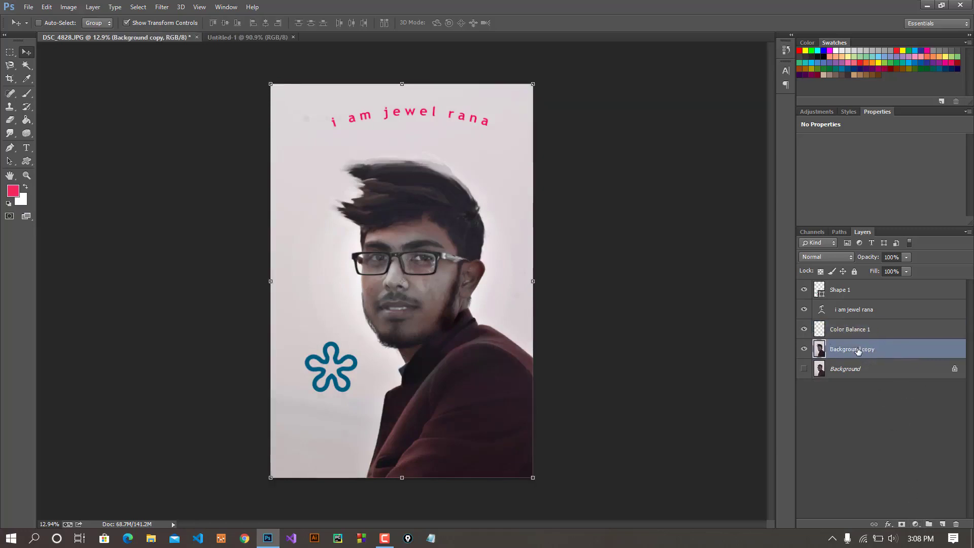
click(859, 330)
right_click(859, 331)
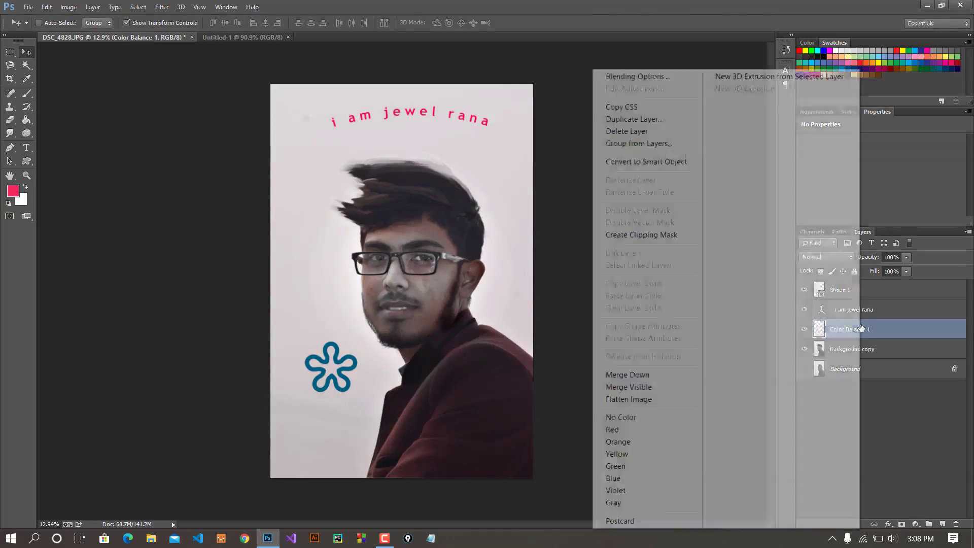
click(612, 375)
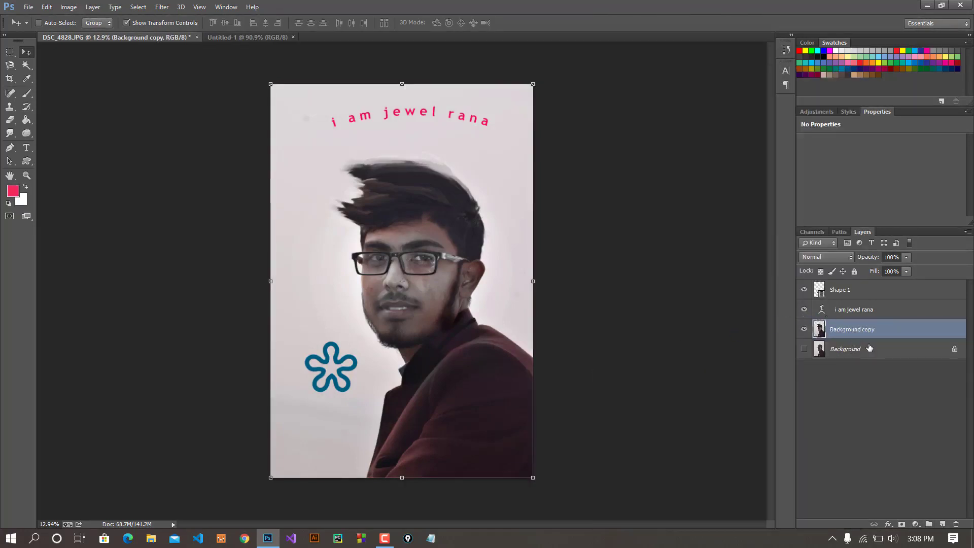
click(888, 524)
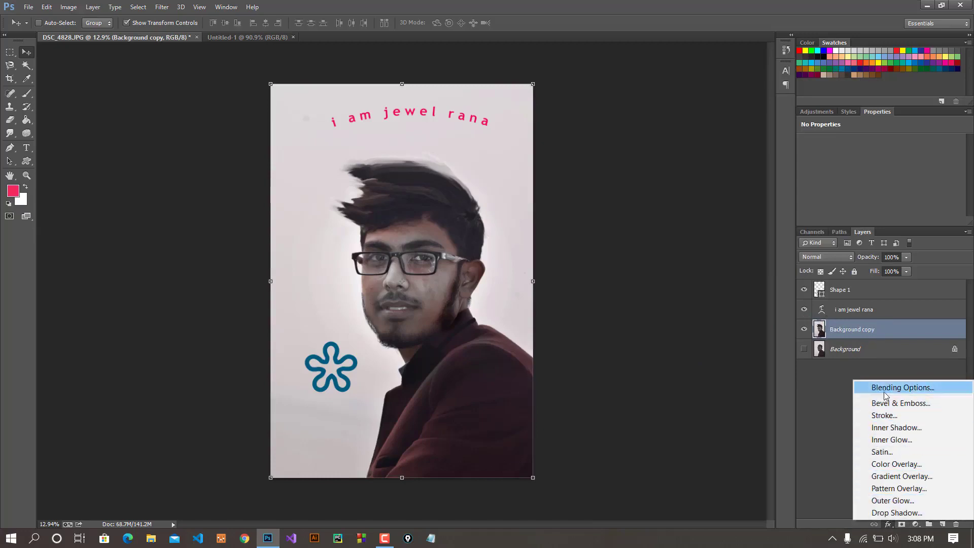
click(831, 378)
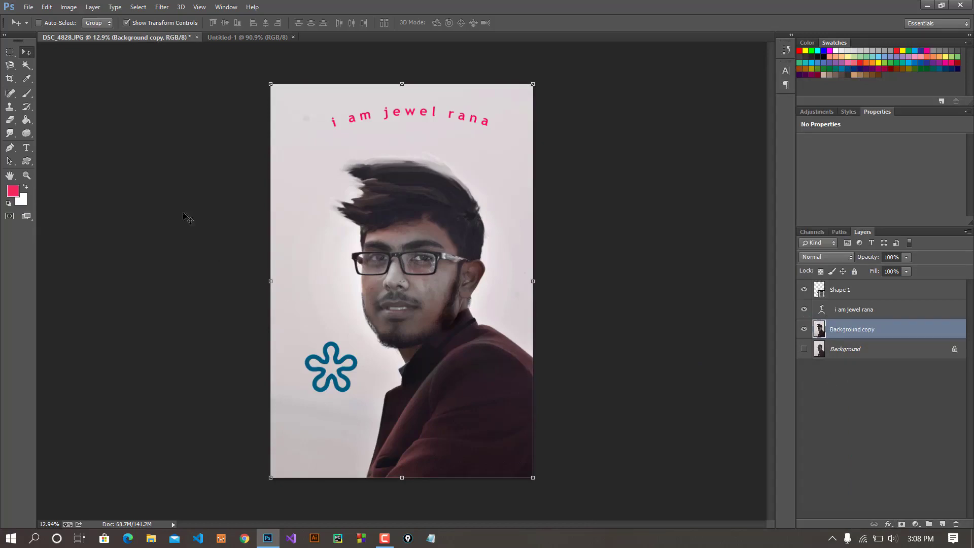
Draw a rectangle in the upper left of the portrait and fill it teal from the swatches
click(26, 133)
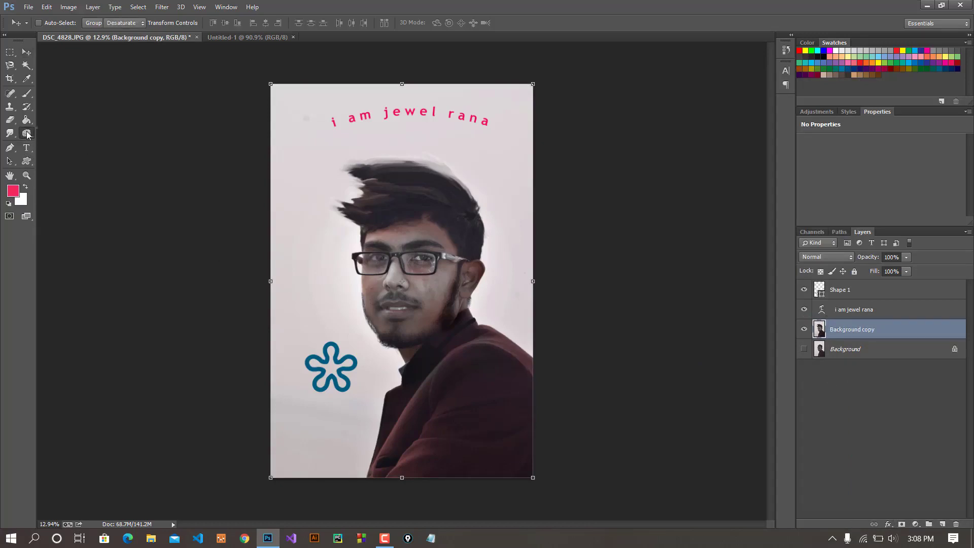
click(28, 163)
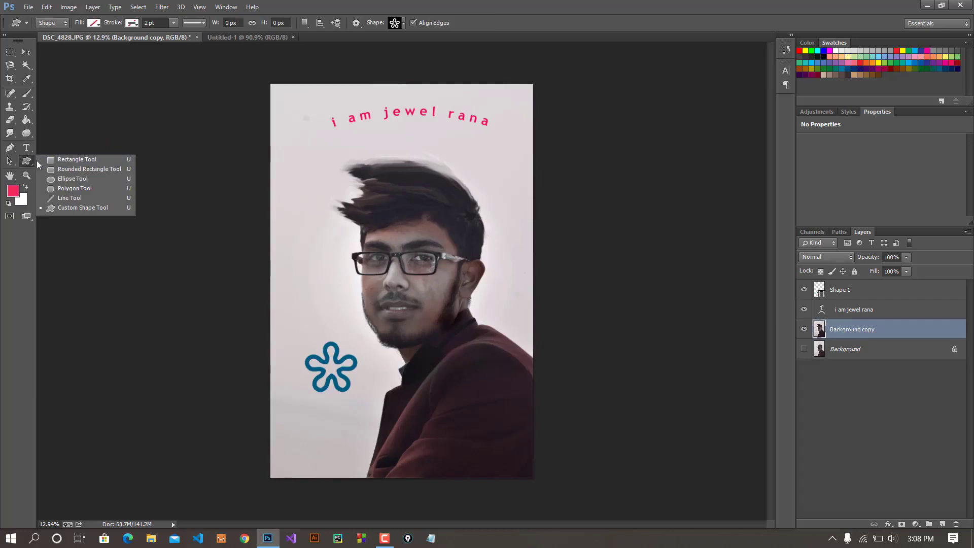
click(76, 160)
drag(286, 142, 325, 171)
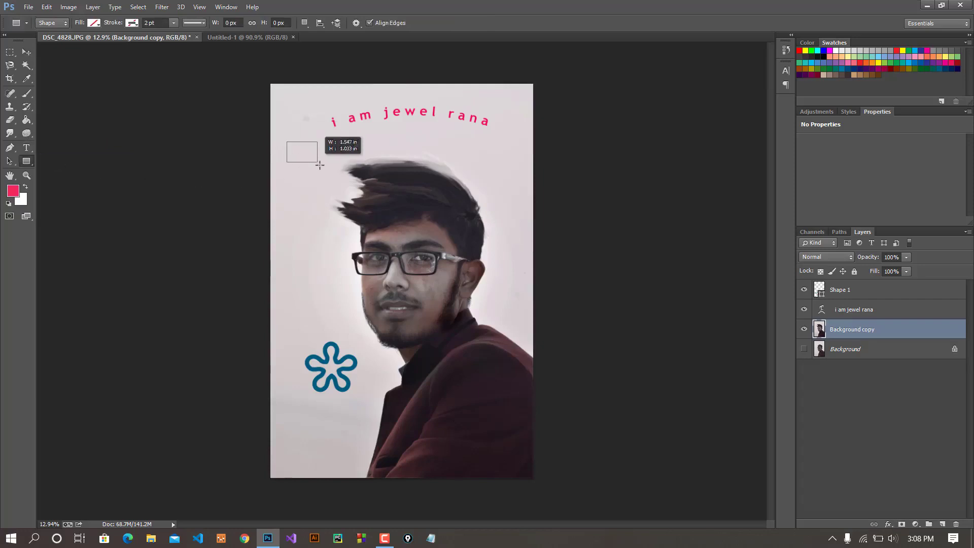
click(94, 24)
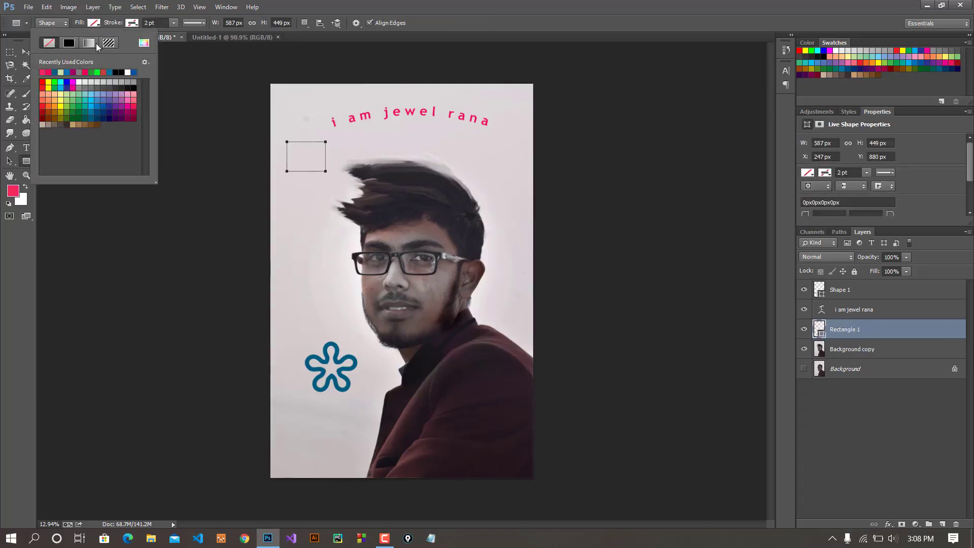
click(91, 94)
click(396, 4)
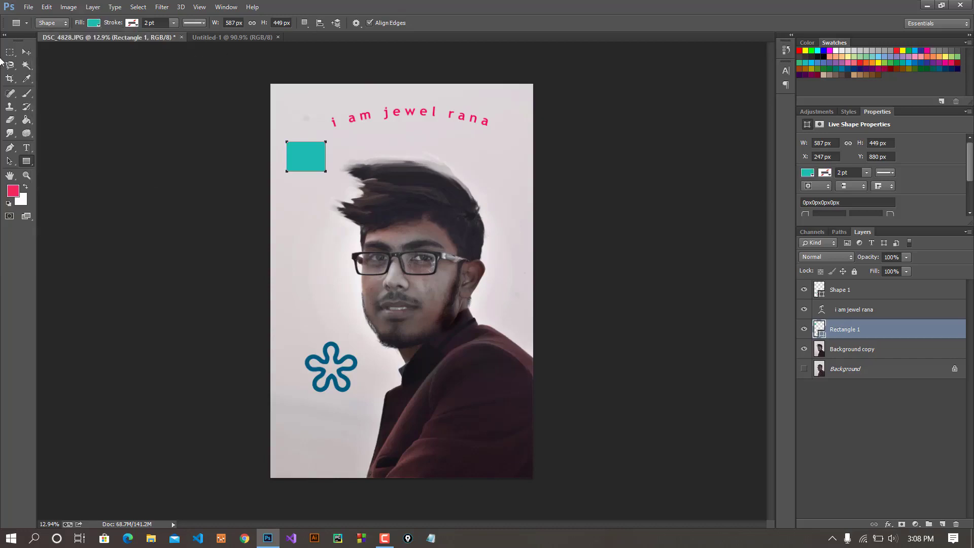
Move the teal rectangle down to sit beside the hair tips
click(26, 52)
scroll(287, 203, up, 3)
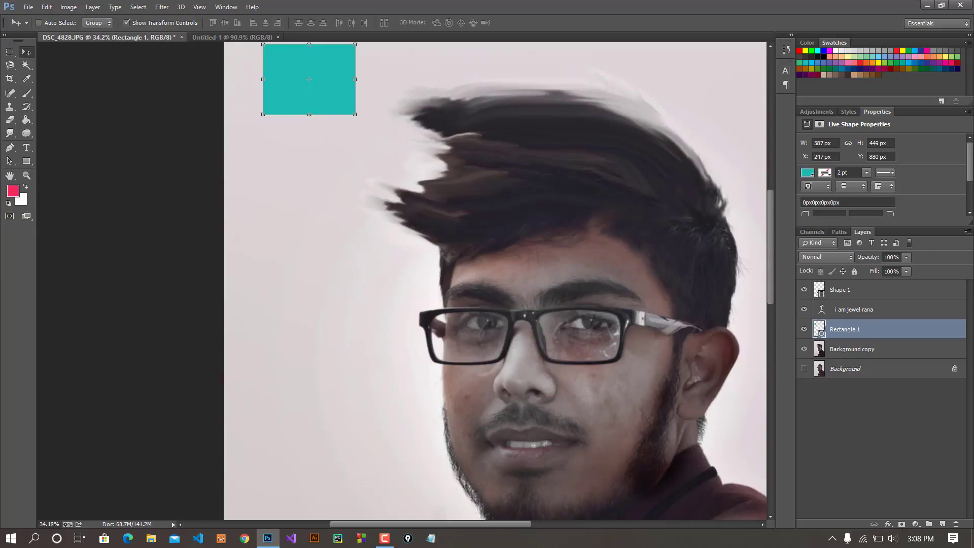
drag(775, 364, 770, 350)
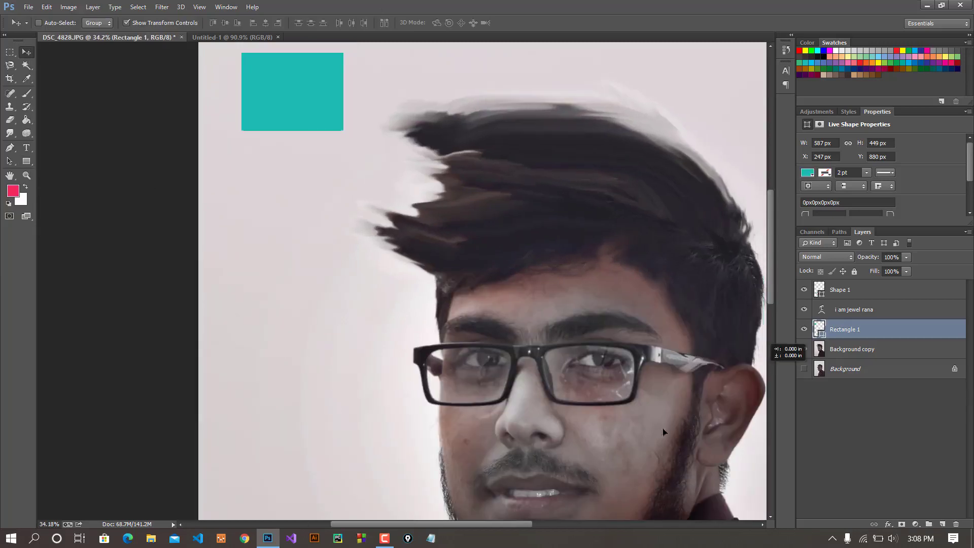
drag(663, 430, 392, 248)
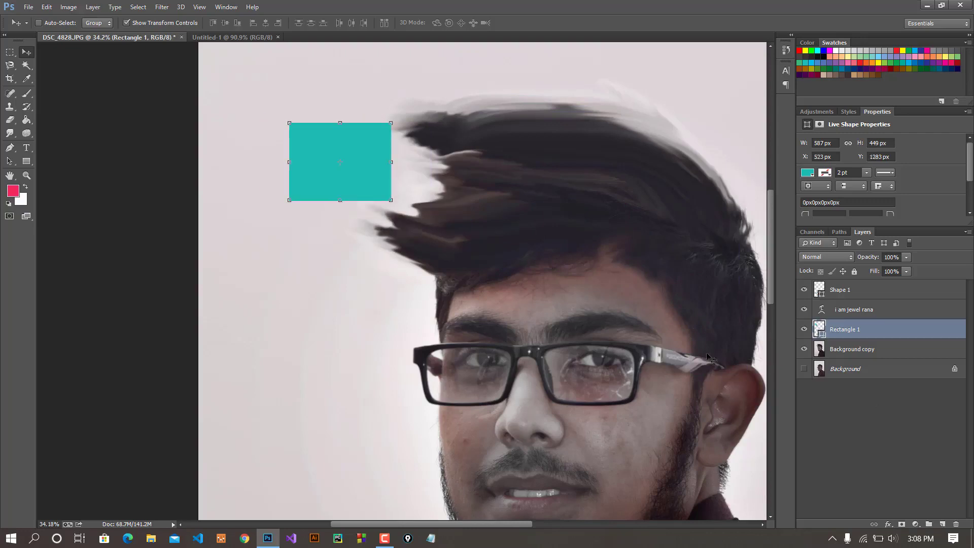
right_click(853, 331)
In Layer Style, try a thicker Stroke, then a Drop Shadow offset slightly below-left
click(631, 75)
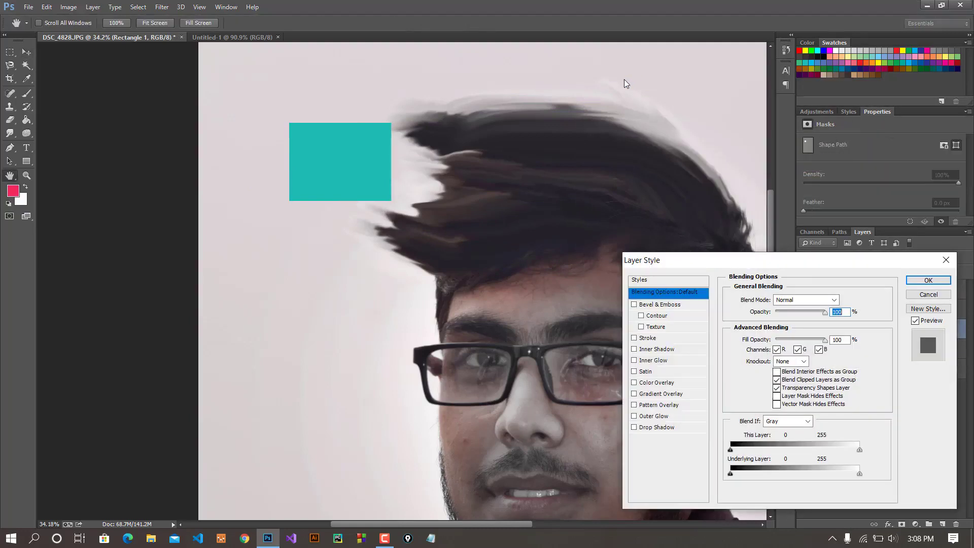
drag(826, 267, 721, 93)
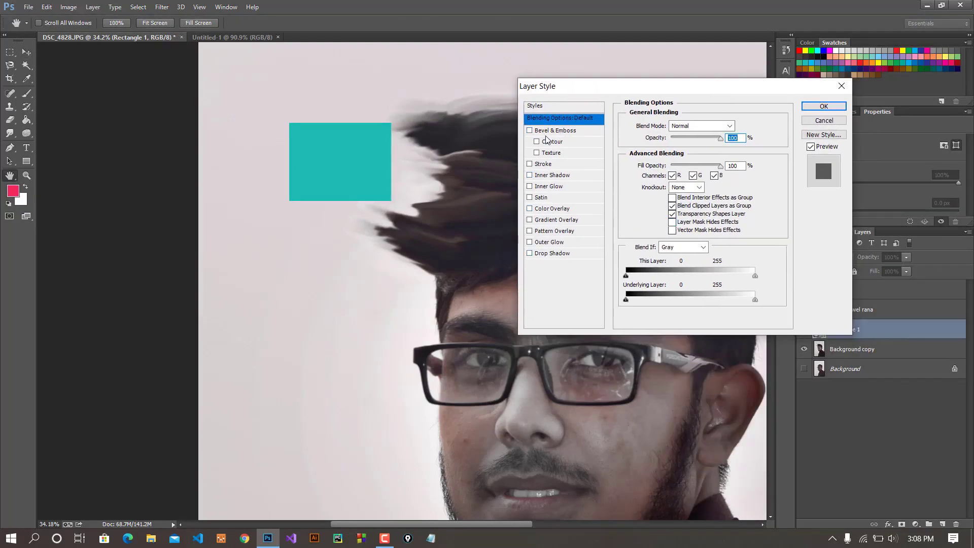
click(544, 164)
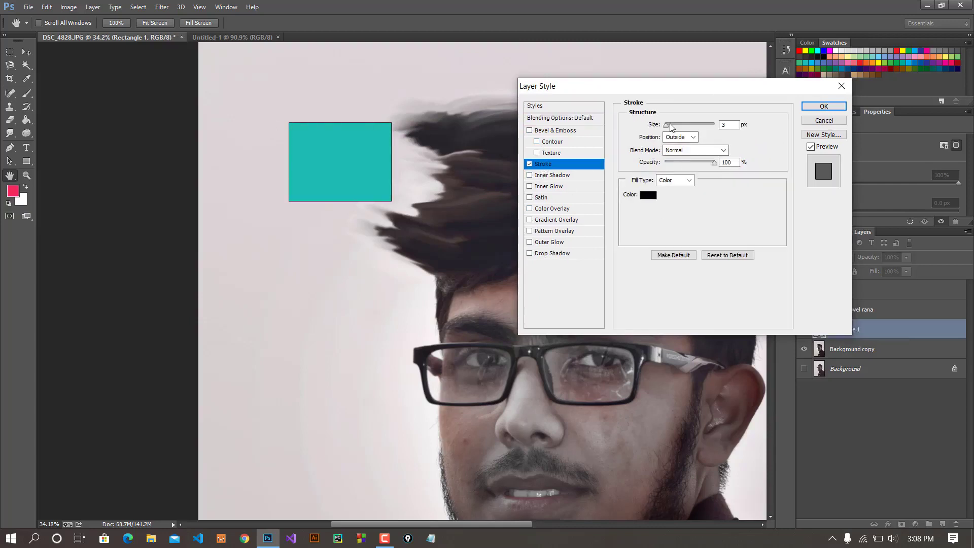
drag(671, 127, 672, 130)
click(529, 164)
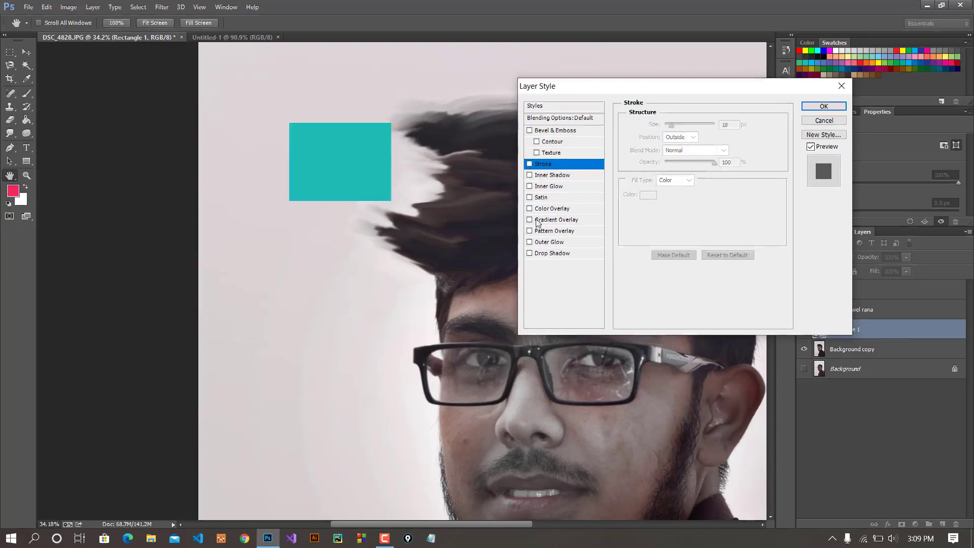
click(545, 253)
mouse_move(406, 198)
mouse_down()
mouse_move(368, 198)
mouse_move(384, 194)
mouse_up()
mouse_move(671, 170)
mouse_down()
mouse_move(673, 192)
mouse_move(674, 180)
mouse_up()
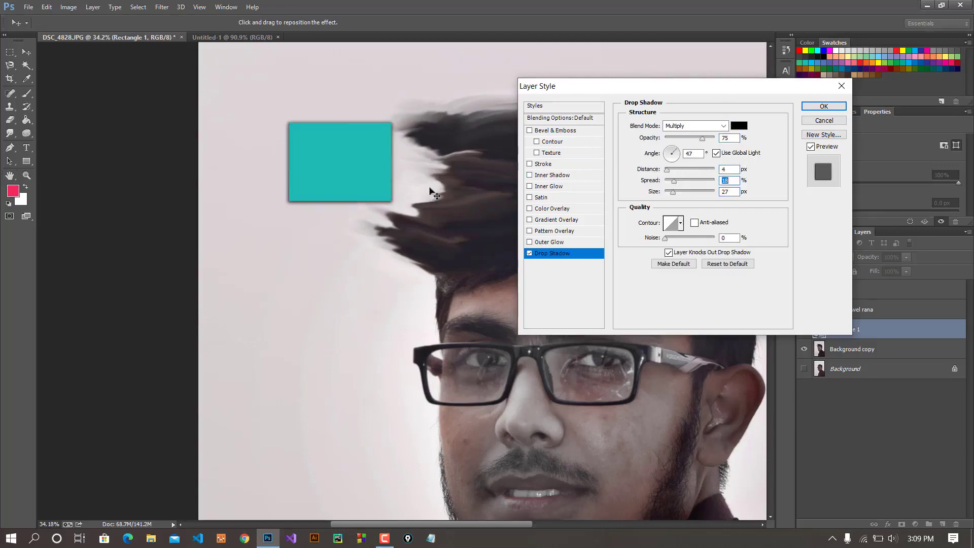
drag(384, 192, 381, 195)
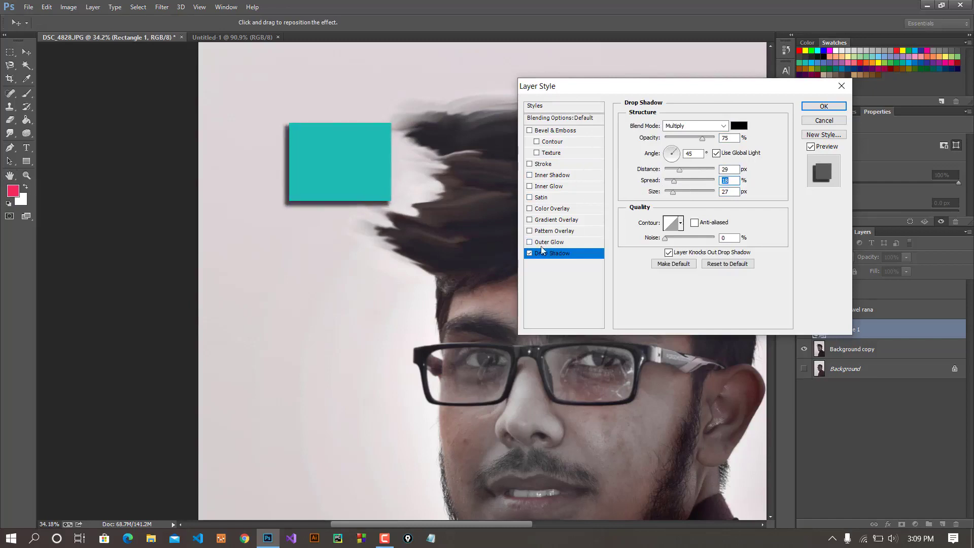
Try and remove Outer Glow, blue Pattern Overlay, white-to-black Gradient Overlay and red Color Overlay
click(529, 254)
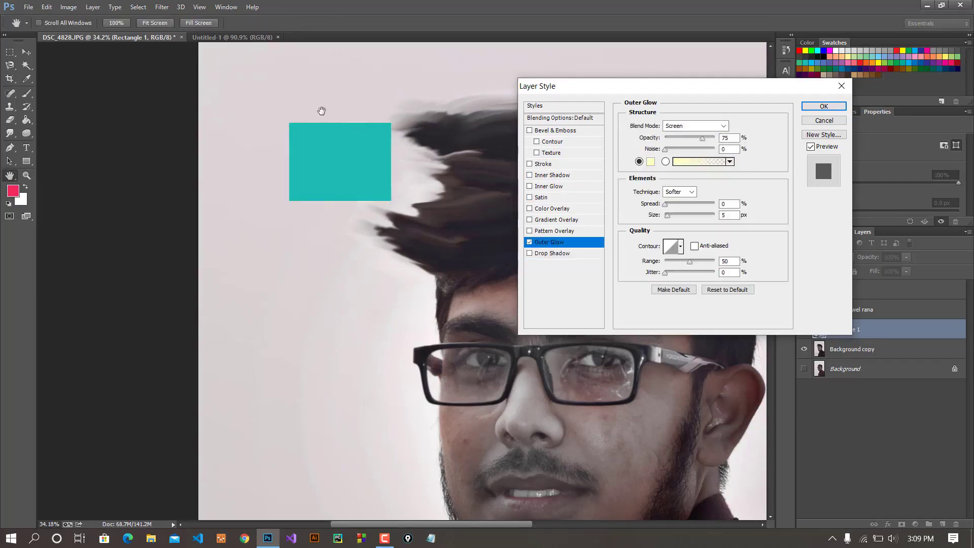
click(530, 242)
click(530, 231)
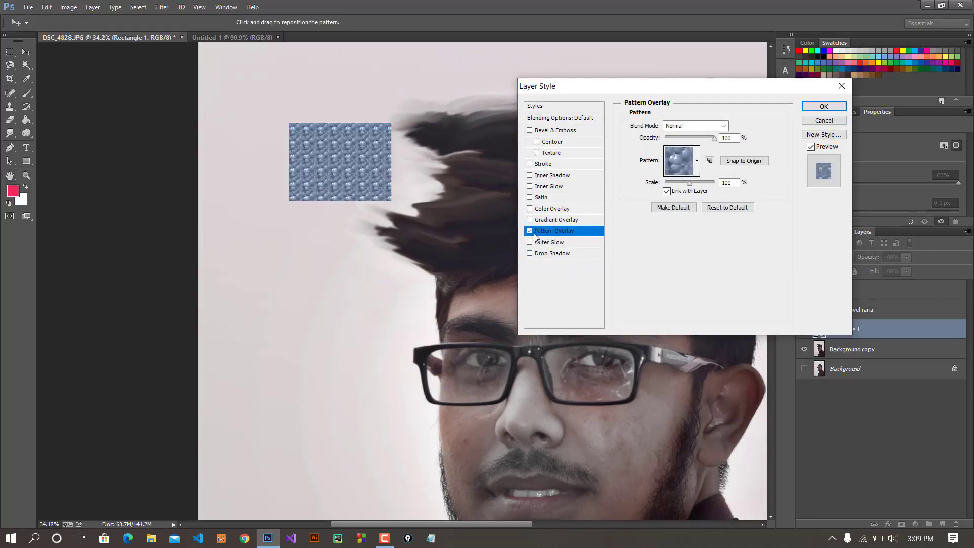
click(530, 231)
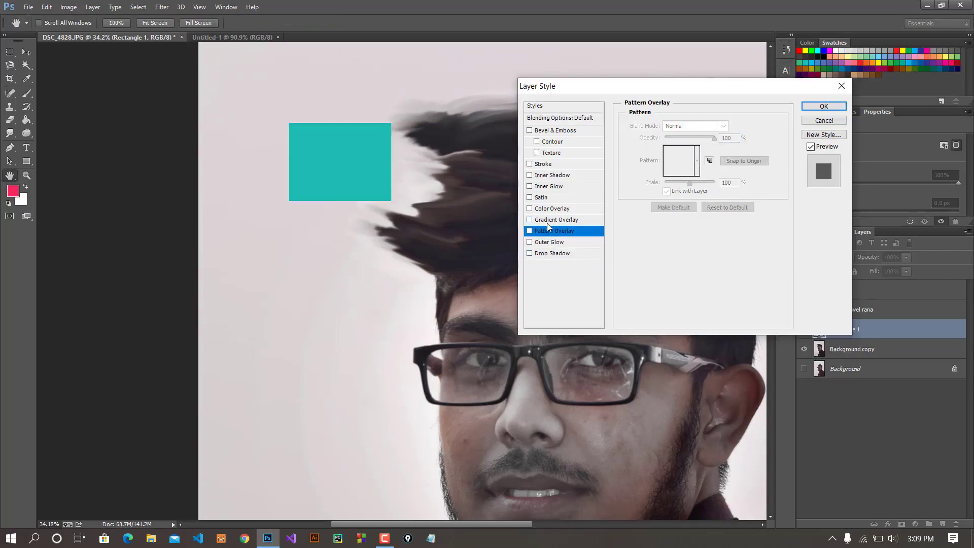
click(548, 219)
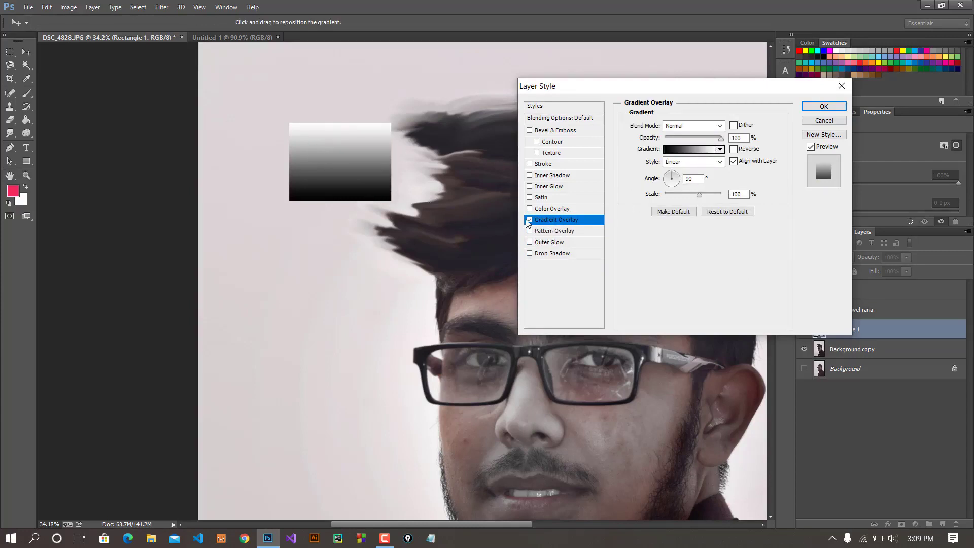
click(529, 220)
click(556, 211)
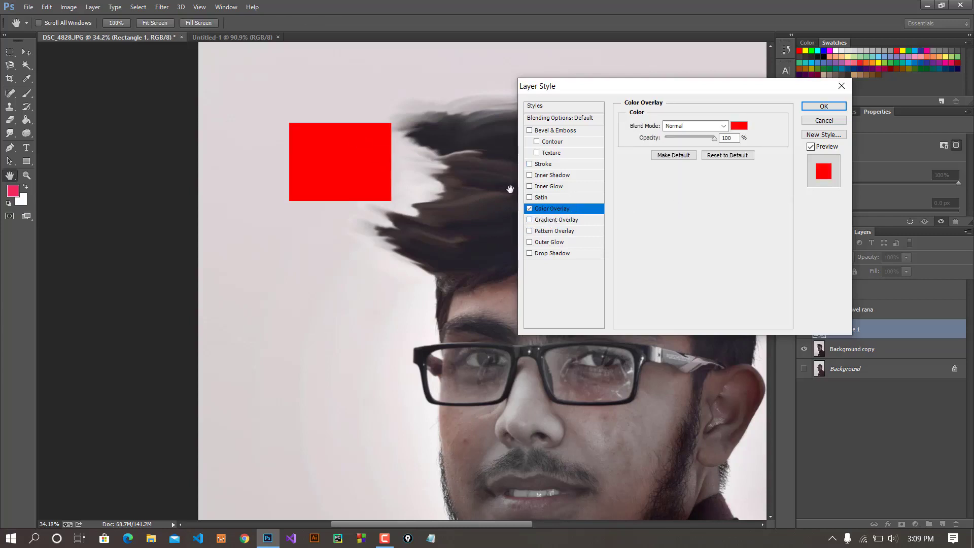
click(530, 209)
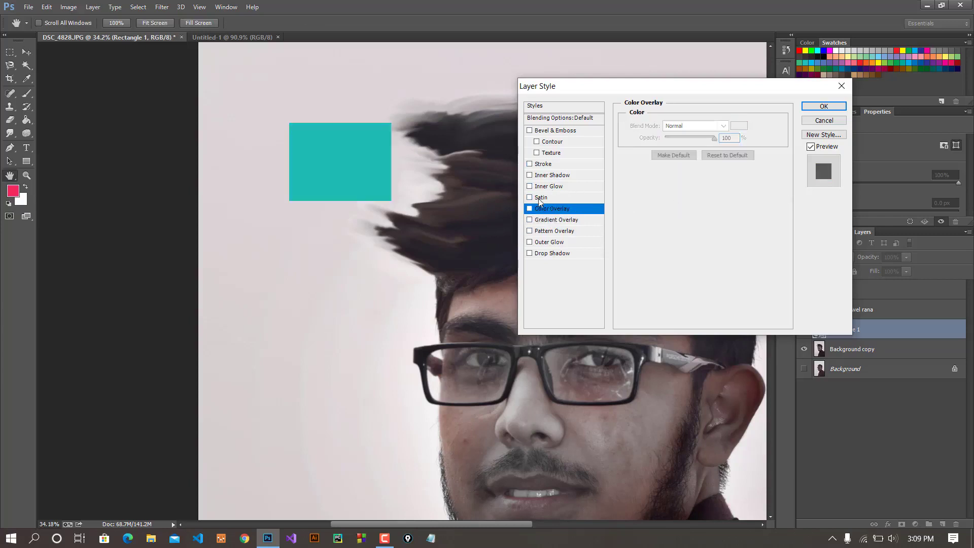
Try Satin and Inner Glow, leave all effects off, close Layer Style and delete Rectangle 1
click(545, 199)
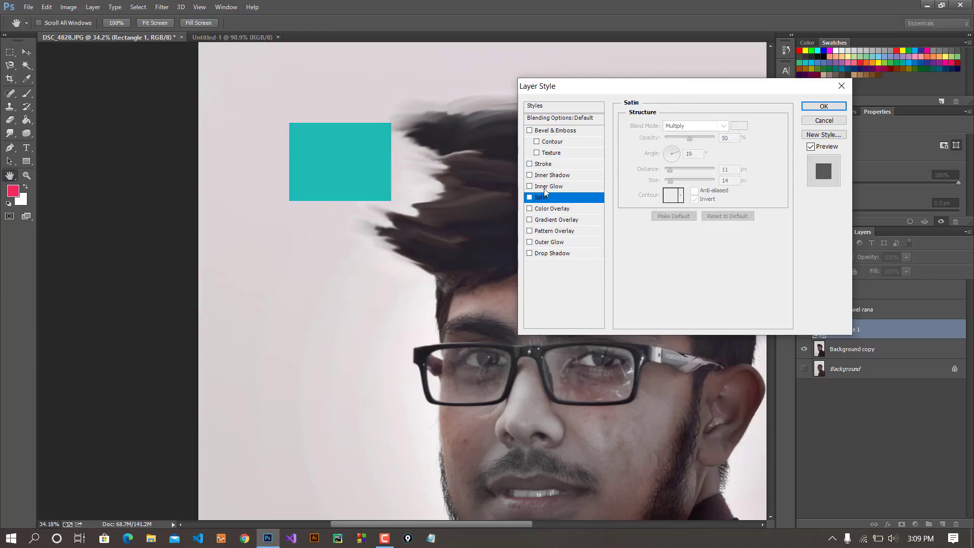
click(530, 187)
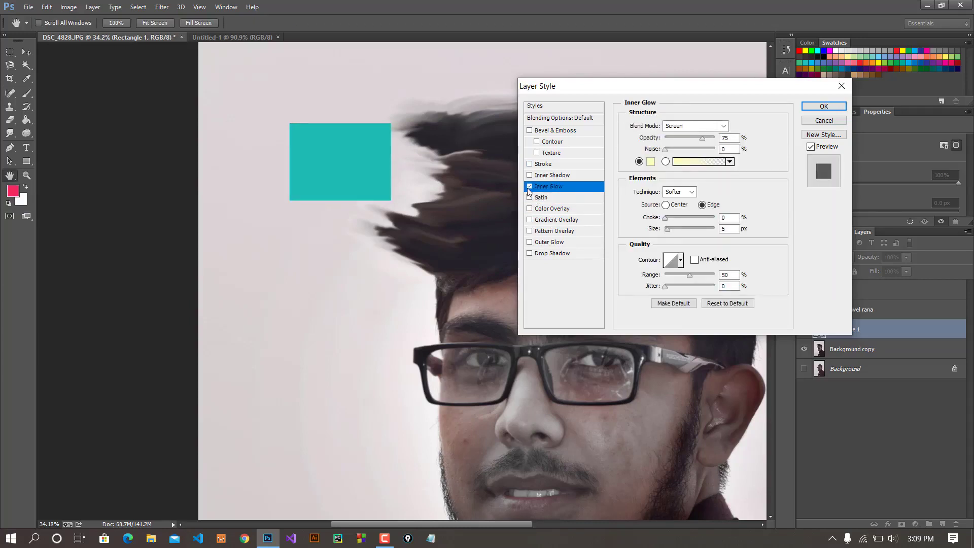
click(530, 187)
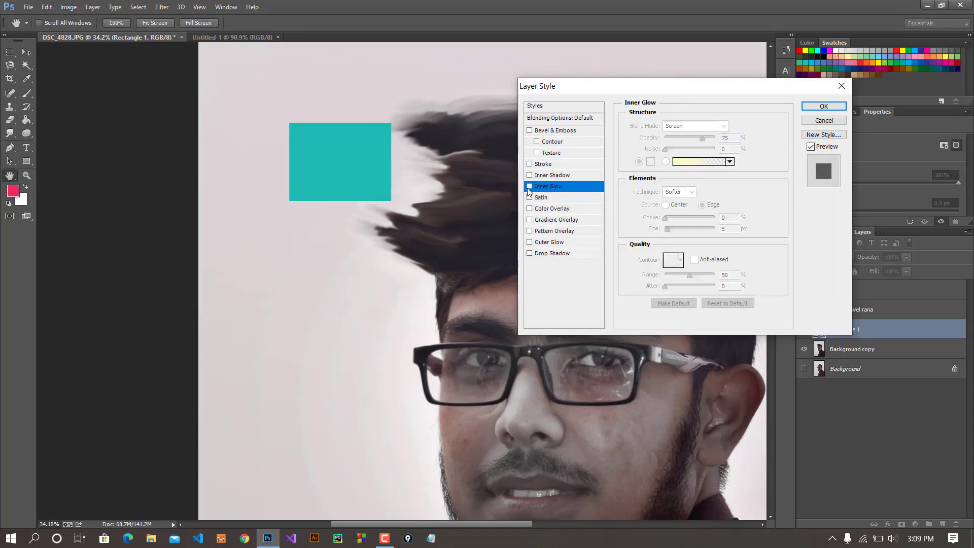
click(529, 186)
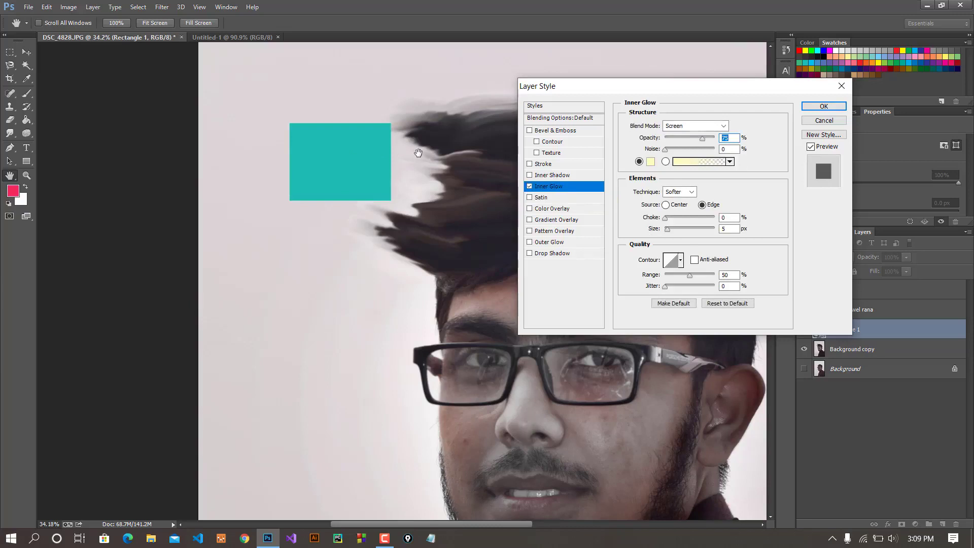
click(530, 186)
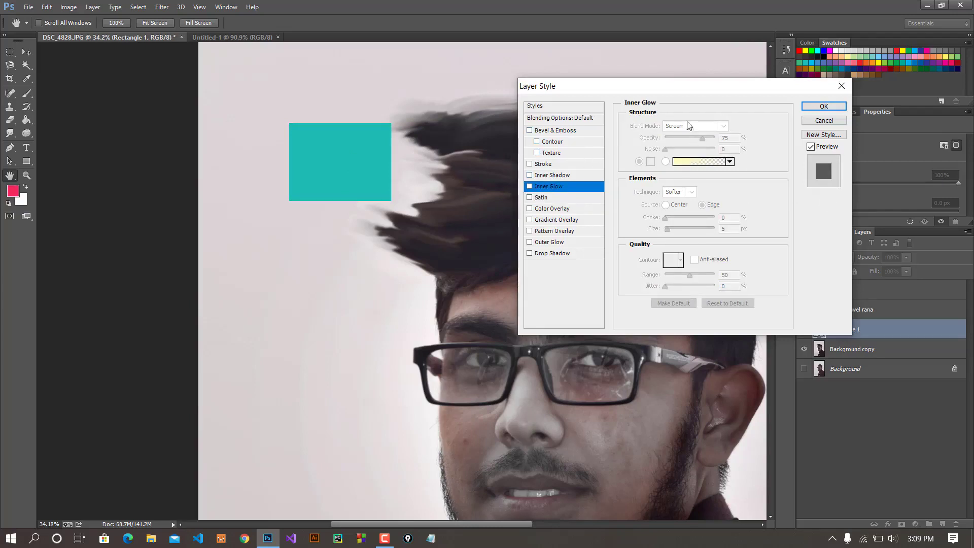
click(825, 120)
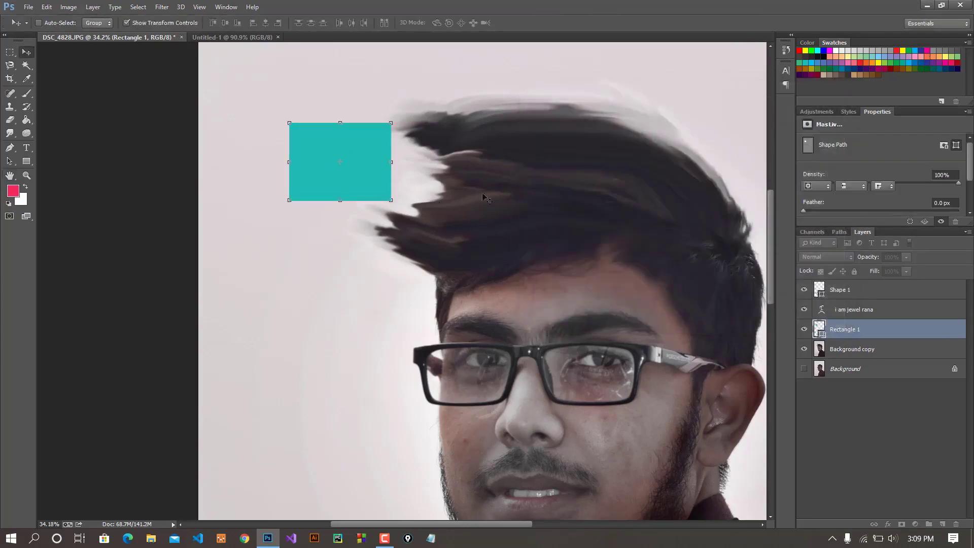
scroll(410, 194, down, 3)
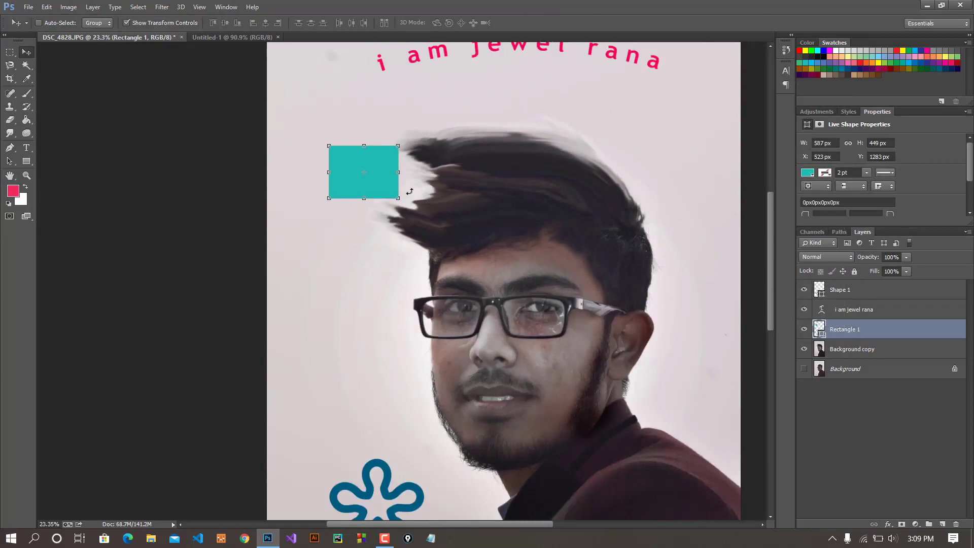
key(Delete)
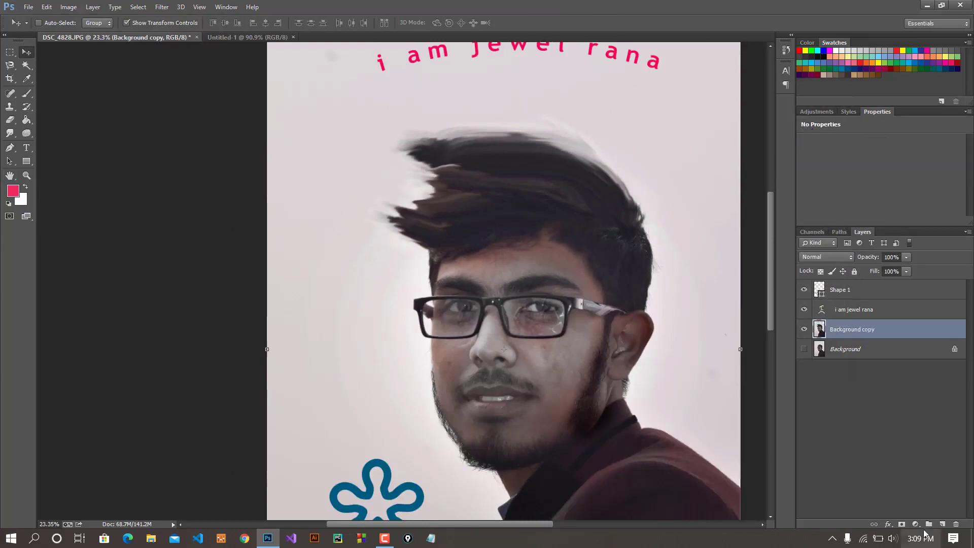
click(916, 525)
click(839, 450)
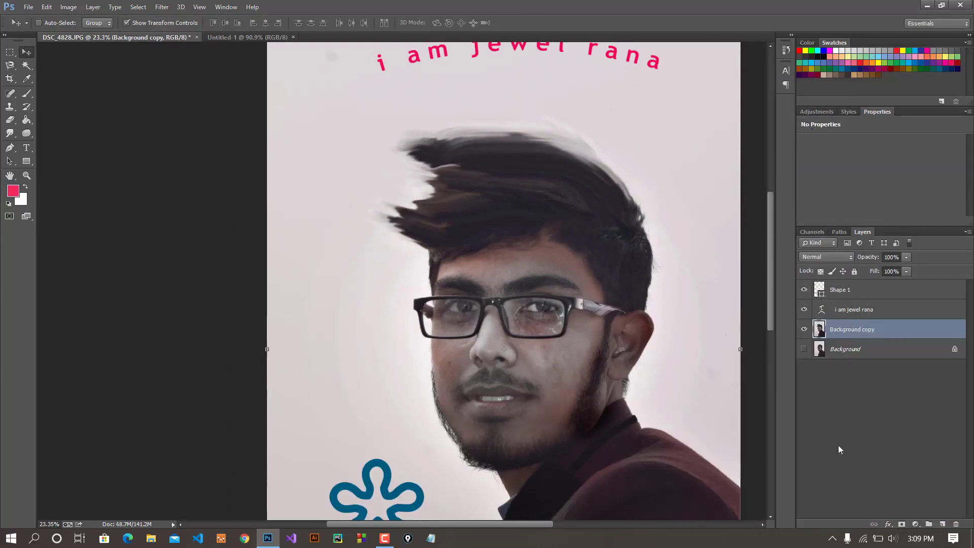
click(889, 524)
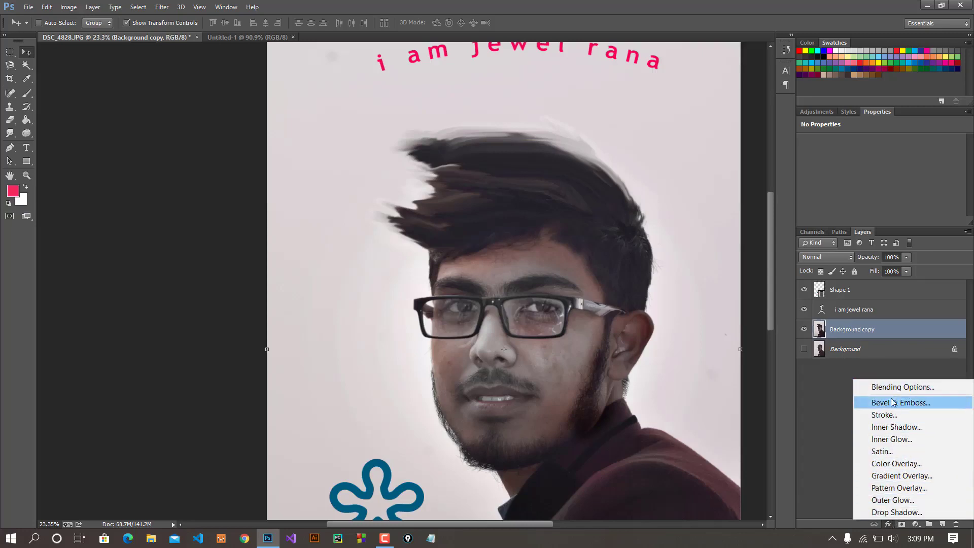
click(833, 386)
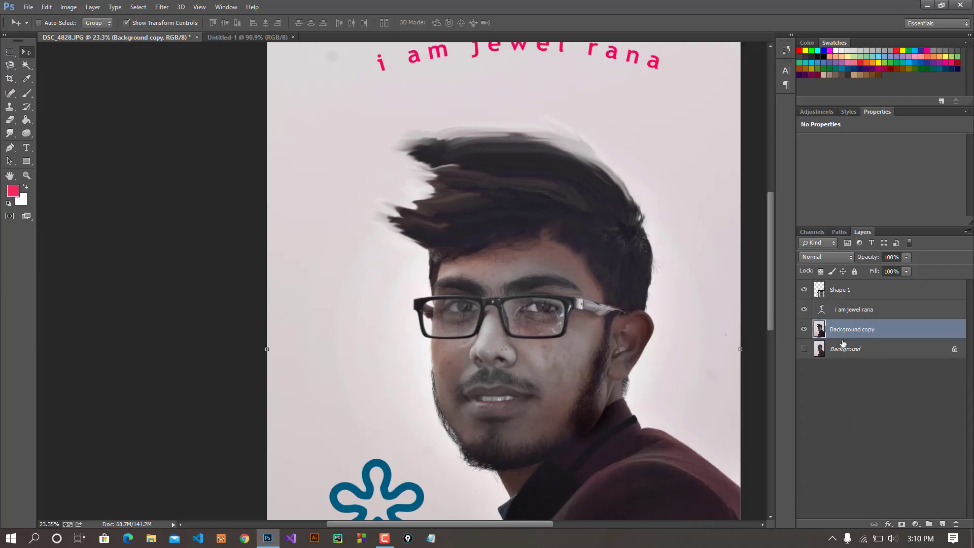
scroll(735, 327, down, 3)
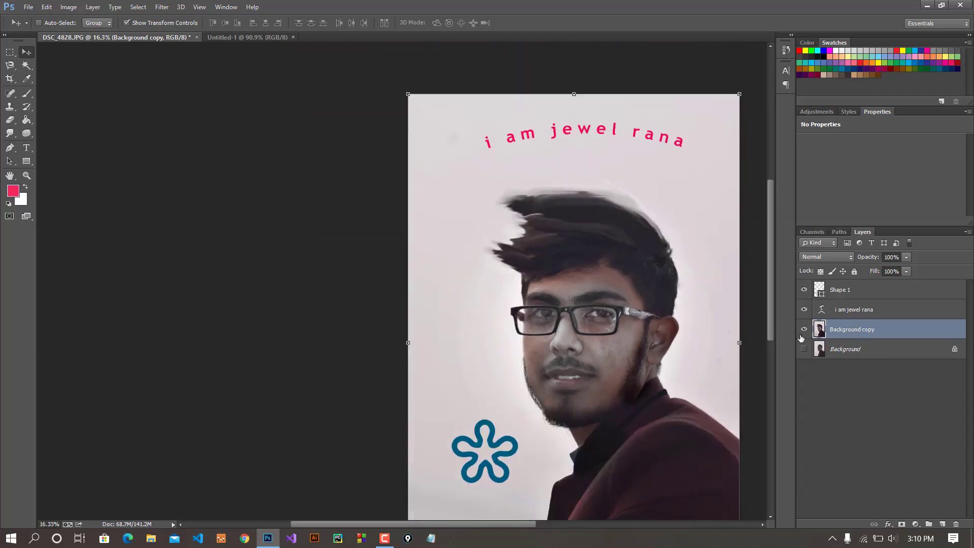
right_click(852, 332)
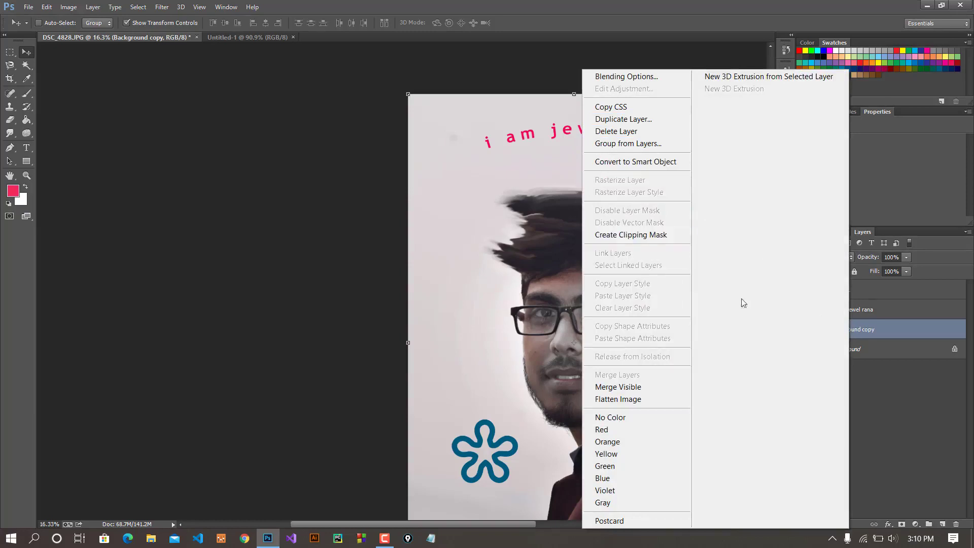
click(931, 395)
scroll(66, 149, up, 2)
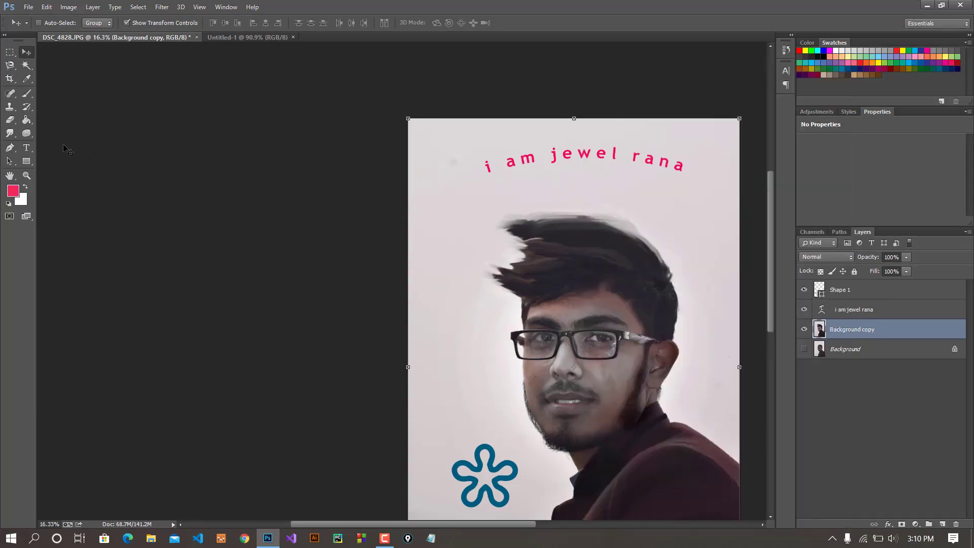
Draw a rounded rectangle above the hair with the Rounded Rectangle Tool
click(26, 161)
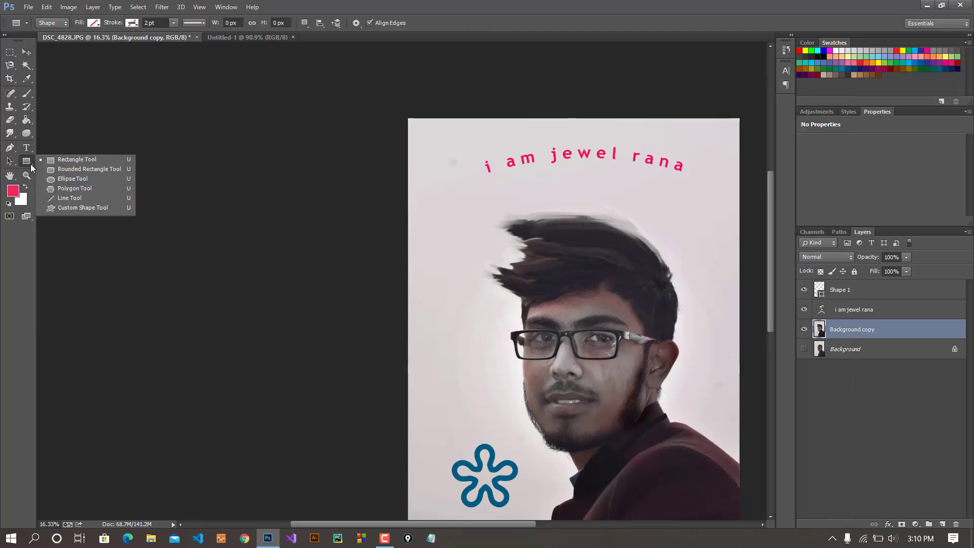
click(56, 169)
scroll(500, 268, up, 1)
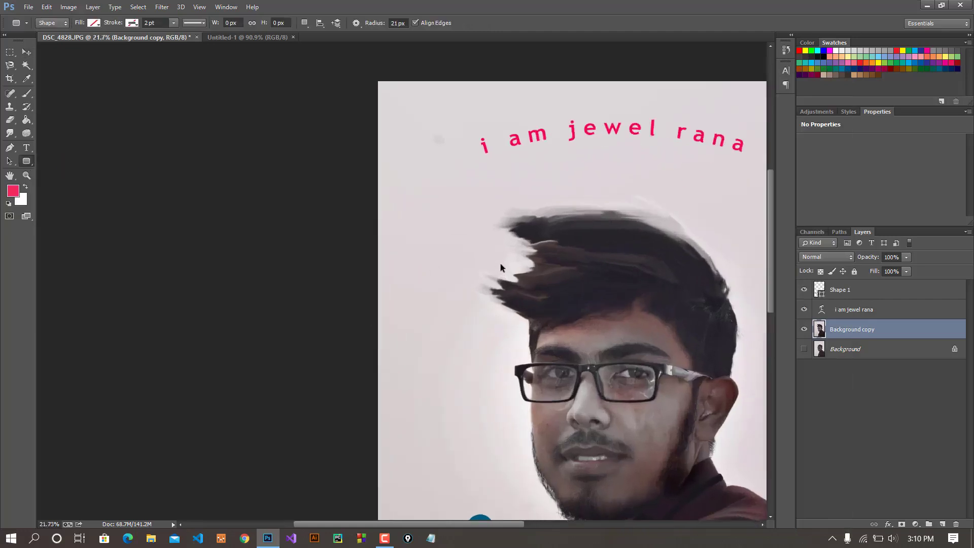
scroll(501, 264, up, 1)
mouse_move(406, 166)
mouse_down()
mouse_move(530, 226)
mouse_move(523, 209)
mouse_up()
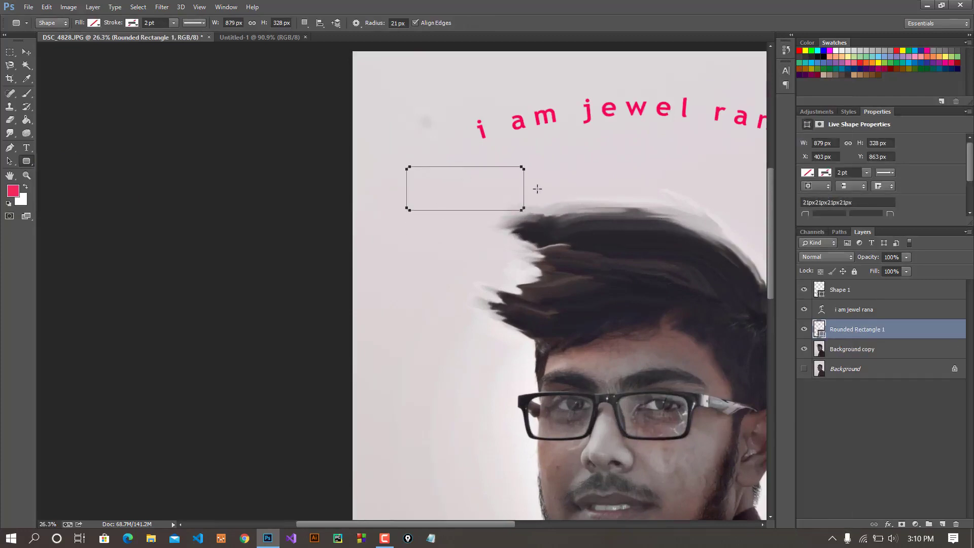
Give the rounded rectangle a light blue fill from the swatches
double_click(820, 330)
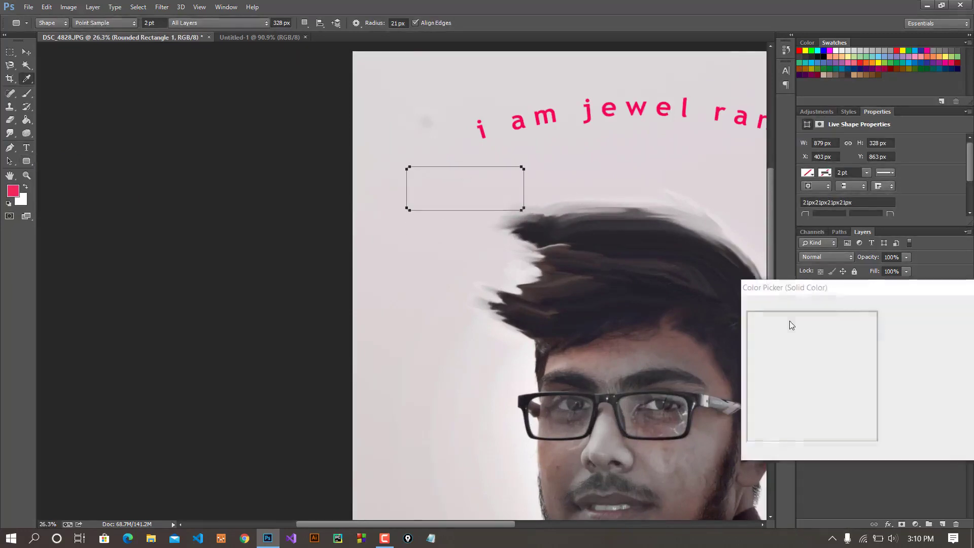
click(798, 344)
click(966, 306)
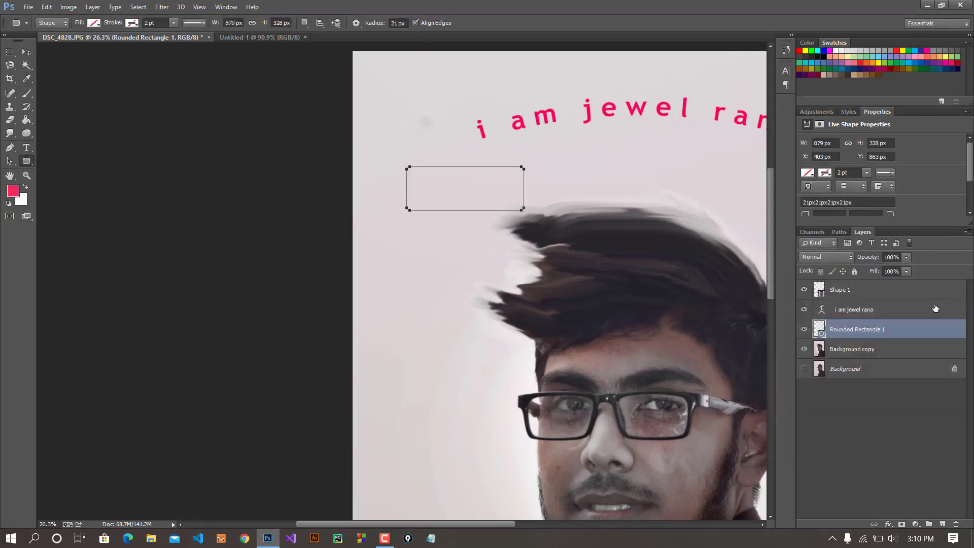
click(94, 23)
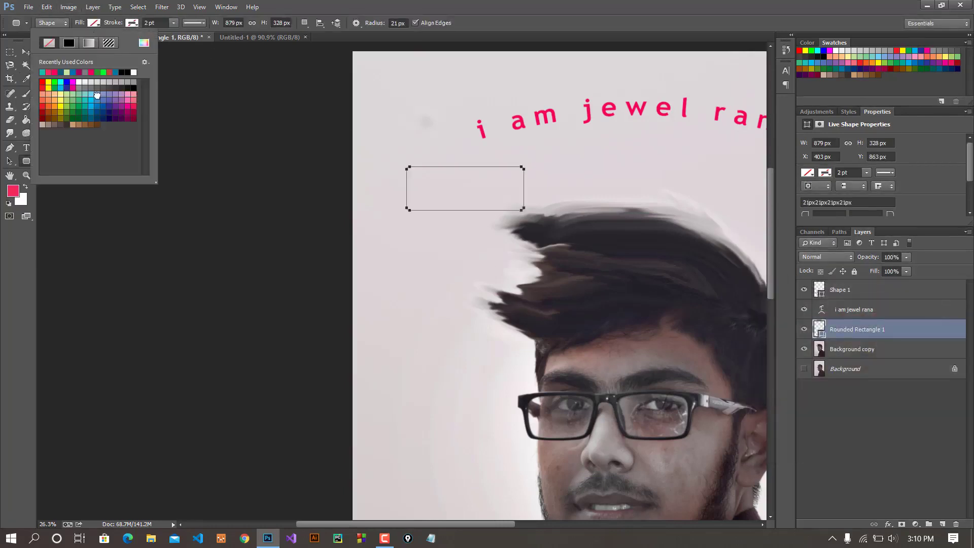
click(96, 94)
Select the Background copy layer with the Move tool
click(26, 54)
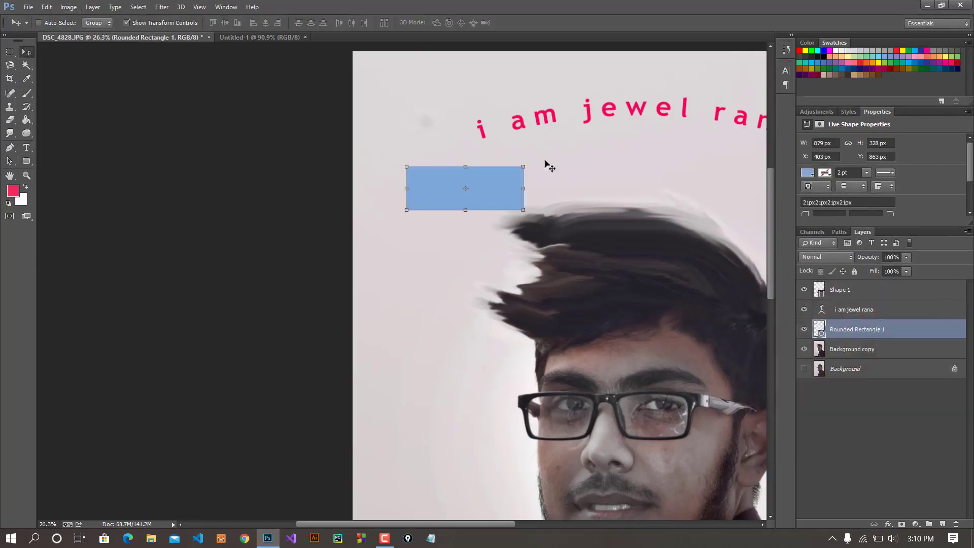
alt+scroll(600, 242, down, 2)
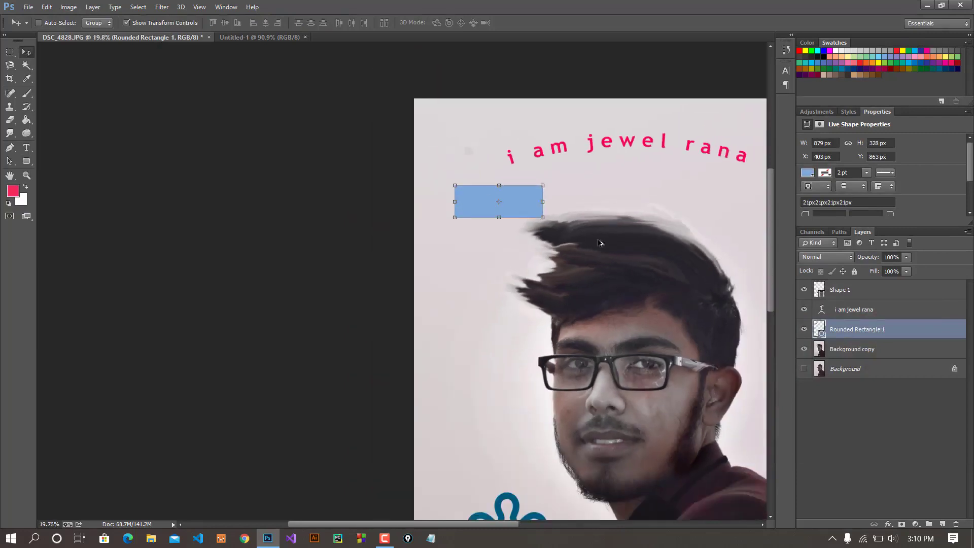
click(870, 350)
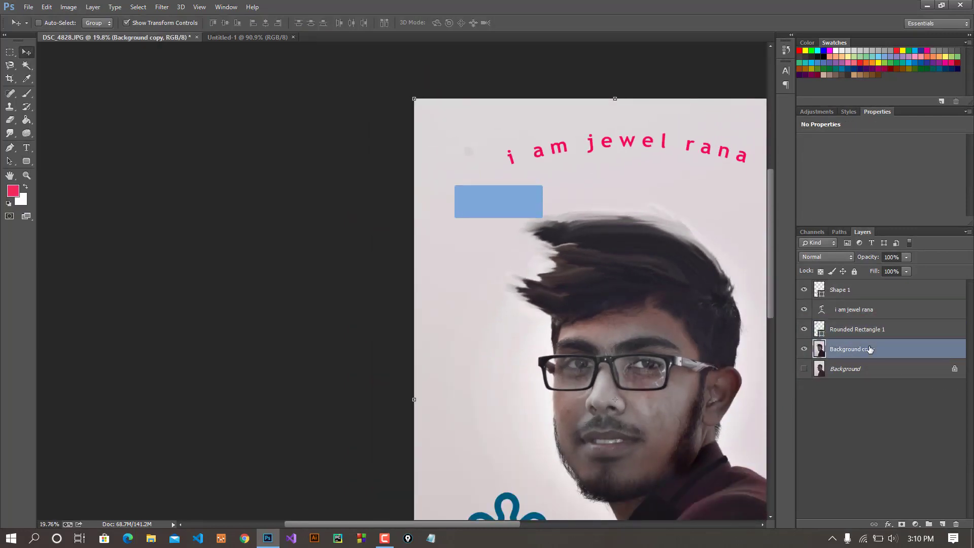
Duplicate Background copy and place Background copy 2 above the rounded rectangle layer
key(ctrl+j)
drag(870, 349, 865, 325)
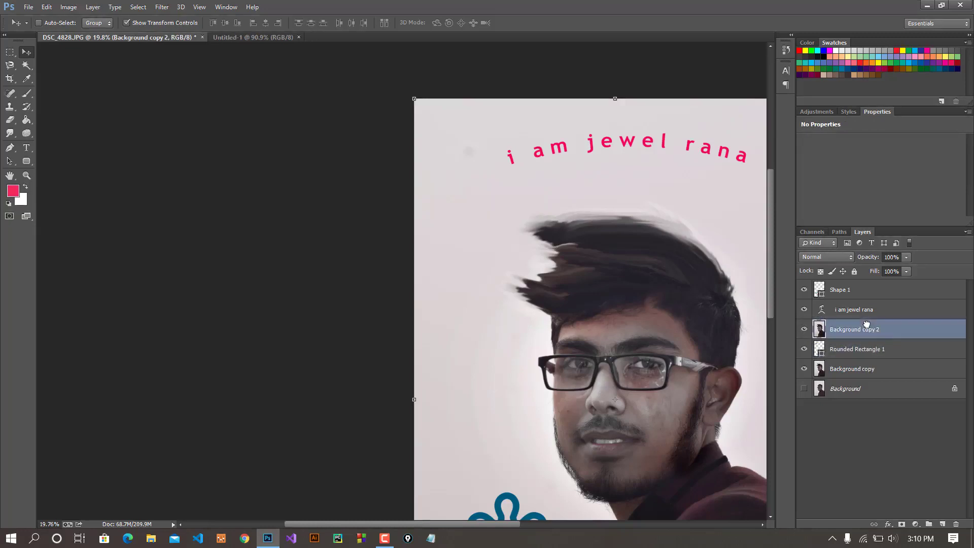
click(852, 347)
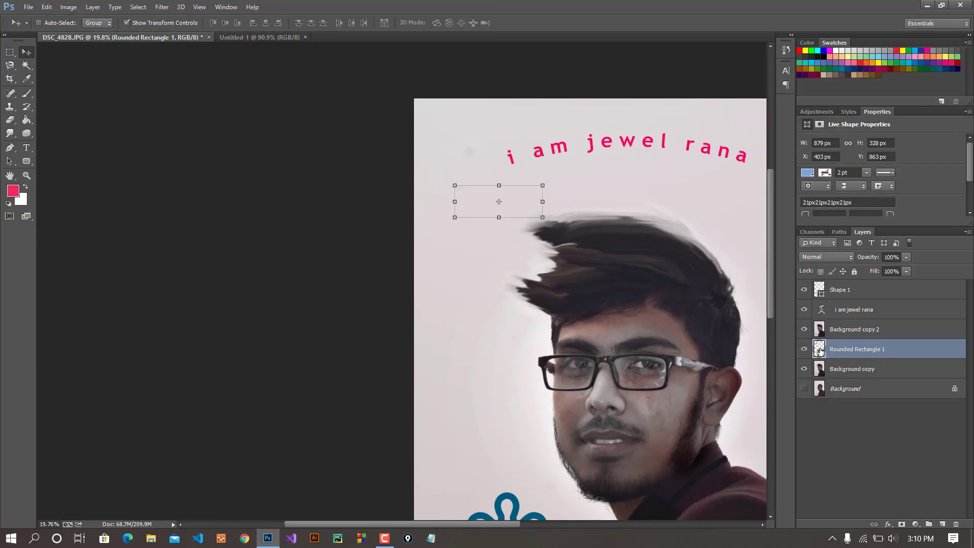
ctrl+click(821, 351)
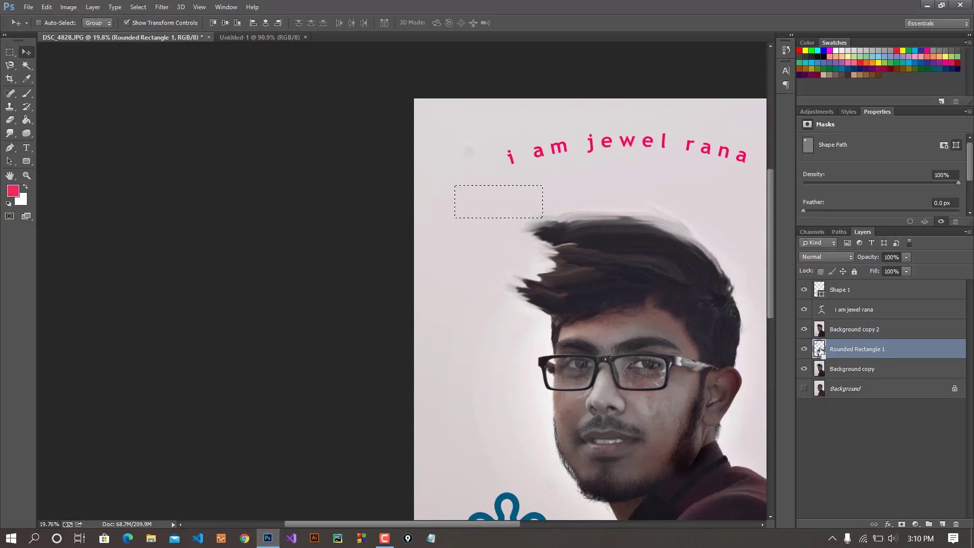
click(910, 333)
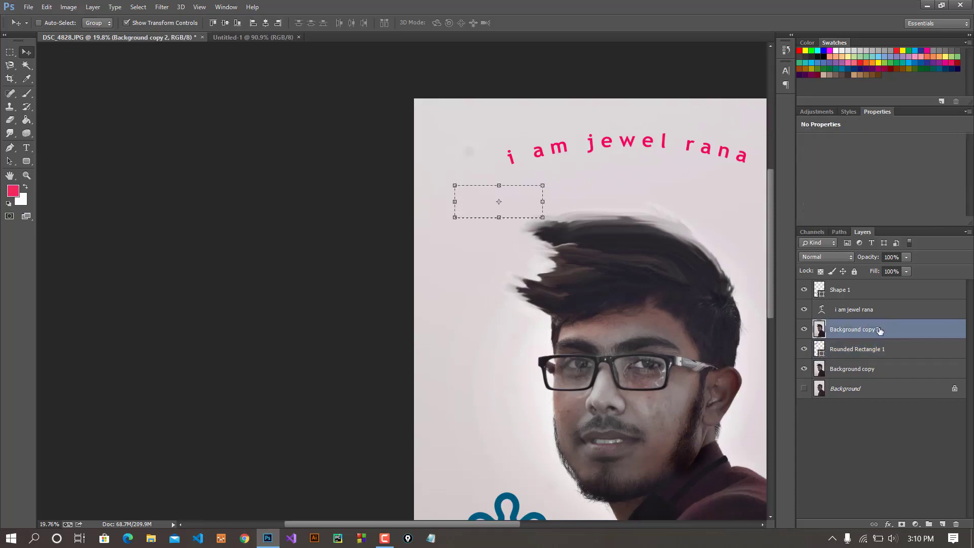
right_click(880, 331)
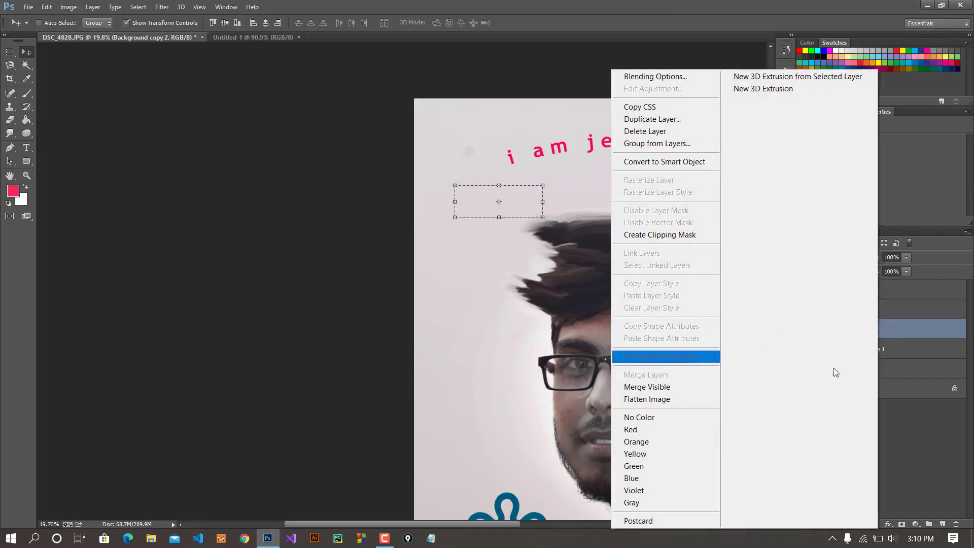
click(924, 361)
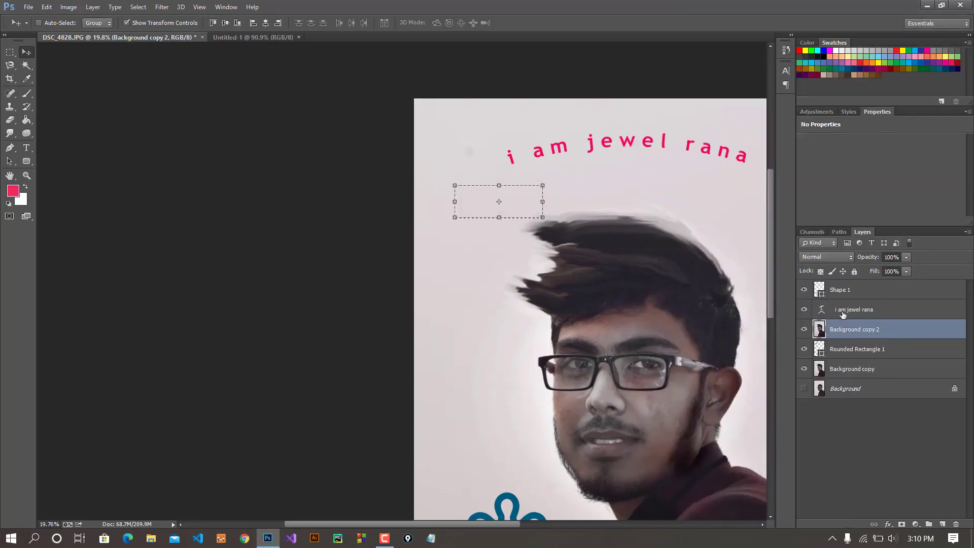
Shift Background copy 2 up-left and clip it to the rounded rectangle
click(843, 330)
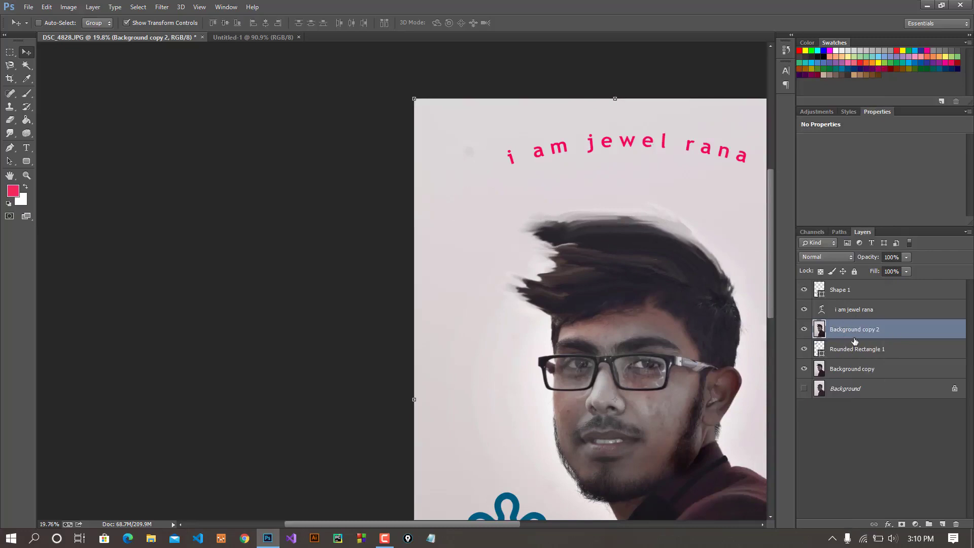
drag(645, 307, 537, 195)
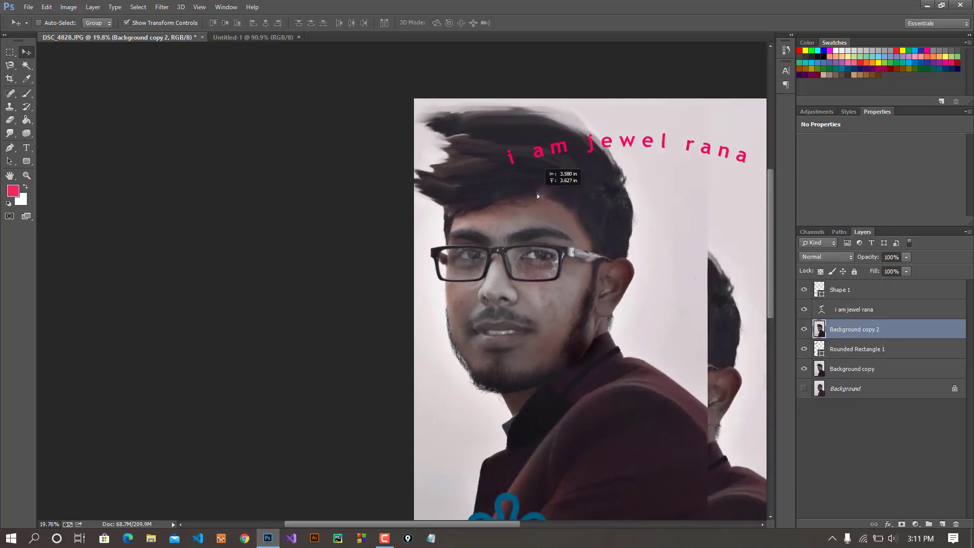
ctrl+click(820, 349)
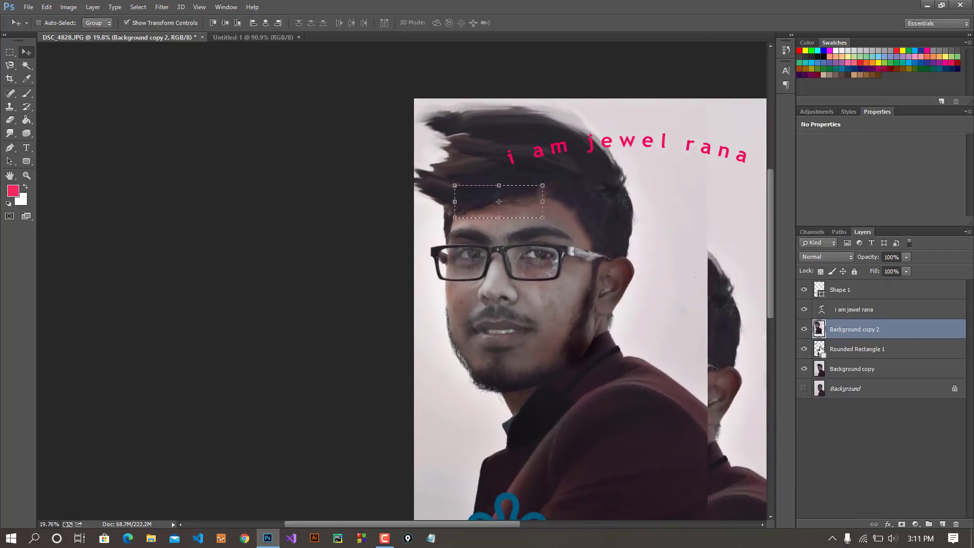
right_click(855, 327)
click(647, 239)
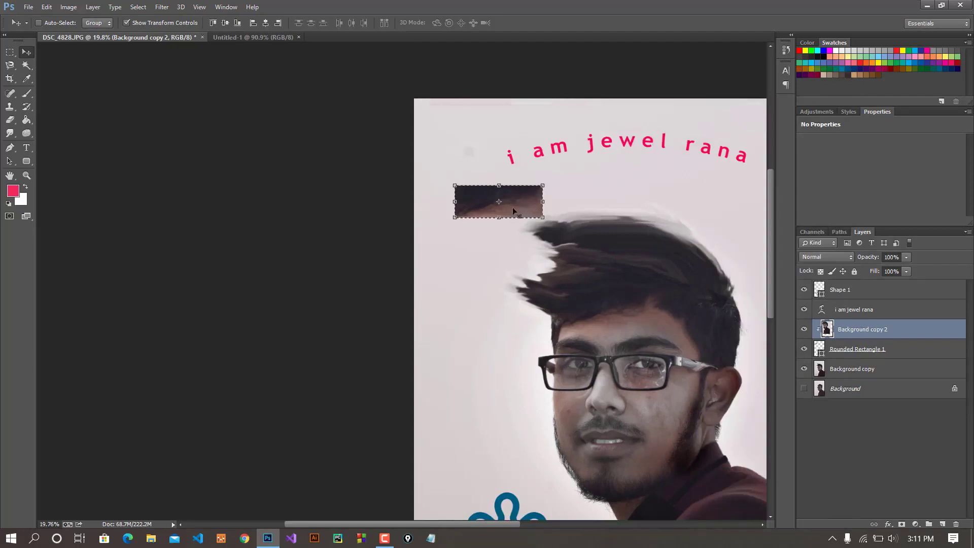
Scale Background copy 2 down to a small face inside the rectangle and commit
key(ctrl+d)
key(ctrl+t)
scroll(525, 281, down, 2)
scroll(525, 281, down, 1)
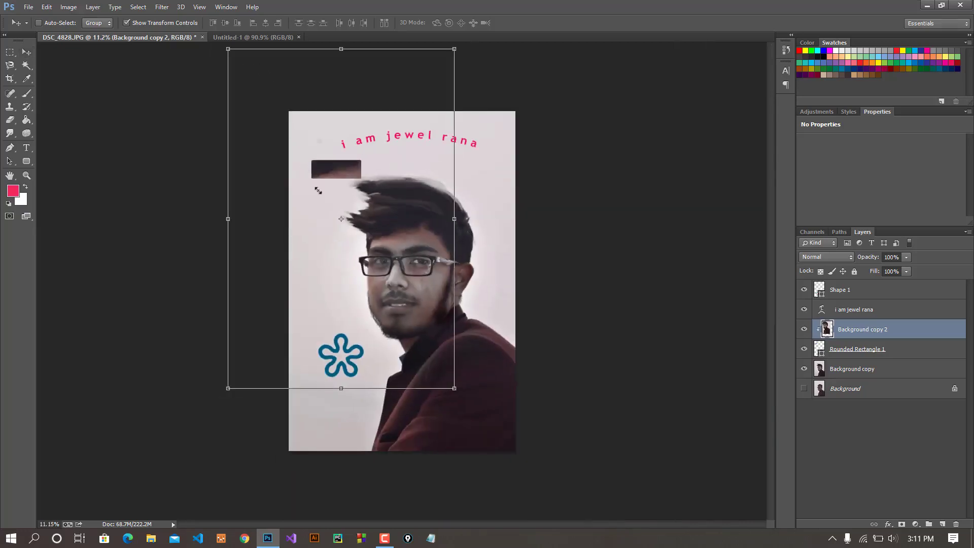
mouse_move(228, 48)
mouse_down()
mouse_move(318, 184)
mouse_move(339, 151)
mouse_up()
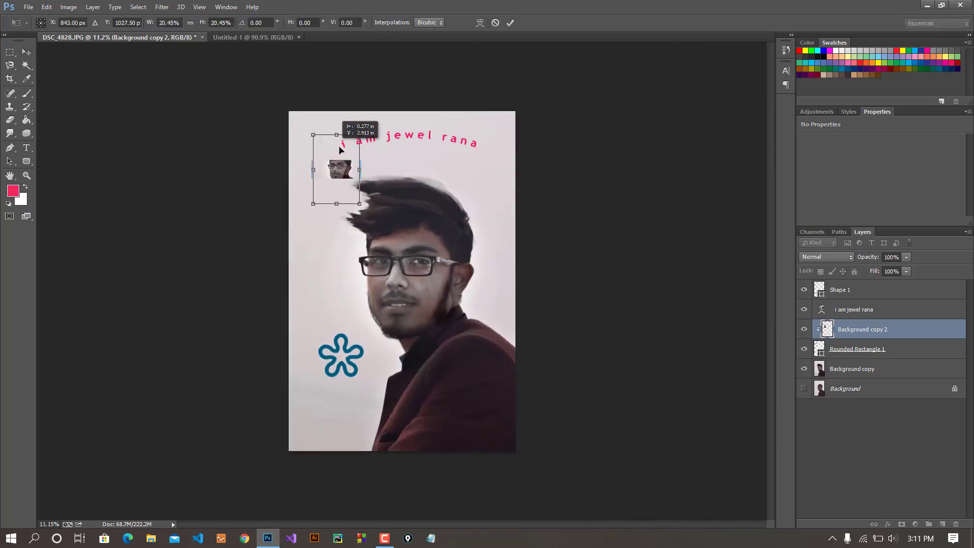
scroll(406, 187, up, 1)
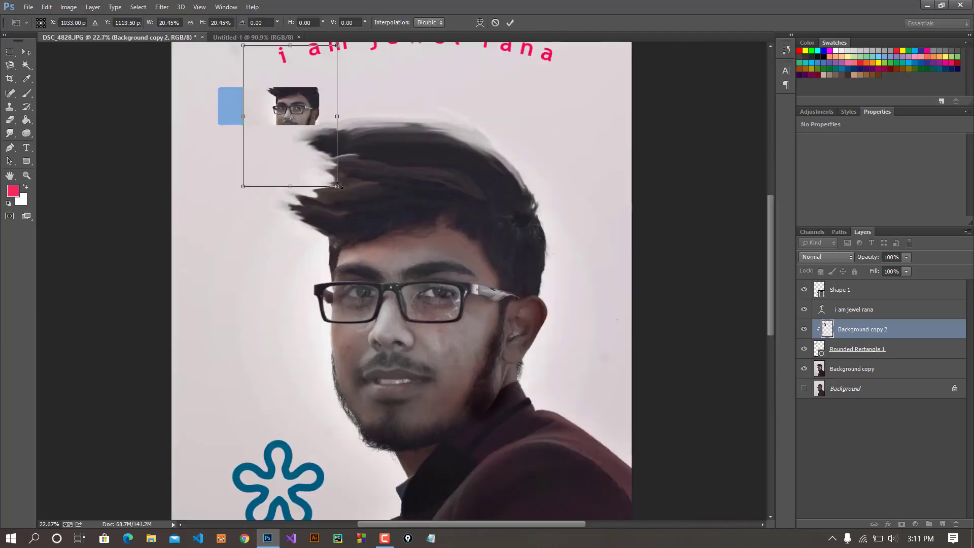
drag(333, 184, 367, 215)
drag(311, 138, 250, 117)
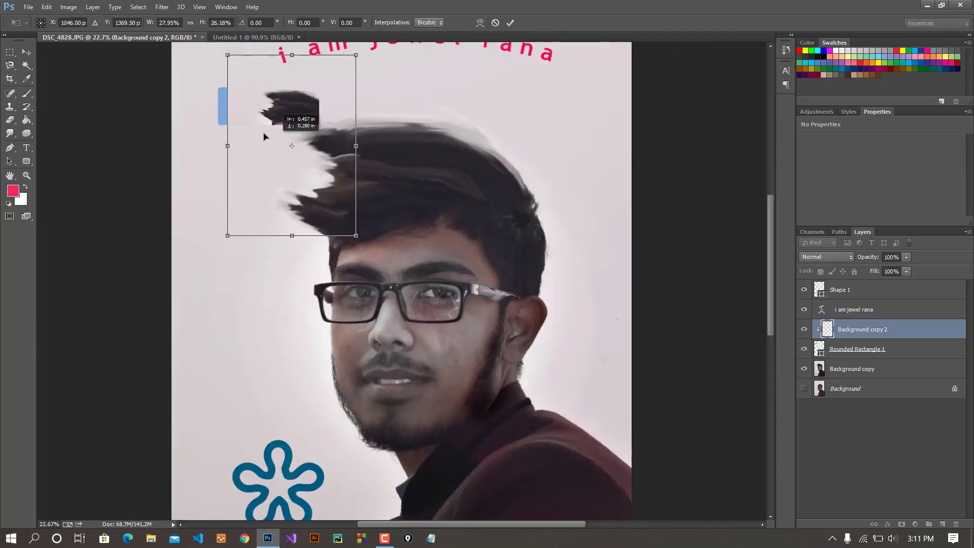
click(510, 22)
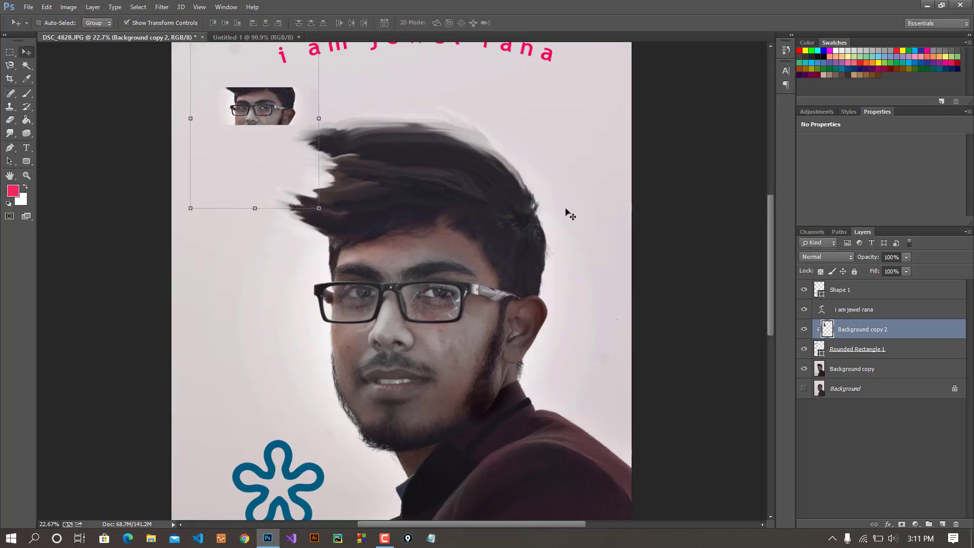
Delete the Background copy 2 and Rounded Rectangle 1 layers together
scroll(568, 212, down, 1)
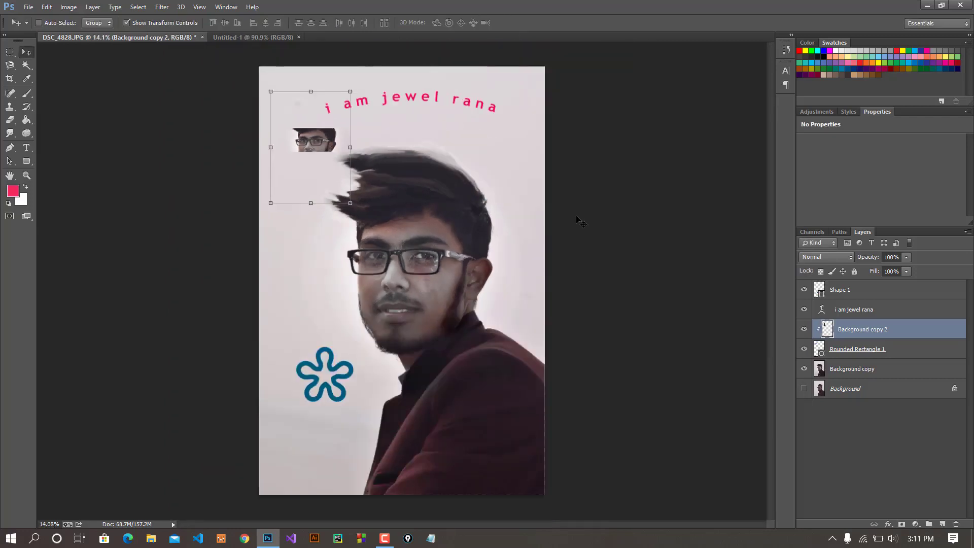
click(866, 392)
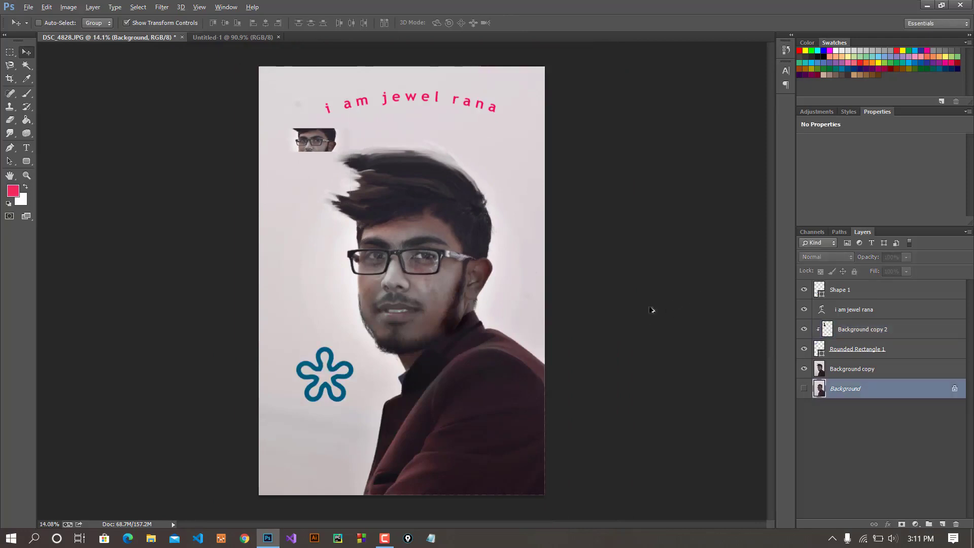
scroll(621, 308, down, 2)
scroll(620, 308, up, 1)
click(872, 335)
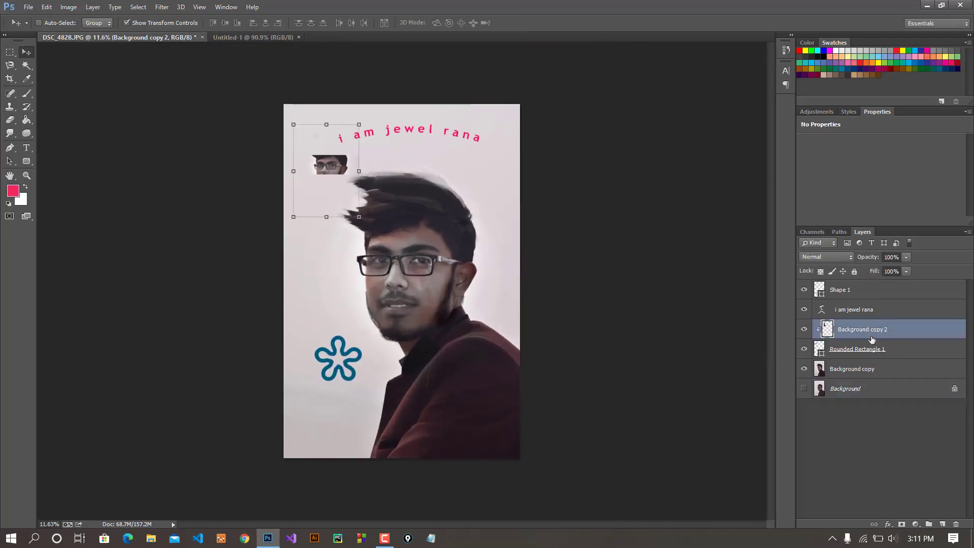
shift+click(871, 351)
key(Delete)
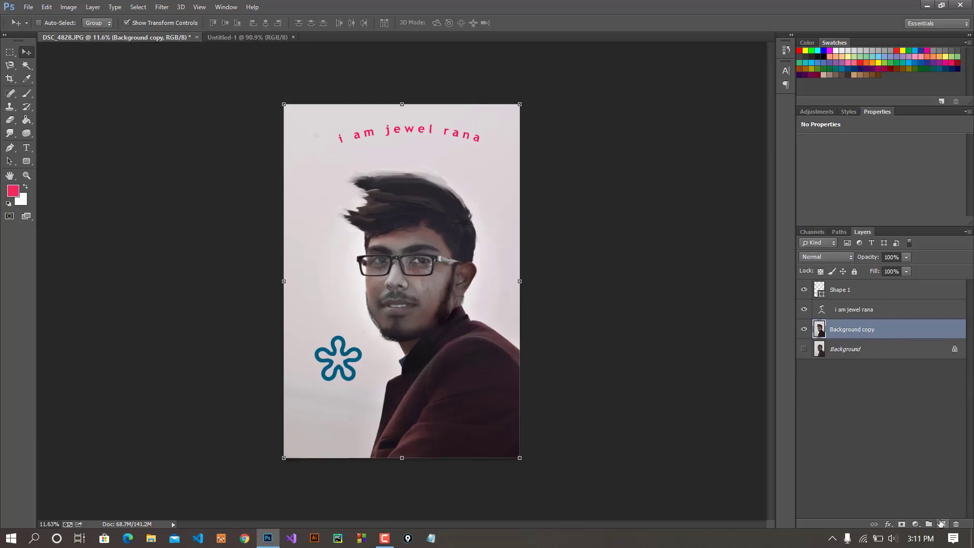
Add a new empty layer above the Shape 1 flower, keeping Normal blending
click(853, 290)
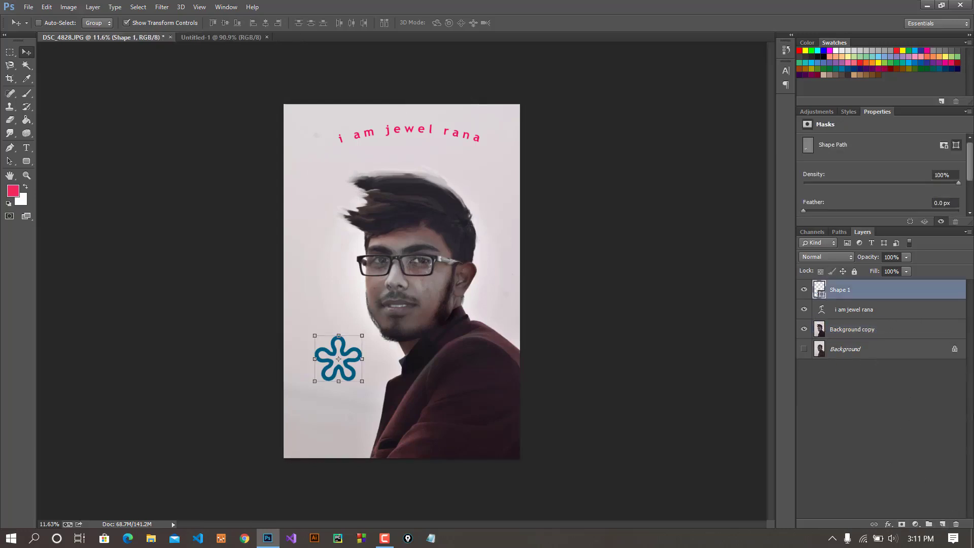
click(942, 524)
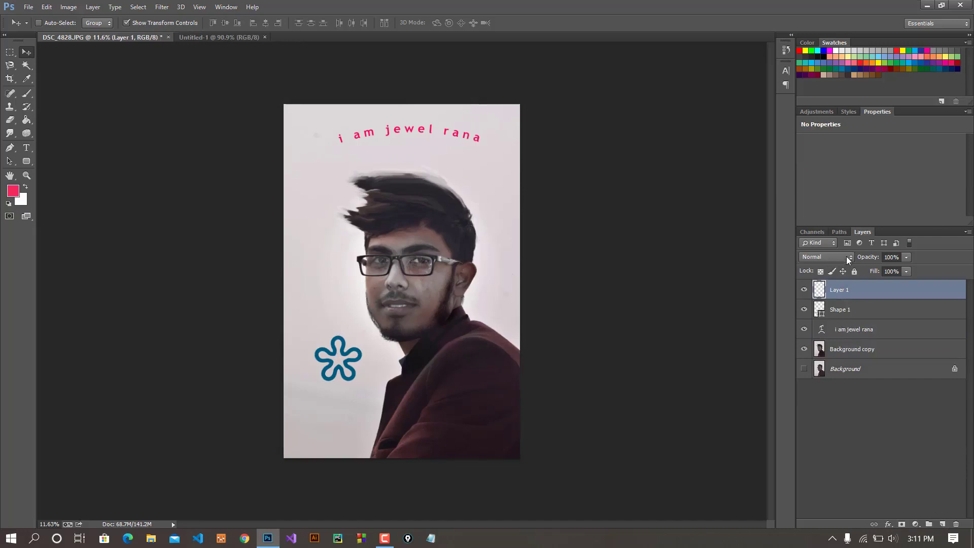
click(817, 257)
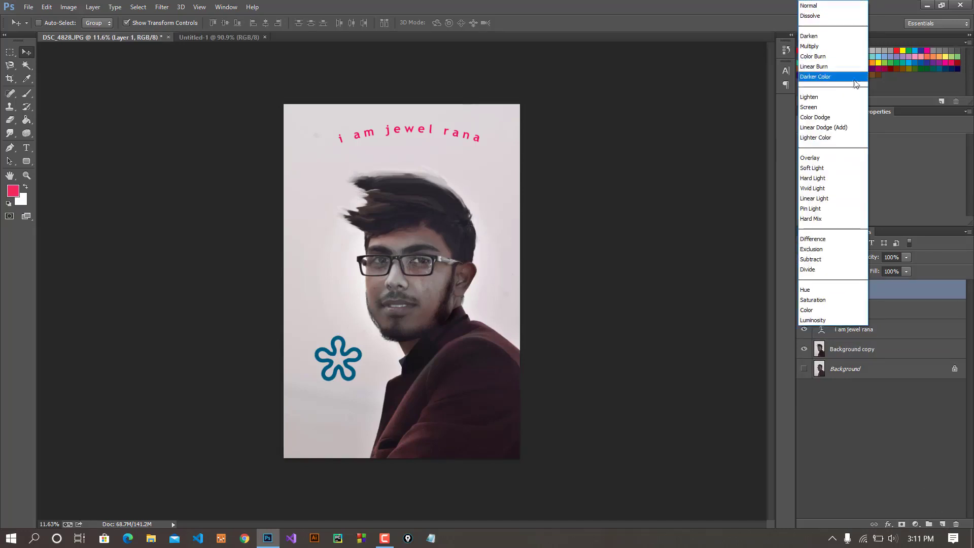
click(930, 189)
click(817, 257)
click(935, 195)
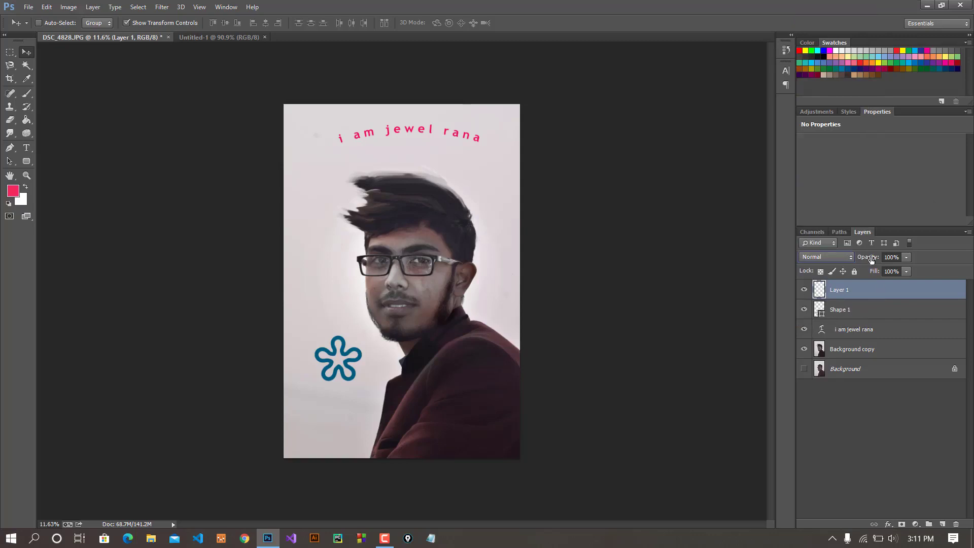
Try opacity and Vivid Light on the curved text, then return it to Normal
click(852, 329)
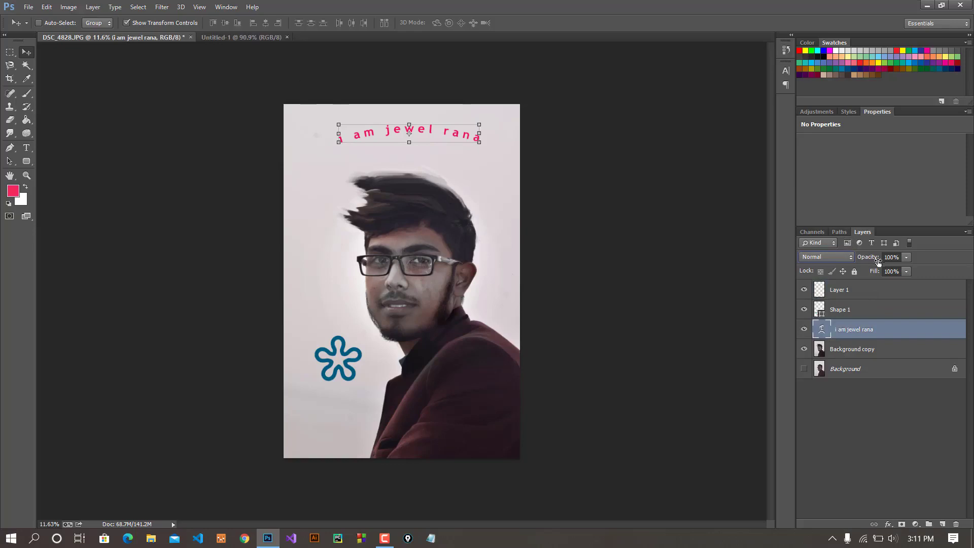
mouse_move(878, 262)
mouse_down()
mouse_move(853, 258)
mouse_move(919, 259)
mouse_up()
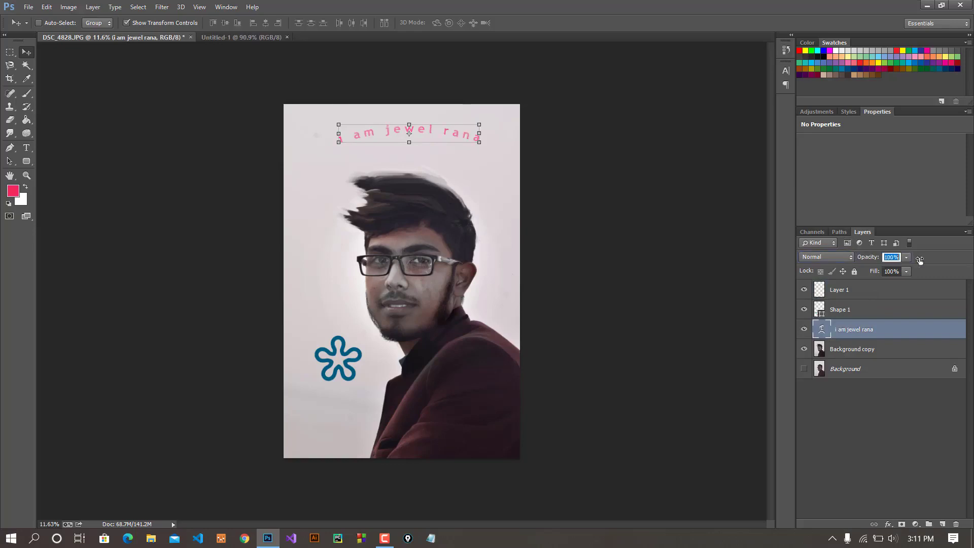
click(833, 256)
click(818, 184)
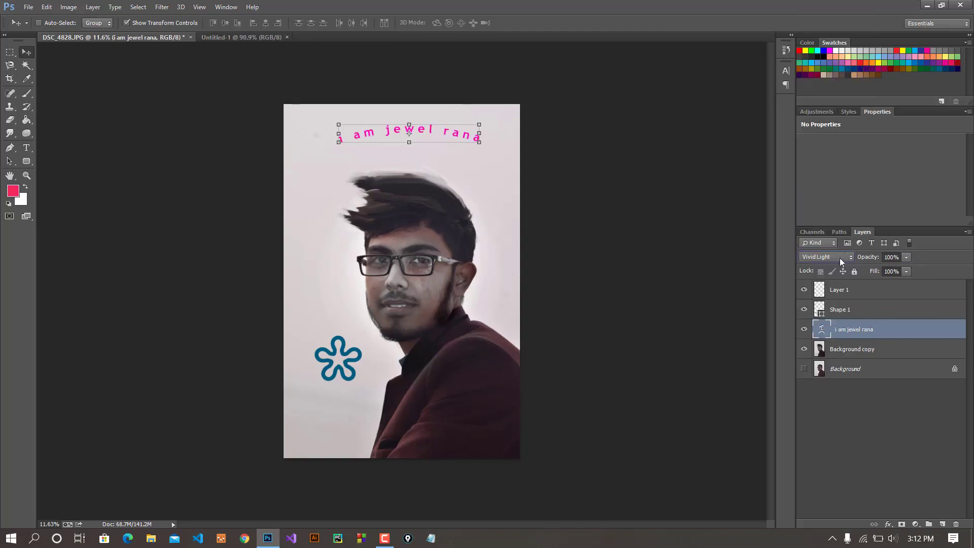
click(826, 256)
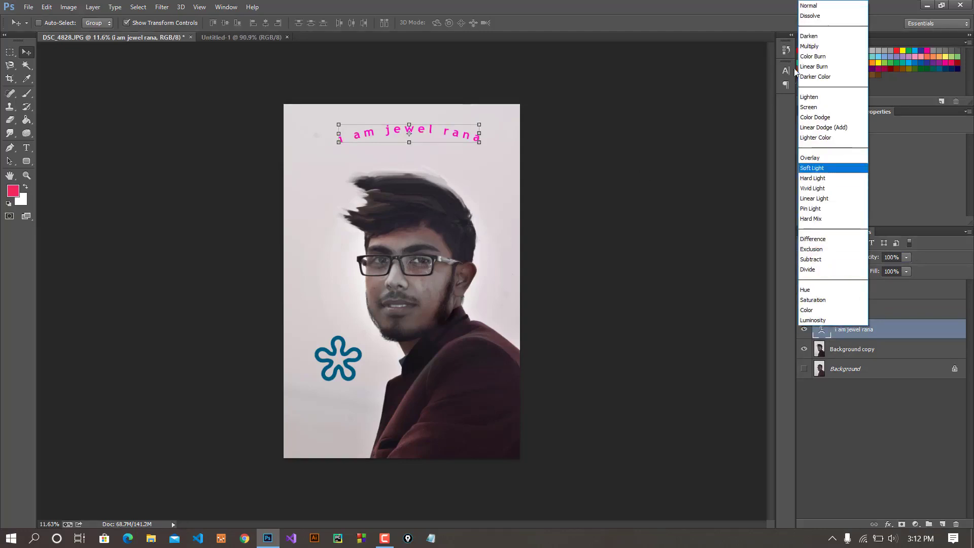
click(814, 5)
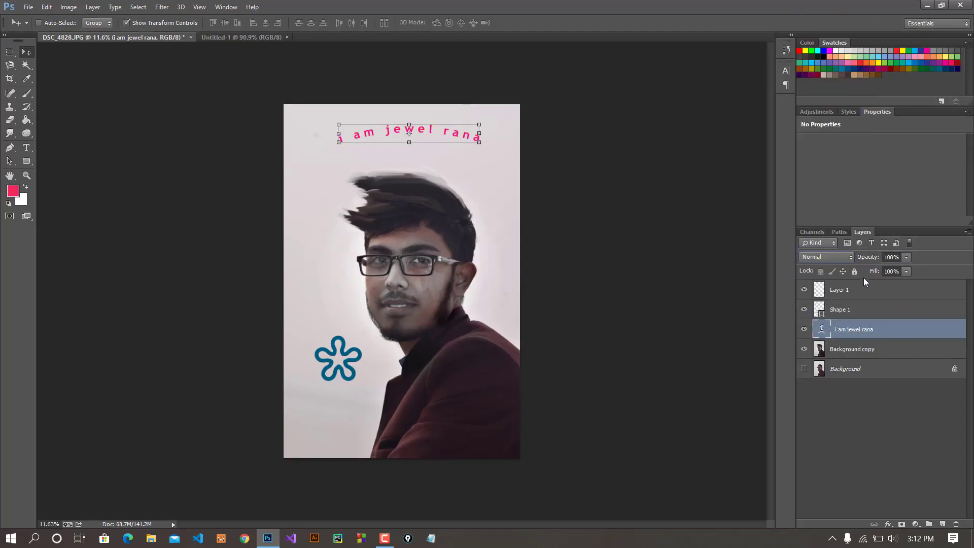